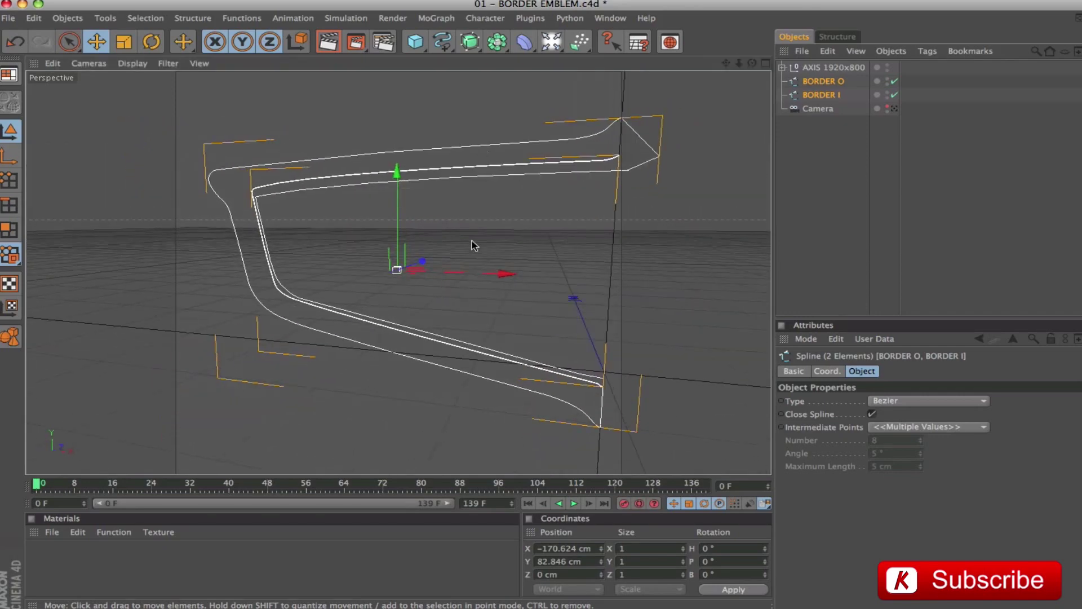
Examine the BORDER O and BORDER I splines in all views and compare them with the Cars 2 logo reference image
left_click(764, 63)
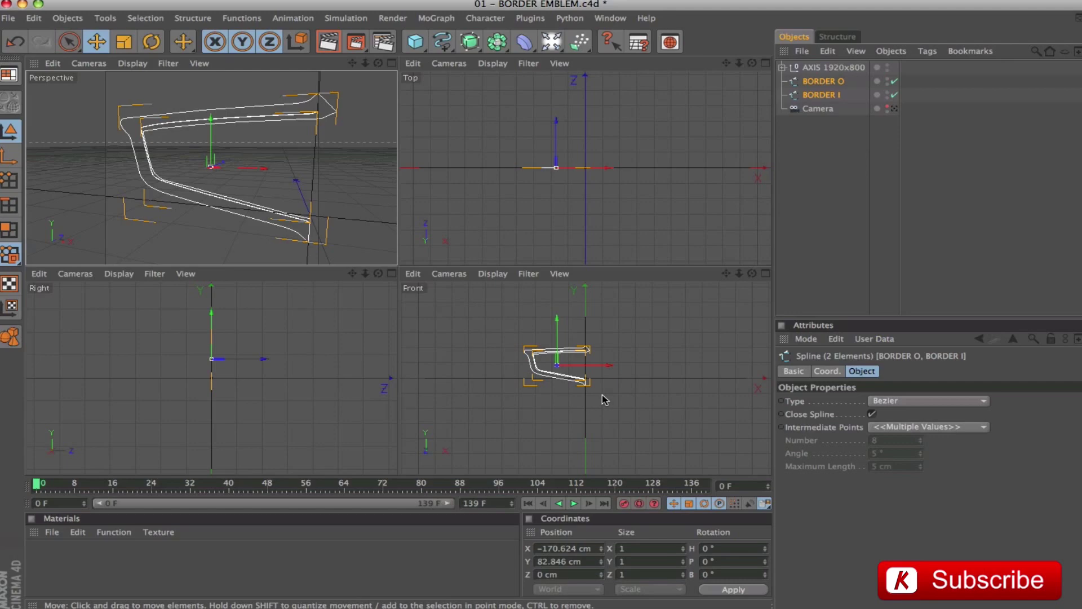
key("o")
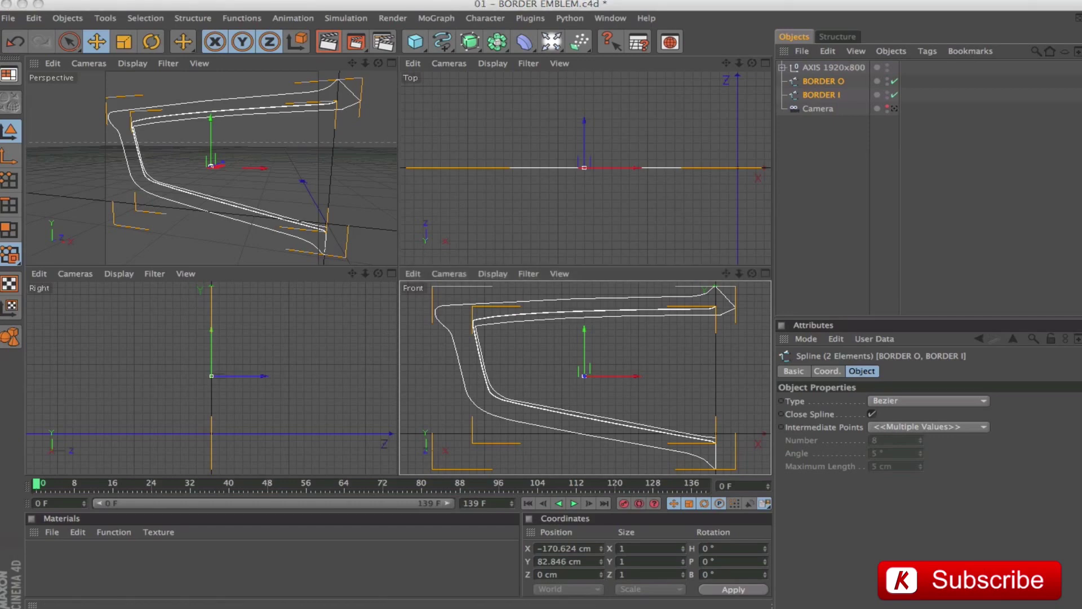
key("space")
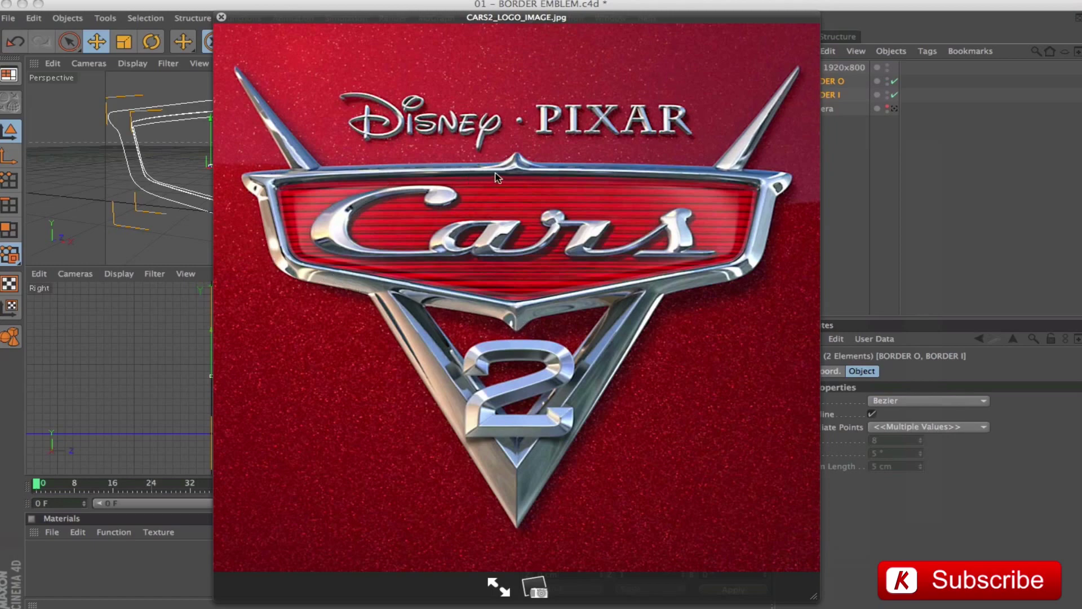
key("space")
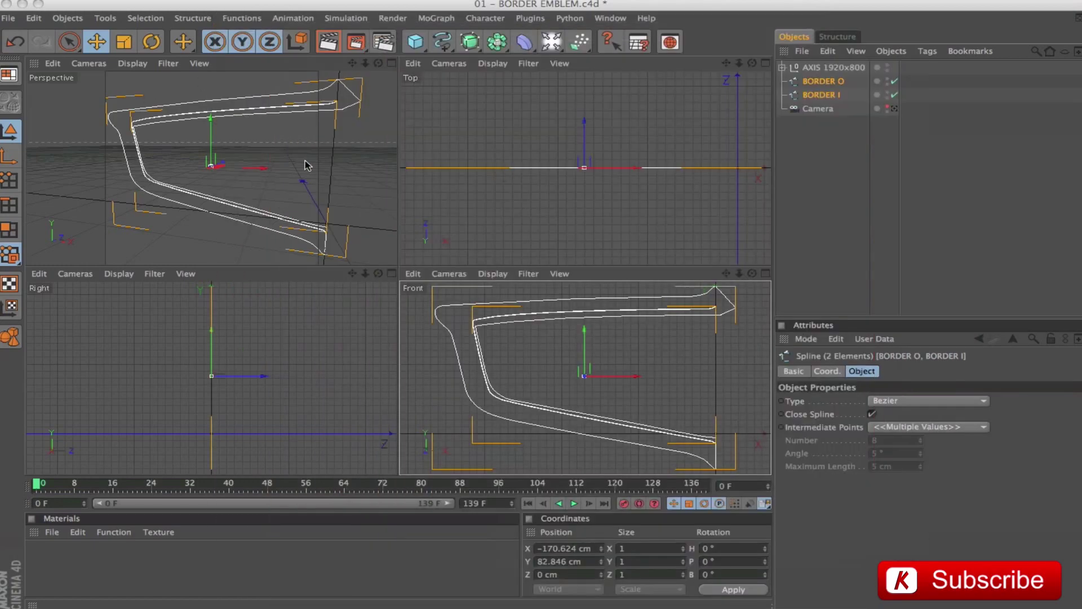
left_click(391, 63)
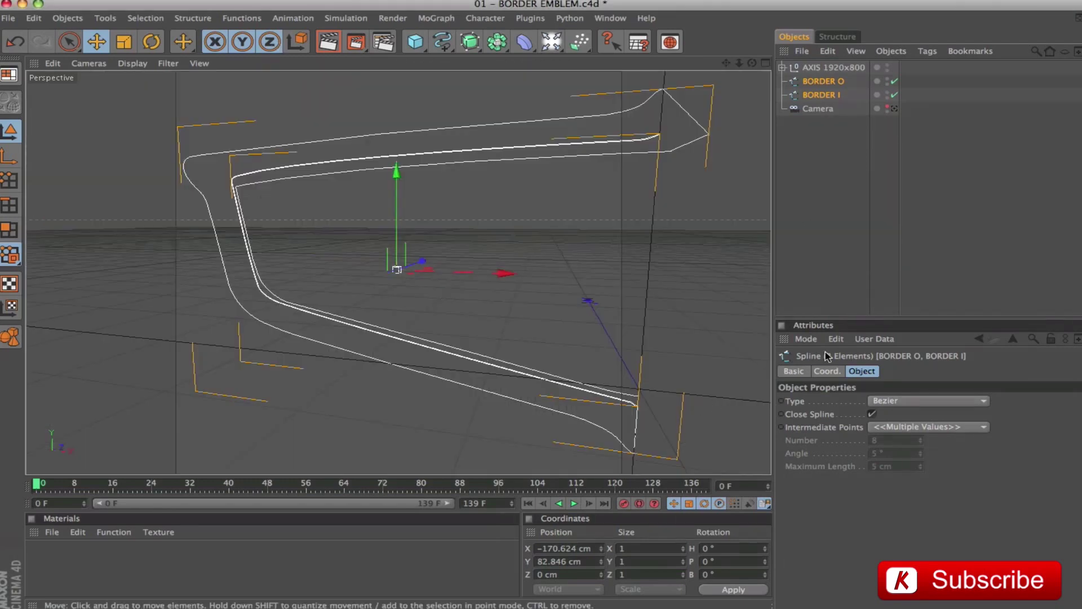
Examine the AXIS 1920x800 null, the camera view and the two border splines in the scene
left_click(817, 68)
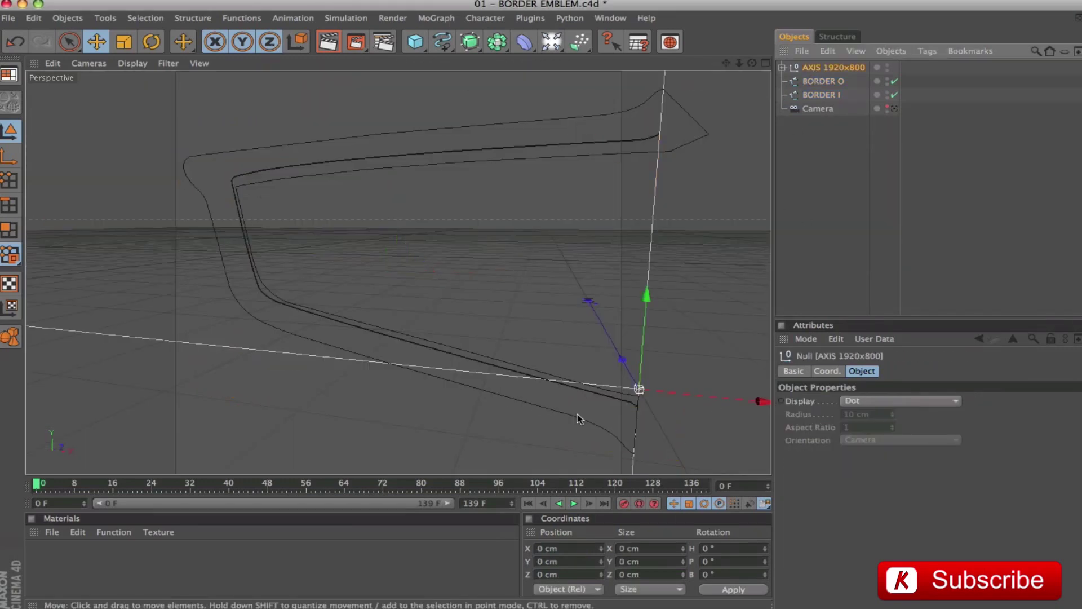
key("o")
left_click_drag(634, 371, 682, 392, "alt")
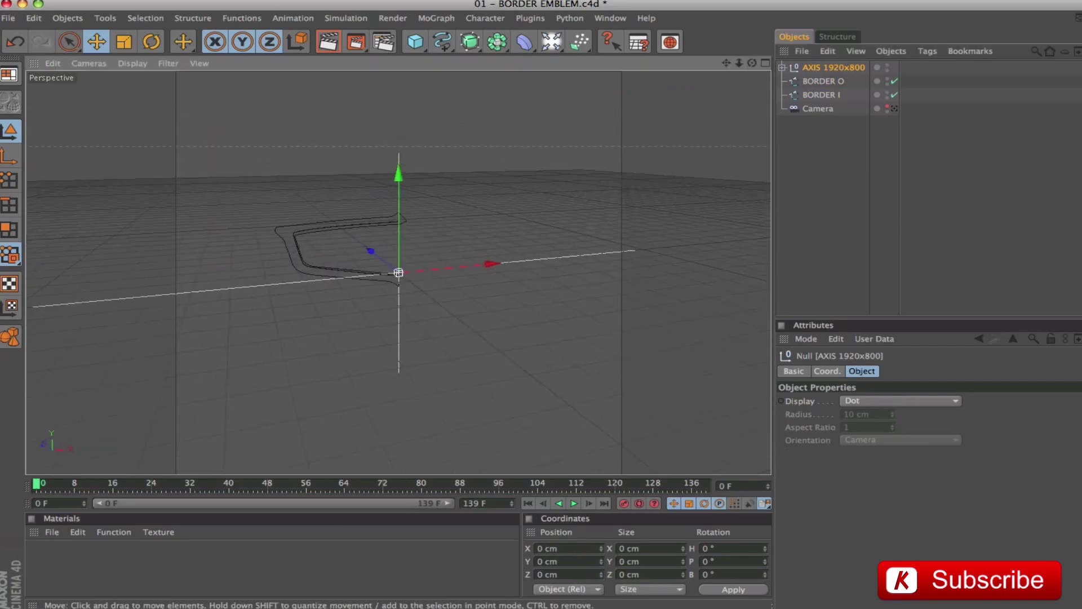
left_click_drag(495, 328, 484, 312, "alt")
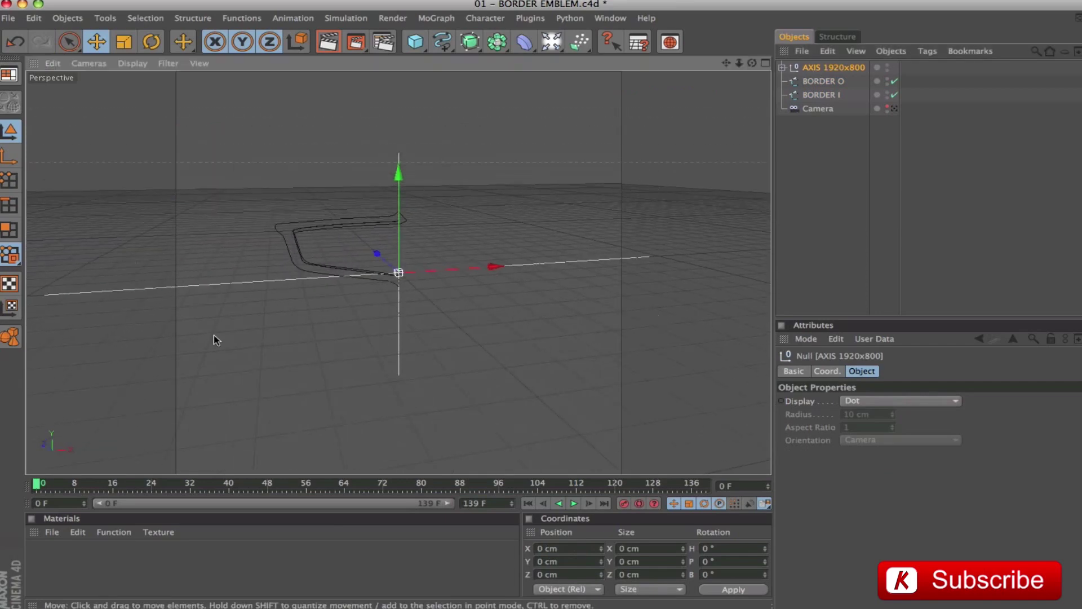
left_click(894, 109)
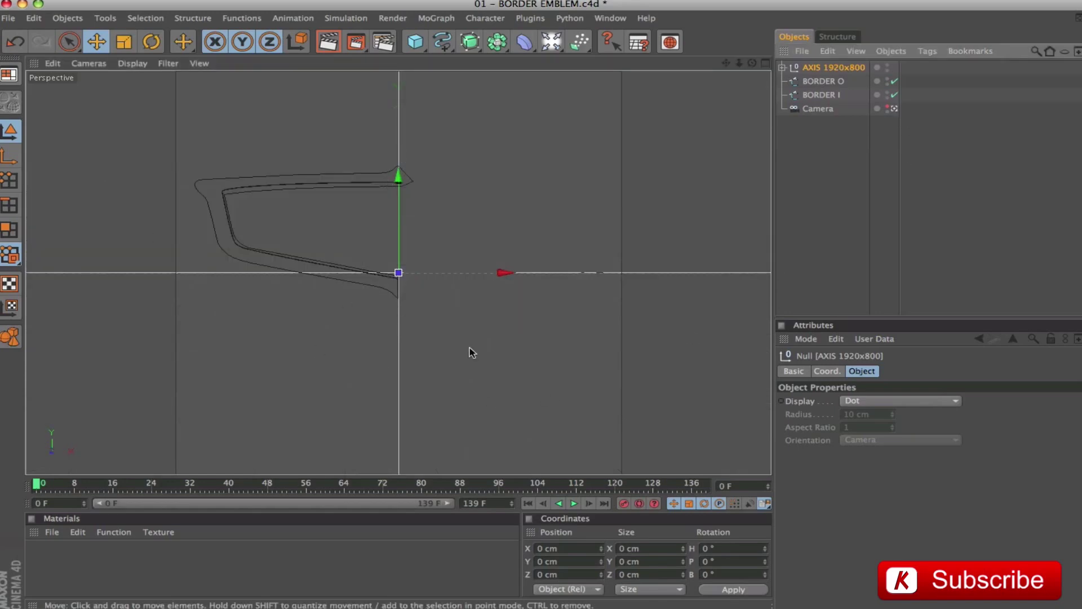
left_click(894, 109)
left_click(815, 82)
left_click(817, 109, "shift")
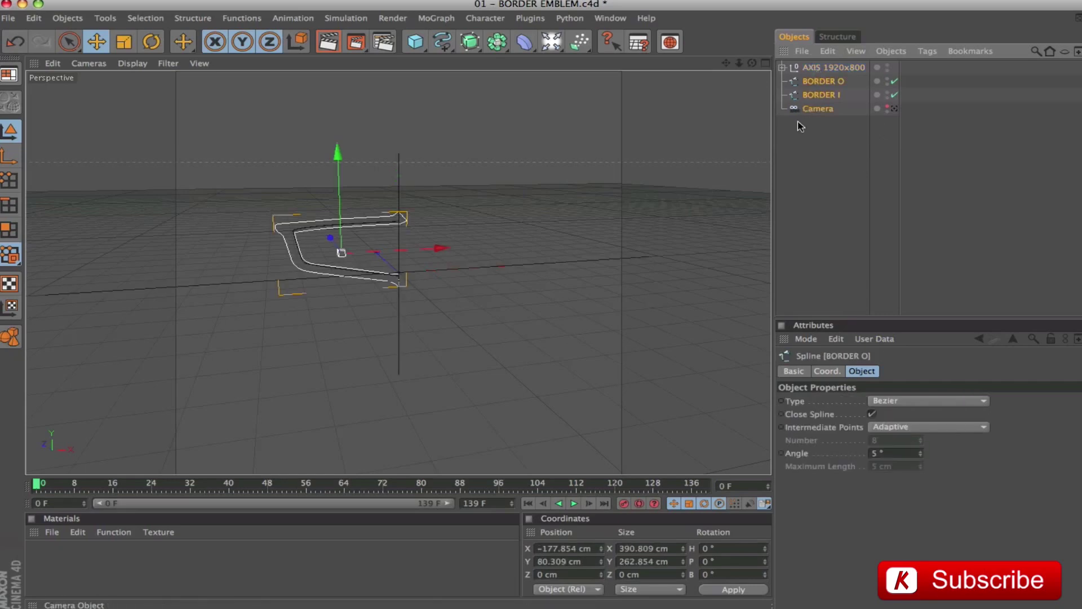
left_click(841, 214)
key("0")
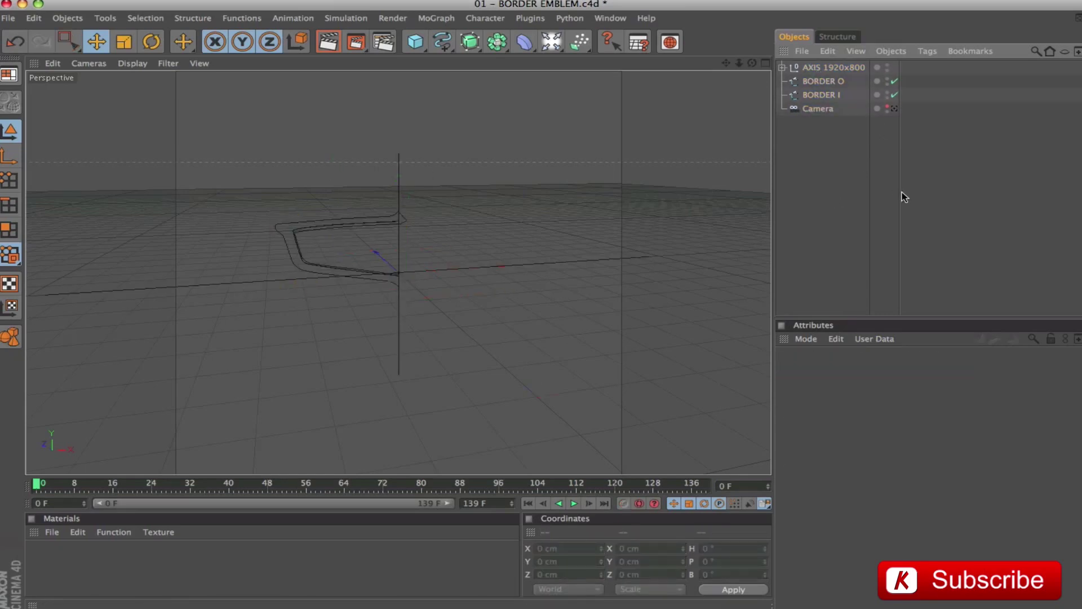
Add a Loft NURBS object below AXIS 1920x800 in the hierarchy and rename it BORDER
left_click(470, 41)
left_click(598, 80)
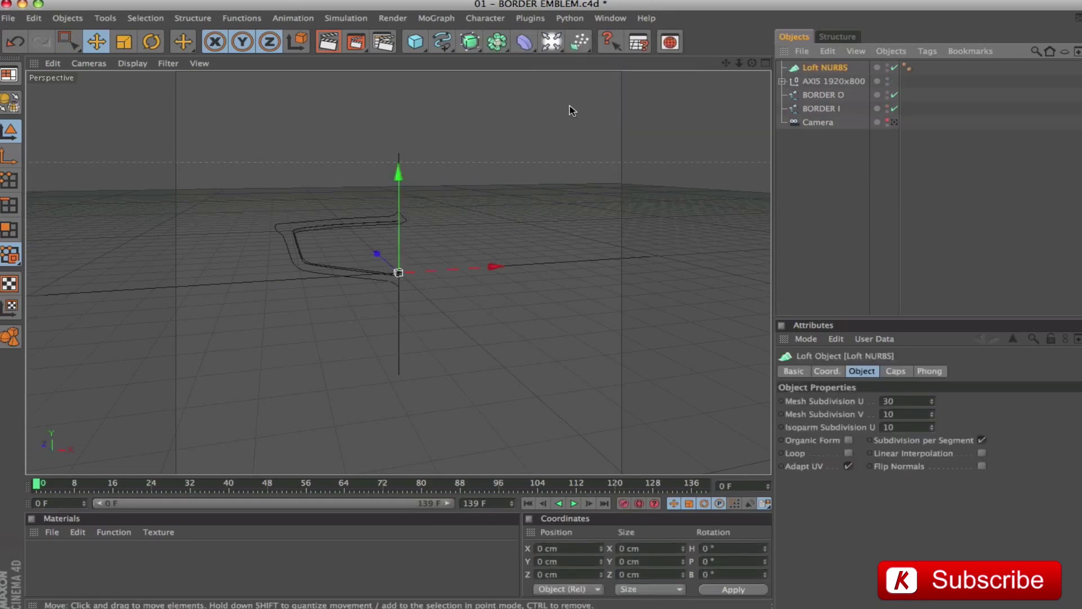
left_click_drag(821, 84, 823, 66)
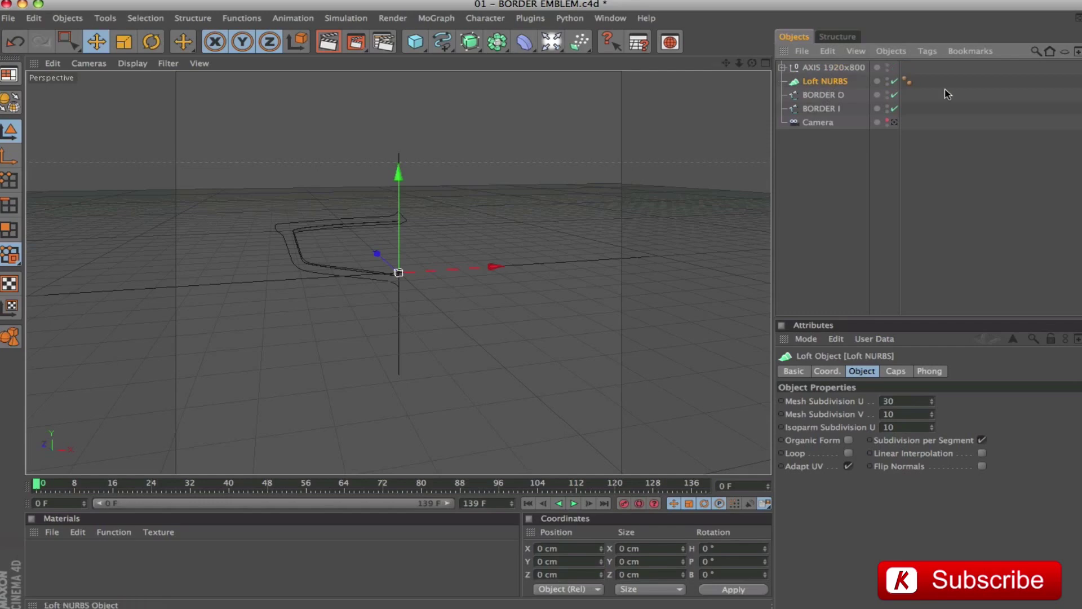
double_click(816, 82)
type("BORDER")
key("Return")
Make the BORDER O and BORDER I splines children of the BORDER loft, with BORDER O first
left_click(818, 94)
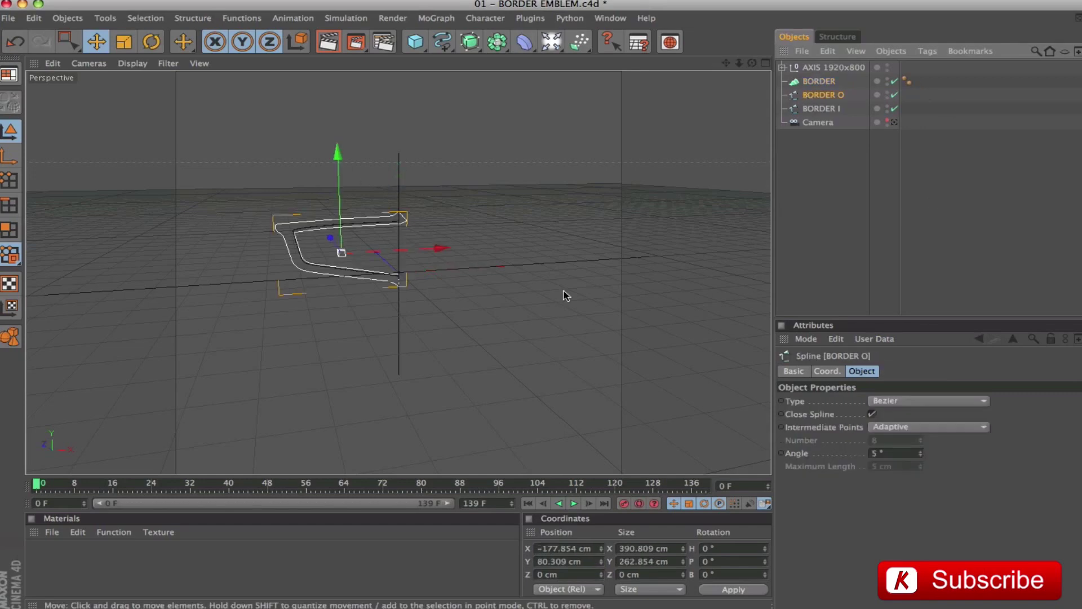
key("o")
mouse_move(535, 129)
left_mouse_down("alt")
mouse_move(507, 107)
mouse_move(533, 122)
left_mouse_up("alt")
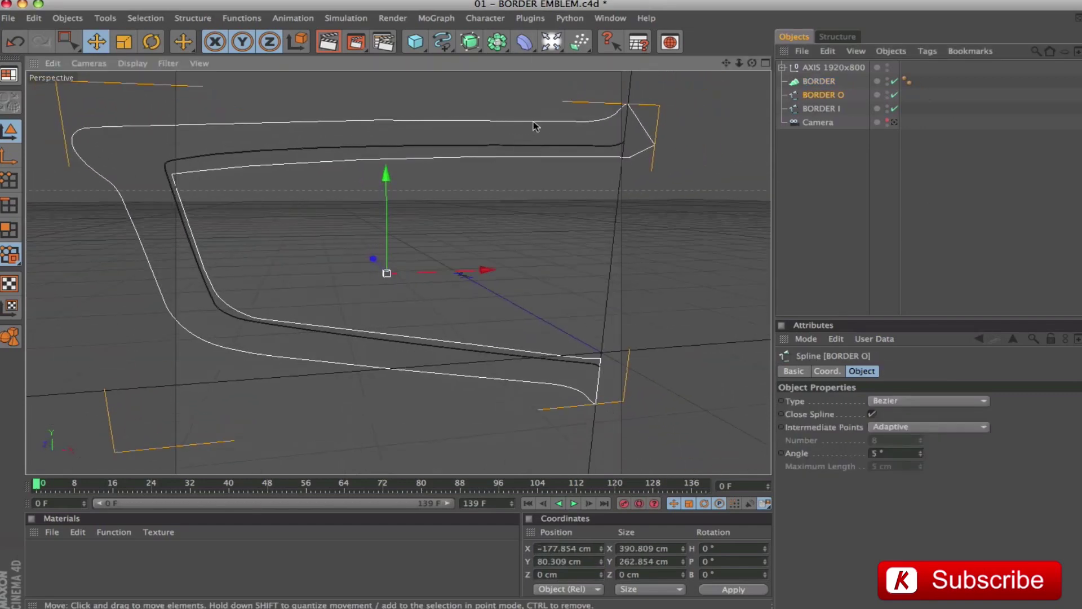
left_click_drag(824, 96, 821, 83)
left_click(821, 83)
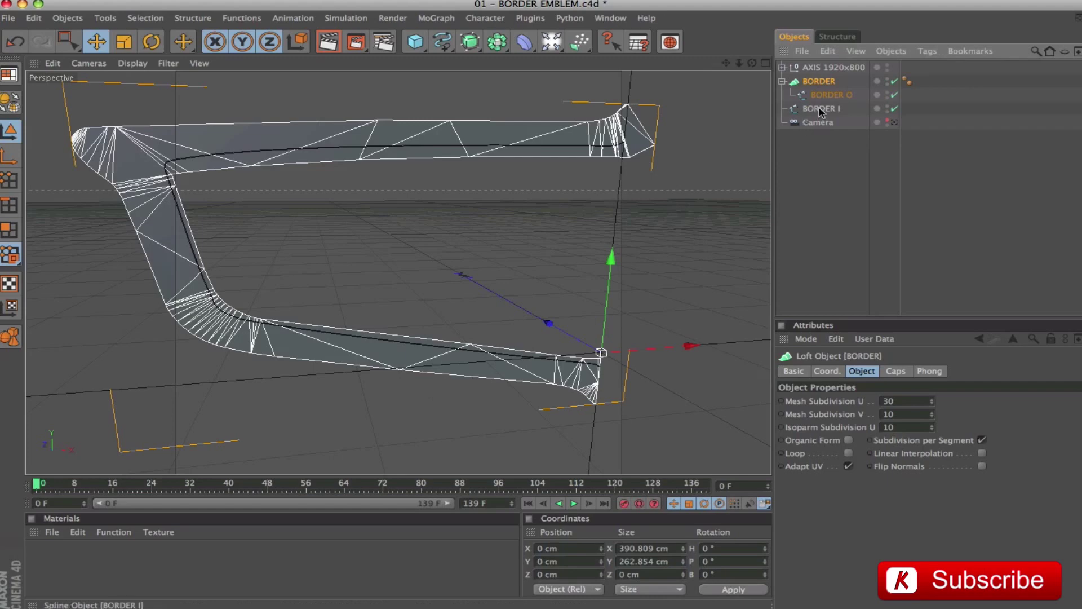
left_click_drag(826, 104, 824, 102)
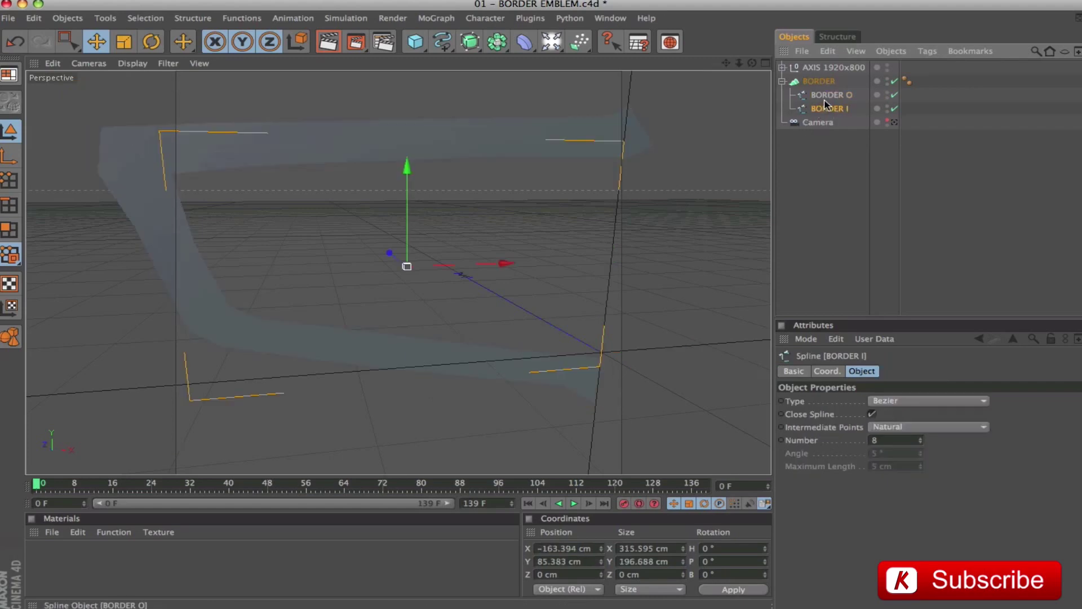
left_click(818, 81)
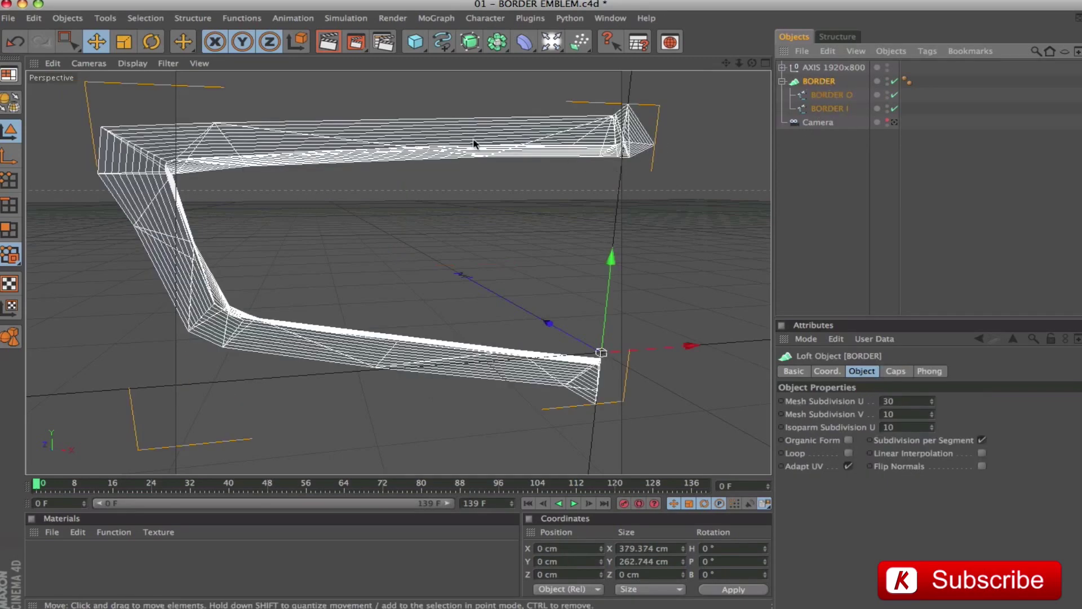
Set the BORDER loft's Mesh Subdivision U to 300 and Mesh Subdivision V to 3
left_click_drag(696, 310, 583, 223, "alt")
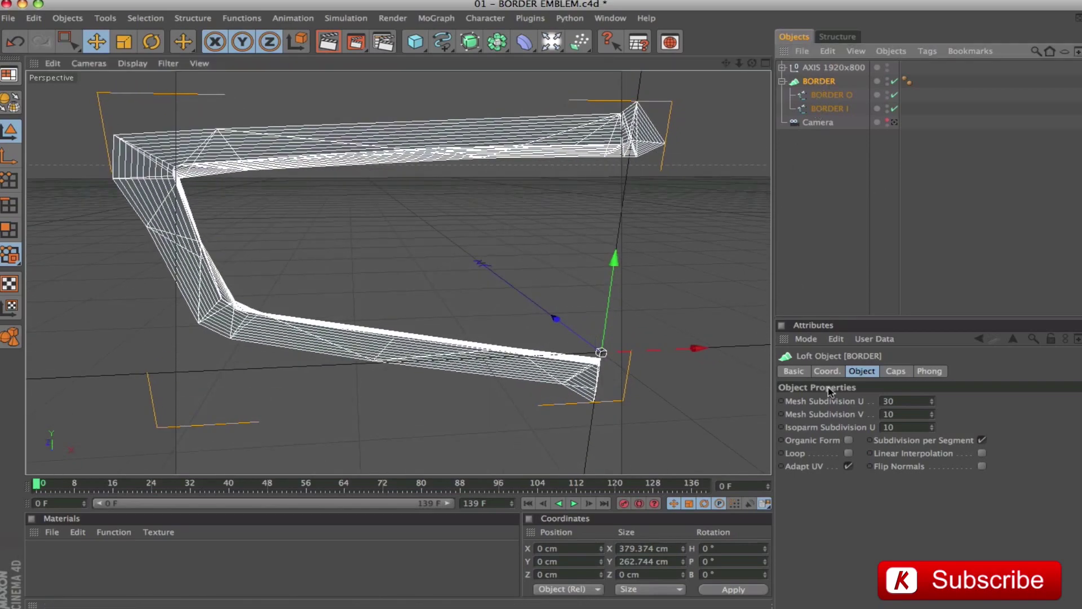
left_click(919, 402)
type("0")
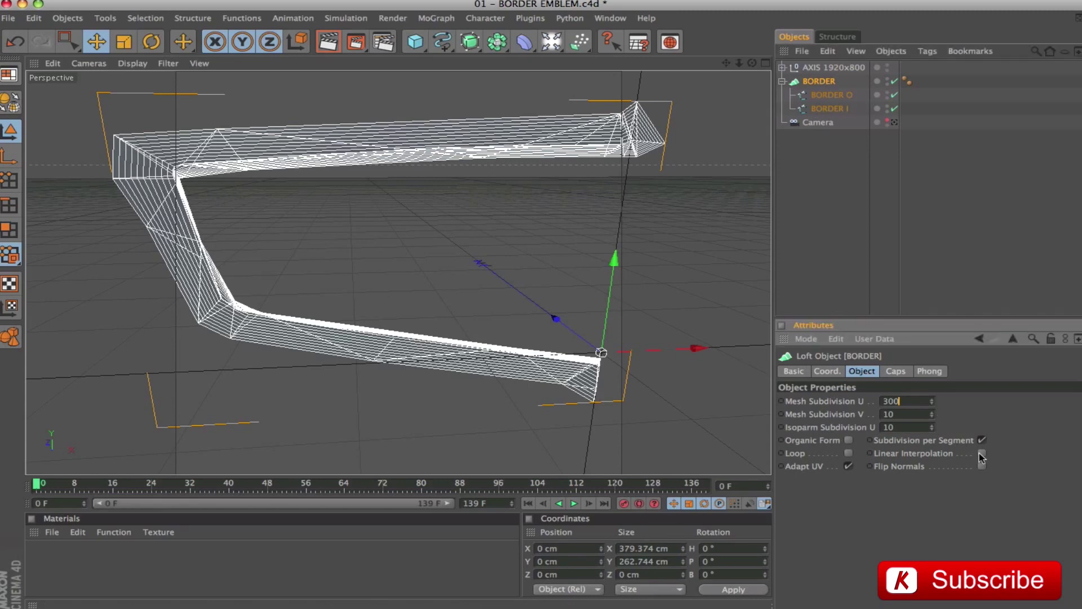
key("Tab")
type("3")
key("Return")
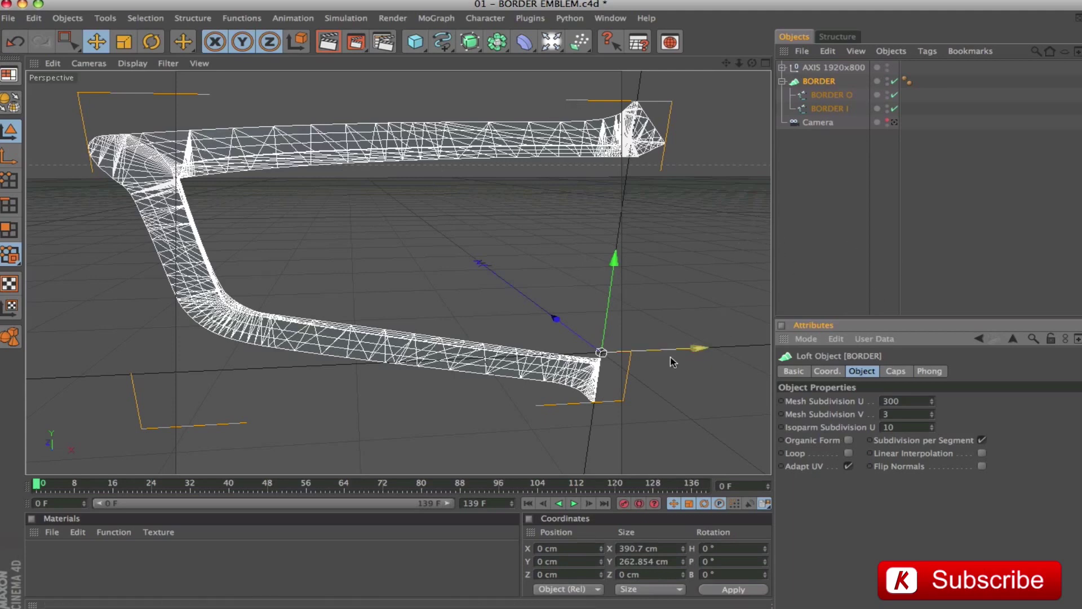
Disable the BORDER loft and set the matching points near the upper-left corner of BORDER O and BORDER I as first points
left_click(894, 82)
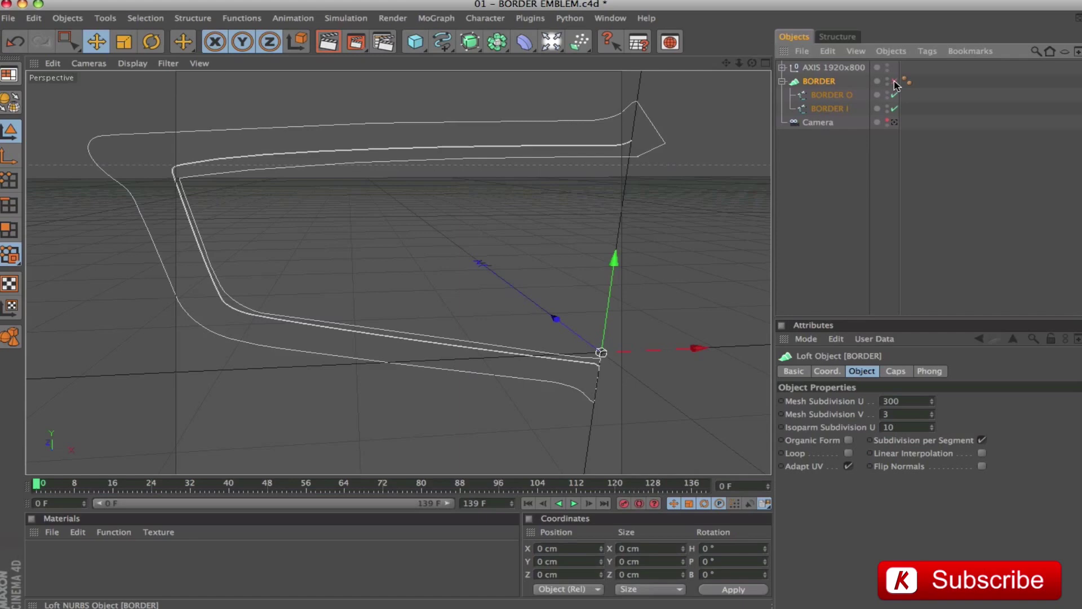
left_click(813, 111)
left_click(825, 95, "shift")
left_click(9, 180)
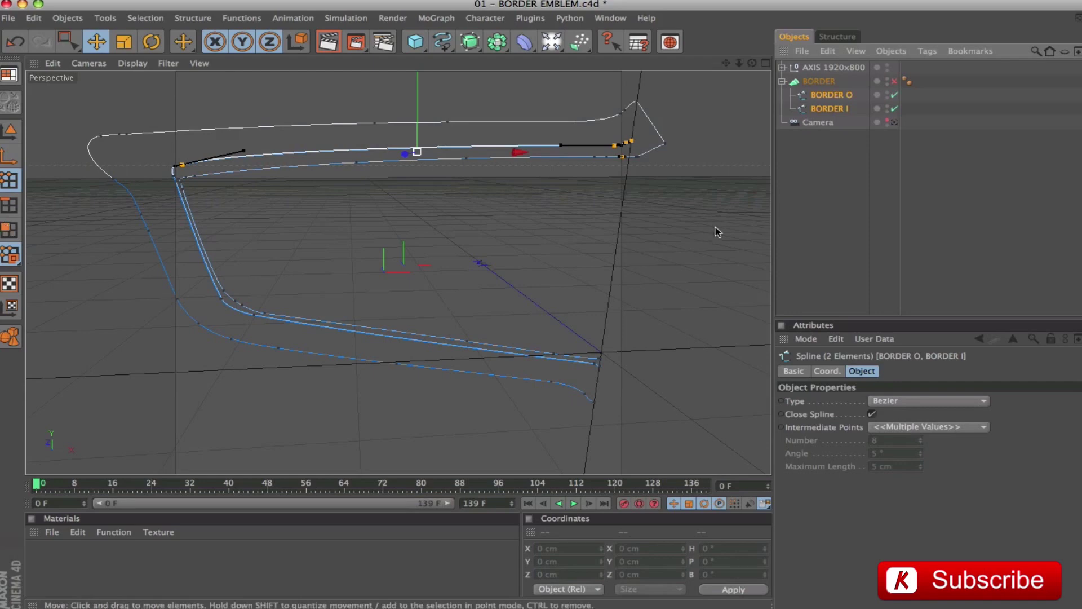
left_click(173, 176)
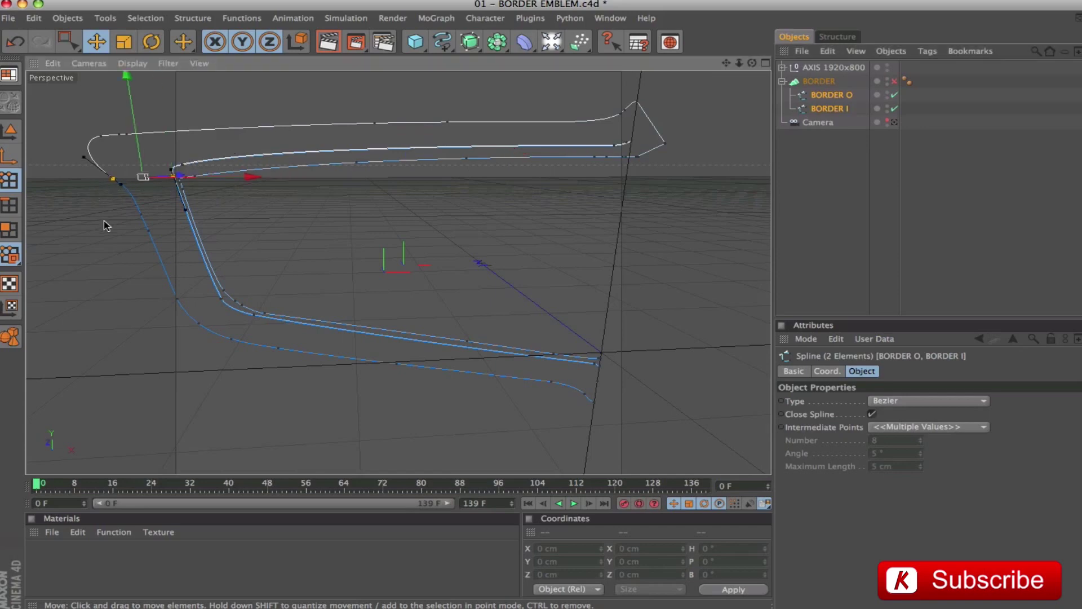
key("s")
scroll(428, 270, "down", 5)
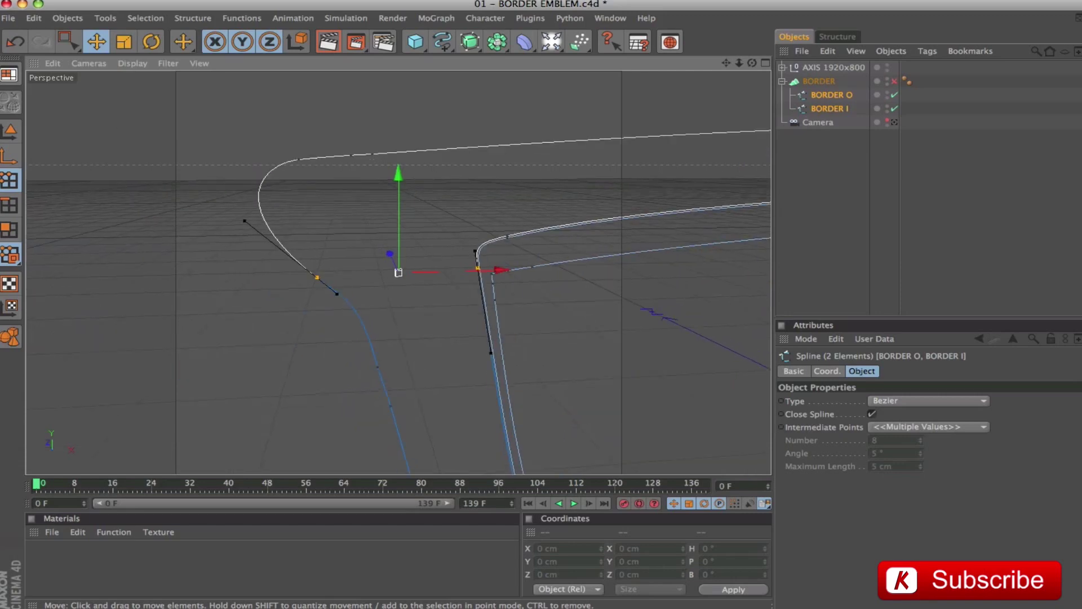
right_click(245, 125)
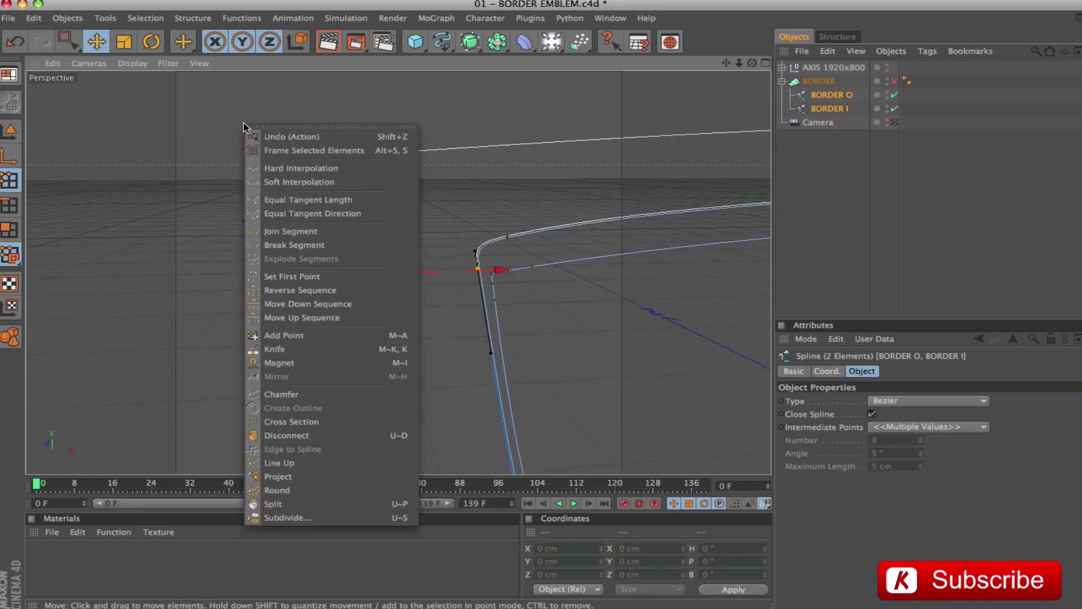
left_click(312, 276)
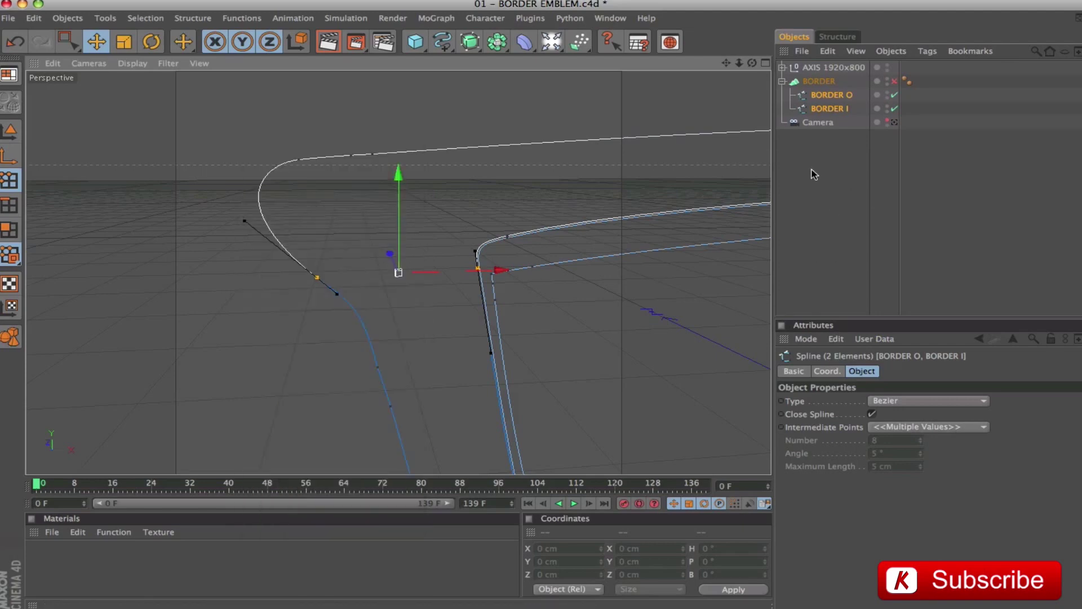
Re-enable the BORDER loft and inspect its mesh at the corner and from the side
left_click(817, 174)
left_click(894, 80)
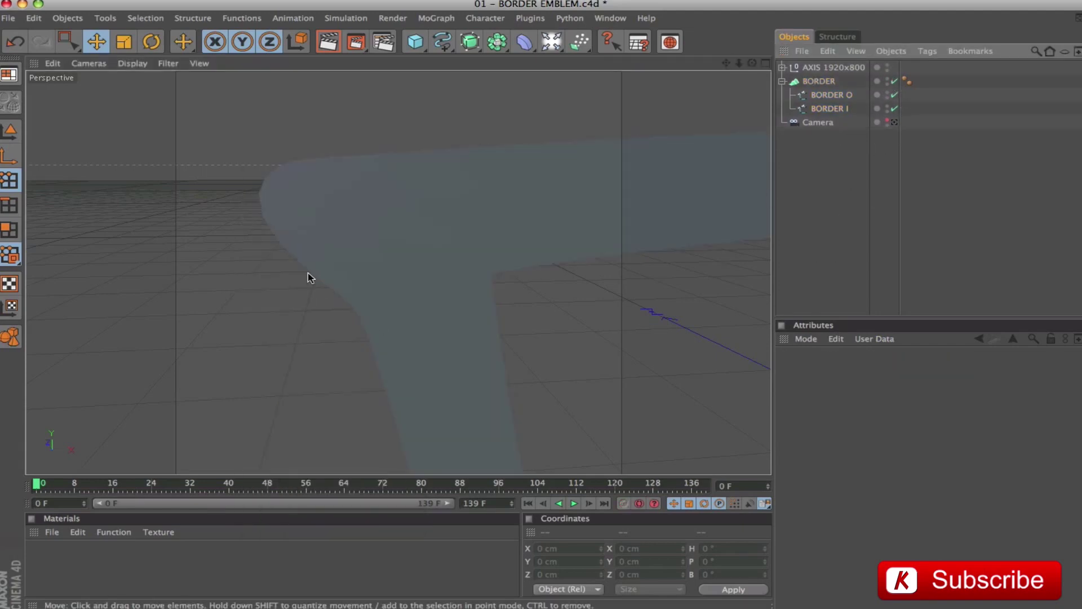
left_click(819, 82)
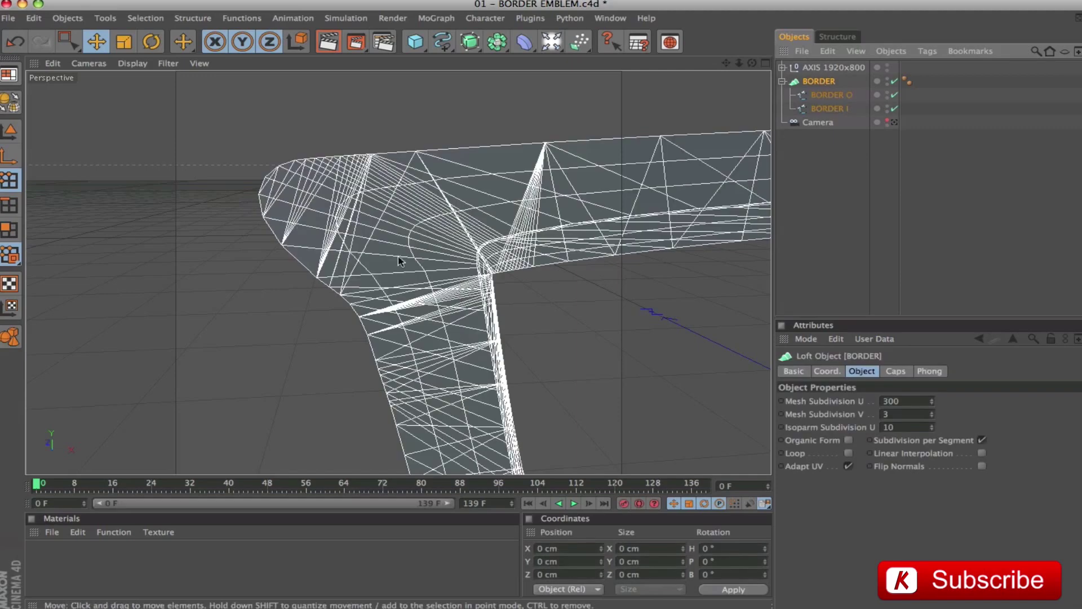
key("h")
left_click_drag(541, 210, 394, 174, "alt")
left_click_drag(725, 64, 573, 203)
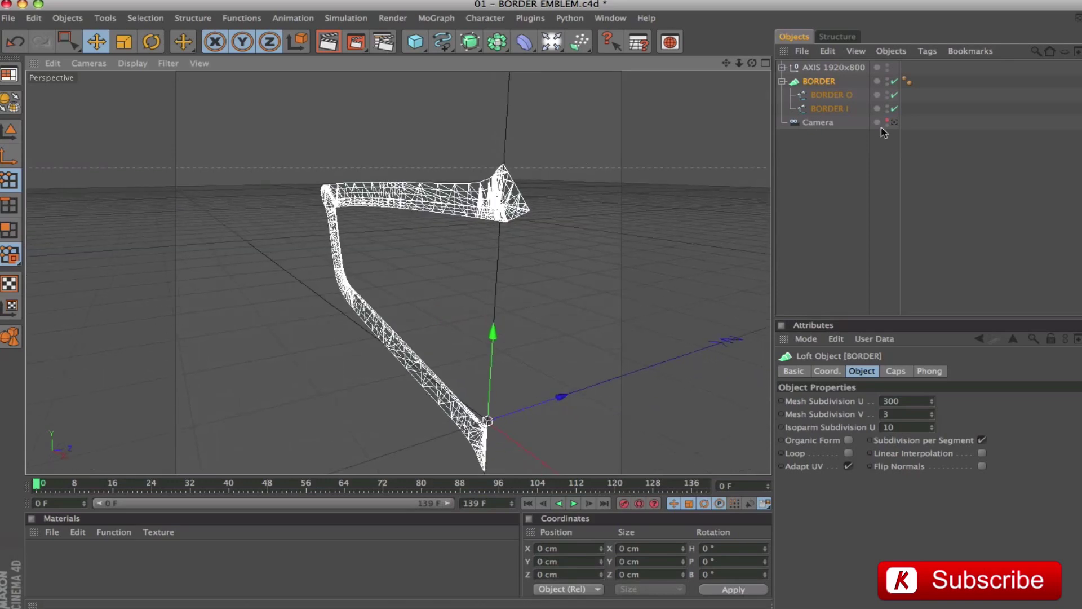
Set the BORDER I spline's Z position to -21 cm to give the loft depth, and collapse the BORDER hierarchy
left_click(830, 109)
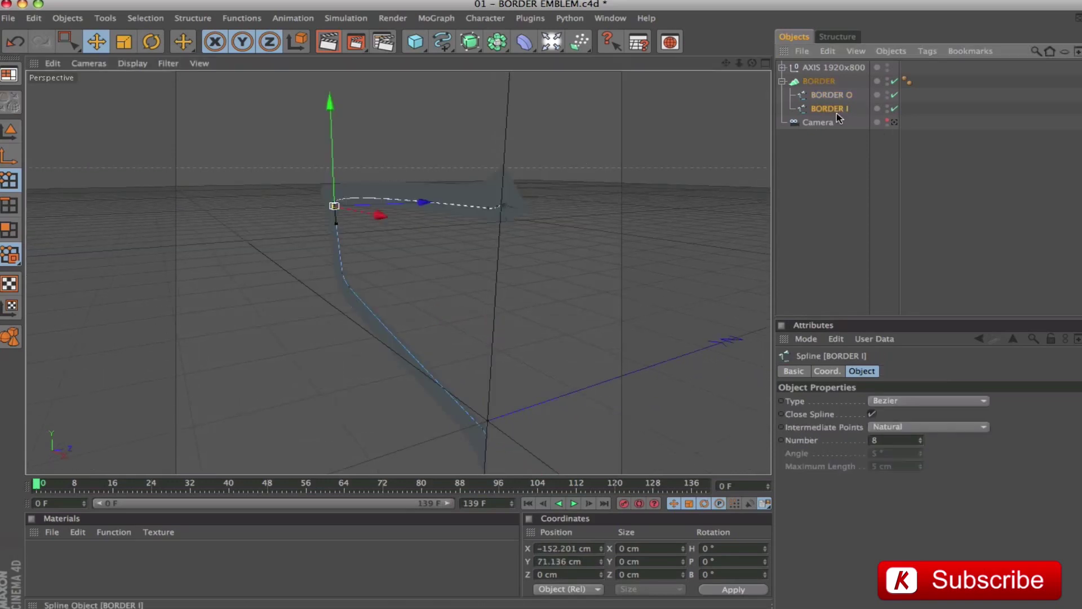
left_click(4, 134)
left_click(582, 578)
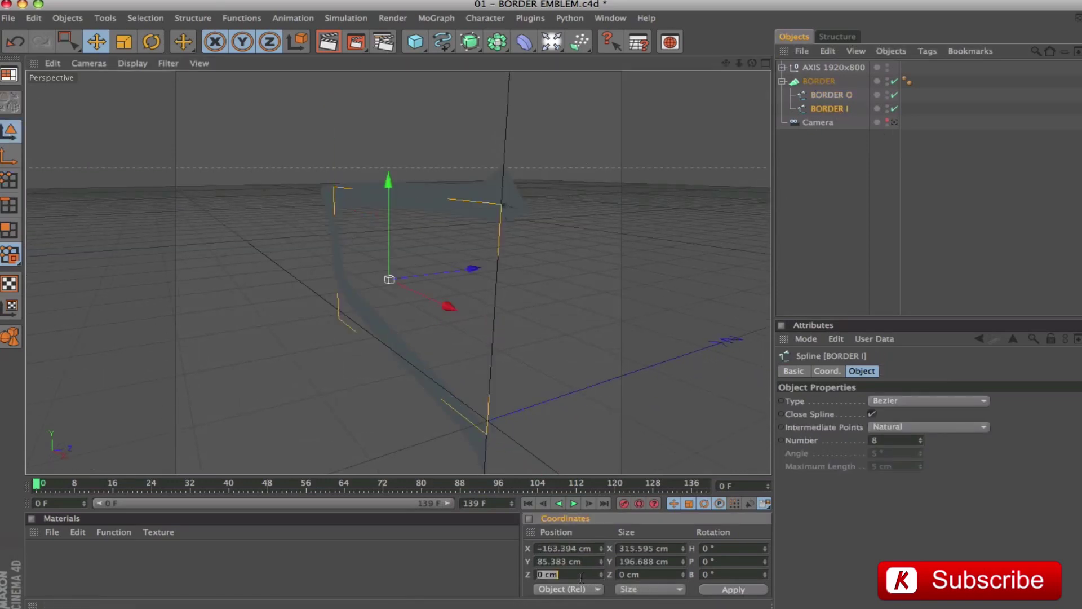
type("-21")
key("Return")
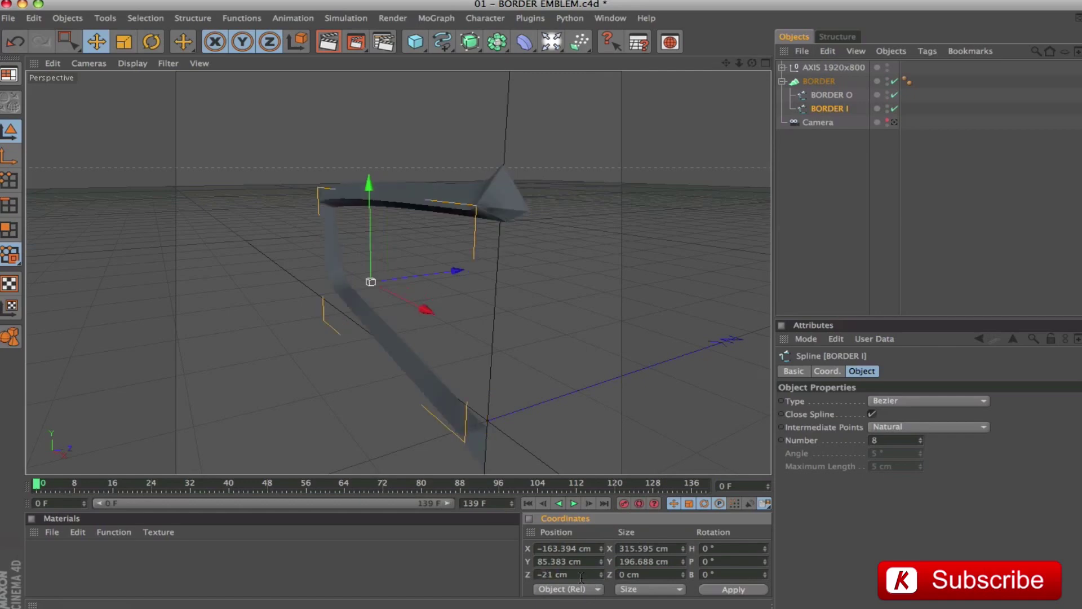
left_click_drag(369, 243, 517, 216, "alt")
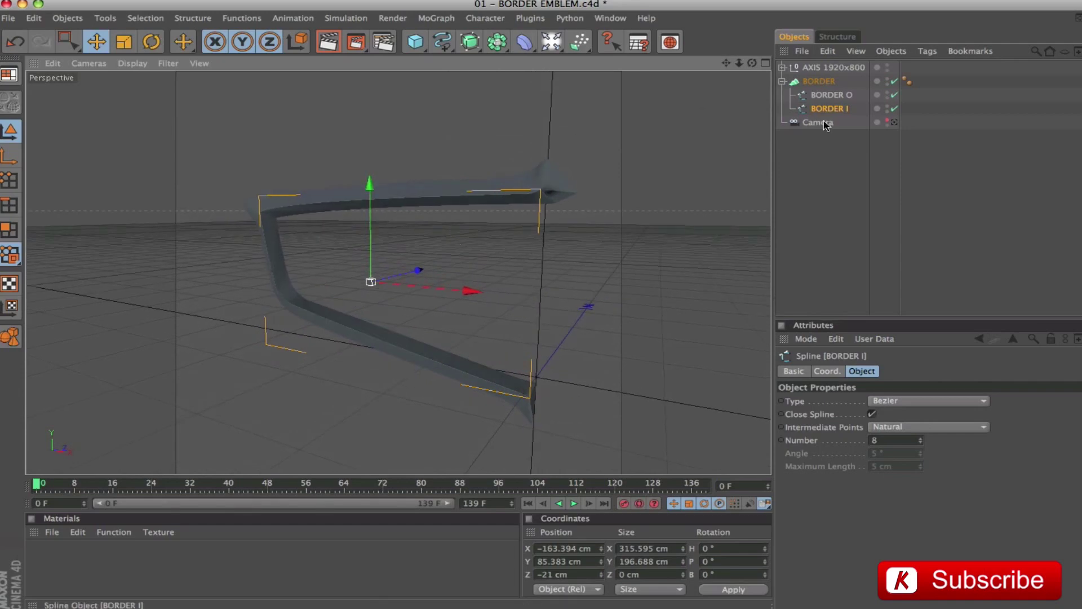
left_click(782, 81)
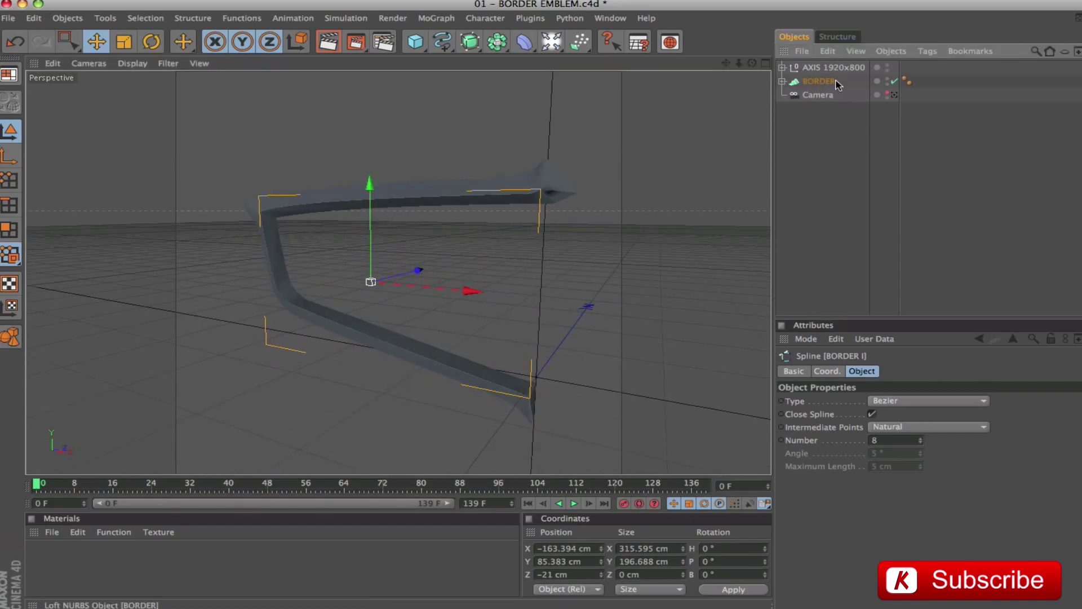
Mirror the BORDER loft across the ZY plane with a Symmetry parent and preview the full emblem from both sides
left_click(818, 81)
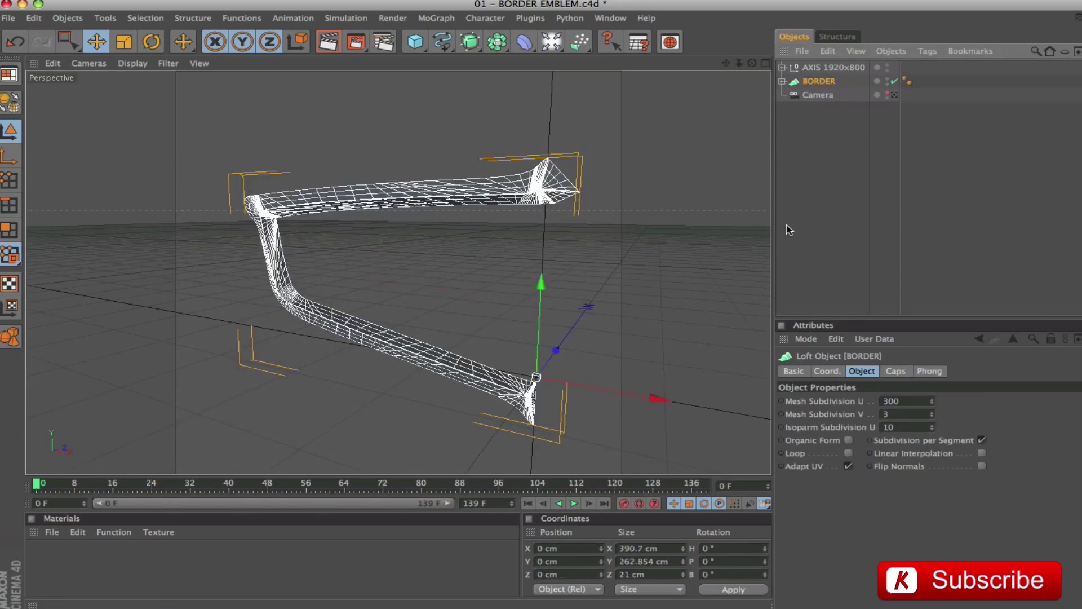
left_click(493, 44)
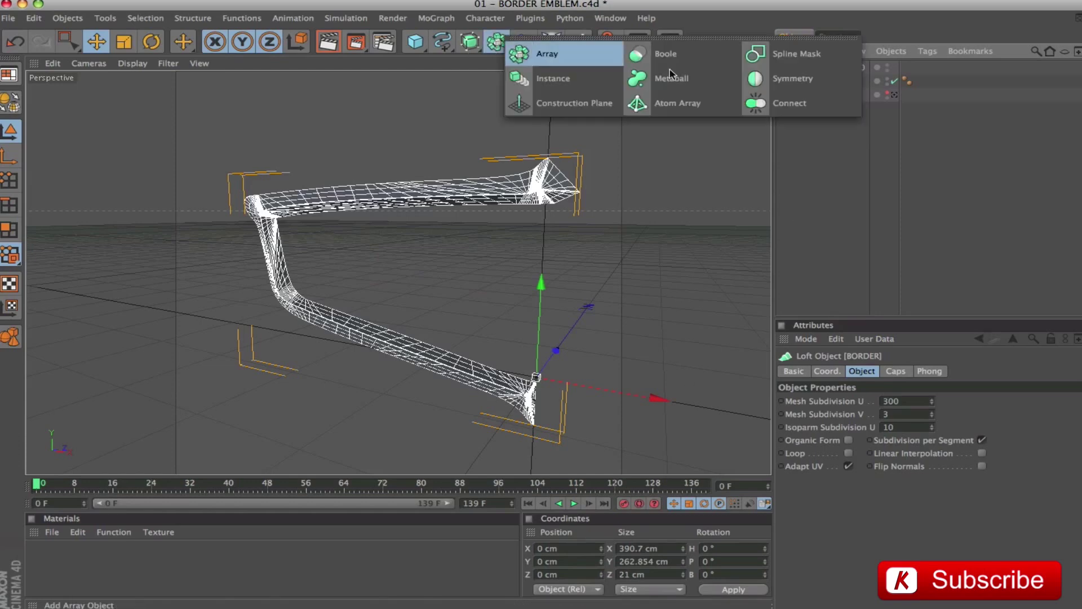
left_click(764, 80)
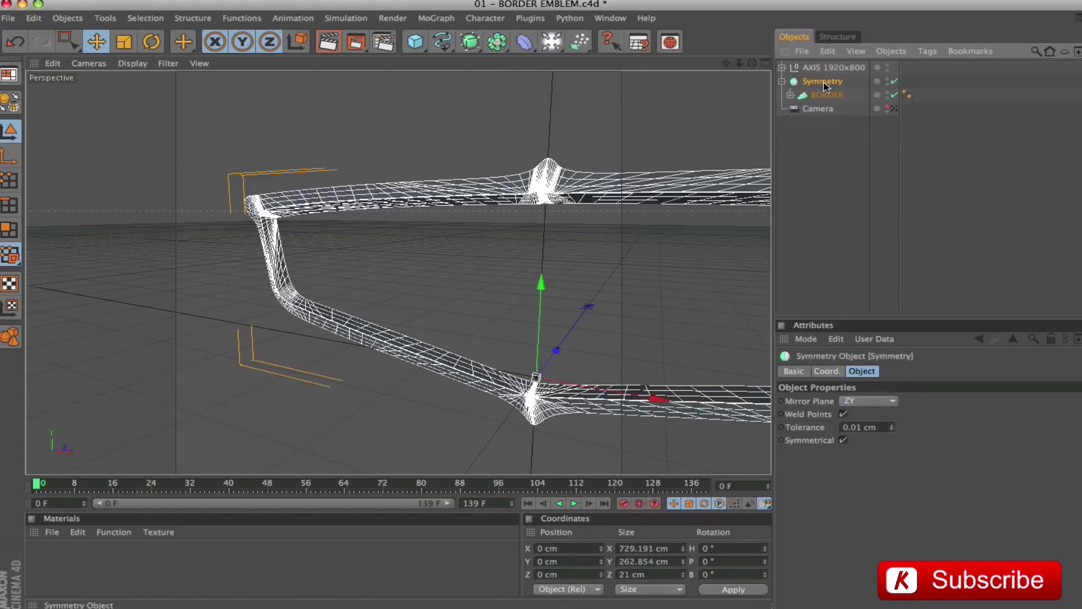
key("o")
mouse_move(589, 204)
left_mouse_down("alt")
mouse_move(597, 248)
mouse_move(710, 254)
mouse_move(744, 237)
mouse_move(643, 186)
mouse_move(558, 200)
mouse_move(603, 217)
left_mouse_up("alt")
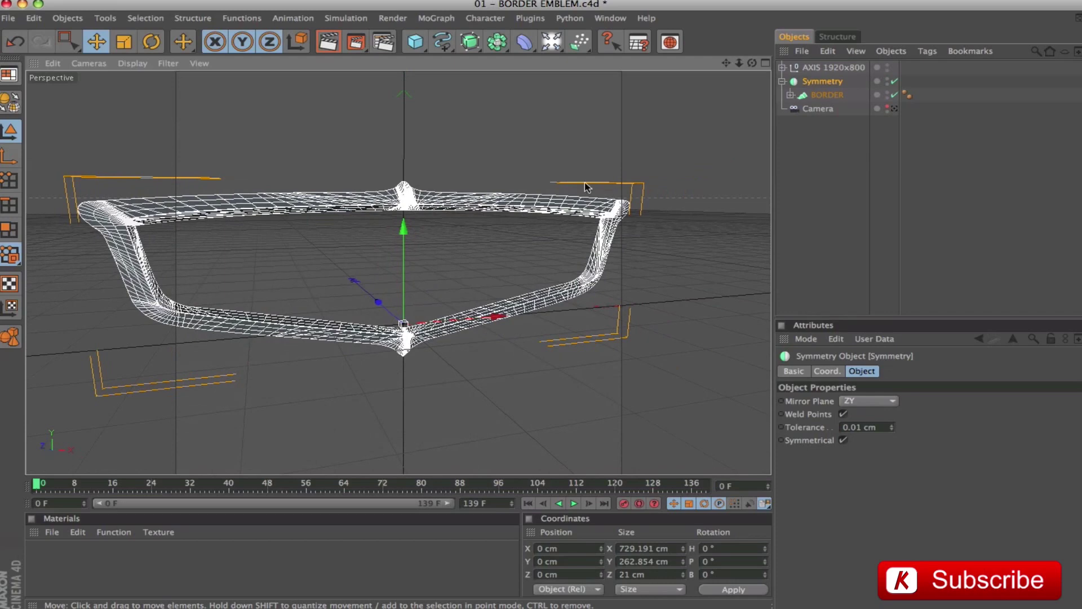
key("super+r")
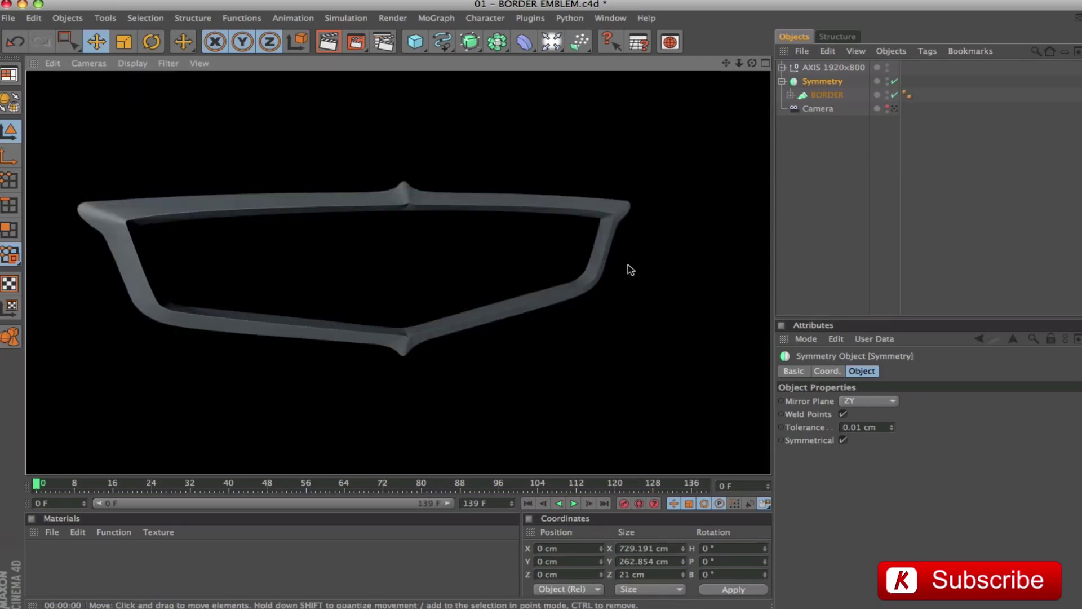
left_click_drag(223, 154, 158, 158, "alt")
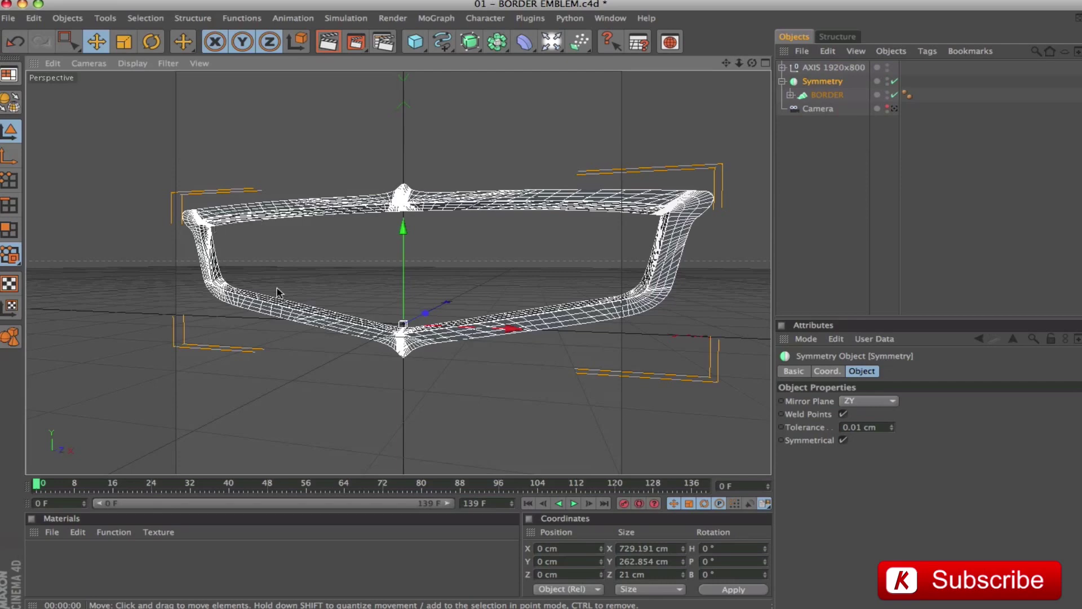
key("super+r")
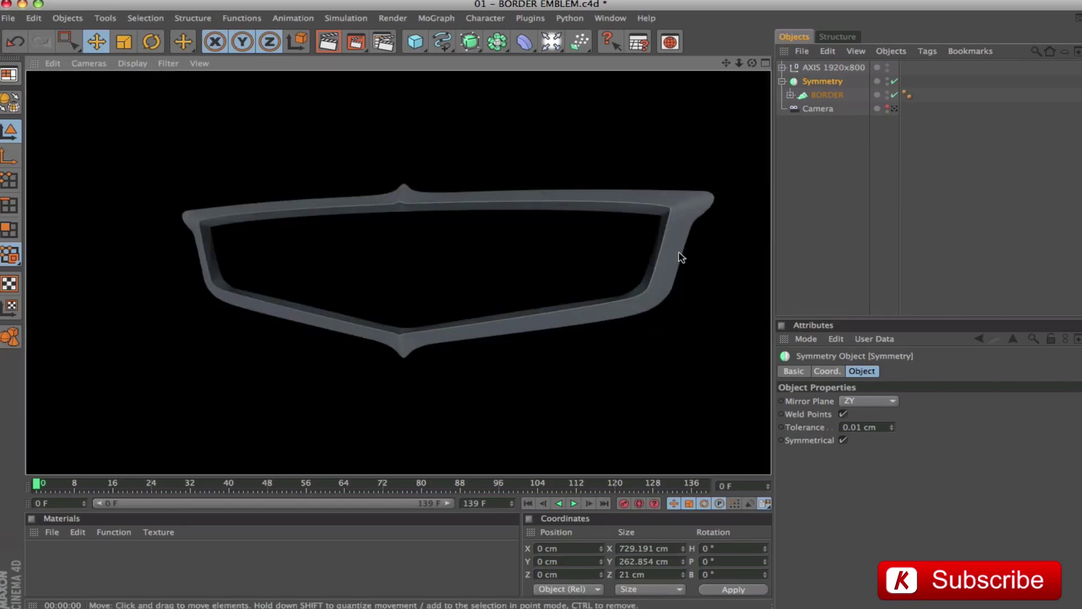
Enable Angle Limit on the BORDER loft's Phong tag with a Phong Angle of 180° and preview the shading
left_click(907, 95)
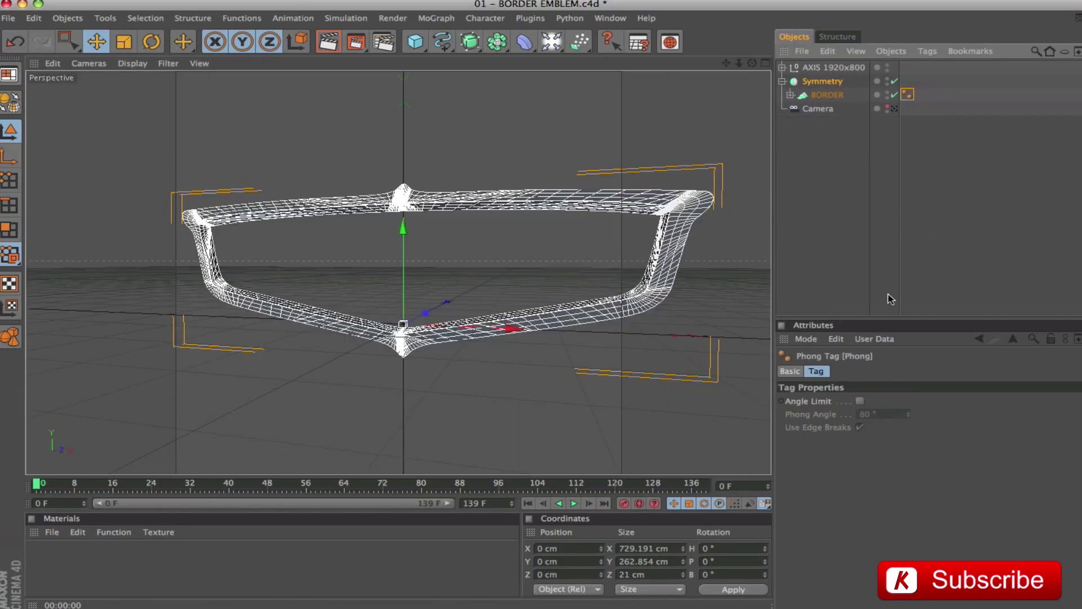
left_click(860, 400)
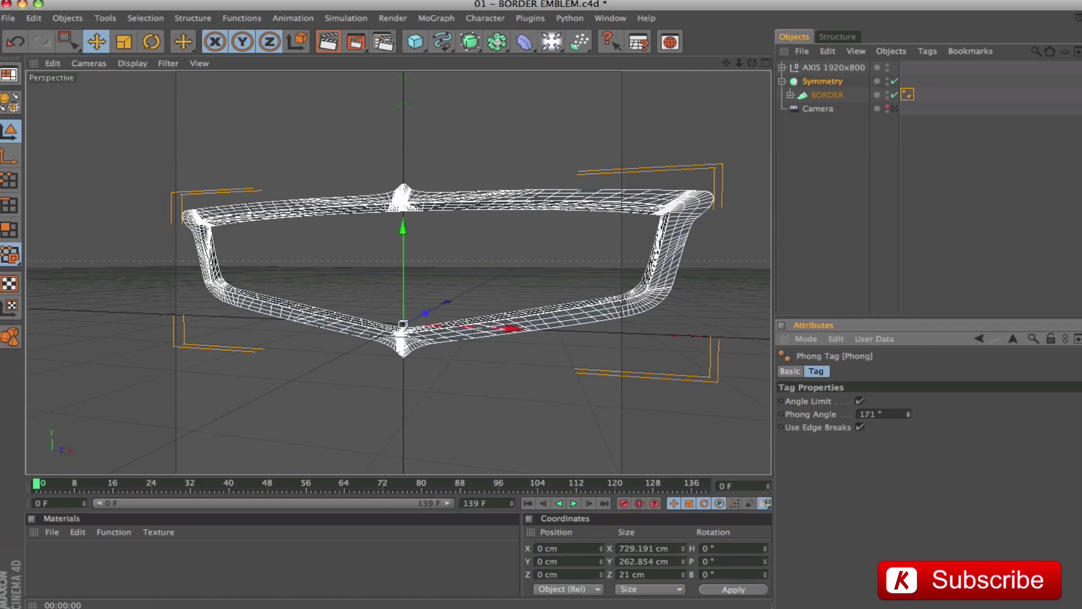
key("super+r")
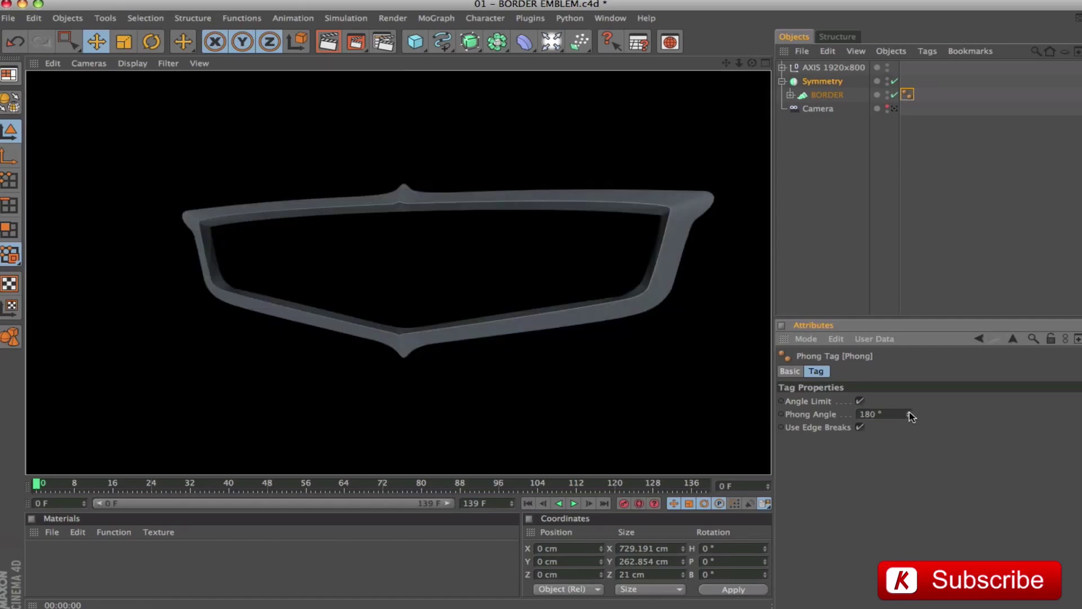
left_click_drag(541, 304, 833, 399, "alt")
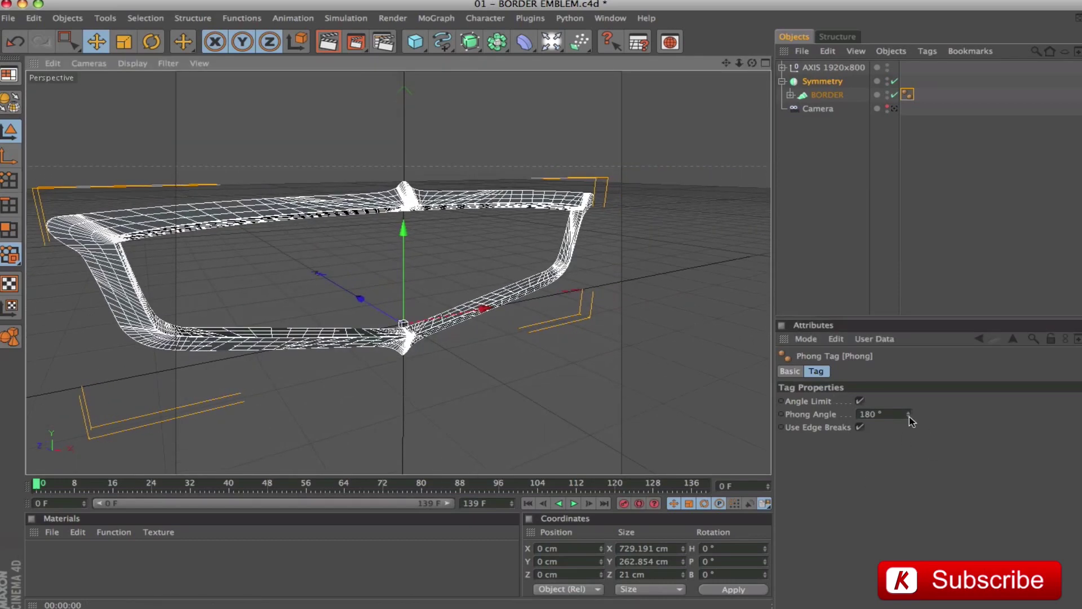
Try a Phong Angle of 0° on the BORDER loft, then restore it to 180°, rendering a preview of each
left_click_drag(908, 416, 908, 429)
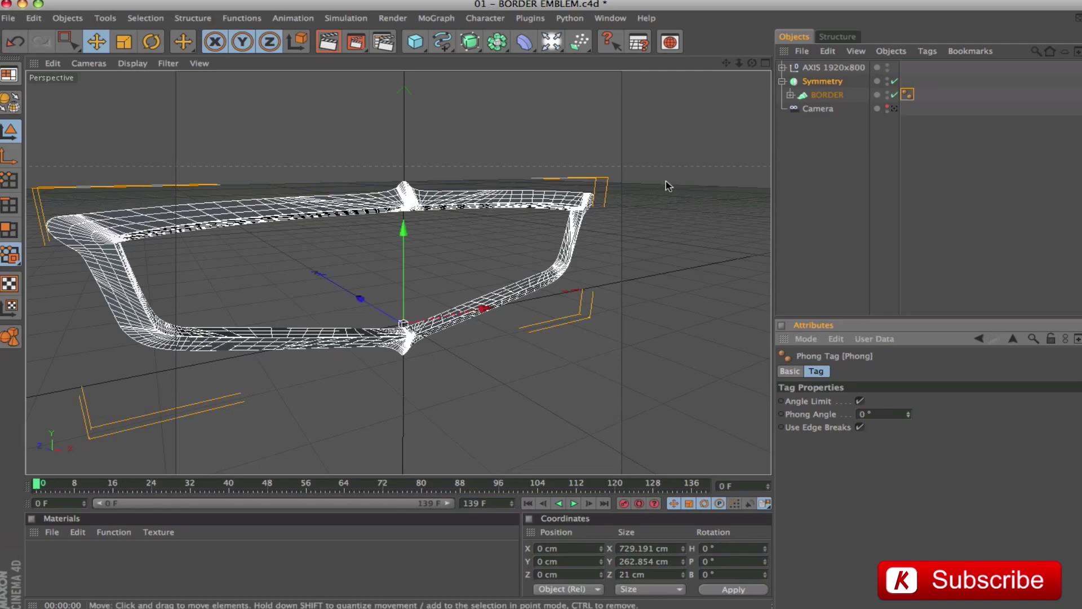
key("ctrl+r")
left_click_drag(471, 155, 700, 401, "alt")
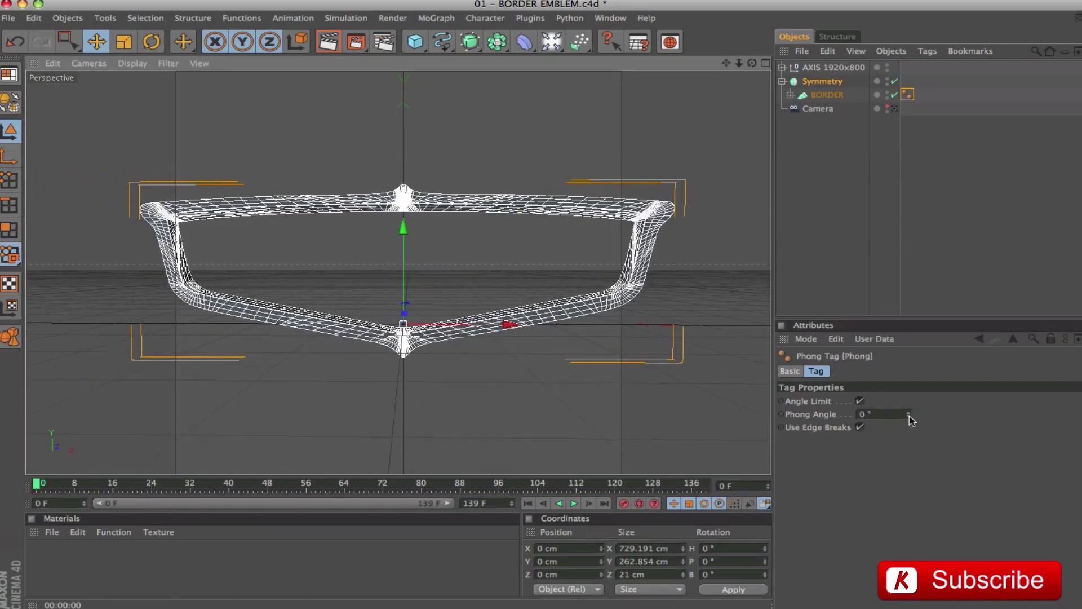
left_click_drag(908, 414, 907, 367)
key("ctrl+r")
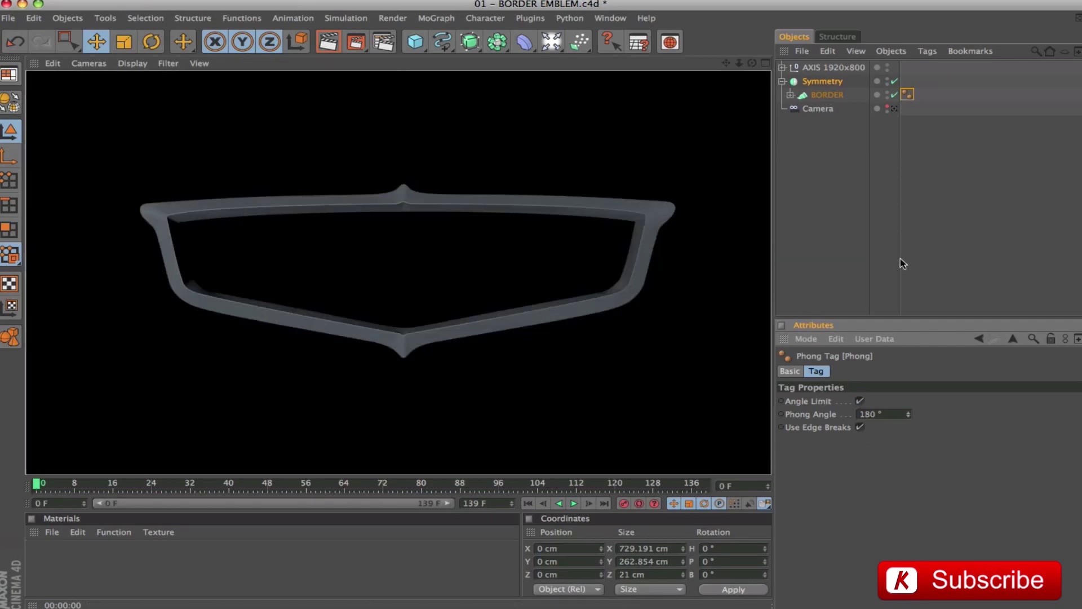
Rename the Symmetry object as BORDER by copying the loft's name
left_click_drag(586, 186, 405, 186, "alt")
left_click_drag(406, 327, 410, 329, "alt")
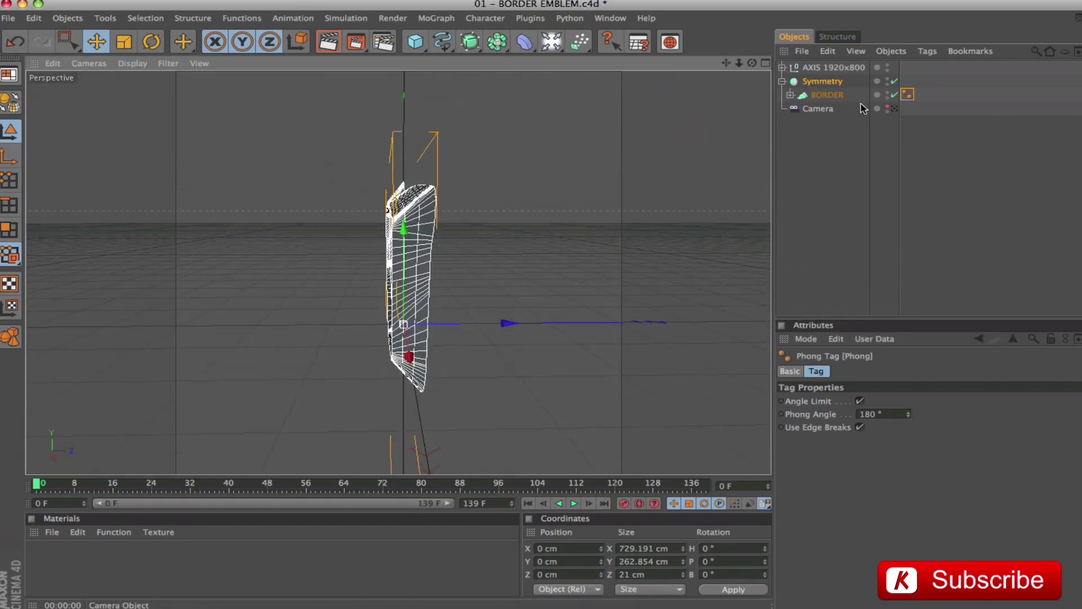
left_click(837, 96)
double_click(829, 95)
key("super+c")
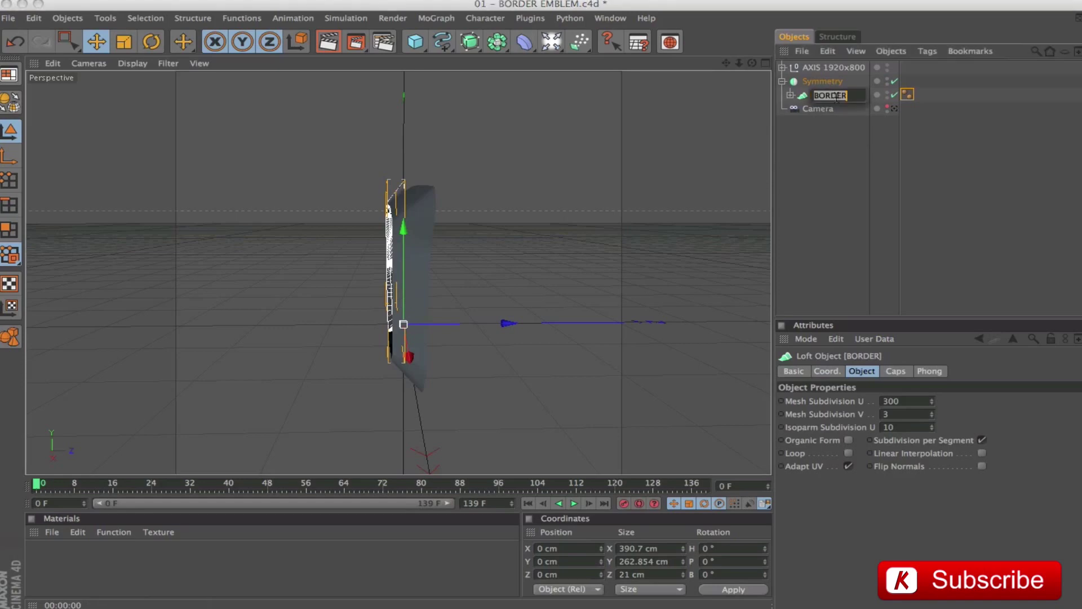
key("Up")
key("super+v")
key("Return")
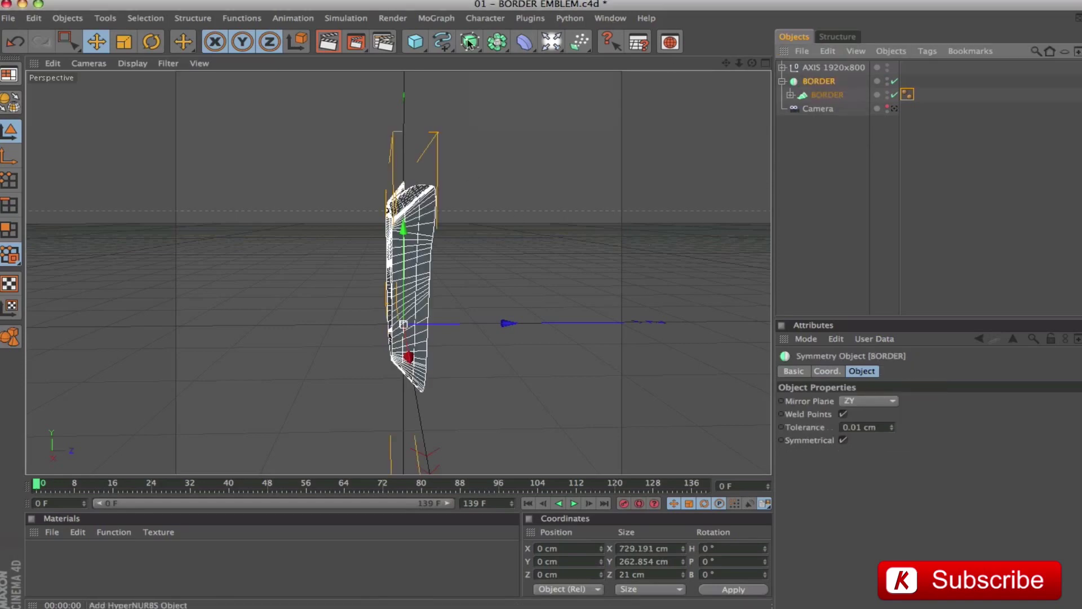
Add a second Symmetry as parent of the BORDER Symmetry, mirror it across the XY plane, and preview the render
left_click(496, 44)
left_click(797, 85, "alt")
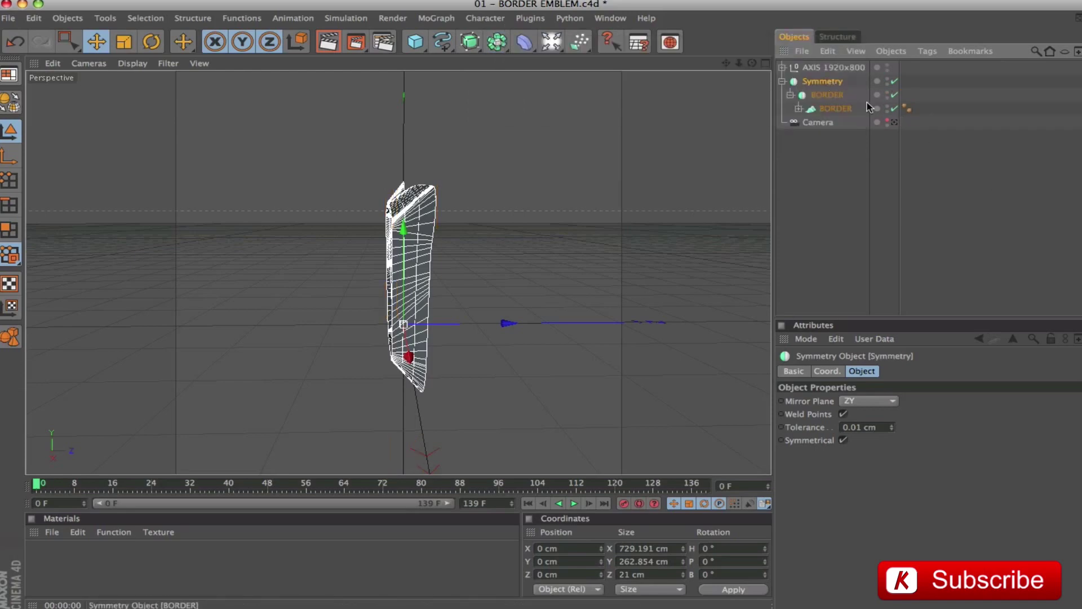
left_click(852, 403)
left_click(876, 413)
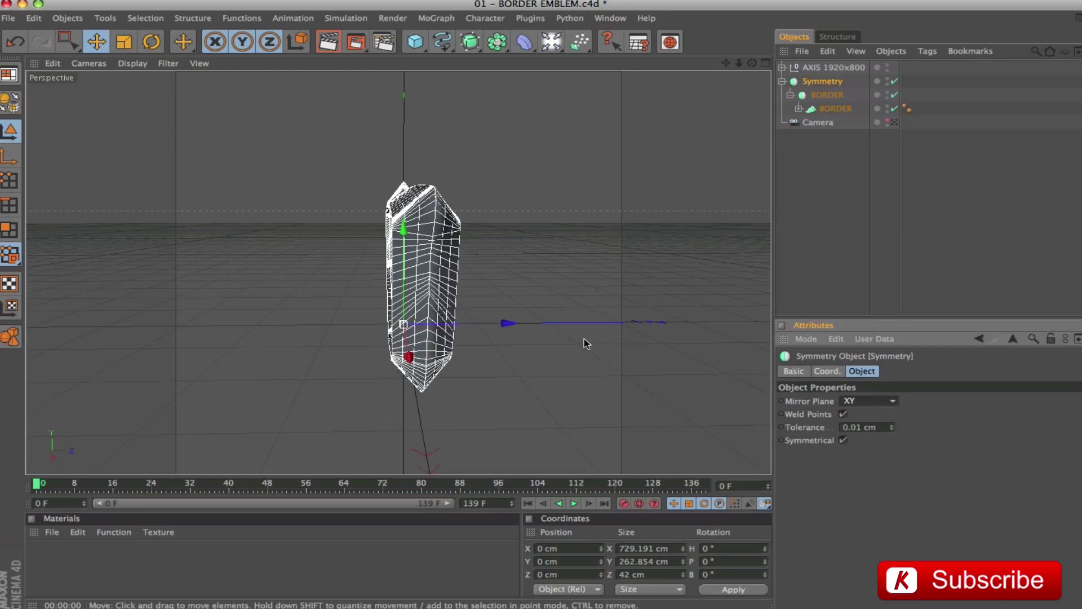
left_click_drag(522, 188, 569, 197, "alt")
left_click_drag(451, 197, 525, 190, "alt")
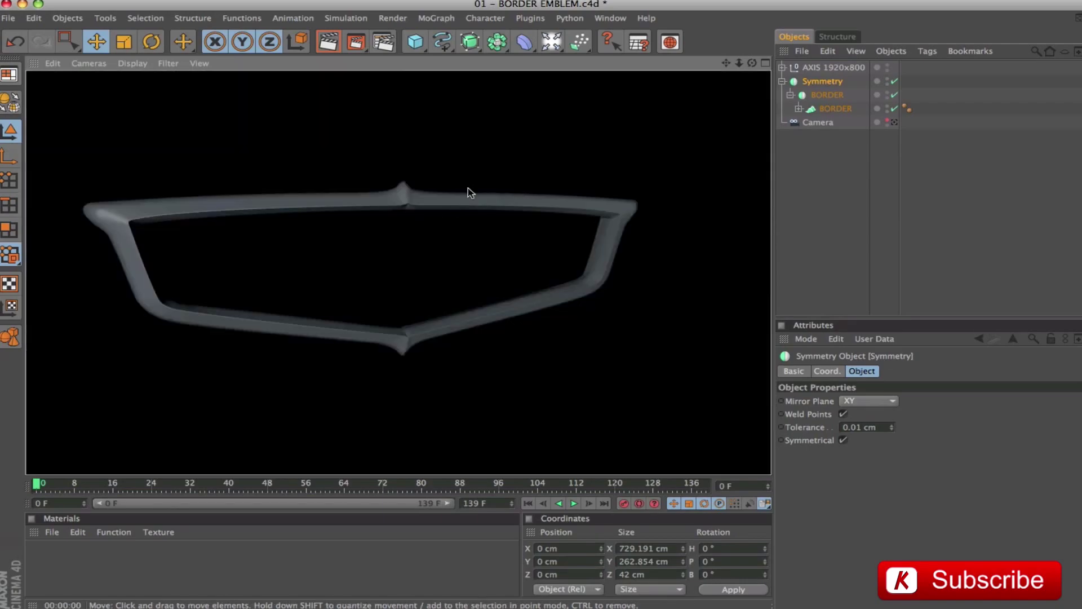
Disable Angle Limit on the BORDER loft's Phong tag and check the rendered shading from an angled view
left_click(908, 108)
left_click(857, 401)
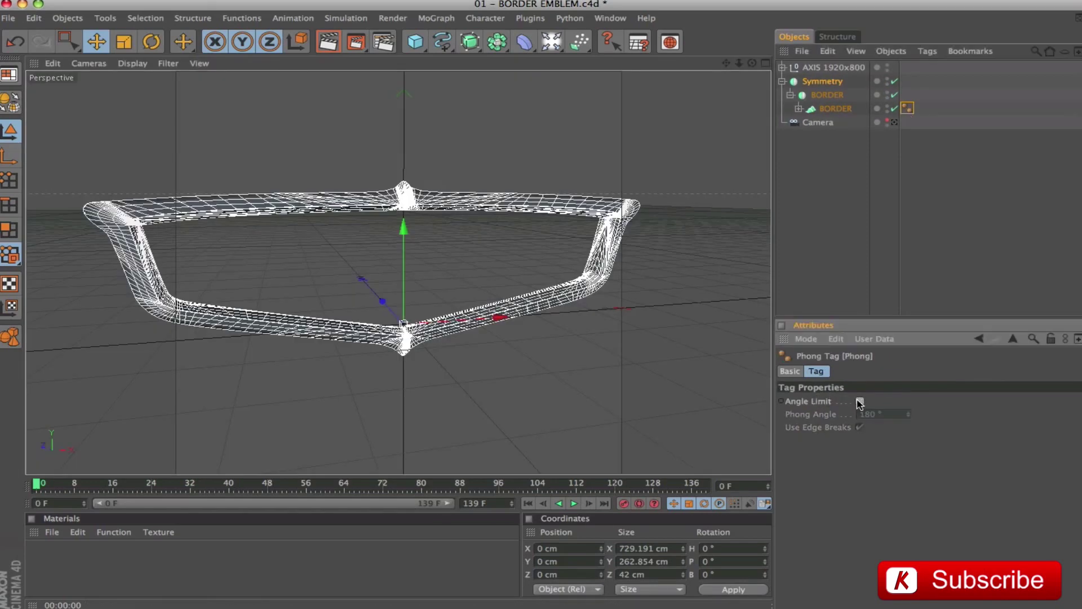
left_click_drag(655, 259, 564, 248, "alt")
key("super+r")
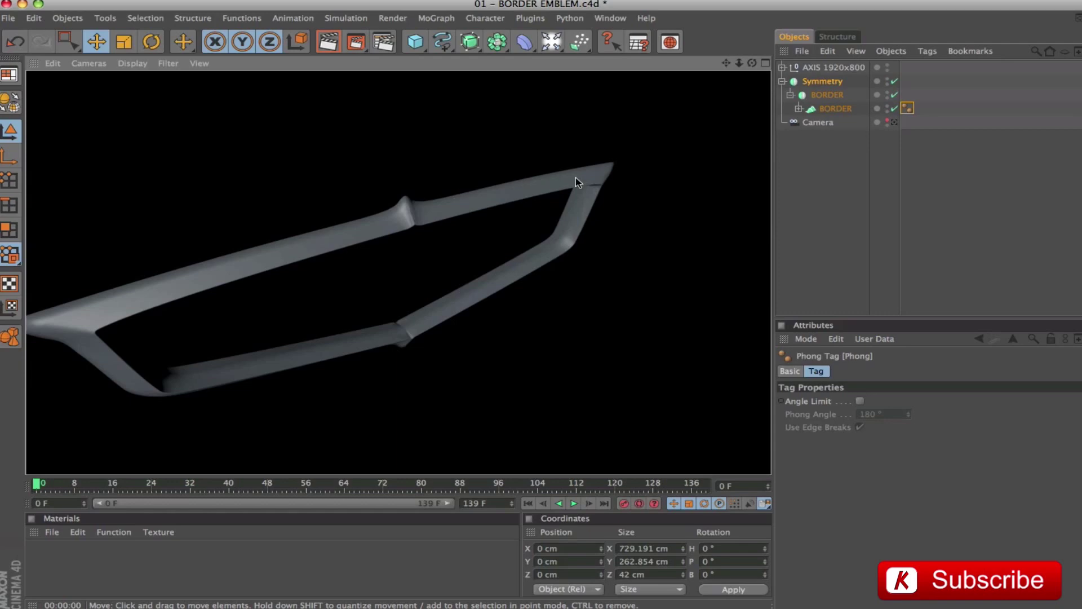
left_click_drag(537, 202, 439, 211, "alt")
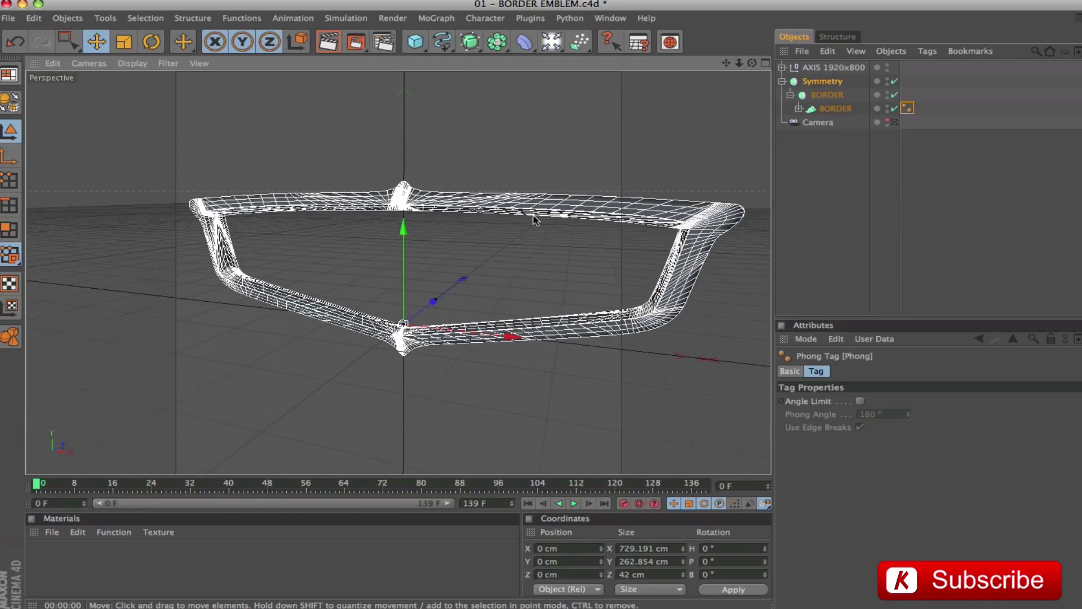
Collapse the outer Symmetry object's hierarchy and rename it BORDER
left_click(782, 81)
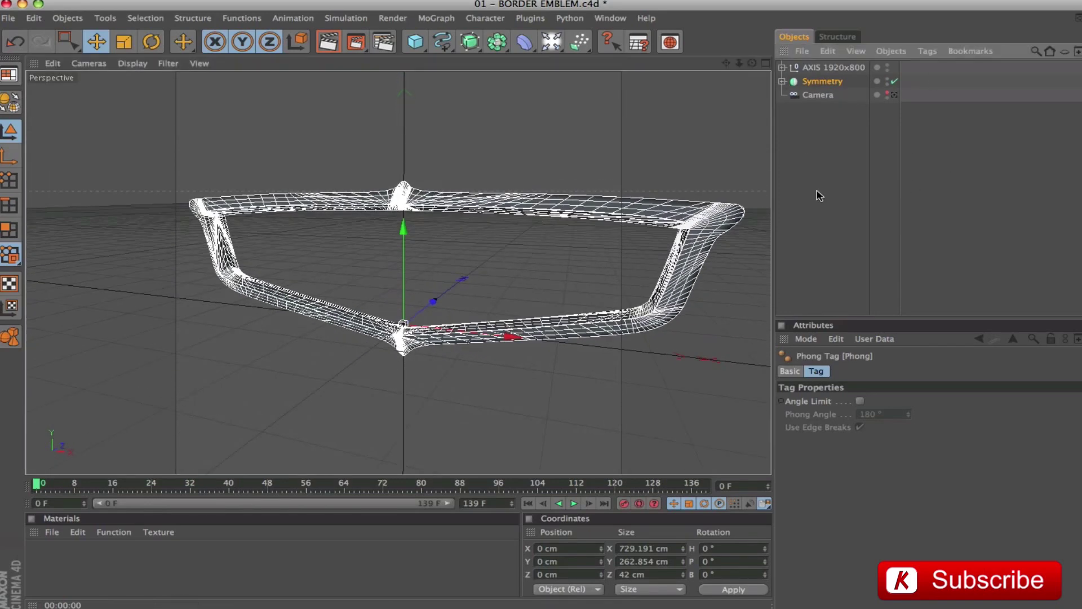
left_click(817, 83)
double_click(820, 81)
type("BORDER")
key("Return")
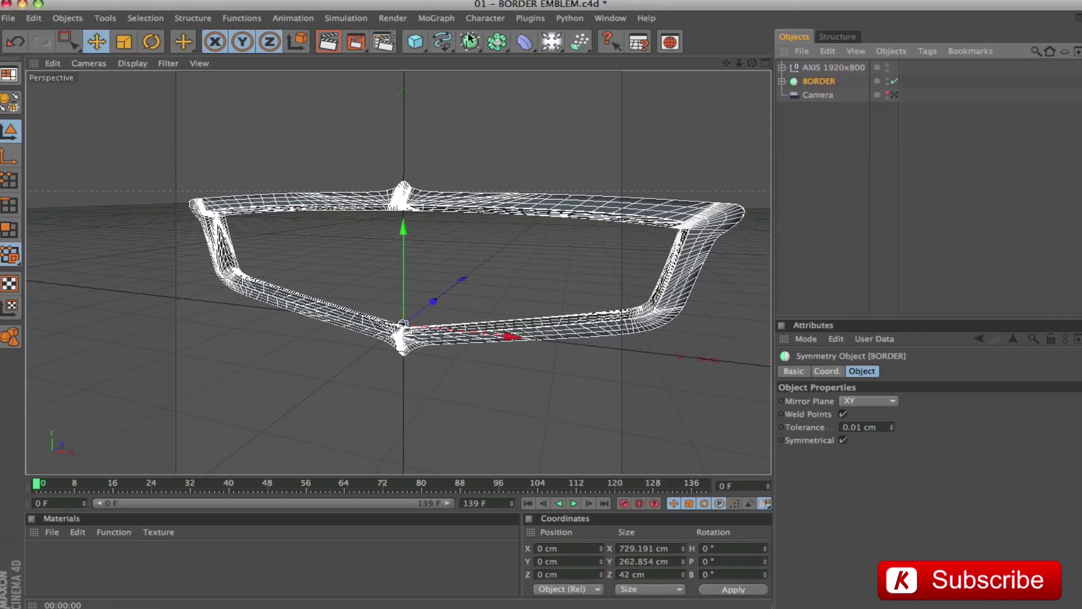
Place the BORDER Symmetry inside a HyperNURBS, disable the Symmetry's Weld Points, and preview the border from the side
left_click_drag(468, 43, 498, 58, "alt")
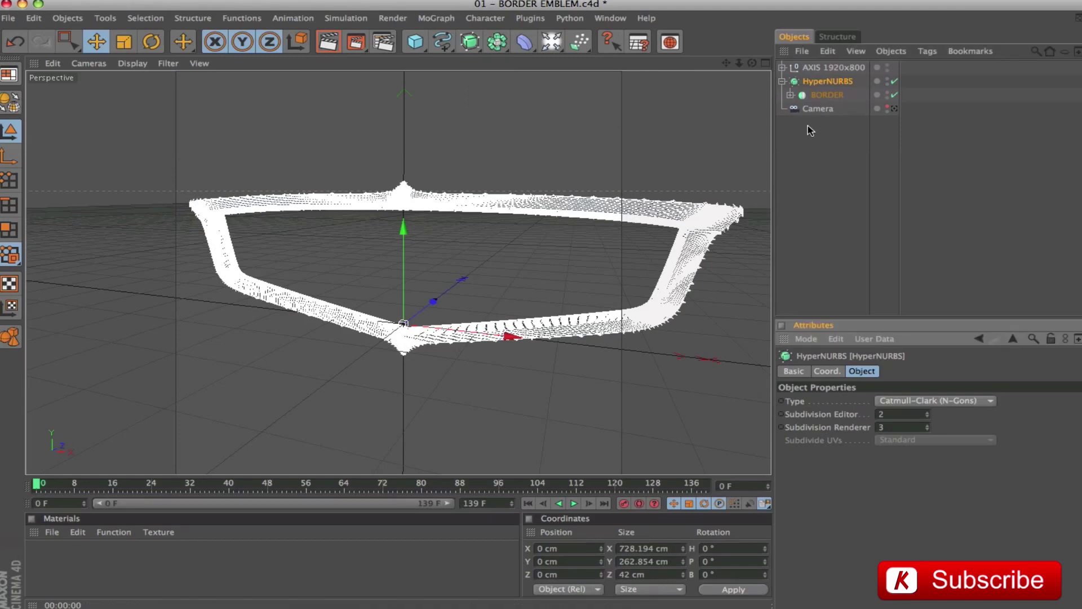
left_click(817, 96)
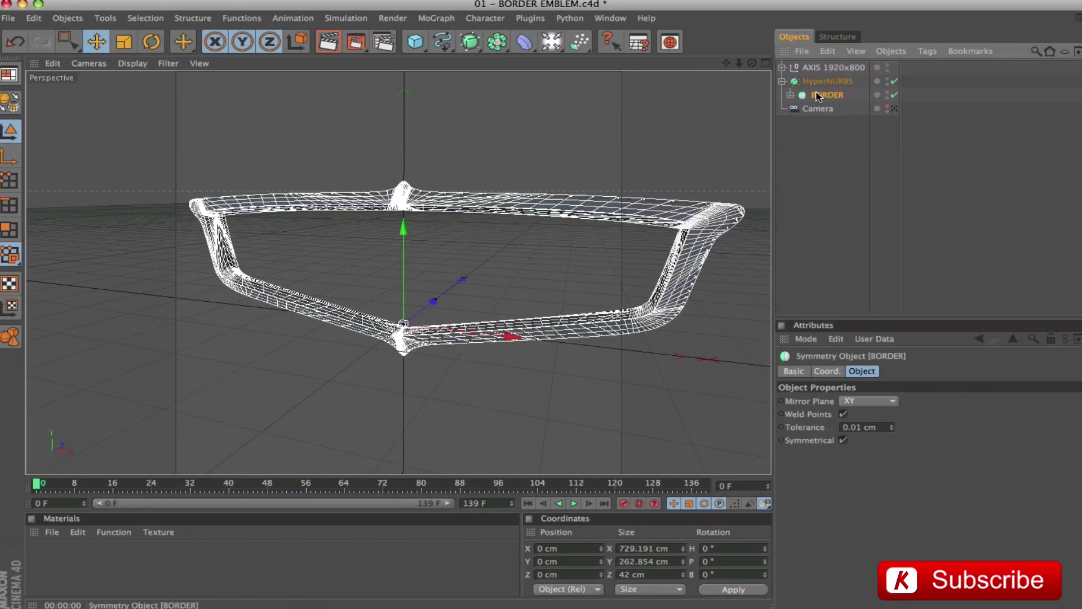
left_click(844, 415)
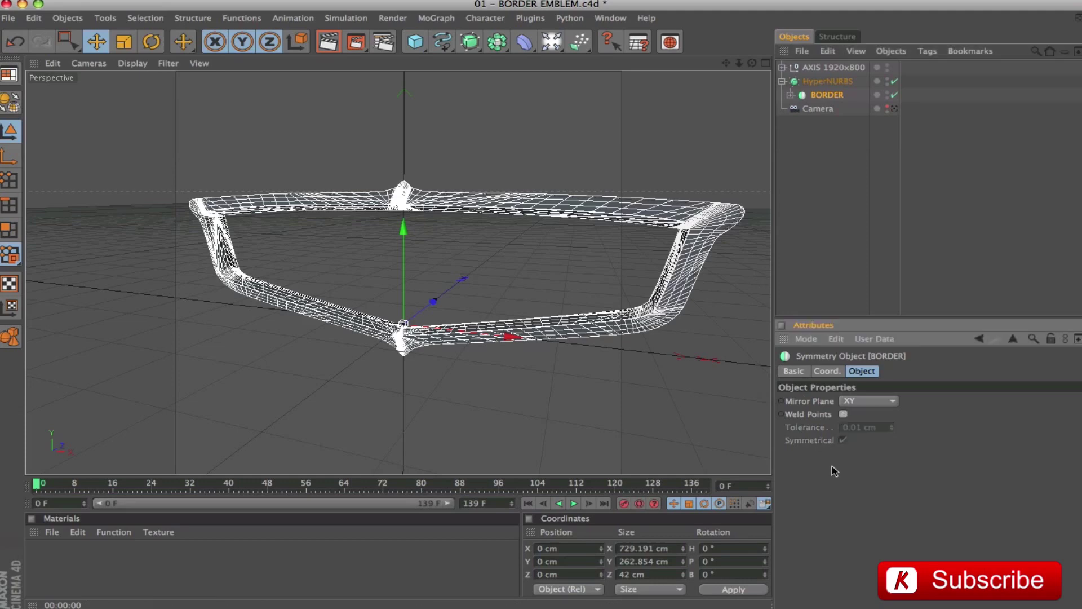
key("super+r")
mouse_move(507, 265)
left_mouse_down("alt")
mouse_move(620, 298)
mouse_move(617, 253)
mouse_move(507, 223)
mouse_move(400, 213)
left_mouse_up("alt")
left_click_drag(522, 108, 523, 113, "alt")
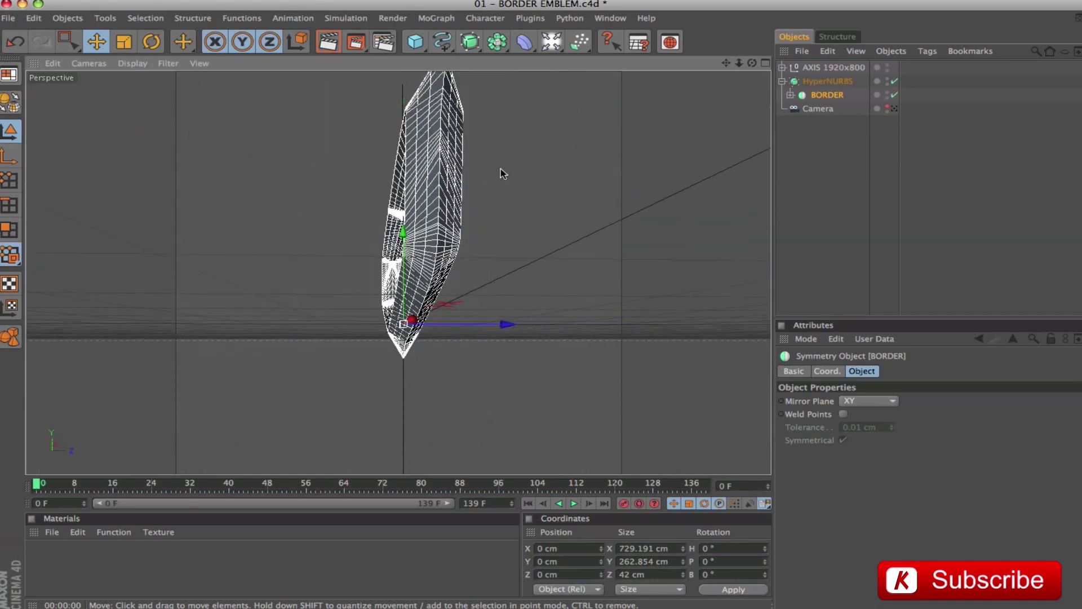
key("super+r")
mouse_move(532, 176)
left_mouse_down("alt")
mouse_move(693, 243)
mouse_move(767, 239)
mouse_move(719, 197)
mouse_move(746, 234)
left_mouse_up("alt")
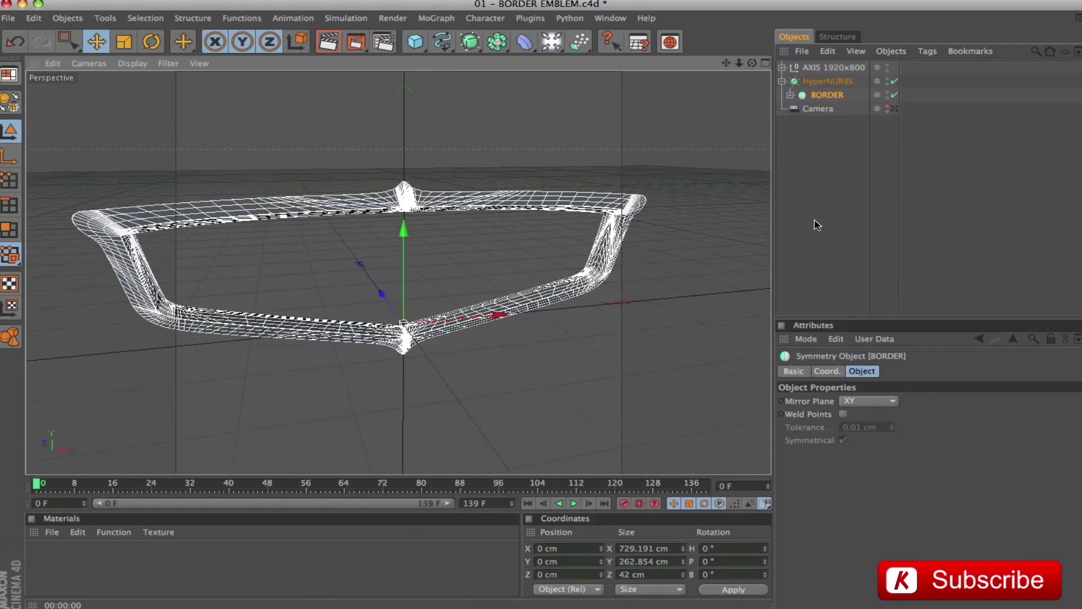
Rename the HyperNURBS object as BORDER
left_click(830, 213)
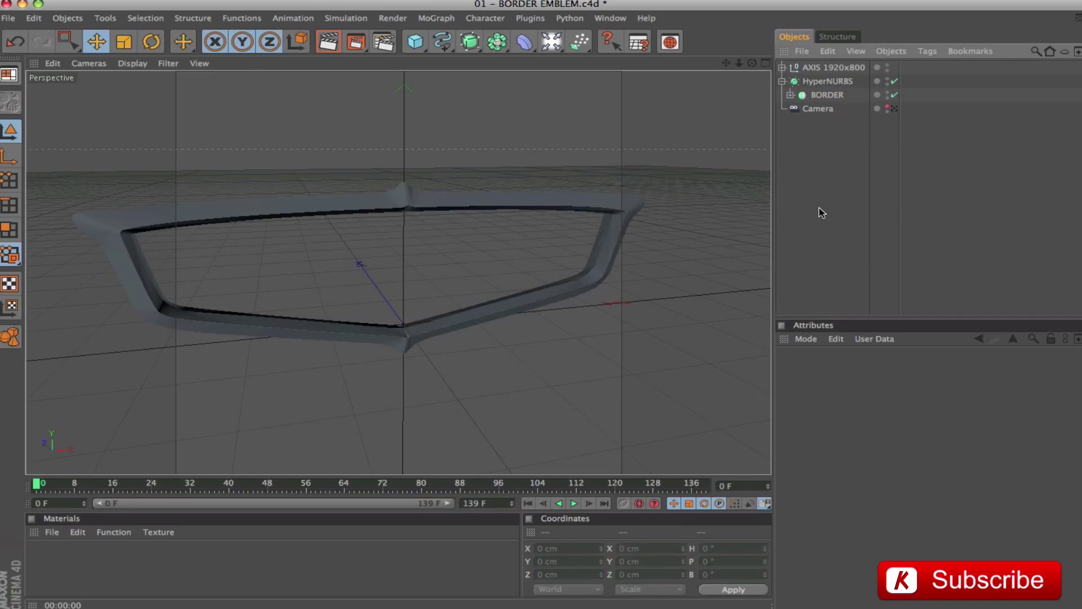
left_click(820, 83)
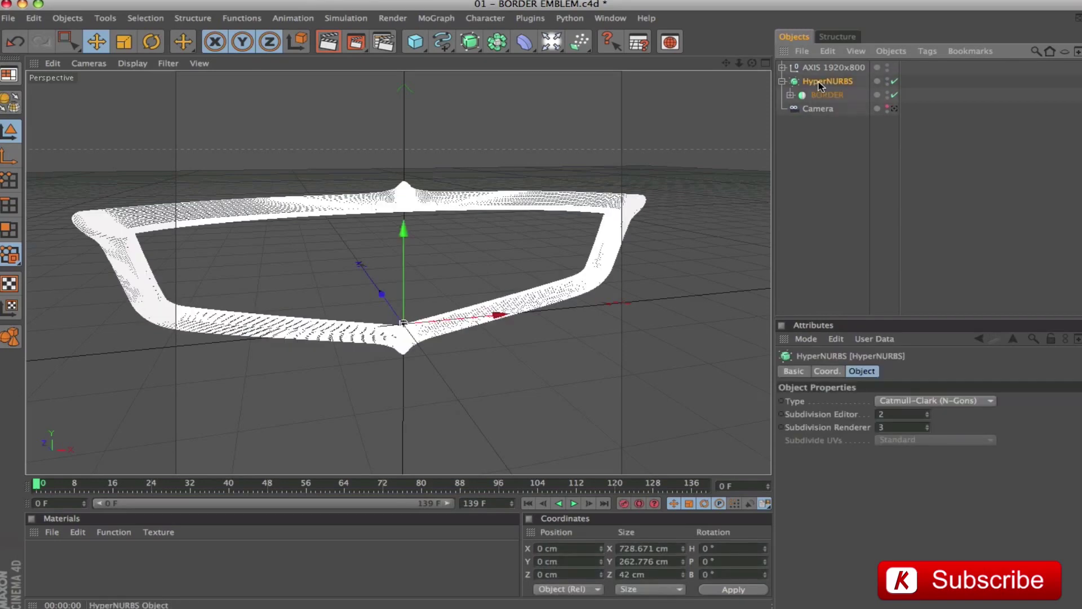
double_click(820, 83)
type("BORDER")
key("Return")
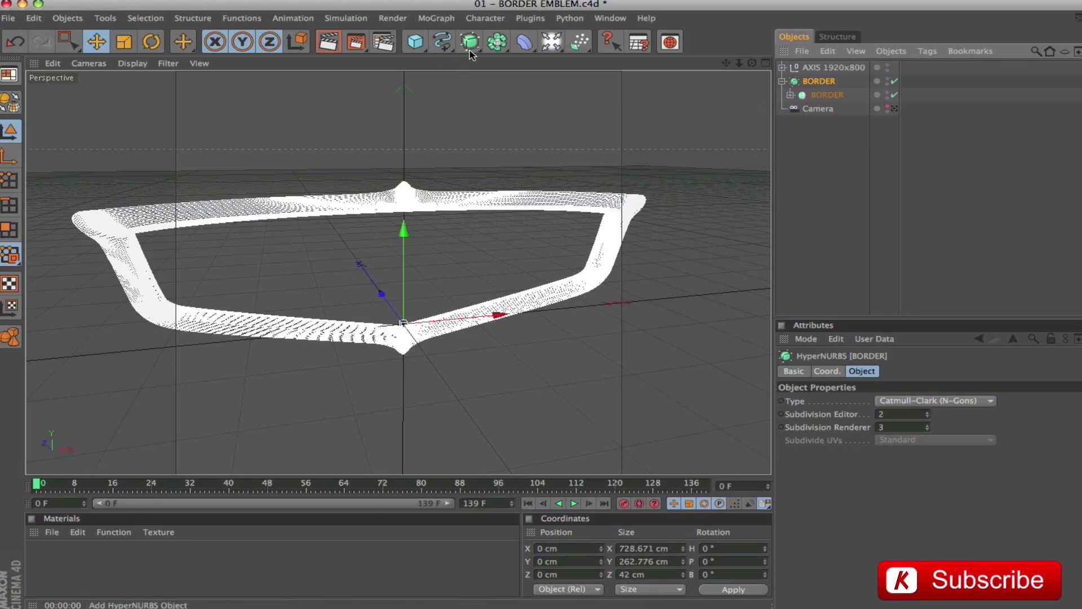
Add a Connect object and make it the parent of the BORDER HyperNURBS hierarchy
left_click(488, 48)
left_click(758, 104)
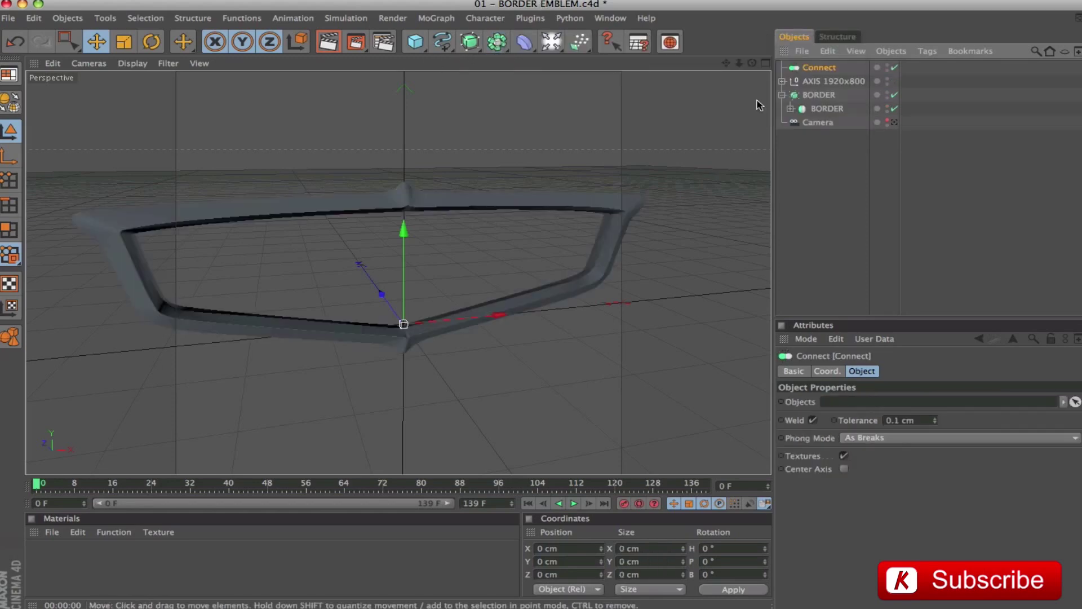
mouse_move(809, 70)
left_mouse_down()
mouse_move(800, 95)
mouse_move(806, 82)
left_mouse_up()
left_click(815, 82)
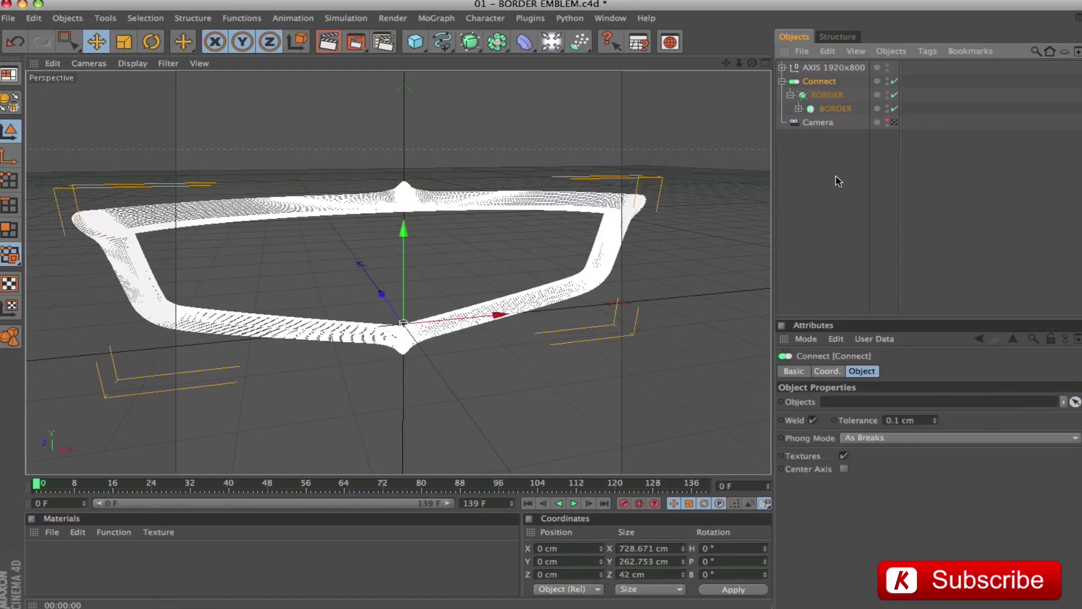
Disable Textures and Weld on the Connect object and render a preview of the border
left_click(844, 455)
left_click(812, 420)
key("super+r")
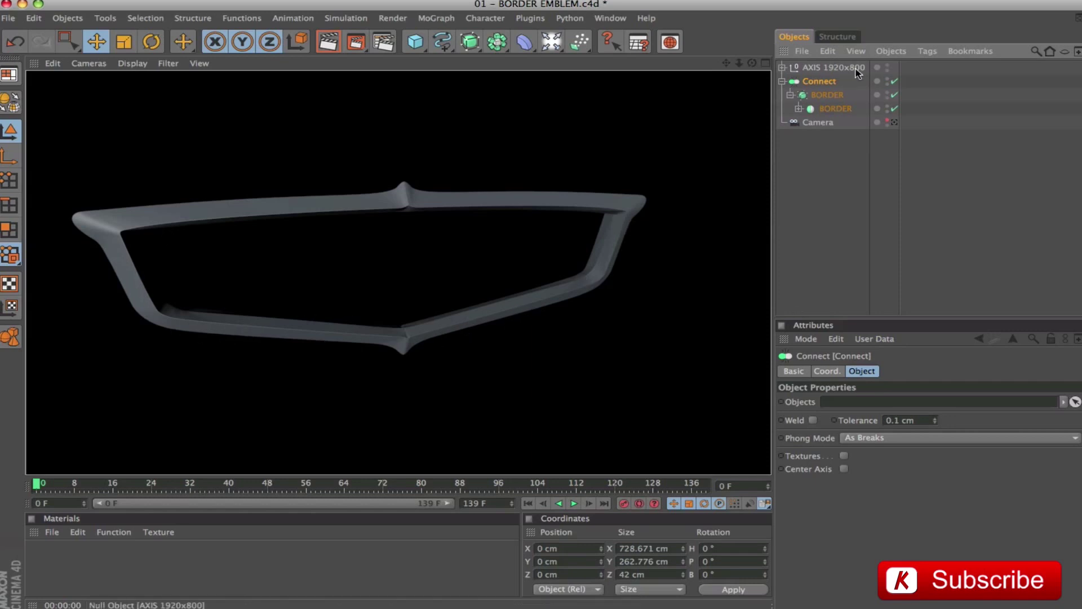
Rename the Connect object as BORDER and look through the scene camera
double_click(834, 82)
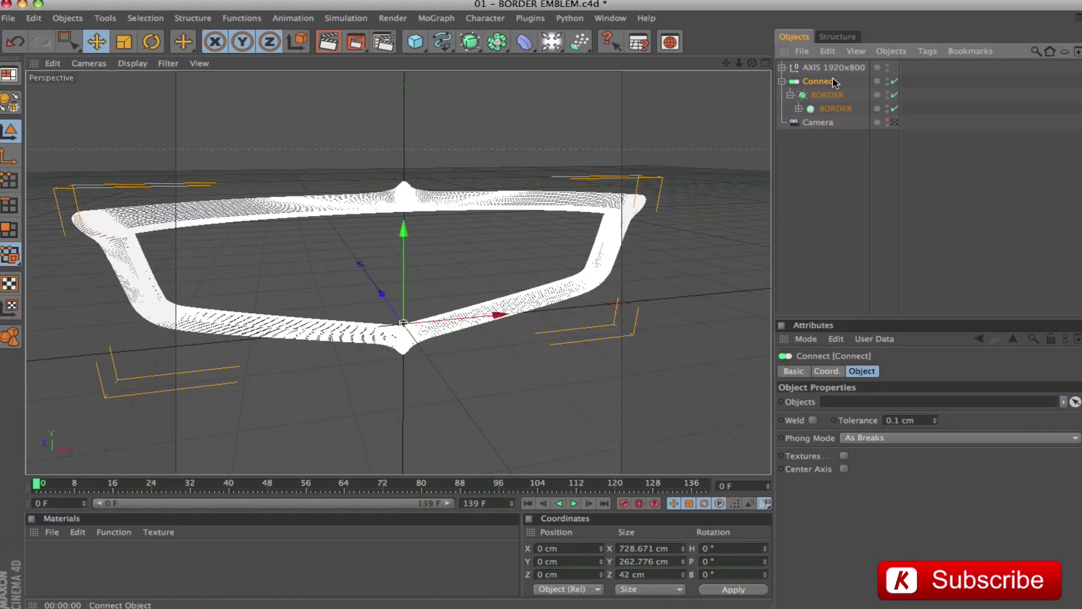
type("BORDER")
key("Return")
left_click(824, 252)
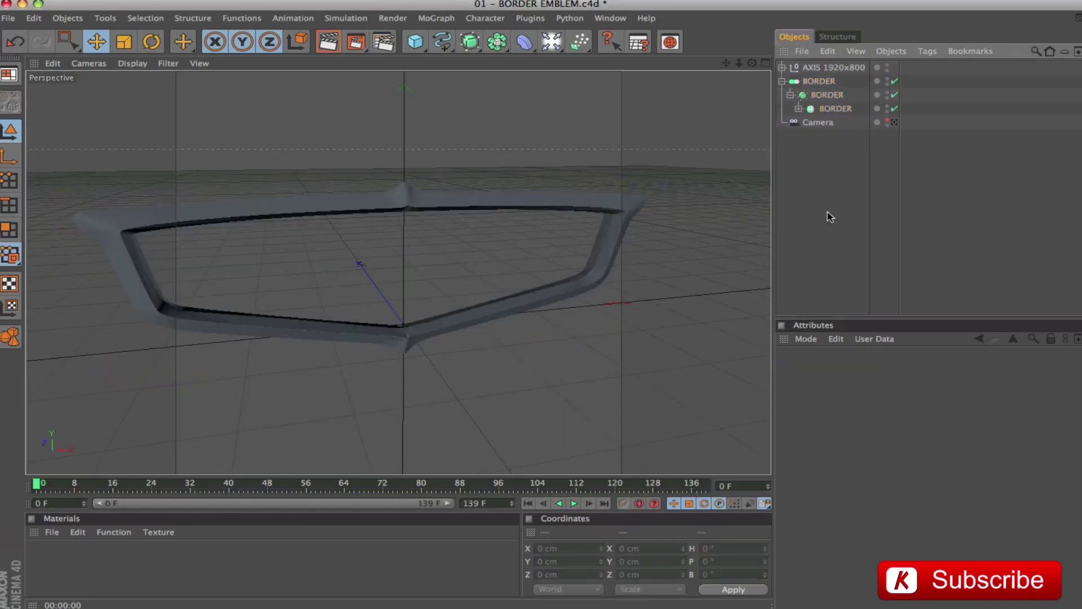
left_click(895, 122)
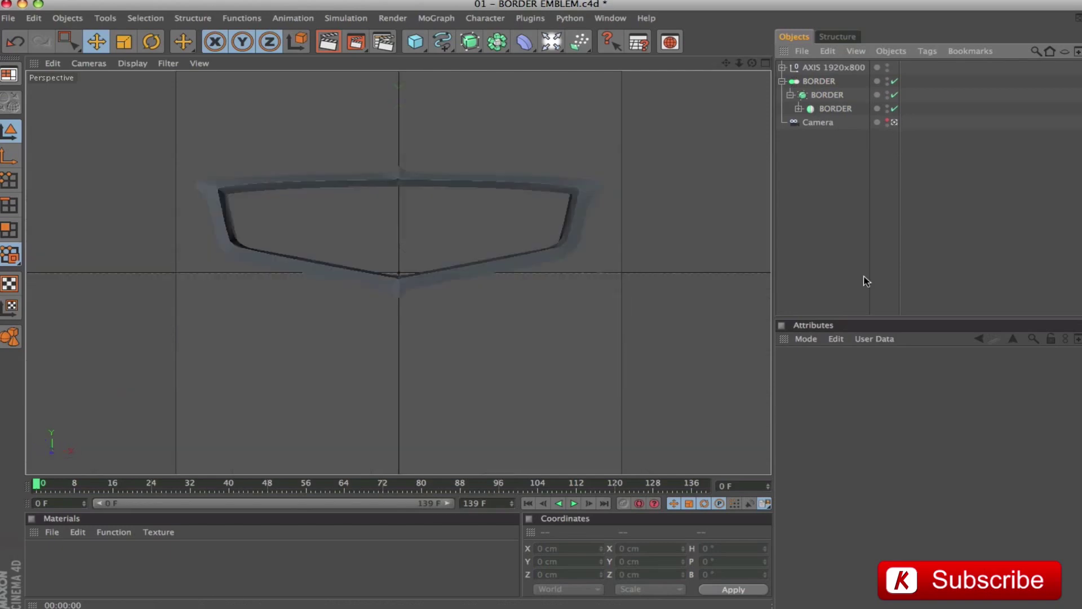
Save the project under the new name 01 - BORDER EMBLEM_END.c4d in the CARS2 FILES folder
left_click(9, 18)
left_click(49, 143)
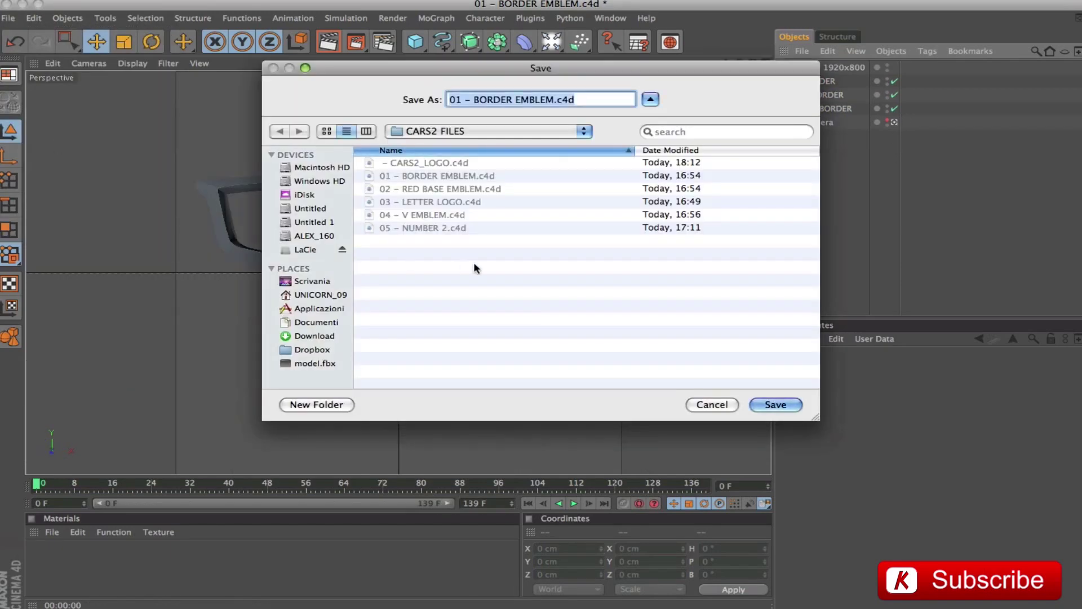
left_click(553, 105)
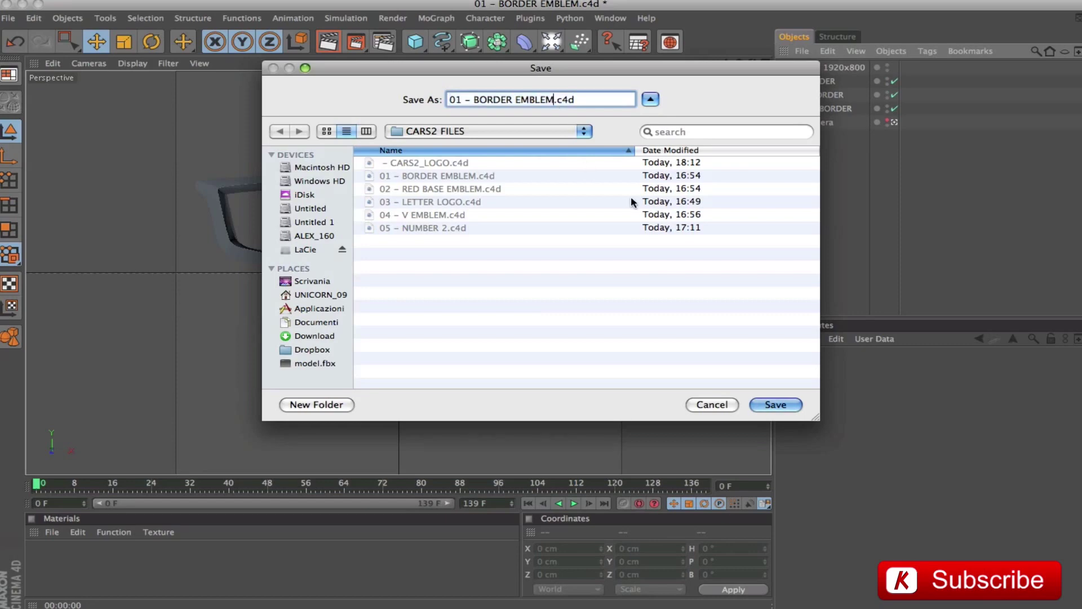
type("_END")
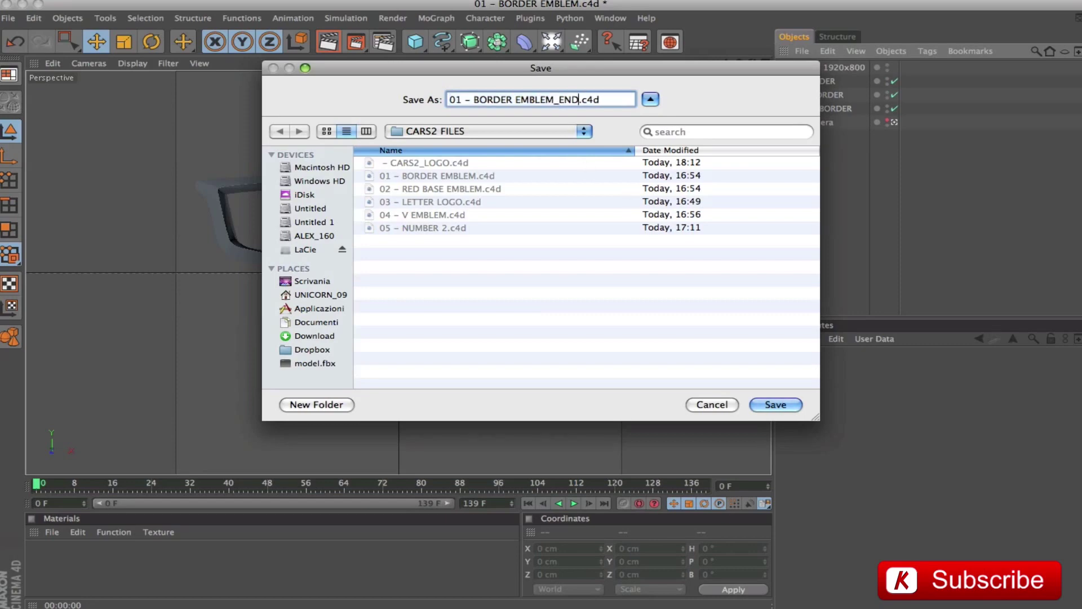
key("Return")
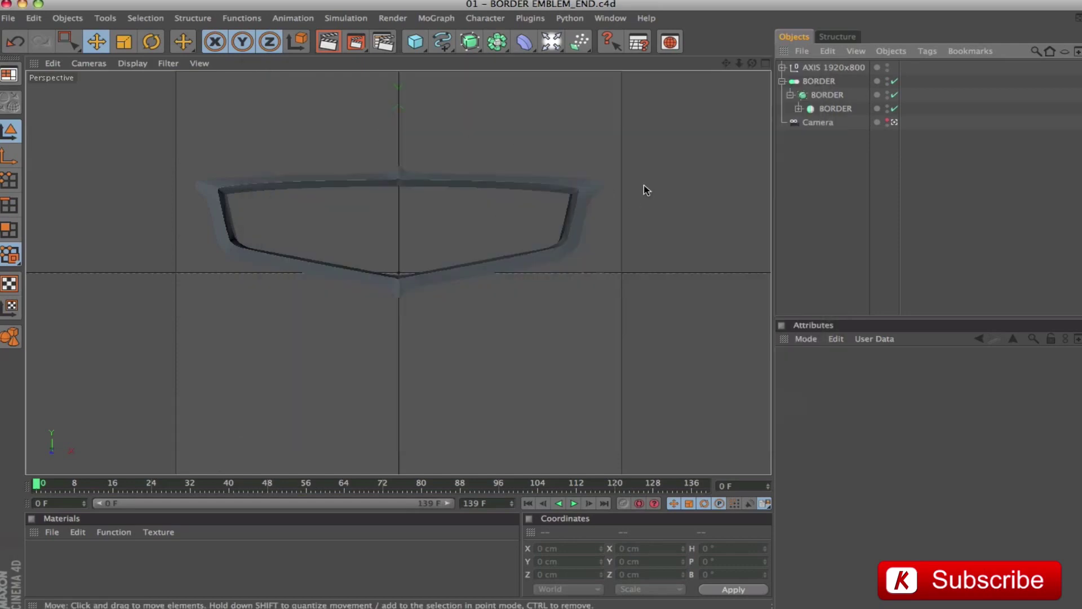
Open the project file 02 - RED BASE EMBLEM.c4d from the CARS2 FILES folder
key("ctrl+o")
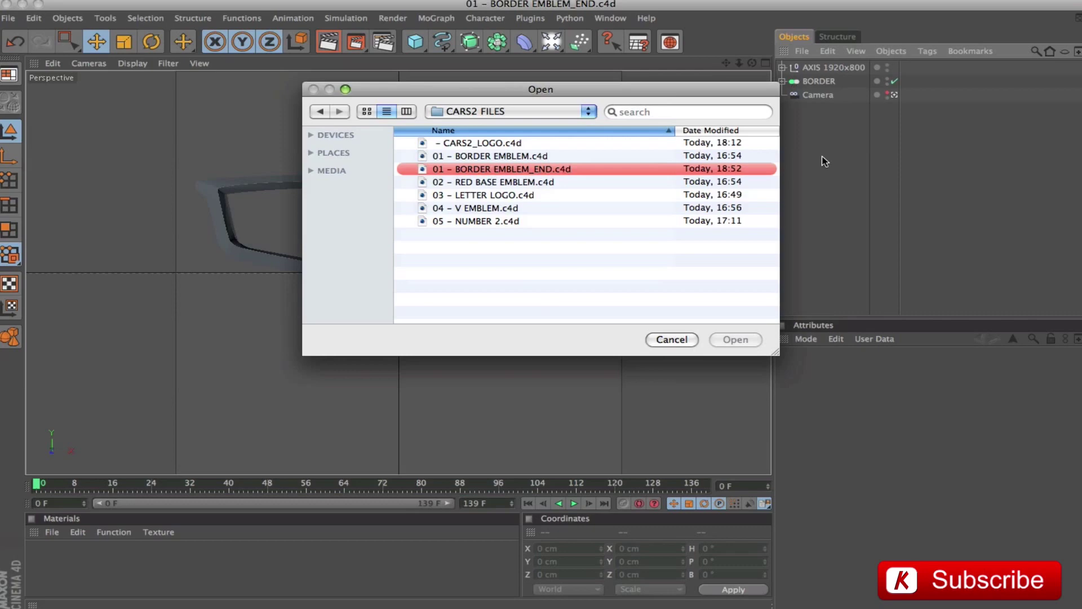
left_click(482, 182)
left_click(735, 340)
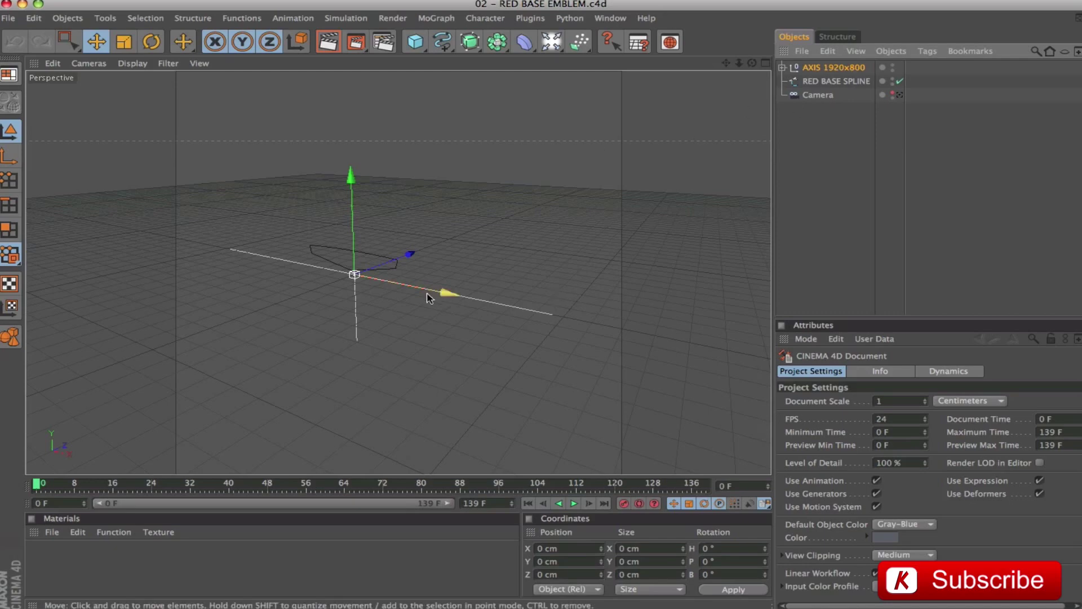
Move only the axis of RED BASE SPLINE to the world origin at X 0, Y 0, Z 0 cm, and return to model mode
left_click(837, 81)
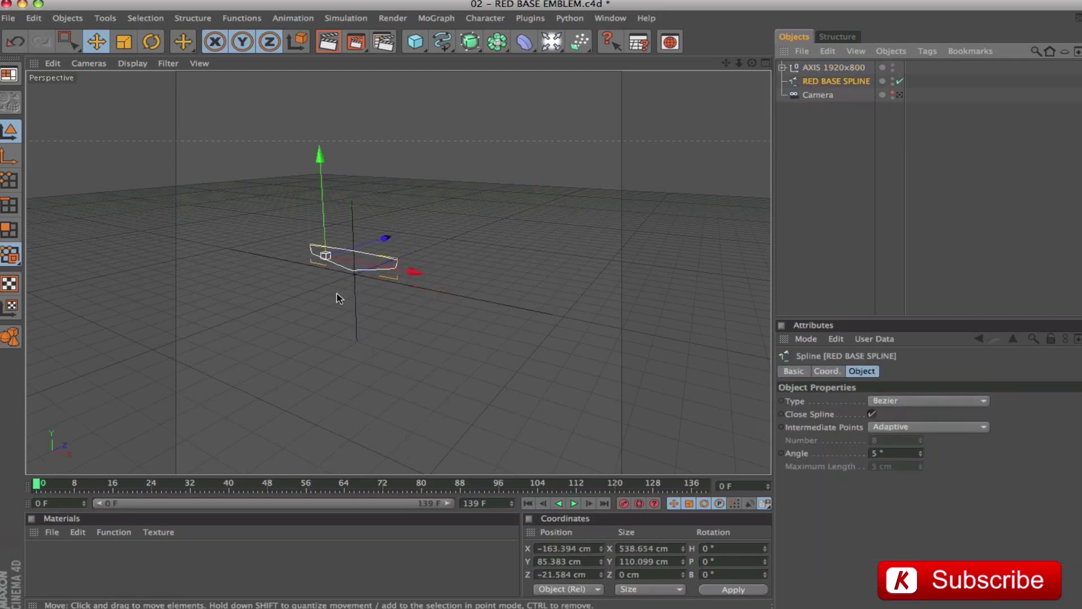
key("o")
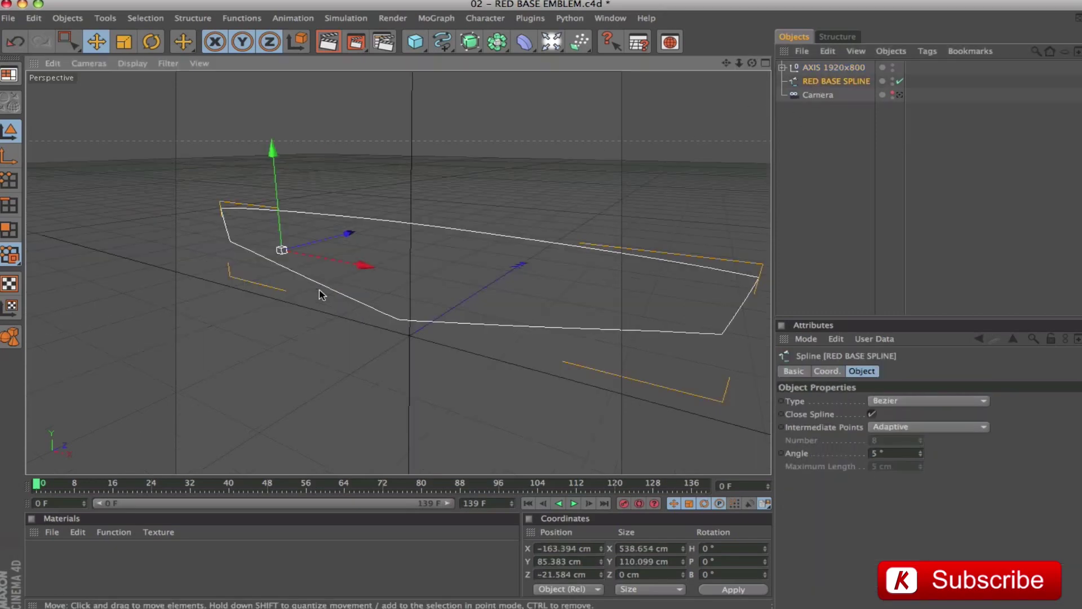
mouse_move(398, 272)
left_mouse_down("alt")
mouse_move(445, 240)
mouse_move(468, 259)
mouse_move(434, 254)
mouse_move(417, 265)
left_mouse_up("alt")
left_click_drag(535, 210, 536, 218, "alt")
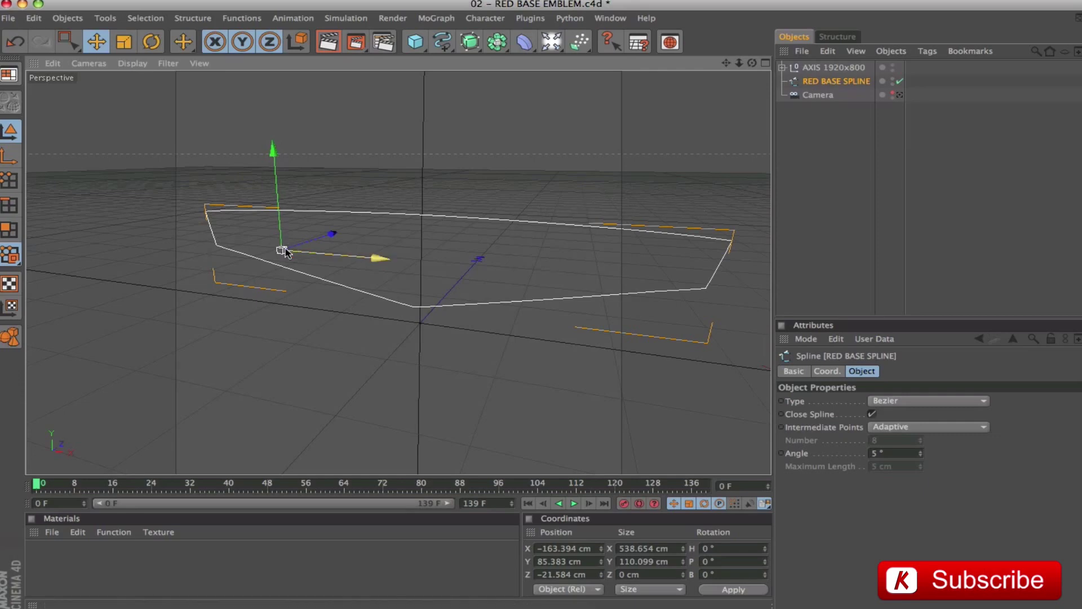
left_click(9, 155)
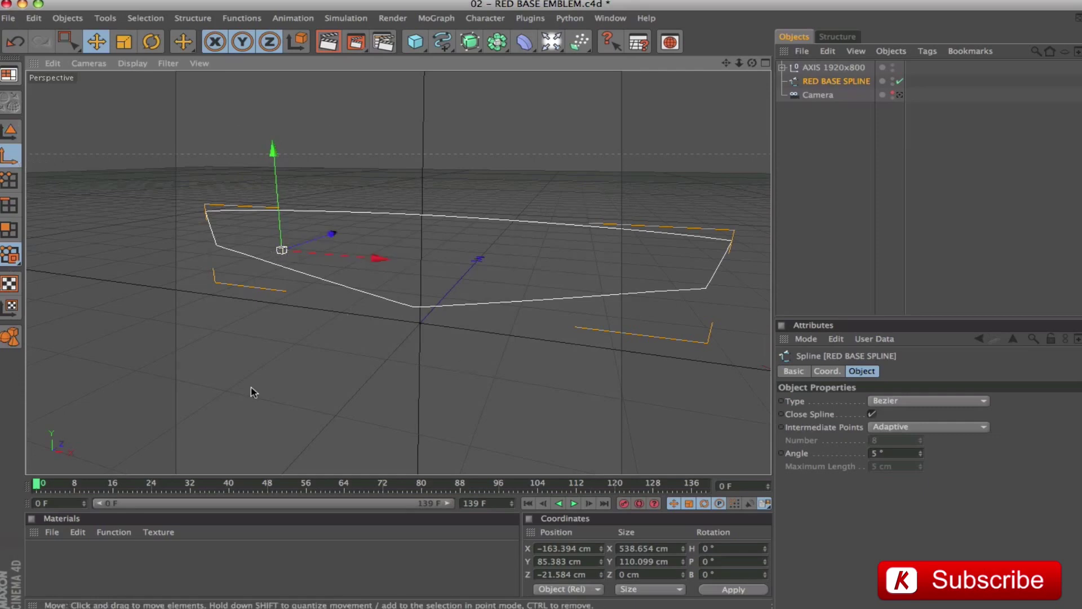
left_click(584, 548)
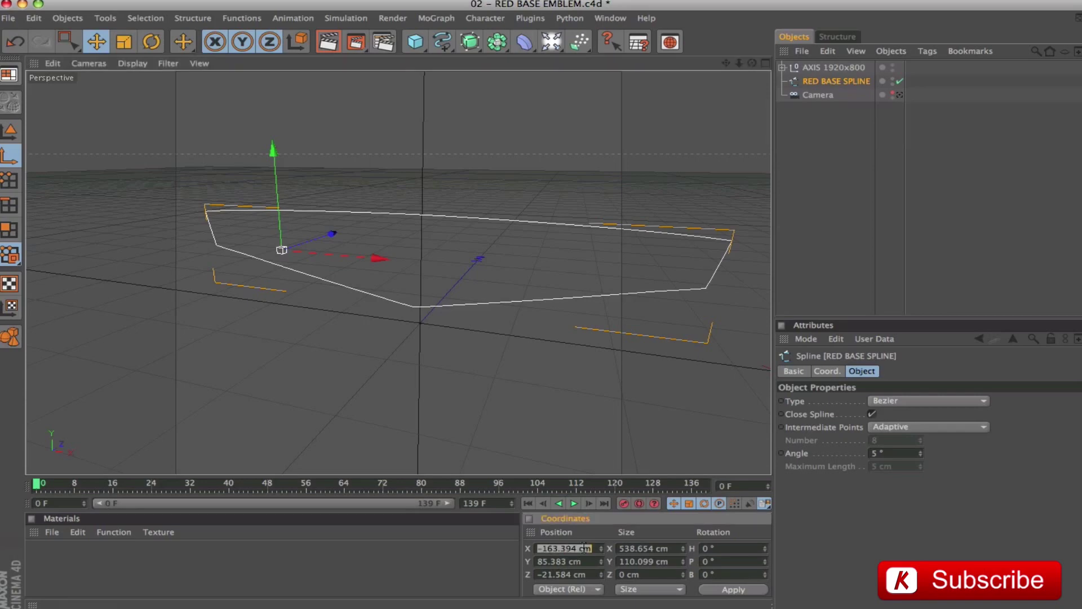
type("0")
key("Tab")
type("0")
key("Tab")
type("0")
key("Return")
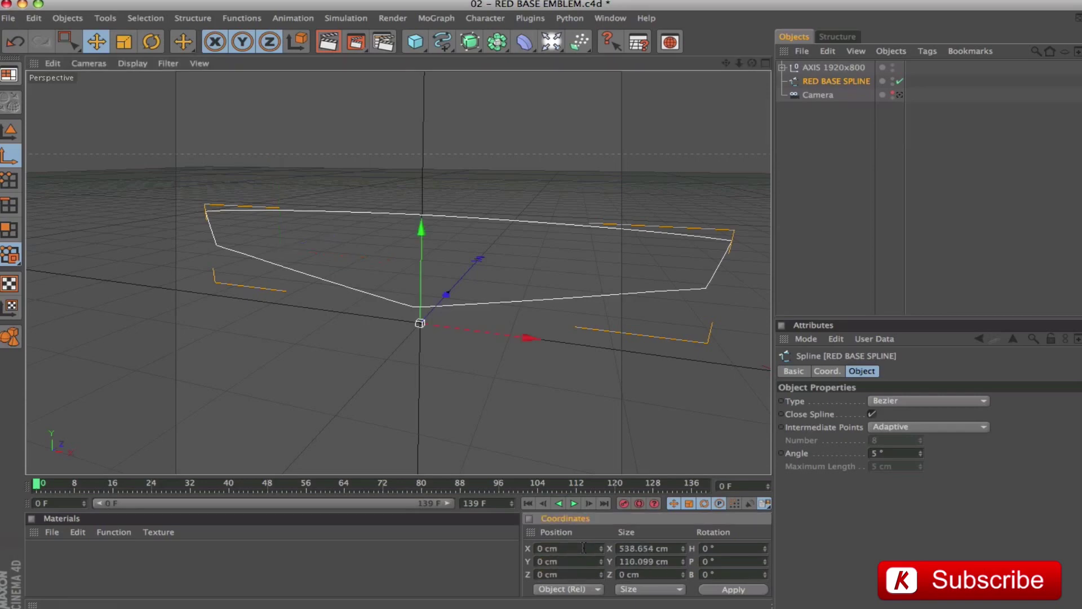
left_click(10, 131)
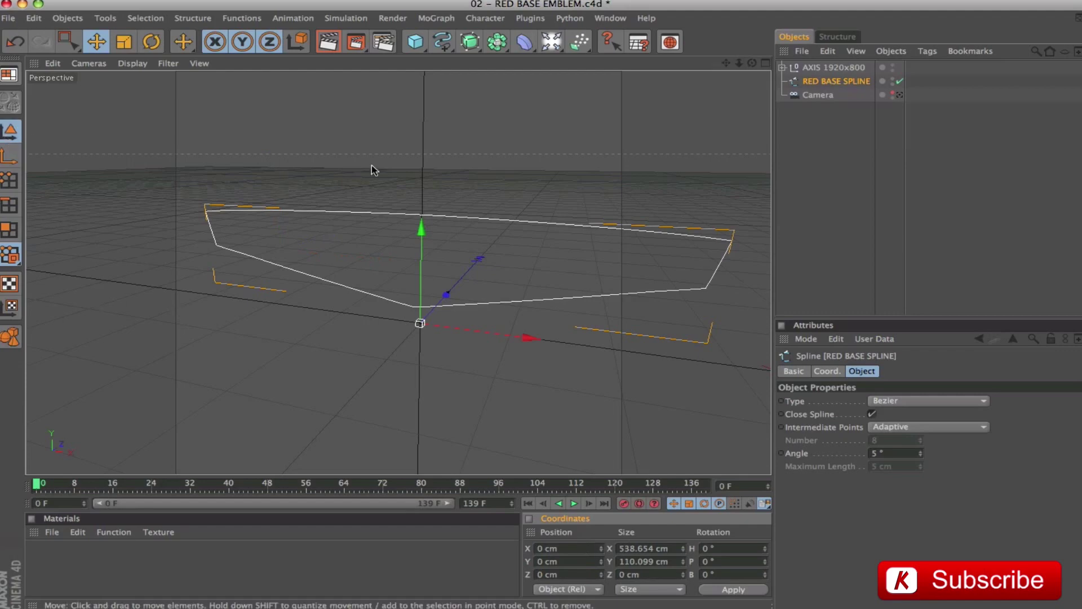
Compare the red base outline with the reference picture CARS2_LOGO_IMAGE.jpg
left_click_drag(571, 293, 567, 241, "alt")
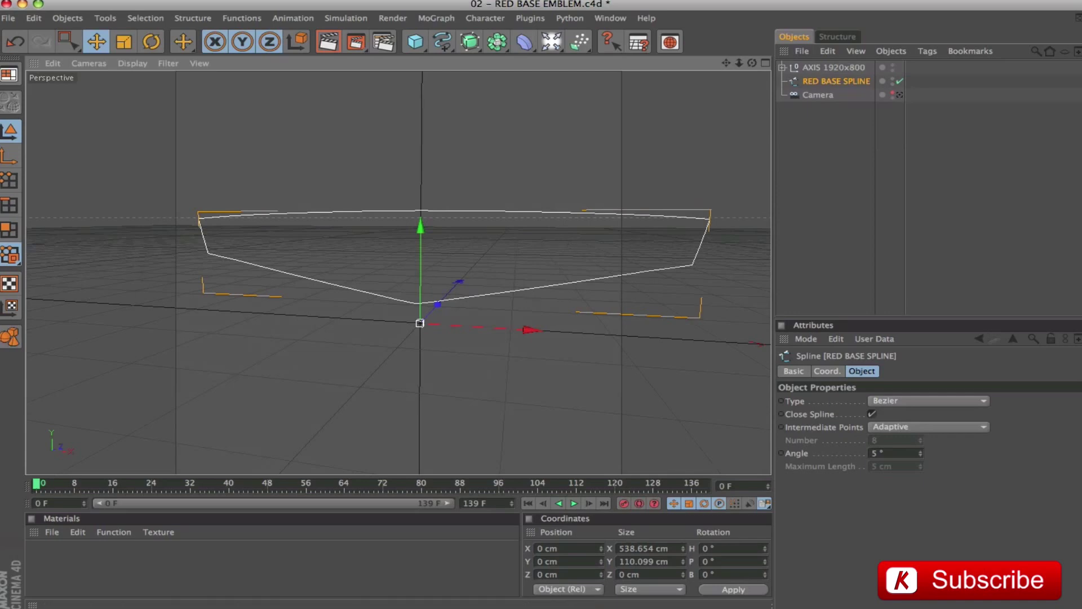
key("space")
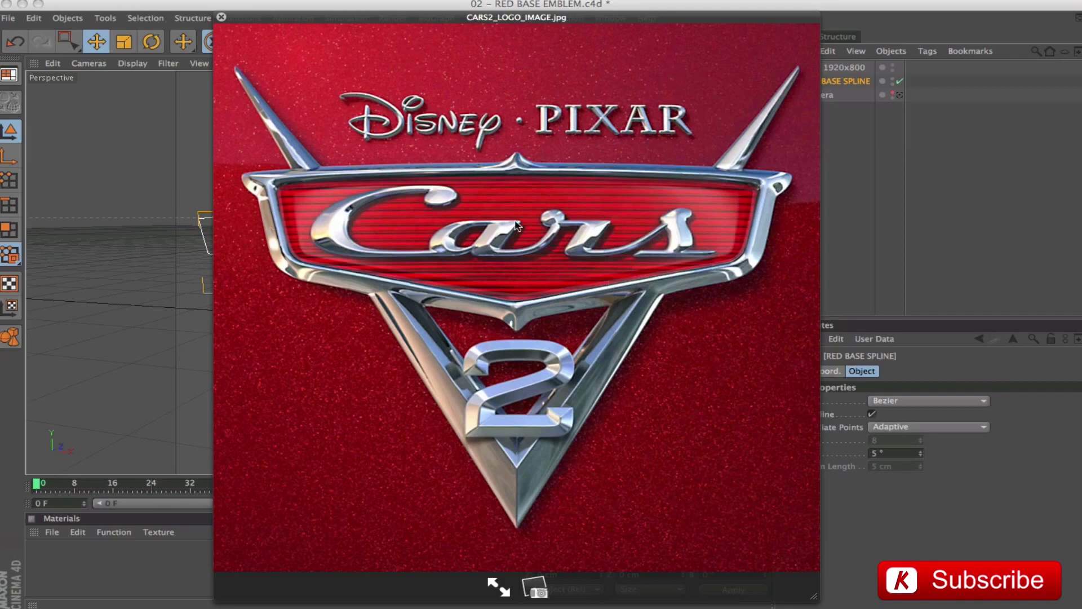
key("space")
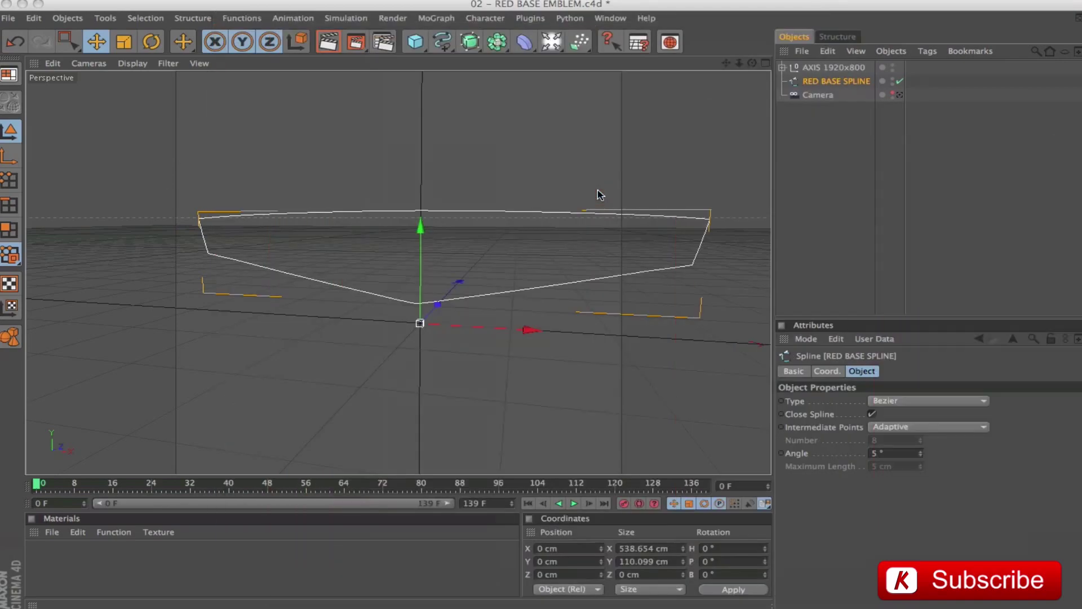
Add an Extrude NURBS as the parent of RED BASE SPLINE and rename it RED BASE
left_click(900, 95)
left_click_drag(469, 41, 626, 51, "alt")
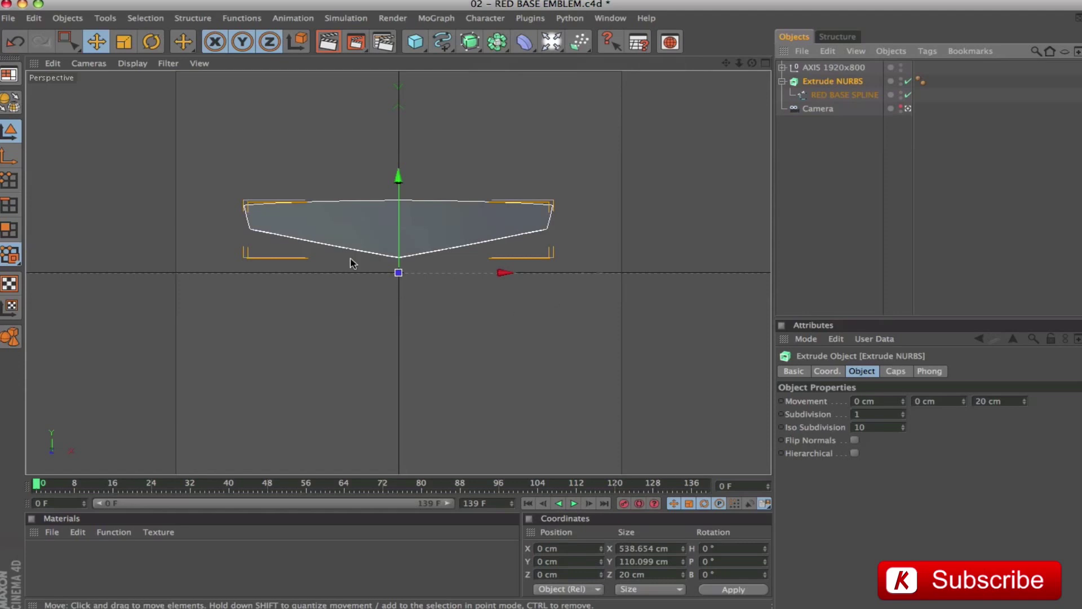
double_click(832, 82)
type("RED BASE")
key("Return")
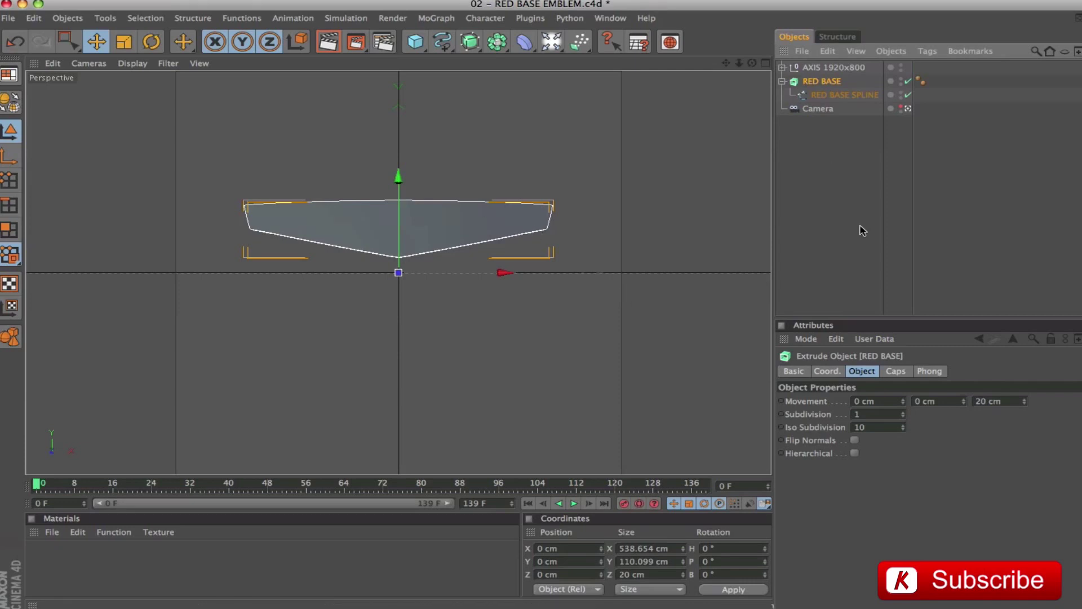
Leave the camera view and set both the start and end caps of RED BASE to Fillet Cap
left_click(908, 108)
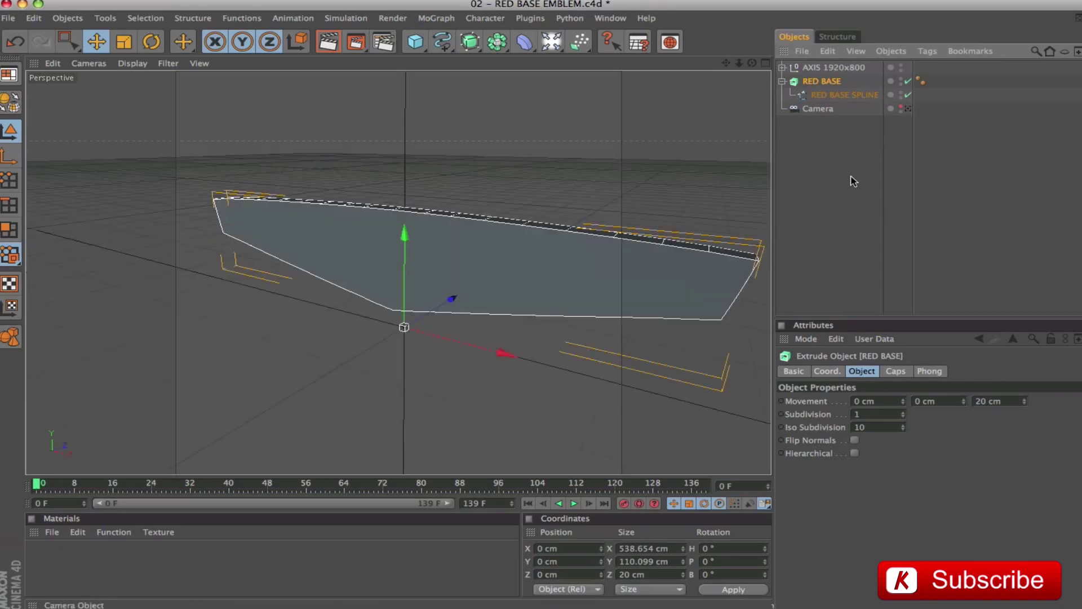
left_click_drag(549, 319, 439, 219, "alt")
left_click_drag(726, 63, 646, 56)
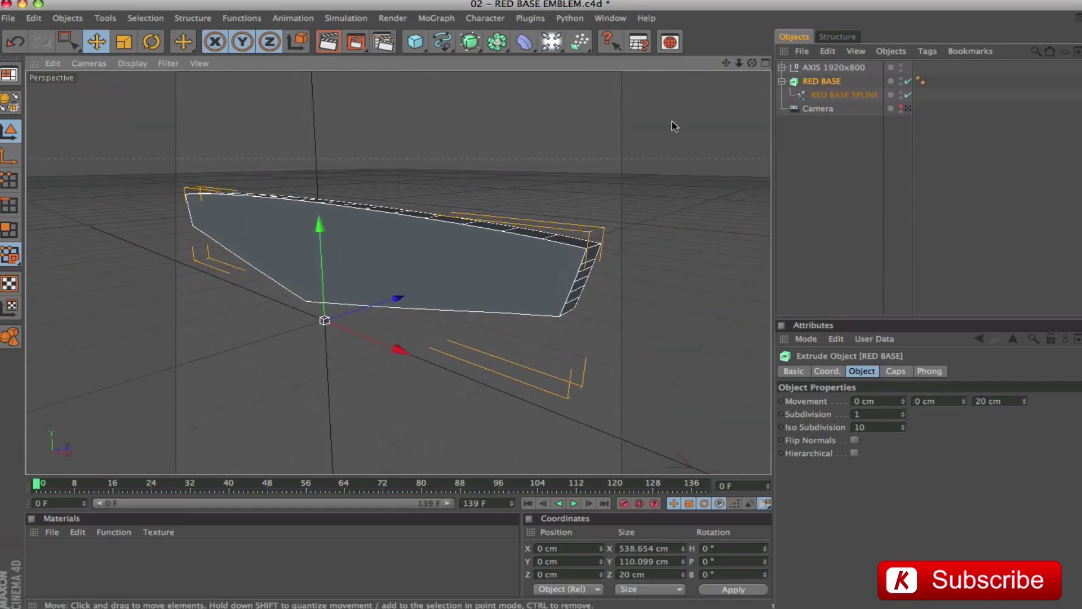
left_click(895, 371)
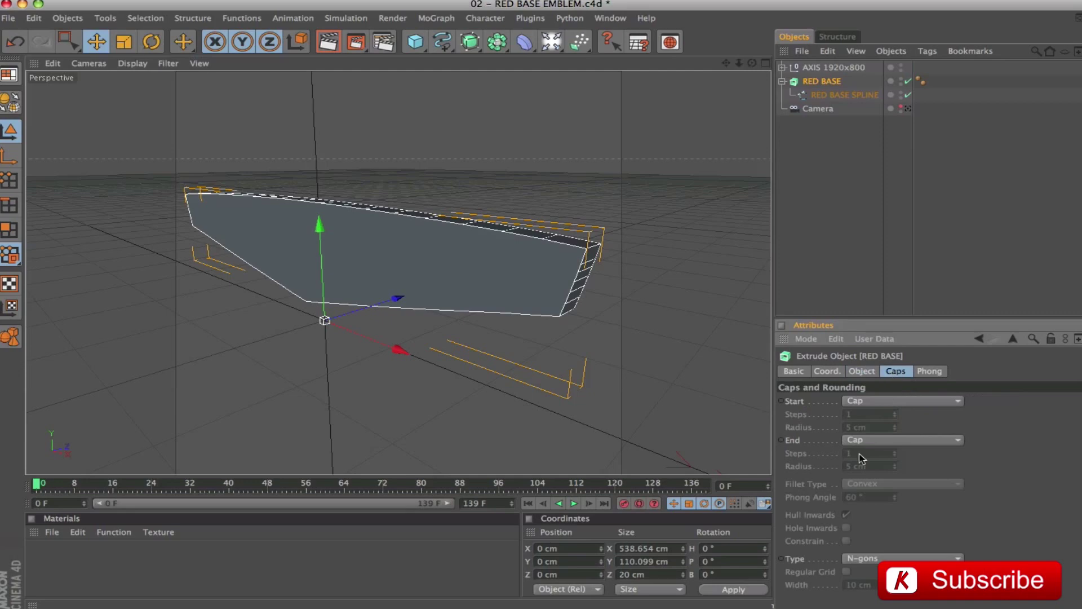
left_click(851, 400)
left_click(871, 454)
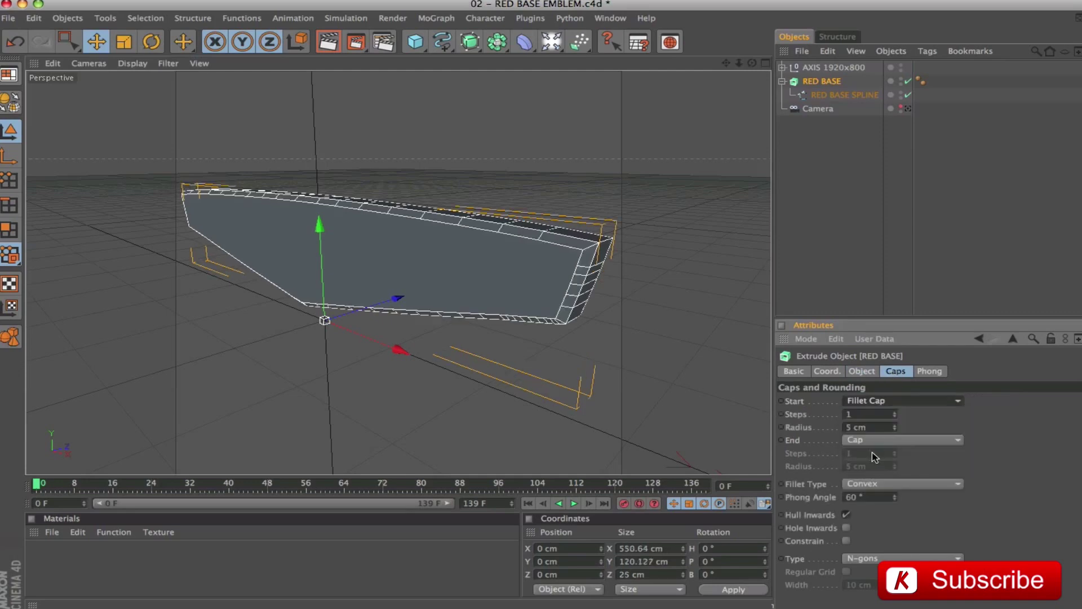
left_click(882, 440)
left_click(878, 488)
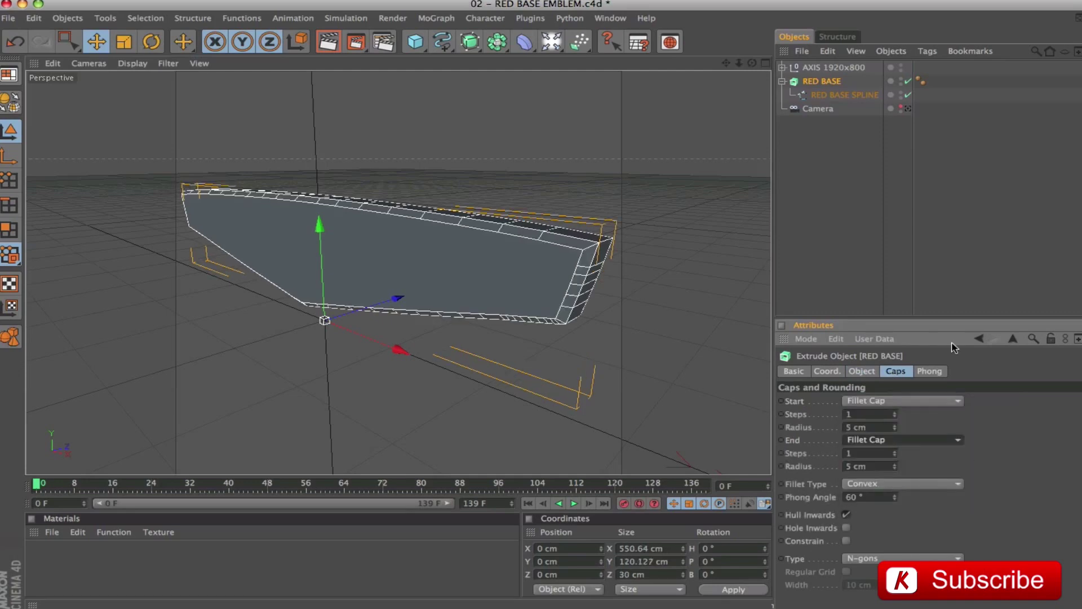
Set the end cap's fillet radius on RED BASE to 0 cm
double_click(862, 466)
type("0")
key("Return")
left_click_drag(553, 232, 568, 241, "alt")
left_click_drag(498, 205, 504, 219, "alt")
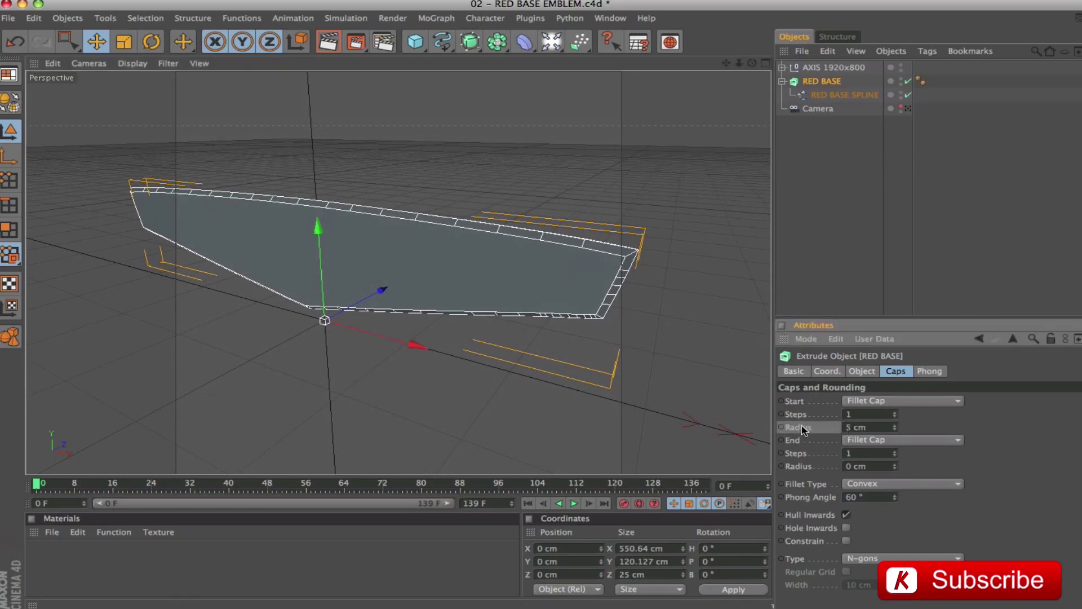
Set the start cap's fillet radius on RED BASE to 37.5 cm
double_click(875, 428)
type("37,5")
key("Return")
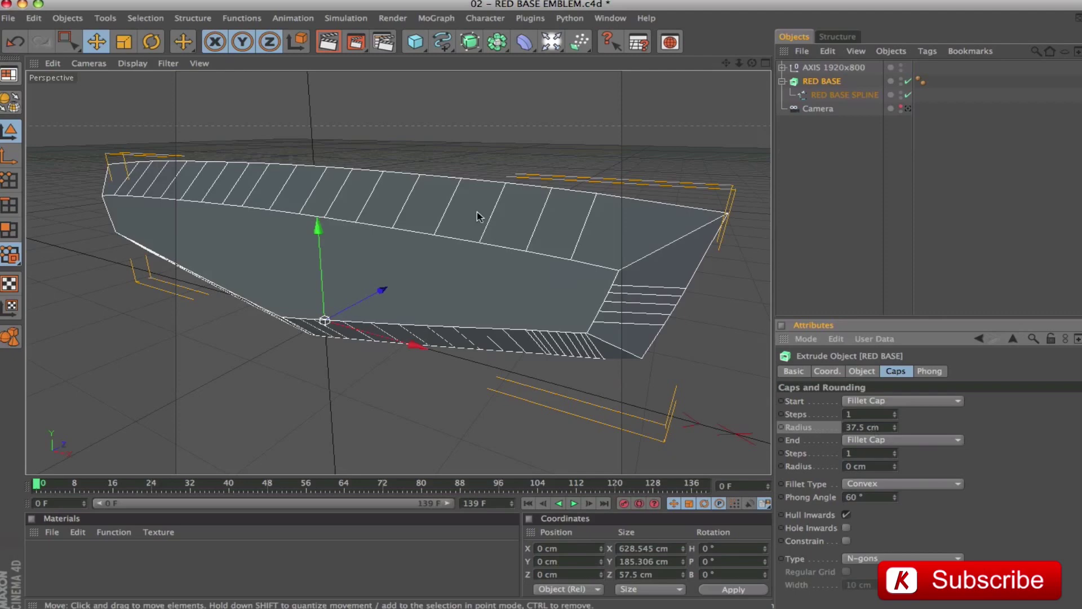
key("h")
left_click_drag(486, 198, 679, 163, "alt")
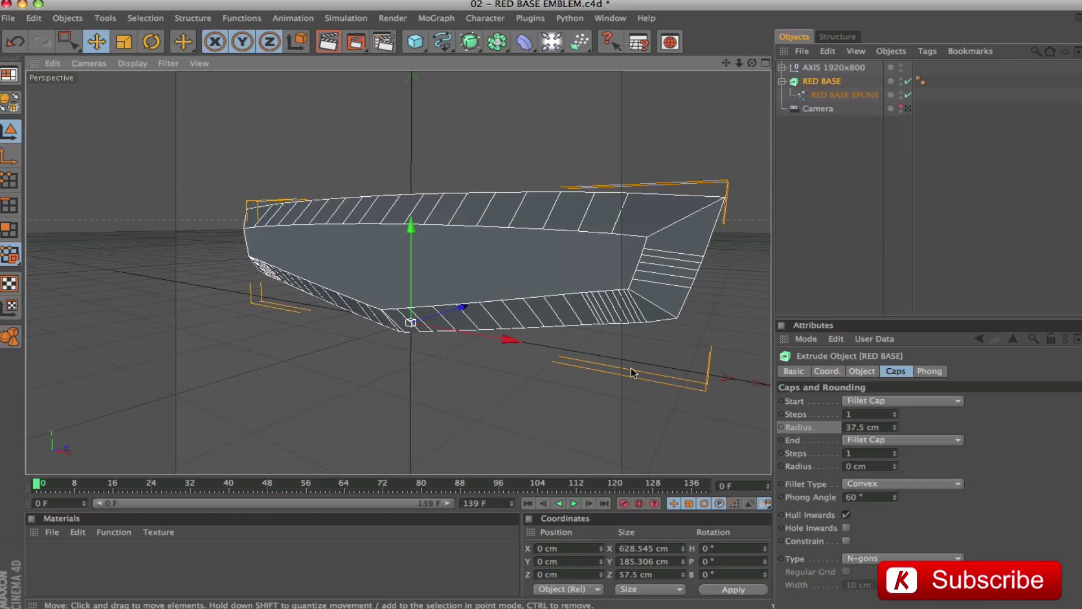
Set the start cap's fillet steps on RED BASE to 17 and inspect the rounded edge
left_click(871, 416)
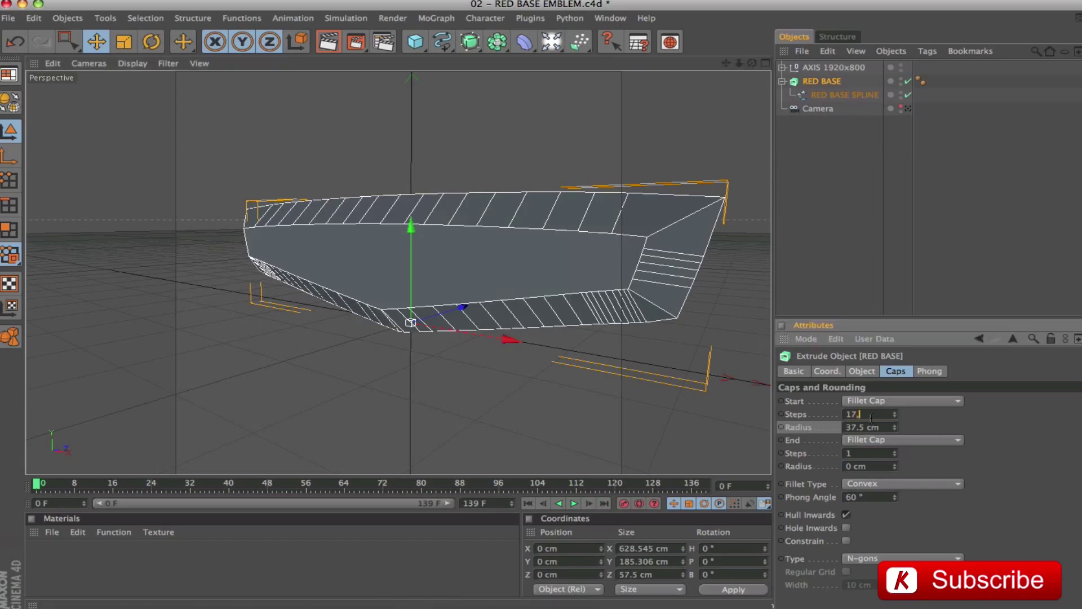
key("Return")
left_click_drag(692, 238, 656, 276, "alt")
left_click_drag(750, 229, 518, 189, "alt")
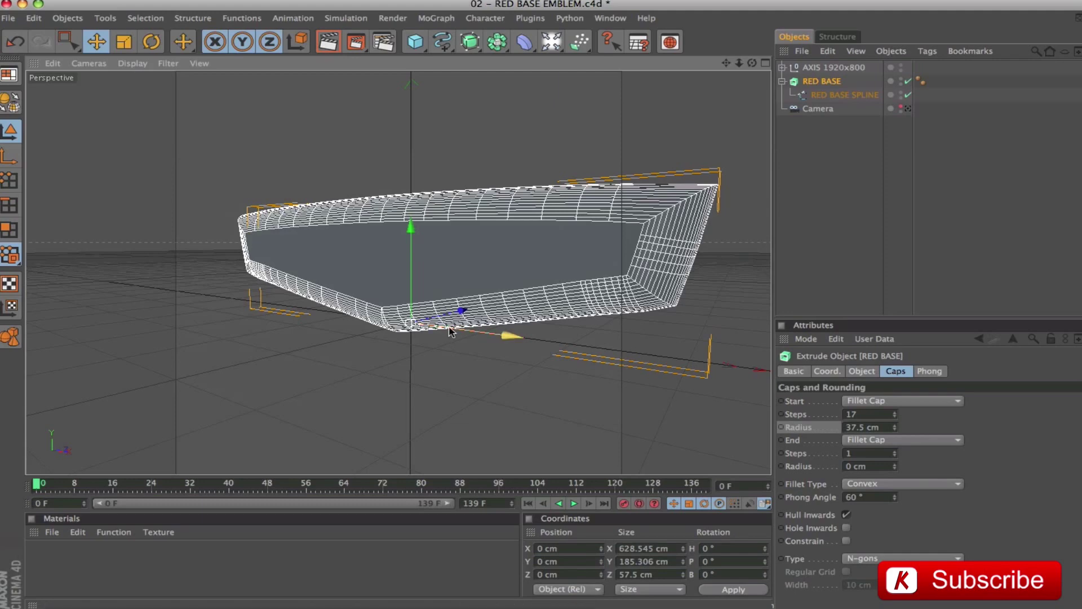
Set the cap type of RED BASE to Quadrangles and look through the scene camera
left_click(902, 557)
left_click(867, 586)
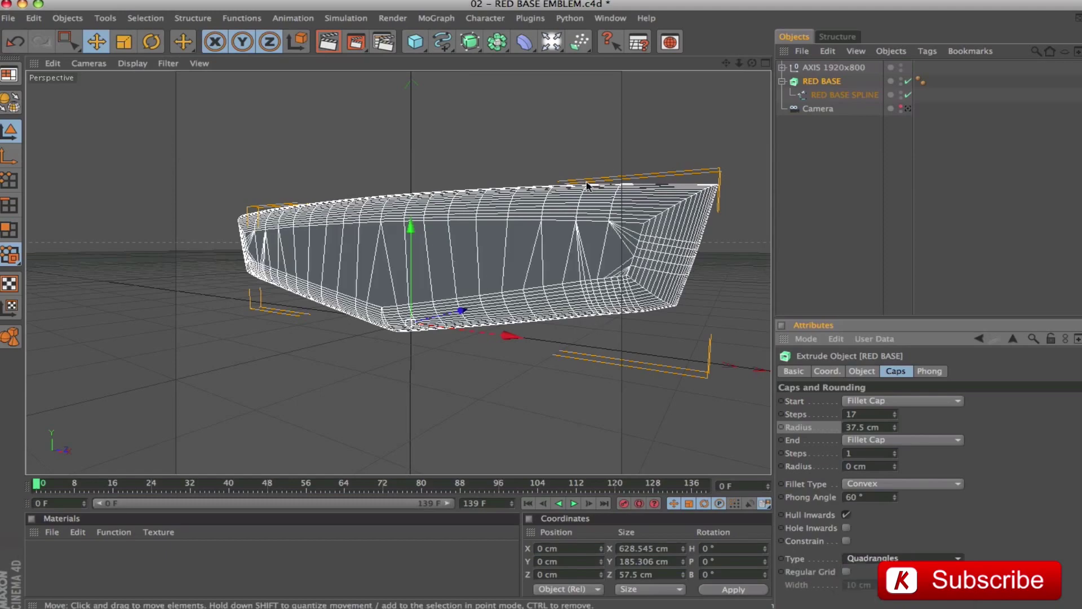
left_click_drag(561, 310, 614, 313, "alt")
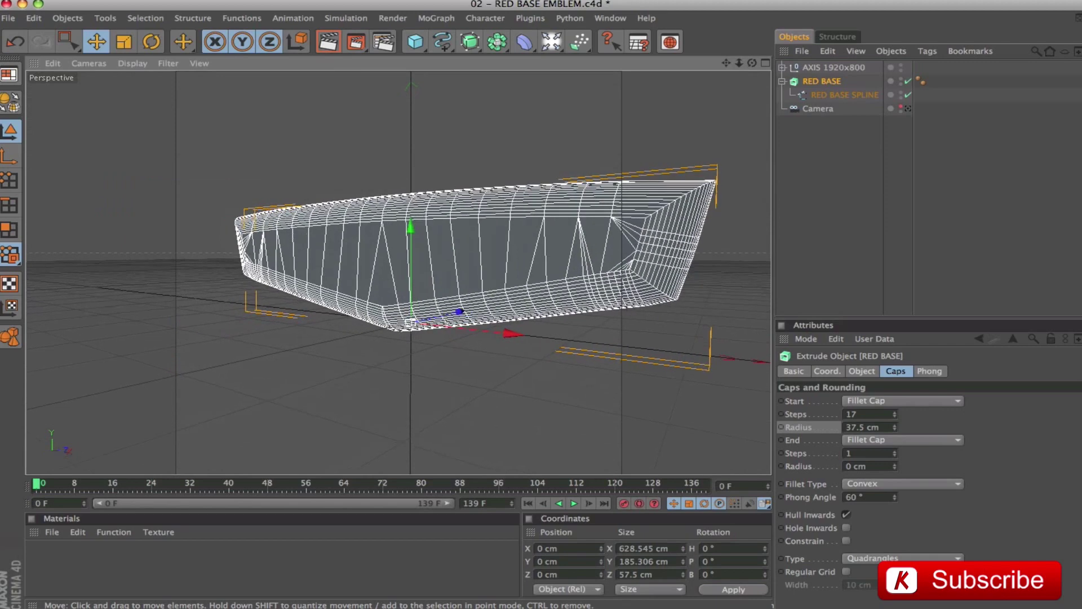
left_click(908, 109)
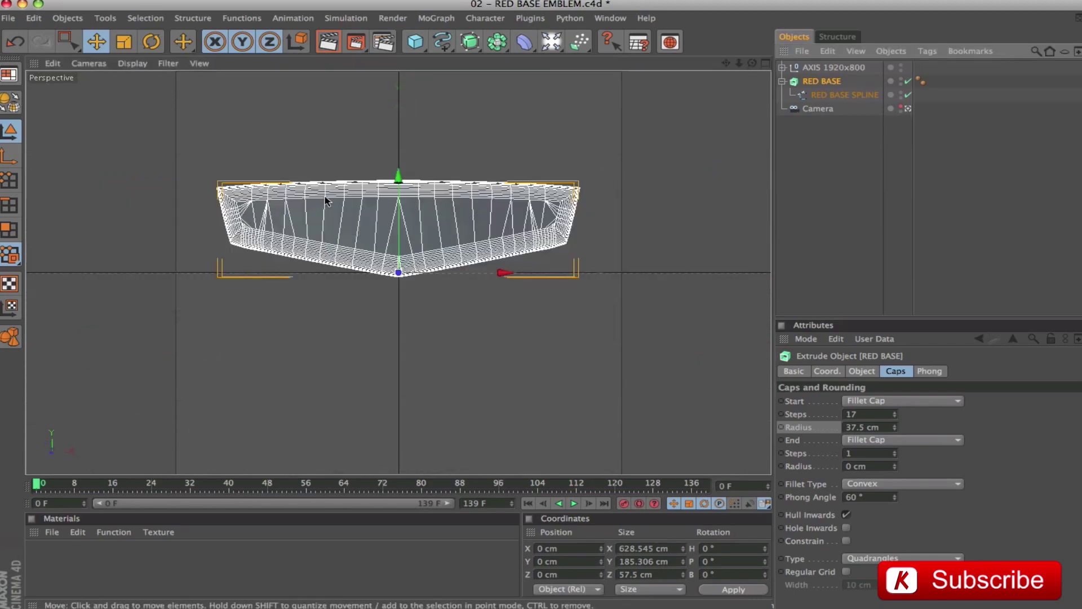
Leave the scene camera view, set the Z scale of RED BASE to 0.3 and render a preview
left_click(810, 193)
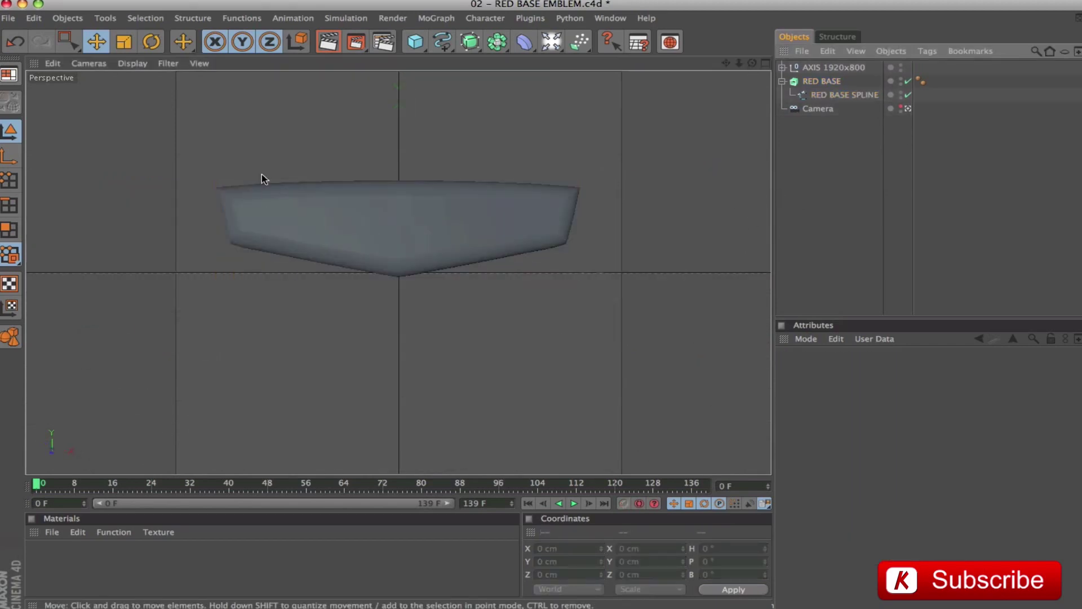
left_click(907, 108)
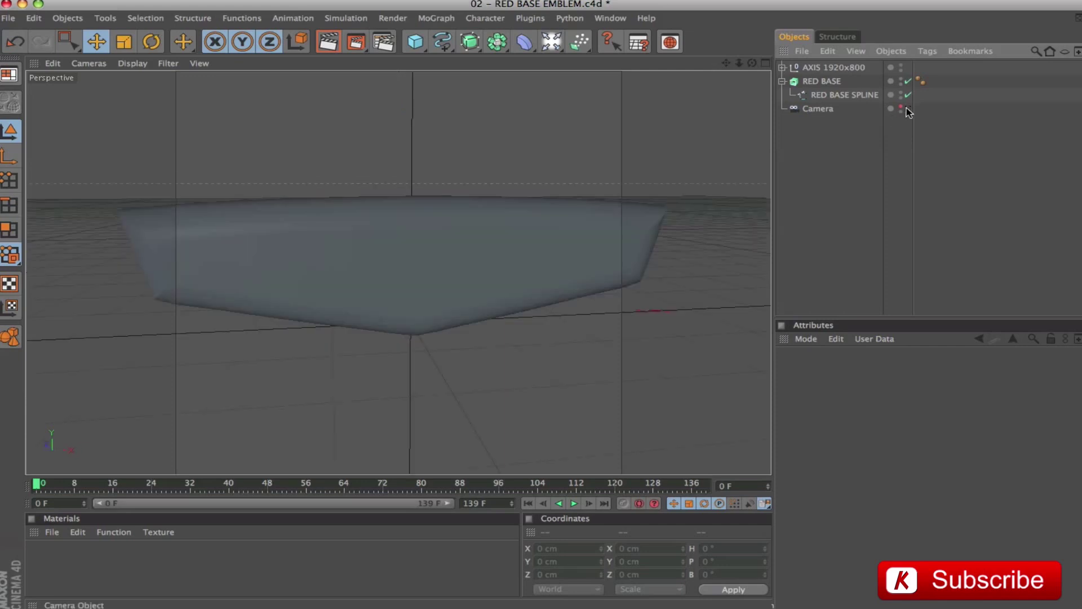
left_click_drag(507, 265, 316, 265, "alt")
left_click_drag(547, 204, 710, 242, "alt")
left_click(827, 85)
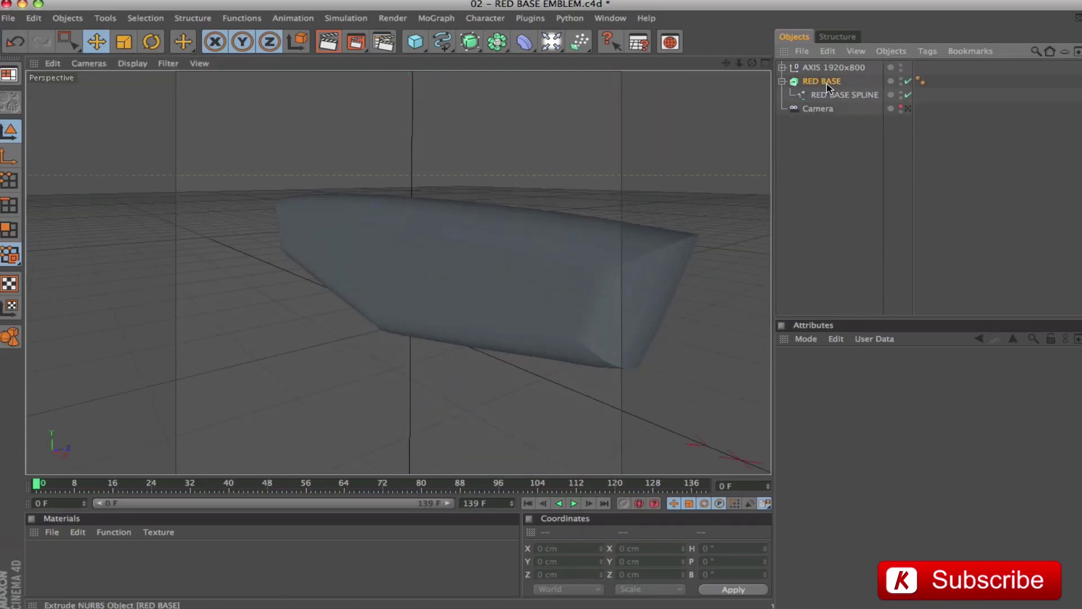
left_click(828, 371)
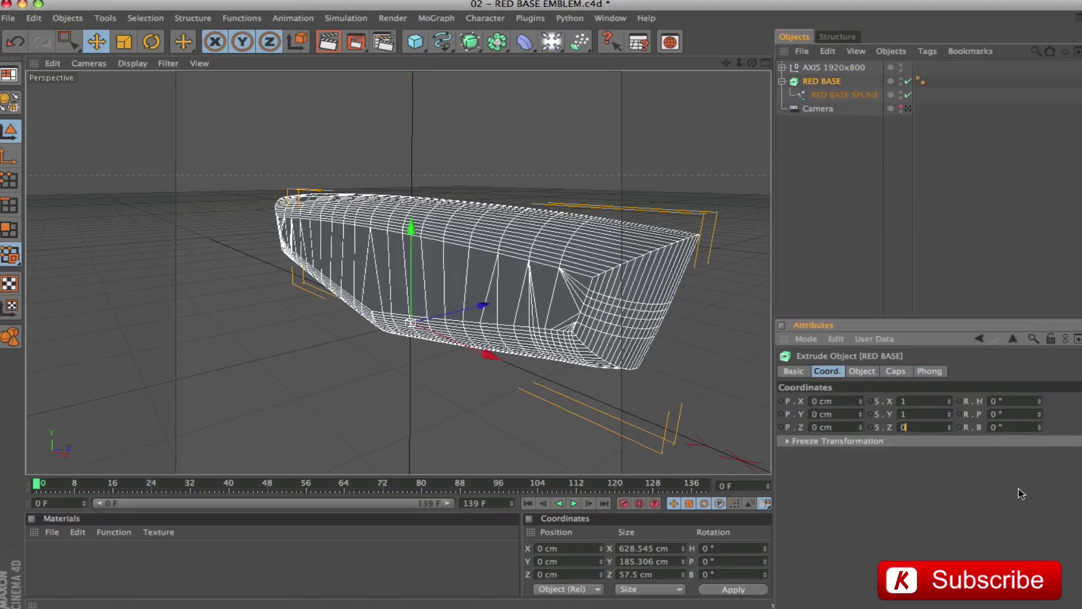
key("Return")
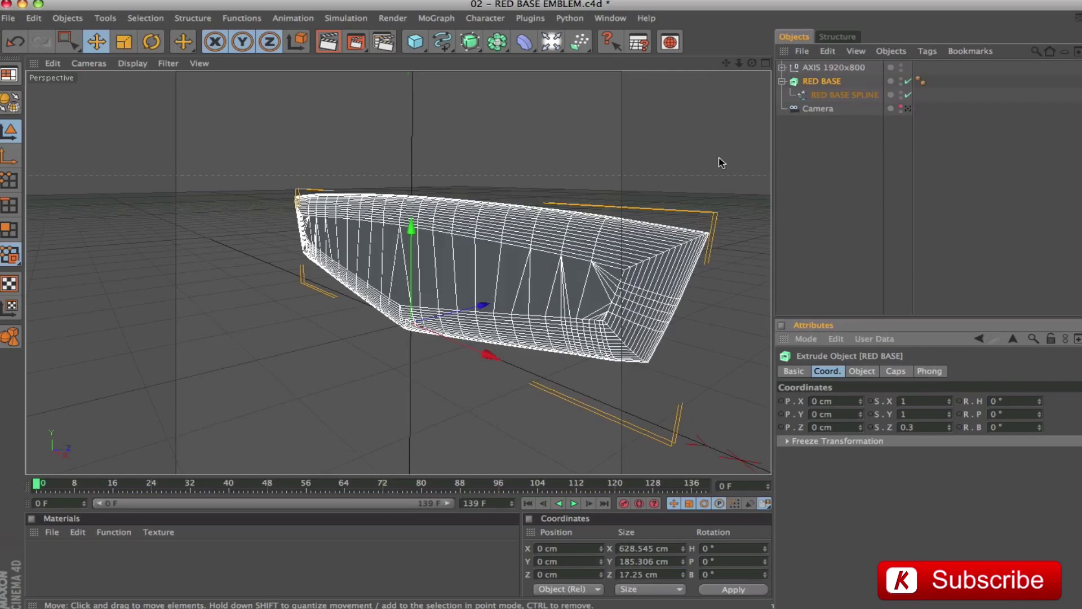
mouse_move(546, 90)
left_mouse_down("alt")
mouse_move(394, 78)
mouse_move(403, 96)
mouse_move(546, 116)
mouse_move(451, 115)
mouse_move(384, 76)
mouse_move(350, 77)
mouse_move(445, 104)
mouse_move(502, 103)
mouse_move(546, 84)
left_mouse_up("alt")
key("ctrl+r")
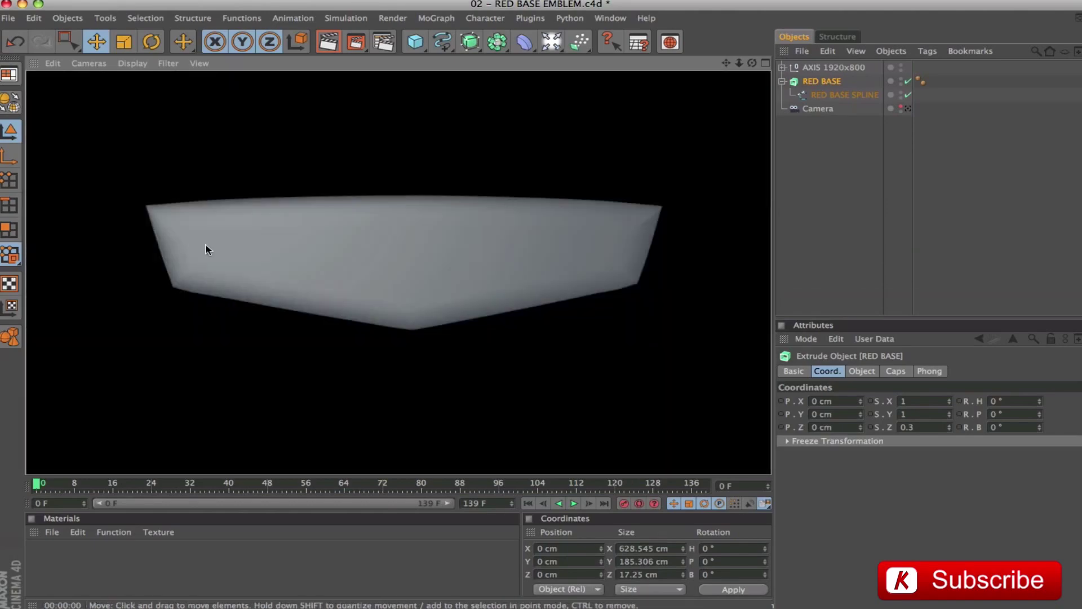
Set the Z movement of the RED BASE extrusion to 0.009 cm
left_click_drag(540, 283, 456, 324, "alt")
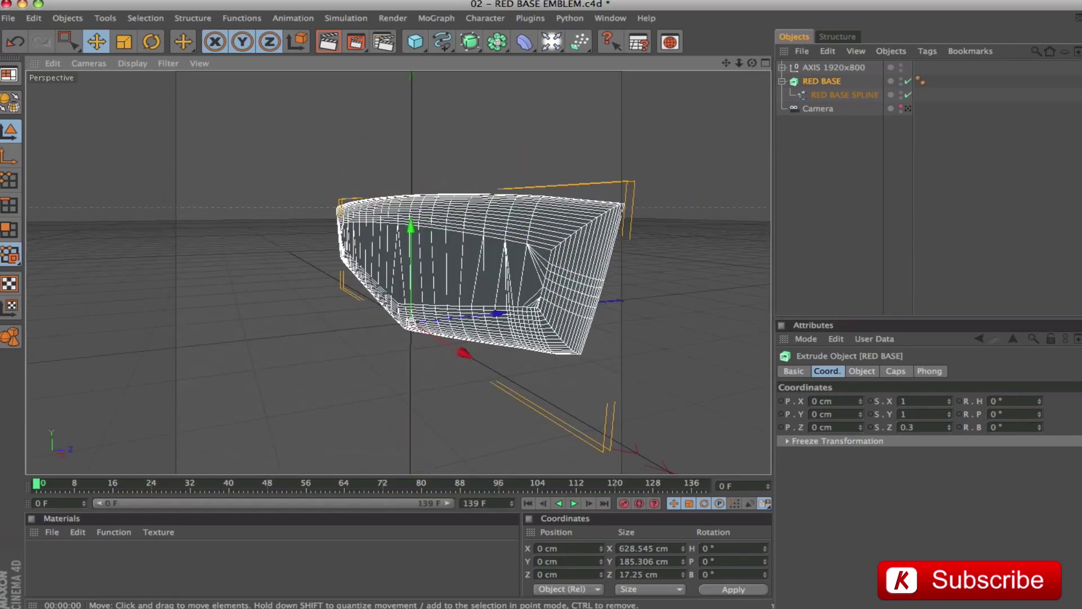
left_click(862, 372)
double_click(1012, 403)
left_click_drag(648, 315, 462, 284, "alt")
left_click(1005, 402)
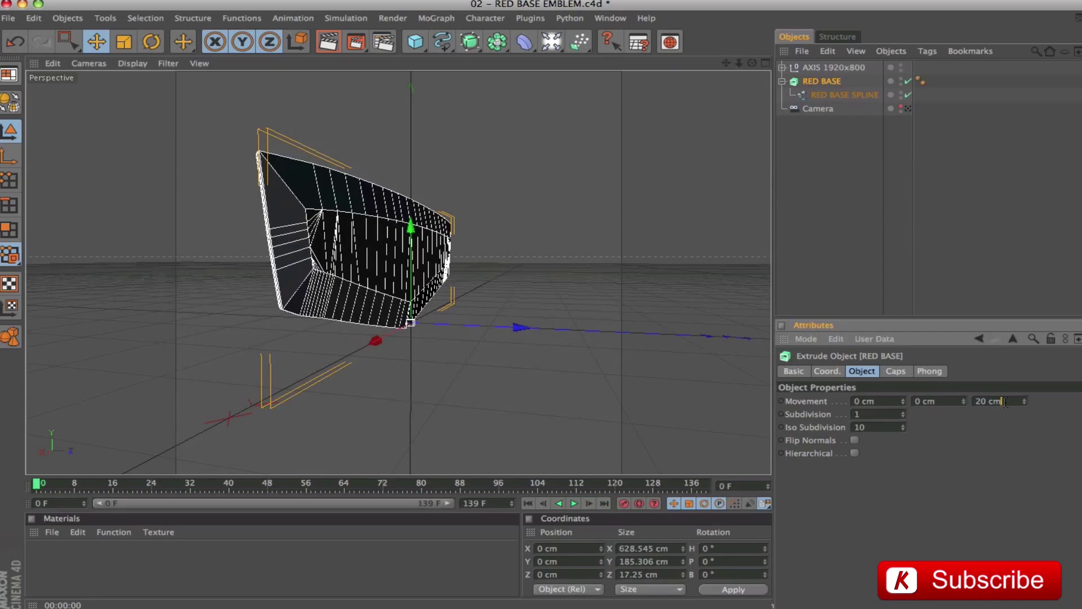
double_click(1005, 401)
type("009")
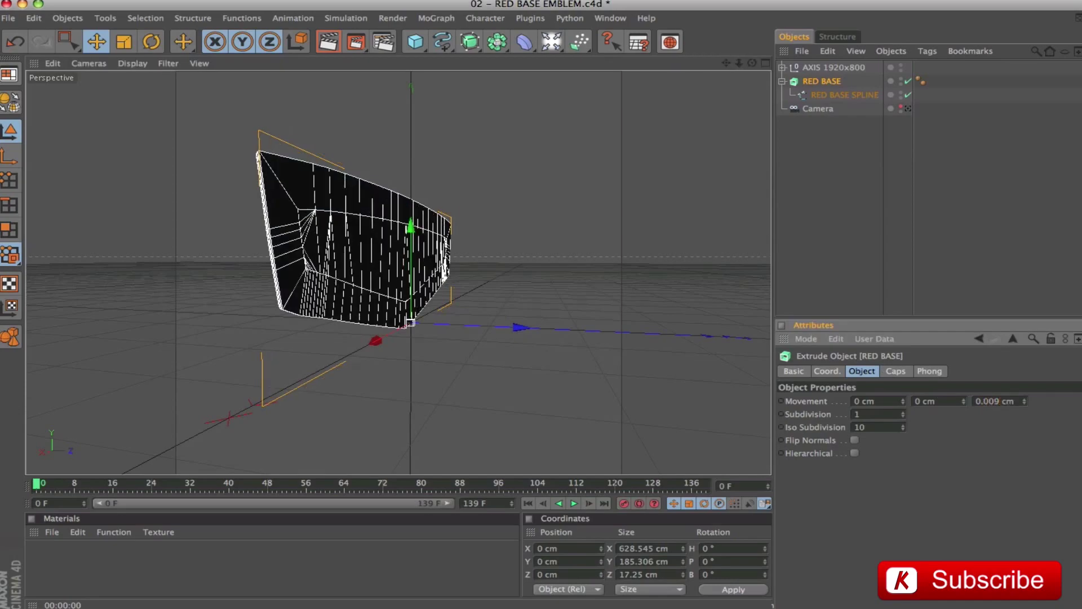
Place RED BASE under a new HyperNURBS object and render previews from the free view and the scene camera
left_click_drag(482, 204, 628, 206, "alt")
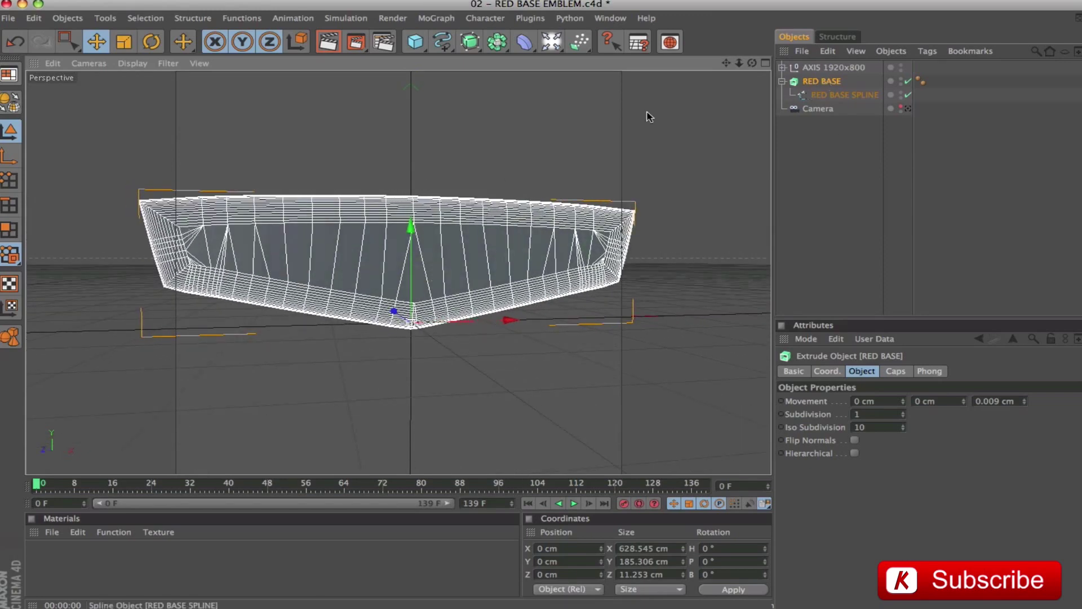
left_click(479, 47)
left_click(519, 54, "alt")
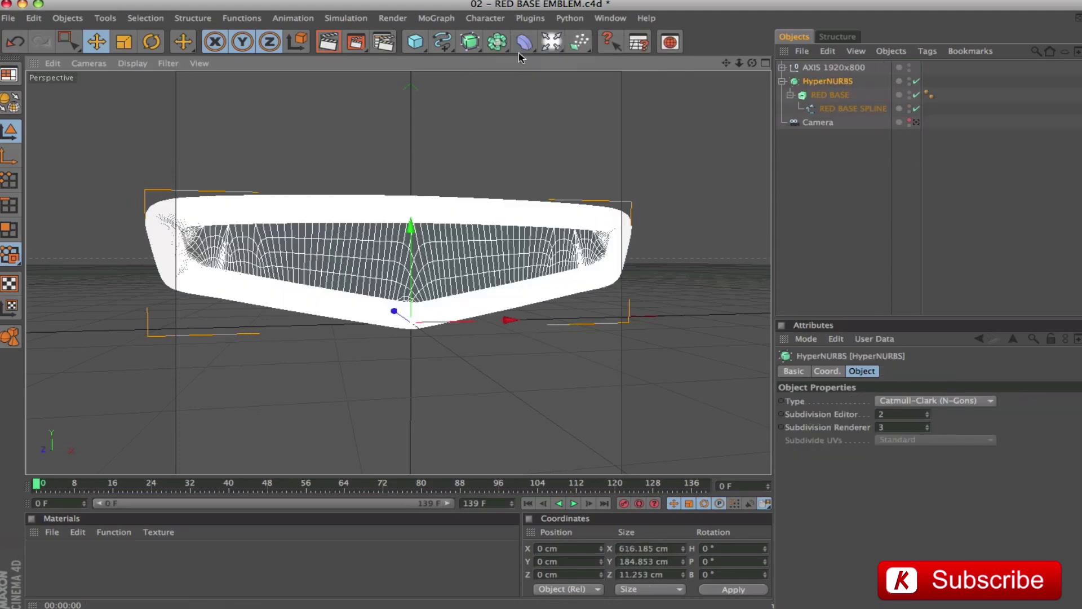
key("ctrl+r")
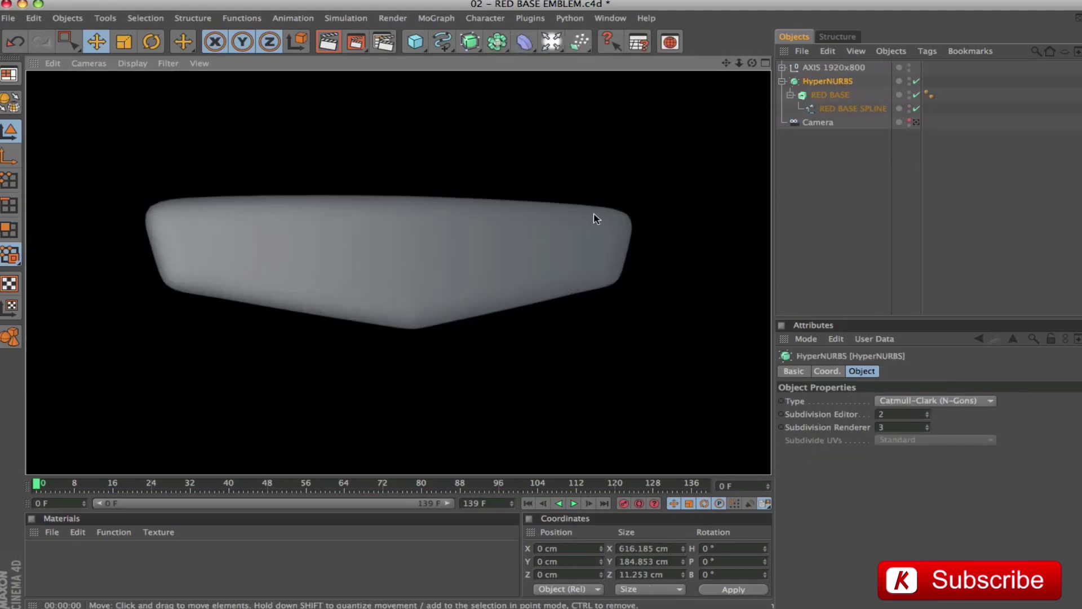
left_click(917, 122)
key("ctrl+r")
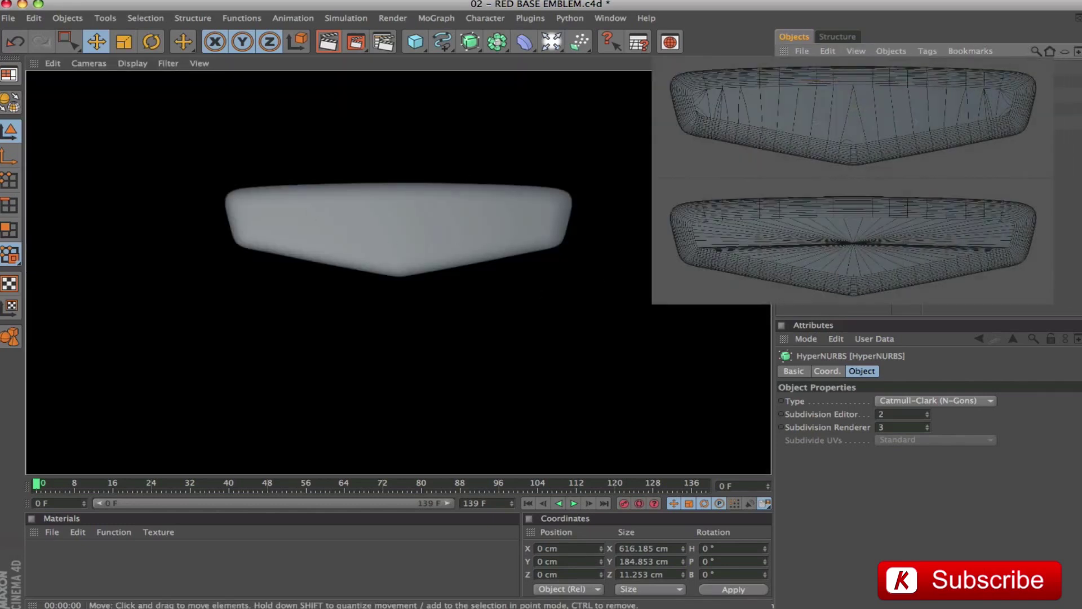
Try the N-gons cap type on RED BASE in a preview render and return it to Quadrangles
left_click(830, 95)
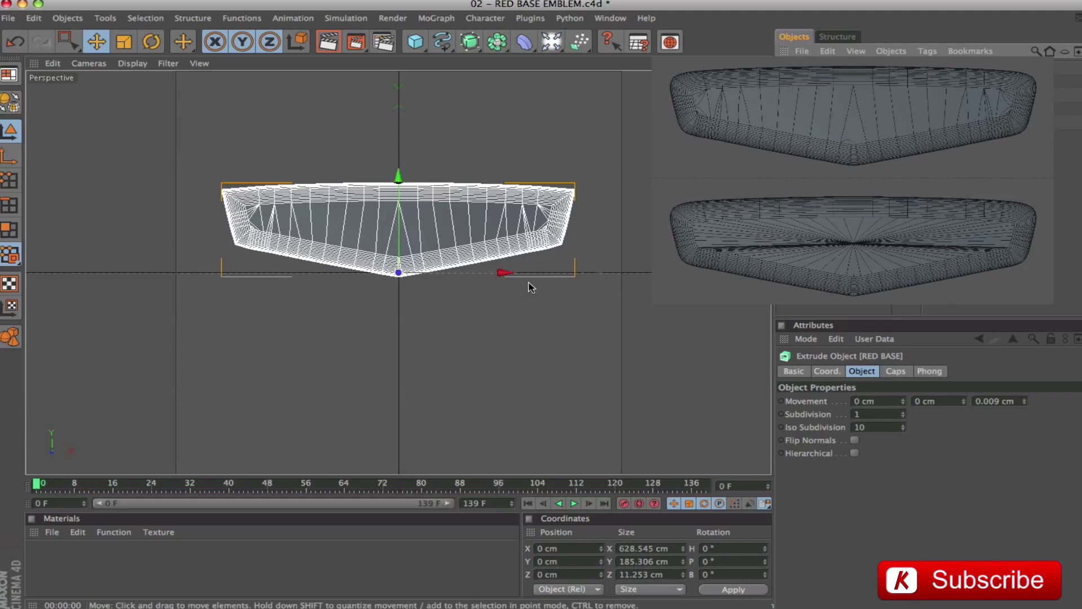
left_click(894, 372)
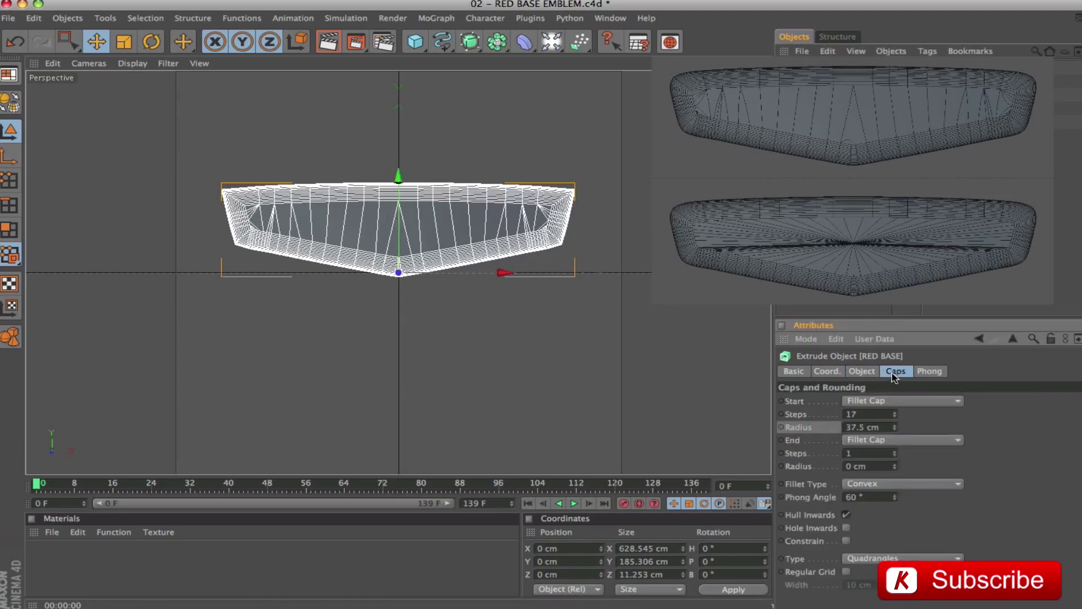
left_click(865, 560)
left_click(863, 571)
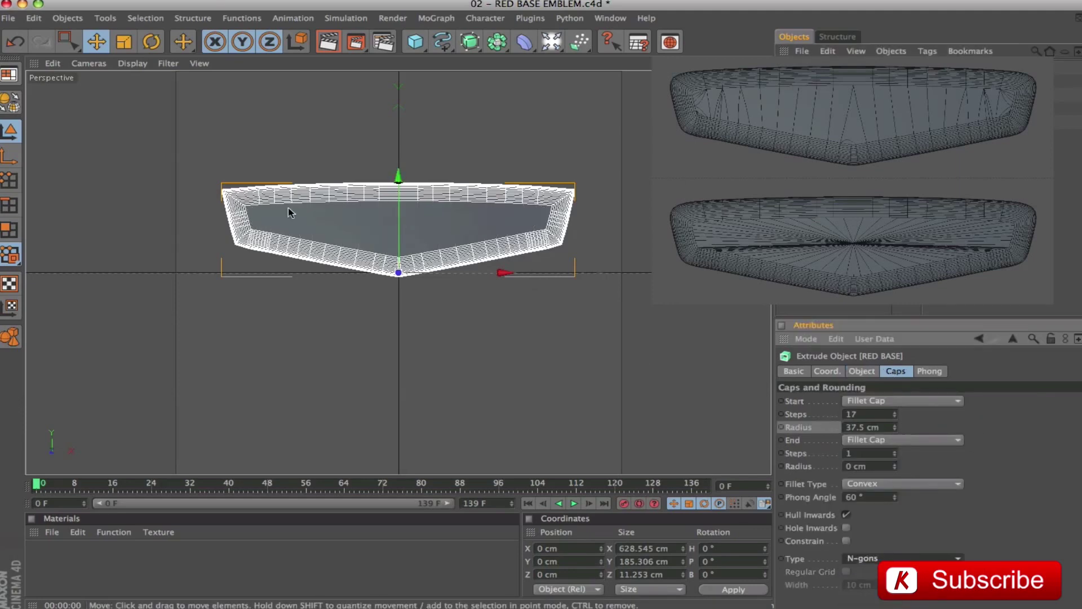
key("ctrl+r")
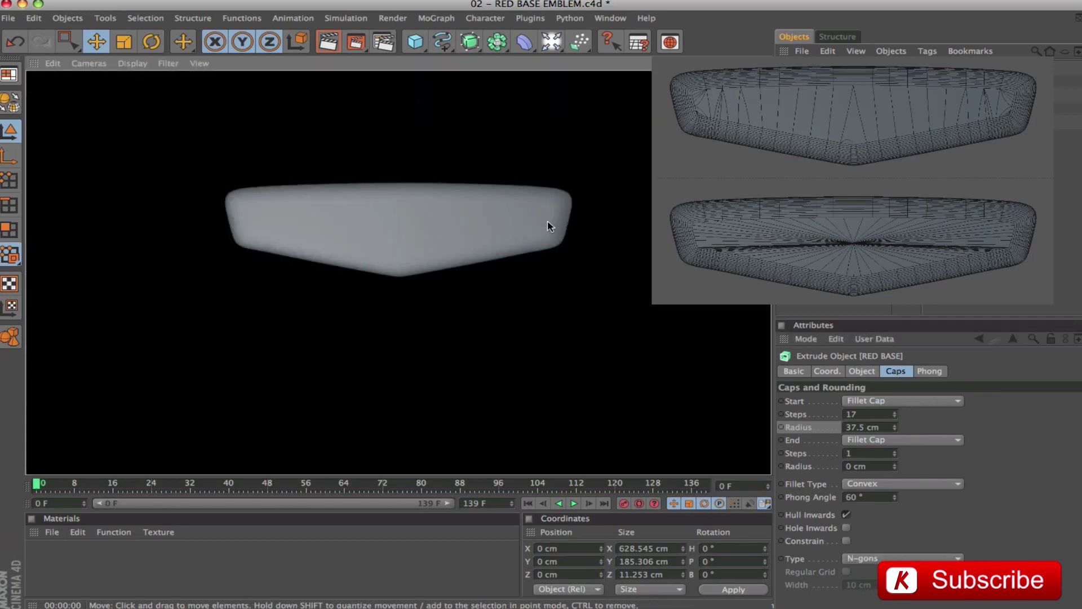
left_click(881, 557)
left_click(862, 586)
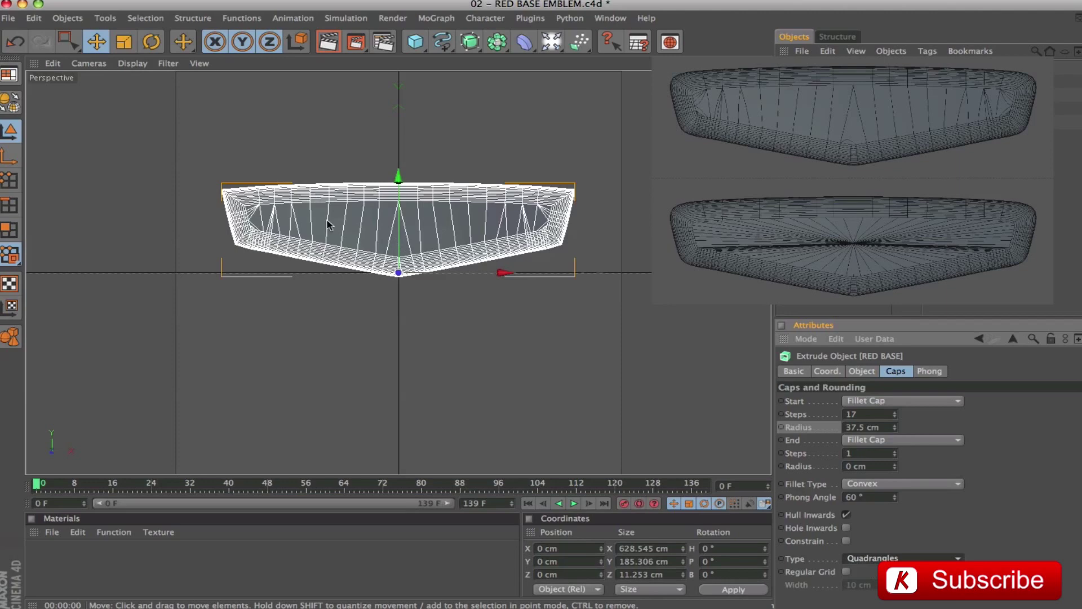
Save the scene as a new file named 02 - RED BASE EMBLEM_END.c4d
left_click(814, 67)
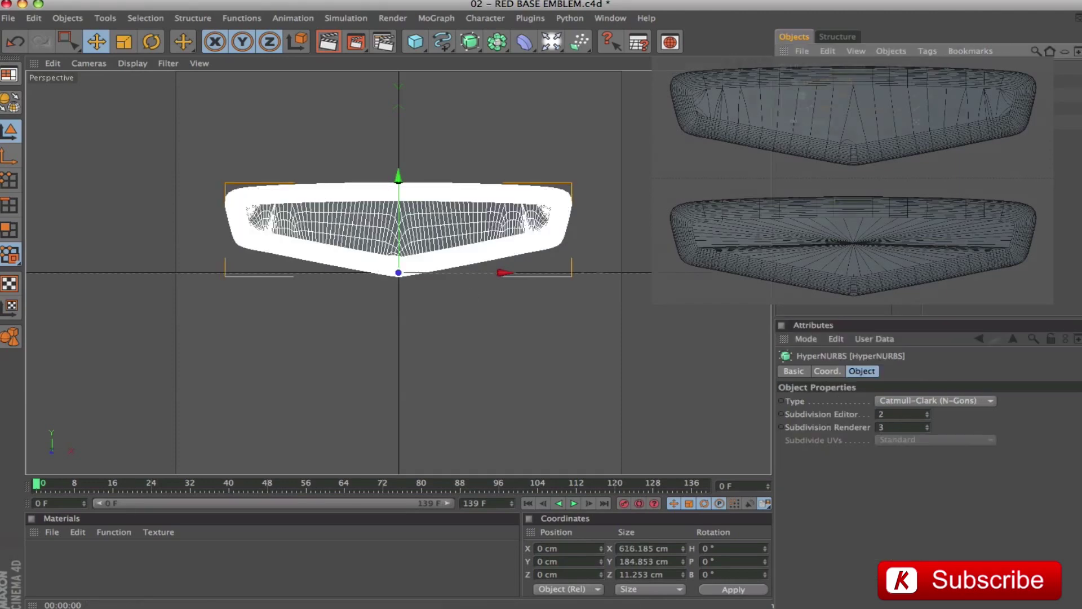
left_click(836, 203)
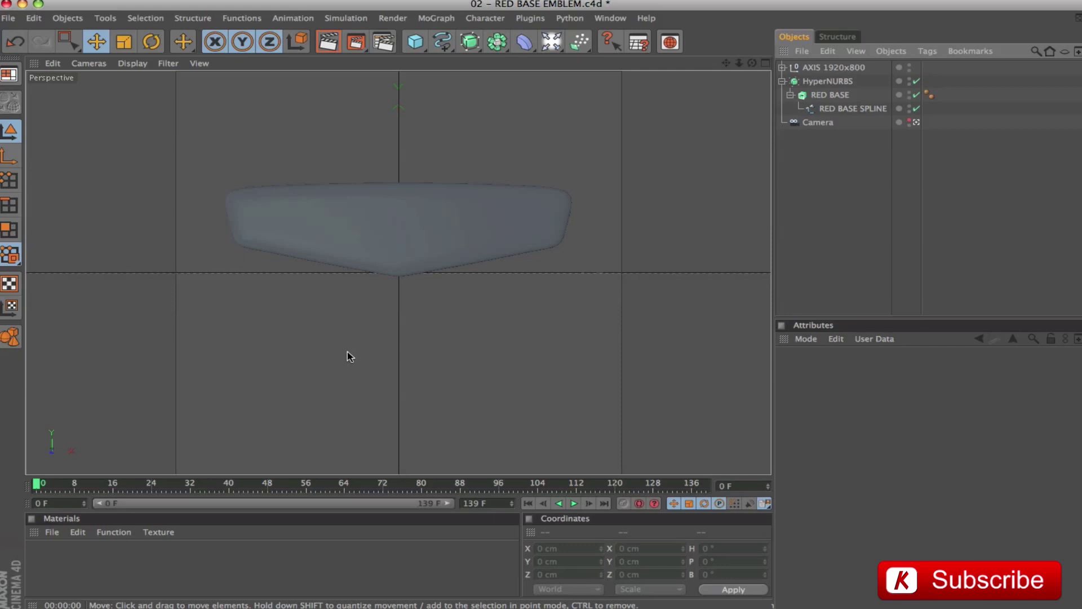
key("super+shift+s")
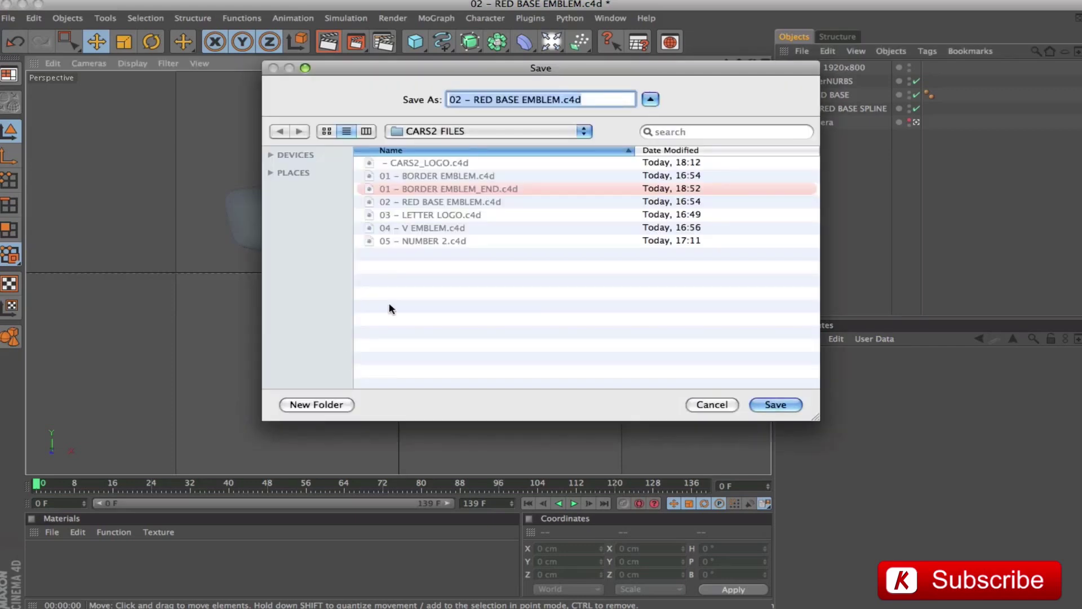
key("Right")
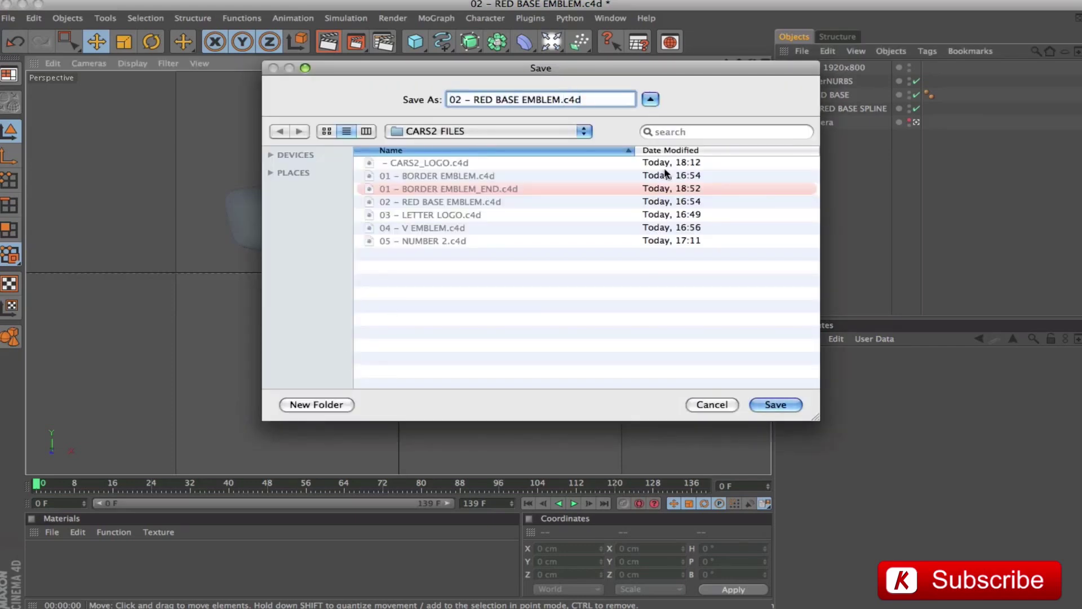
type("_END")
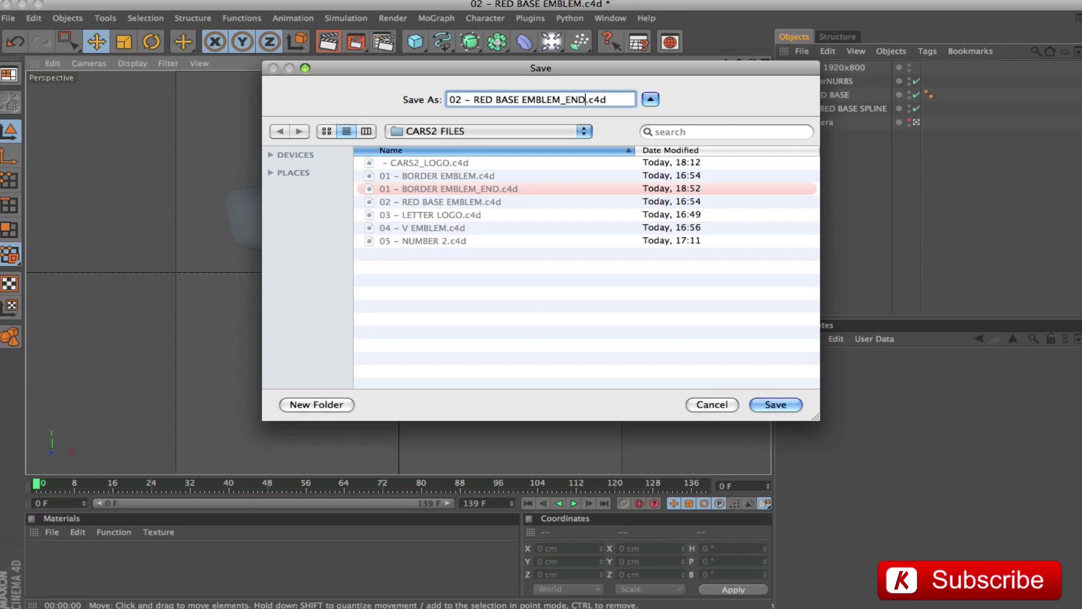
key("Return")
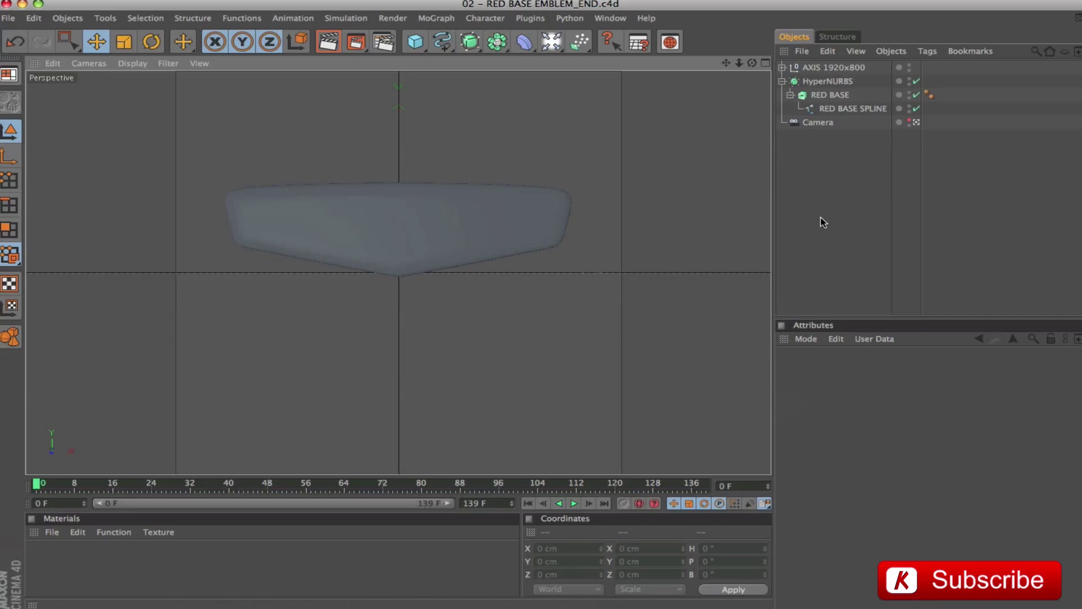
Rename the HyperNURBS object to RED BASE and clear the selection
double_click(829, 81)
type("RED BASE")
key("Return")
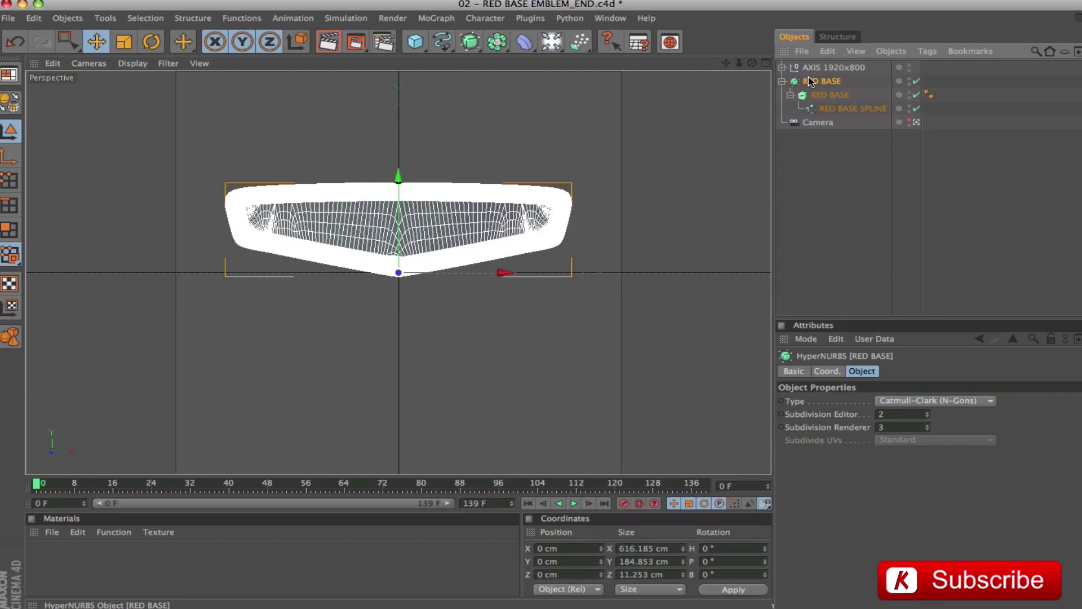
left_click(829, 205)
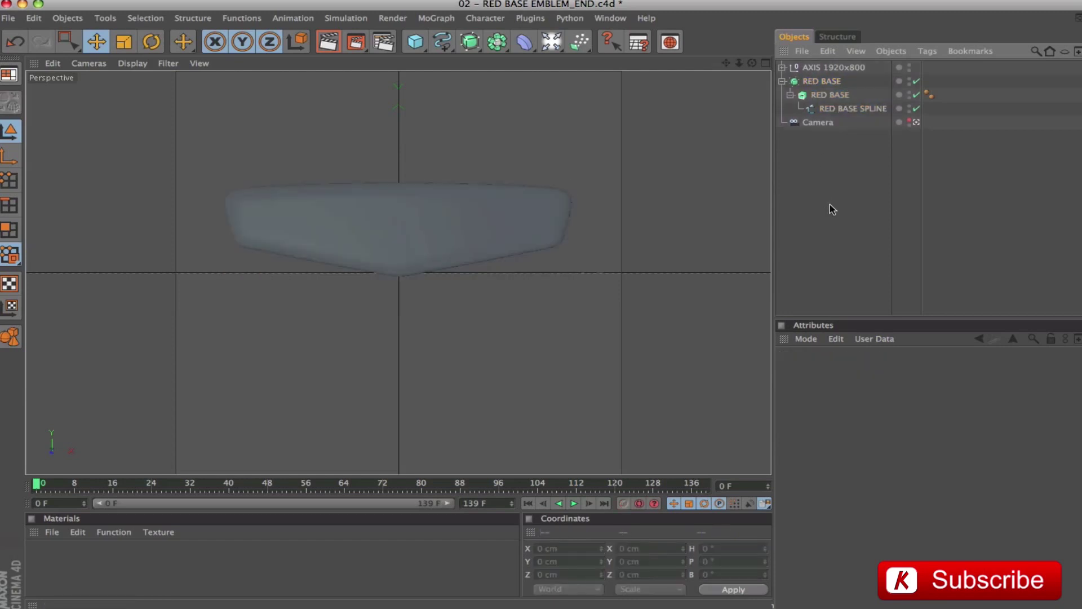
Open 03 - LETTER LOGO.c4d and frame all the letter splines, from Co to S2i, in the view
key("super+o")
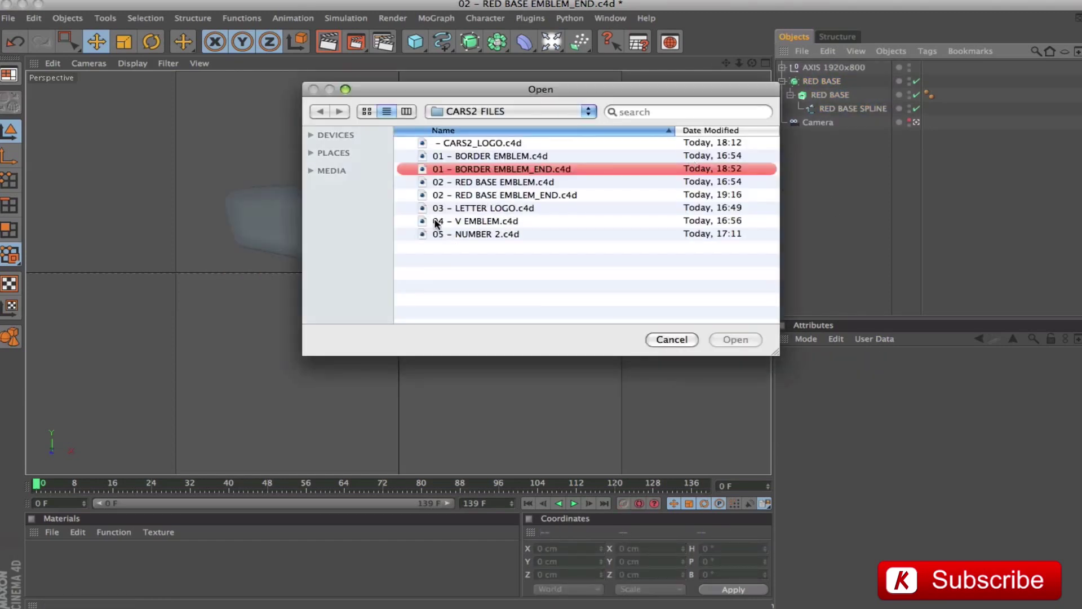
left_click(483, 208)
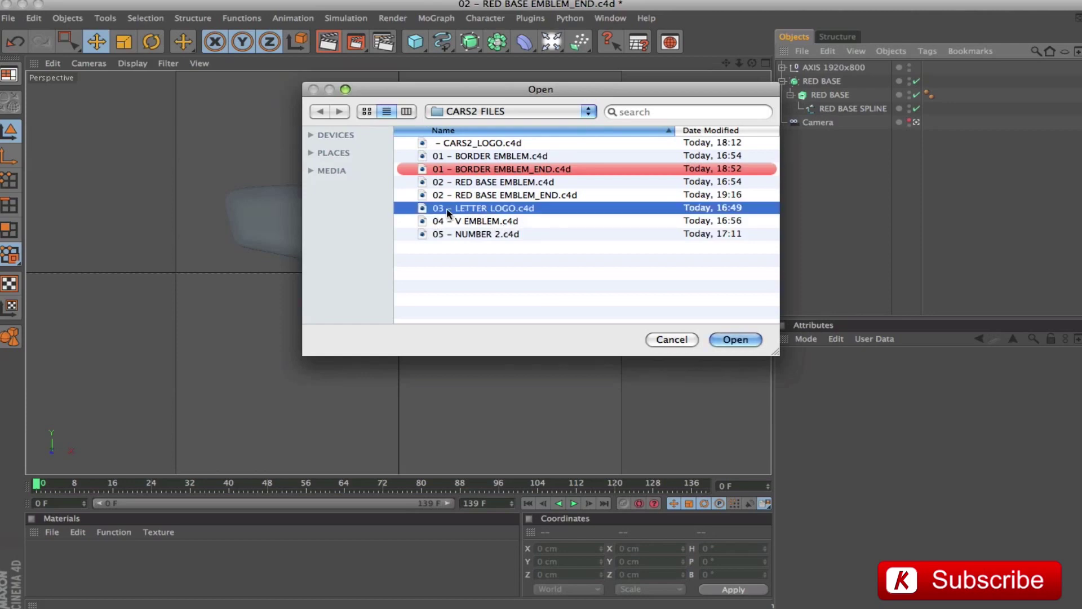
left_click(736, 338)
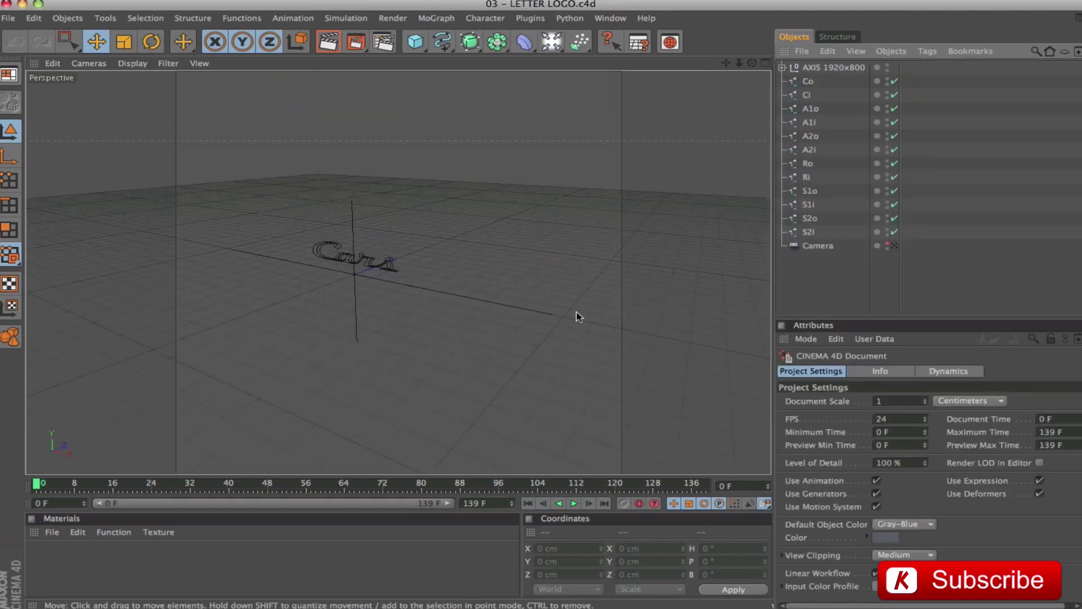
left_click(809, 83)
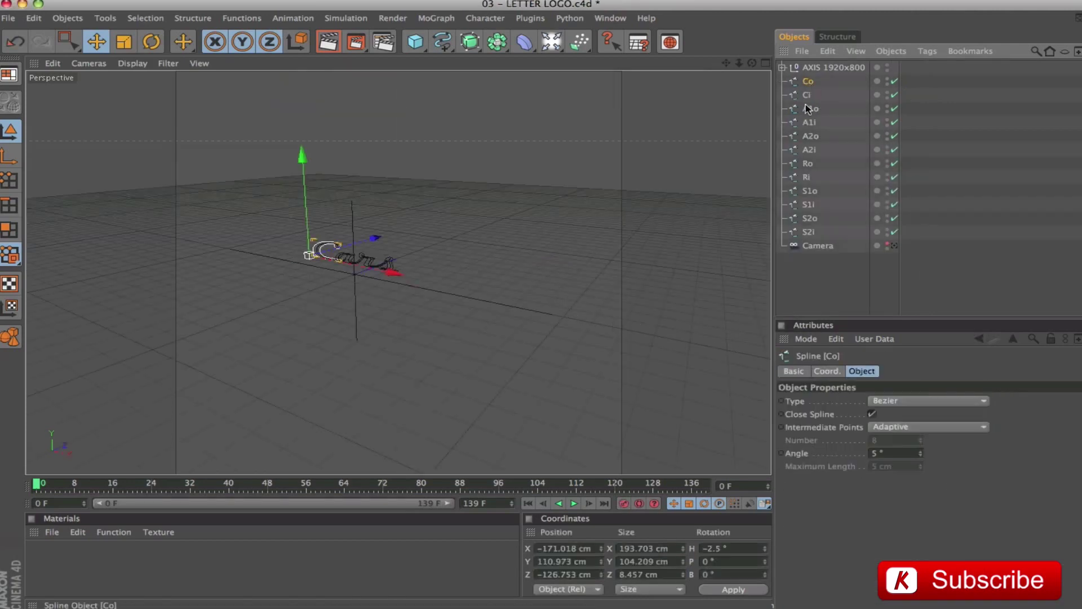
left_click(804, 232, "shift")
key("o")
left_click_drag(595, 213, 614, 226, "alt")
left_click(815, 288)
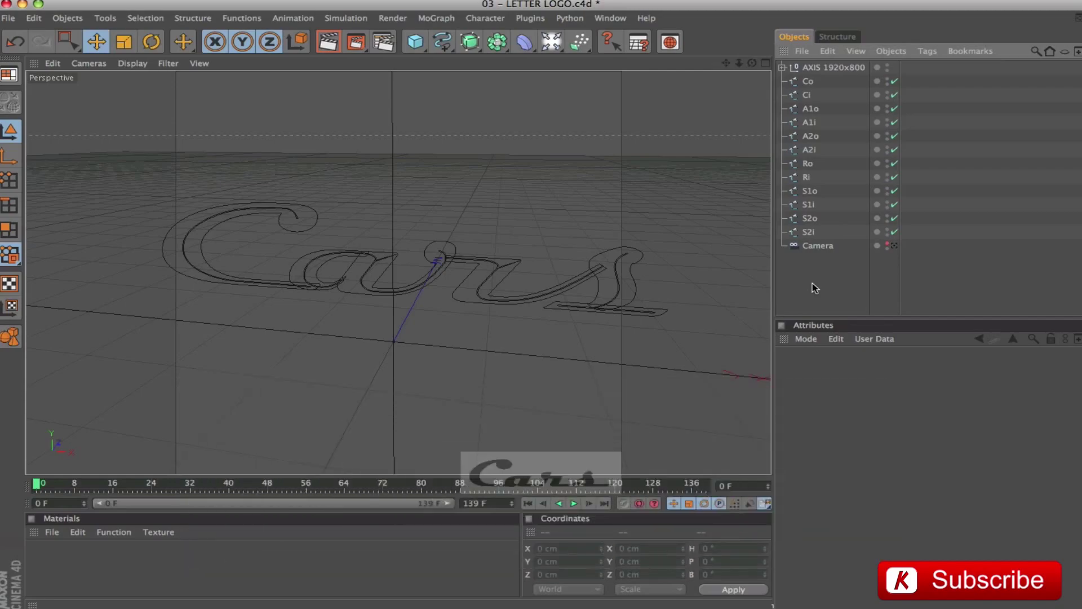
Paste RED BASE into the letter scene and move it along Z to about 56 cm, behind the lettering
key("super+v")
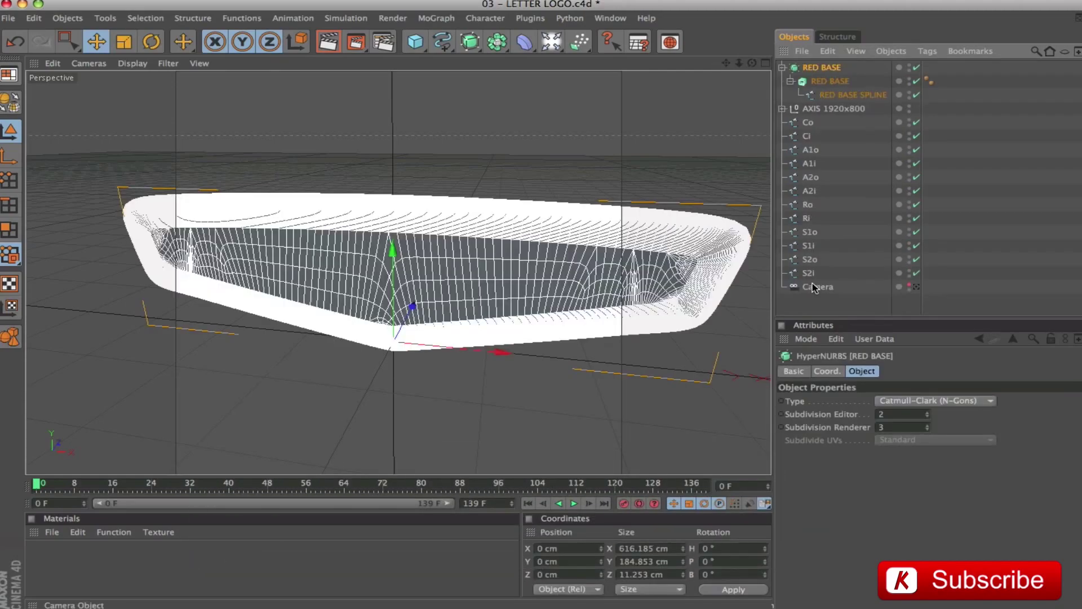
left_click_drag(486, 167, 304, 173, "alt")
left_click_drag(494, 339, 440, 350)
left_click_drag(394, 214, 450, 184, "alt")
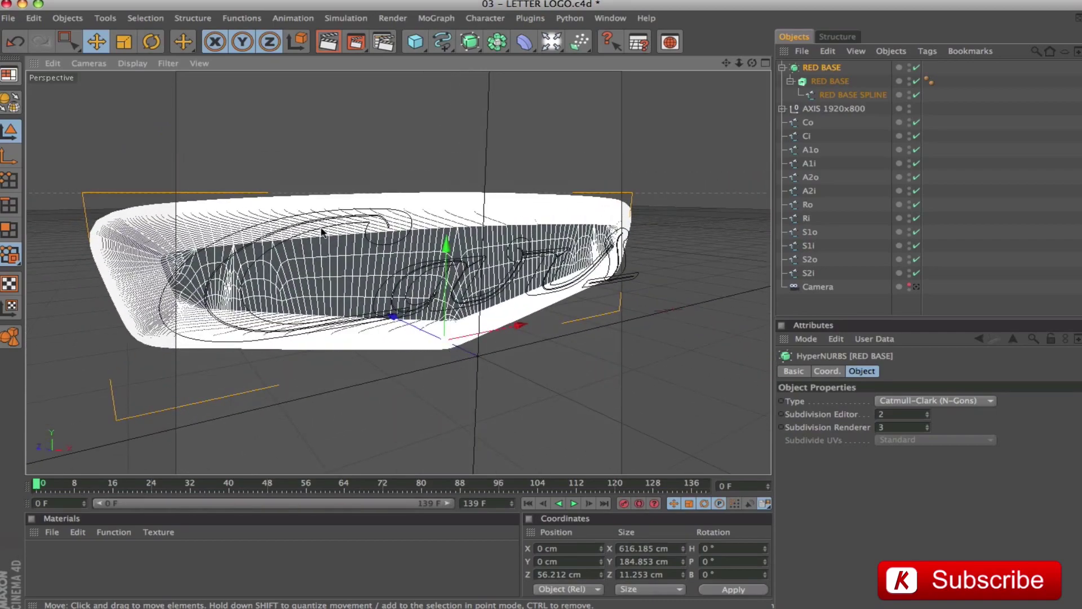
left_click_drag(520, 162, 482, 104, "alt")
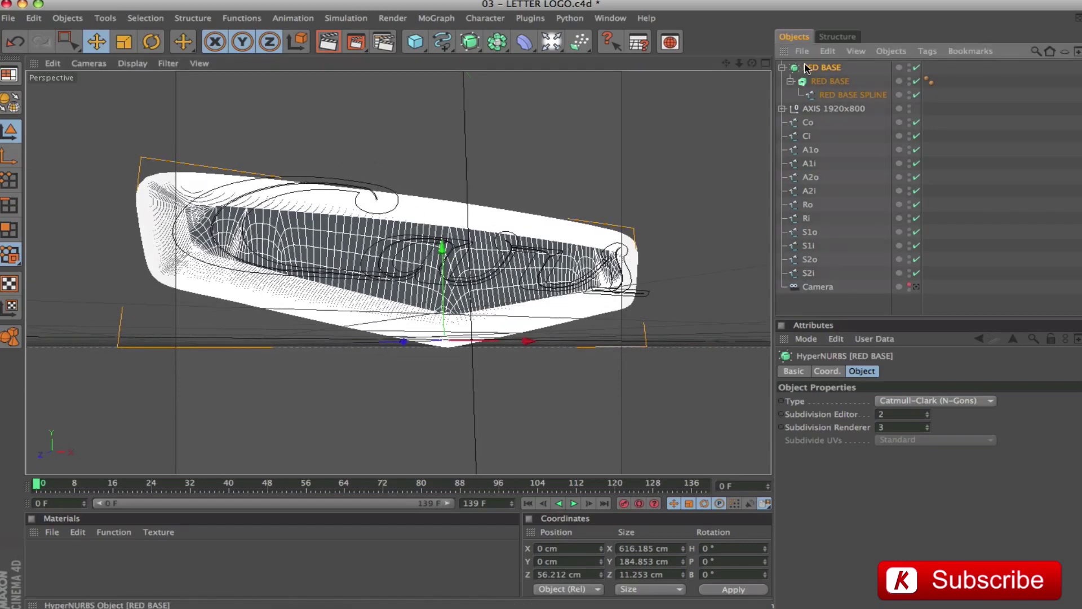
Group the Co and Ci splines and name the group C
left_click(808, 122)
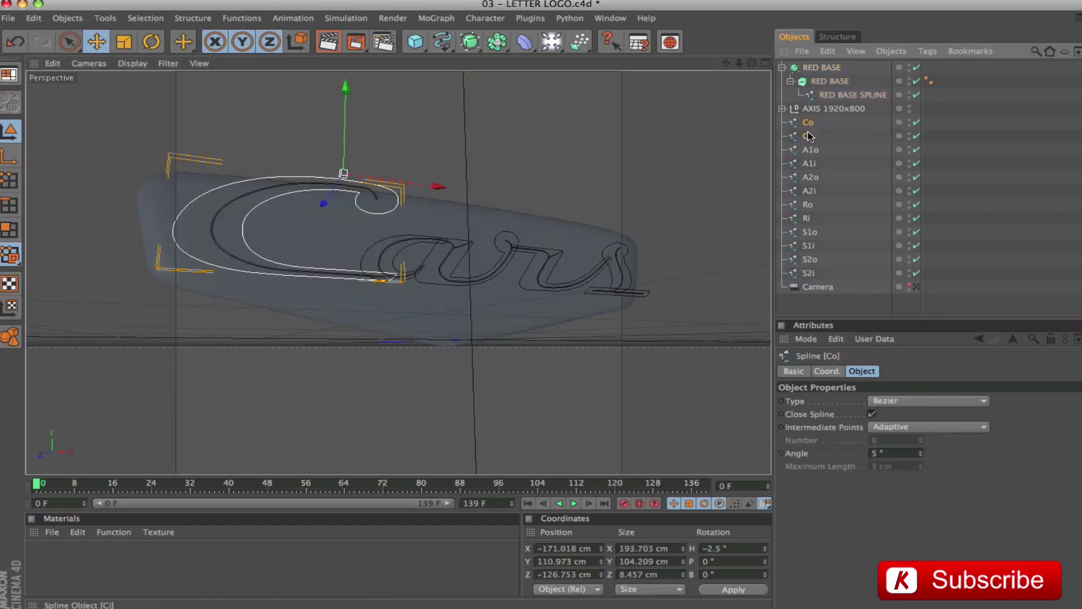
left_click(808, 136, "ctrl")
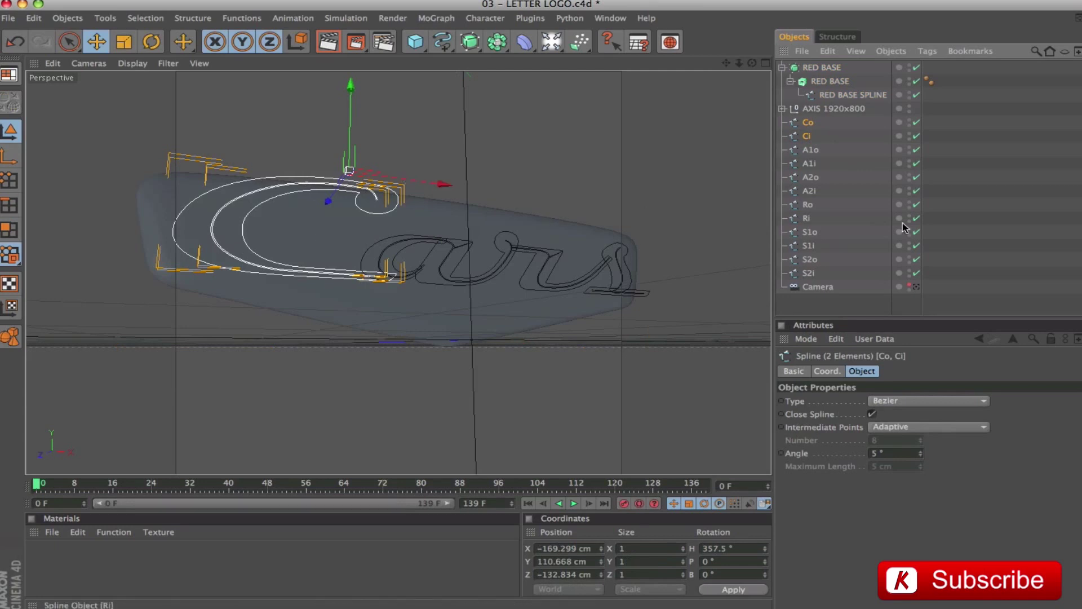
key("alt+g")
double_click(817, 128)
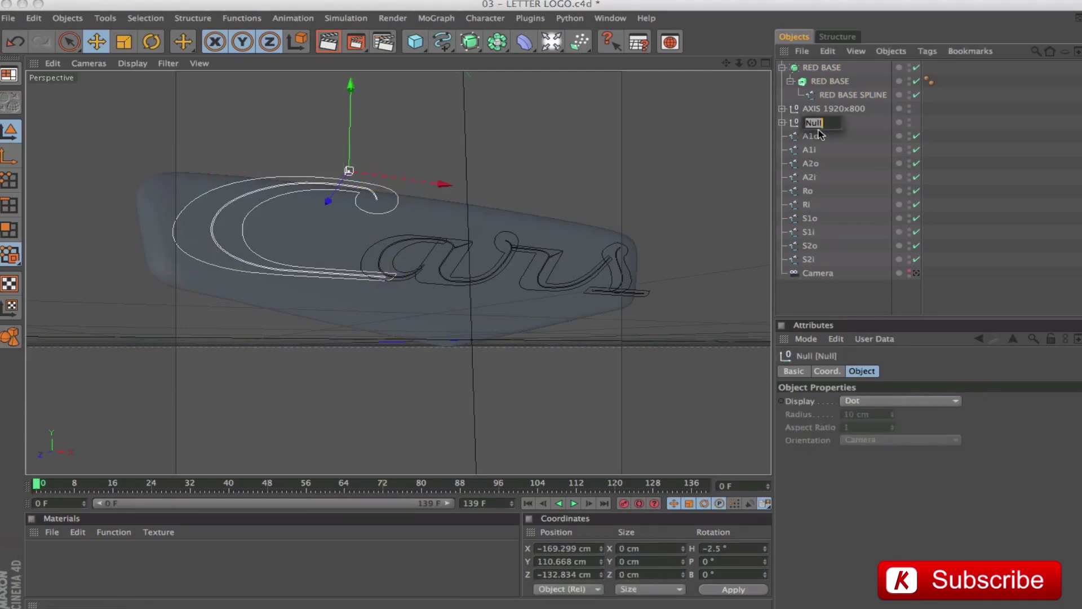
type("C")
key("Return")
Group the A1o and A1i splines and name the group A1
left_click(818, 136)
left_click(817, 149, "ctrl")
key("alt+g")
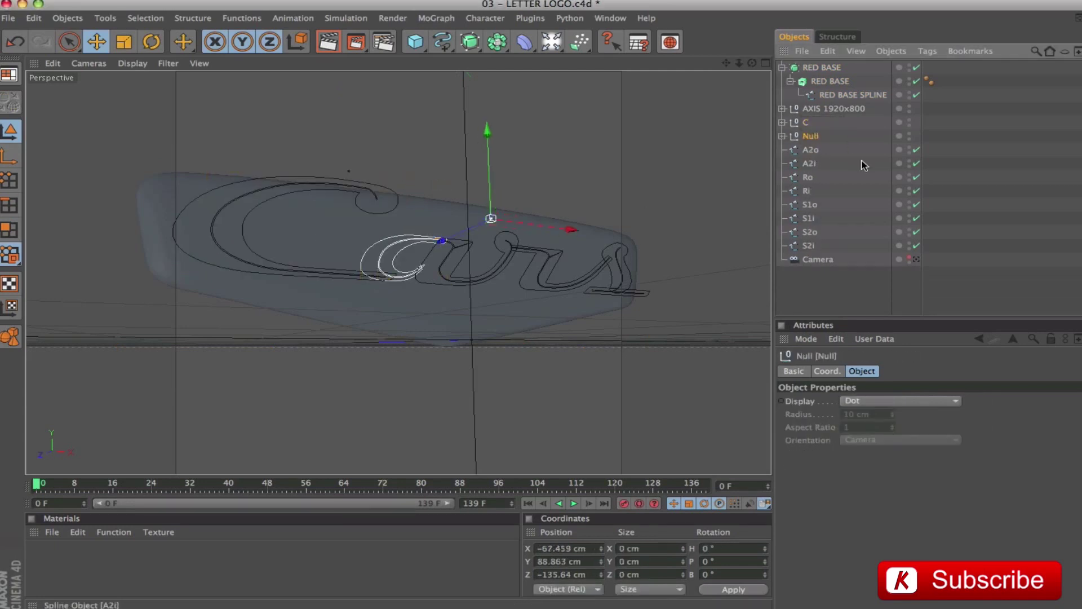
double_click(810, 136)
type("A1")
key("Return")
Group the A2o and A2i splines and name the group A2
left_click(810, 149)
left_click(809, 163, "ctrl")
key("alt+g")
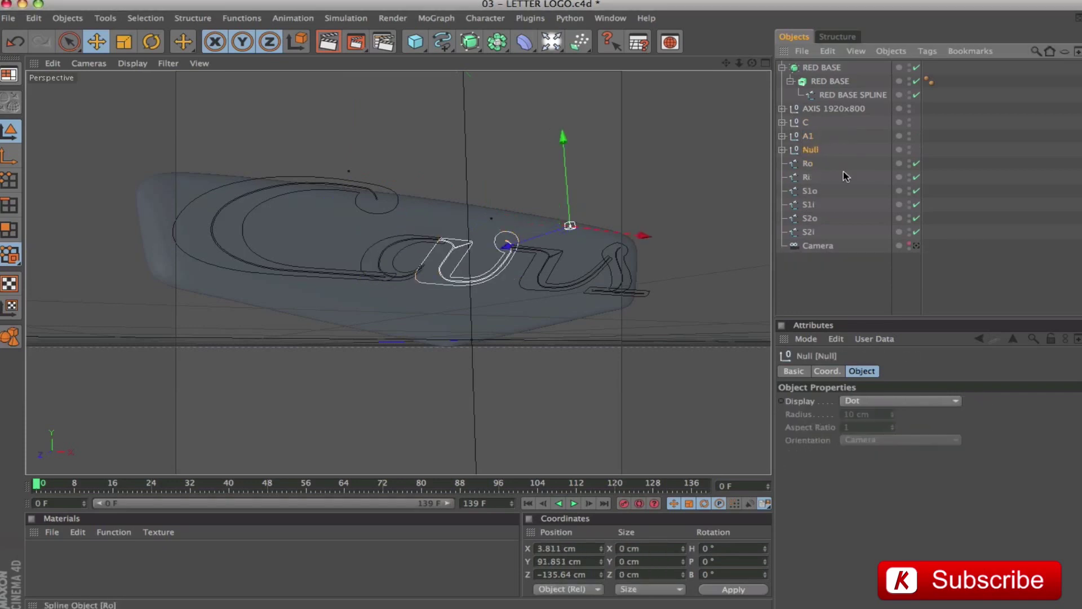
double_click(812, 149)
type("A2")
key("Return")
Group the Ro and Ri splines and name the group R
left_click(808, 163)
left_click(806, 176, "ctrl")
key("alt+g")
double_click(811, 163)
type("R")
key("Return")
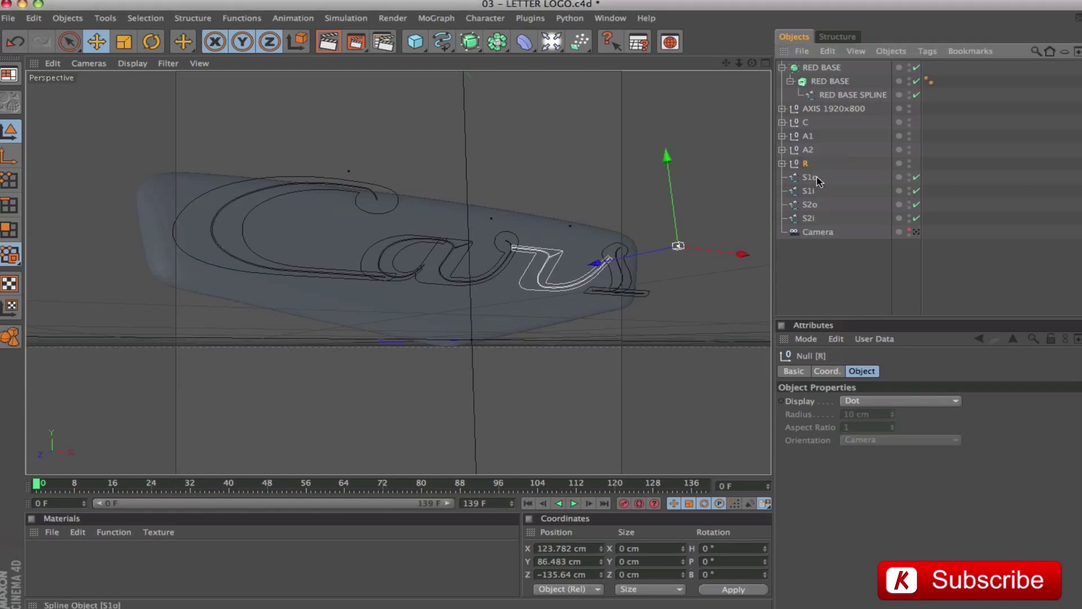
Group the S1o and S1i splines and name the group S1
left_click(809, 176)
left_click(809, 191, "ctrl")
key("alt+g")
double_click(810, 176)
type("S1")
key("Return")
Group the S2o and S2i splines and name the group S2
left_click(811, 191)
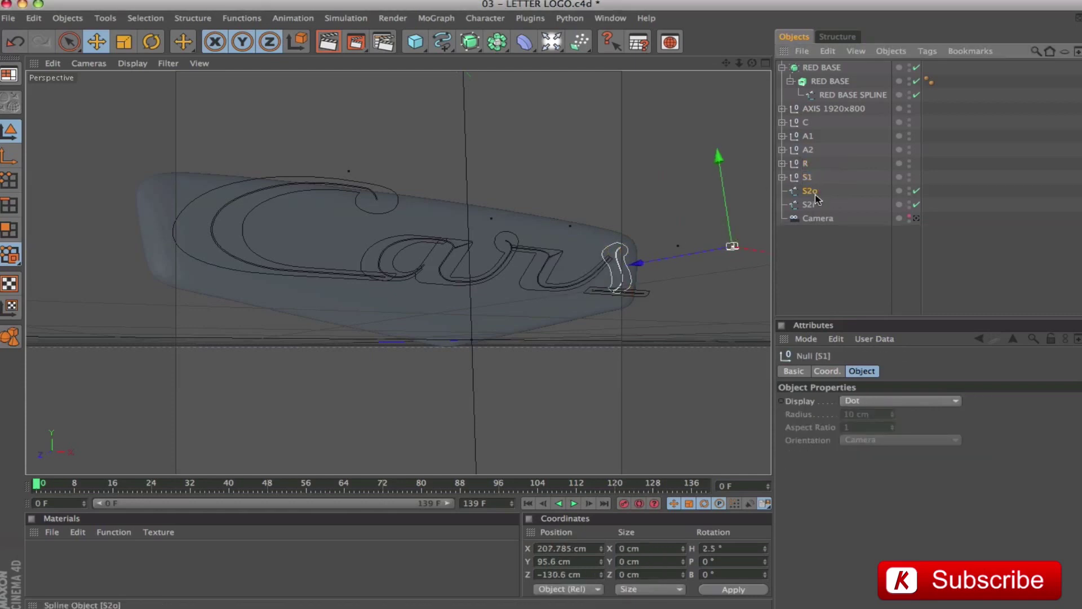
left_click(820, 204, "ctrl")
key("alt+g")
double_click(810, 191)
type("S2")
key("Return")
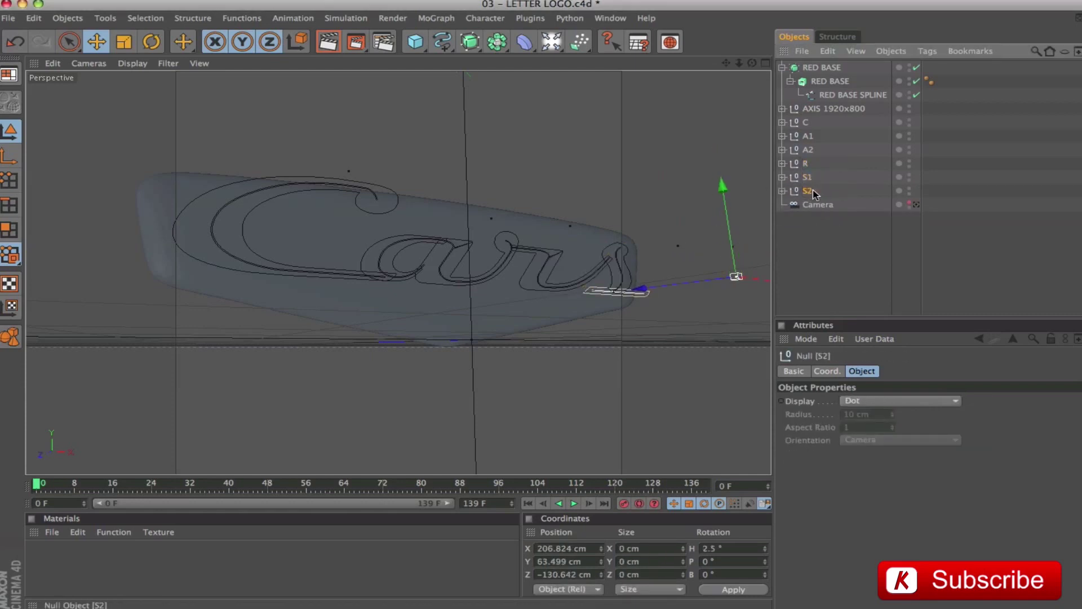
Check each letter group in turn, then hide the groups A1, A2, R, S1 and S2, keeping only C shown
left_click(810, 122)
key("Down")
key("Down")
key("Down")
key("Down")
key("Down")
left_click(805, 122)
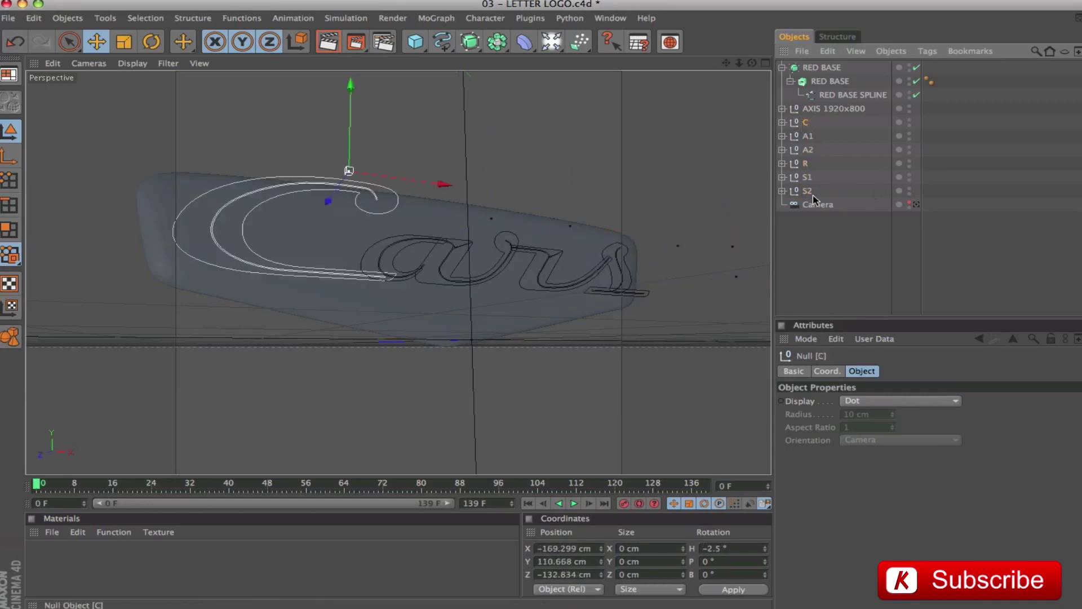
left_click(910, 135)
left_click_drag(911, 141, 912, 189)
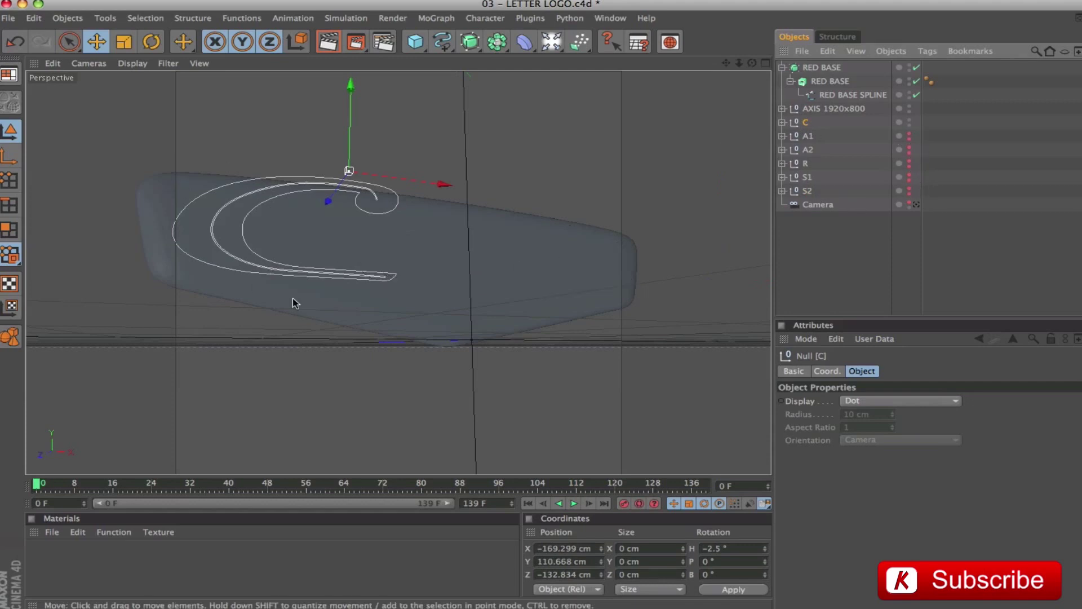
Project the points of the Co spline in group C onto the red base, using the XY Plane mode
left_click(781, 123)
left_click(814, 137)
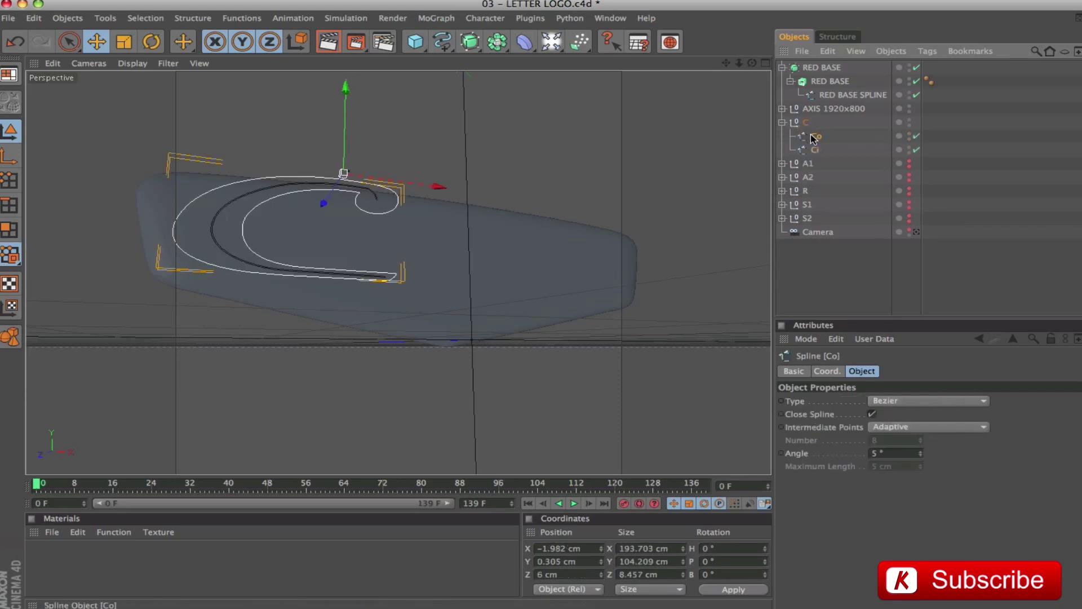
left_click(9, 181)
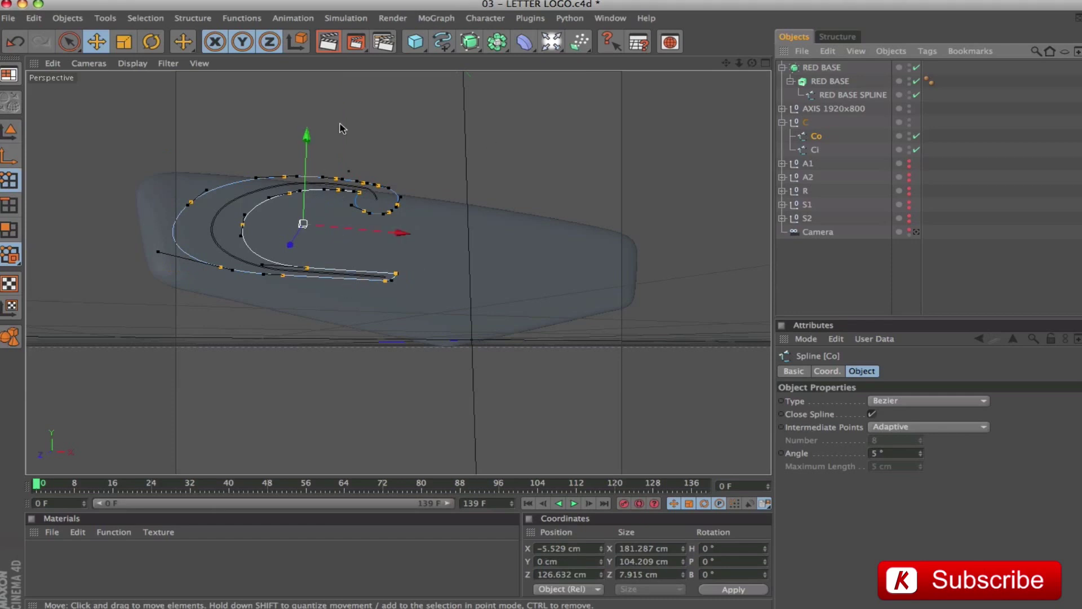
left_click(193, 18)
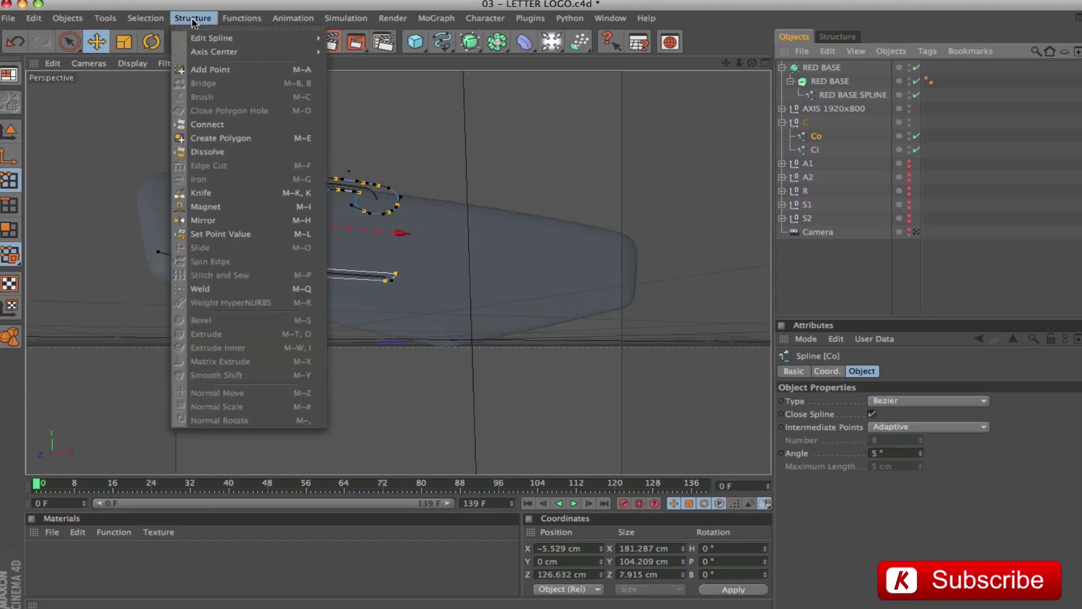
mouse_move(212, 38)
left_click(417, 292)
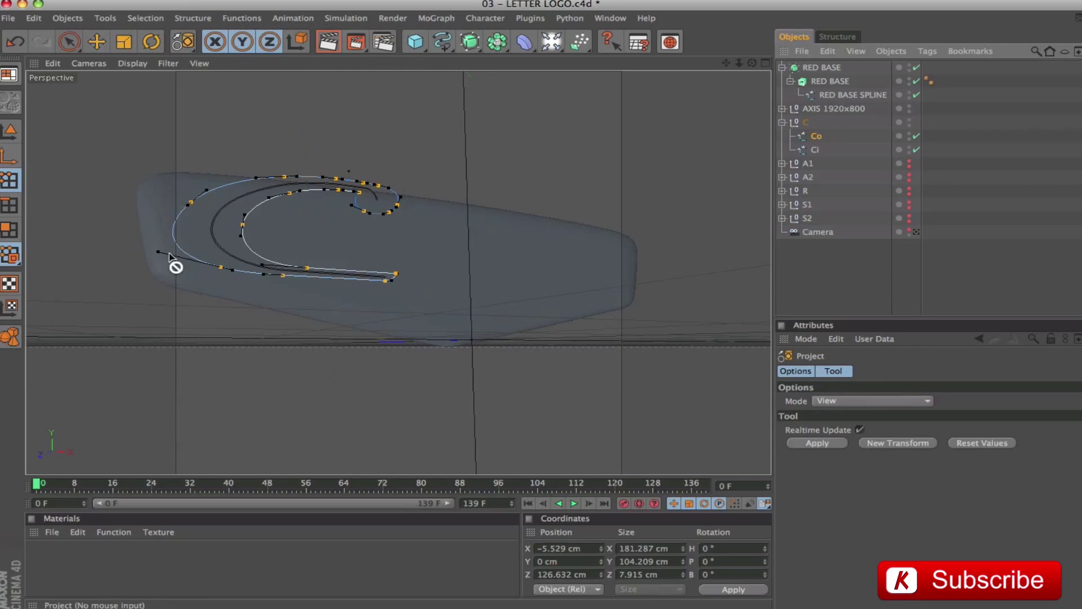
left_click_drag(518, 220, 555, 242, "alt")
left_click_drag(445, 219, 141, 267, "alt")
left_click_drag(315, 267, 376, 222, "alt")
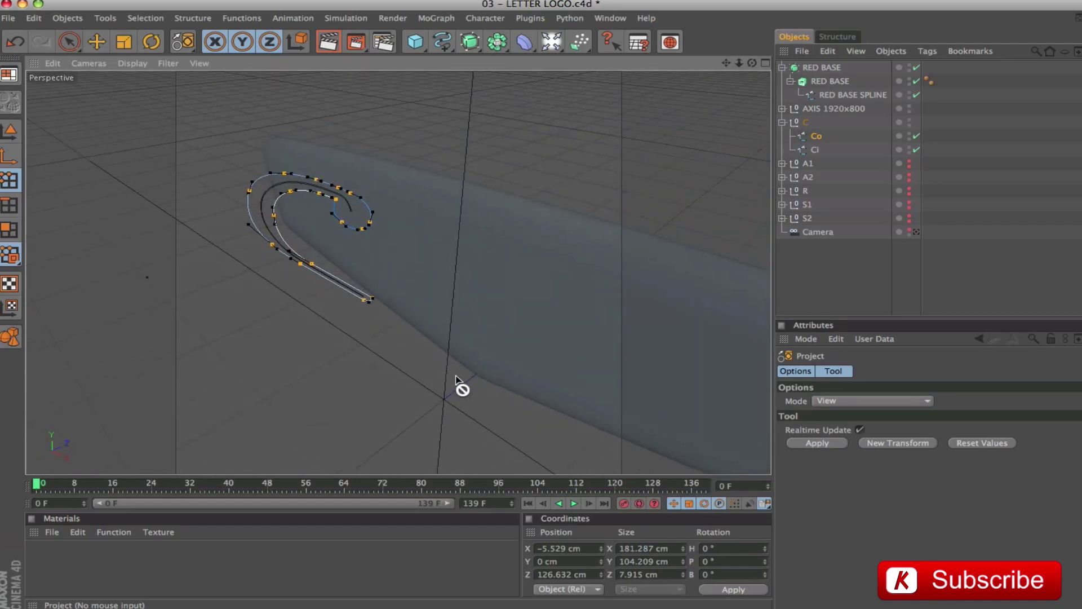
left_click(851, 401)
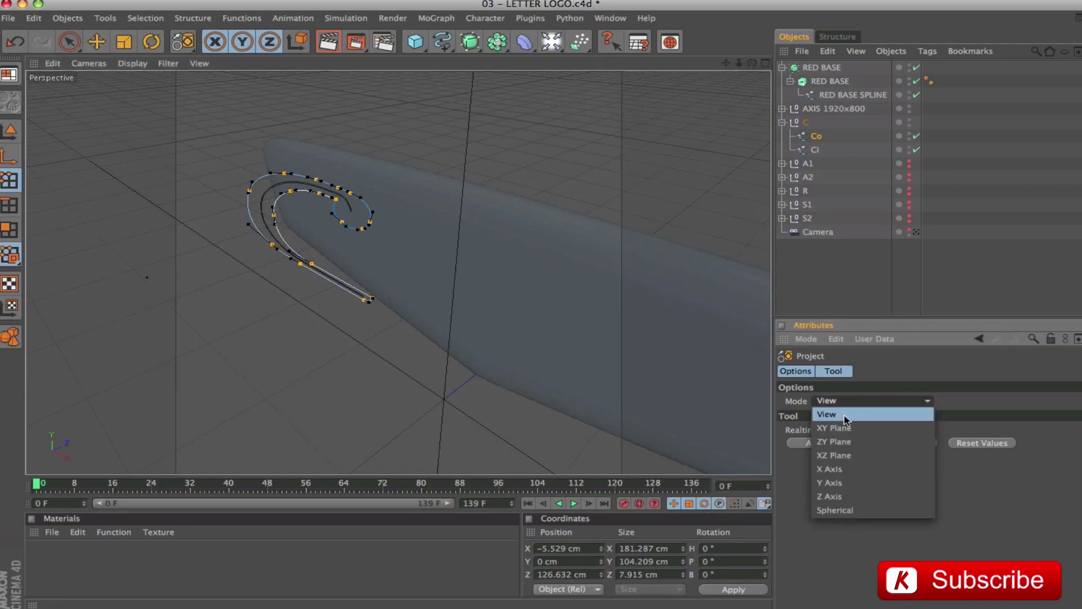
left_click(848, 428)
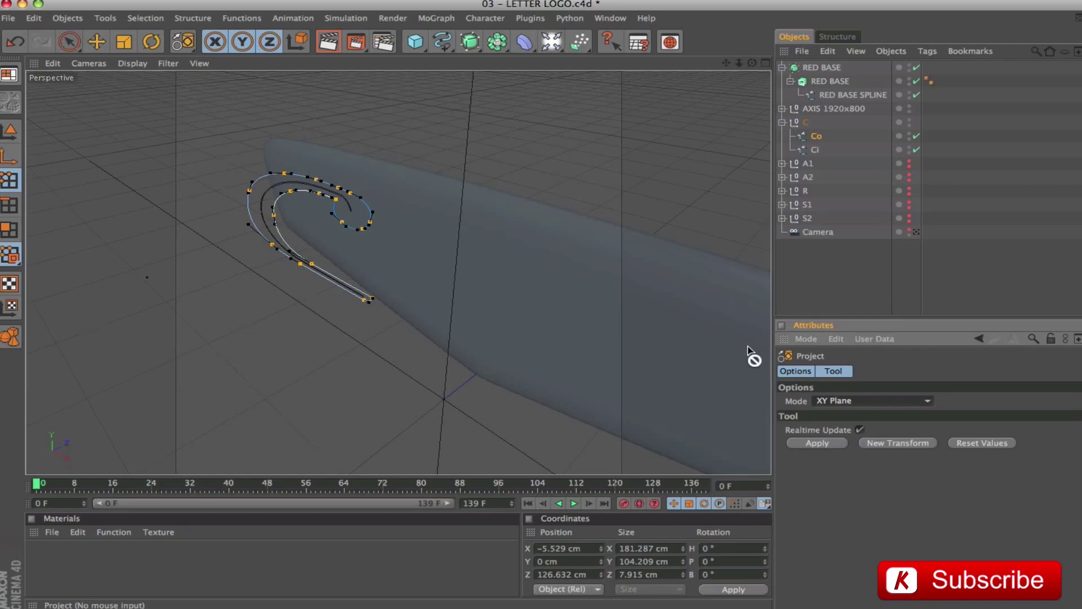
left_click(823, 443)
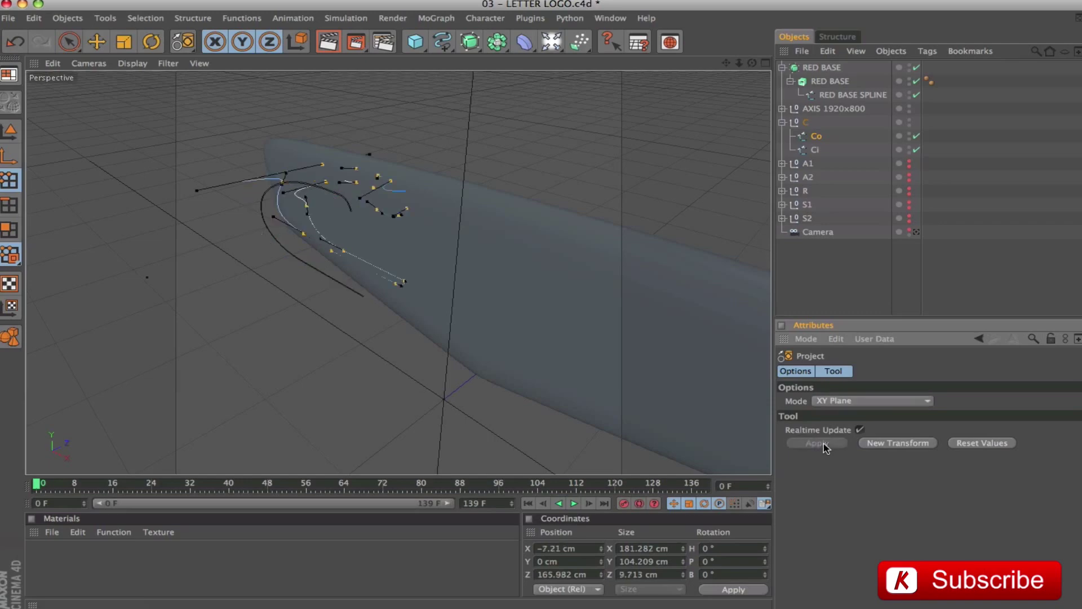
Set the End cap of the RED BASE extrude object to None so the base is open at the back
left_click_drag(485, 169, 662, 83, "alt")
left_click_drag(728, 63, 560, 227)
right_click_drag(473, 232, 558, 232, "alt")
mouse_move(473, 231)
left_mouse_down("alt")
mouse_move(496, 209)
mouse_move(456, 231)
mouse_move(467, 221)
left_mouse_up("alt")
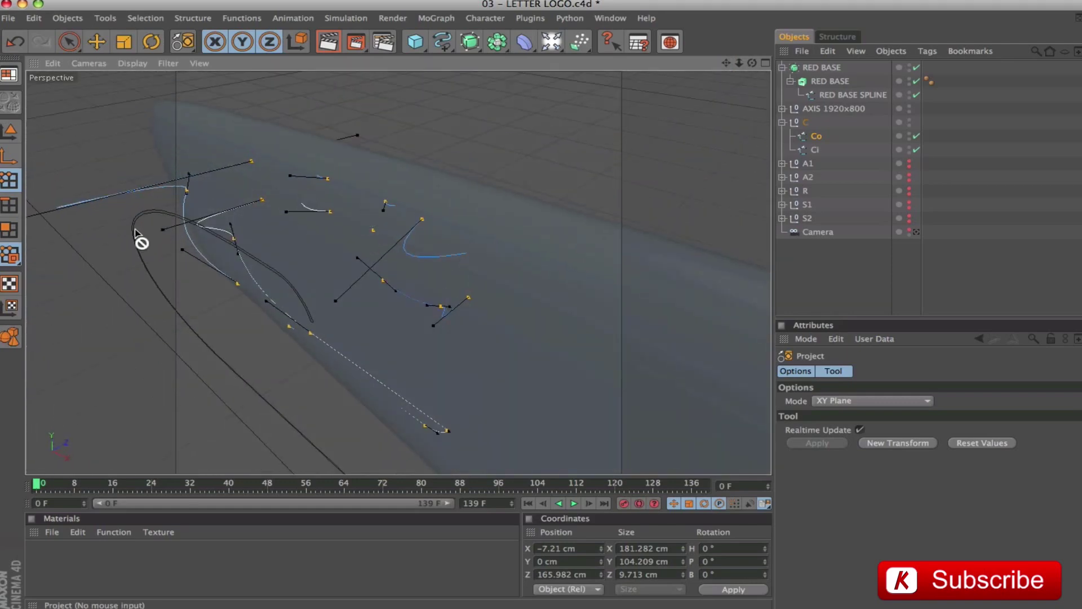
left_click_drag(427, 304, 407, 265, "alt")
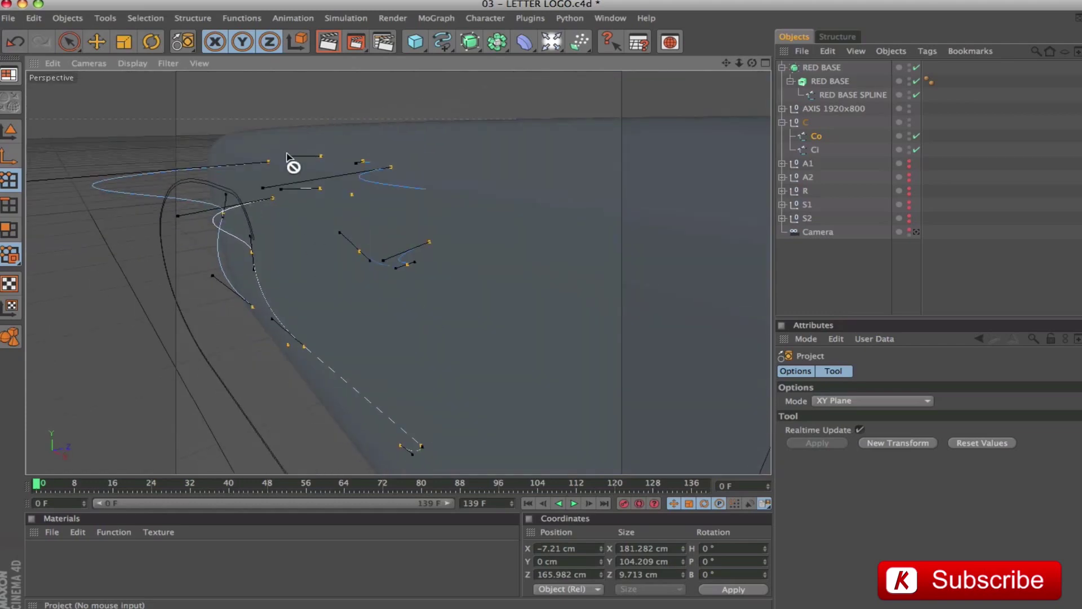
left_click_drag(335, 315, 321, 317, "alt")
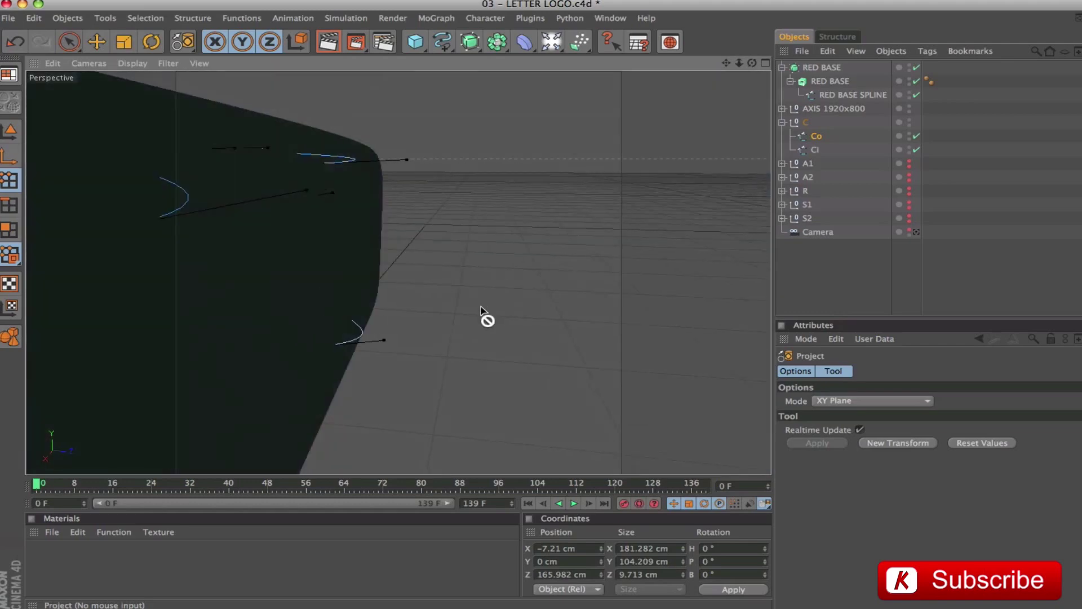
left_click(830, 81)
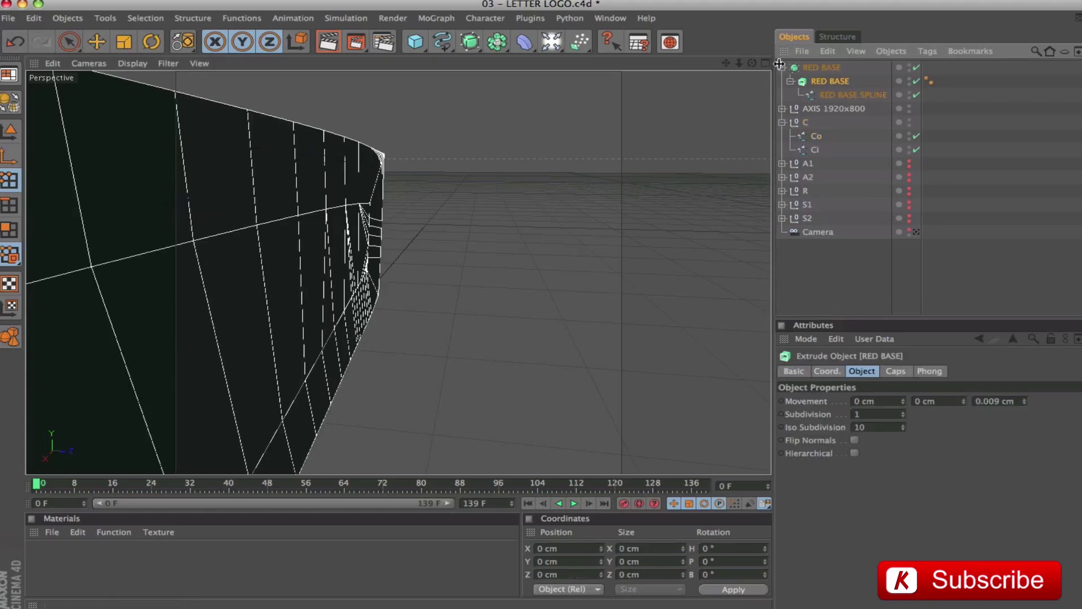
left_click(896, 371)
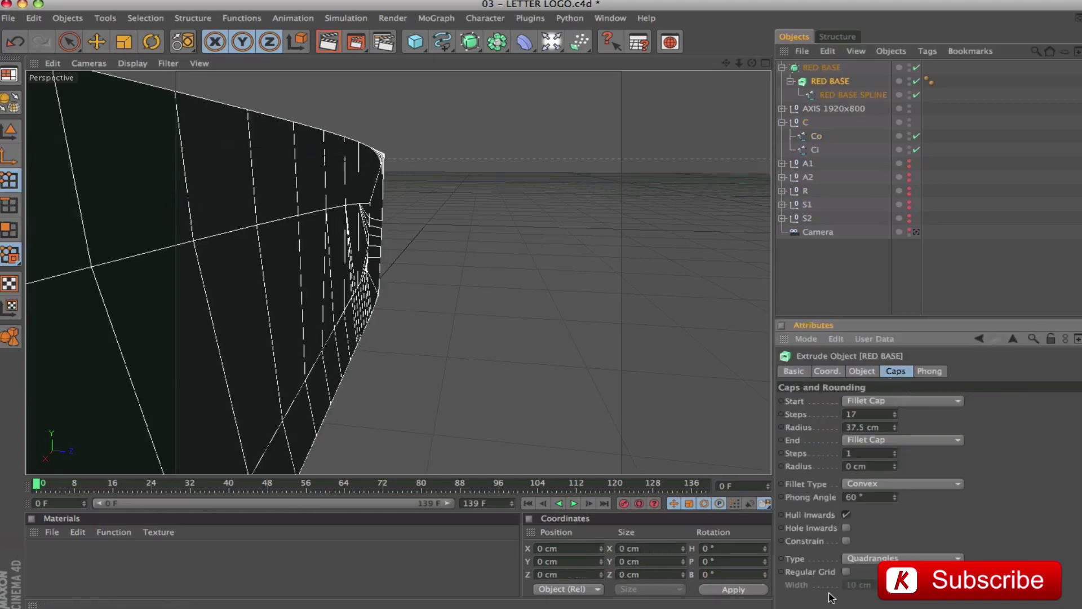
left_click(870, 441)
left_click(868, 451)
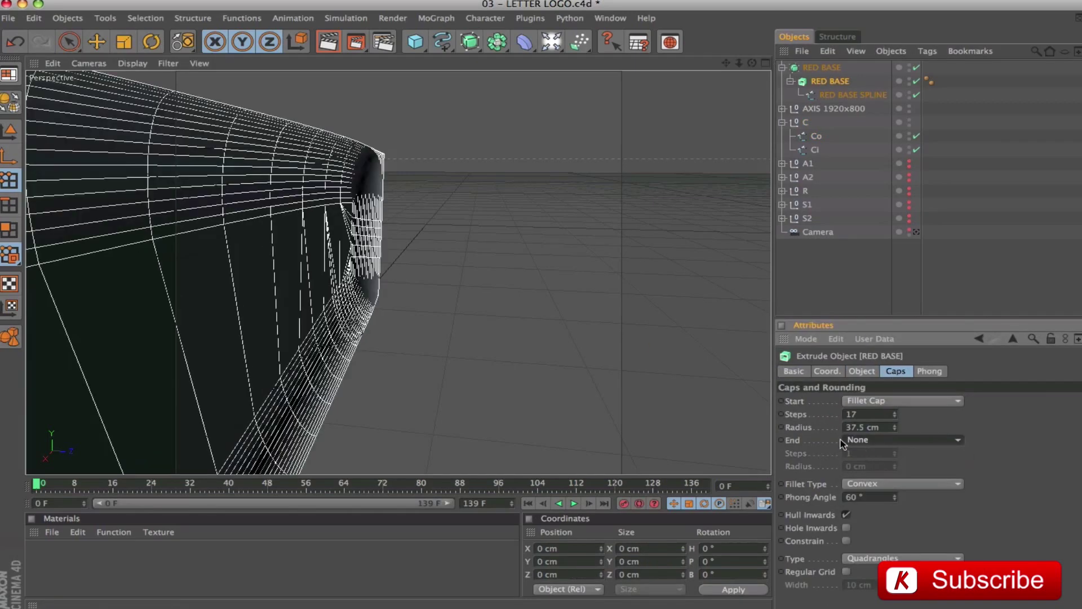
Reselect the Co spline and examine its projected points and tangents from inside the base and from its side
scroll(518, 259, "up", 3)
scroll(507, 249, "up", 3)
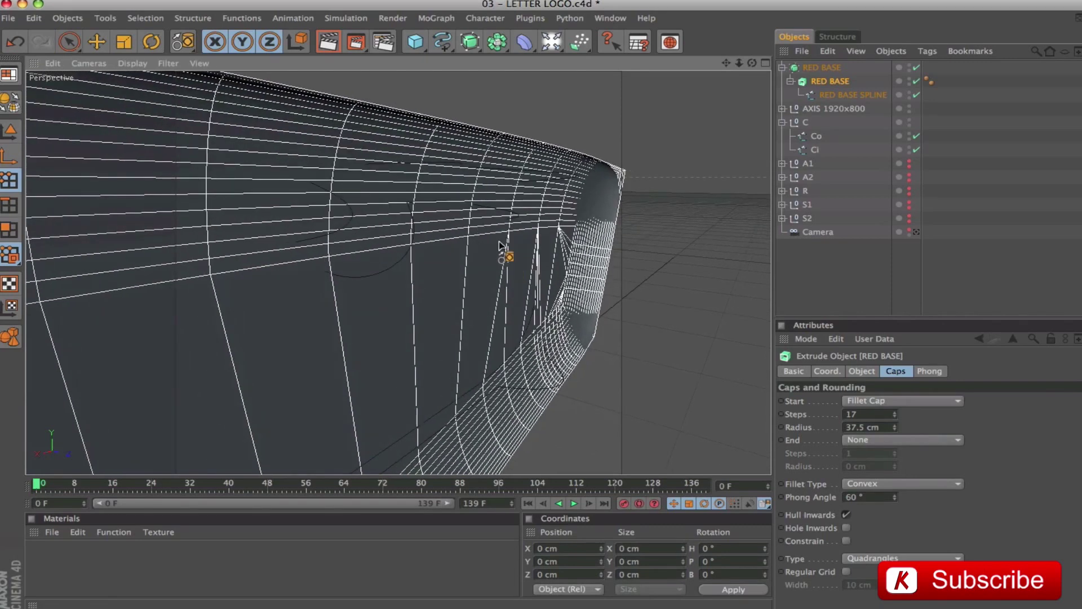
left_click_drag(812, 137, 640, 234)
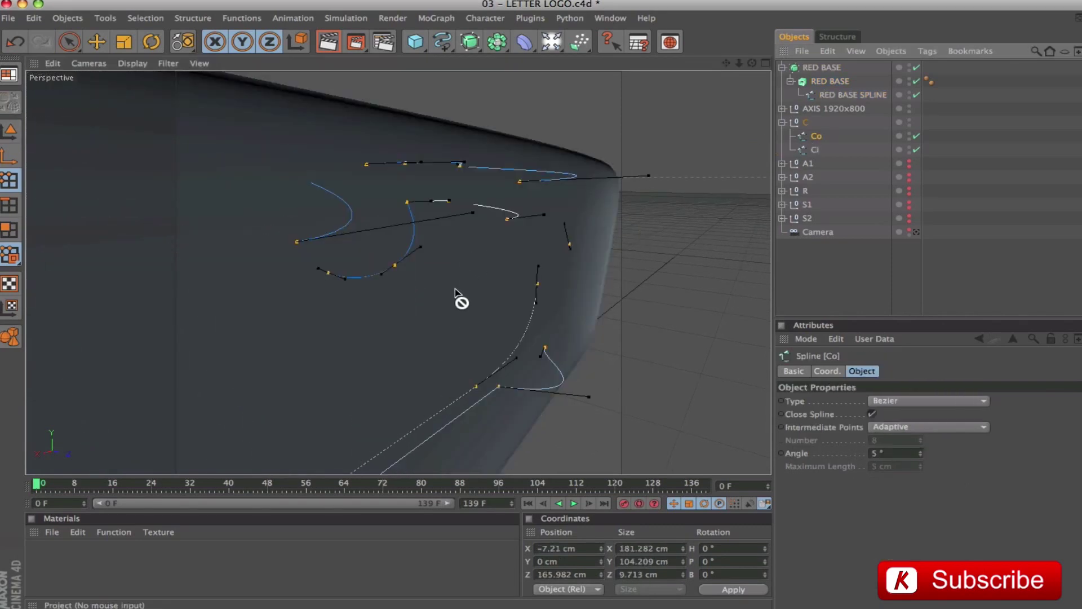
left_click_drag(453, 333, 331, 395, "alt")
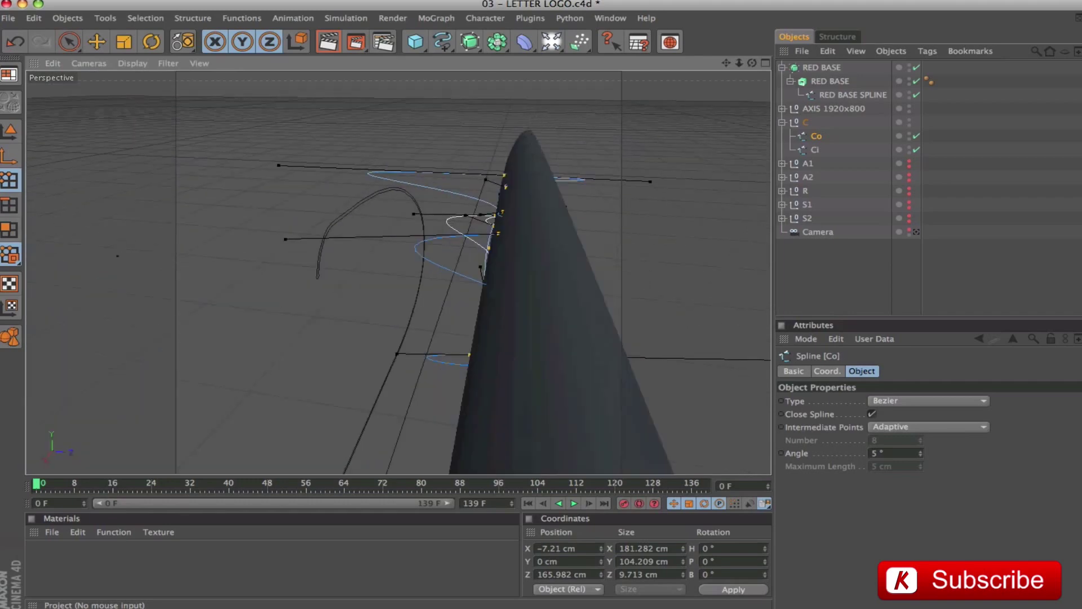
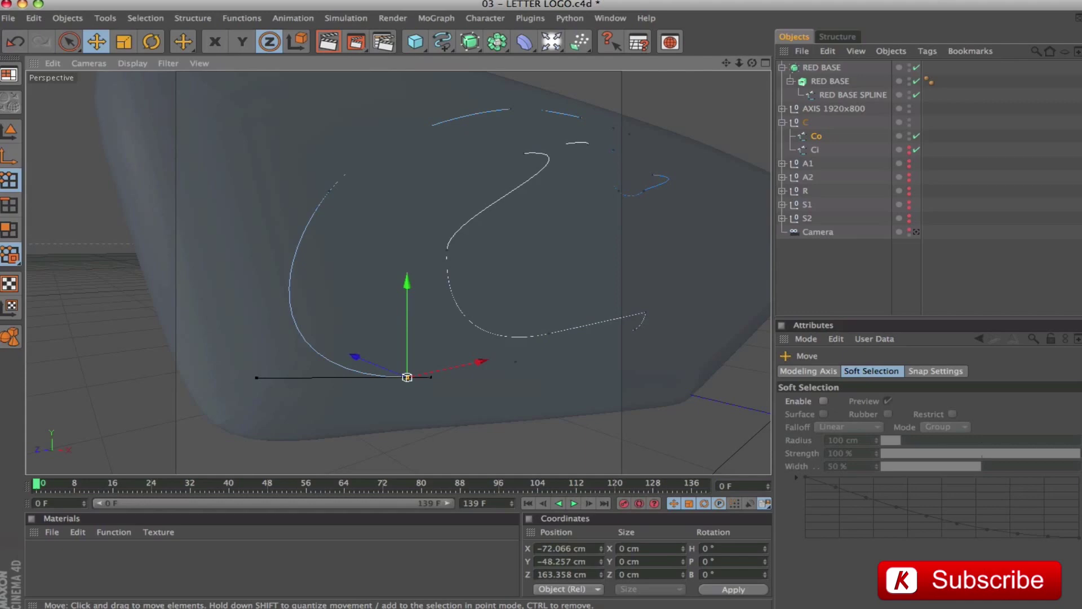
Adjust the tangent handles along Z at the inner-curve and lower-edge points of the Co spline so the curve follows the base surface
left_click_drag(477, 234, 451, 242, "alt")
left_click(453, 250)
left_click_drag(563, 218, 606, 236, "alt")
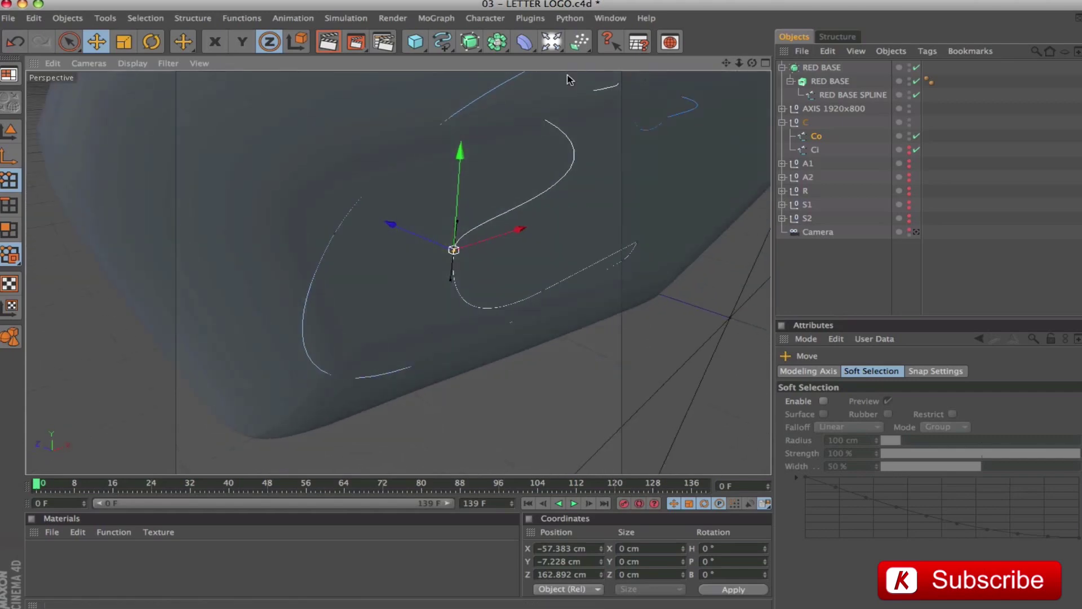
left_click(544, 119)
left_click_drag(633, 168, 561, 105)
left_click_drag(462, 276, 526, 245, "alt")
left_click(540, 364)
left_click_drag(478, 294, 344, 332, "alt")
left_click_drag(484, 357, 383, 426, "alt")
left_click_drag(670, 370, 580, 355)
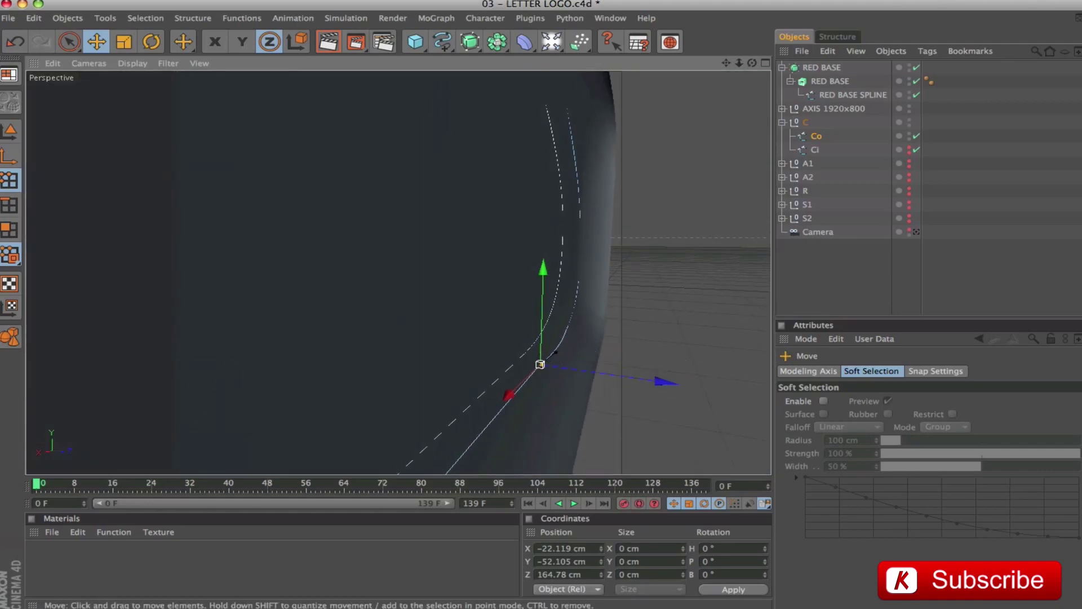
Adjust the tangent handles along Z at the upper and outer-curve points of the Co spline so the outer edge follows the base surface
left_click_drag(680, 278, 583, 249, "alt")
left_click(507, 161)
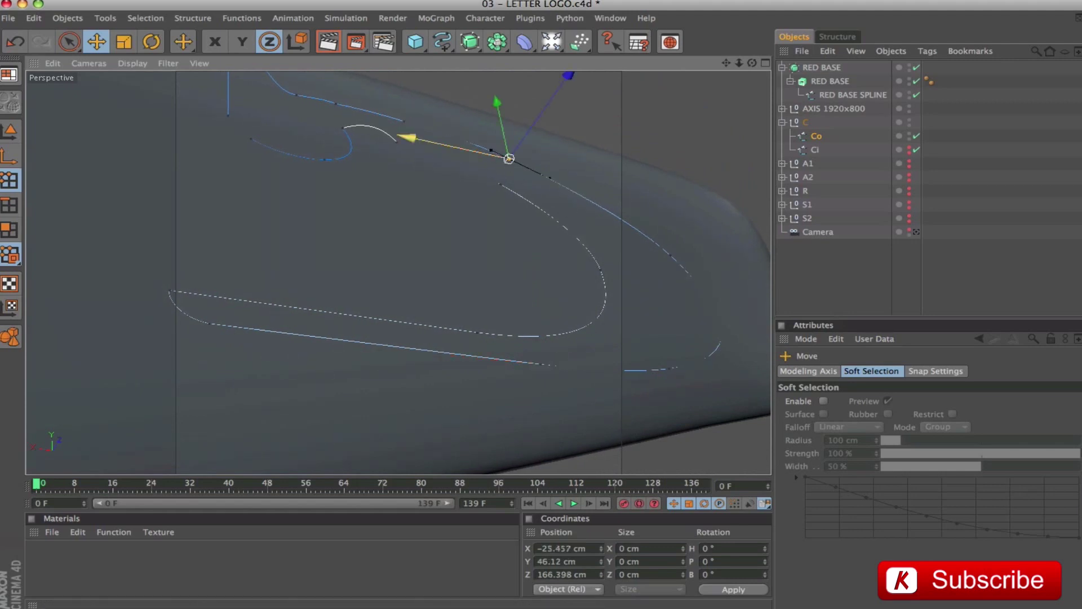
left_click(669, 256)
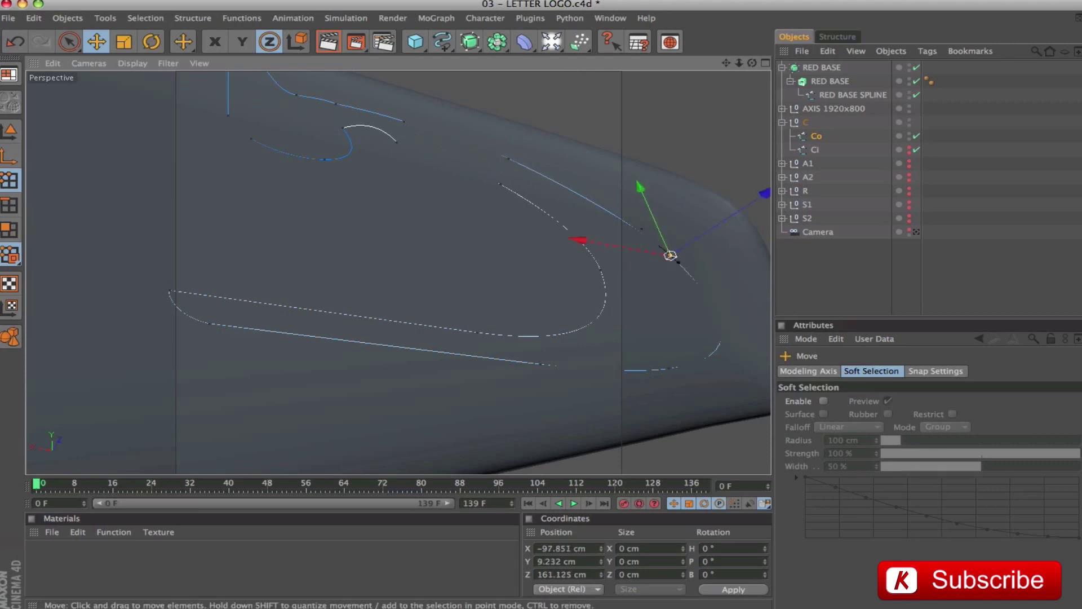
left_click(670, 369)
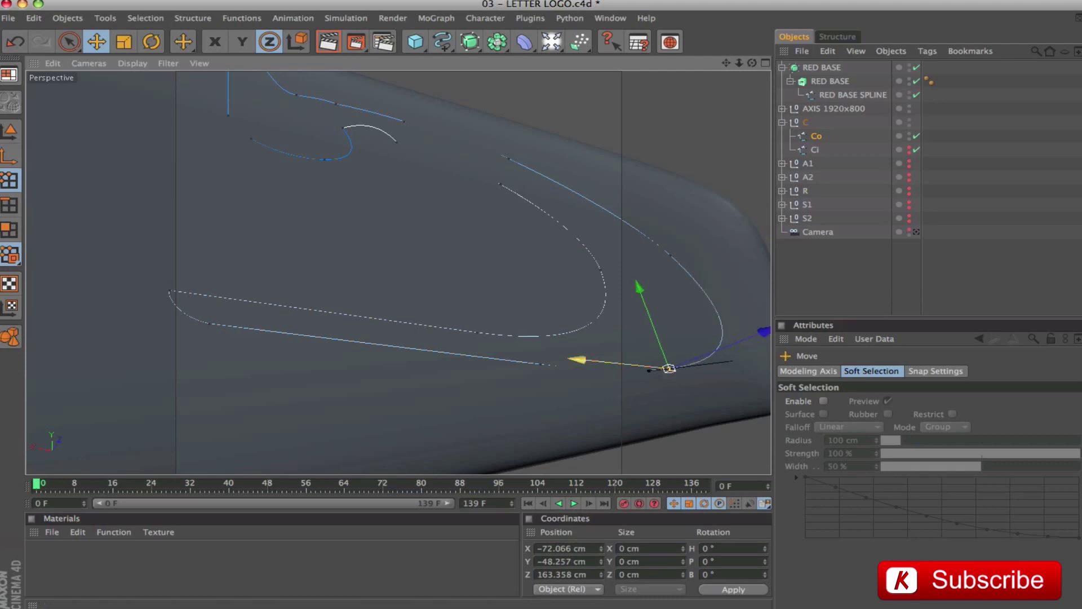
left_click(404, 123)
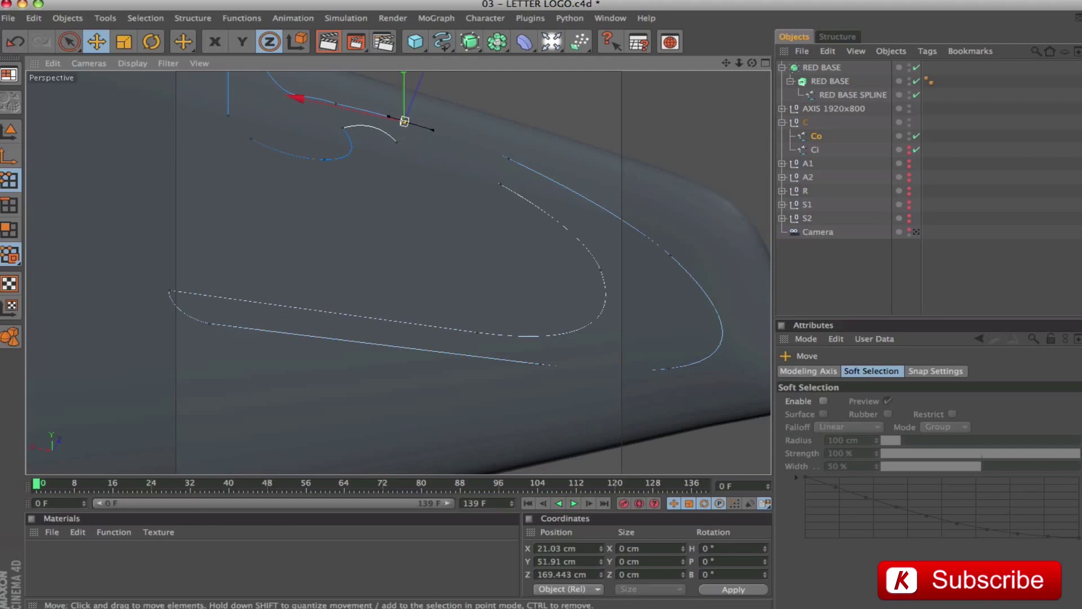
Adjust the tangent handles along Z at the inner points of the Co spline where the curve meets the hook
left_click_drag(404, 122, 397, 142)
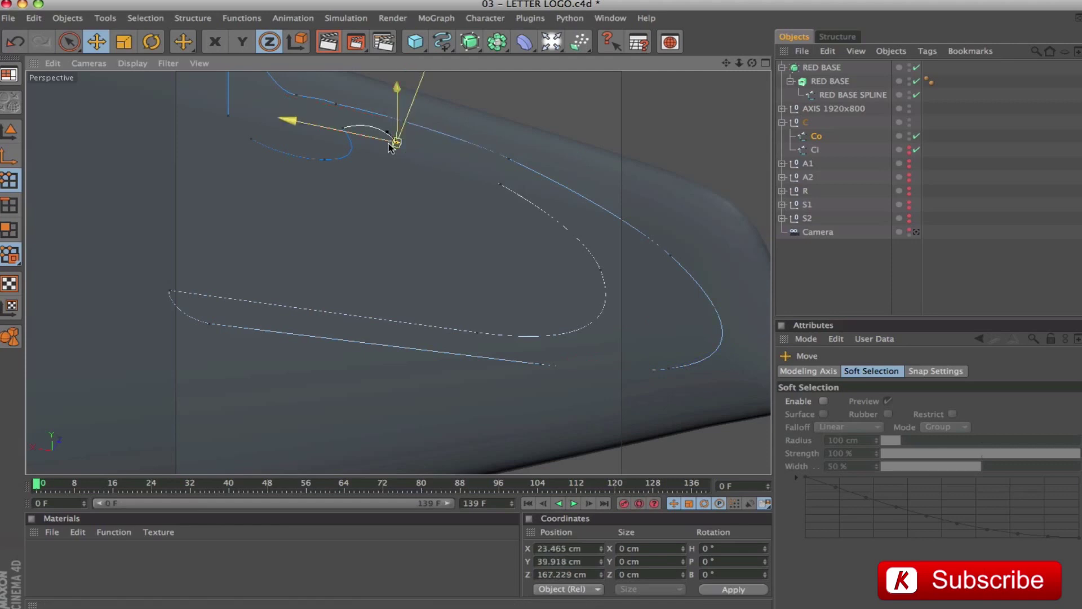
left_click_drag(386, 137, 385, 139)
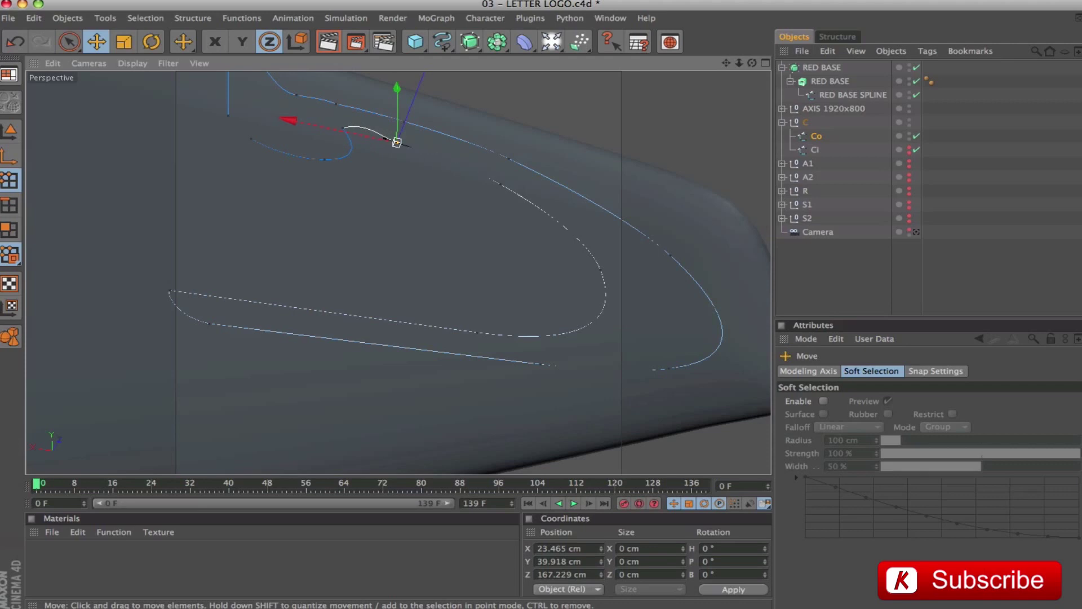
left_click(342, 128)
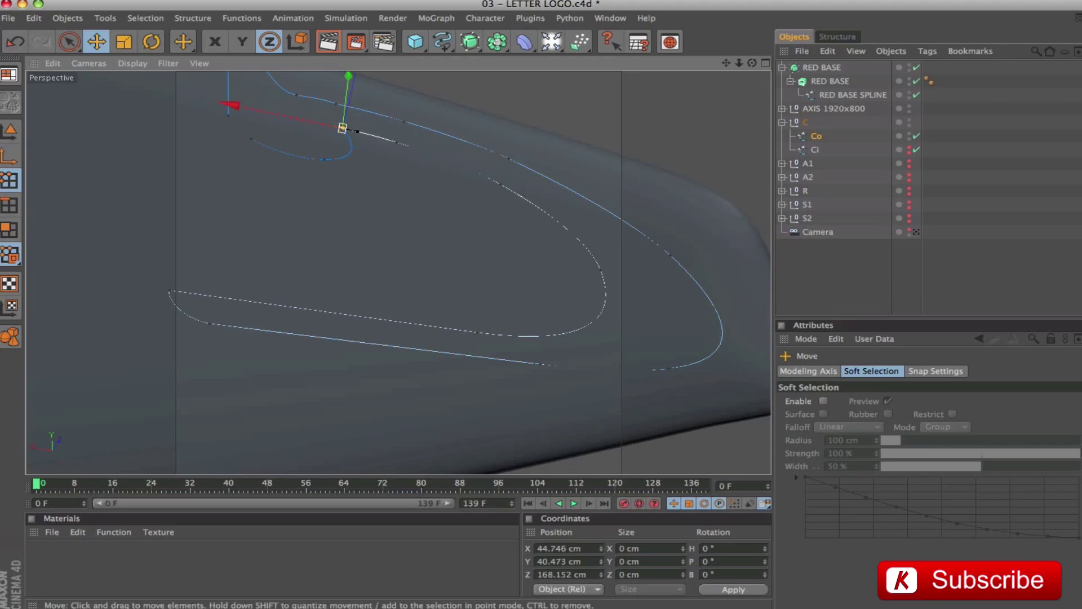
left_click_drag(369, 134, 384, 206, "alt")
left_click(349, 177)
Adjust the tangent handles along Z at the points around the Co spline's rounded hook to match the base surface
right_click_drag(362, 209, 412, 210, "alt")
left_click_drag(726, 63, 726, 113)
middle_click_drag(282, 113, 364, 278, "alt")
left_click_drag(364, 278, 141, 268, "alt")
left_click(563, 237)
left_click_drag(529, 270, 531, 269)
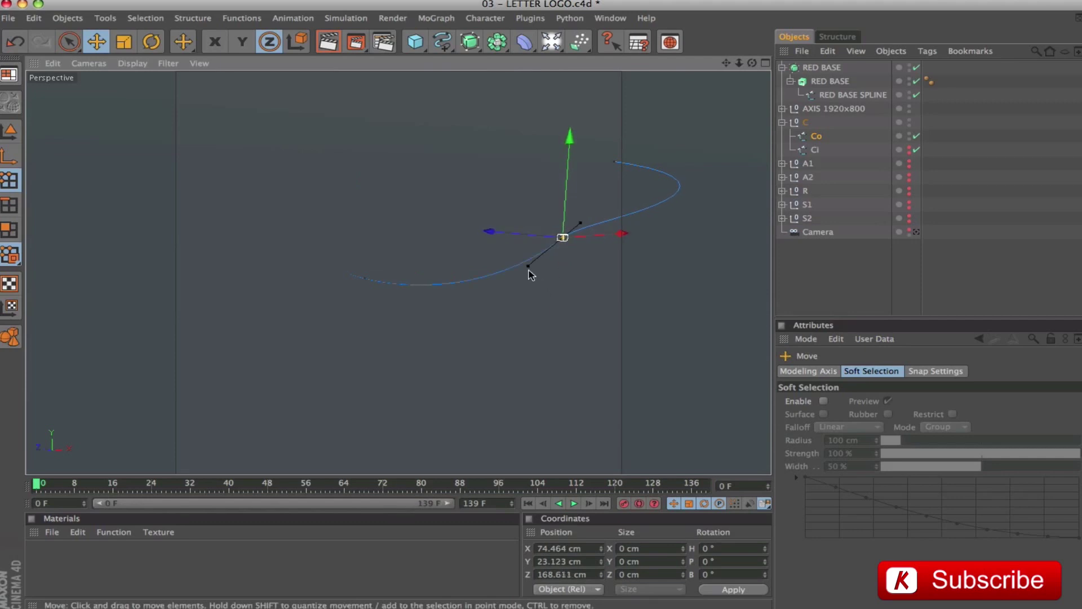
left_click(615, 164)
left_click_drag(748, 179, 610, 184)
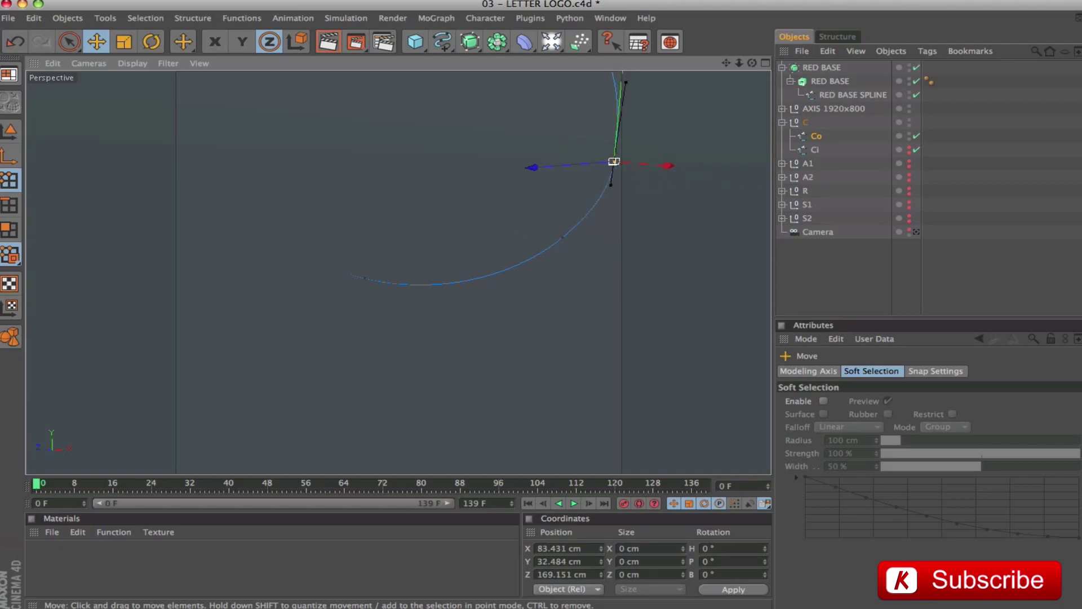
right_click_drag(725, 197, 648, 198, "alt")
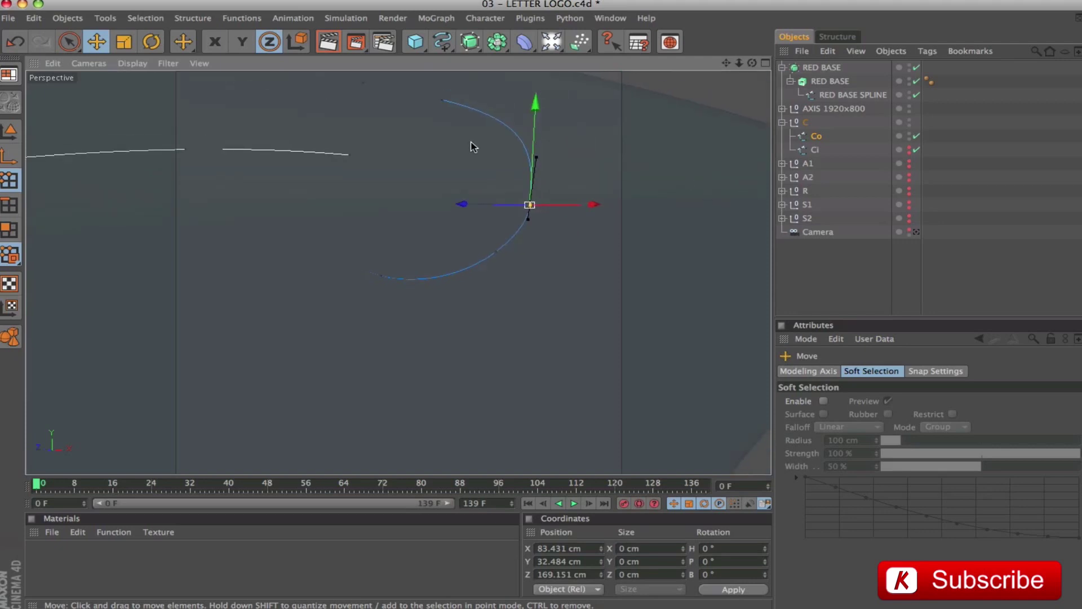
Examine the remaining points at the hook and lower tip of the Co spline from inside and outside the base
left_click(442, 100)
left_click_drag(487, 148, 362, 203, "alt")
left_click(388, 136)
left_click(387, 218)
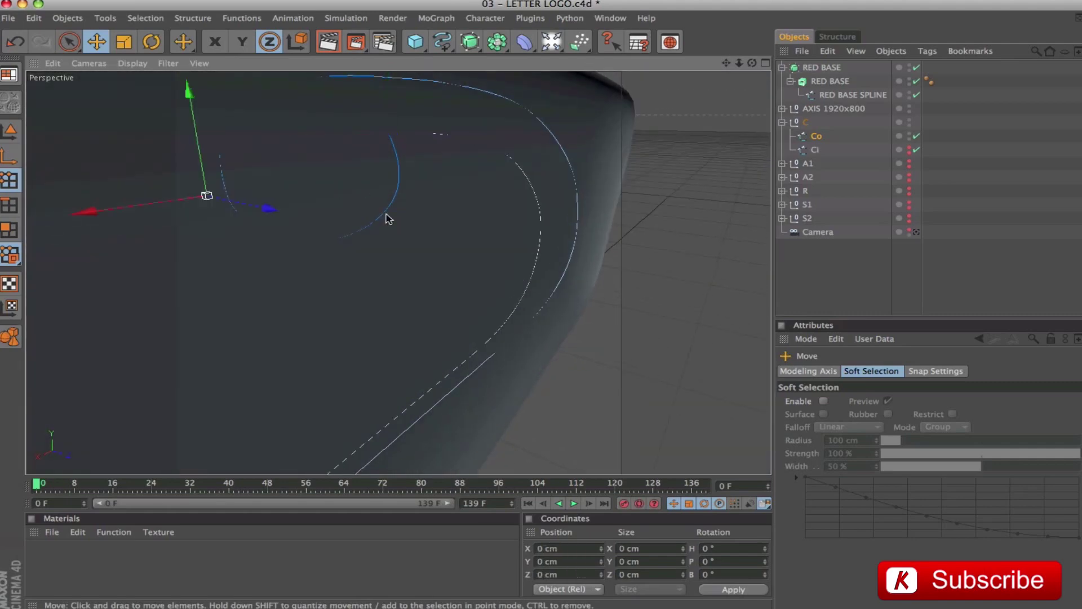
left_click_drag(468, 161, 492, 210, "alt")
left_click(441, 314)
left_click_drag(474, 323, 488, 219, "alt")
scroll(488, 219, "down", 5)
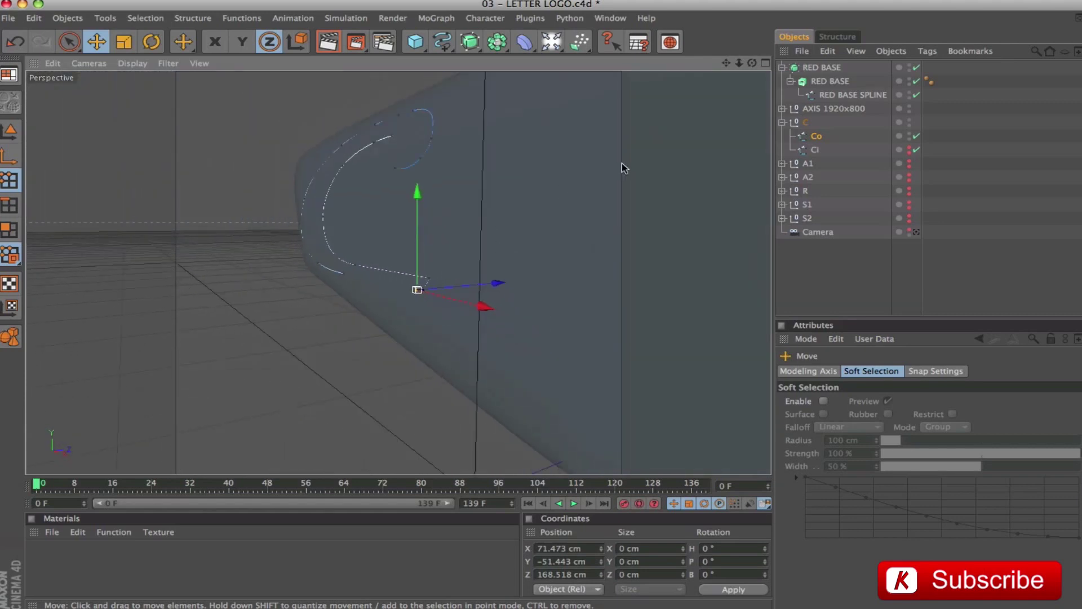
Frame the Co spline on the base, return from point editing to the whole object and save the project
key("s")
left_click_drag(726, 62, 757, 123)
left_click_drag(570, 219, 411, 294, "alt")
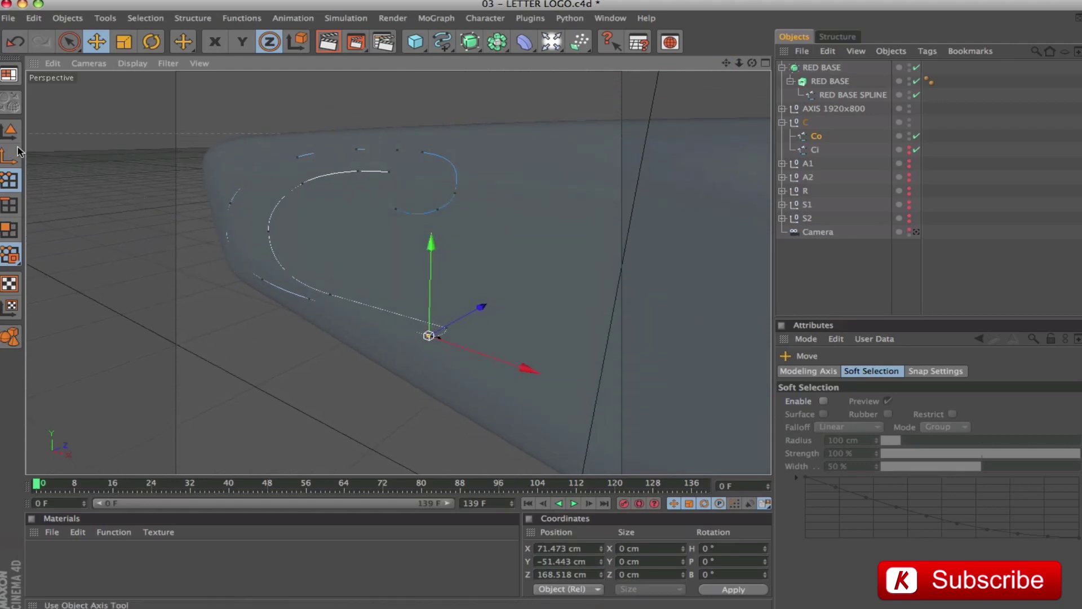
left_click(10, 130)
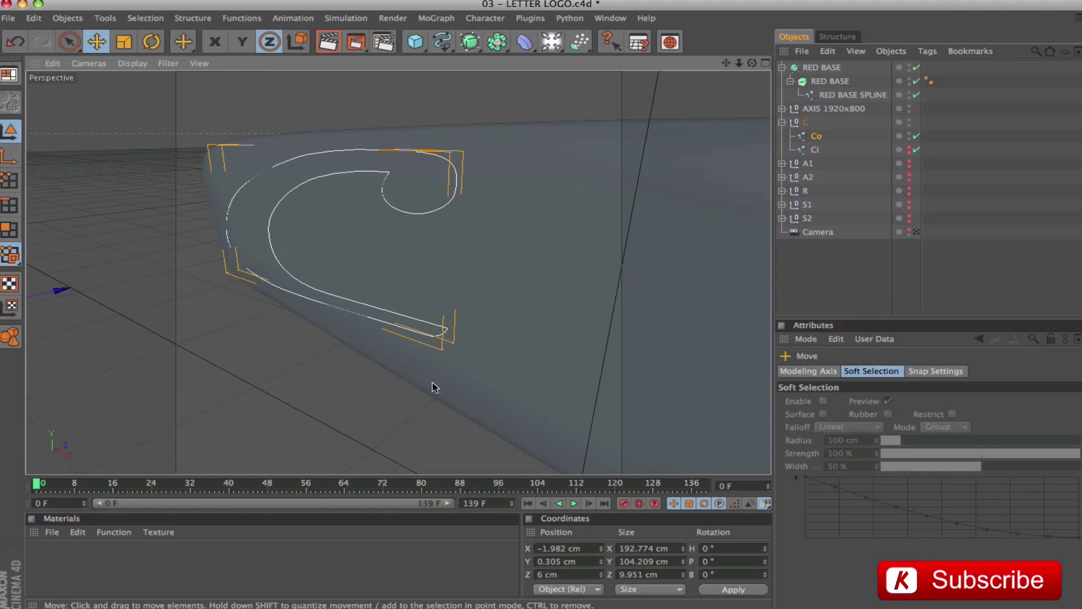
key("super+s")
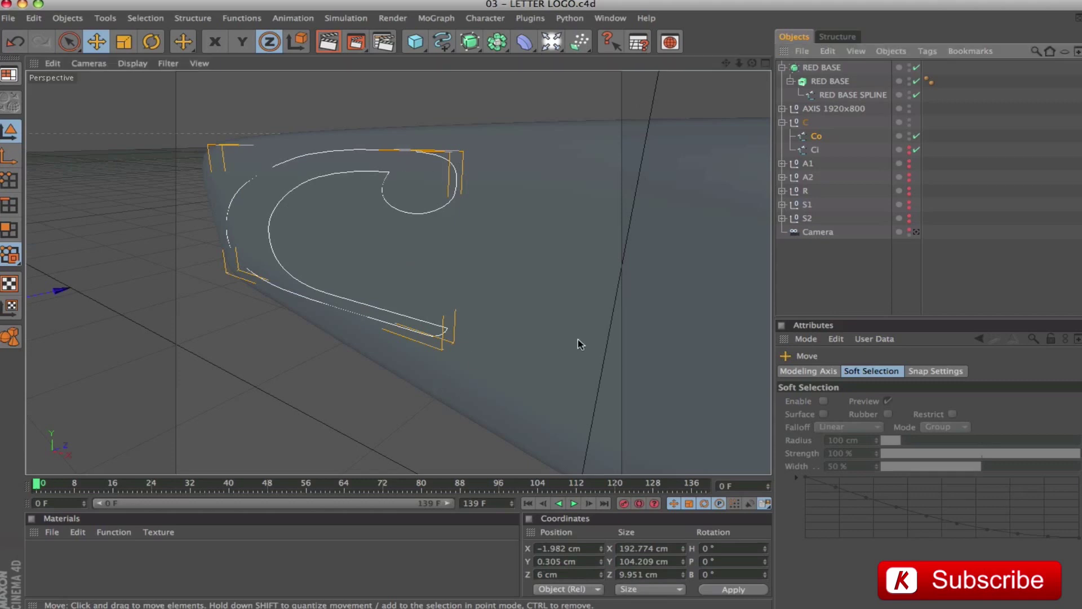
Hide the Co spline, show the Ci spline and open the Ci spline's points for editing
left_click(909, 135)
left_click(909, 149)
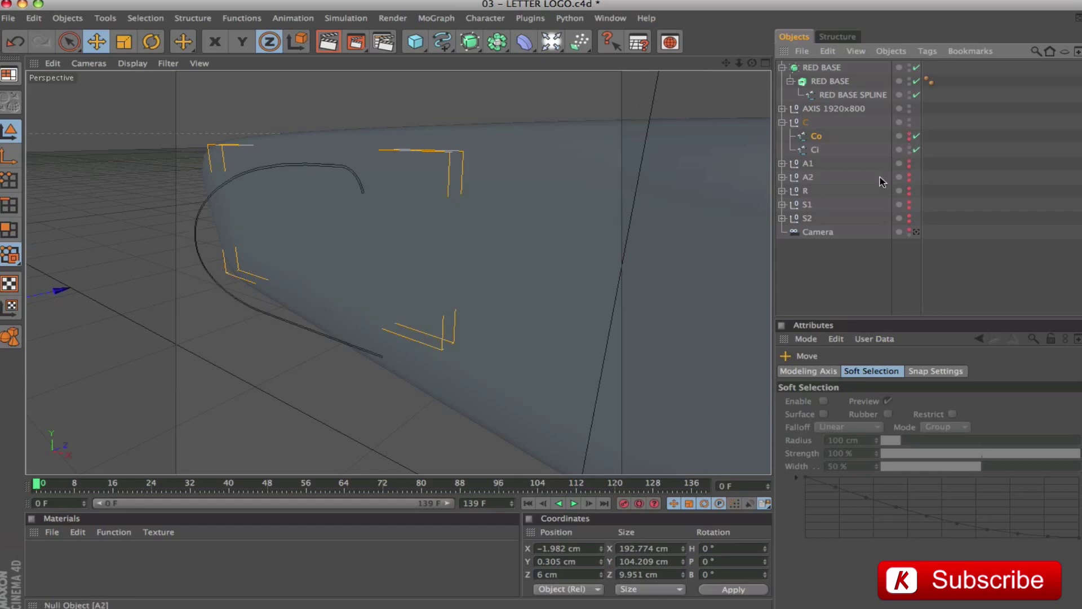
left_click(811, 150)
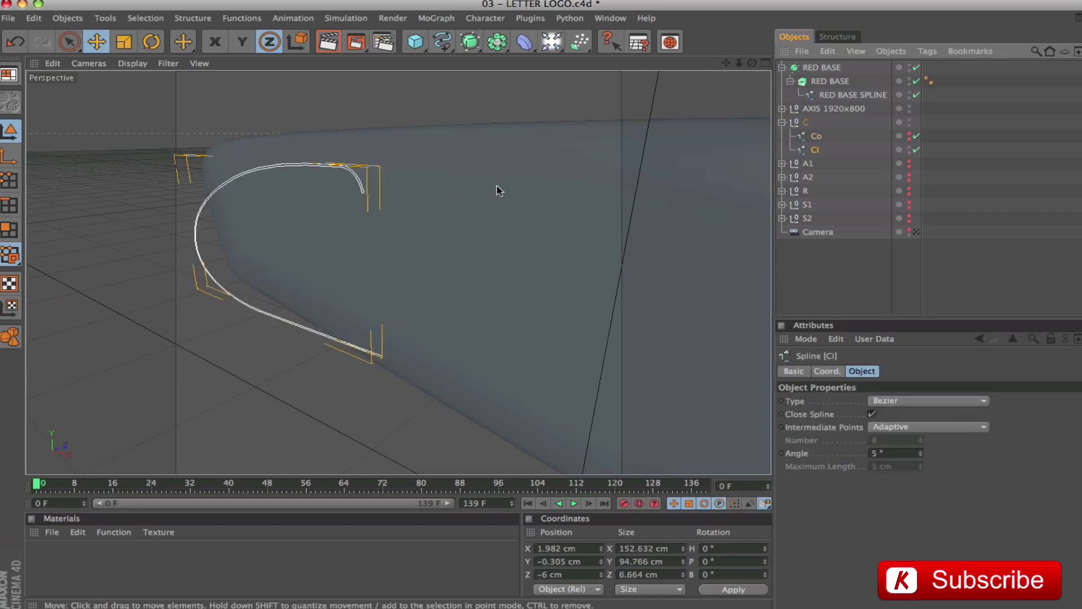
left_click(5, 179)
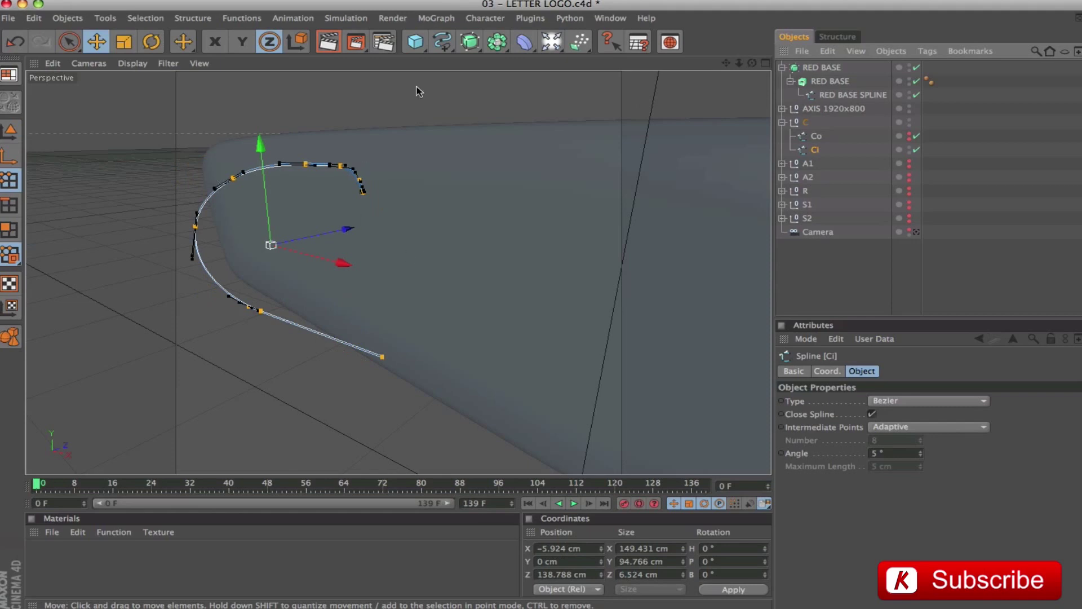
Project the points of the Ci spline onto the red base using the XY Plane mode and save the project
left_click(195, 19)
mouse_move(242, 37)
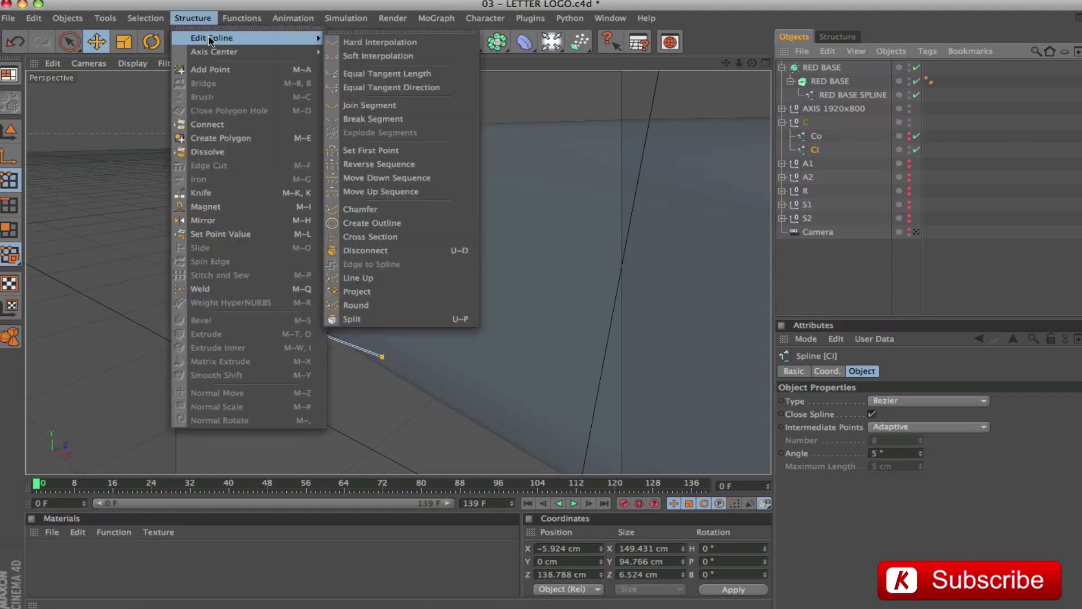
left_click(392, 293)
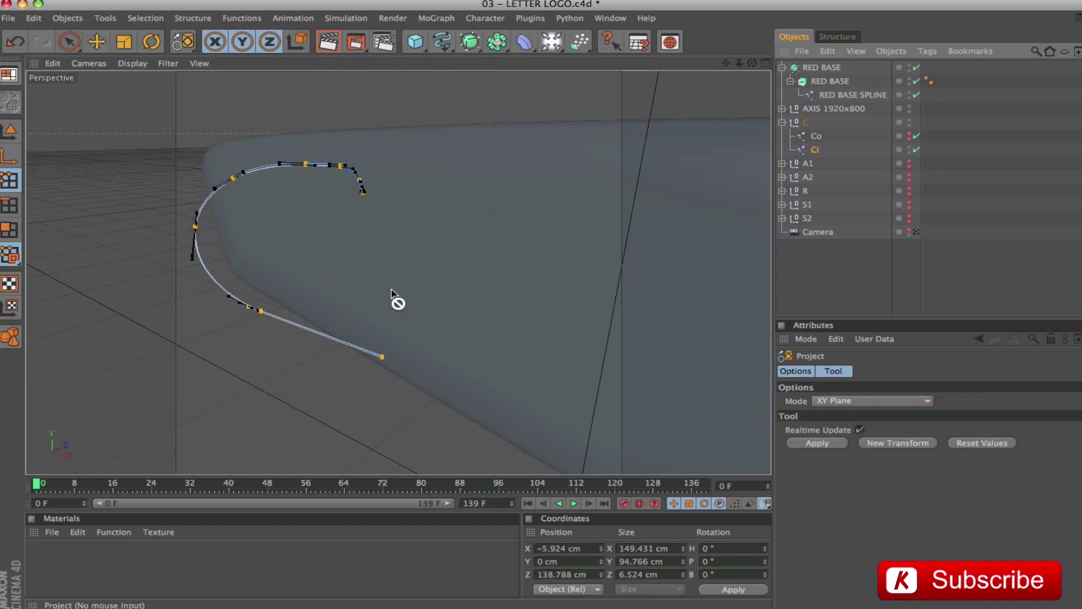
left_click(823, 443)
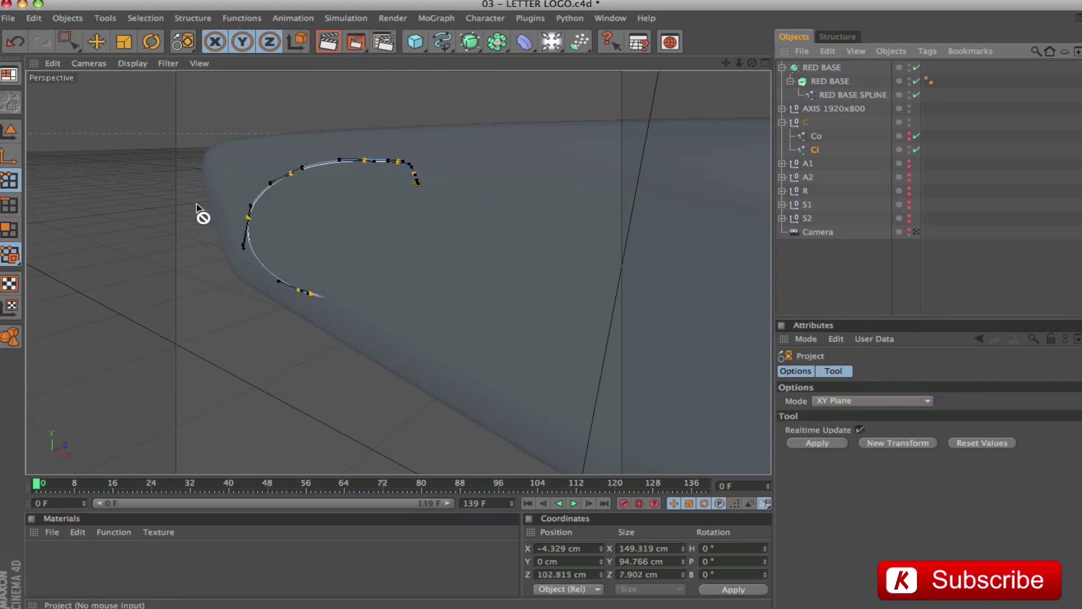
key("super+s")
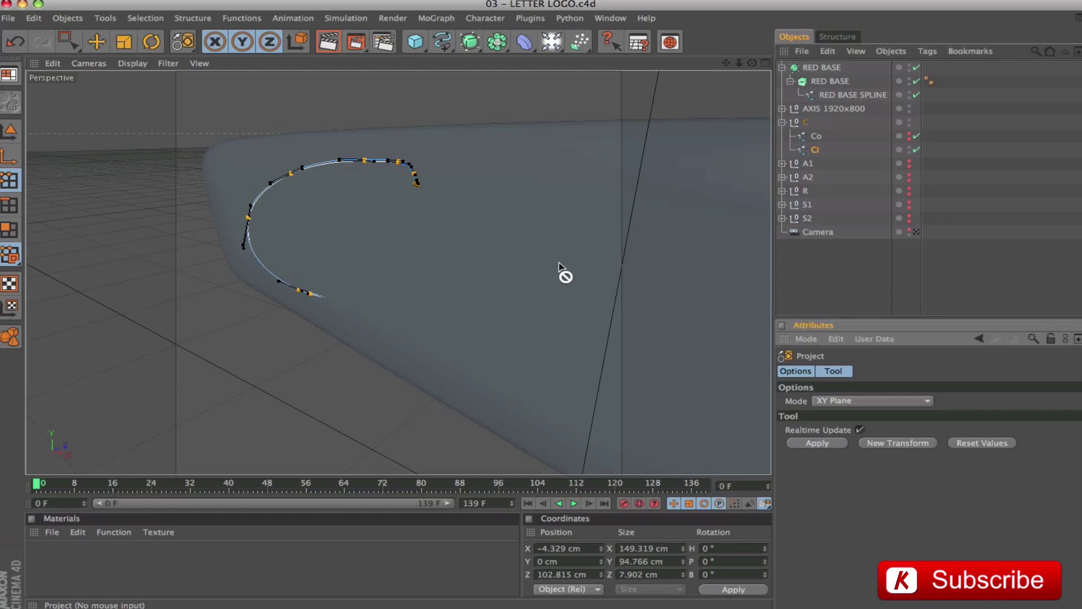
Examine the projected Ci spline and its lower-curve point from inside the base and from its side
left_click_drag(537, 262, 406, 243, "alt")
left_click_drag(389, 284, 438, 321, "alt")
right_click_drag(427, 317, 468, 316, "alt")
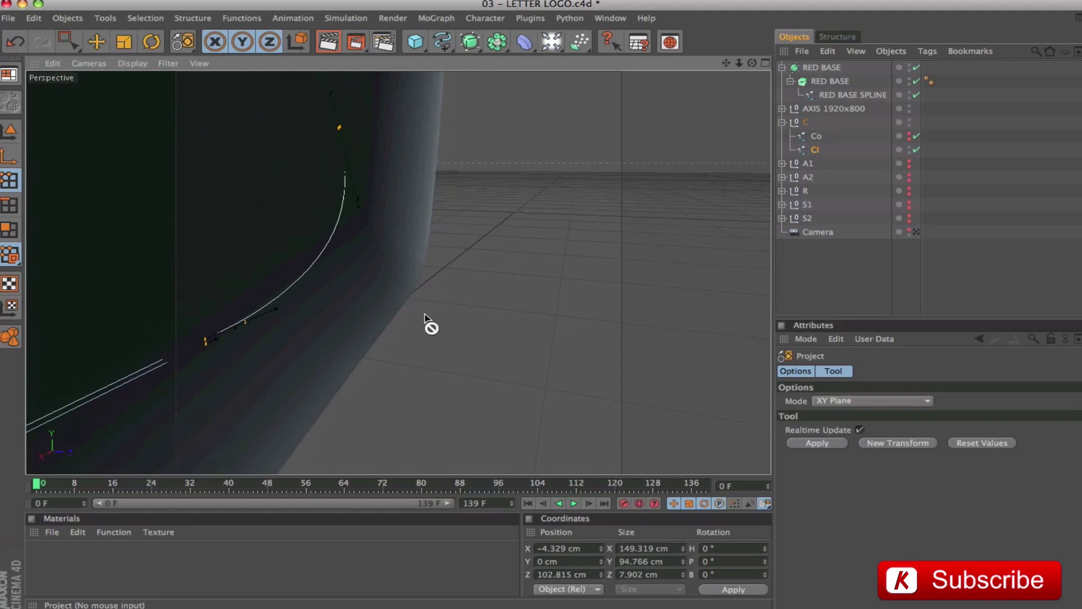
left_click_drag(318, 316, 280, 327, "alt")
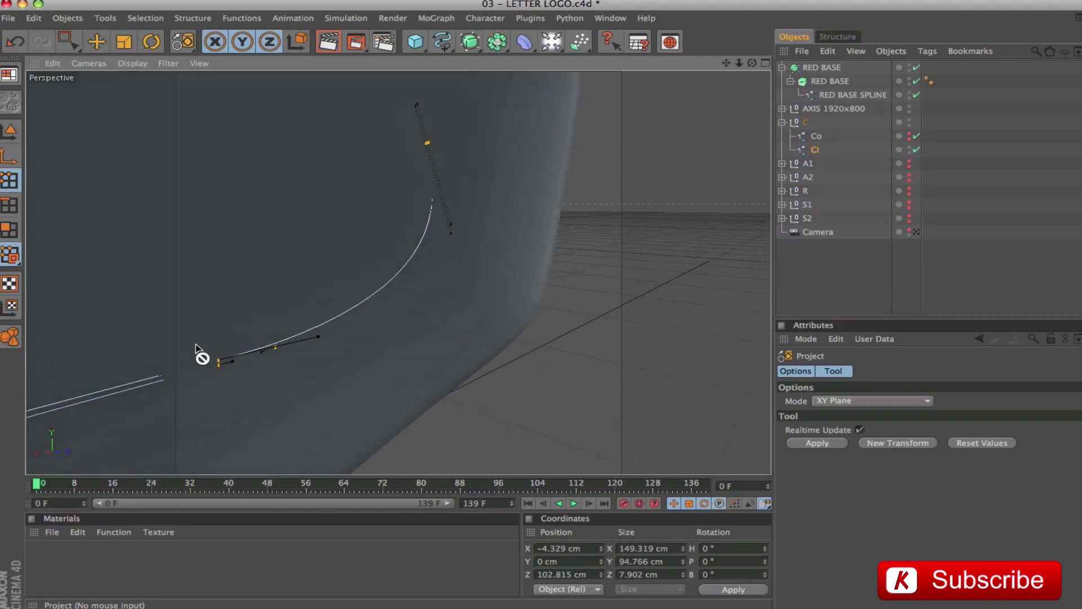
left_click(97, 42)
left_click(275, 349)
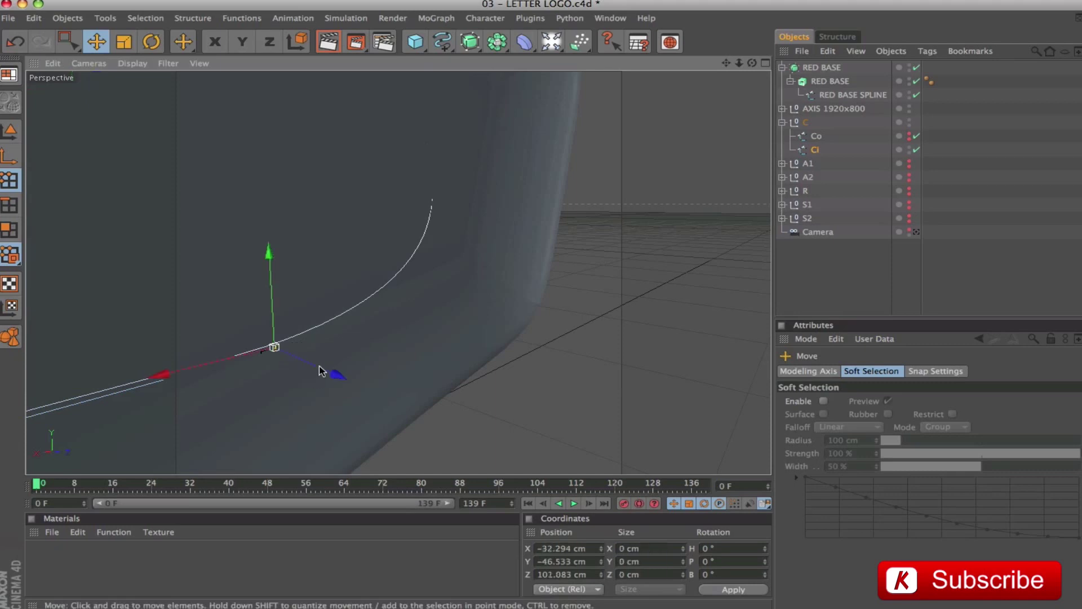
left_click_drag(417, 331, 631, 383, "alt")
left_click_drag(423, 331, 289, 373, "alt")
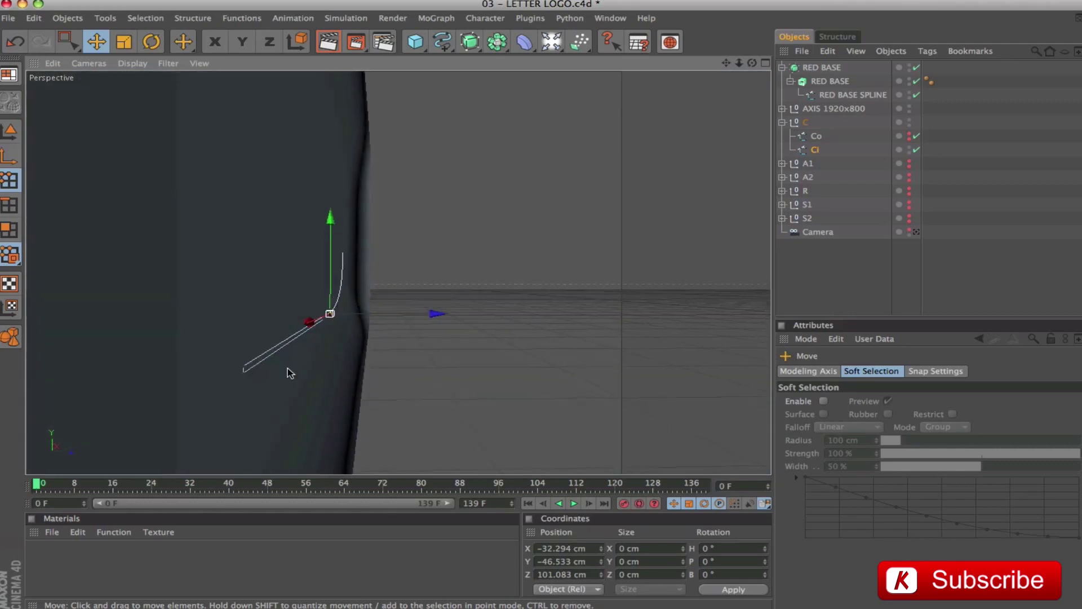
Select both end points at the lower tip of the Ci spline and move them along Z to about 105.3 cm
left_click(244, 372)
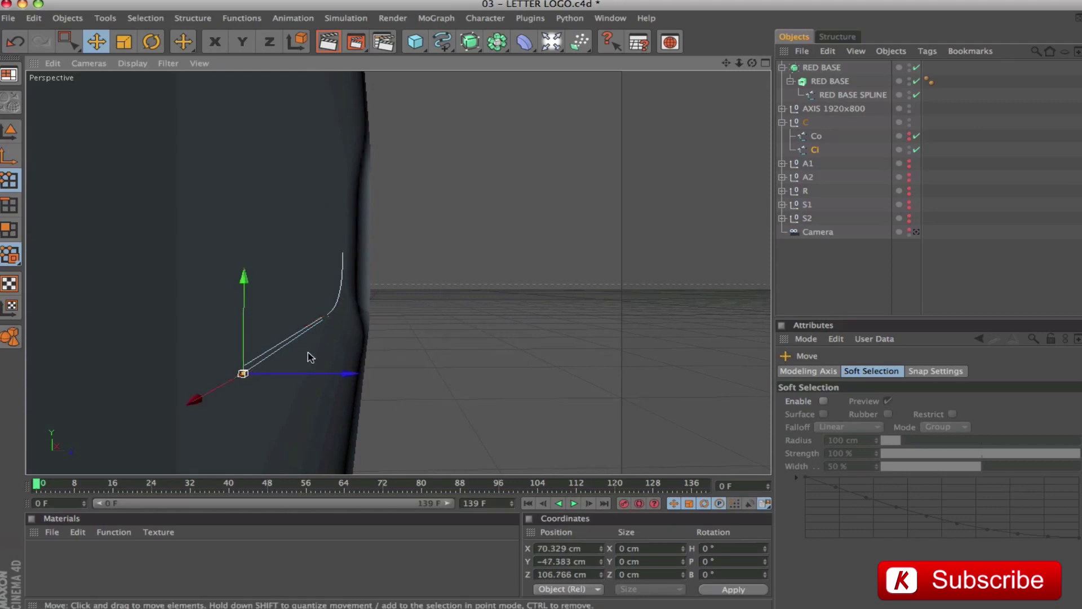
left_click_drag(66, 41, 99, 54)
left_click_drag(294, 425, 231, 345)
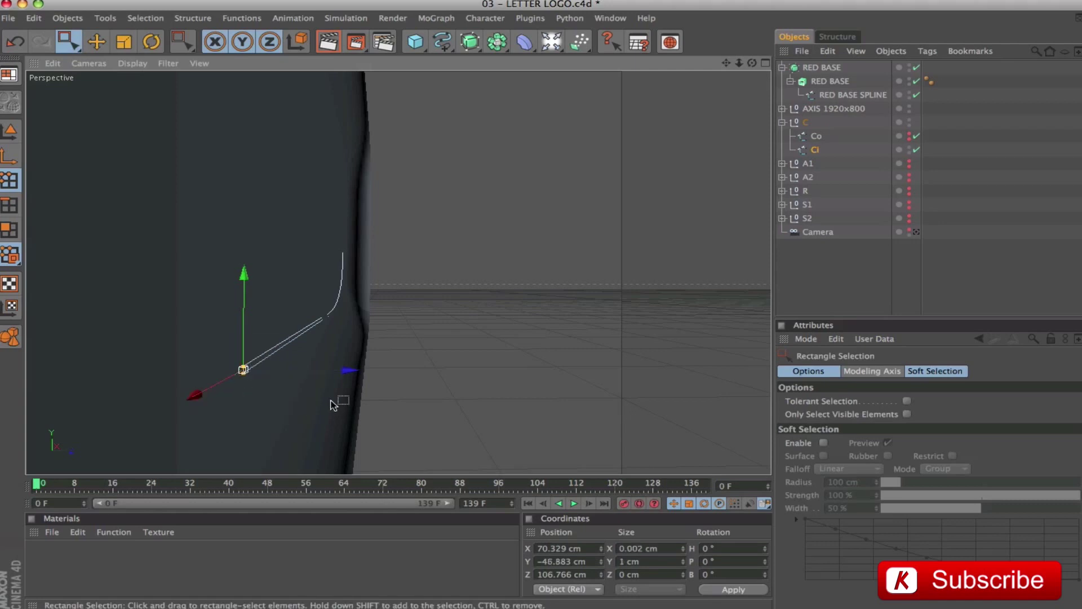
left_click_drag(316, 369, 305, 369)
left_click_drag(434, 271, 547, 273, "alt")
mouse_move(433, 270)
right_mouse_down("alt")
mouse_move(343, 270)
mouse_move(440, 274)
right_mouse_up("alt")
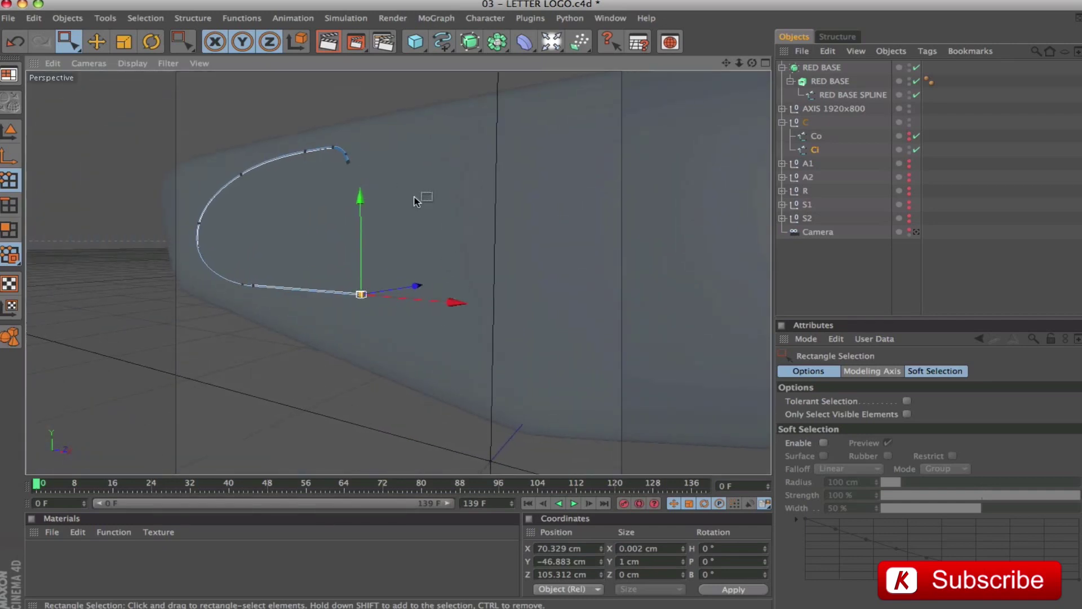
Select all points of the Ci spline, show the Co spline again and deselect both splines
key("super+a")
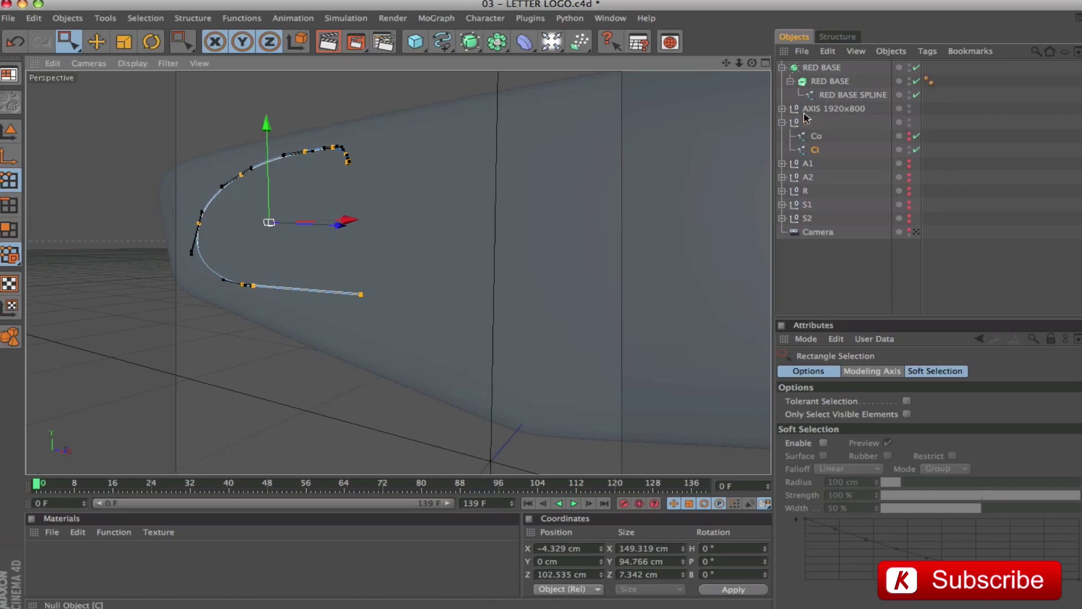
left_click(909, 135)
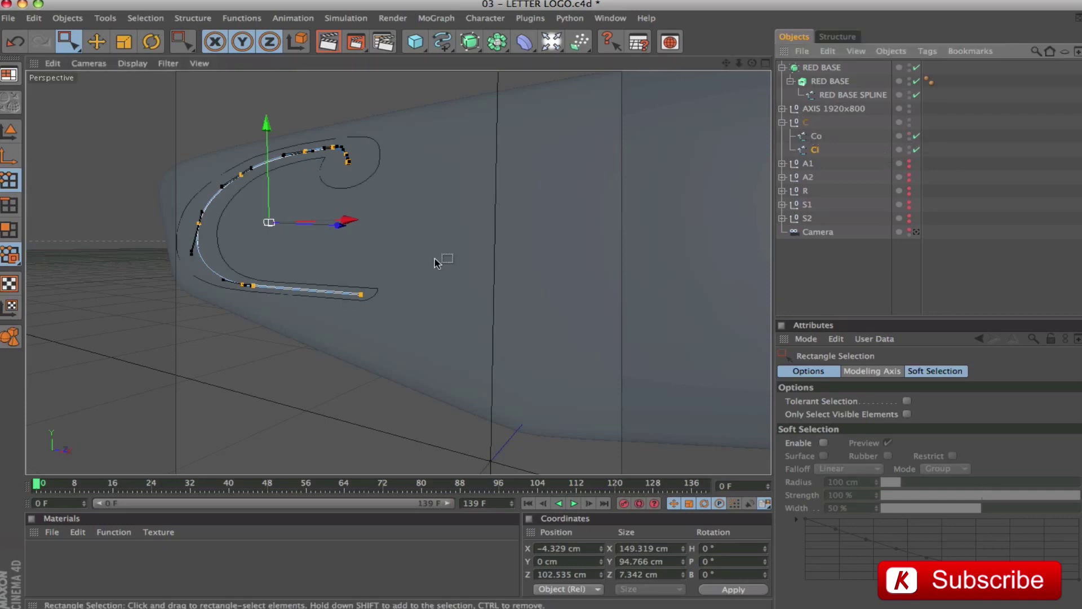
left_click(816, 136)
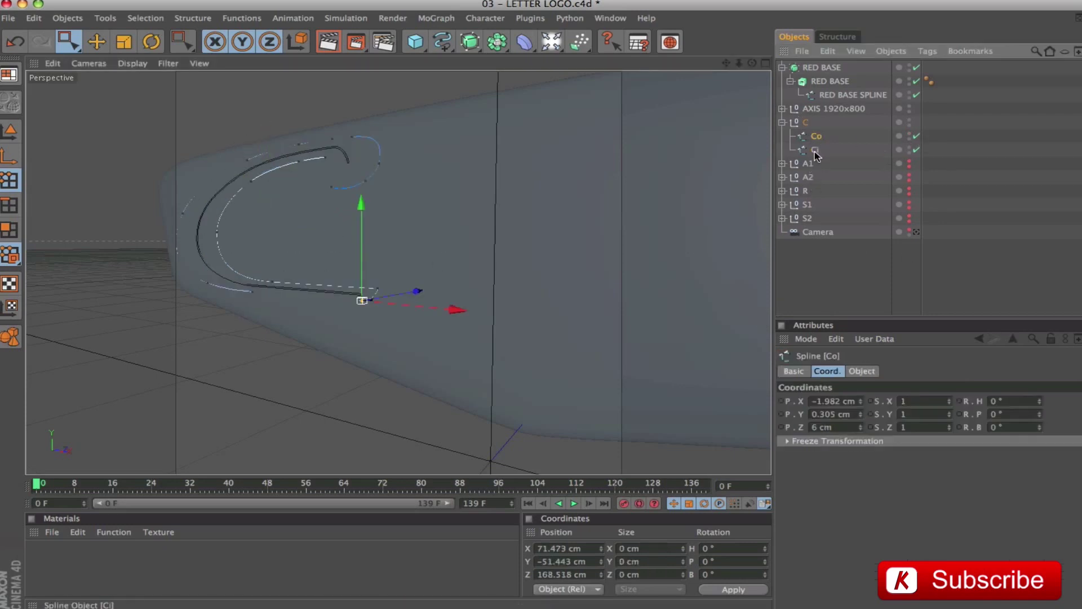
left_click(816, 151)
left_click(802, 305)
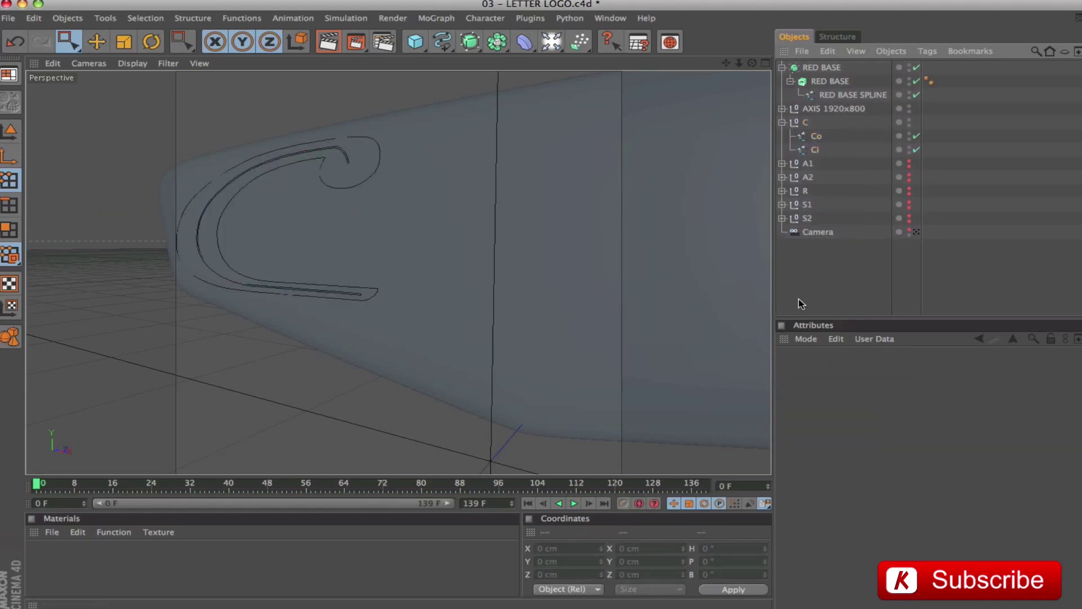
Compare the Co and Ci outlines on the red base from the front and reselect the Ci spline
left_click_drag(459, 235, 541, 236, "alt")
left_click_drag(726, 64, 861, 111)
right_click_drag(513, 255, 428, 255, "alt")
left_click_drag(513, 255, 508, 299, "alt")
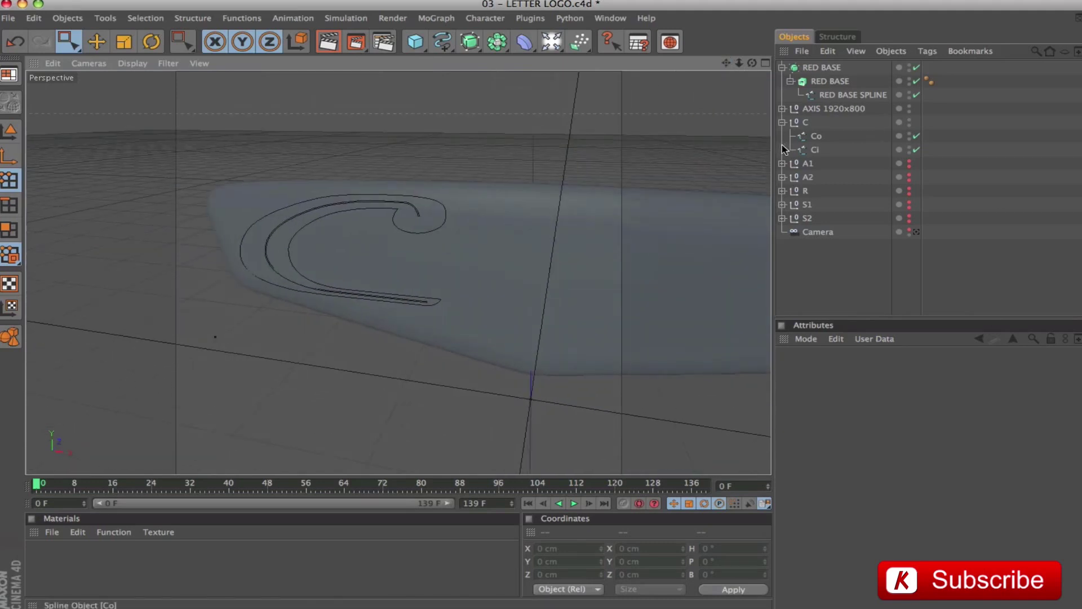
left_click(811, 149)
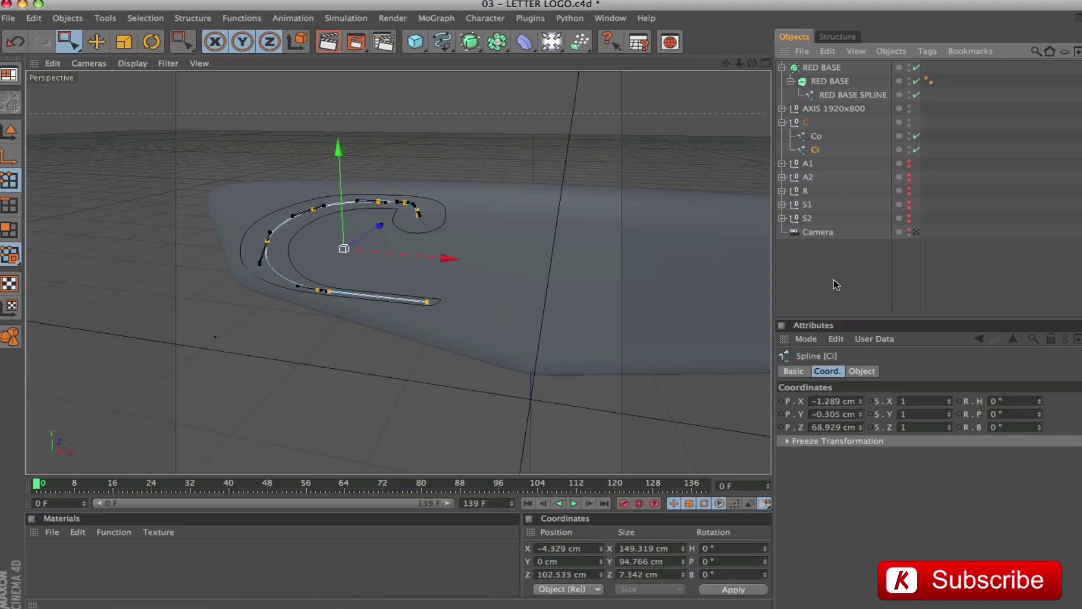
Deselect everything in model mode, add a Loft NURBS object and place it inside the C group above the Co spline
left_click(10, 131)
left_click(836, 275)
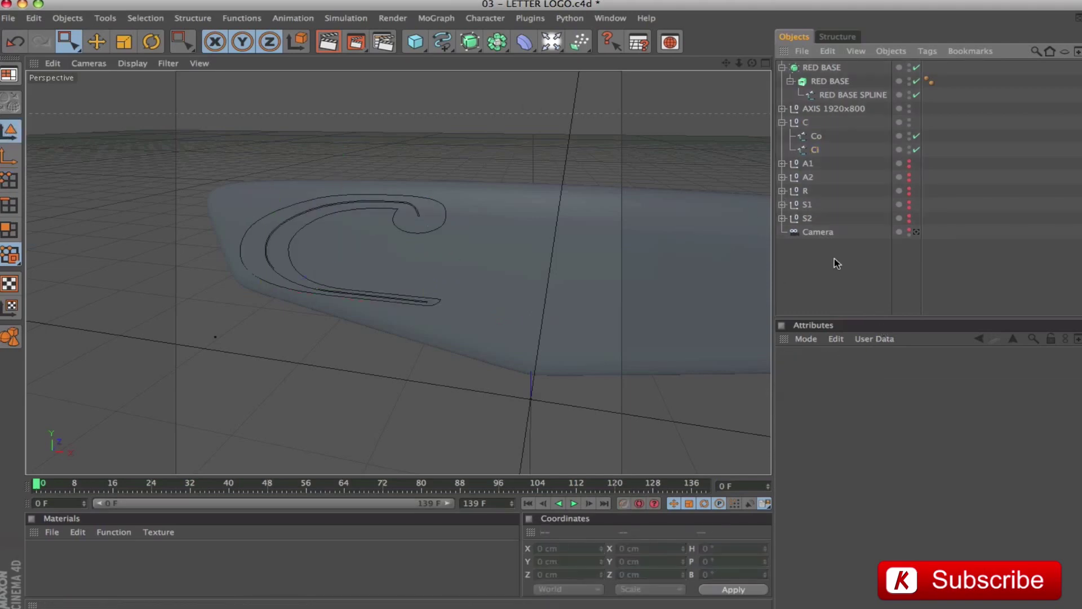
left_click_drag(469, 41, 613, 75)
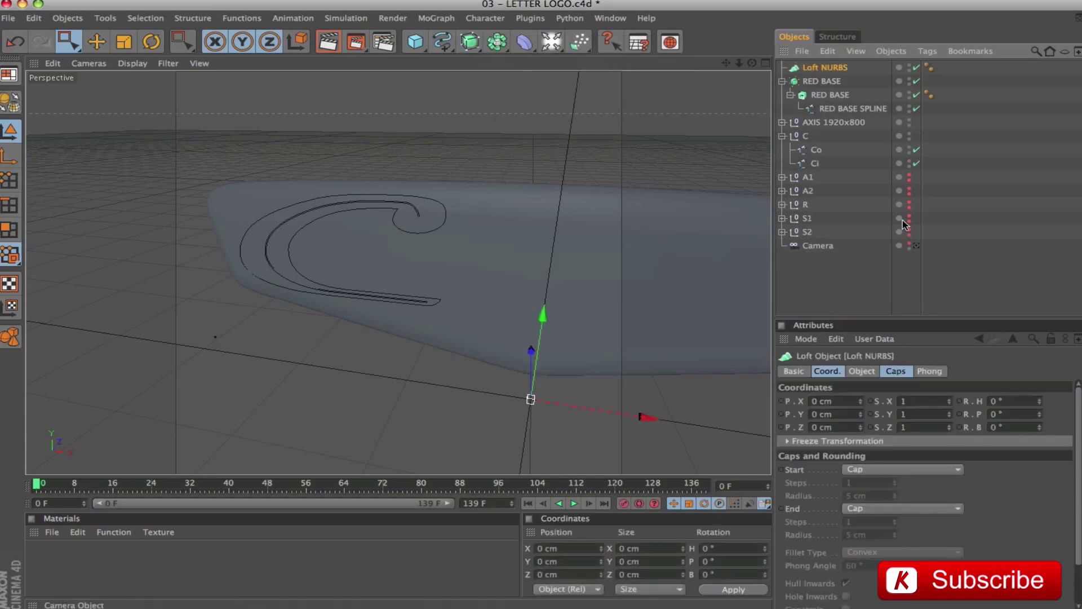
left_click_drag(811, 69, 815, 144)
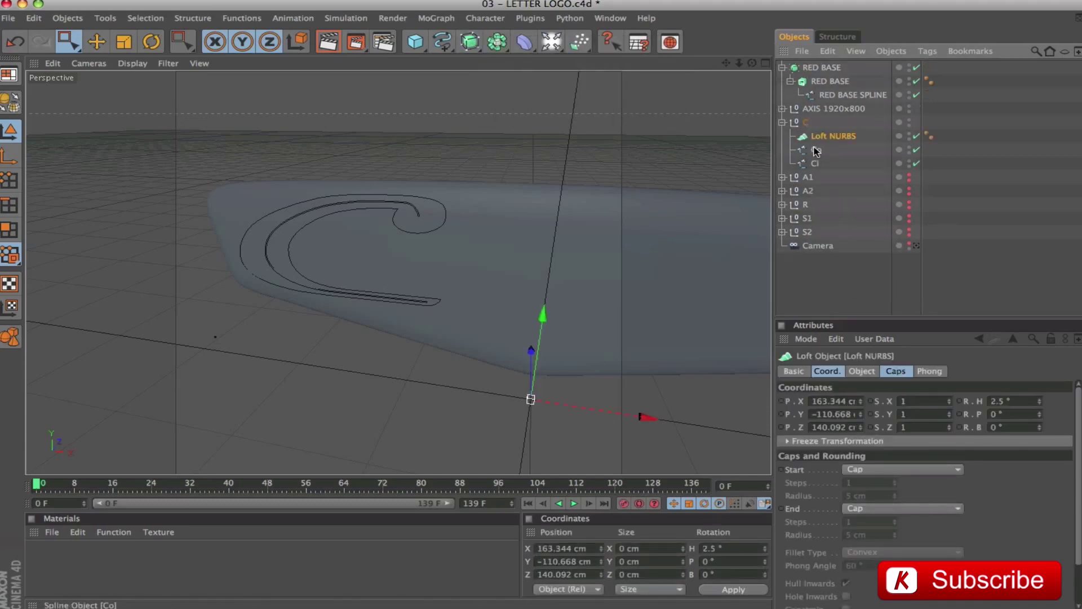
Rename the Loft NURBS as C and nest the Co and Ci splines inside it
double_click(818, 138)
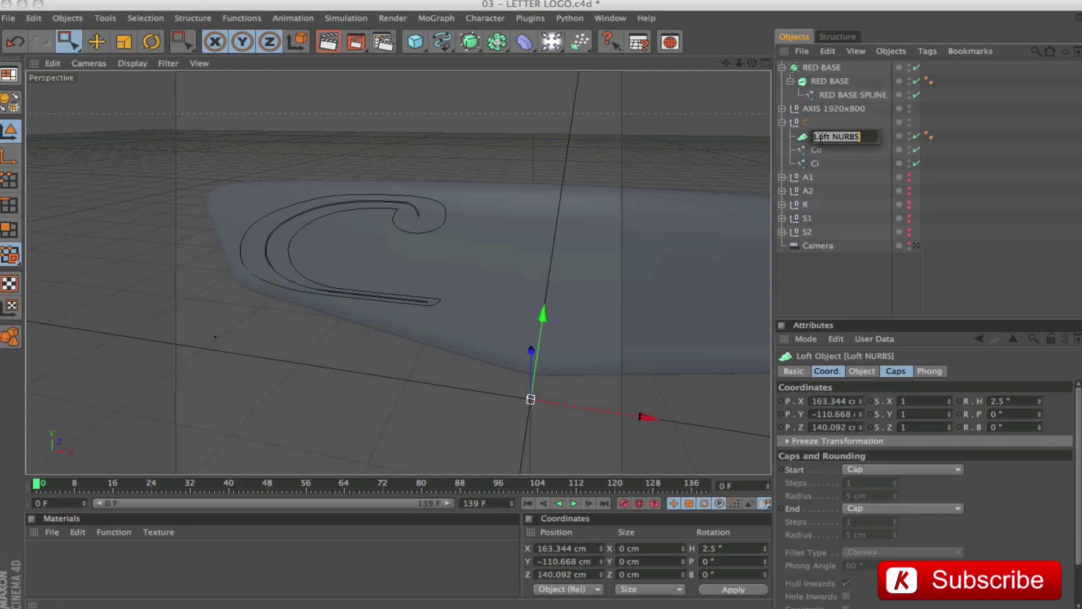
type("C")
key("Return")
mouse_move(816, 150)
left_mouse_down()
mouse_move(807, 140)
mouse_move(821, 162)
left_mouse_up()
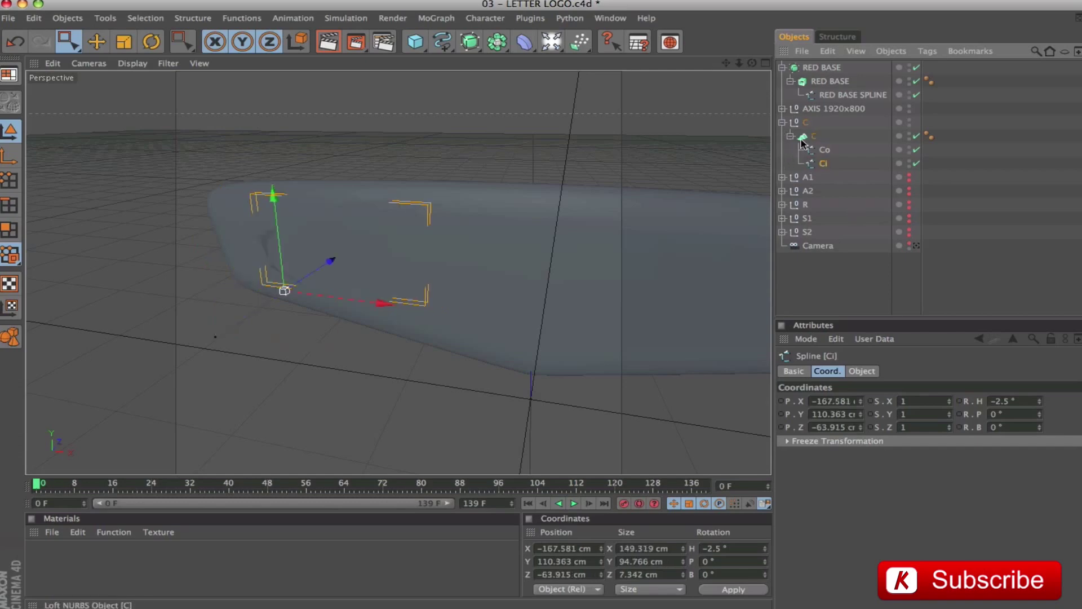
Hide the red base and examine the mesh of the C loft up close
double_click(909, 67)
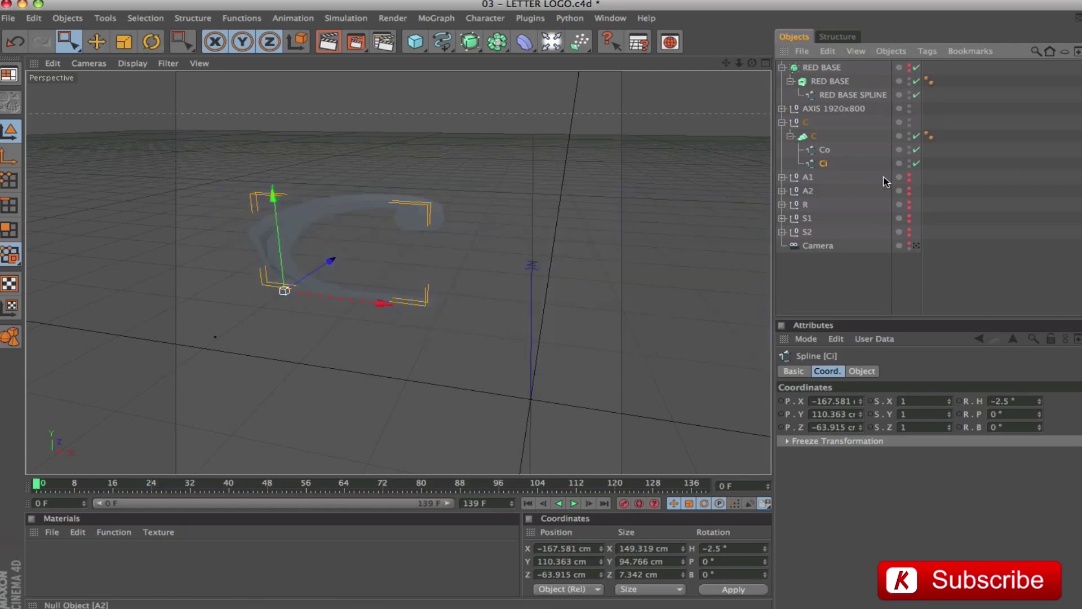
left_click(805, 138)
key("o")
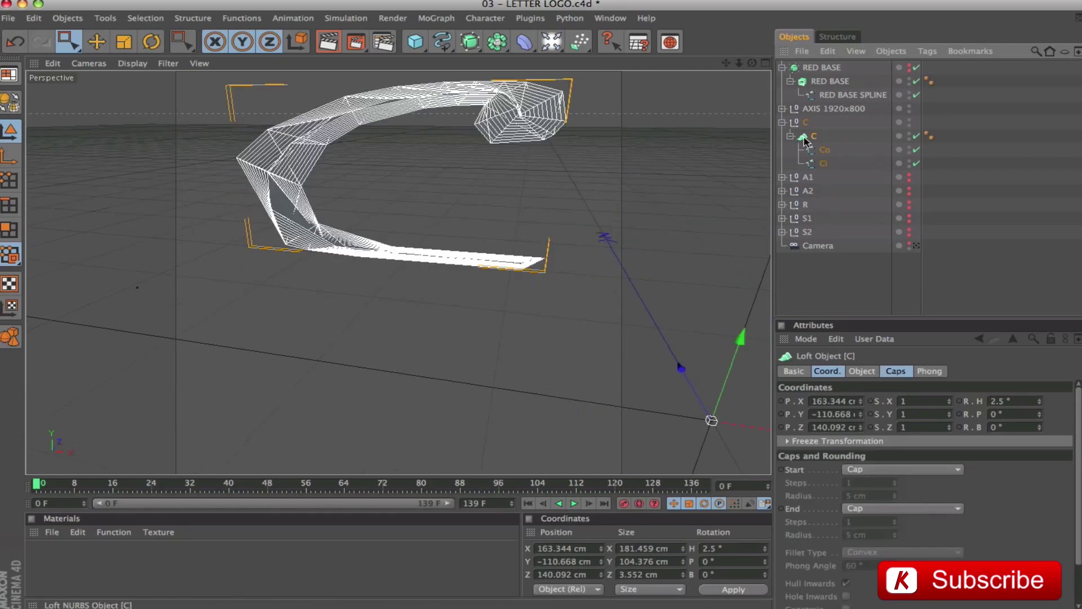
left_click_drag(727, 63, 781, 181)
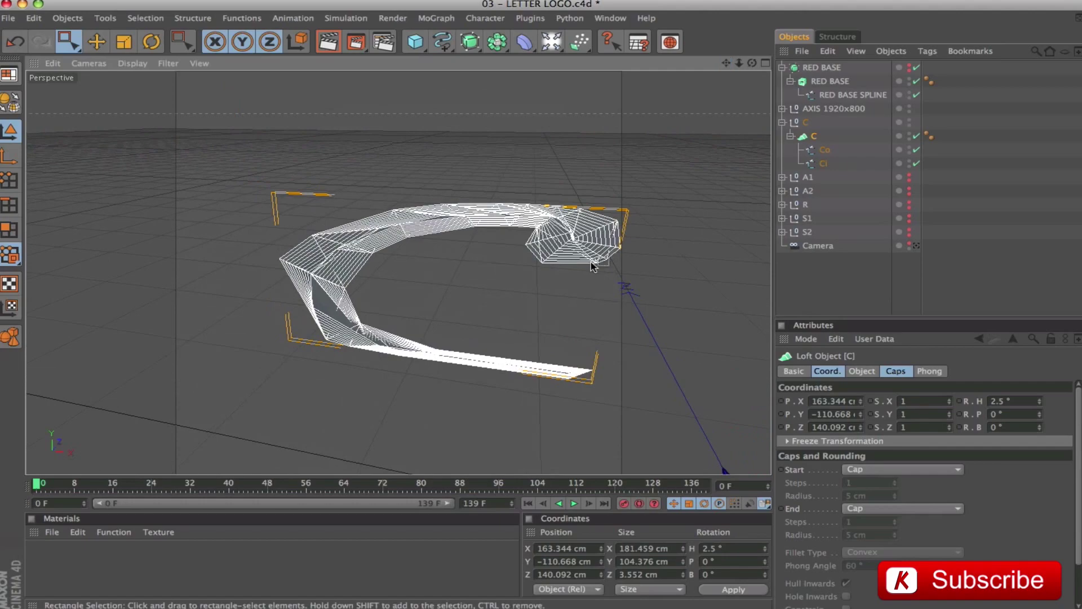
scroll(591, 262, "up", 4)
left_click_drag(592, 263, 566, 288, "alt")
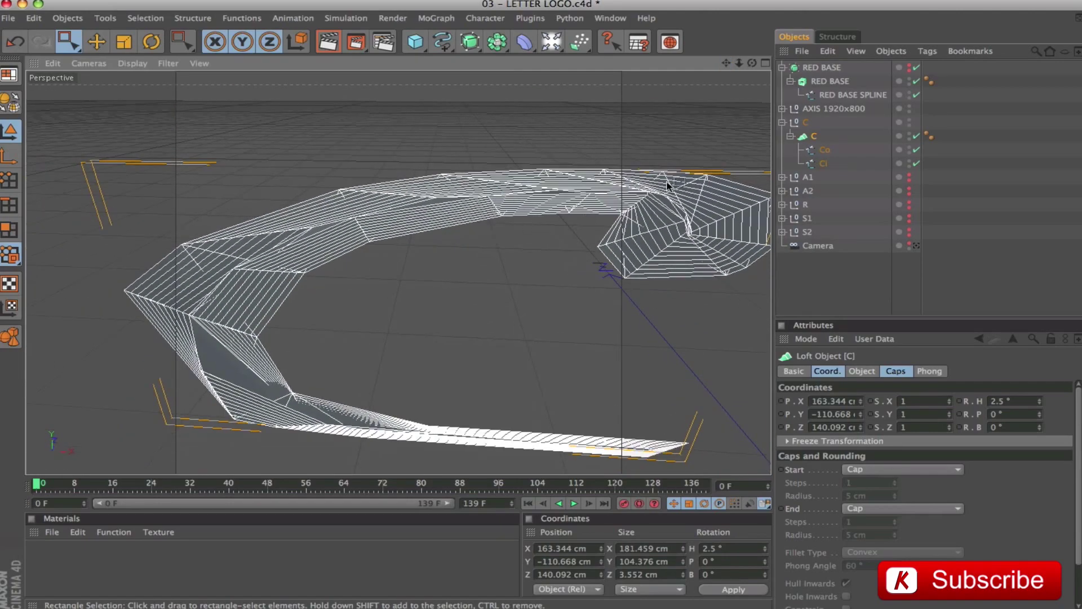
left_click_drag(739, 63, 840, 228)
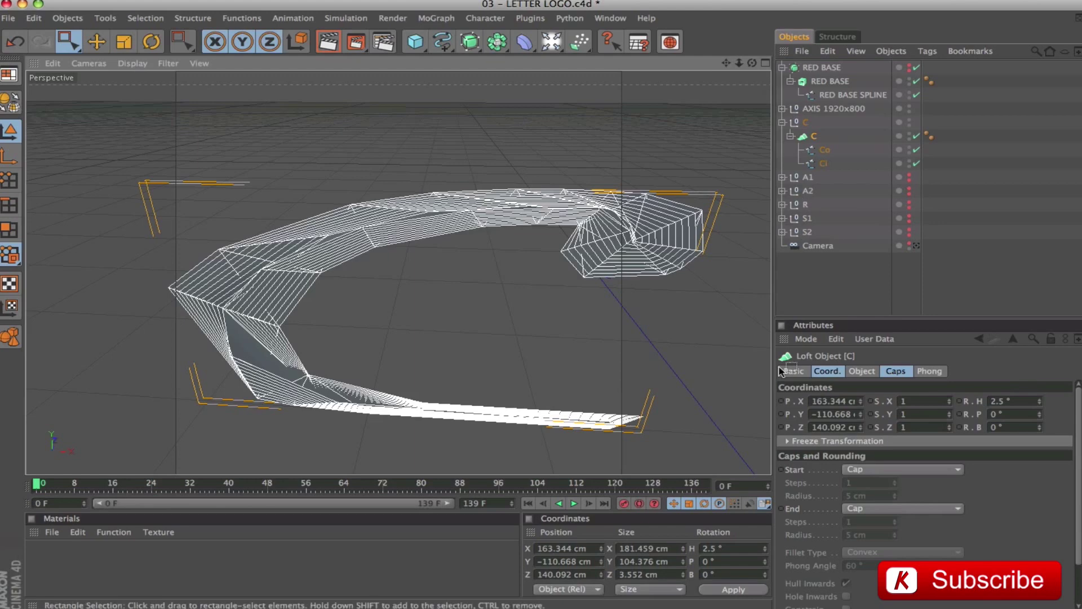
Set the C loft's Mesh Subdivision U to 300 and Mesh Subdivision V to 3
left_click(871, 372)
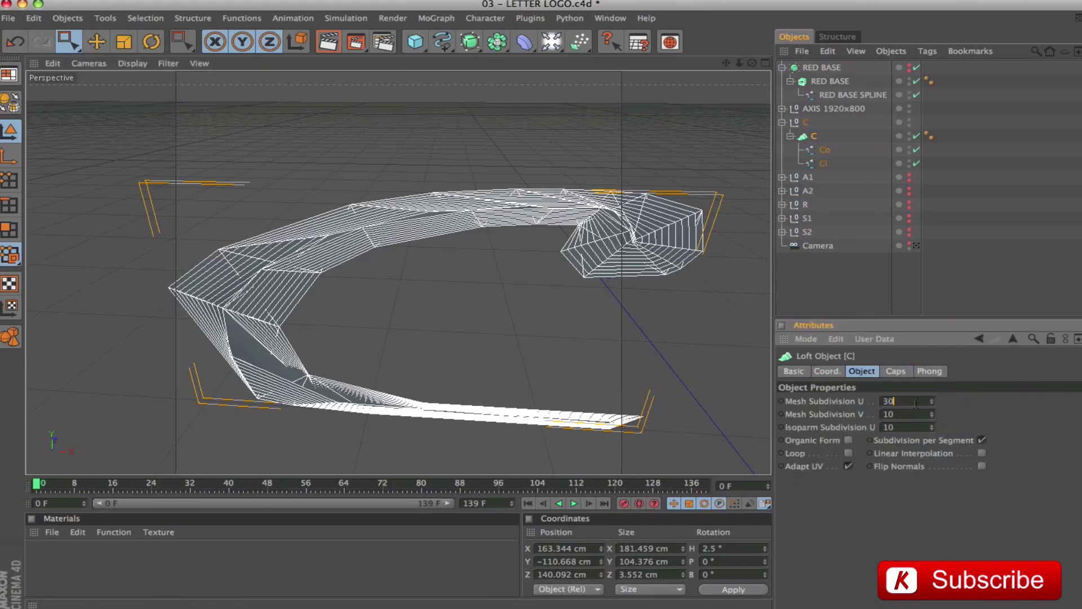
type("0")
key("Tab")
type("3")
key("Return")
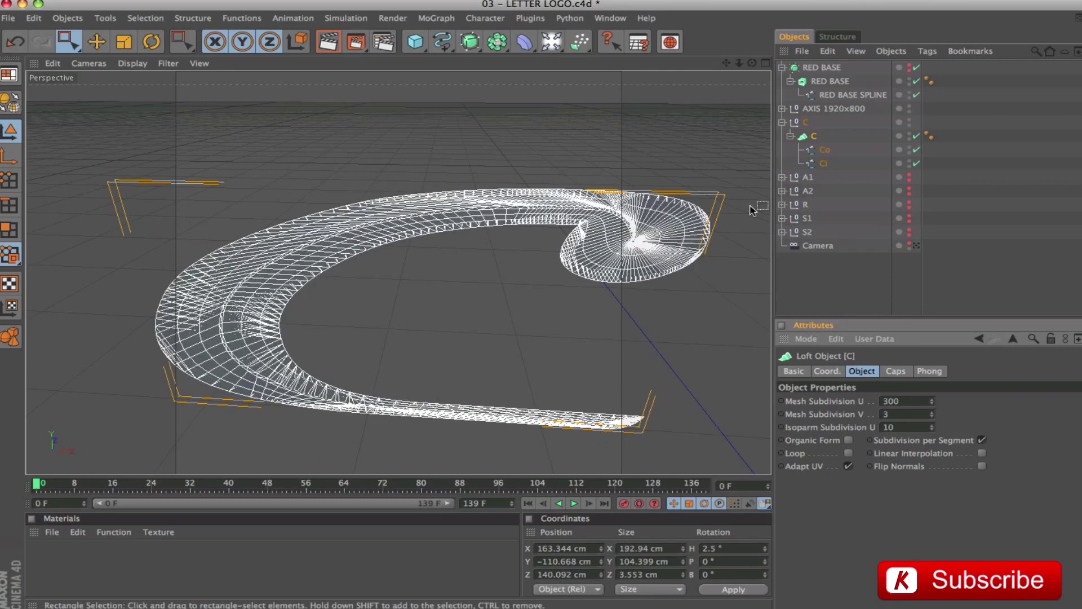
Move the Ci spline 10 cm outward along its Z axis to raise the letter's inner ridge
left_click(820, 165)
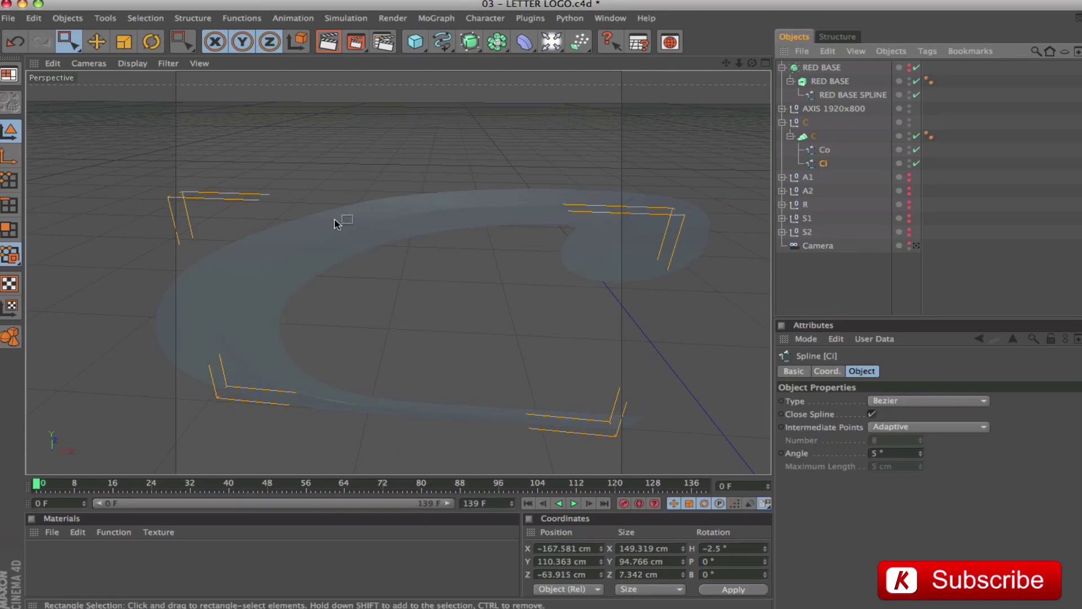
left_click(96, 42)
right_click_drag(532, 307, 506, 281, "alt")
left_click_drag(507, 280, 496, 272, "alt")
left_click_drag(454, 348, 442, 353)
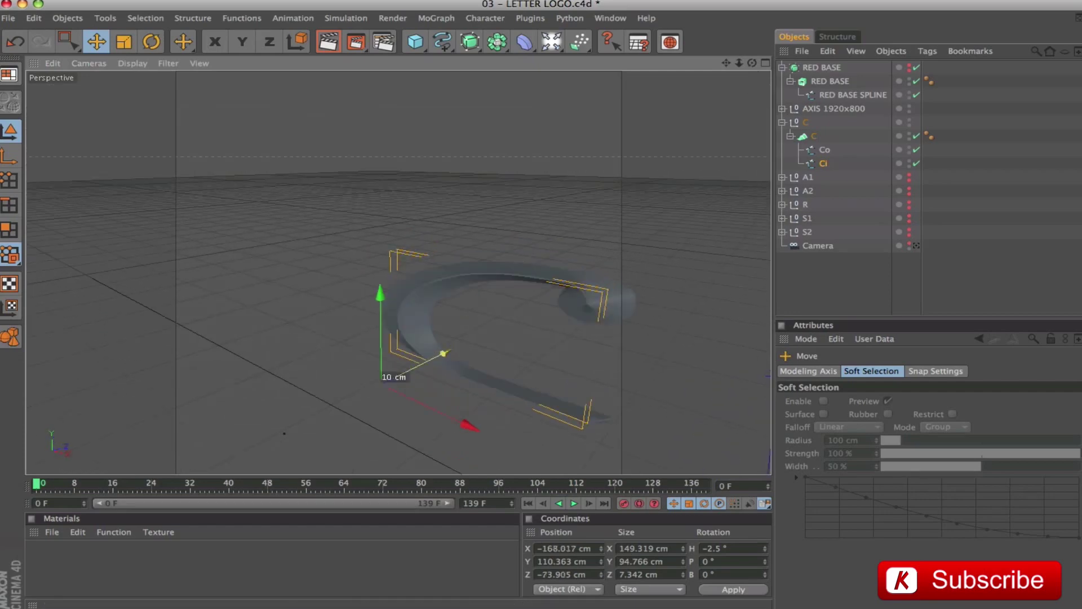
Show the red base again and examine how the raised C sits on it, with the splines deselected at the end
left_click_drag(575, 247, 594, 221, "alt")
left_click(823, 150, "ctrl")
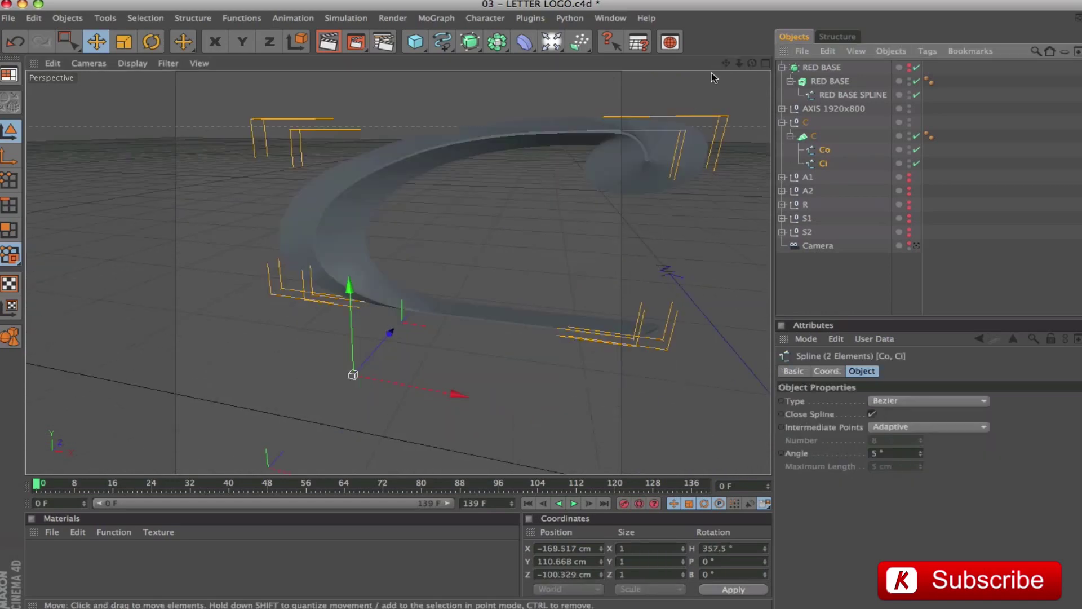
middle_click_drag(527, 176, 335, 230, "alt")
left_click_drag(526, 177, 514, 224, "alt")
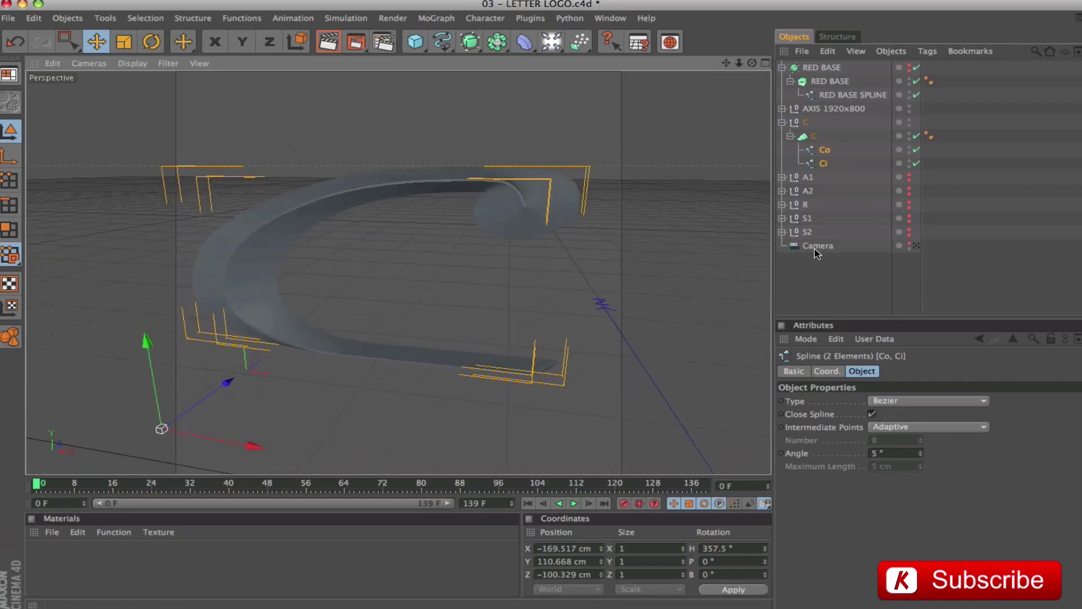
left_click(909, 67)
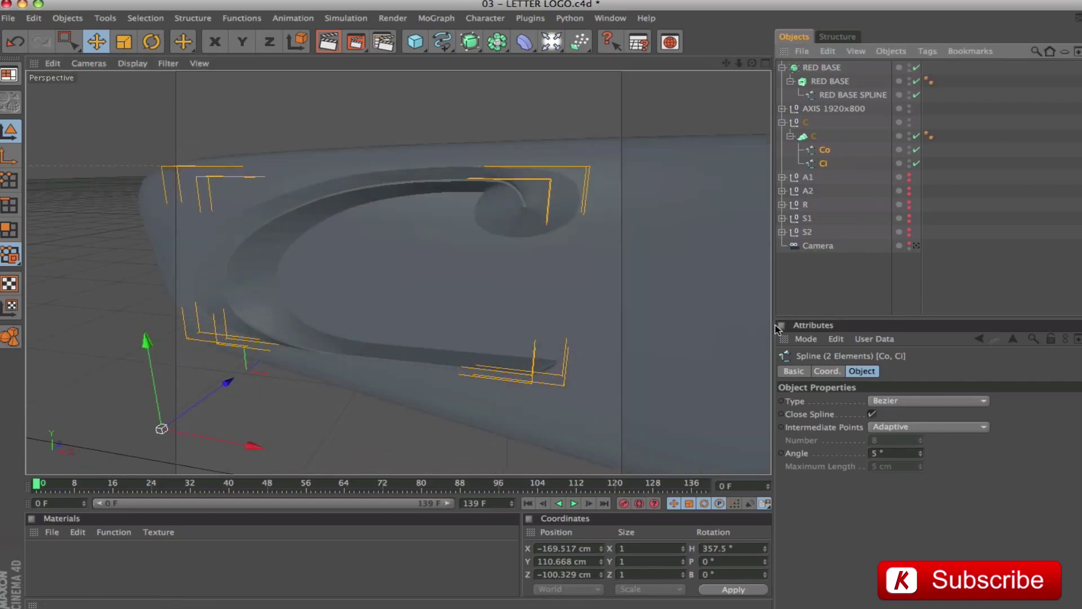
right_click_drag(600, 244, 589, 263, "alt")
left_click_drag(588, 264, 521, 226, "alt")
left_click_drag(558, 304, 606, 253, "alt")
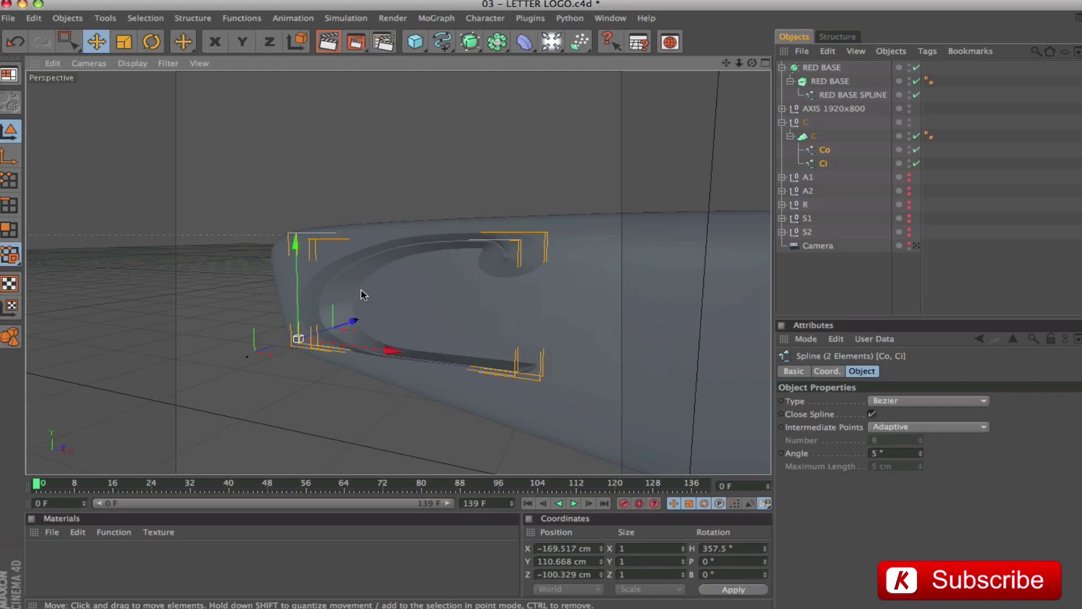
left_click(843, 261)
Duplicate the Co spline out of the loft and put the copy inside a new Extrude NURBS in the C group
left_click(829, 150)
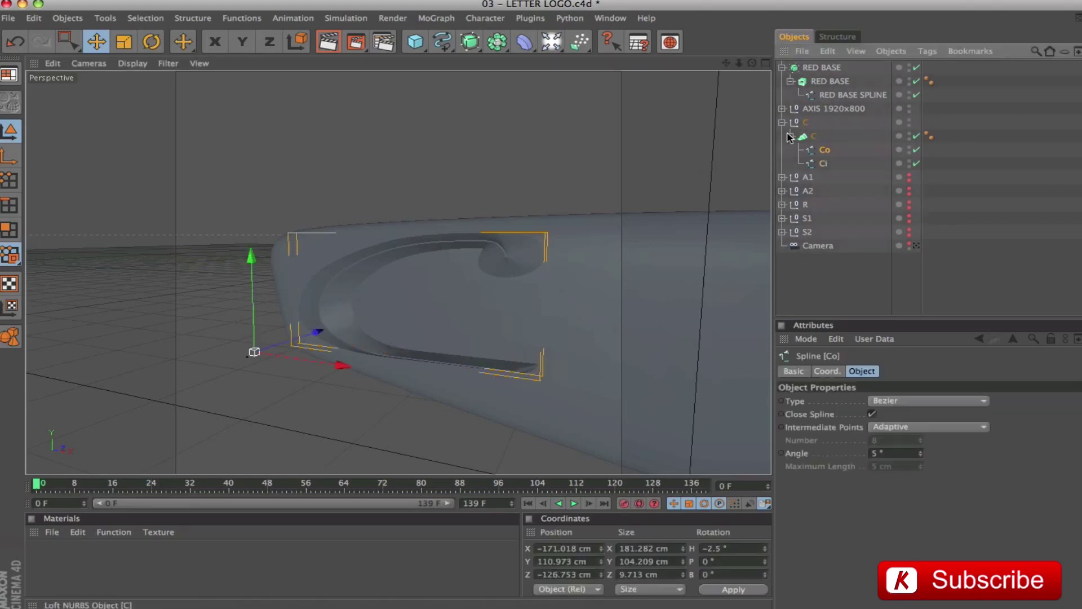
left_click_drag(824, 154, 817, 136, "ctrl")
left_click(791, 150)
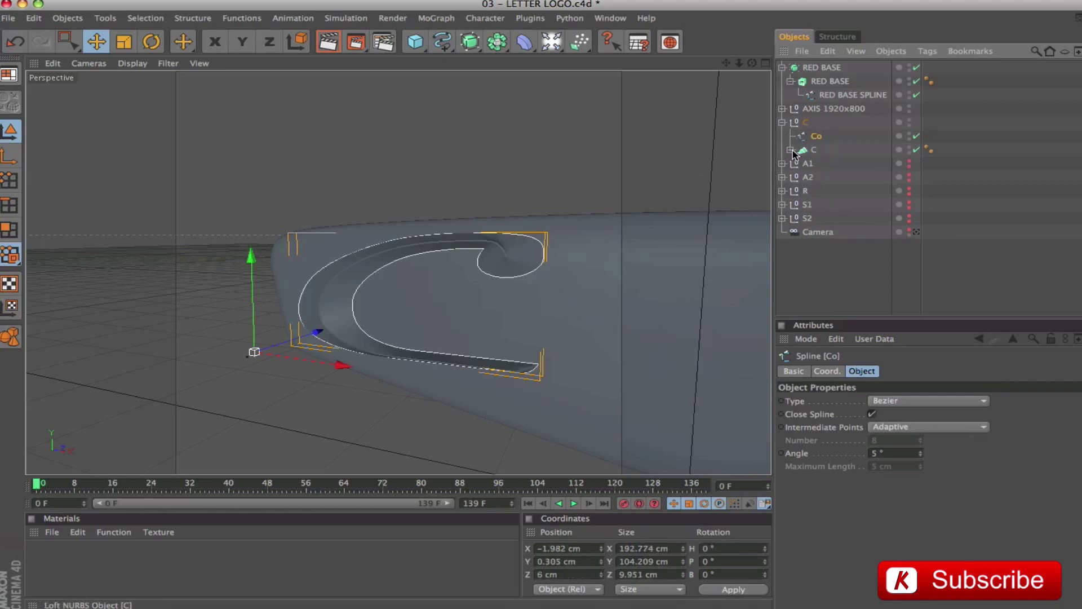
left_click_drag(470, 41, 591, 58)
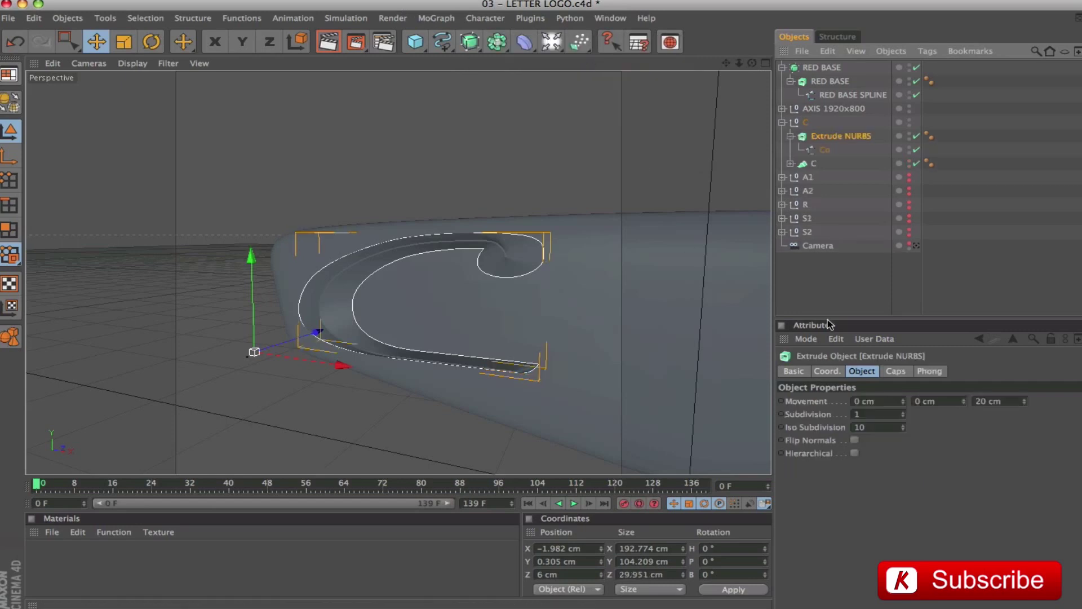
left_click(793, 145)
left_click(790, 136)
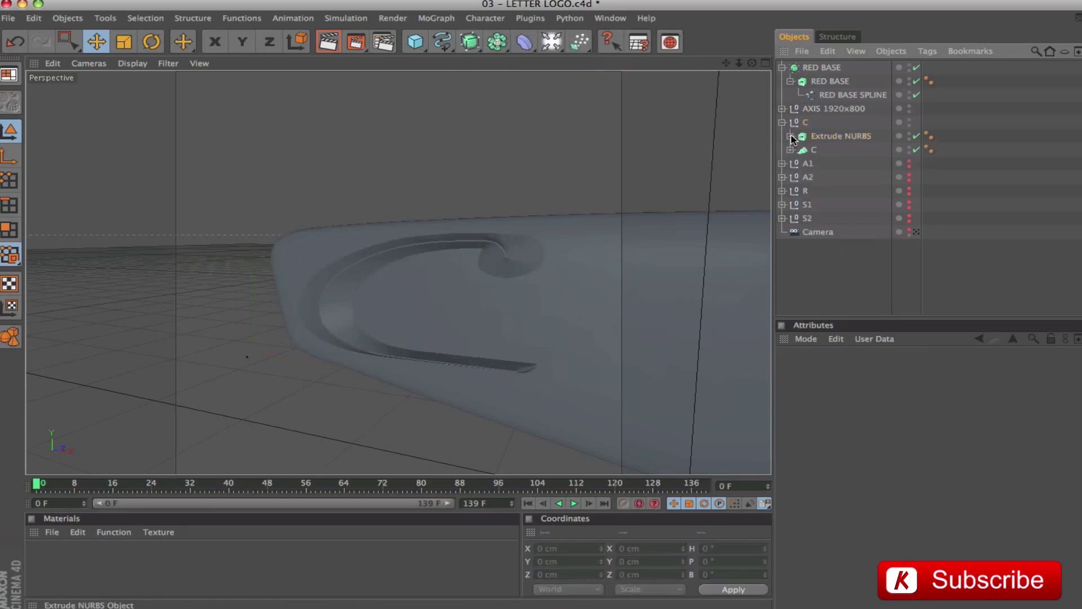
Set the C loft's Z position to 138.092 cm and view its fit against the base from the side
left_click(803, 149)
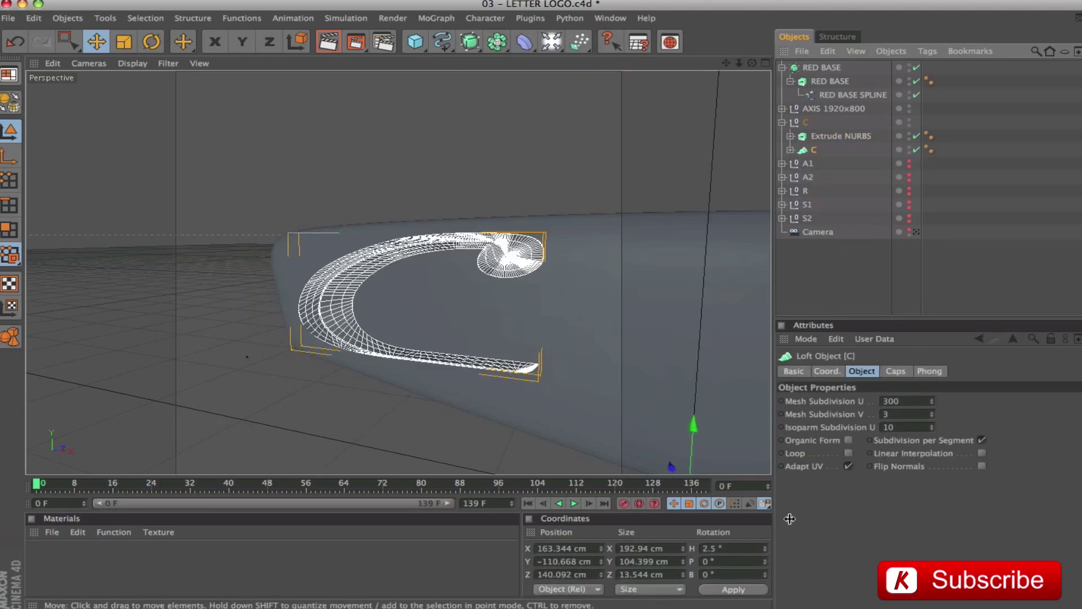
left_click(827, 371)
left_click(817, 428)
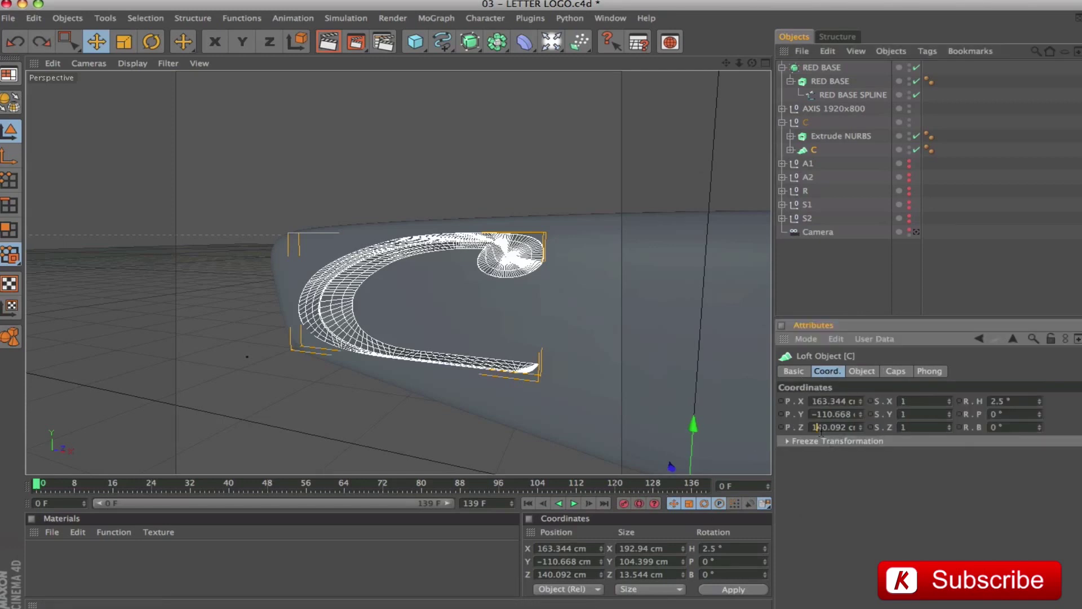
type("38")
key("Return")
left_click_drag(618, 256, 593, 239, "alt")
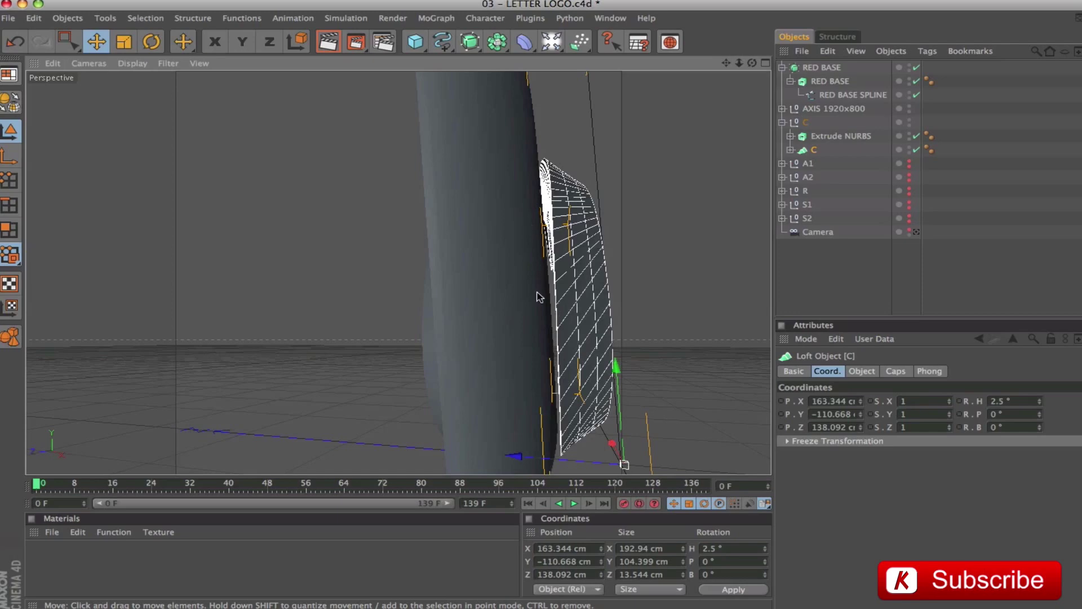
Set the Z position of the Extrude NURBS in the C group to 4 cm and check its edge against the loft
left_click(841, 137)
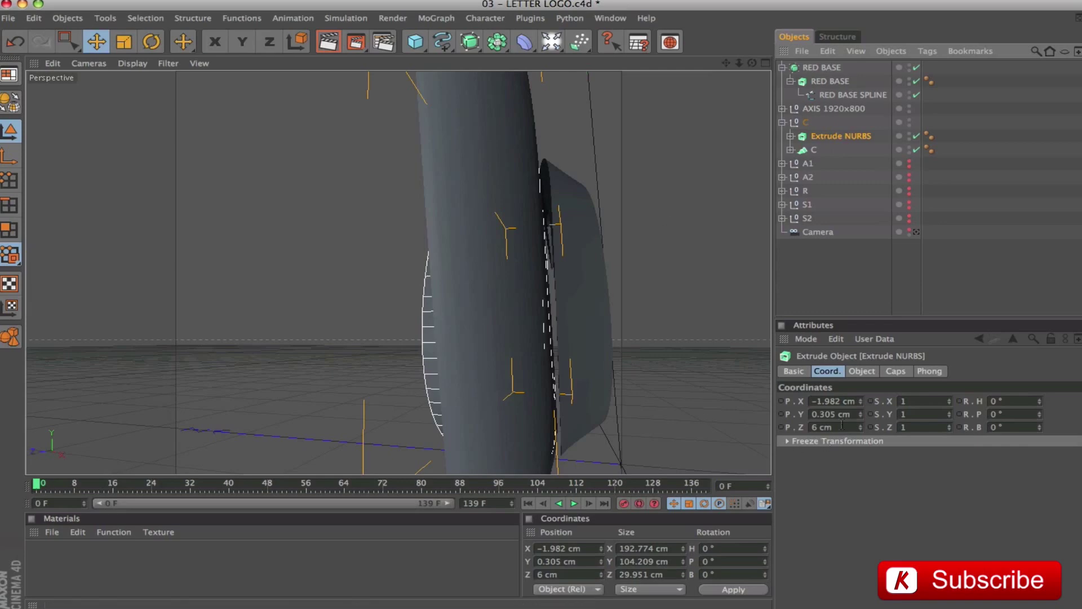
double_click(815, 428)
key("super+z")
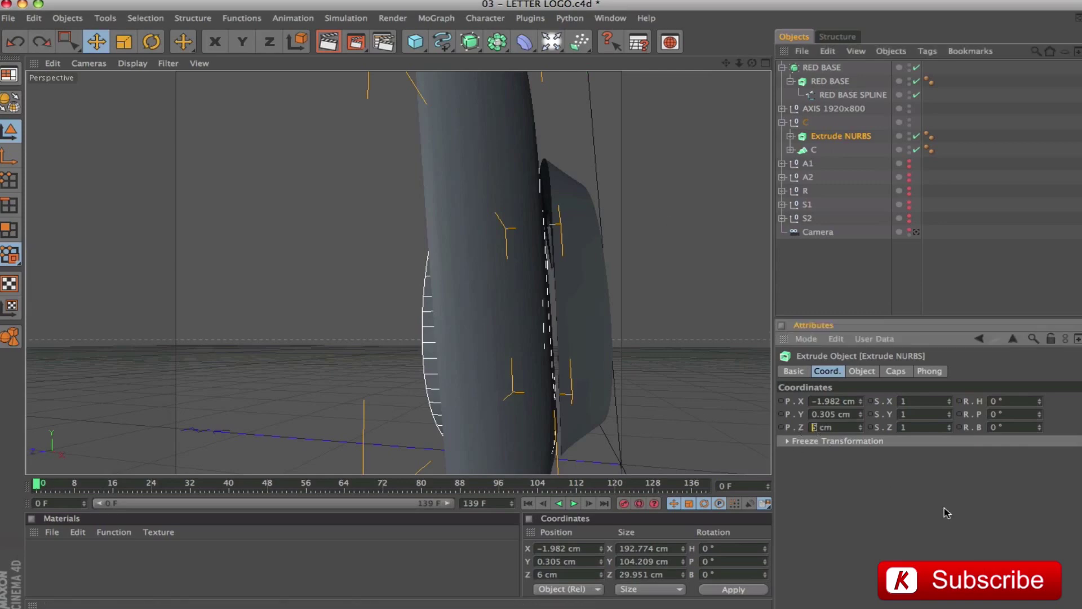
type("4")
key("Return")
left_click_drag(507, 282, 501, 333, "alt")
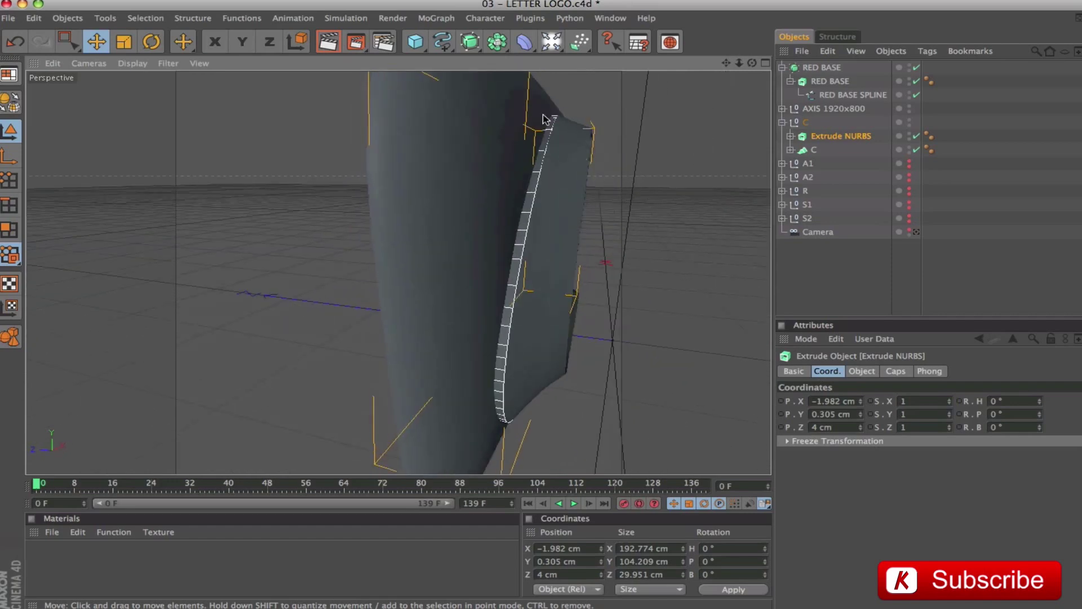
left_click_drag(580, 235, 647, 97, "alt")
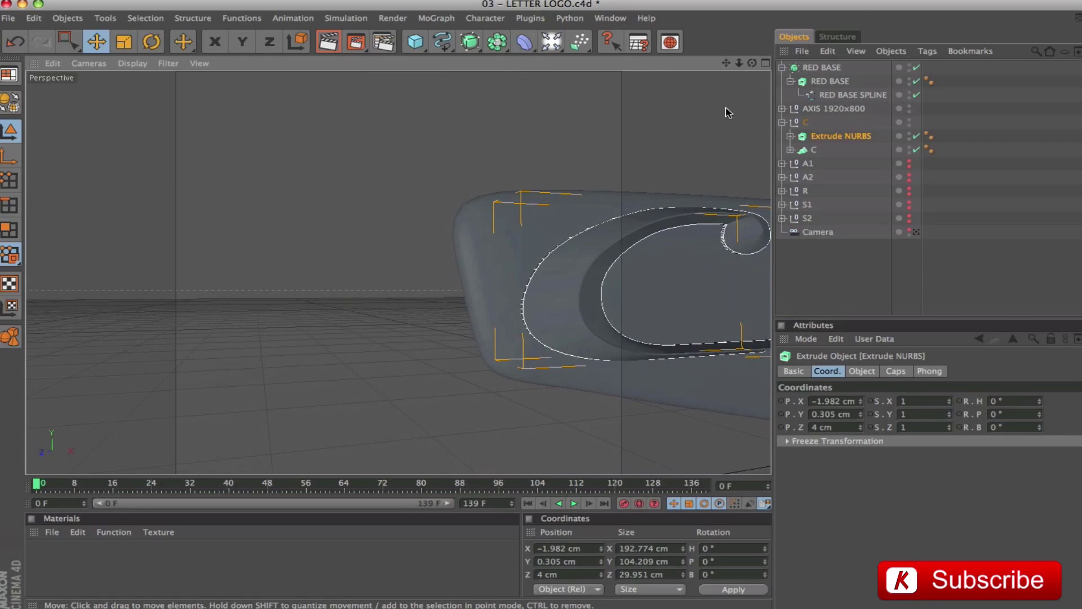
Select the Extrude NURBS and C loft together, frame the letter from the front and render the view
left_click(812, 151, "shift")
key("o")
left_click_drag(411, 203, 537, 184, "alt")
left_click_drag(726, 63, 648, 151)
left_click_drag(539, 234, 462, 271, "alt")
left_click_drag(386, 261, 400, 312, "alt")
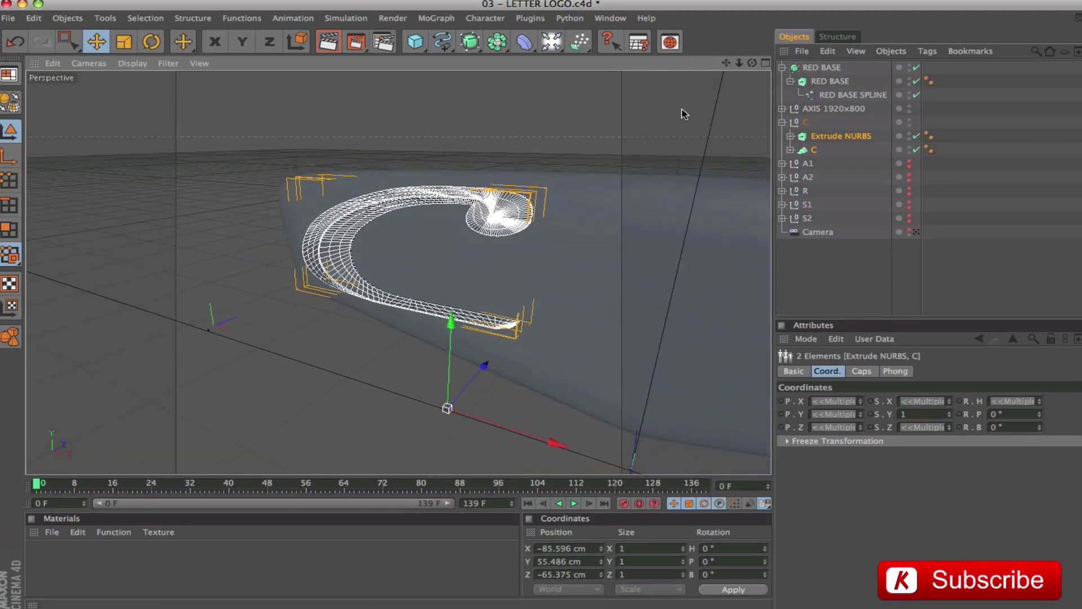
left_click_drag(738, 63, 722, 67)
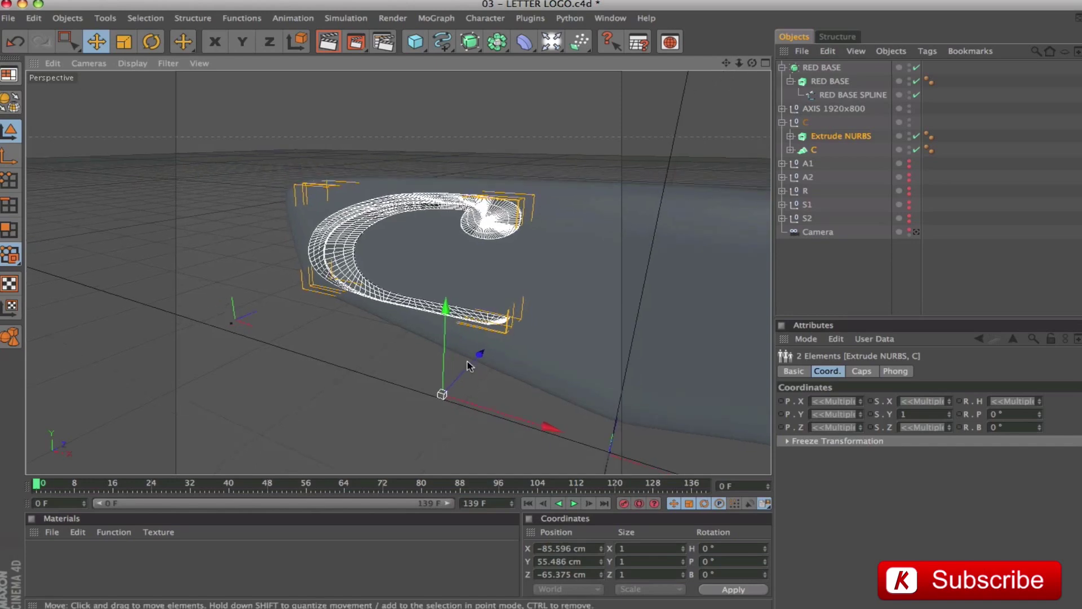
key("super+r")
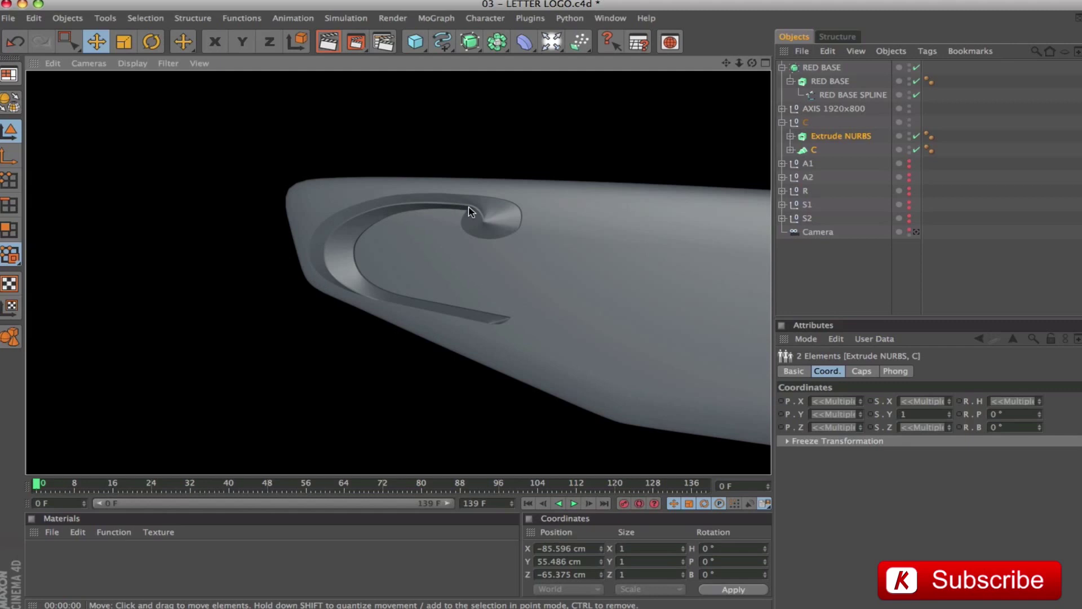
Set the Z position of the Ci spline inside the C loft to -68.905 cm and render the view
left_click(810, 150)
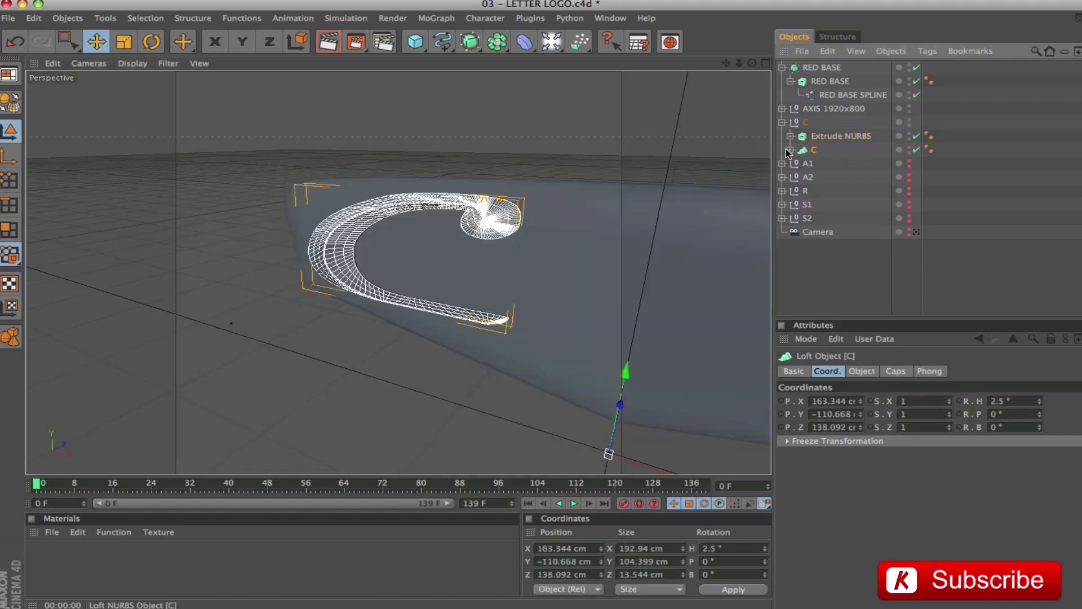
left_click(829, 178)
left_click(789, 150)
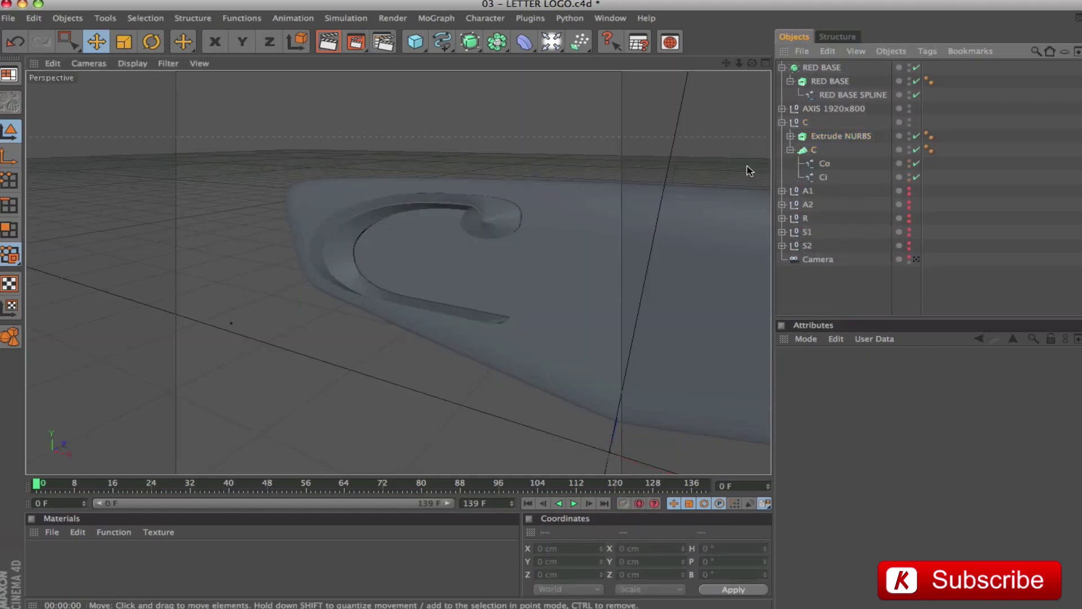
left_click(822, 176)
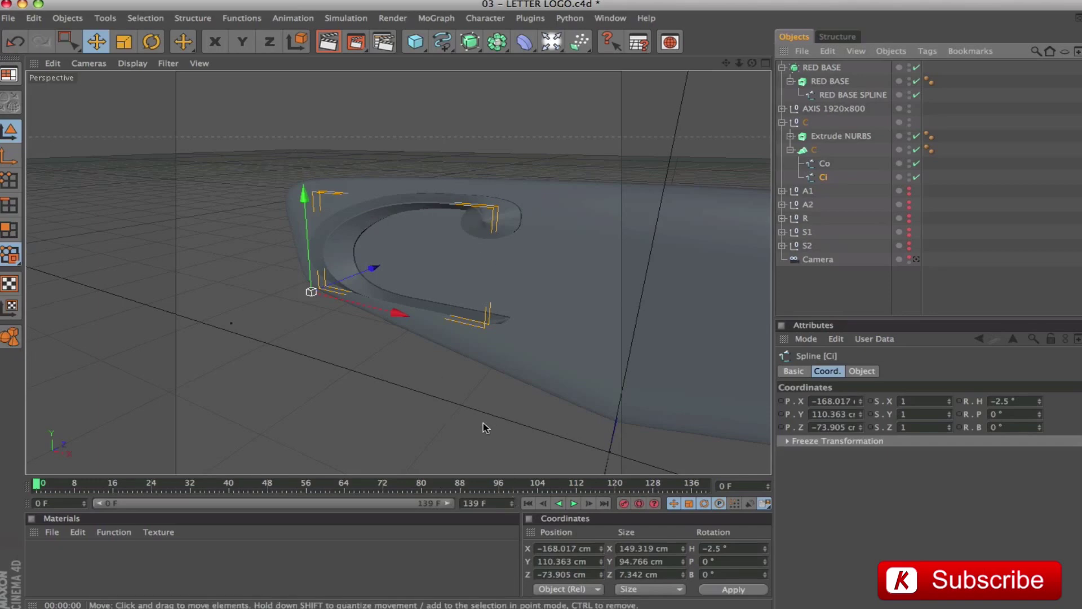
left_click(544, 574)
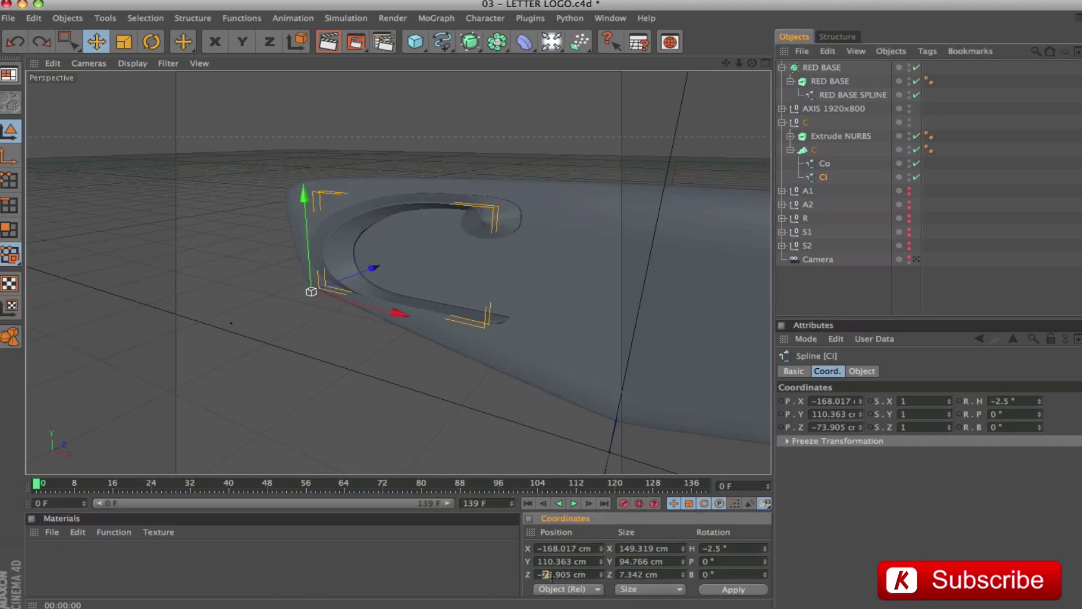
type("68")
key("Return")
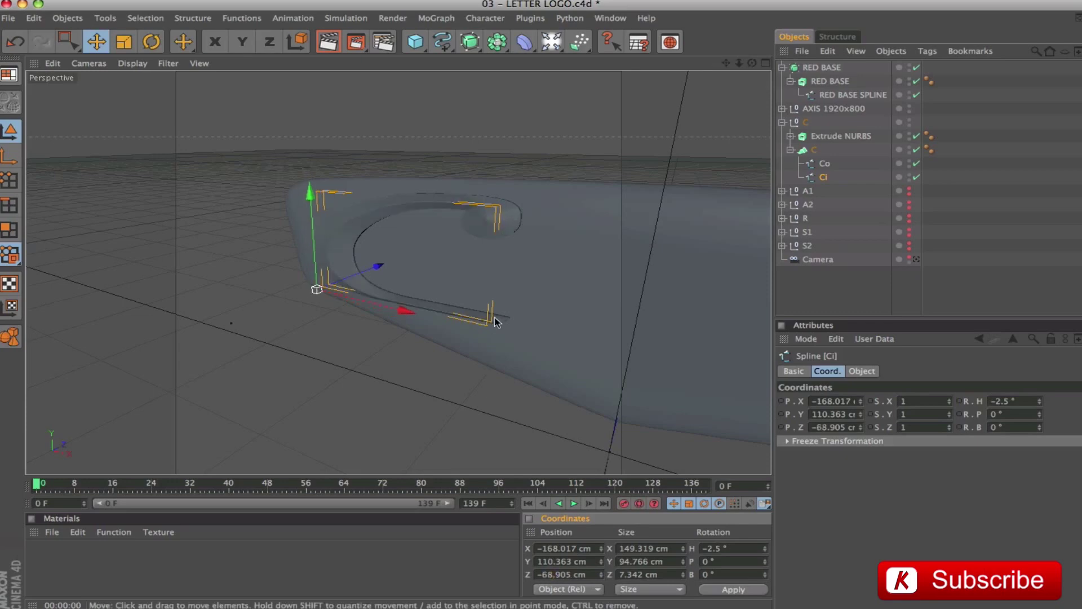
key("ctrl+r")
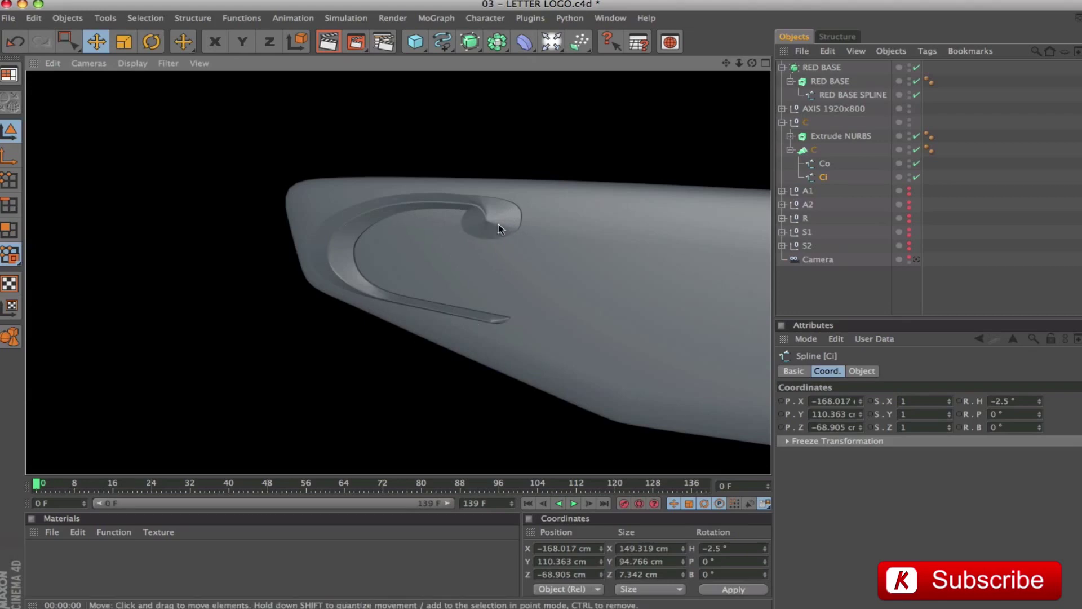
right_click_drag(623, 312, 564, 312, "alt")
left_click_drag(563, 312, 640, 312, "alt")
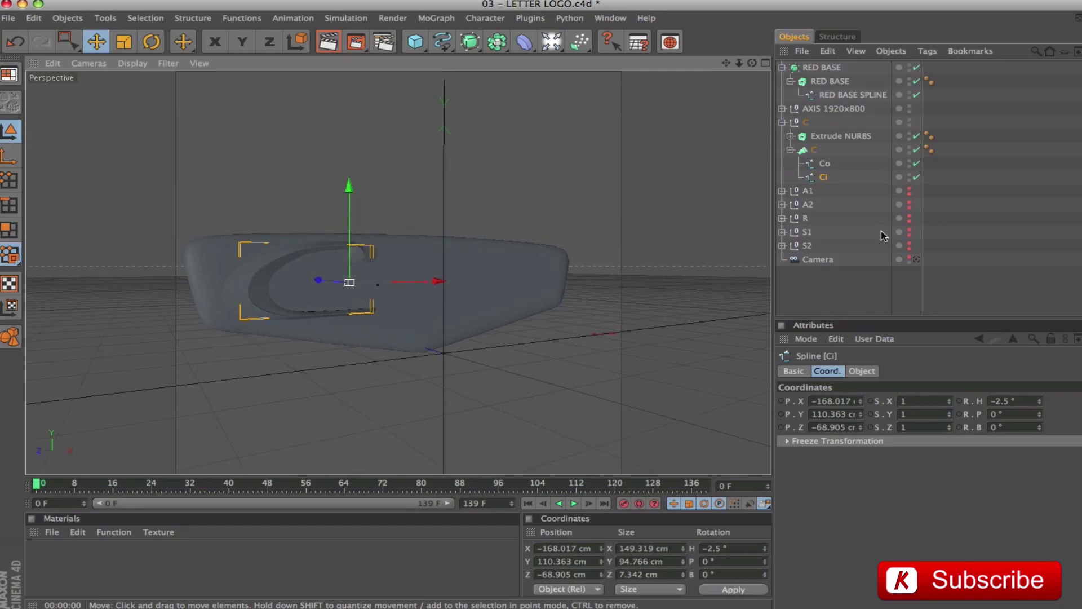
Rename the Extrude NURBS to C and place the C loft above it in the C group
left_click(828, 137)
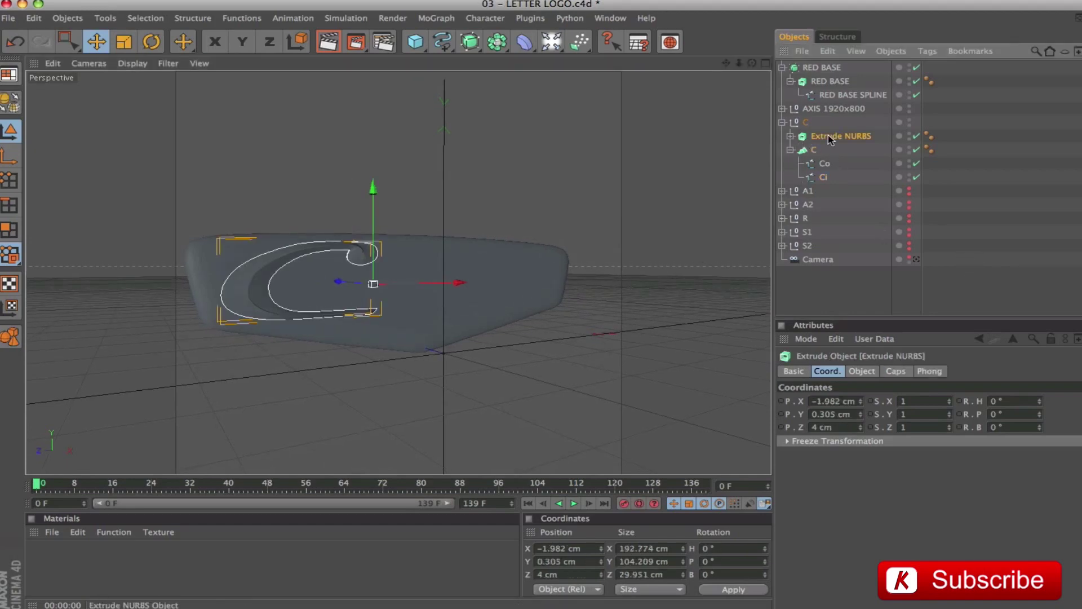
double_click(827, 137)
type("C")
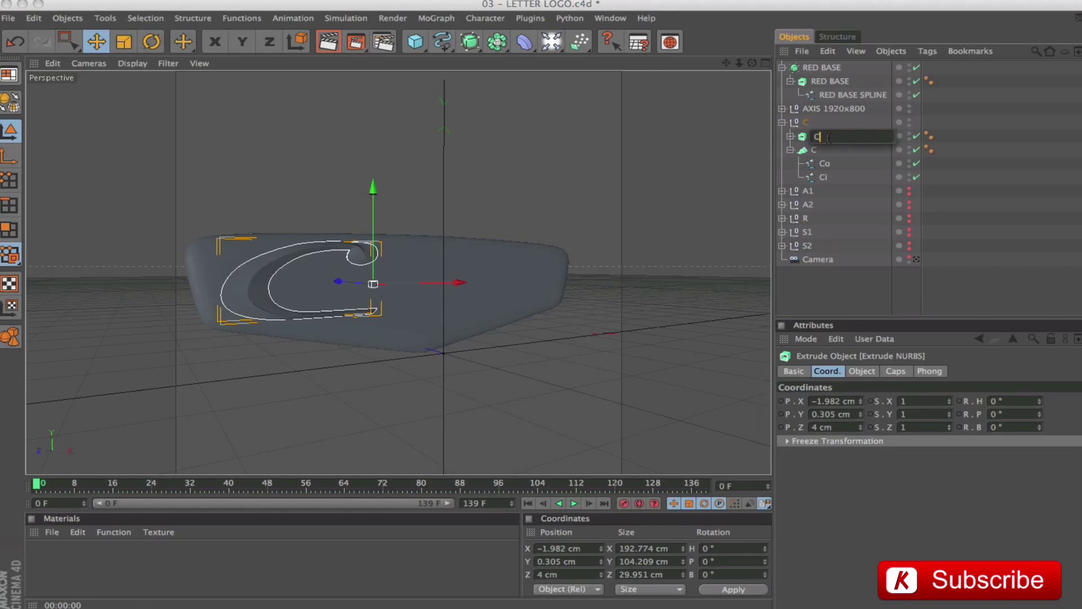
key("Return")
left_click(791, 150)
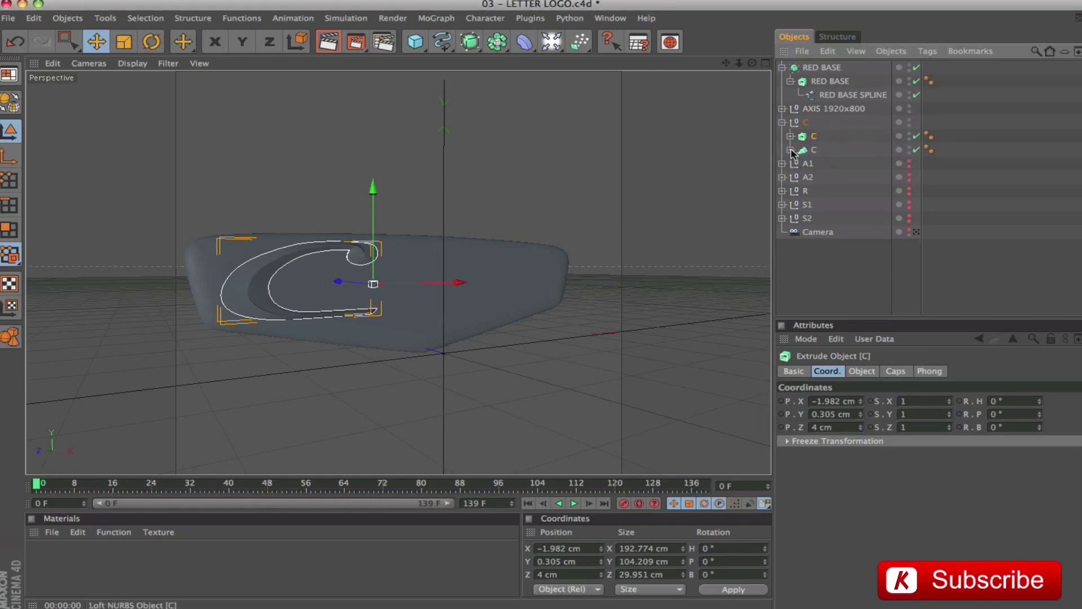
left_click_drag(797, 145, 806, 131)
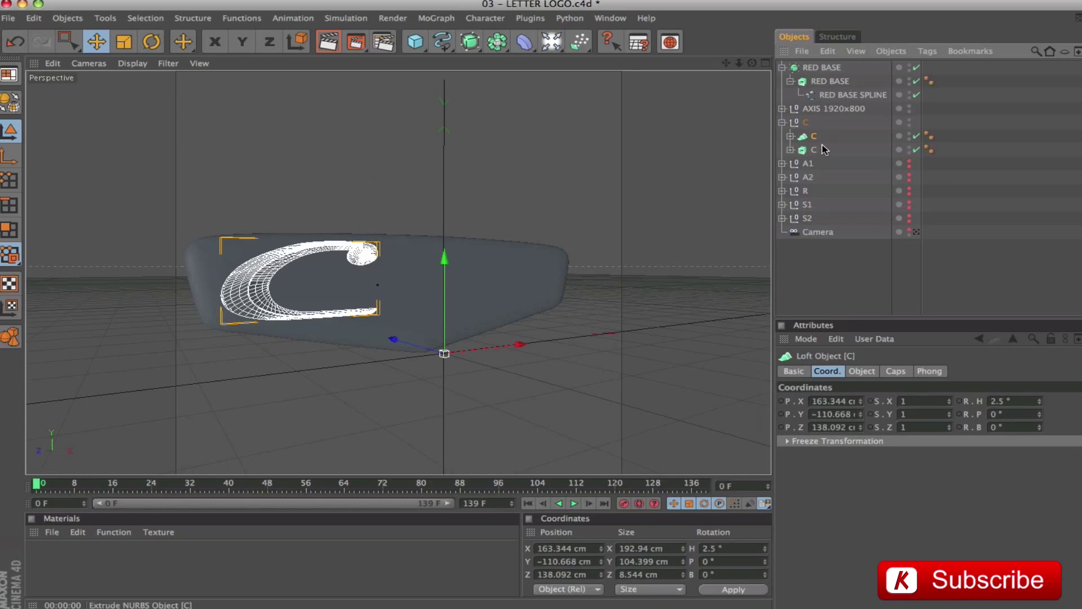
left_click(782, 122)
left_click(796, 122)
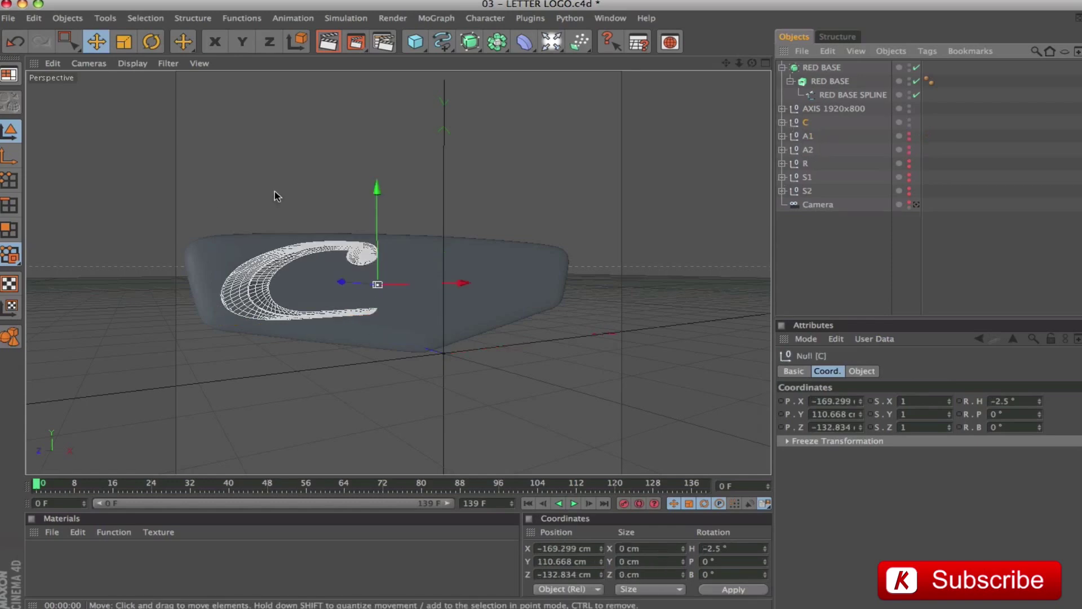
Make the A1, A2, R, S1 and S2 letter groups visible and view the whole word on the base
left_click_drag(909, 135, 908, 191)
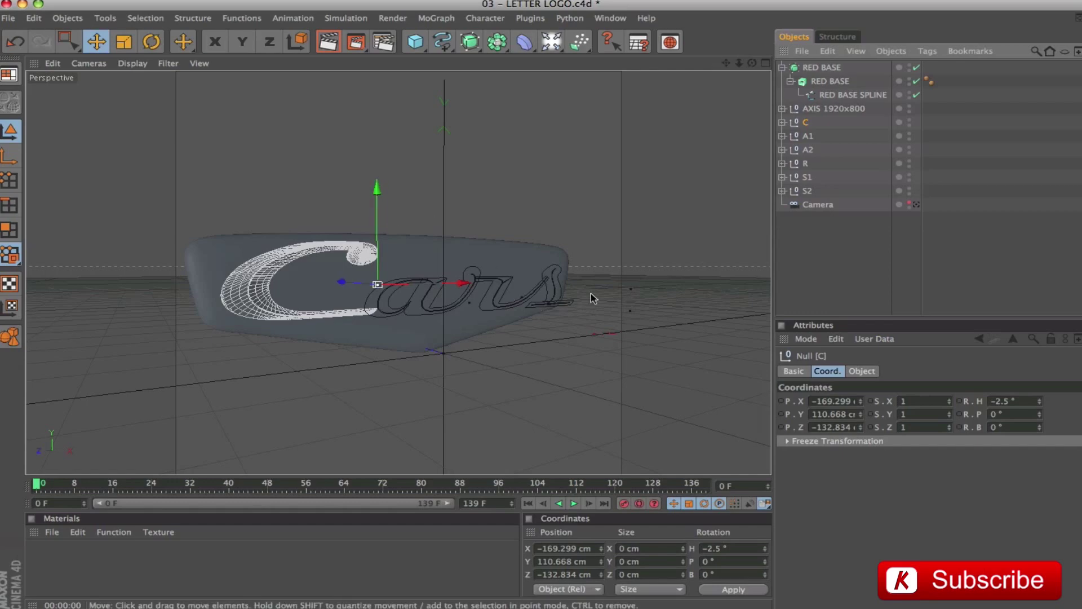
left_click_drag(595, 234, 479, 253, "alt")
left_click_drag(726, 63, 431, 77)
left_click_drag(394, 271, 403, 248, "alt")
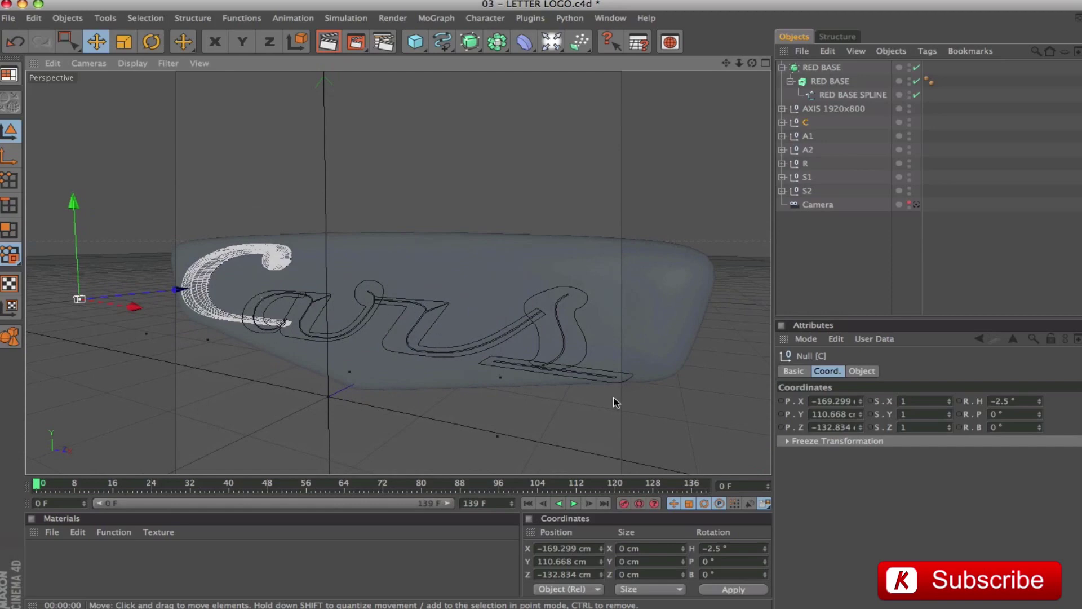
Disable the C loft and show the points of its Co and Ci splines together
left_click(781, 123)
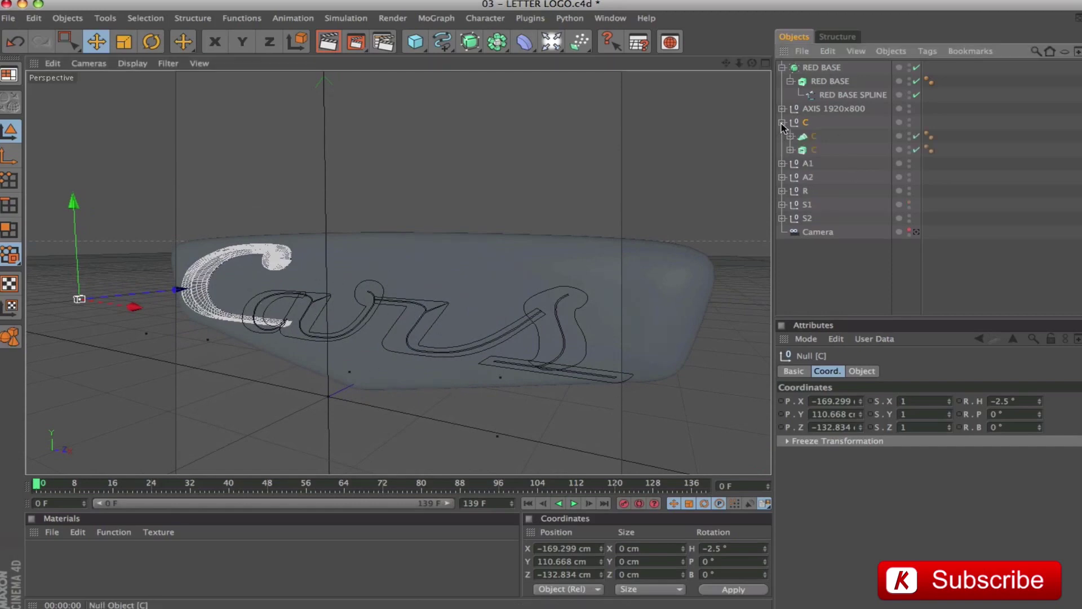
left_click(791, 136)
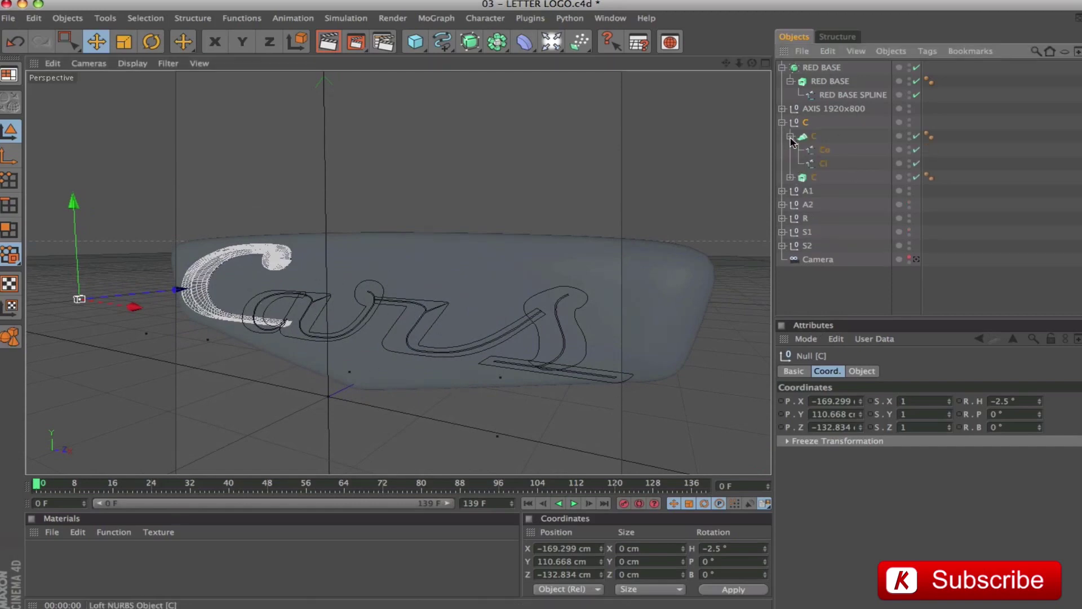
left_click(826, 151)
left_click(823, 164, "shift")
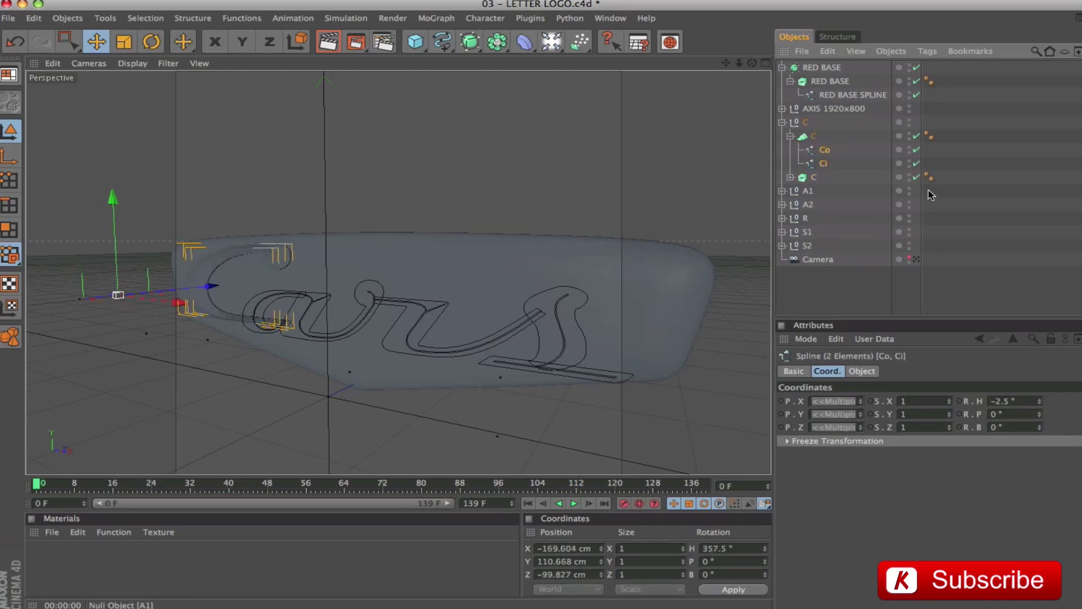
left_click(916, 136)
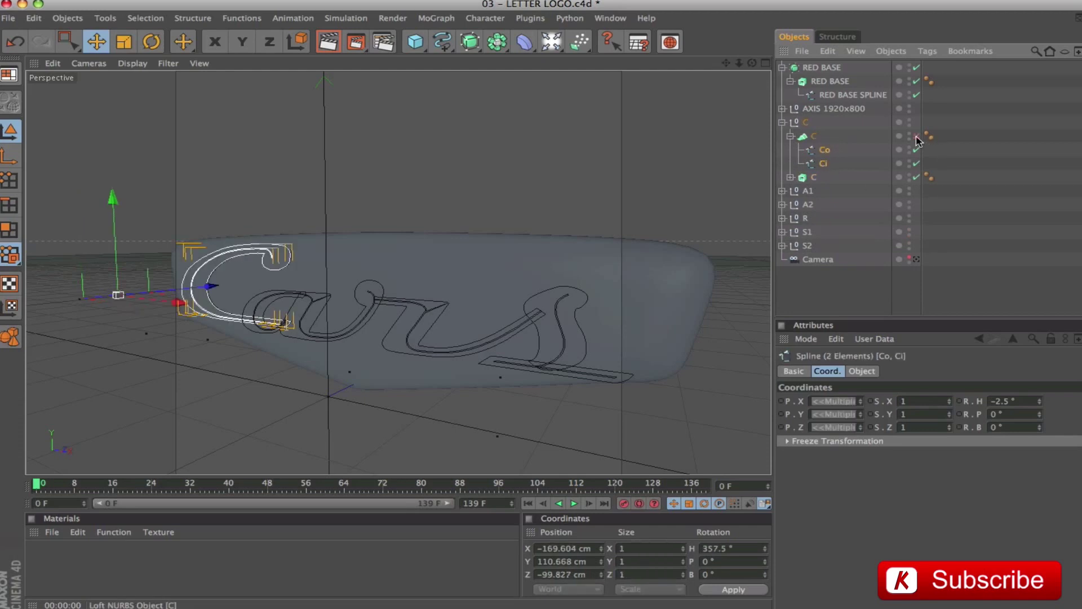
left_click(9, 180)
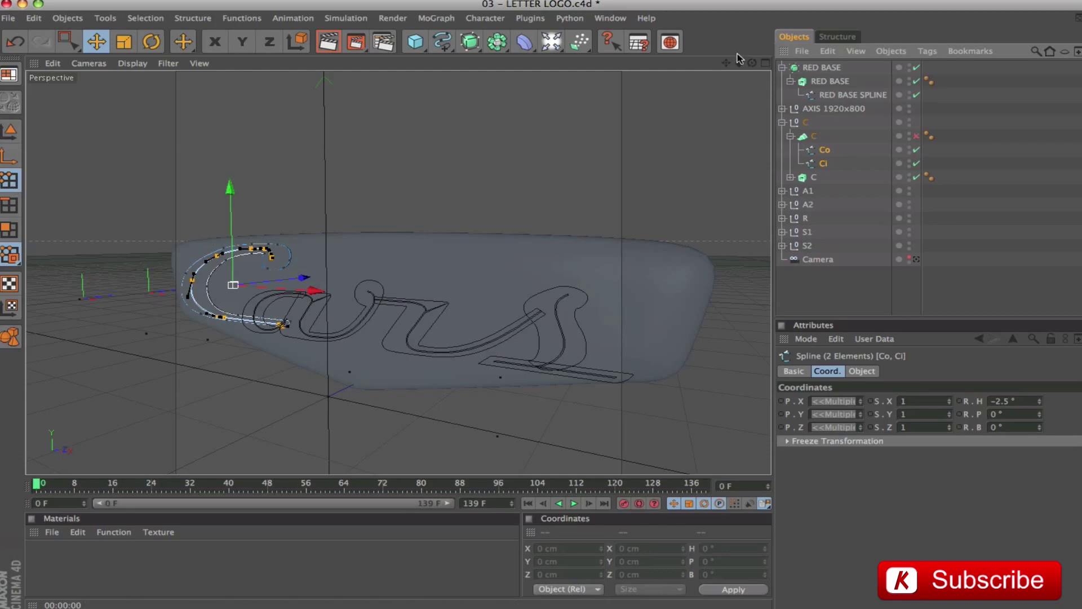
Compare the Co and Ci splines up close and examine where both start, selecting the matching points at the letter's upper inner corner
left_click_drag(726, 63, 783, 63)
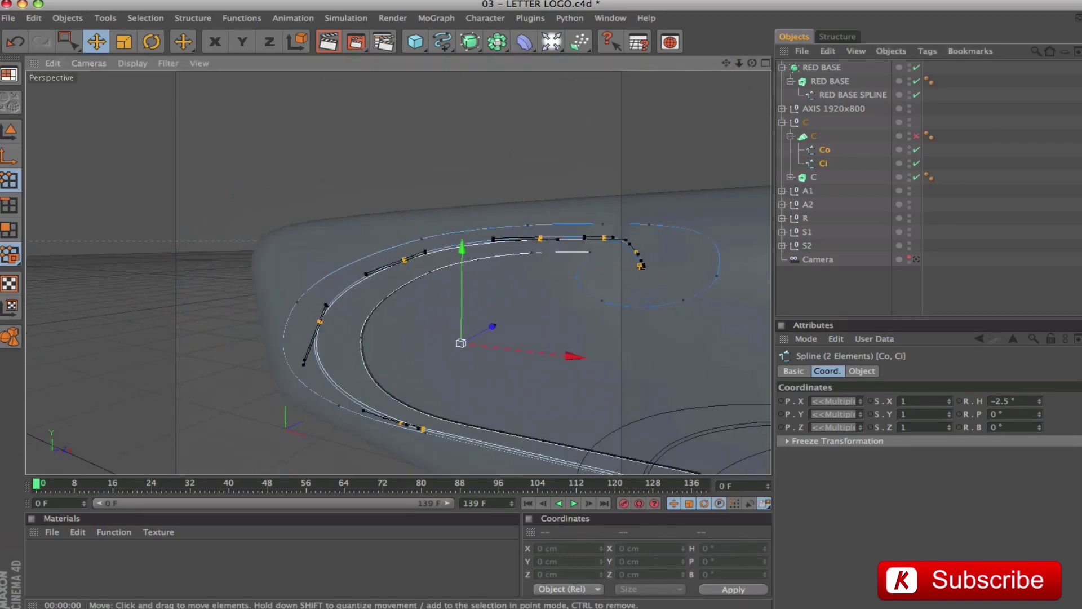
left_click(823, 163)
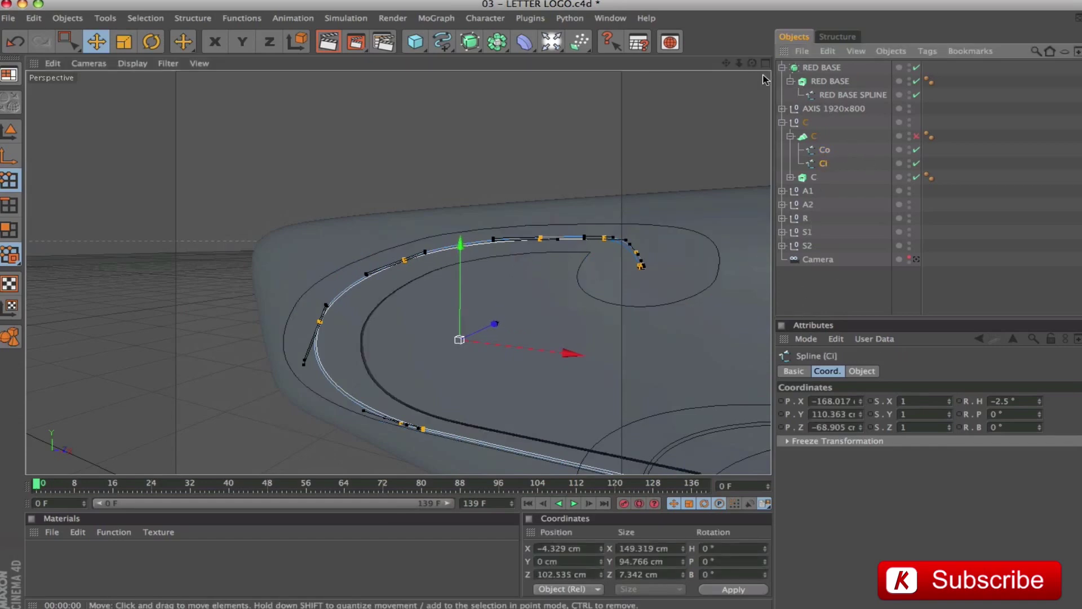
left_click_drag(725, 63, 613, 7)
left_click_drag(725, 63, 752, 80)
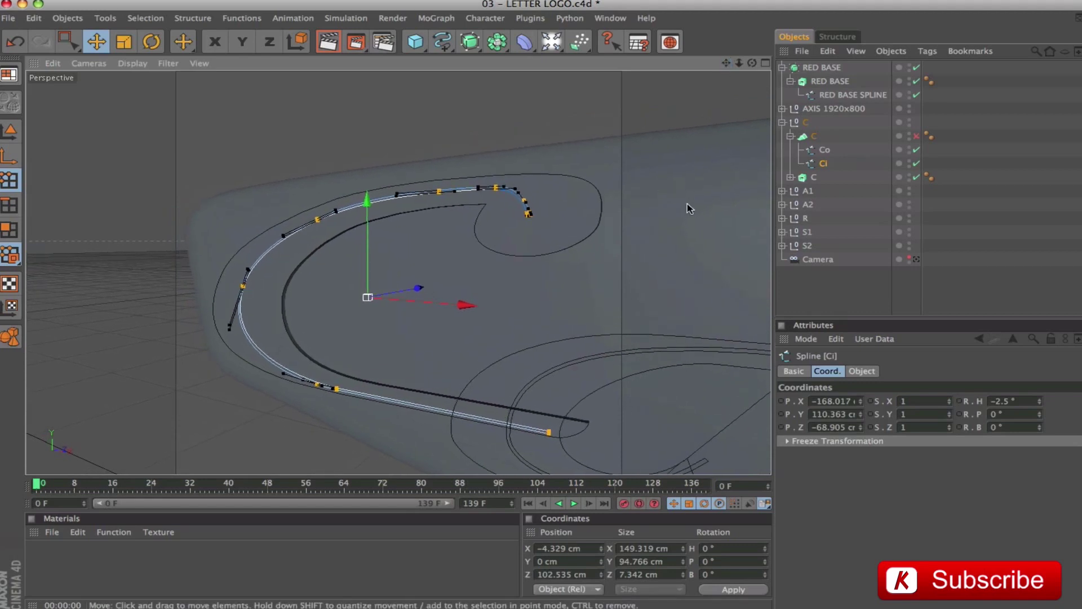
left_click(826, 150)
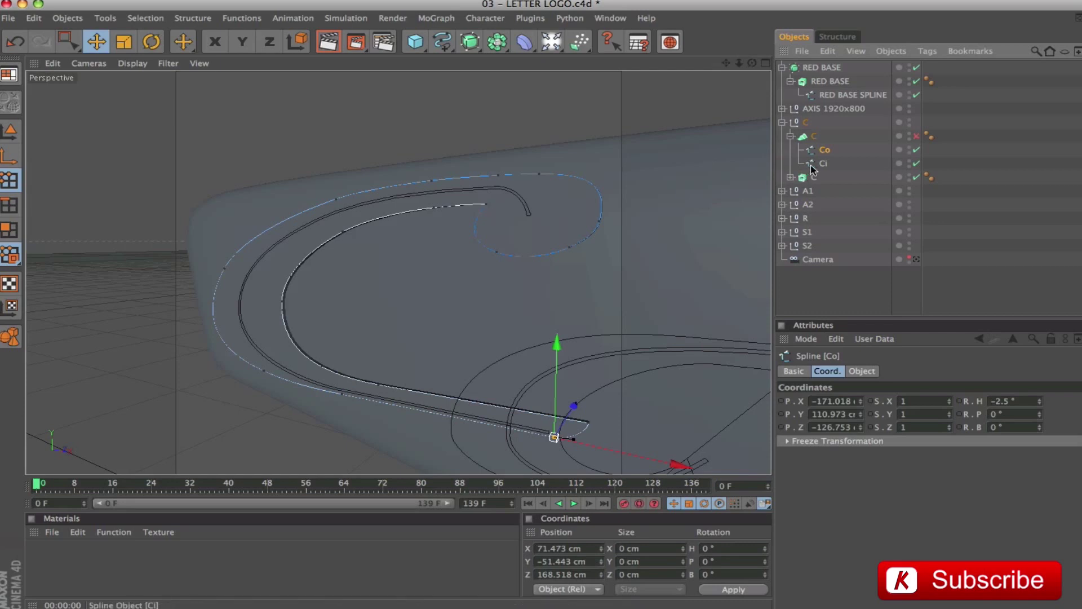
left_click(821, 164)
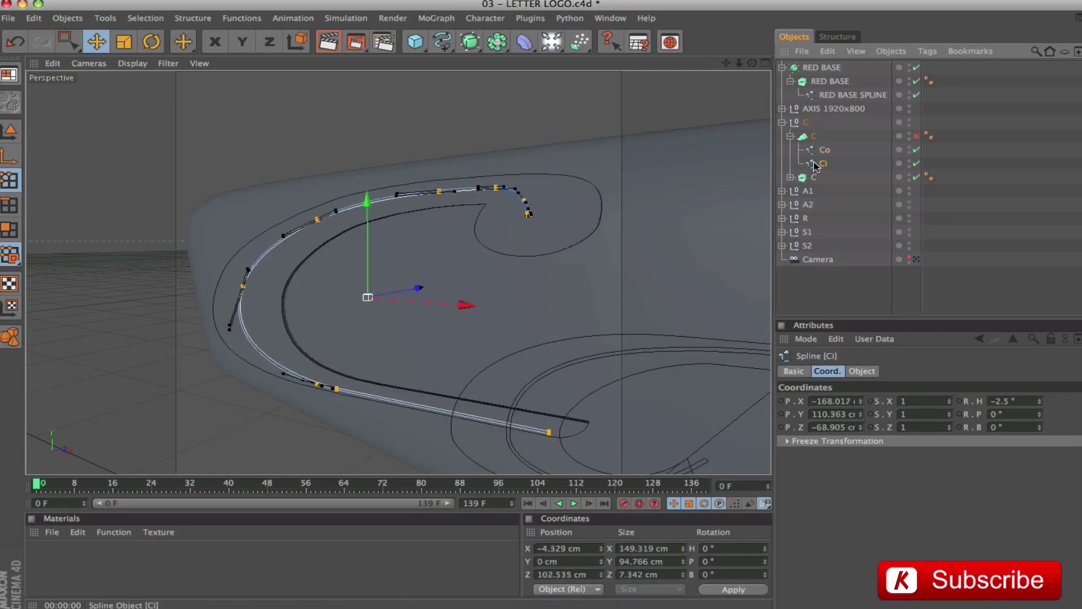
left_click(488, 201, "shift")
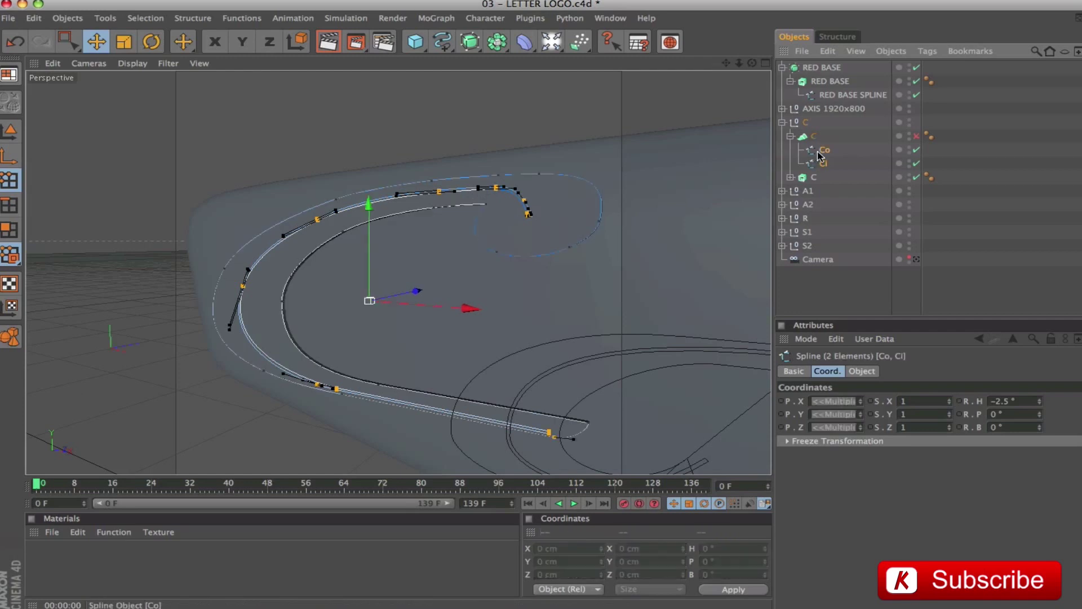
left_click(487, 203)
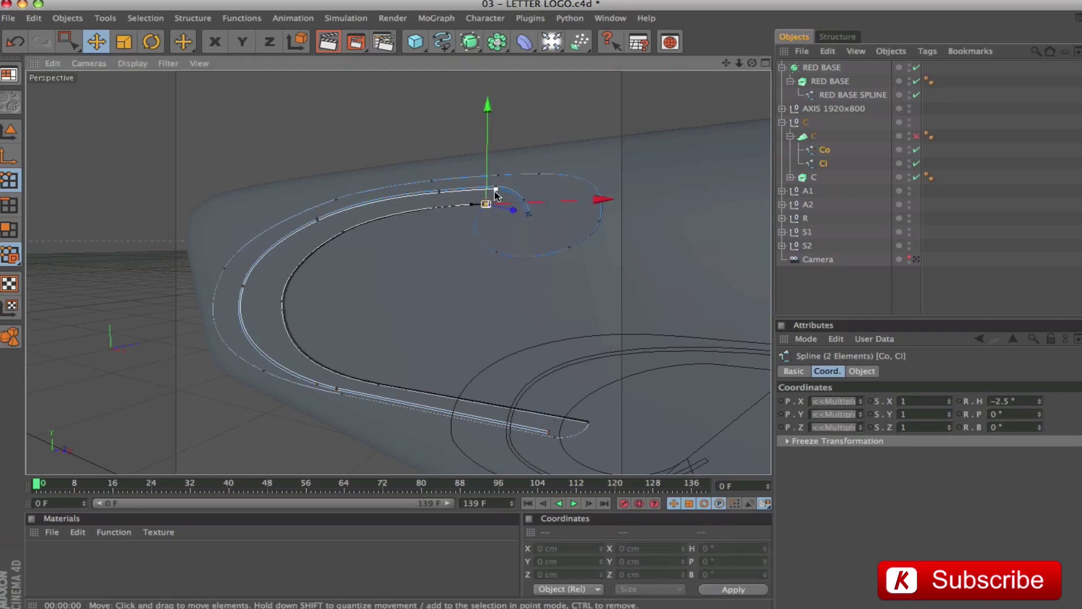
key("s")
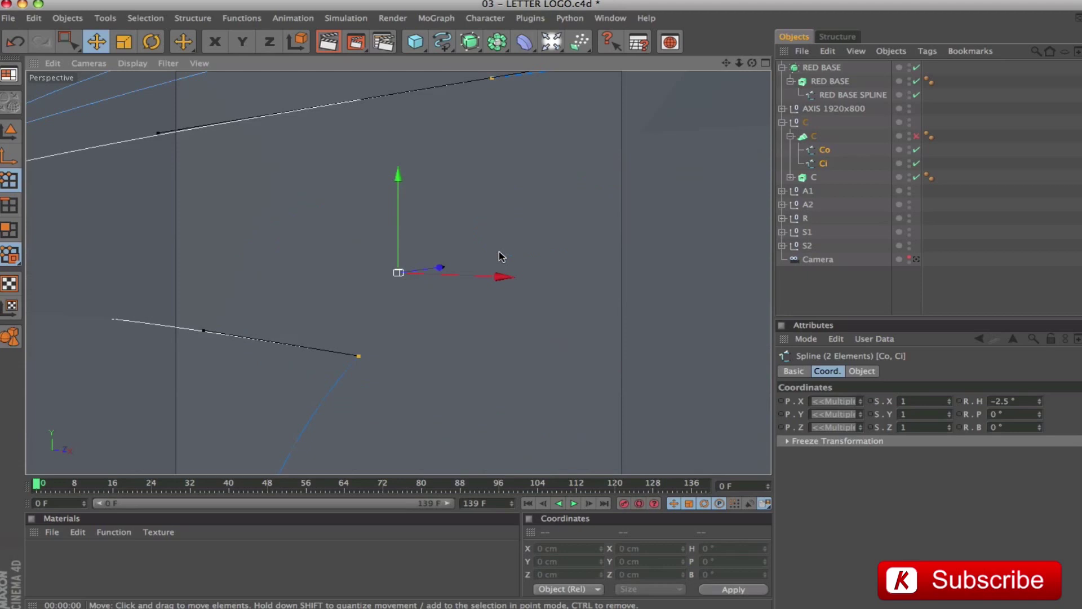
scroll(535, 245, "down", 5)
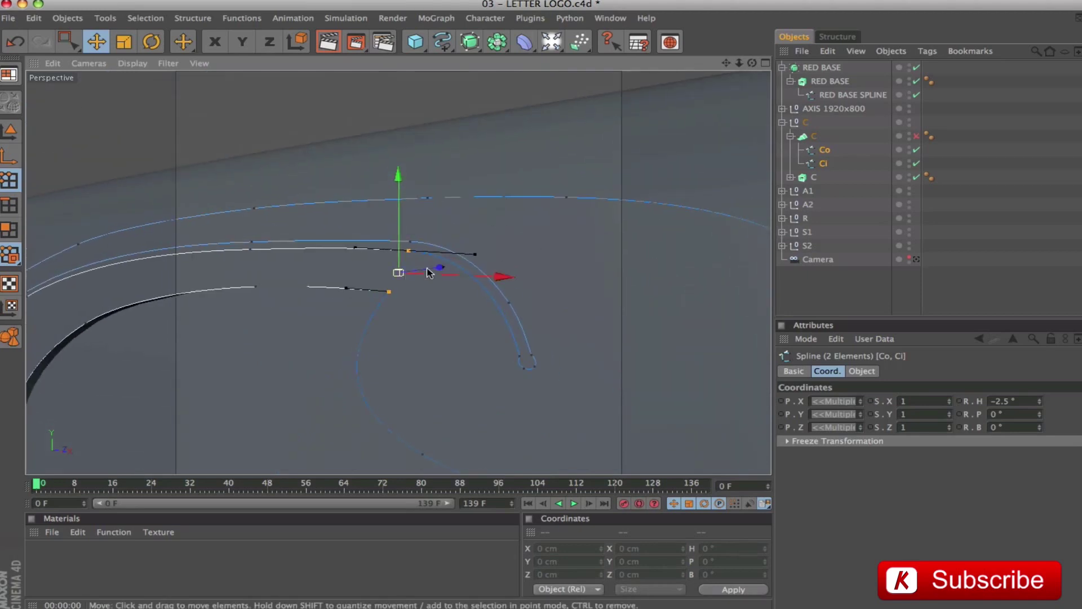
right_click(555, 214)
left_click(587, 363)
scroll(619, 266, "down", 5)
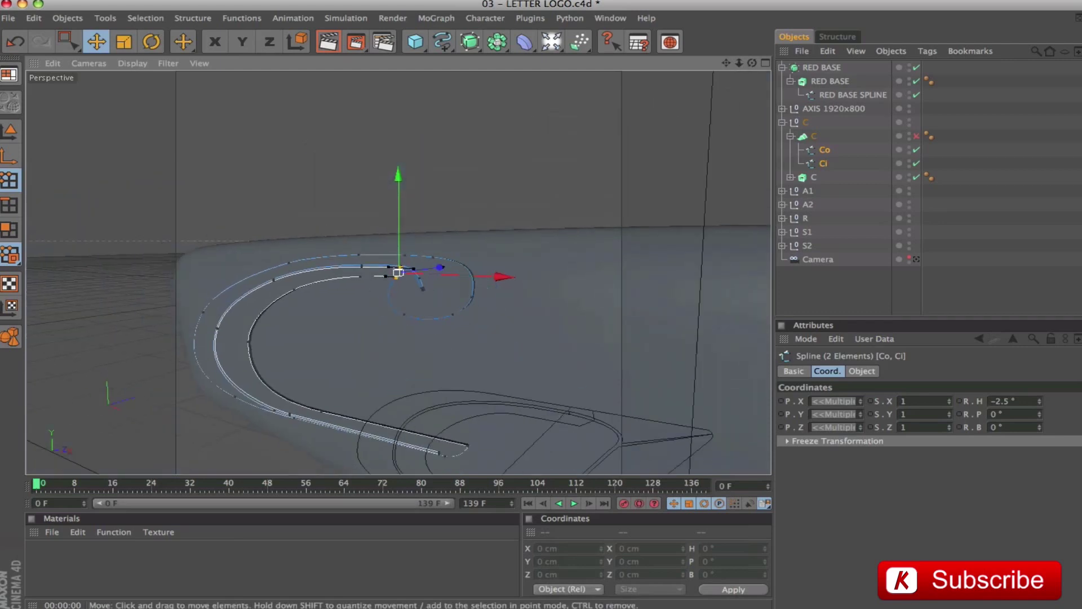
Enable the C loft again, return to model editing and clear the selection
left_click(916, 137)
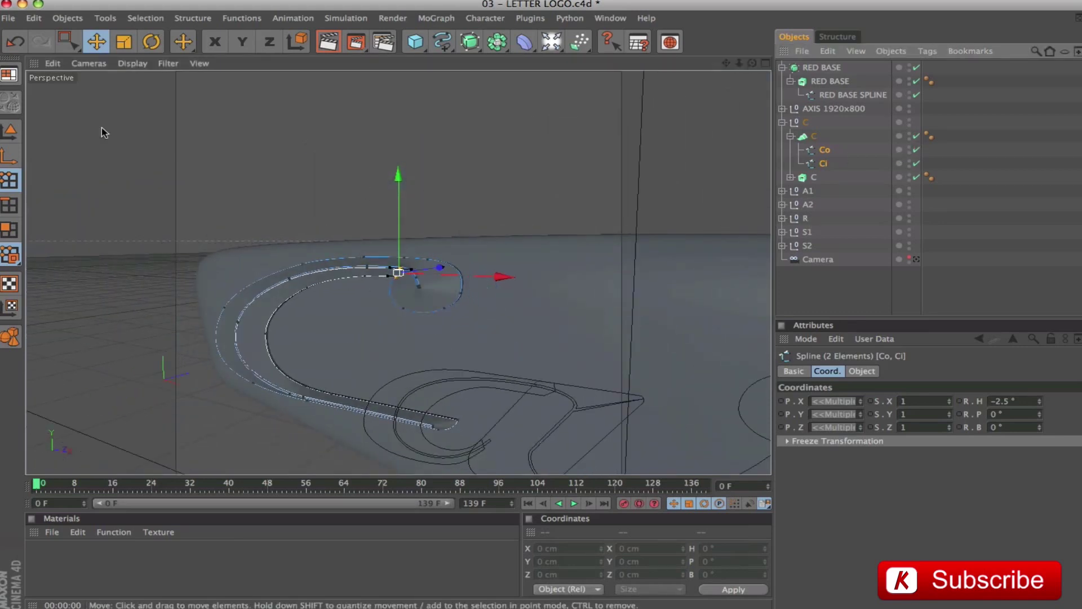
left_click(10, 130)
left_click(784, 282)
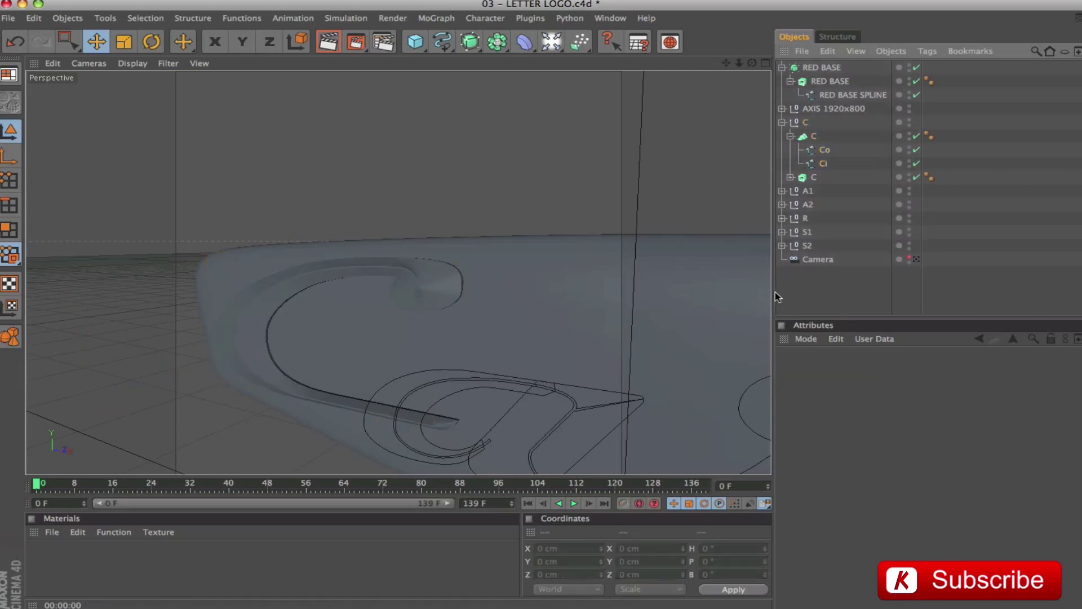
Set the Z movement of the C Extrude object to 2.5 cm
scroll(404, 326, "down", 2)
middle_click_drag(620, 175, 479, 127, "alt")
right_click_drag(581, 199, 507, 200, "alt")
left_click_drag(581, 200, 406, 180, "alt")
left_click_drag(524, 203, 575, 201, "alt")
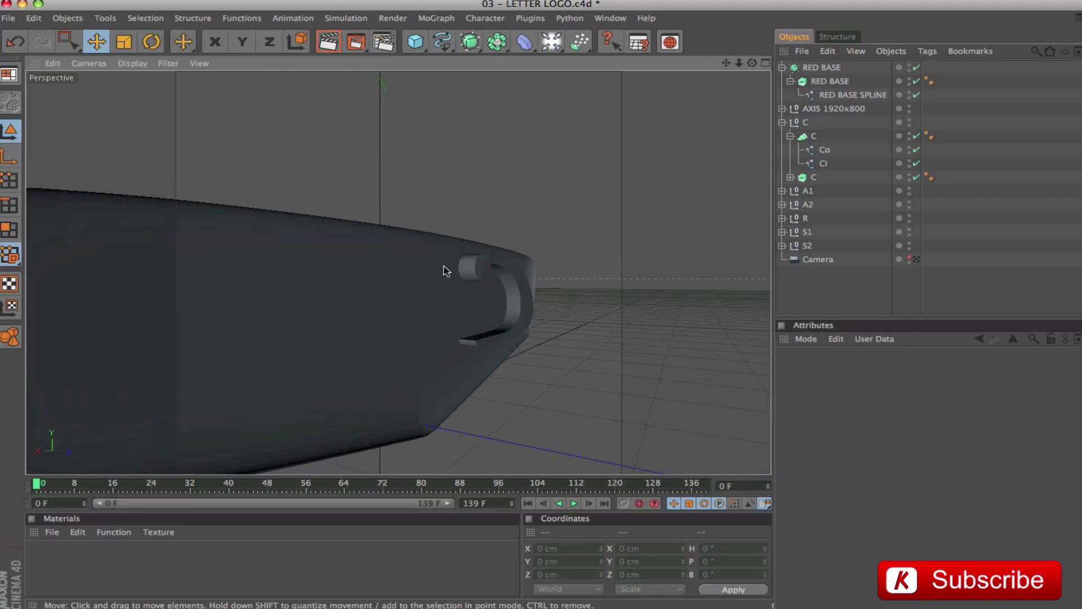
left_click(812, 177)
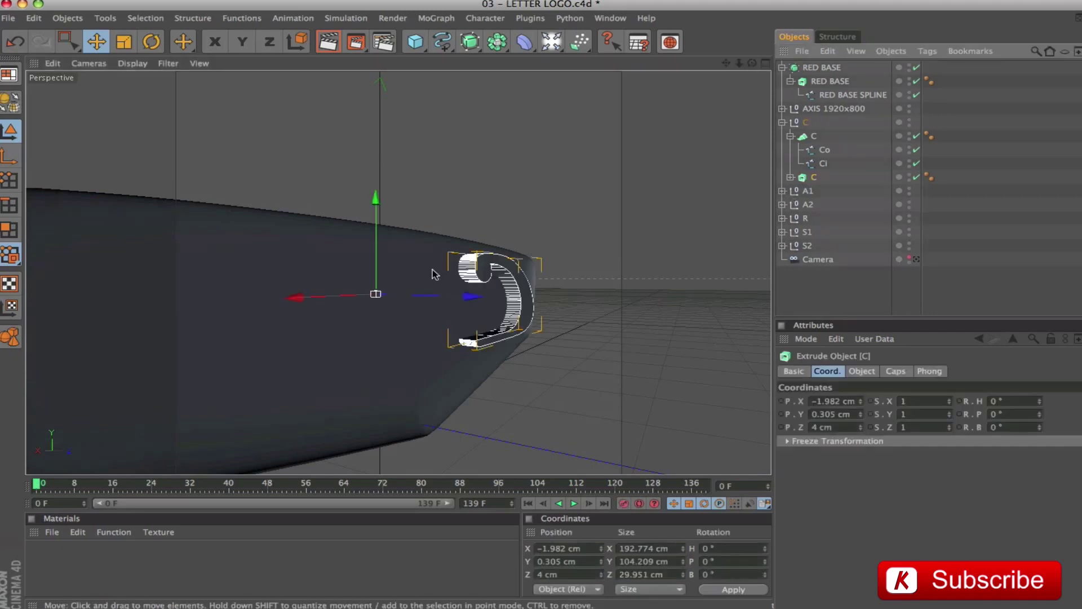
left_click(854, 372)
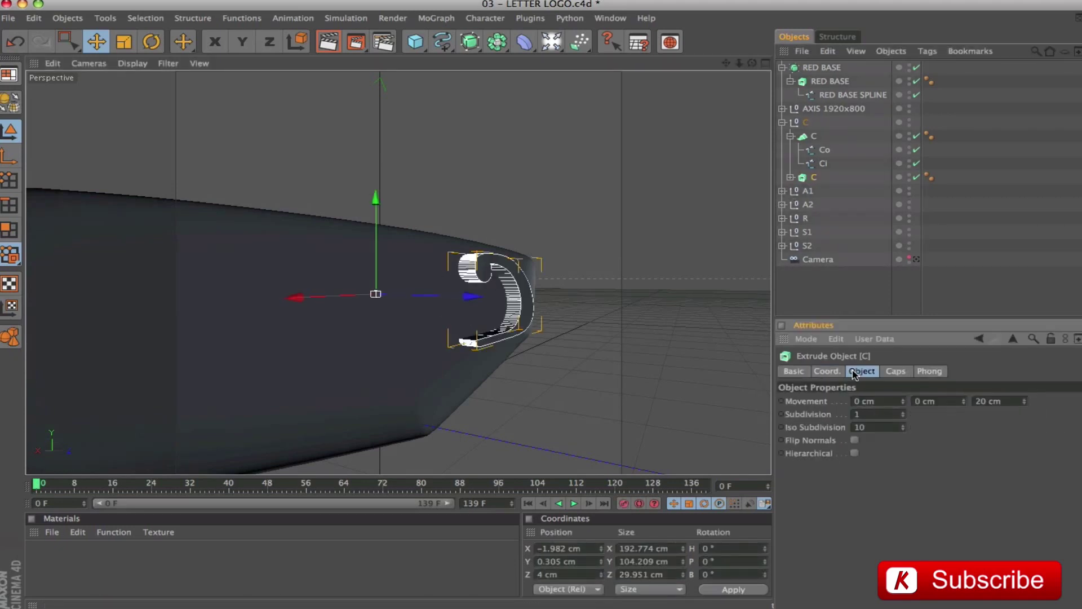
double_click(984, 401)
type("2")
key("Return")
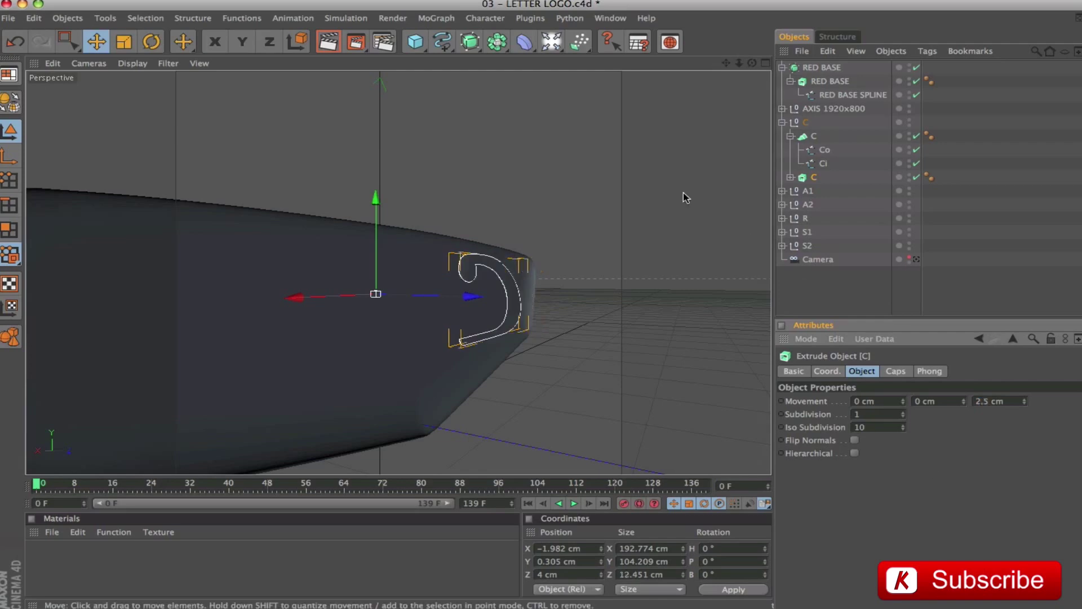
Render the C from the side and examine its loft and extruded edge up close from the opposite side
key("ctrl+r")
left_click_drag(620, 252, 687, 262, "alt")
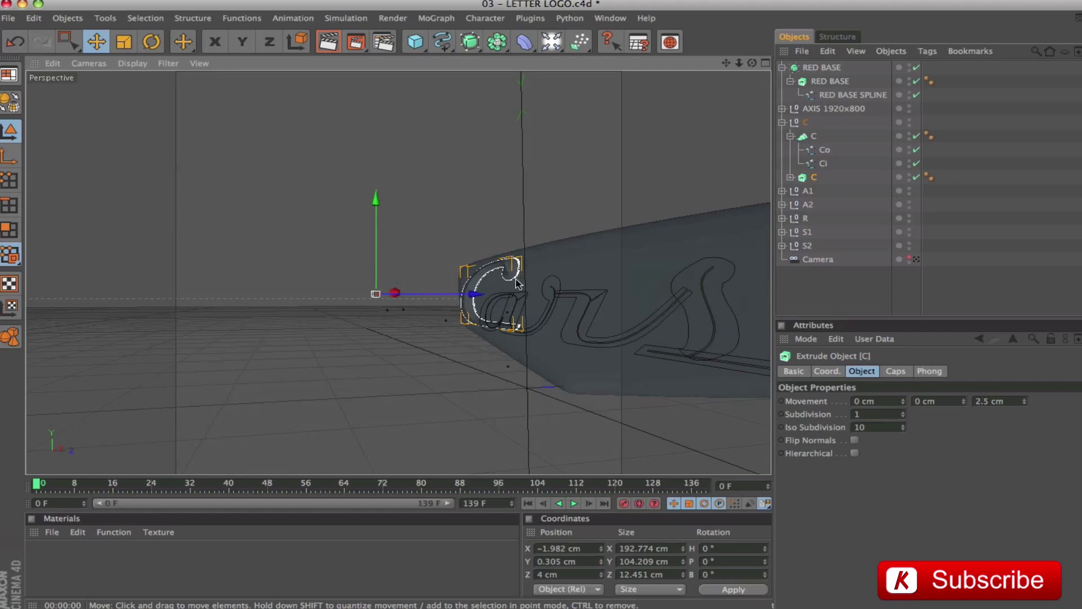
scroll(704, 227, "up", 5)
left_click_drag(702, 235, 689, 257, "alt")
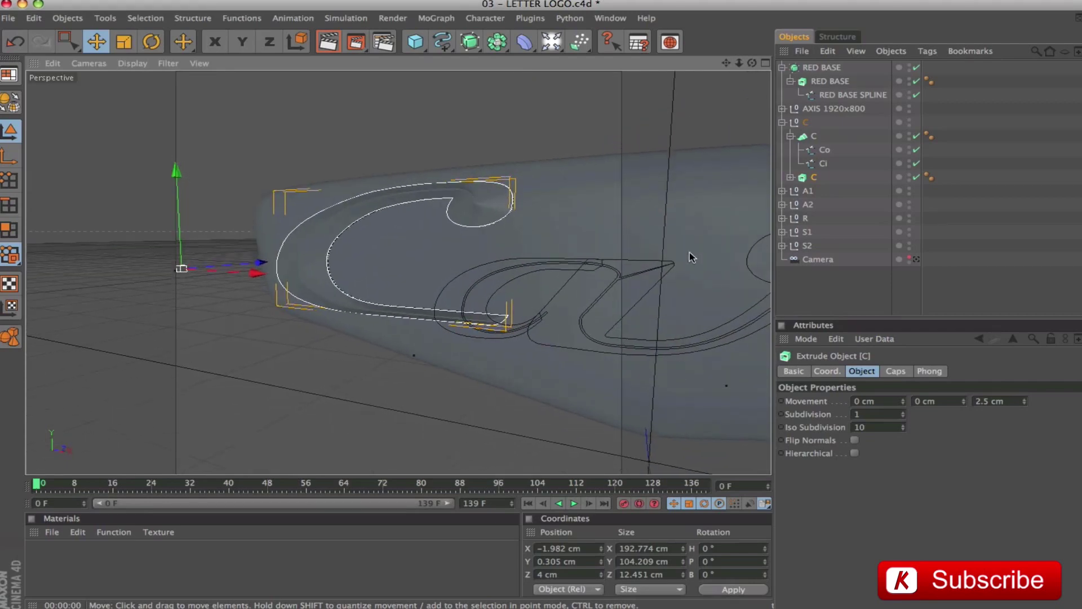
scroll(564, 253, "down", 4)
Frame all the letter objects in the perspective view, then save the scene with nothing selected
left_click(806, 246)
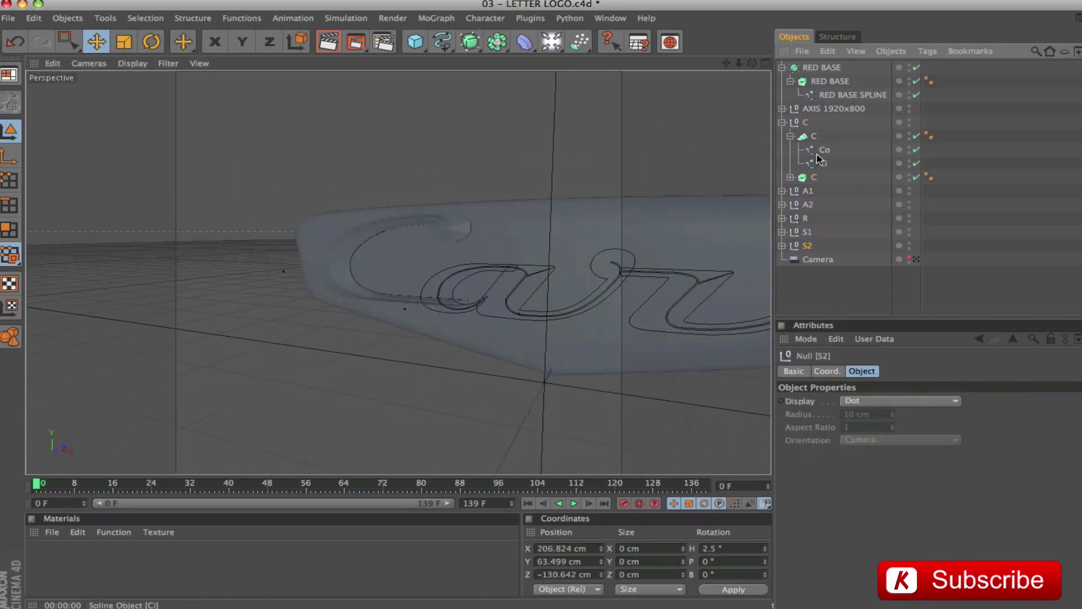
left_click(821, 152, "shift")
key("o")
left_click_drag(591, 225, 533, 331, "alt")
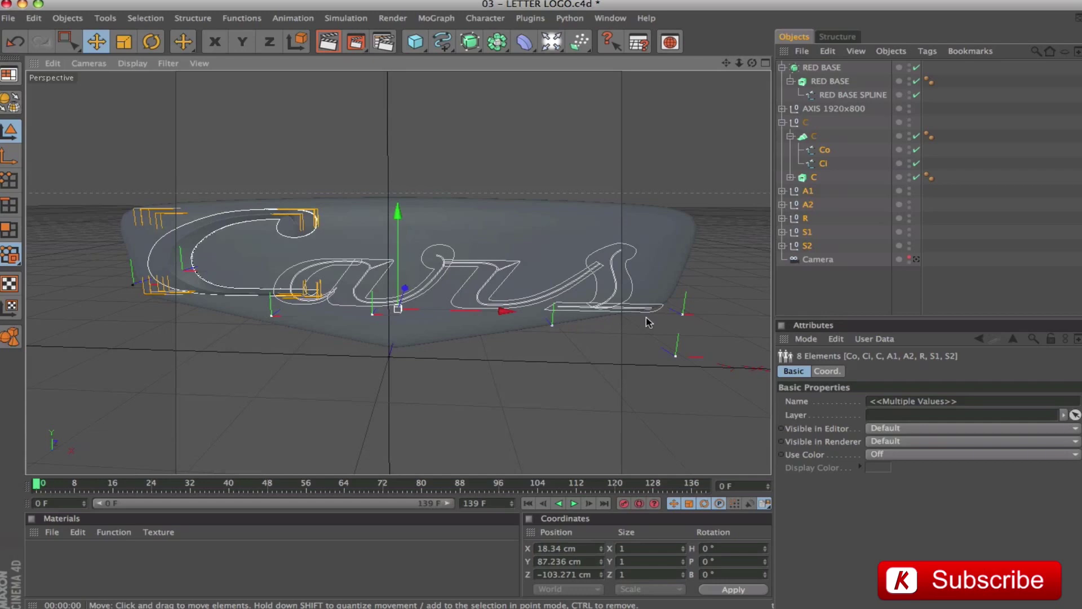
left_click(855, 307)
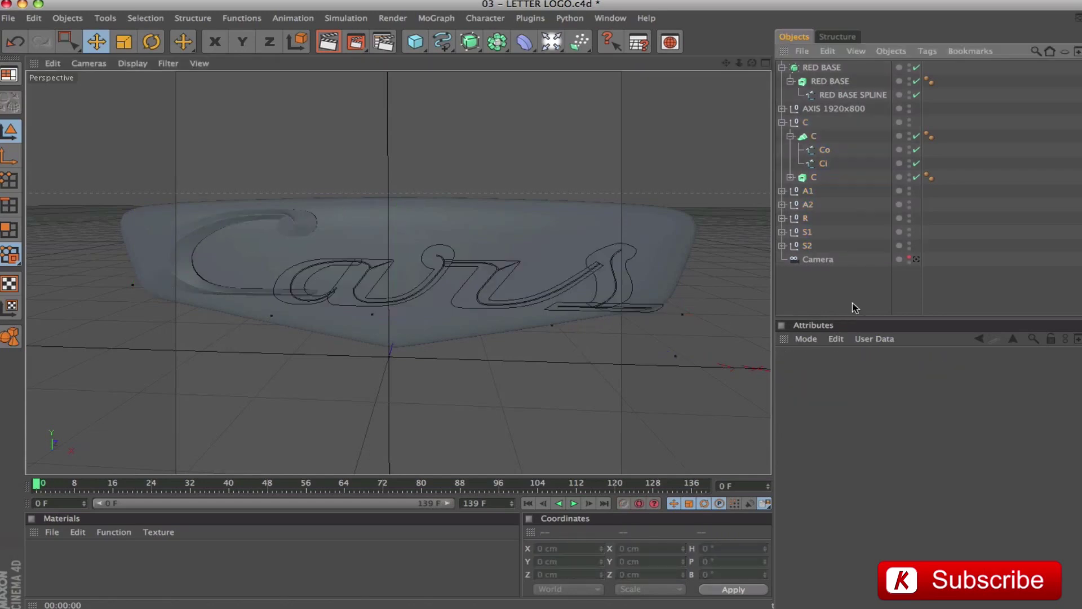
key("super+s")
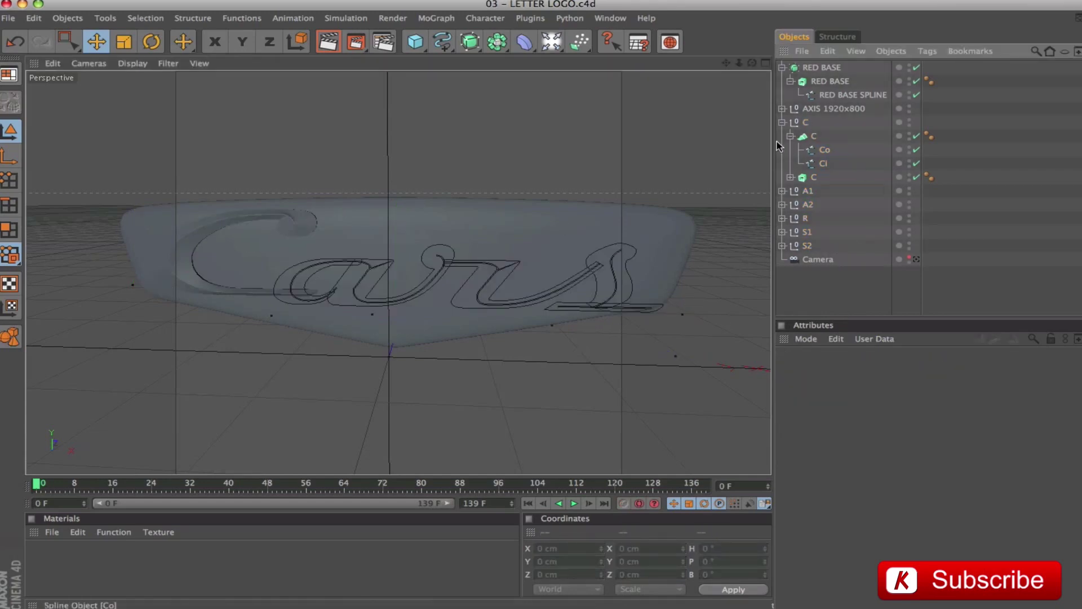
Put the C loft inside a HyperNURBS, set its Subdivision Editor to 3 and render the view to check it
left_click(800, 137)
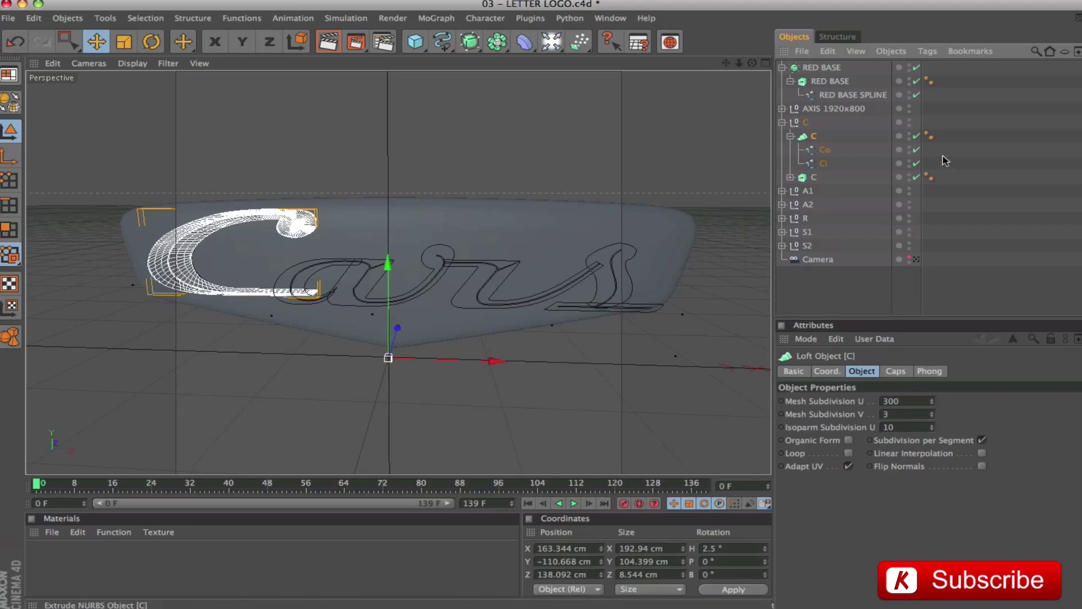
left_click(790, 136)
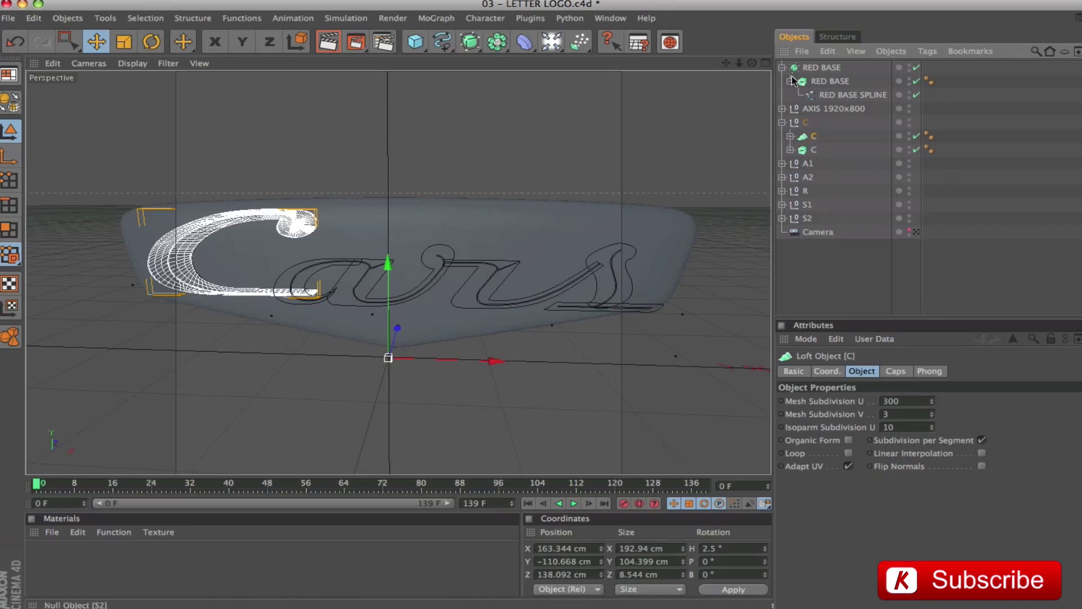
left_click_drag(469, 42, 508, 56, "alt")
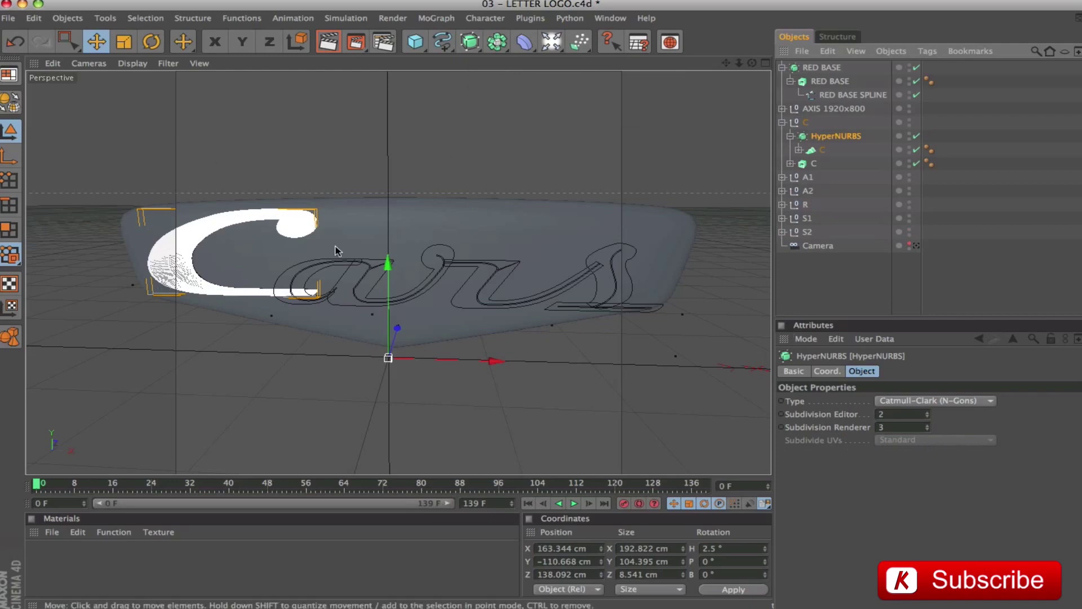
left_click(927, 412)
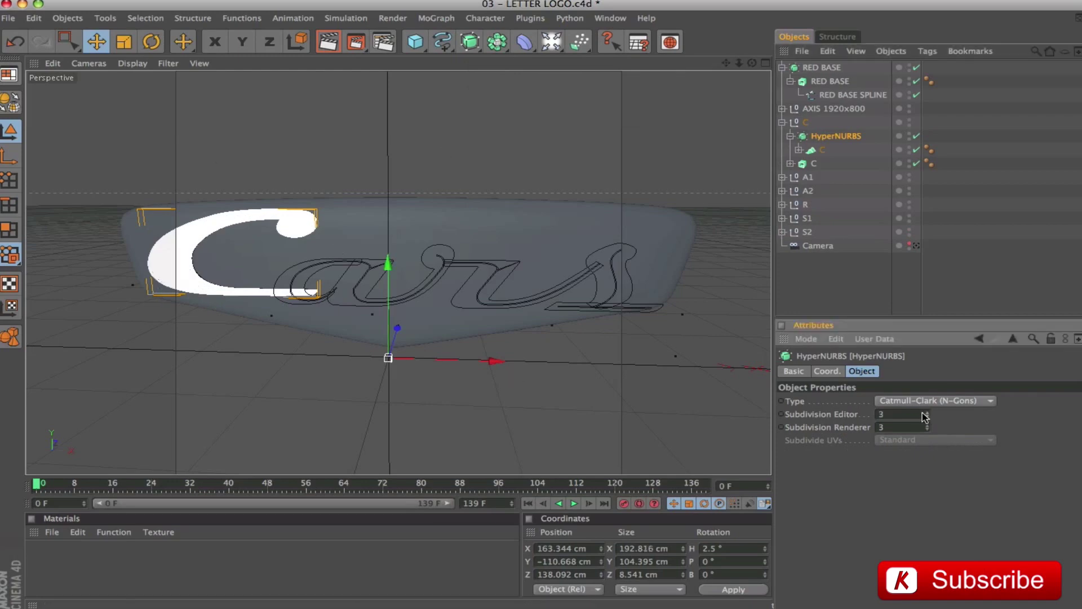
key("ctrl+r")
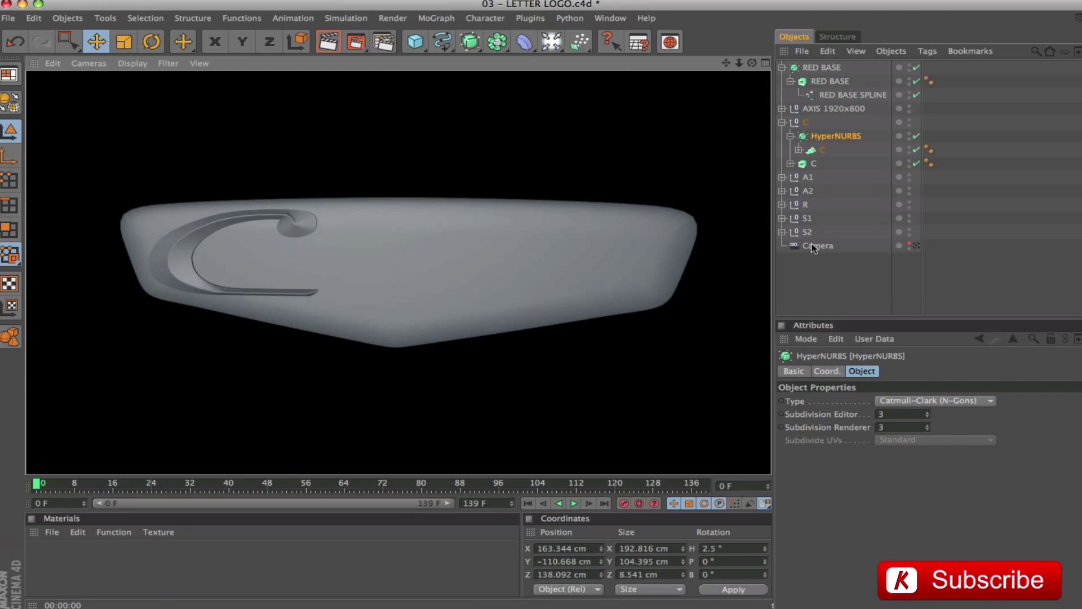
Rename the HyperNURBS above the C loft as C, collapse it and clear the selection
left_click(834, 137)
double_click(826, 137)
type("C")
key("Return")
left_click(791, 136)
left_click(811, 283)
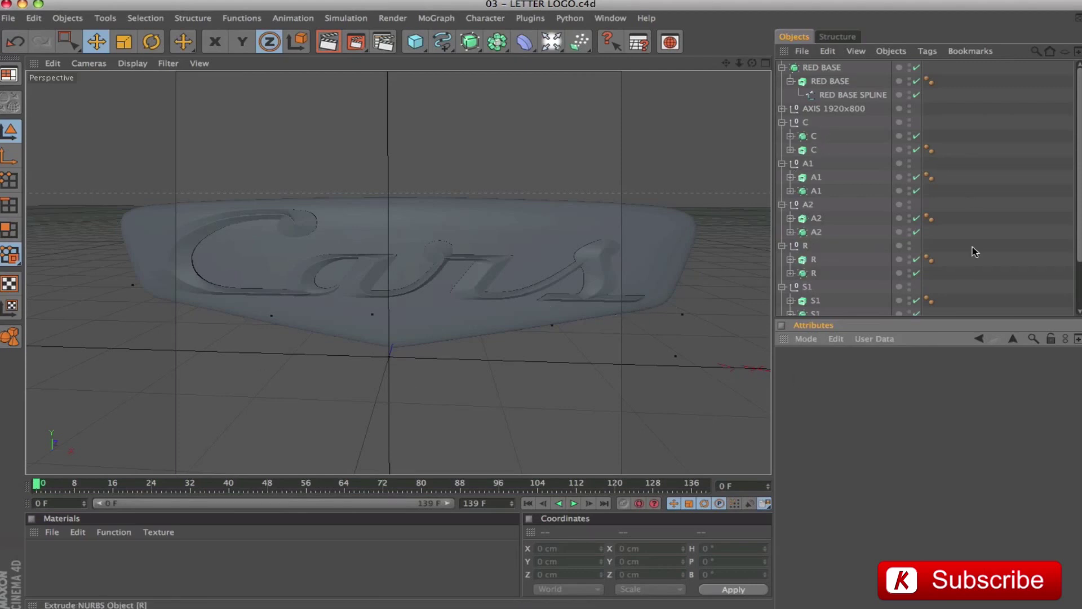
Render the perspective view to check the complete Cars lettering on the base
mouse_move(1078, 192)
left_mouse_down()
mouse_move(1078, 239)
mouse_move(1078, 186)
left_mouse_up()
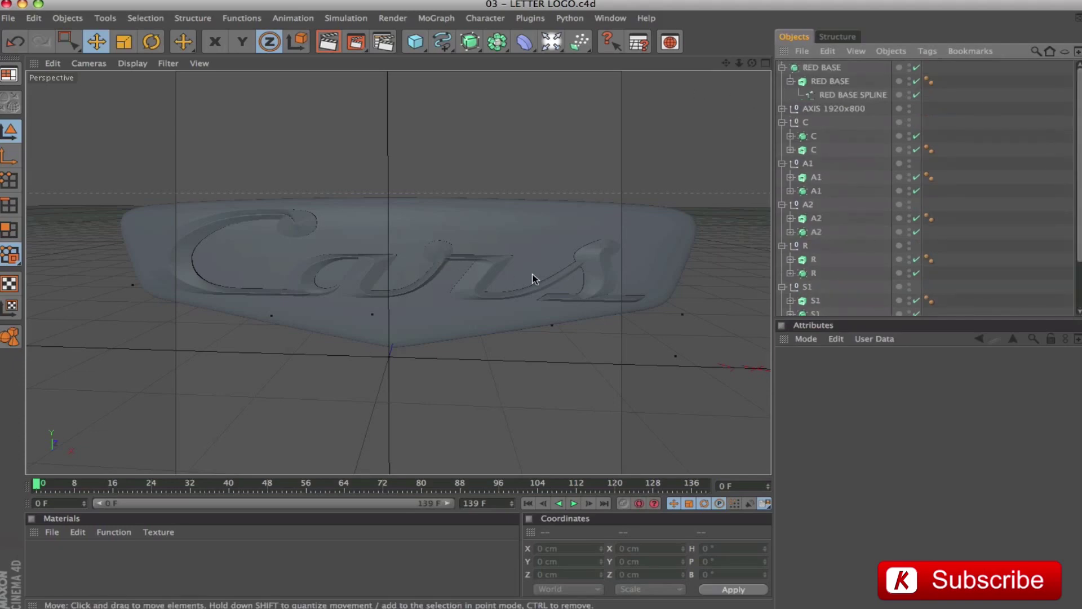
key("ctrl+r")
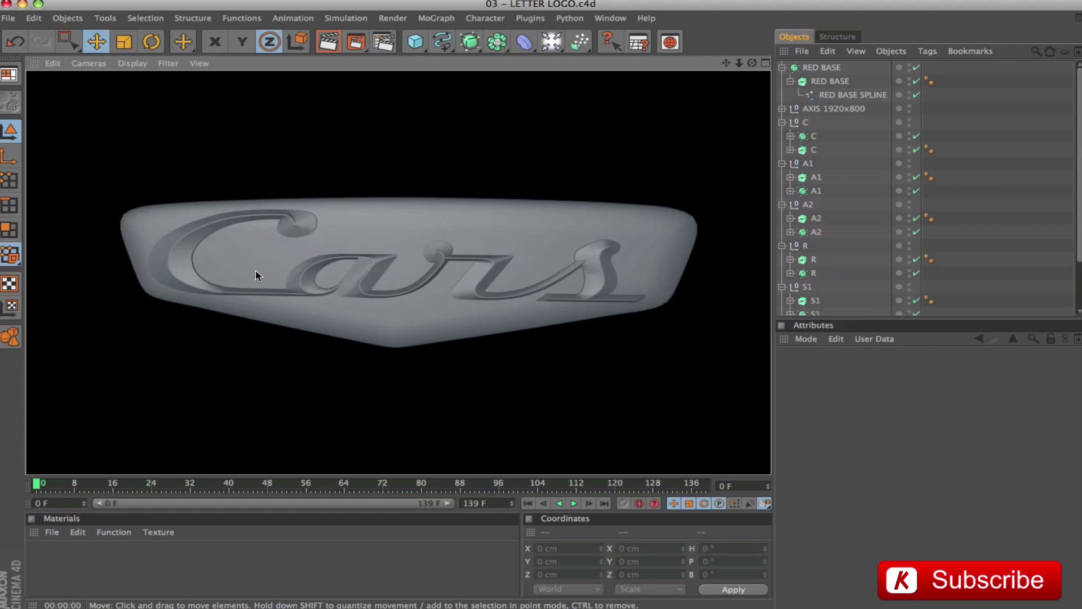
Show the points of the C loft's Ci spline and select the two end points at the letter's lower tip
left_click(790, 136)
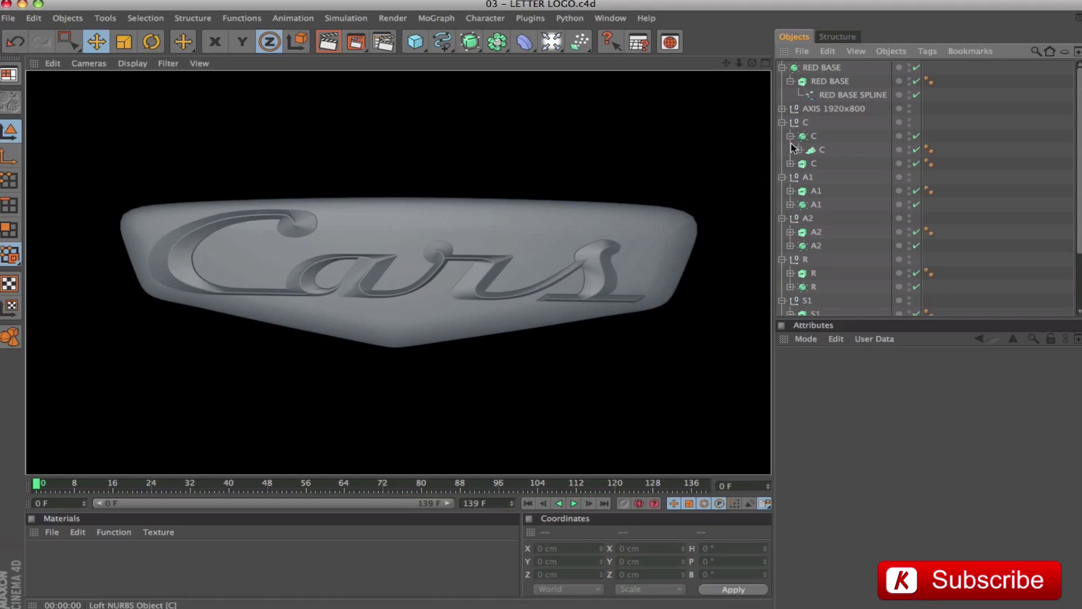
left_click(798, 150)
left_click(830, 176)
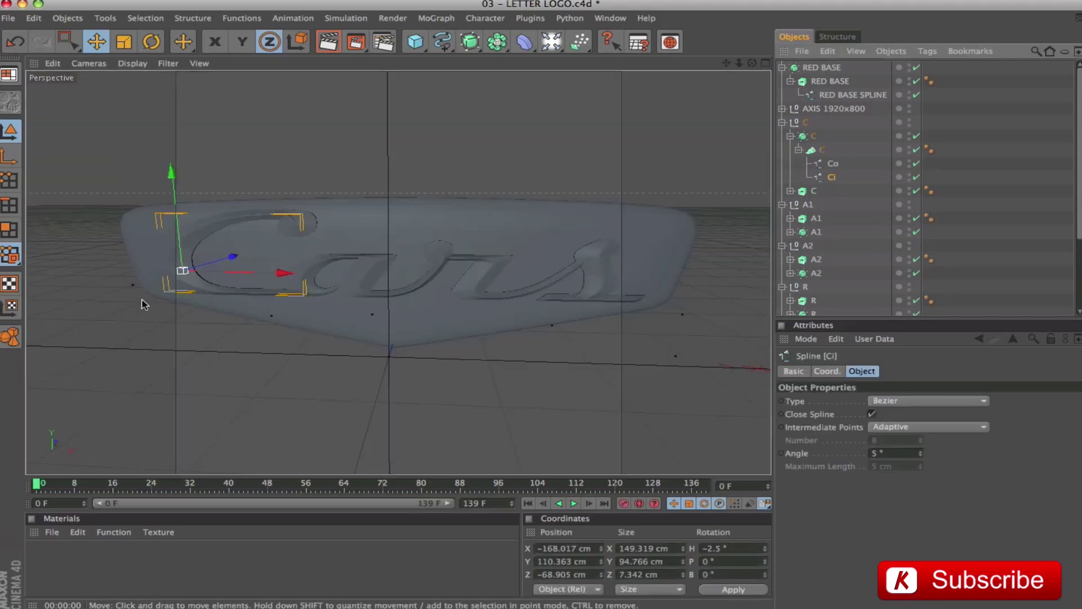
left_click(10, 180)
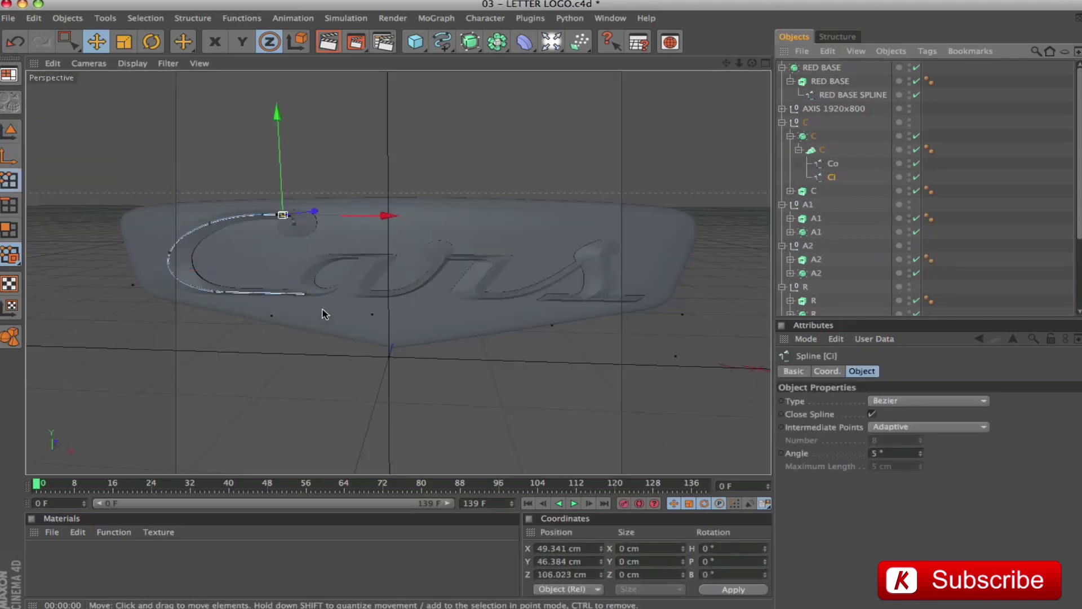
left_click(305, 294)
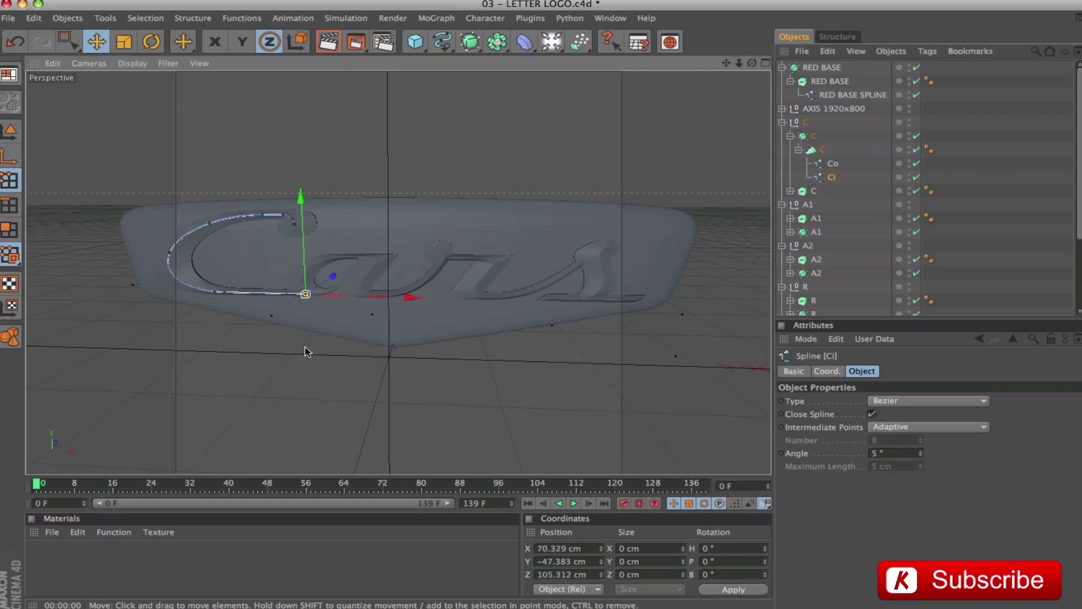
left_click_drag(305, 347, 305, 347, "alt")
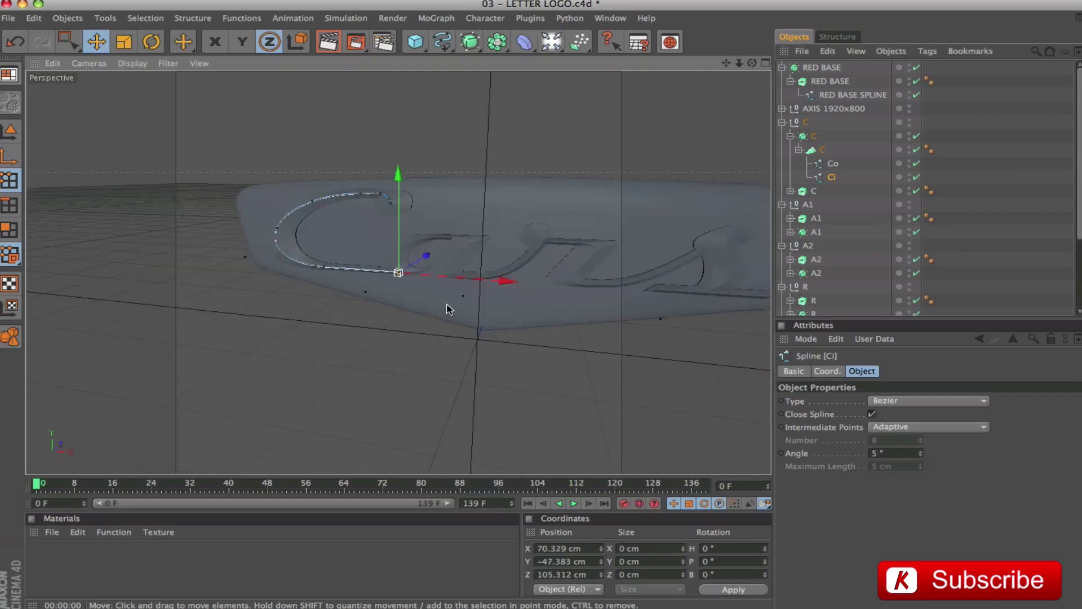
scroll(451, 305, "up", 10)
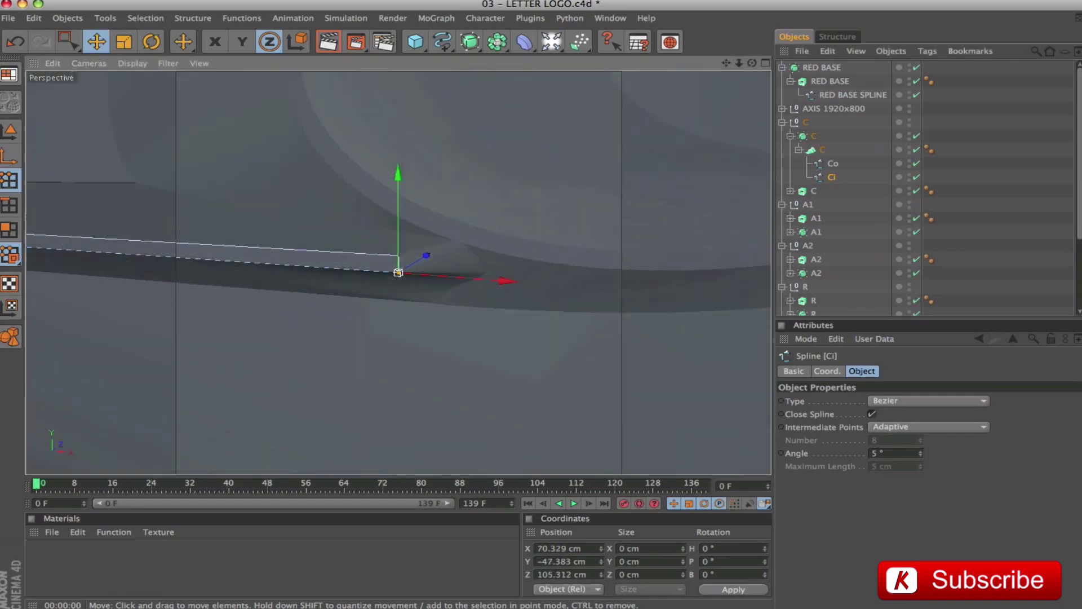
left_click(401, 247, "shift")
Move the two selected Ci points along Z to about 108.9 cm, then return to model editing with nothing selected
left_click_drag(484, 321, 418, 292, "alt")
left_click_drag(449, 398, 447, 387, "alt")
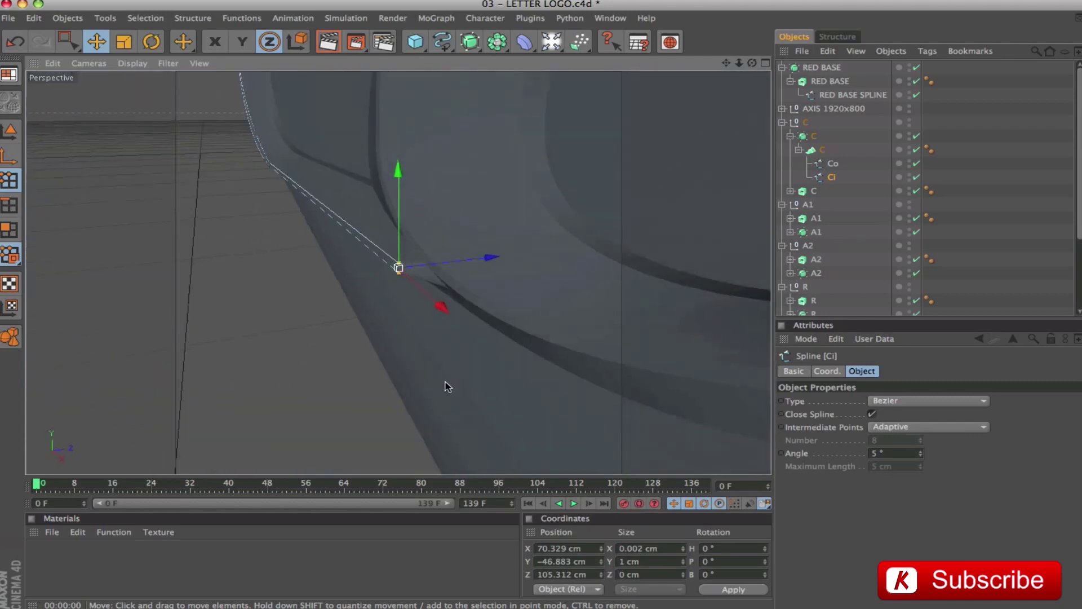
left_click_drag(466, 255, 518, 276)
mouse_move(348, 89)
left_mouse_down("alt")
mouse_move(393, 102)
mouse_move(357, 97)
left_mouse_up("alt")
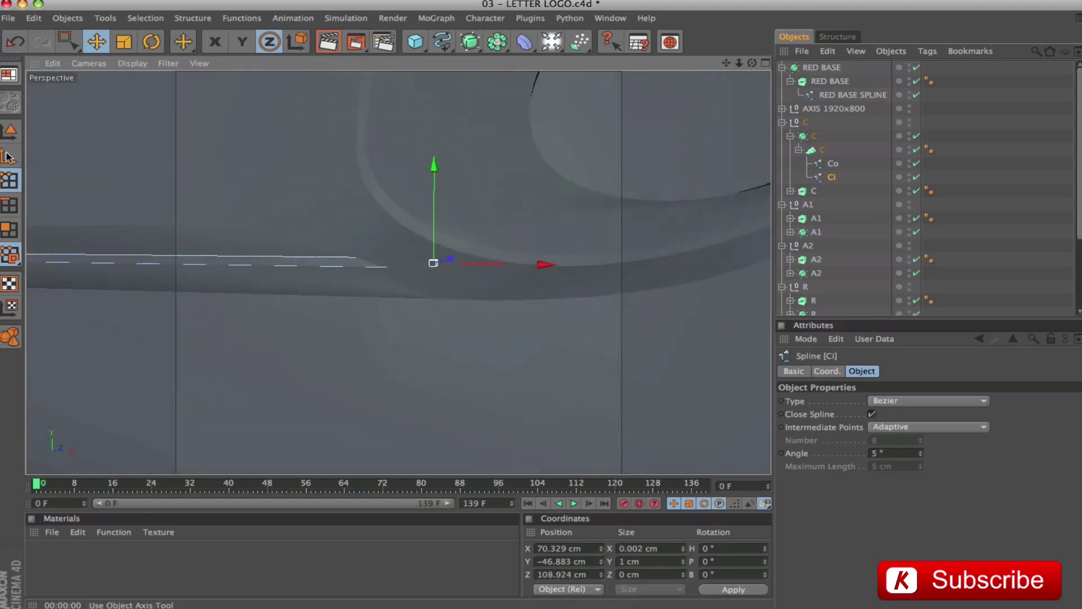
left_click(10, 131)
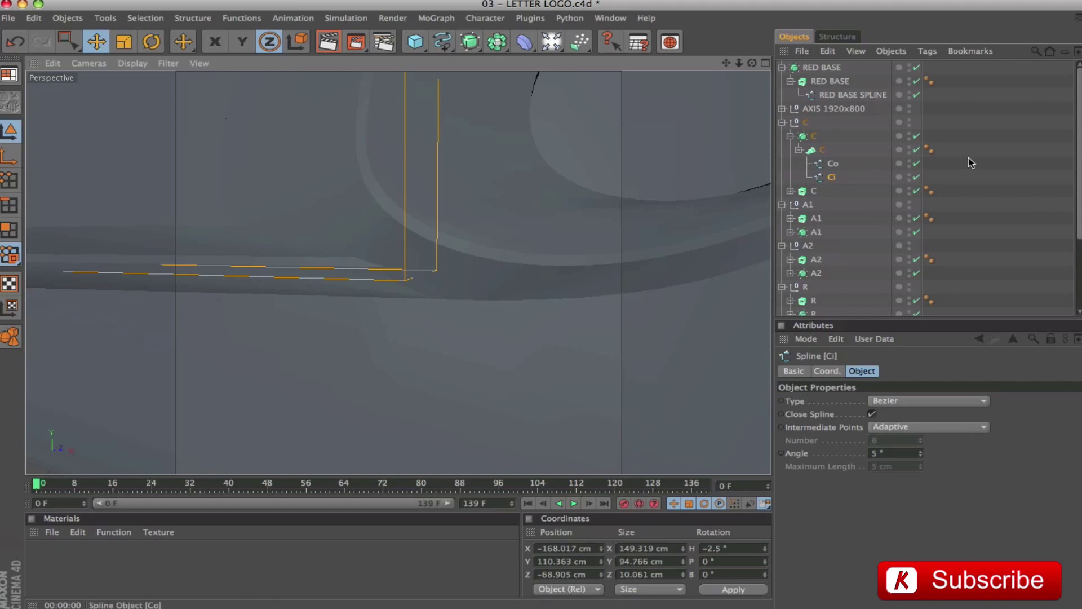
right_click_drag(634, 217, 602, 71, "alt")
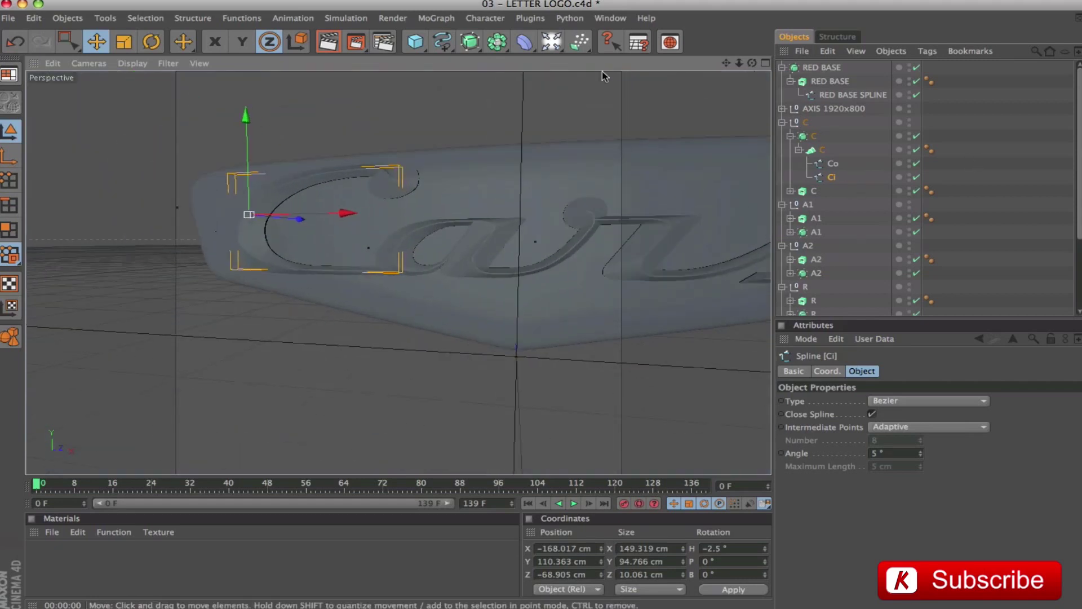
left_click(437, 105)
Examine the whole emblem from several angles and render an angled view to check the letter bevels on the base
left_click_drag(726, 63, 590, 122)
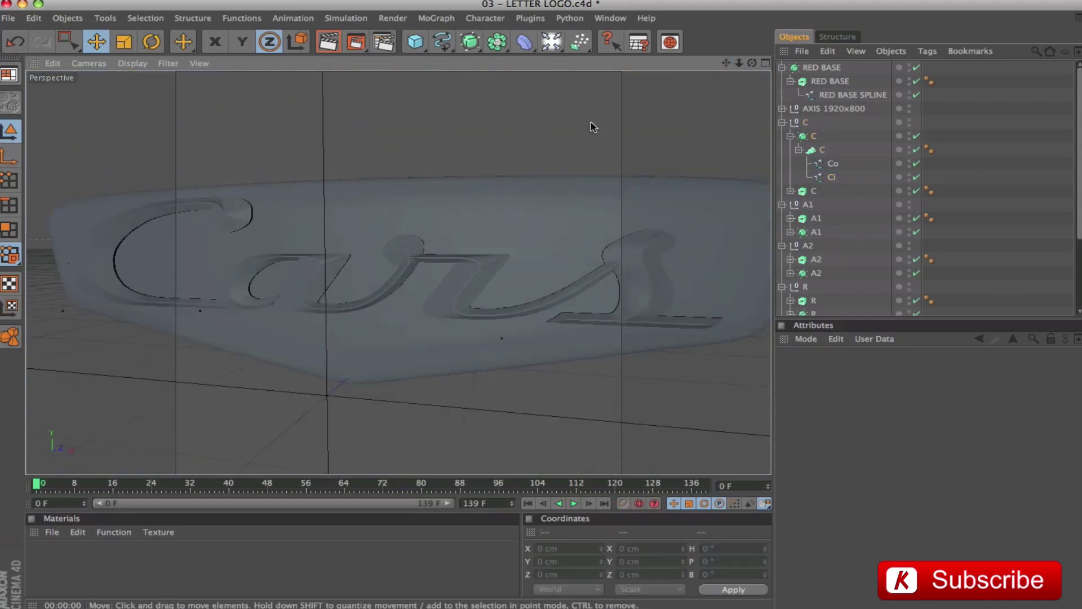
right_click_drag(590, 121, 539, 135, "alt")
mouse_move(539, 136)
left_mouse_down("alt")
mouse_move(564, 137)
mouse_move(539, 136)
left_mouse_up("alt")
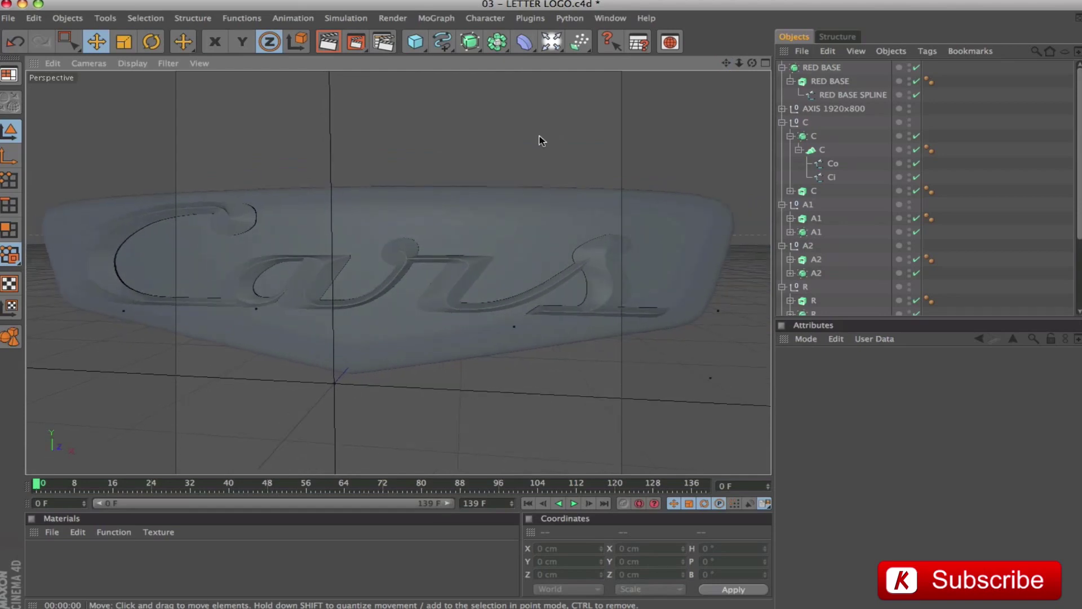
right_click_drag(539, 136, 496, 136, "alt")
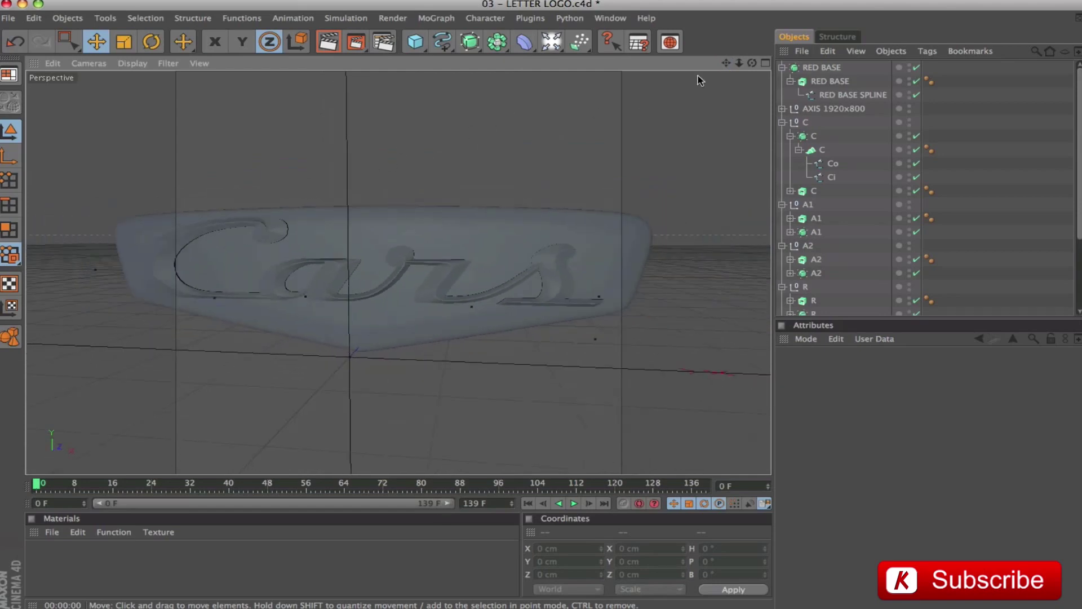
left_click_drag(543, 304, 598, 310, "alt")
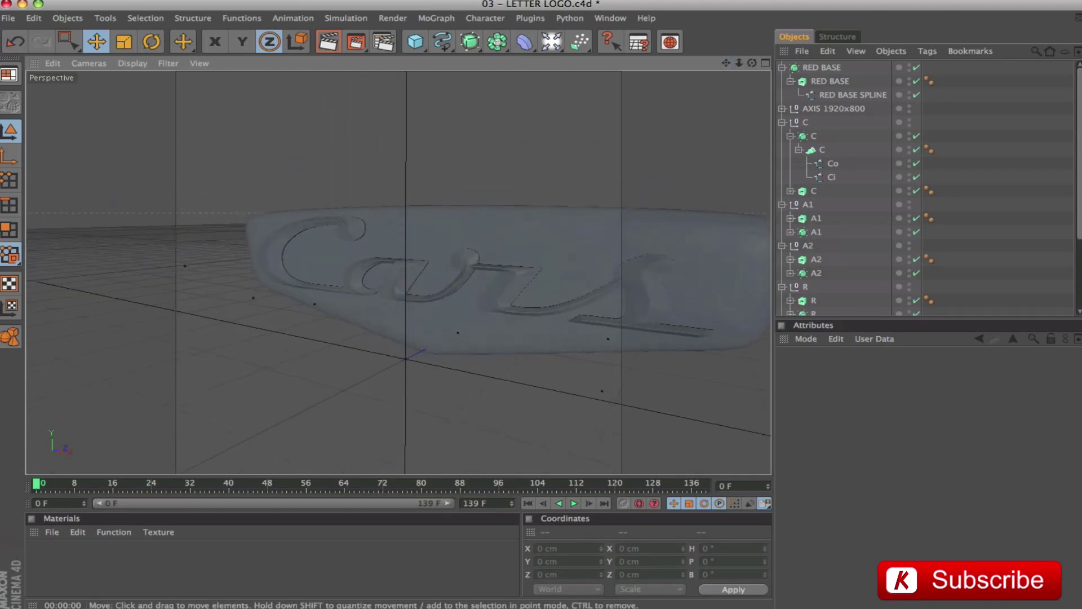
left_click_drag(726, 68, 728, 66)
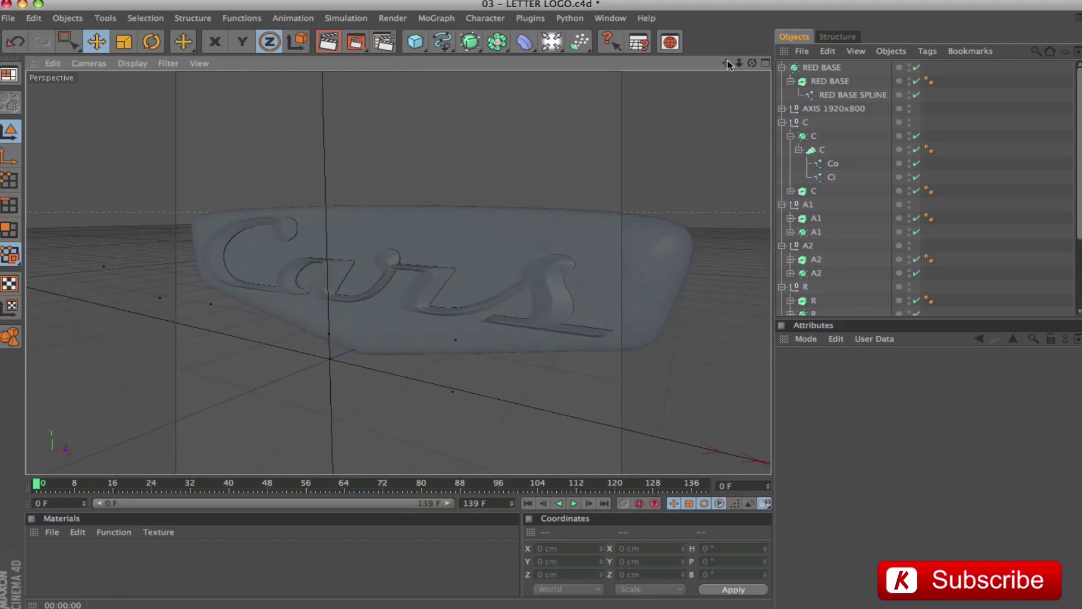
key("ctrl+r")
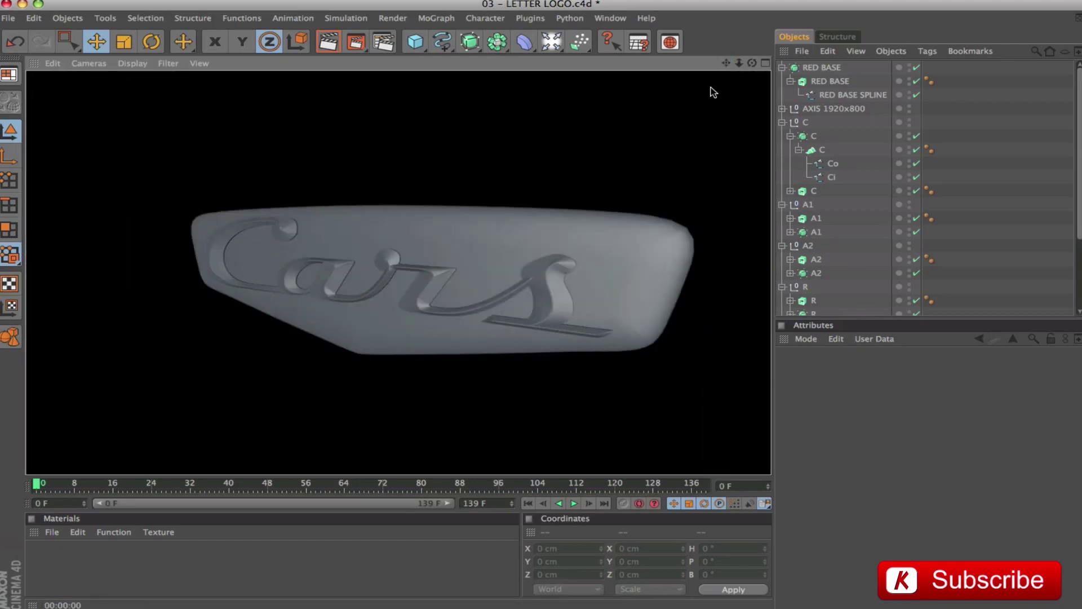
left_click_drag(559, 182, 521, 209, "alt")
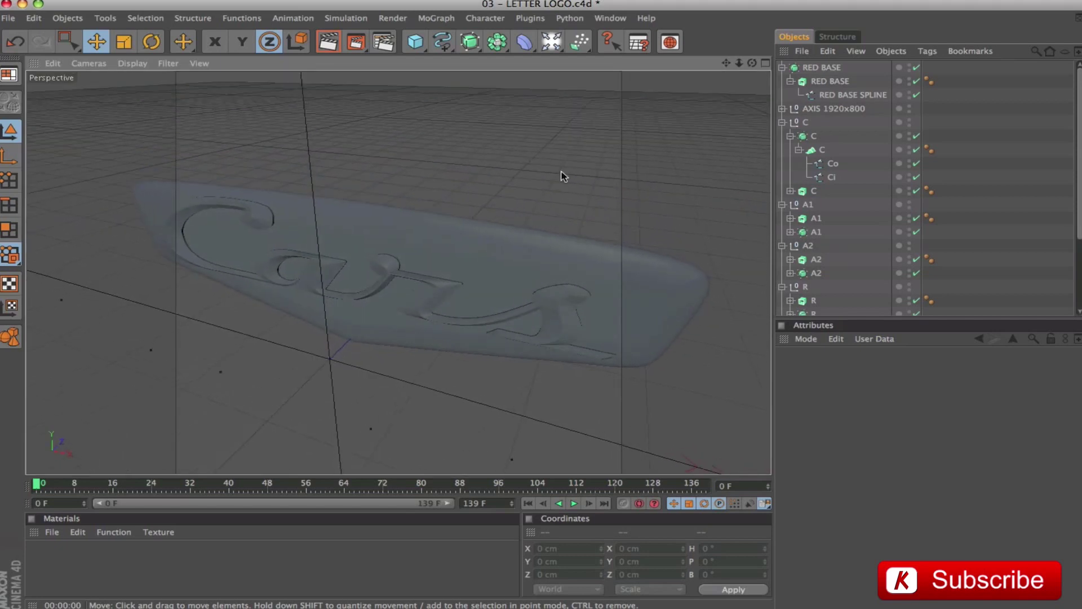
Preview-render the Cars emblem from several viewing angles to examine how the letters sit on the red base
key("ctrl+r")
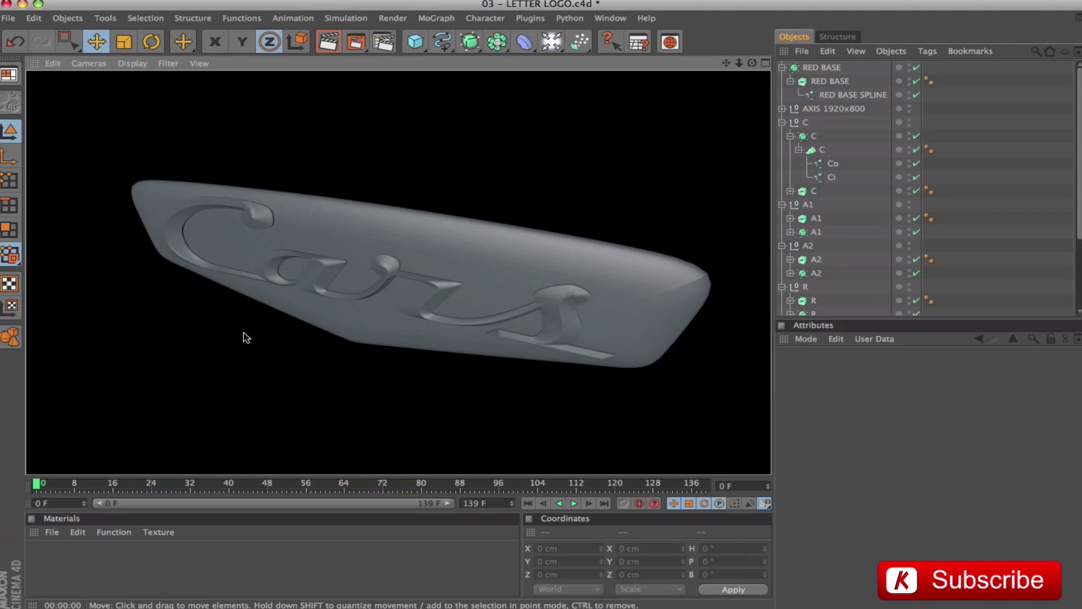
left_click_drag(539, 147, 642, 163, "alt")
left_click_drag(728, 63, 896, 63)
left_click_drag(630, 115, 630, 84, "alt")
left_click_drag(603, 136, 527, 164, "alt")
key("super+r")
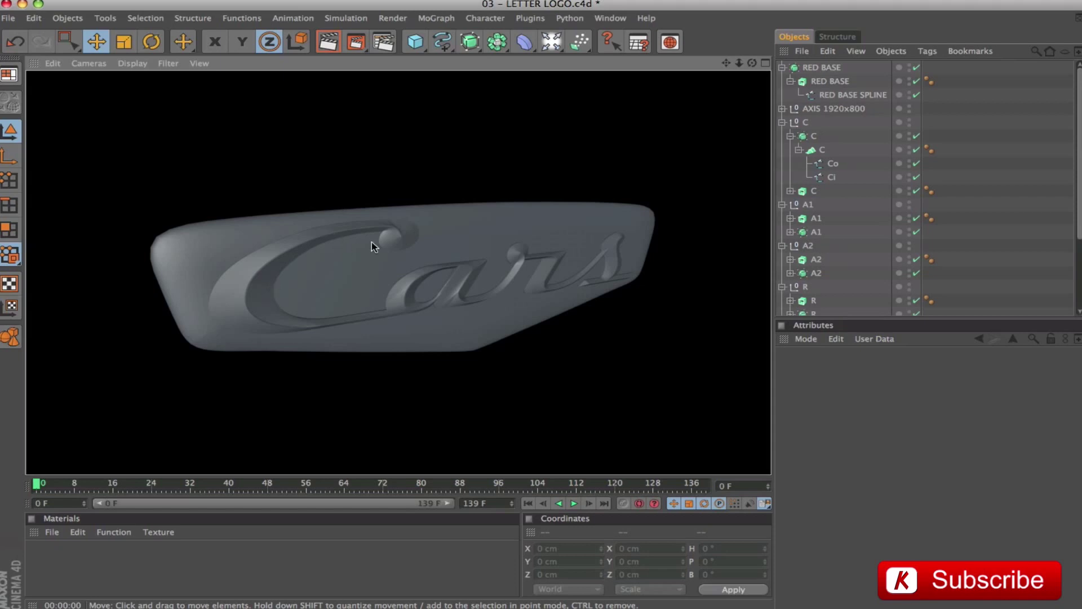
left_click(488, 273)
left_click_drag(491, 269, 587, 297, "alt")
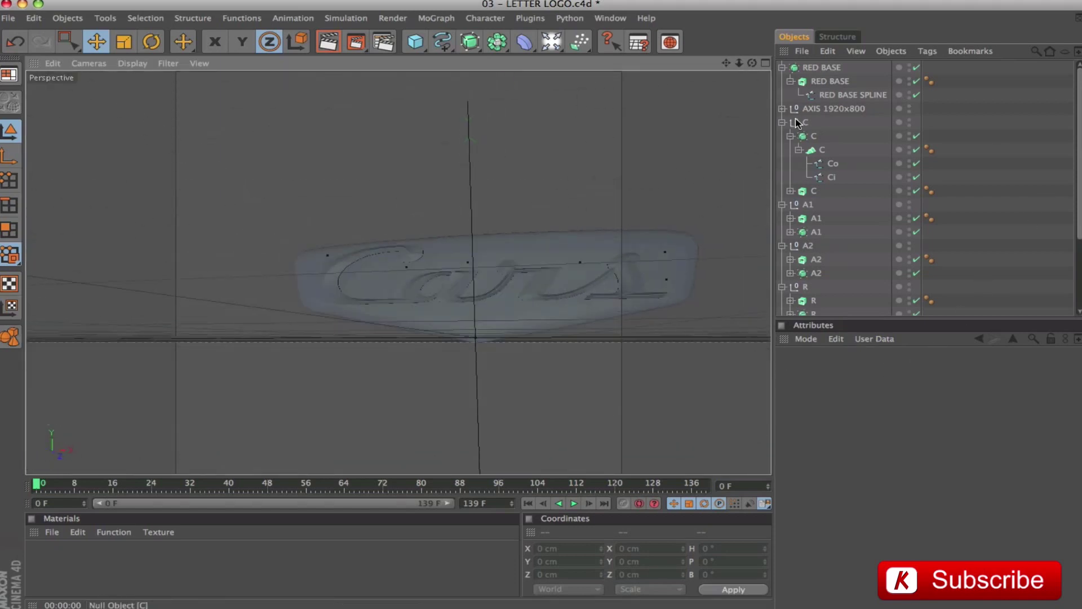
Collapse the C, A1, A2, R, S1 and S2 letter groups in the object hierarchy
left_click(782, 122)
left_click(781, 136)
left_click(782, 149)
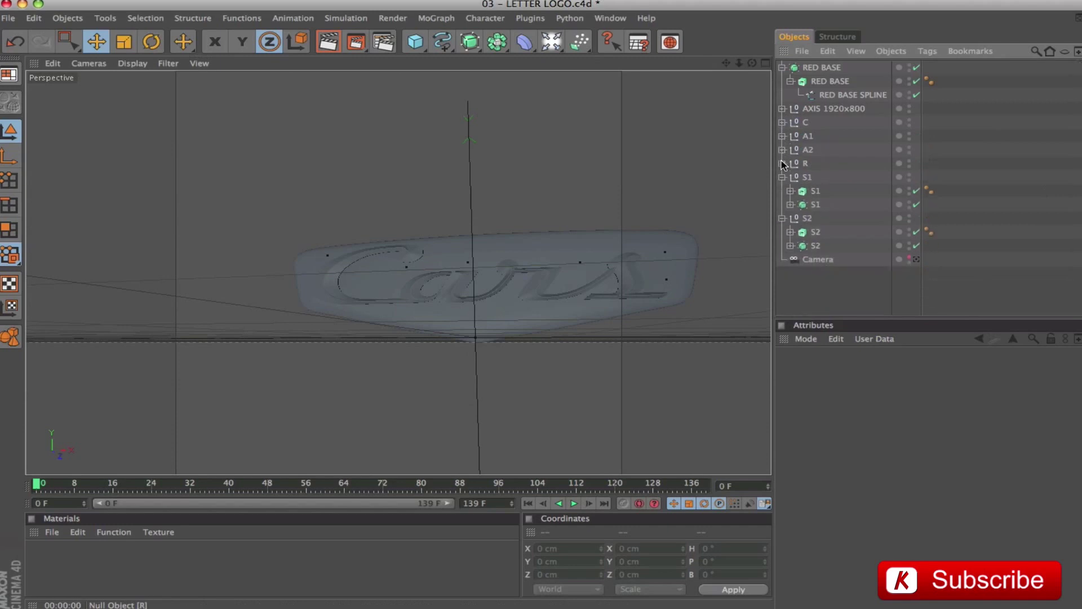
left_click(782, 163)
left_click(782, 190)
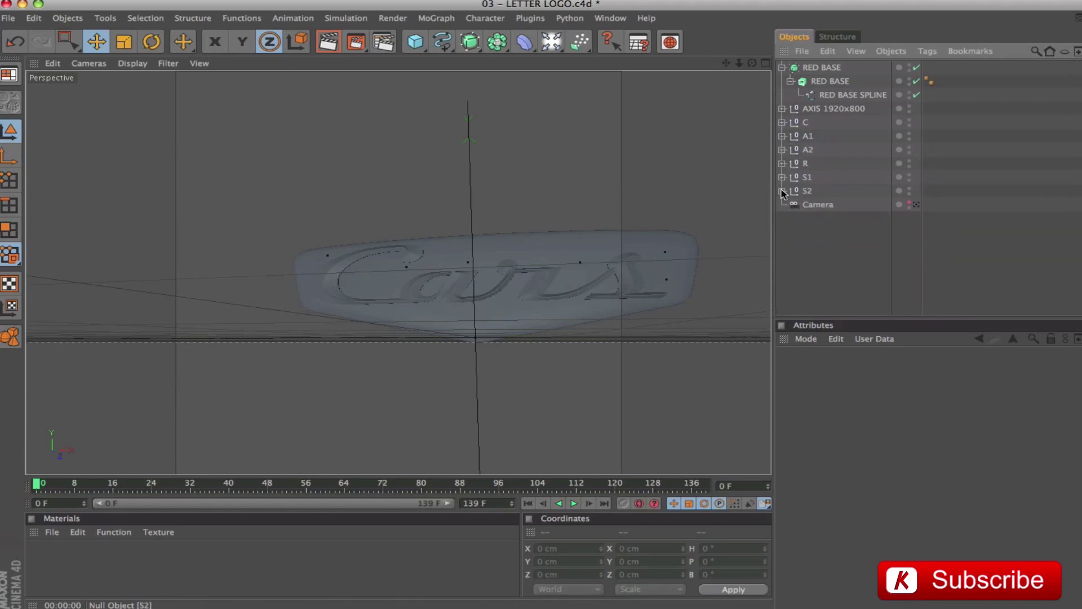
Look through the scene camera, and move the collapsed RED BASE object directly below AXIS 1920x800
left_click(916, 205)
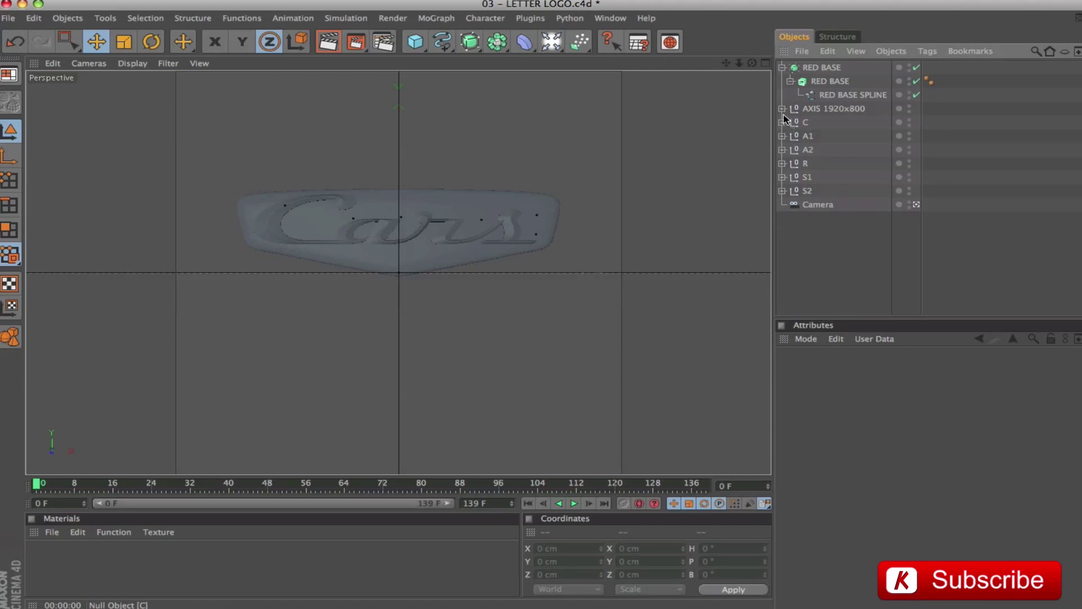
left_click(781, 68)
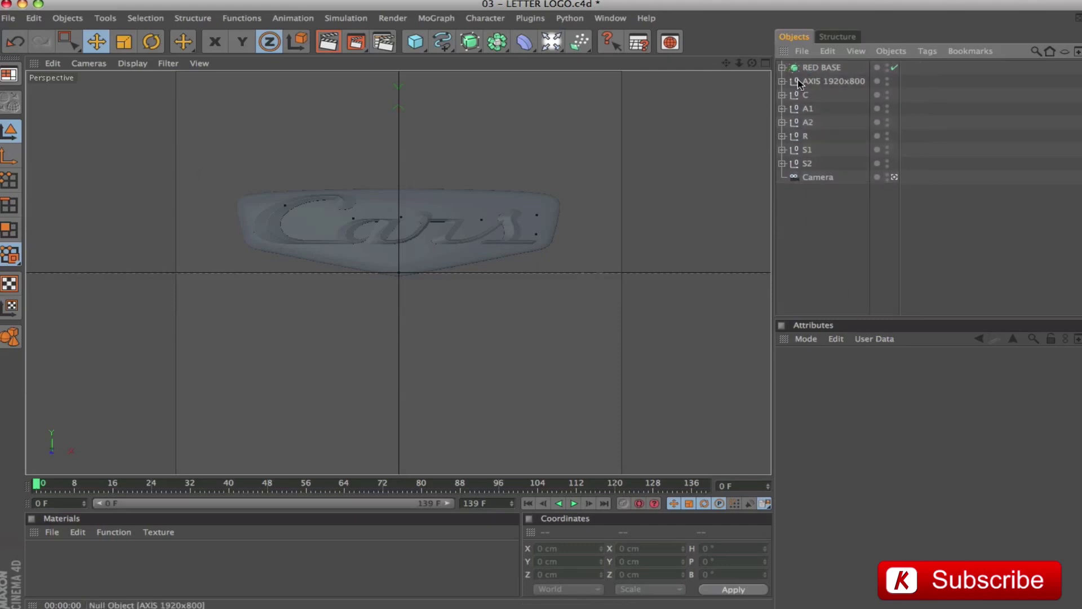
left_click_drag(820, 68, 809, 94)
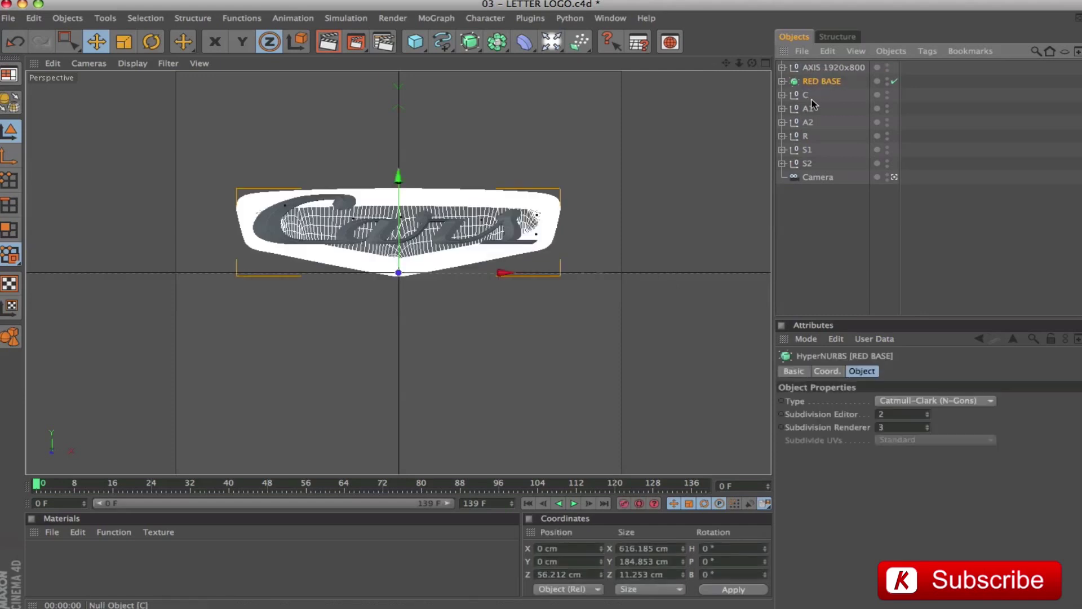
left_click(584, 575)
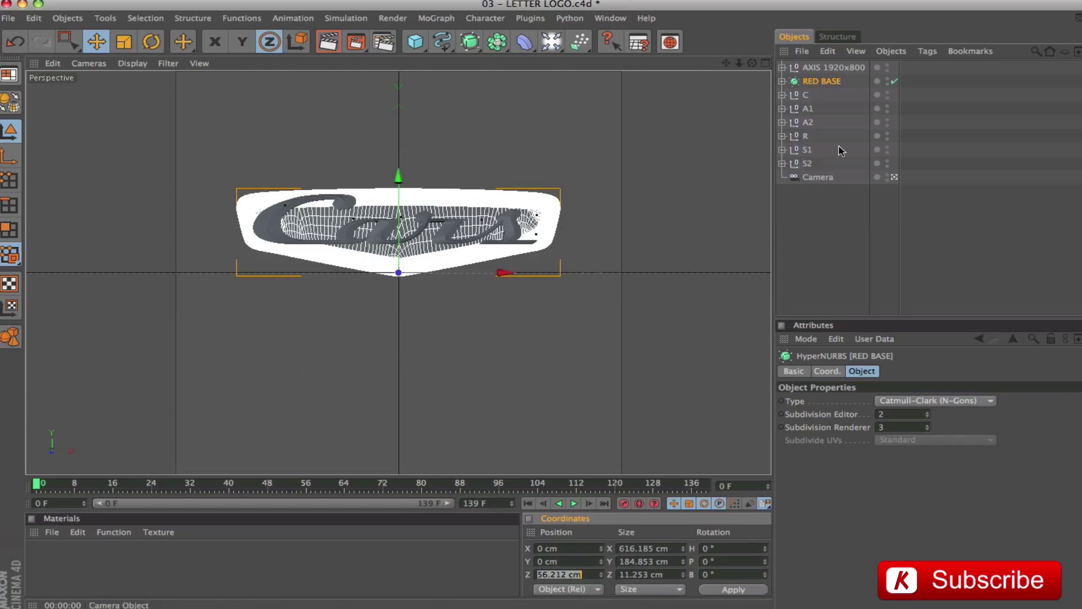
left_click(819, 222)
left_click(814, 80)
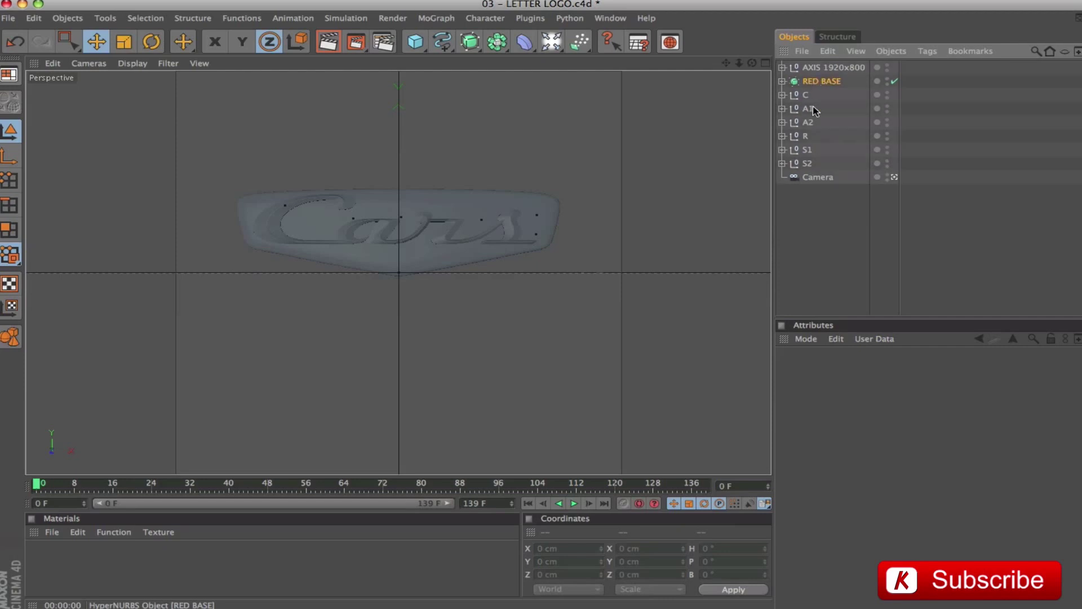
left_click(802, 166, "shift")
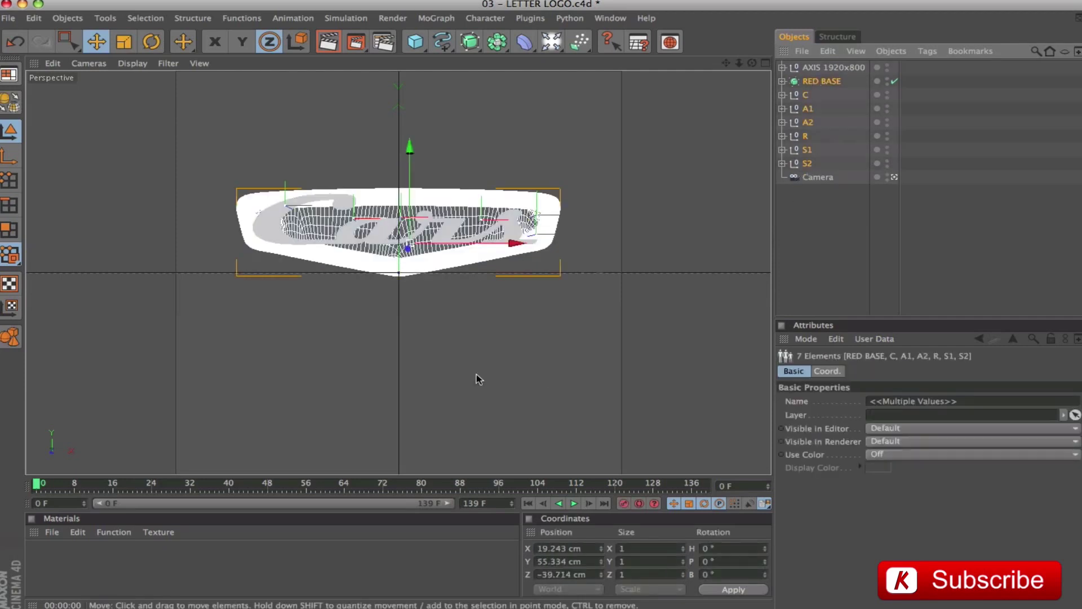
left_click(809, 234)
Copy the Z position value of the RED BASE object
left_click(821, 81)
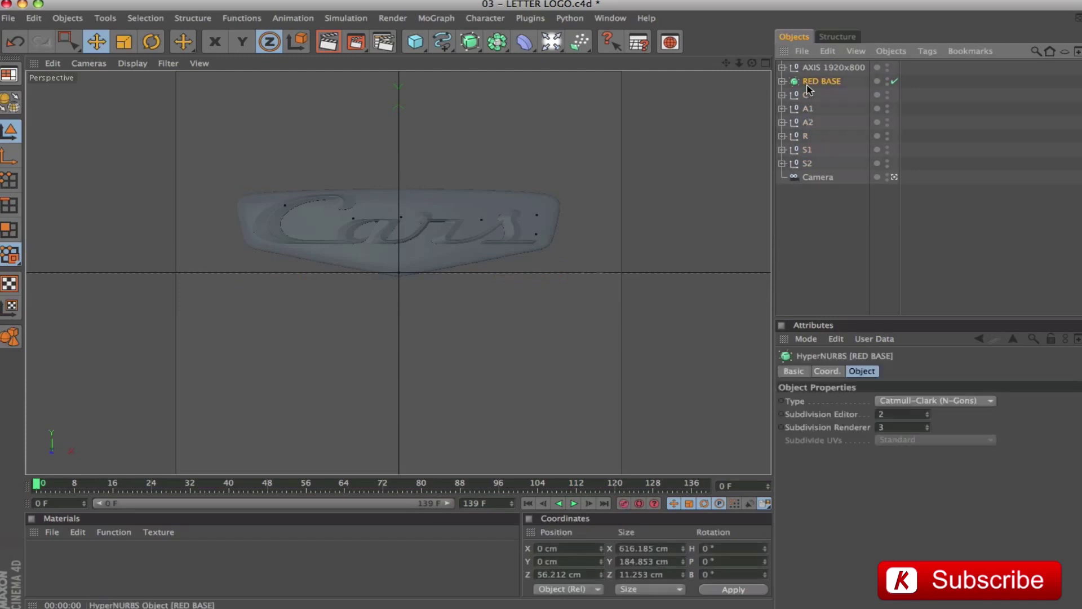
left_click(588, 575)
key("super+c")
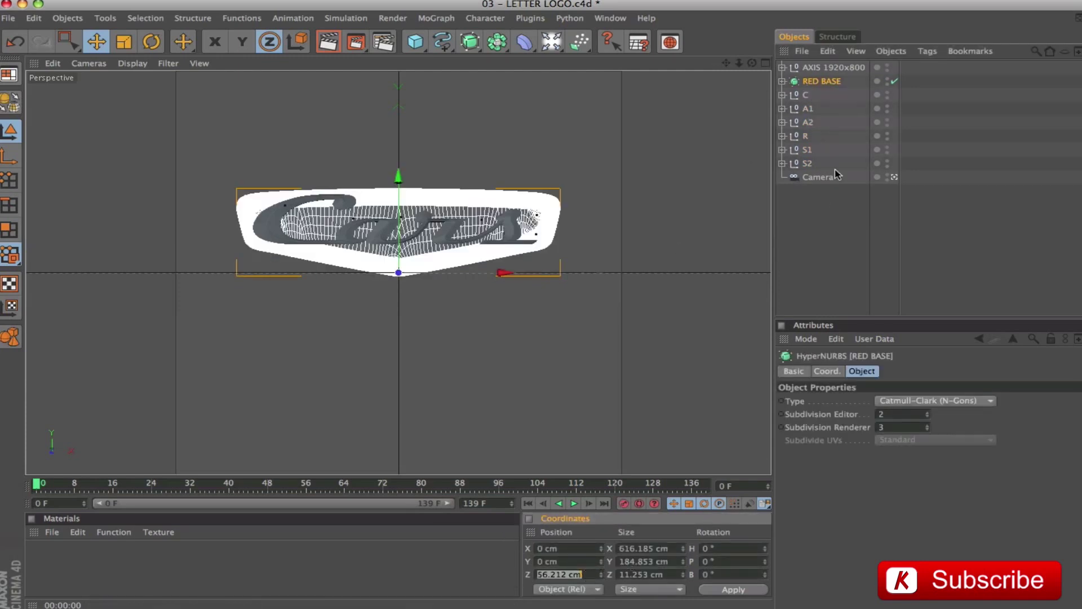
Shift RED BASE and all six letter groups together by -56.212 cm along Z, using the copied value
left_click(811, 164)
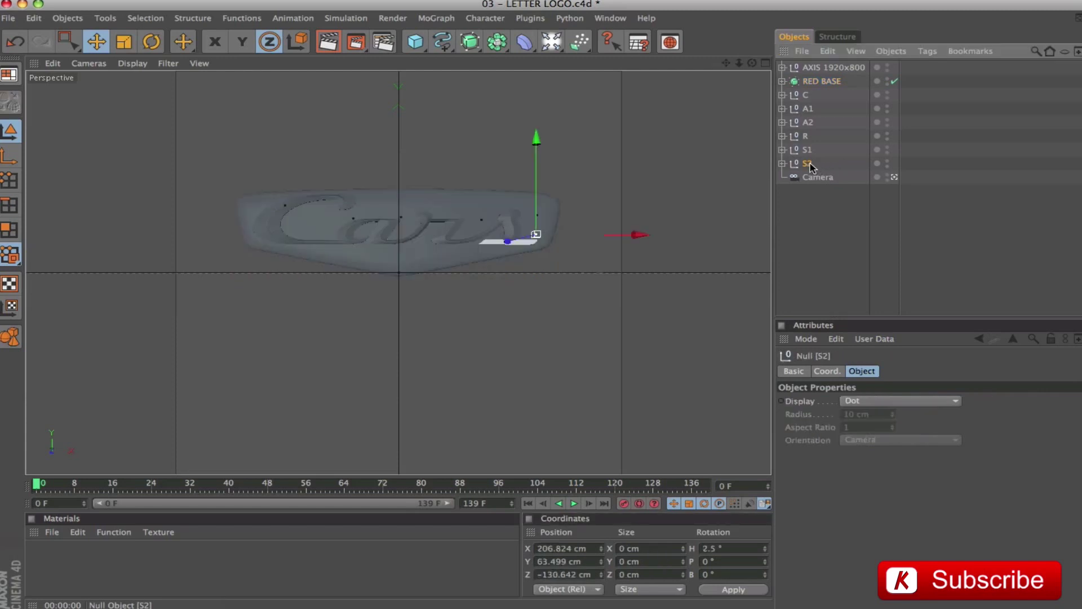
left_click(807, 83, "shift")
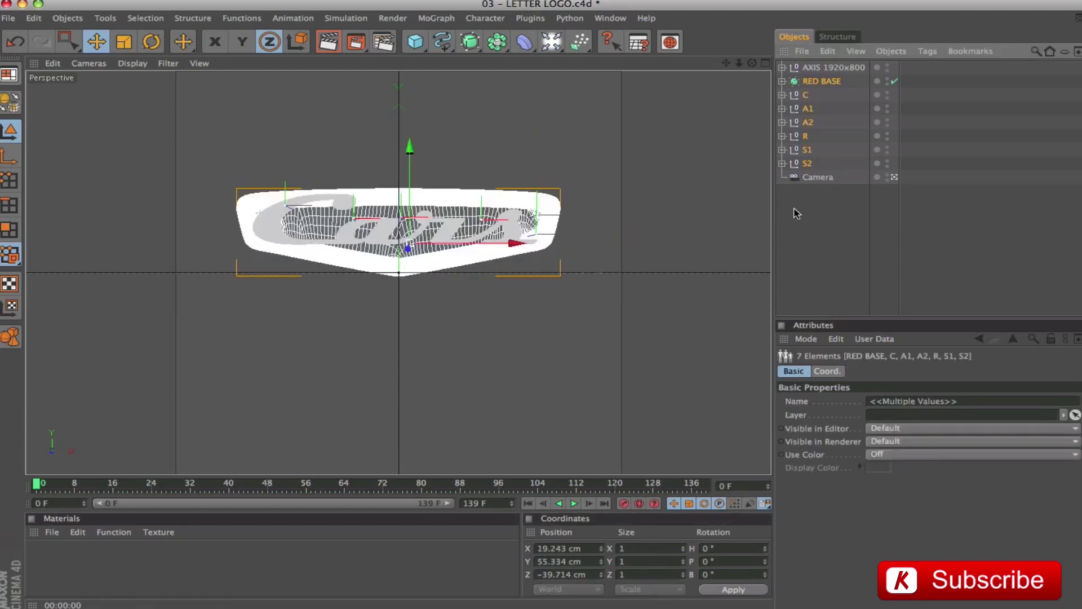
left_click(589, 575)
key("BackSpace")
key("BackSpace")
type("-")
key("super+v")
key("Return")
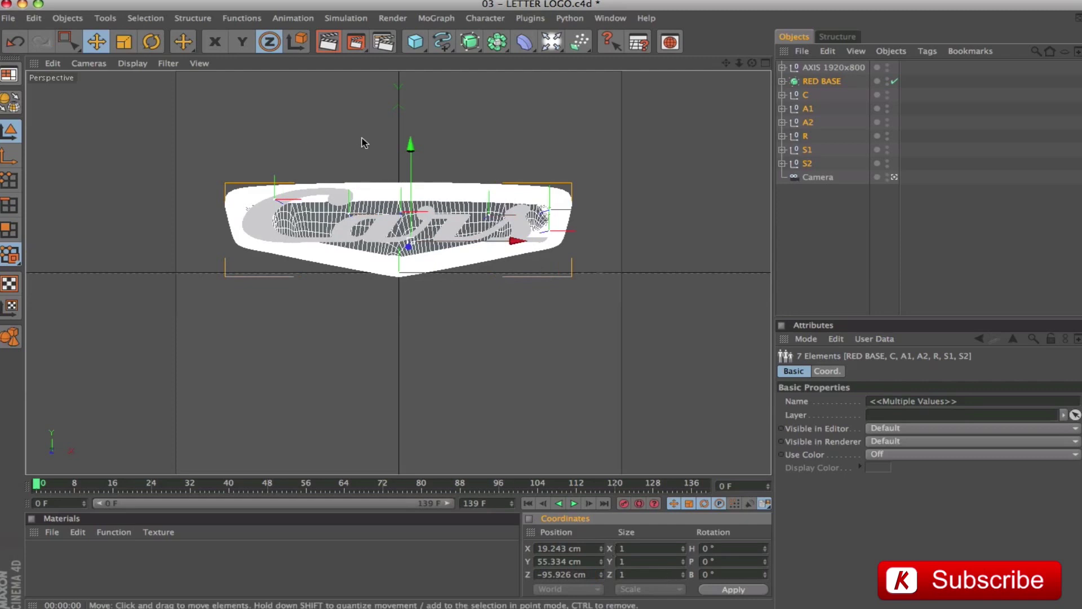
left_click(877, 224)
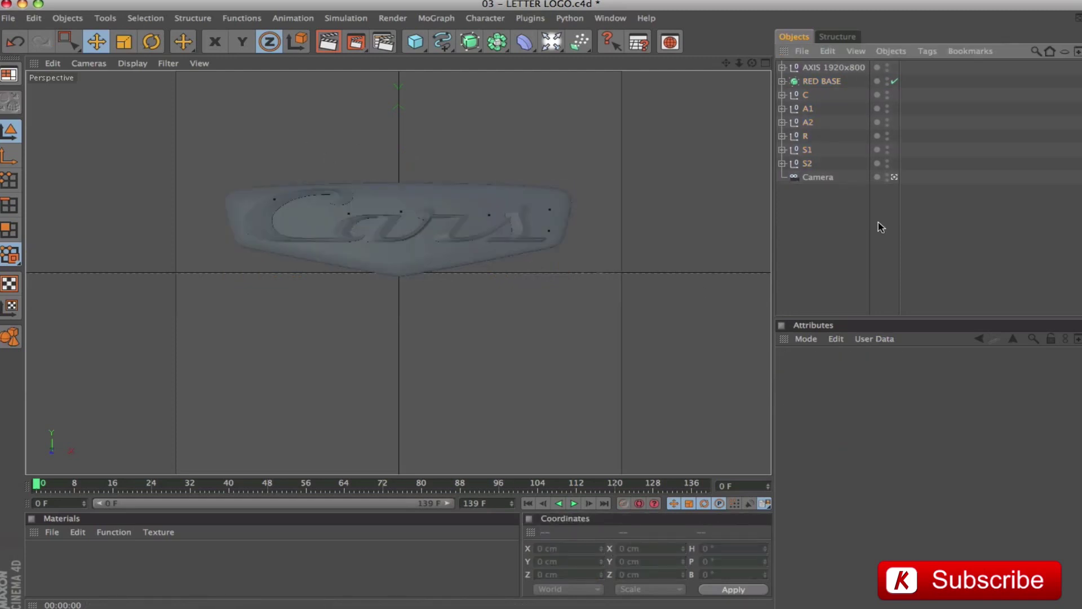
Delete the RED BASE object and preview-render the remaining Cars letters
left_click(813, 82)
key("Delete")
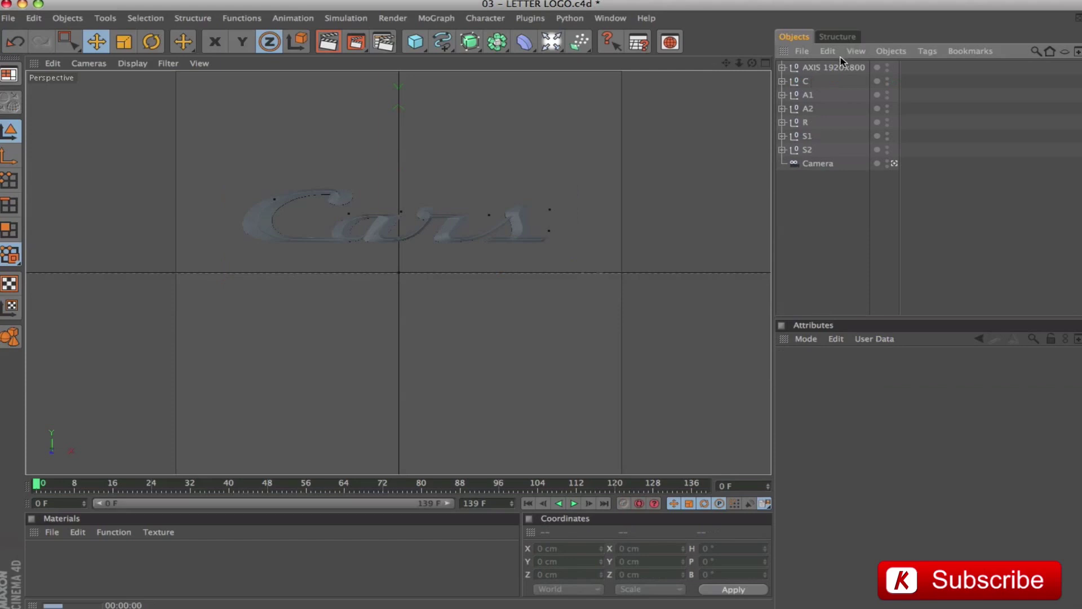
key("super+r")
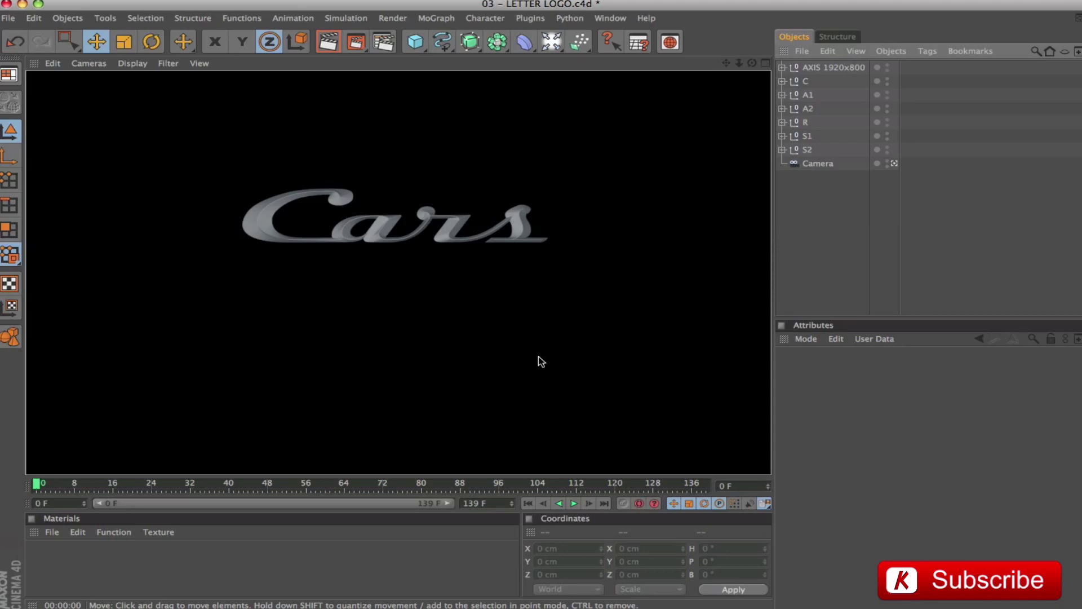
Save the scene as a new file named 03 - LETTER LOGO_END.c4d in the CARS2 FILES folder
key("super+shift+s")
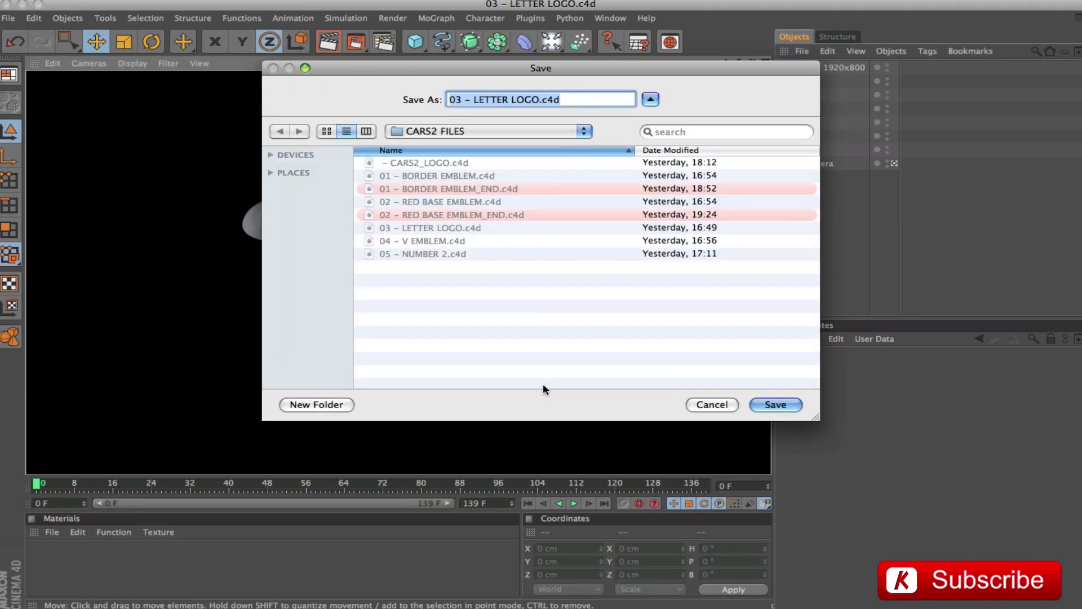
key("Right")
type("_")
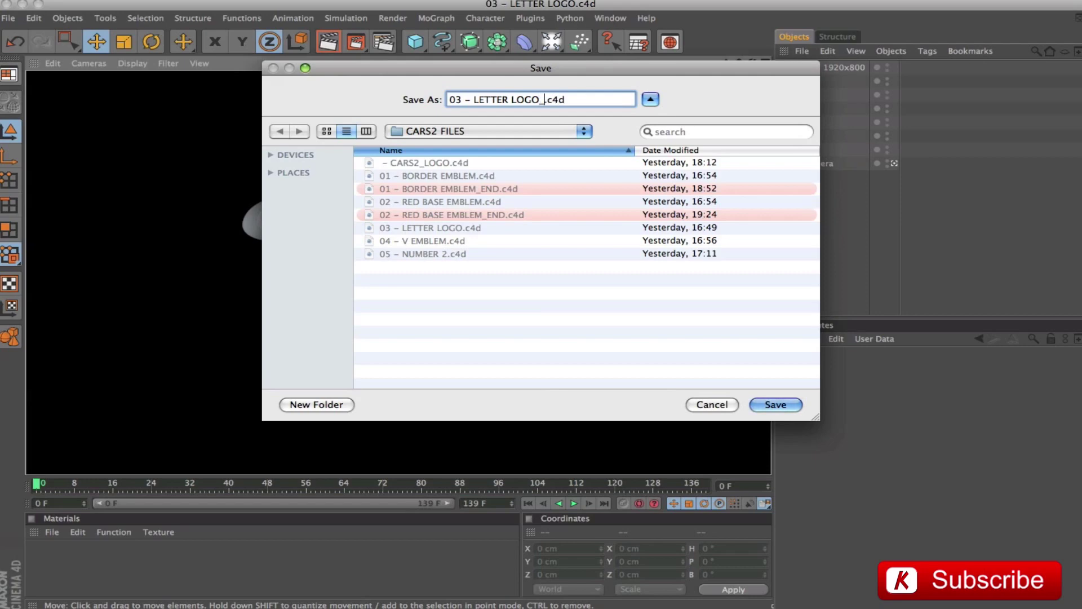
type("END")
key("Return")
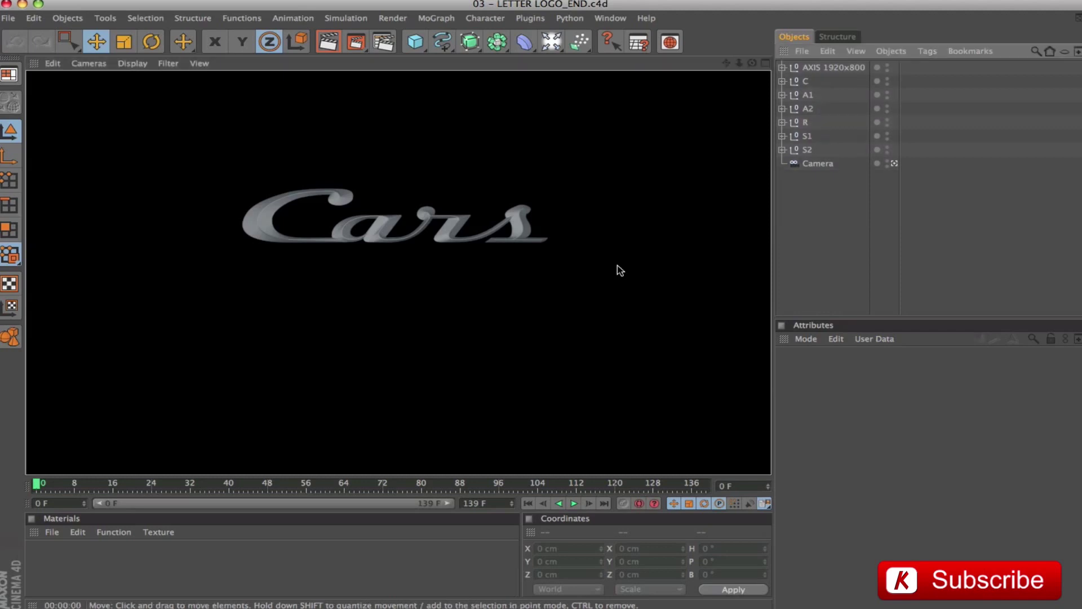
Open the file 04 - V EMBLEM.c4d from the CARS2 FILES folder
key("super+o")
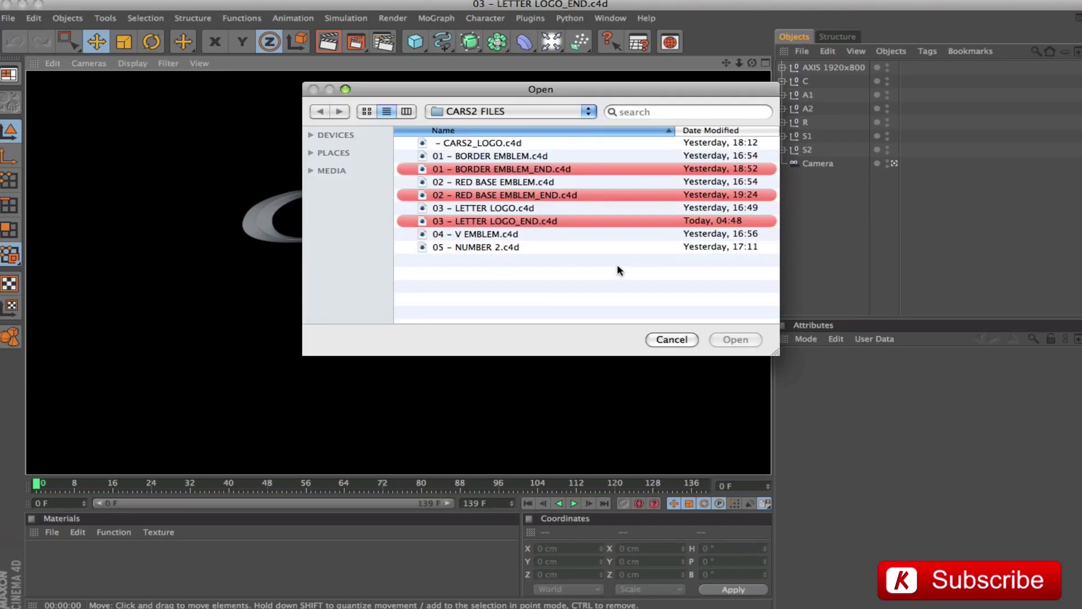
left_click(475, 234)
left_click(734, 341)
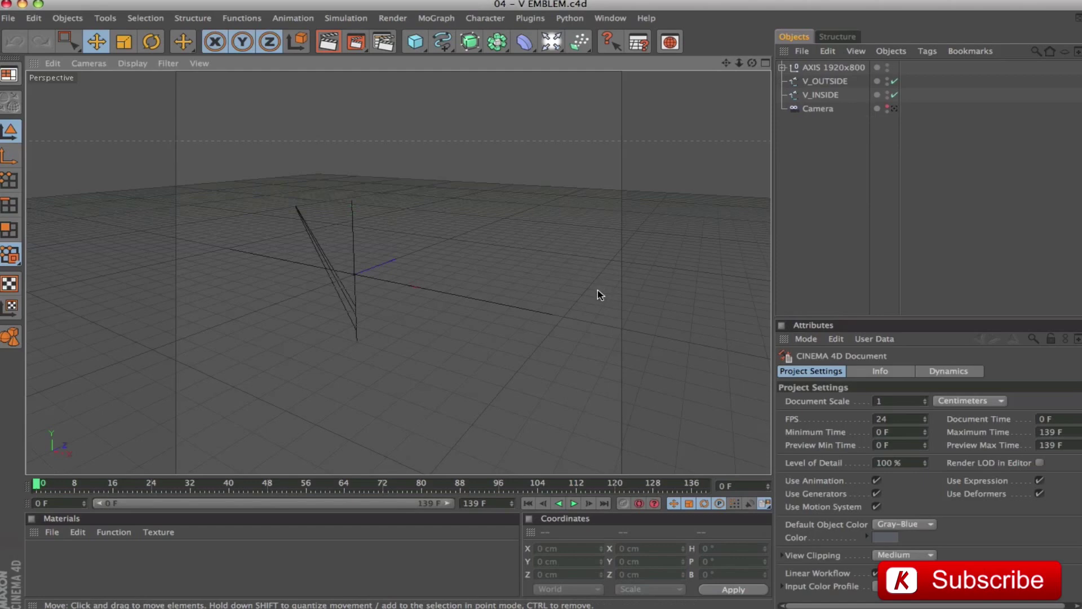
Frame the V_OUTSIDE and V_INSIDE splines and add a Loft NURBS object named V
left_click_drag(598, 290, 614, 276, "alt")
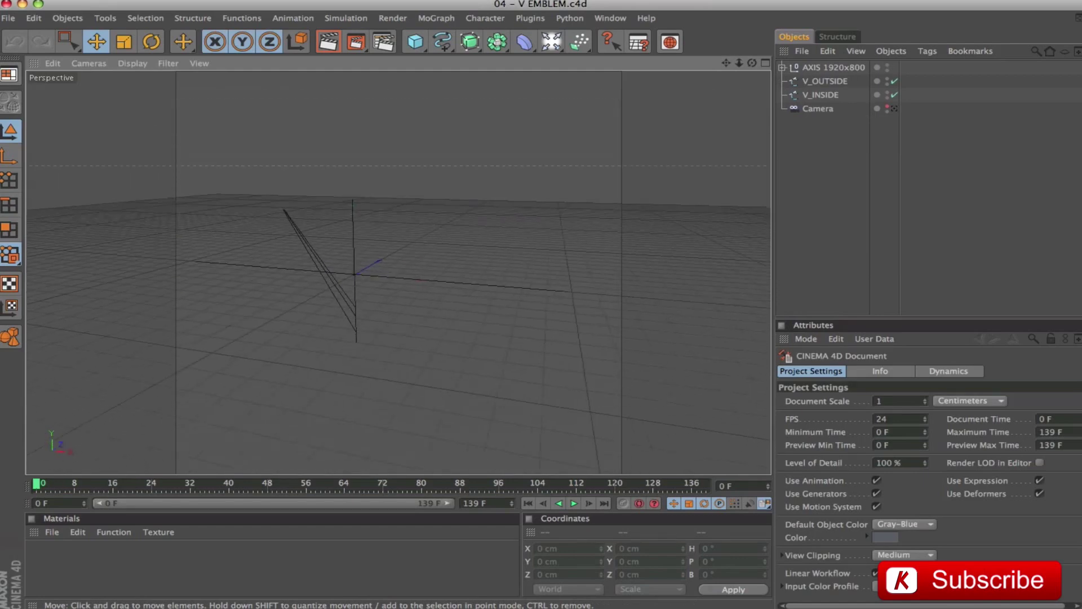
left_click(836, 95)
left_click(833, 84, "shift")
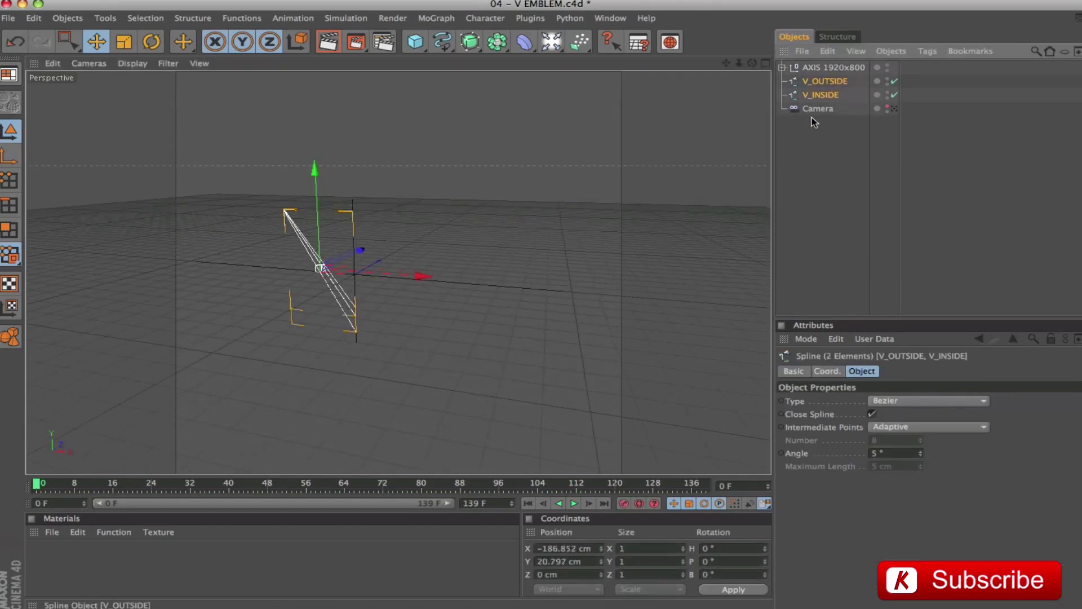
key("o")
left_click_drag(659, 183, 672, 204, "alt")
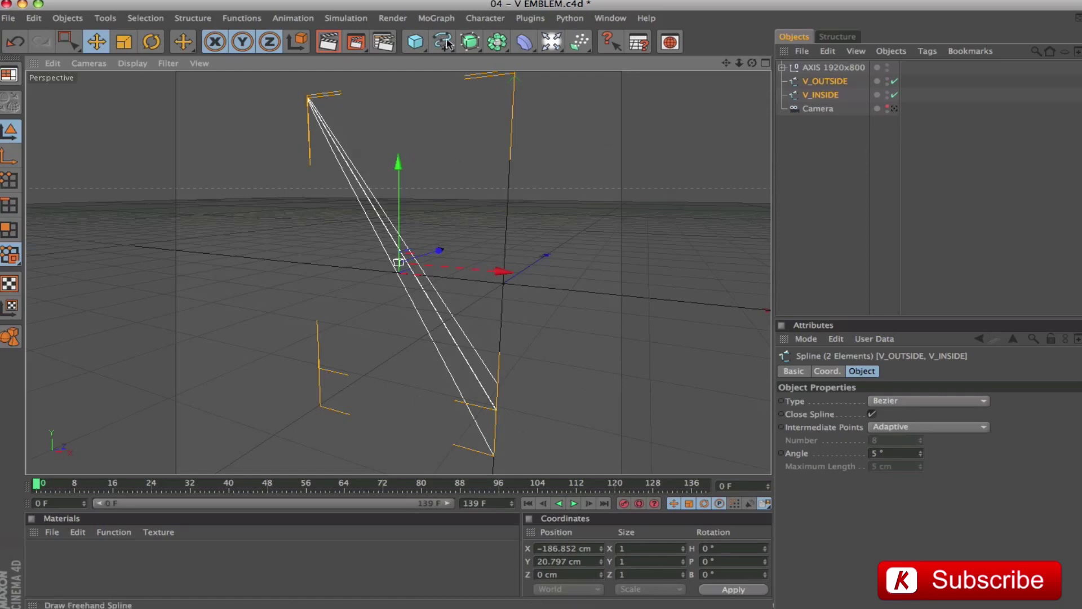
left_click(470, 41)
left_click(592, 77)
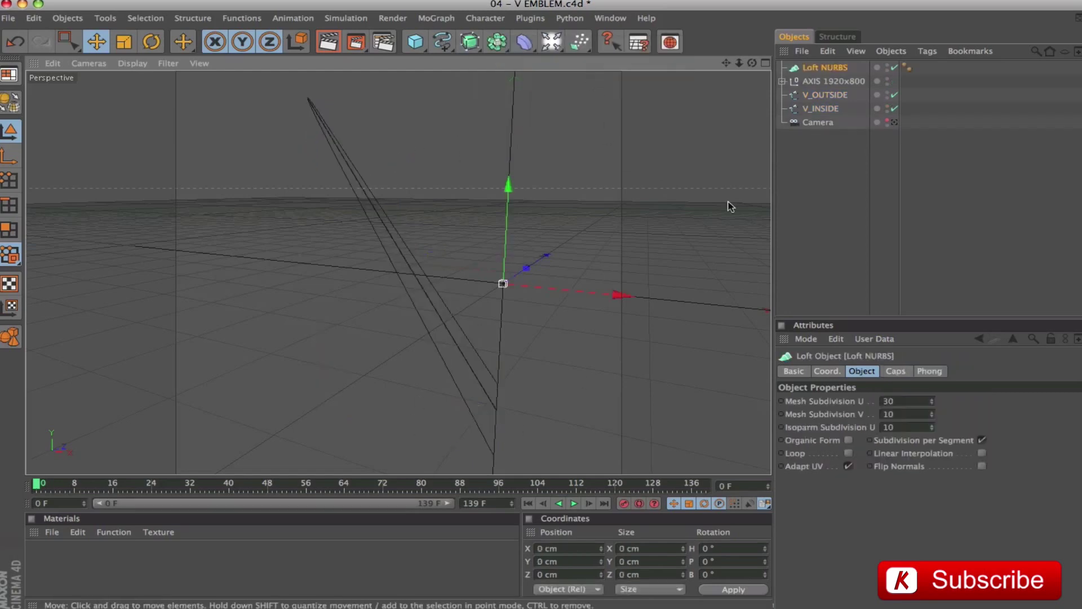
double_click(823, 68)
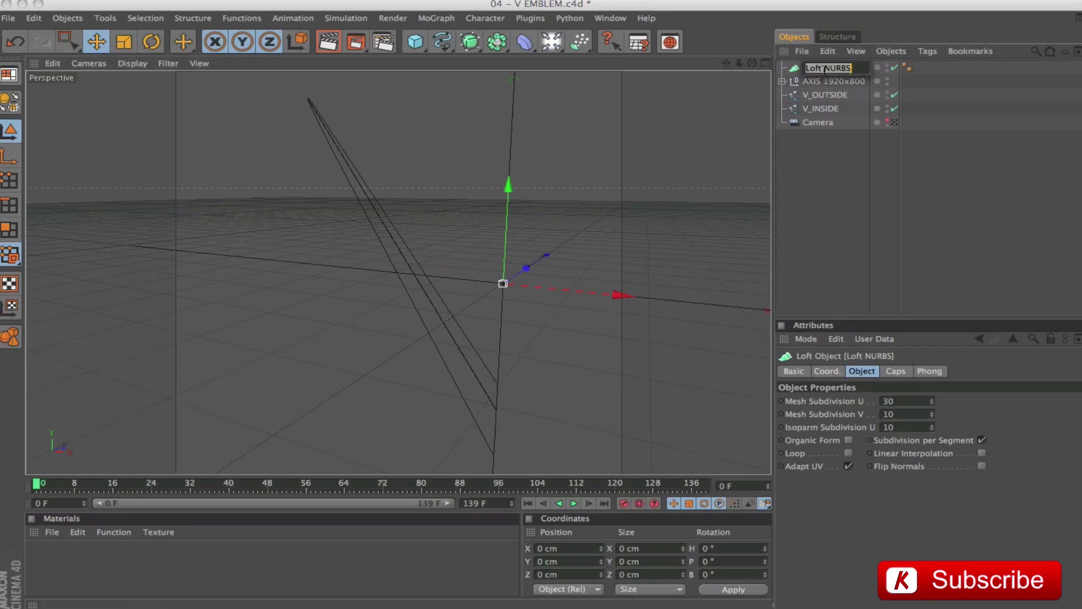
type("V")
key("Return")
Place the V loft below AXIS 1920x800 and nest V_OUTSIDE and V_INSIDE inside it, in that order
left_click_drag(824, 67, 804, 82)
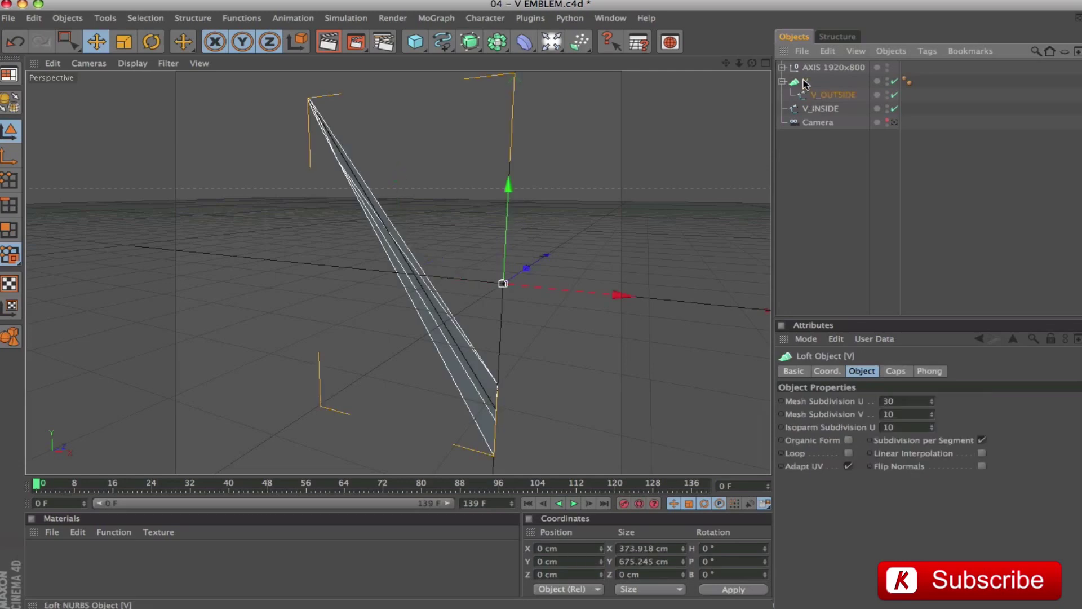
left_click_drag(817, 109, 805, 82)
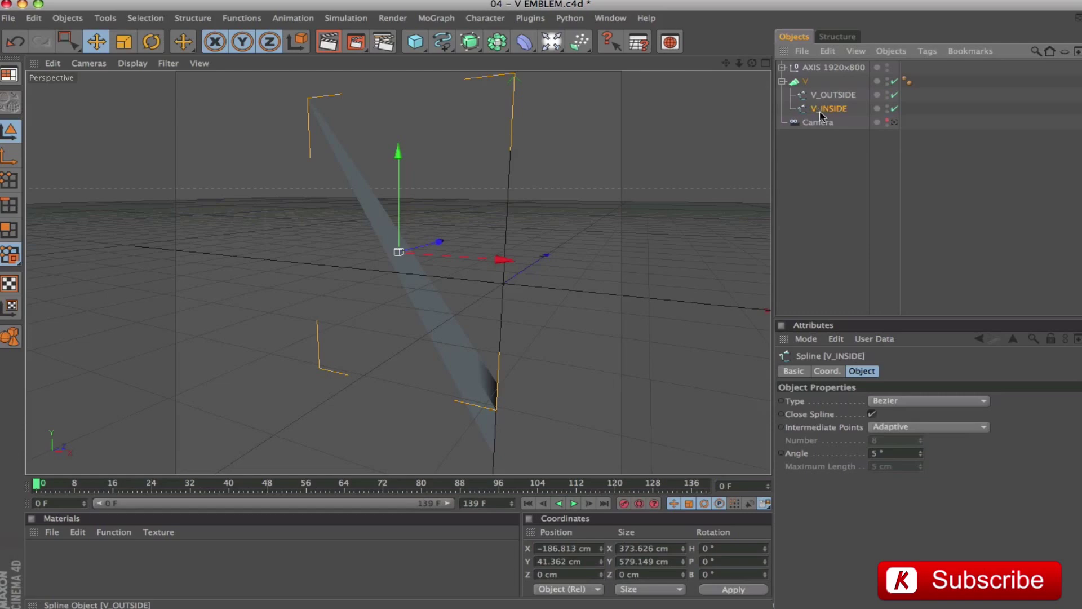
Set the V loft's Mesh Subdivision U to 300 and Mesh Subdivision V to 3
left_click(794, 81)
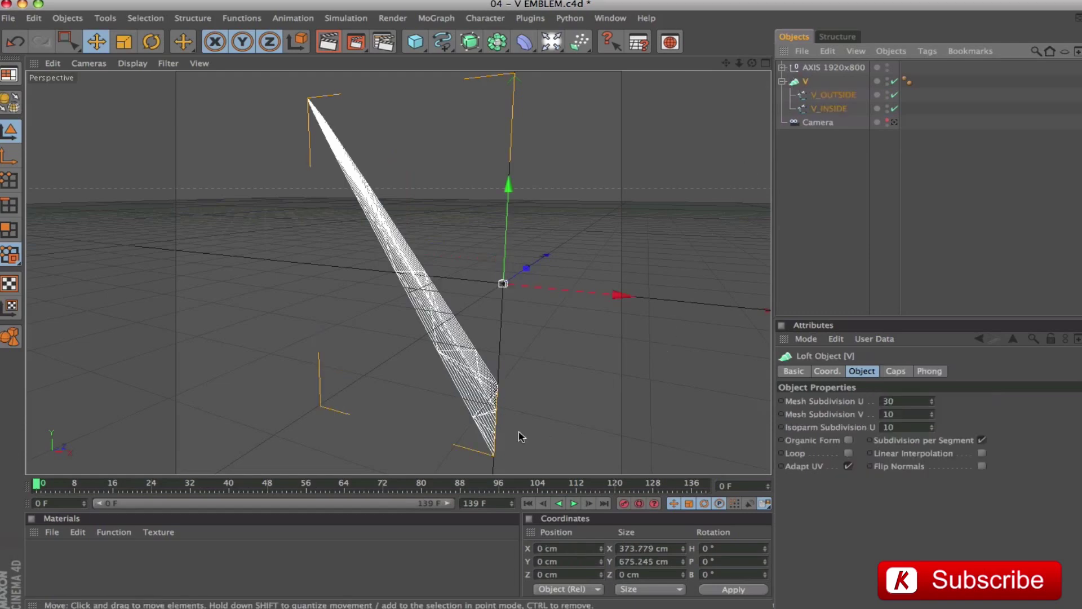
left_click(916, 401)
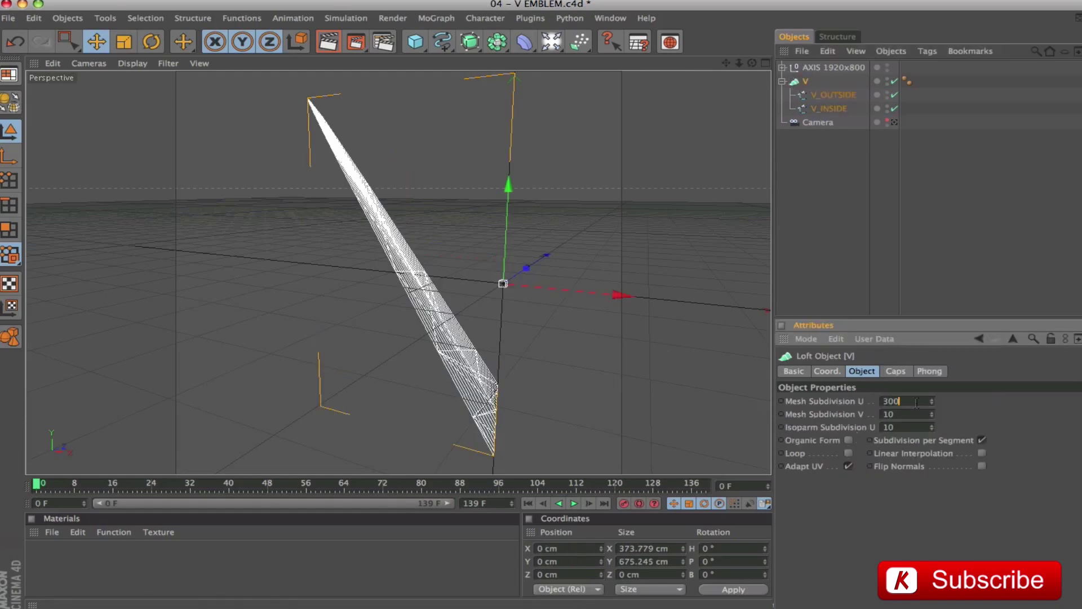
type("0")
key("Tab")
type("3")
key("Return")
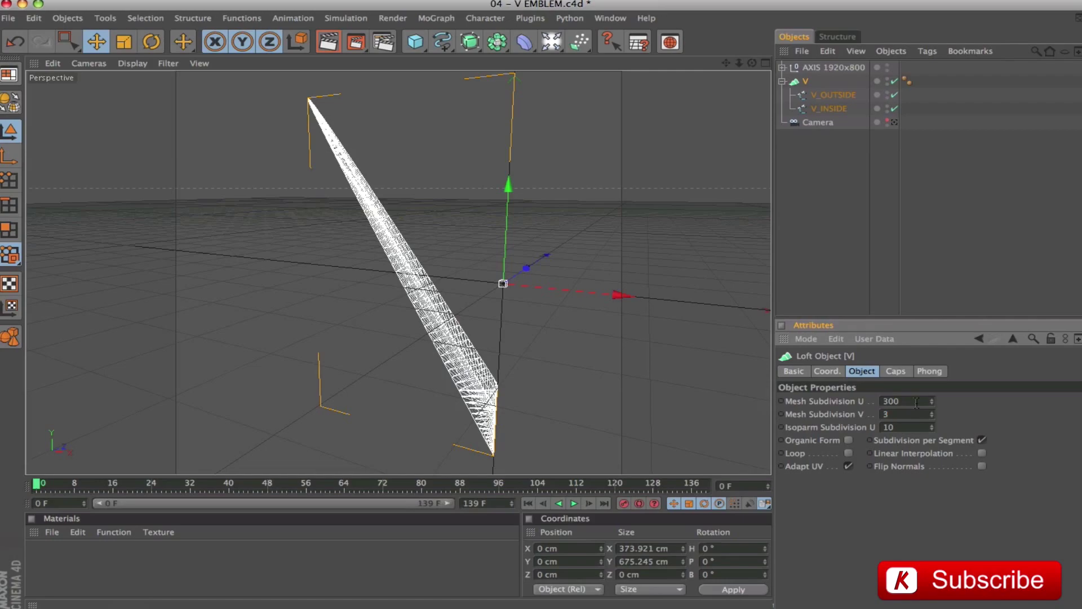
left_click_drag(639, 235, 632, 256, "alt")
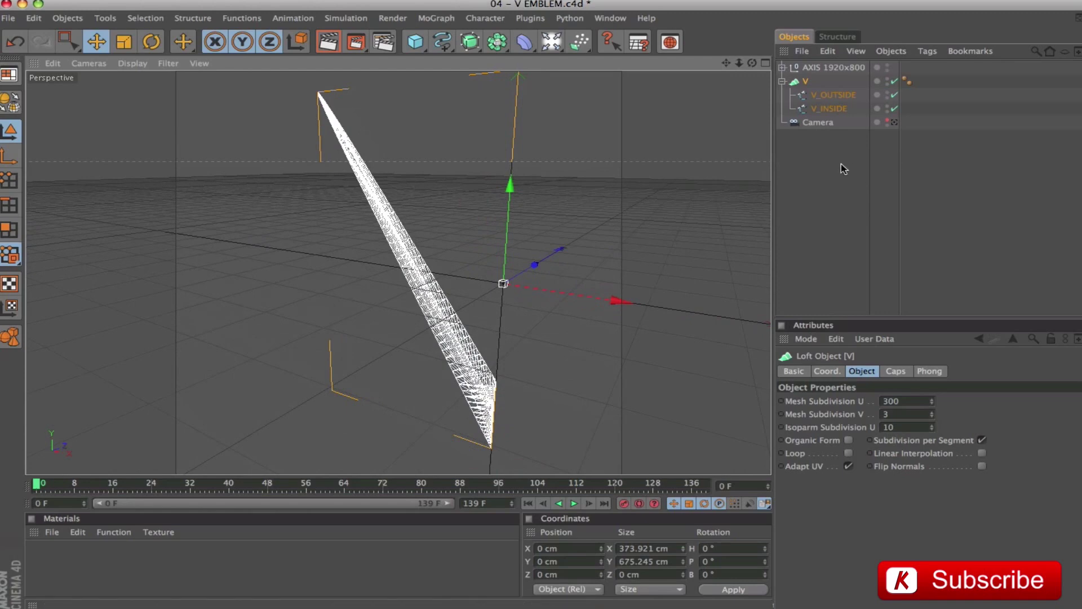
Disable the V loft, select both V_OUTSIDE and V_INSIDE, and switch to editing their points
left_click(833, 108)
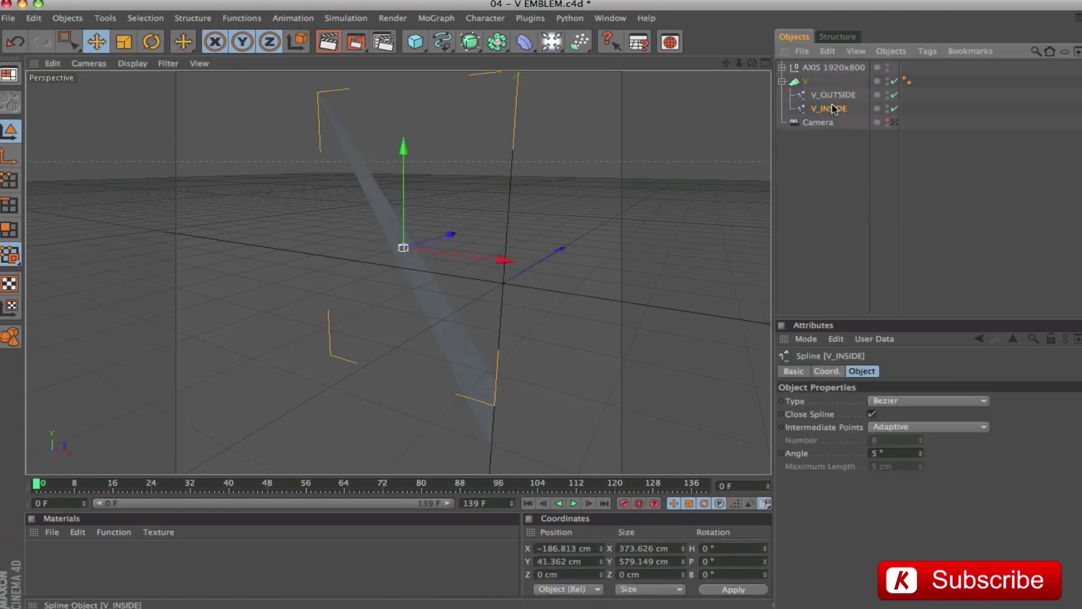
left_click(893, 82)
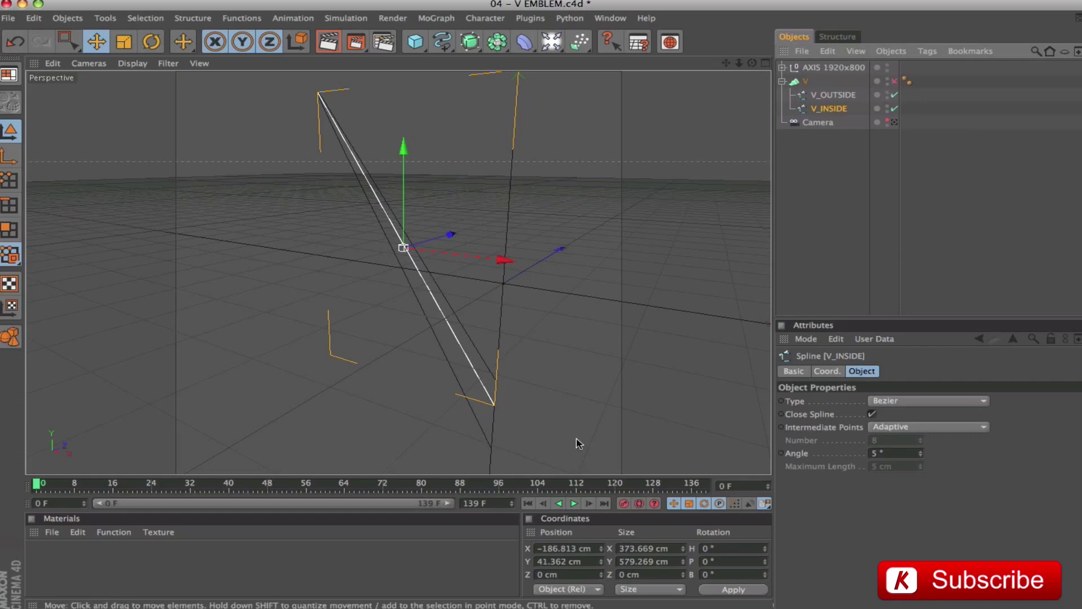
left_click(839, 95, "ctrl")
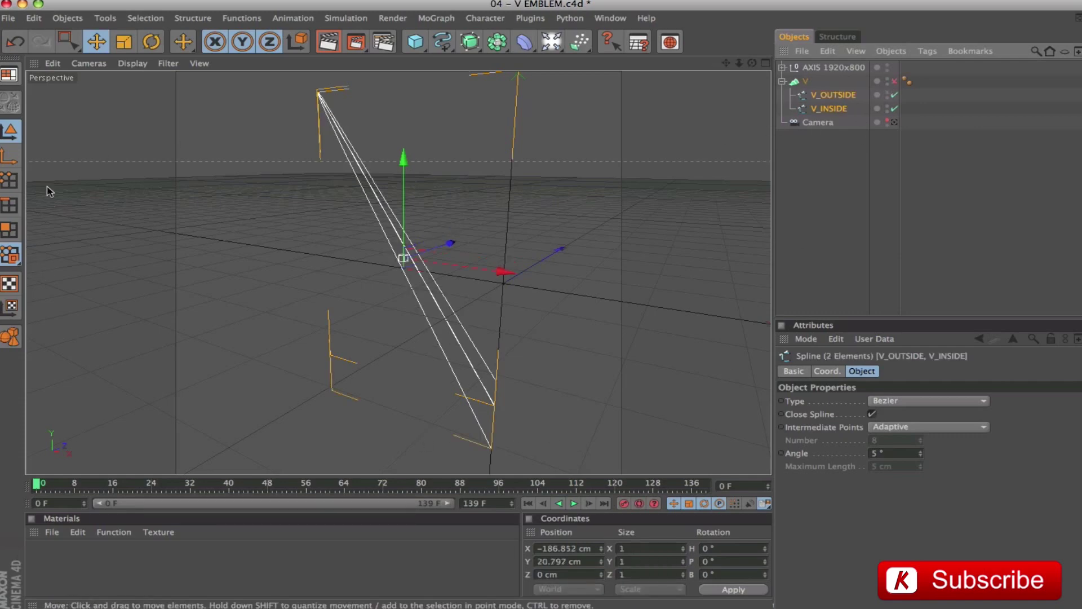
left_click(9, 180)
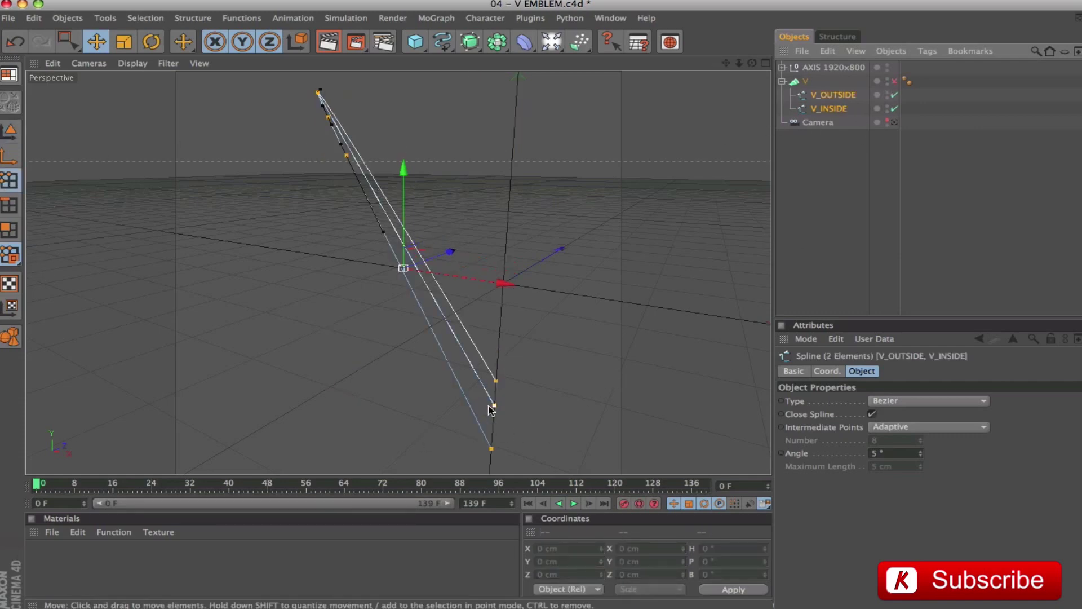
right_click(551, 273)
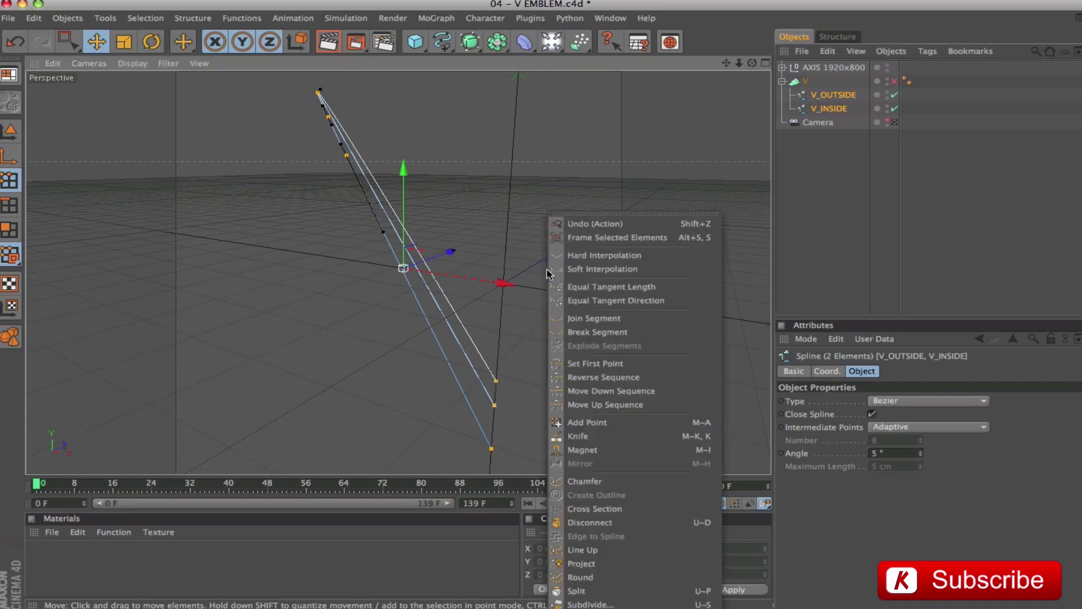
left_click(518, 322)
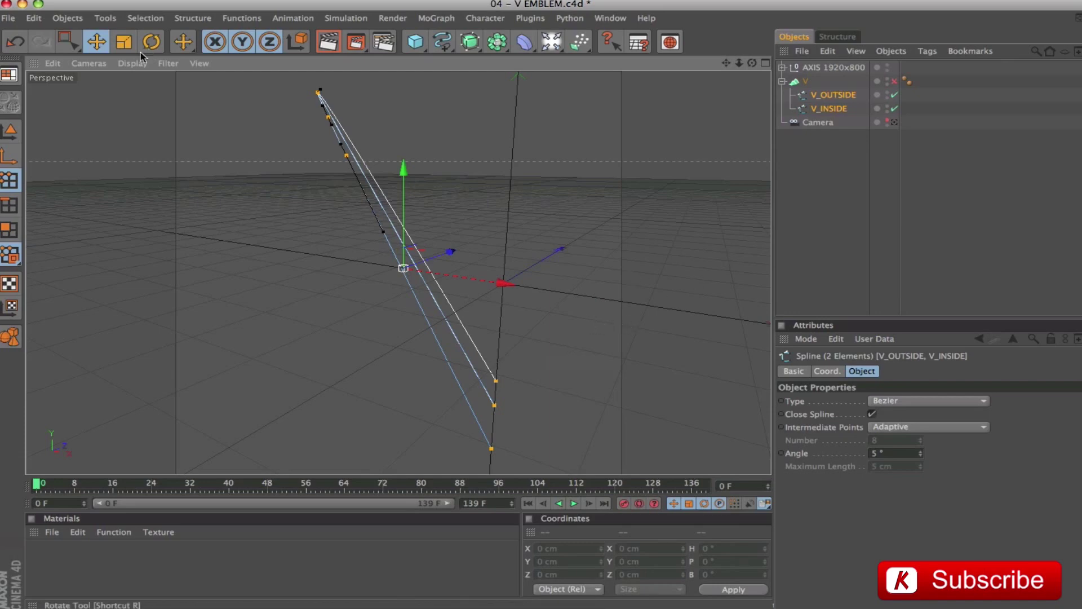
Rectangle-select the points at the lower end of V_INSIDE and set their Z position to -25 cm
left_click(68, 44)
left_click(573, 421)
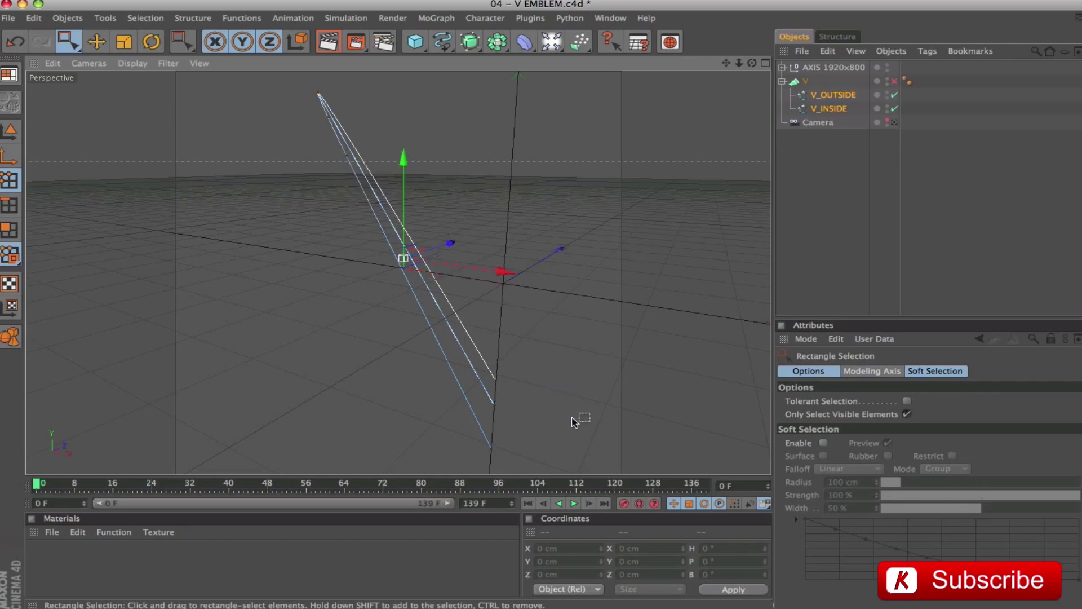
left_click(494, 404)
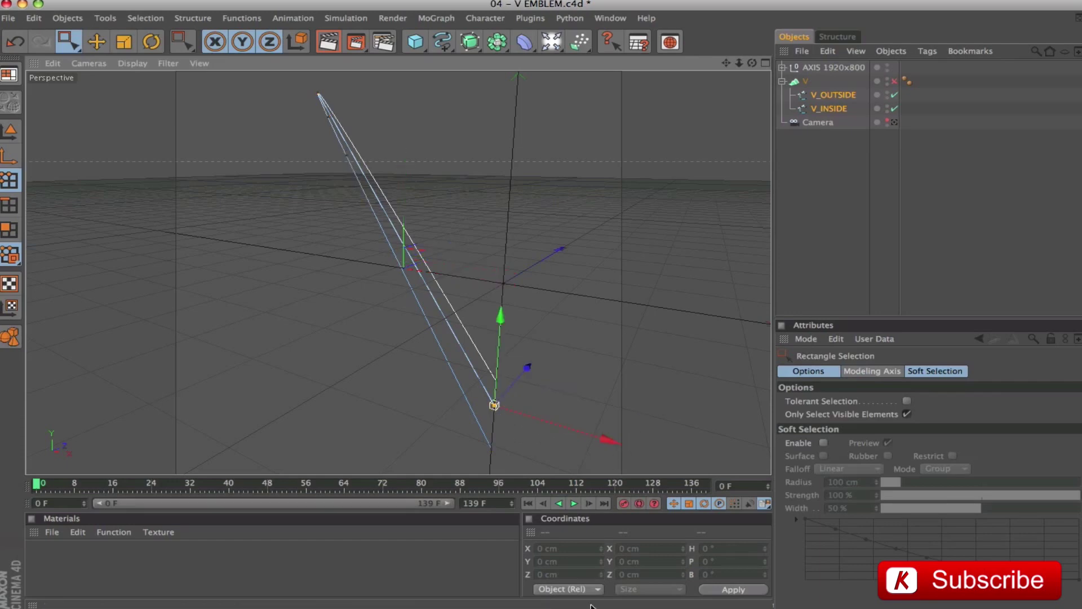
left_click(827, 109)
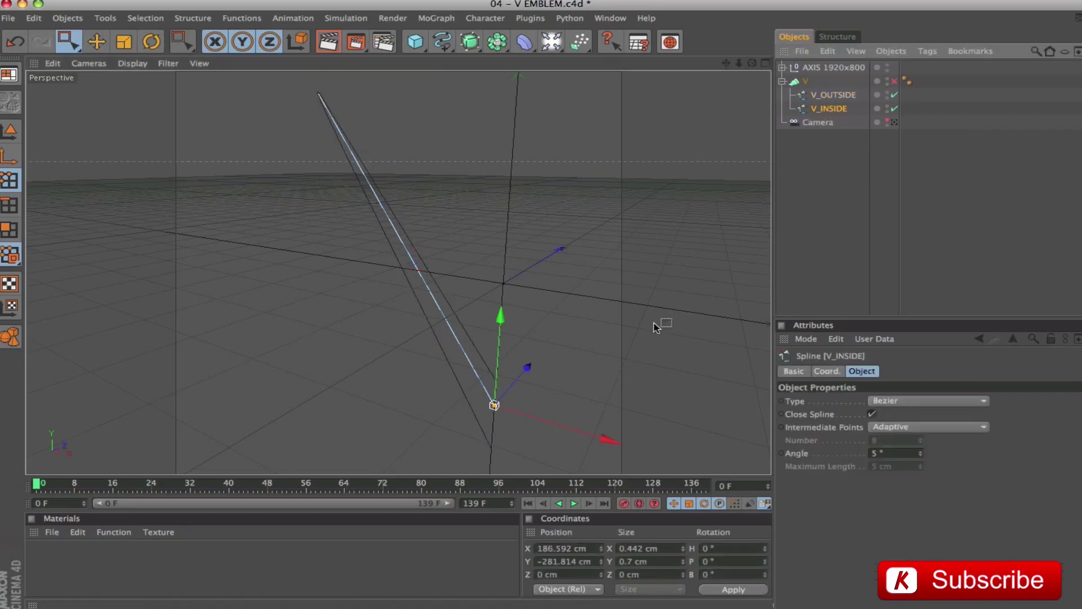
left_click(570, 578)
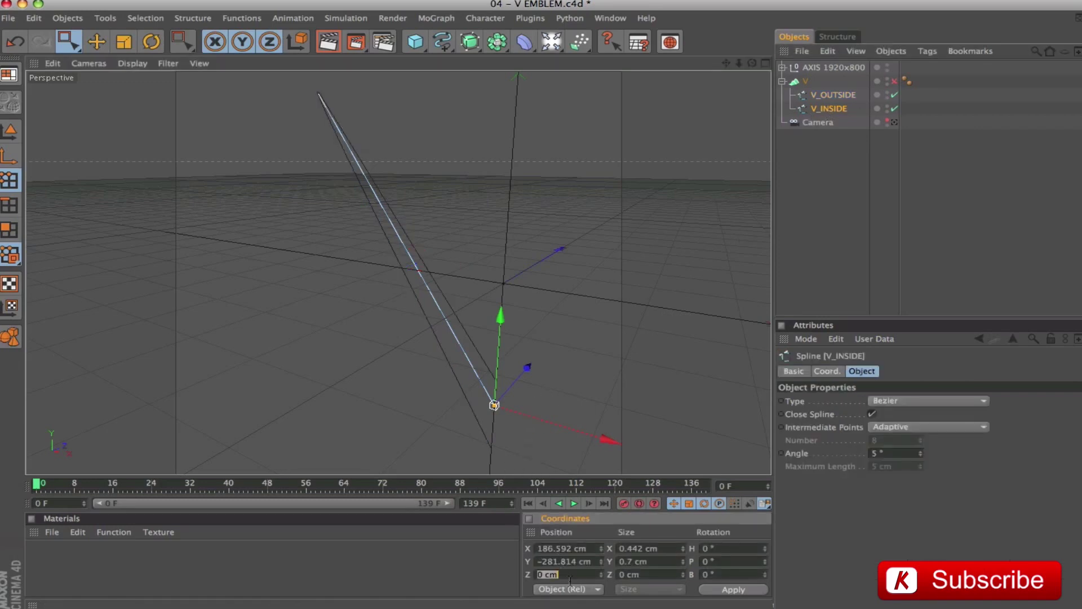
type("-25")
key("Return")
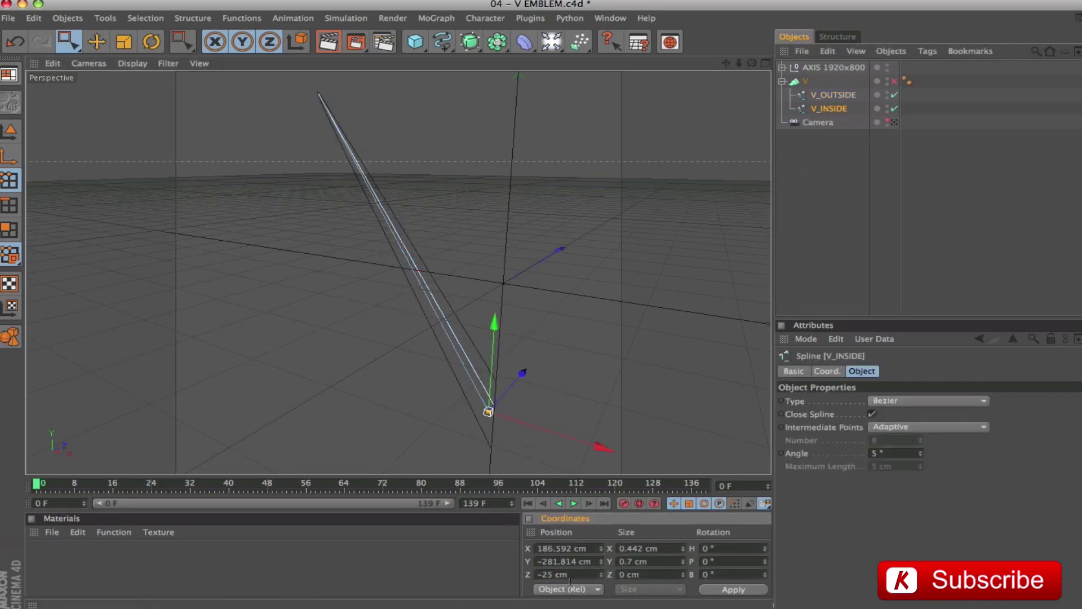
Select the V_INSIDE point still left at the original lower corner and set its Z position to -25 cm
left_click_drag(558, 386, 486, 422)
double_click(570, 574)
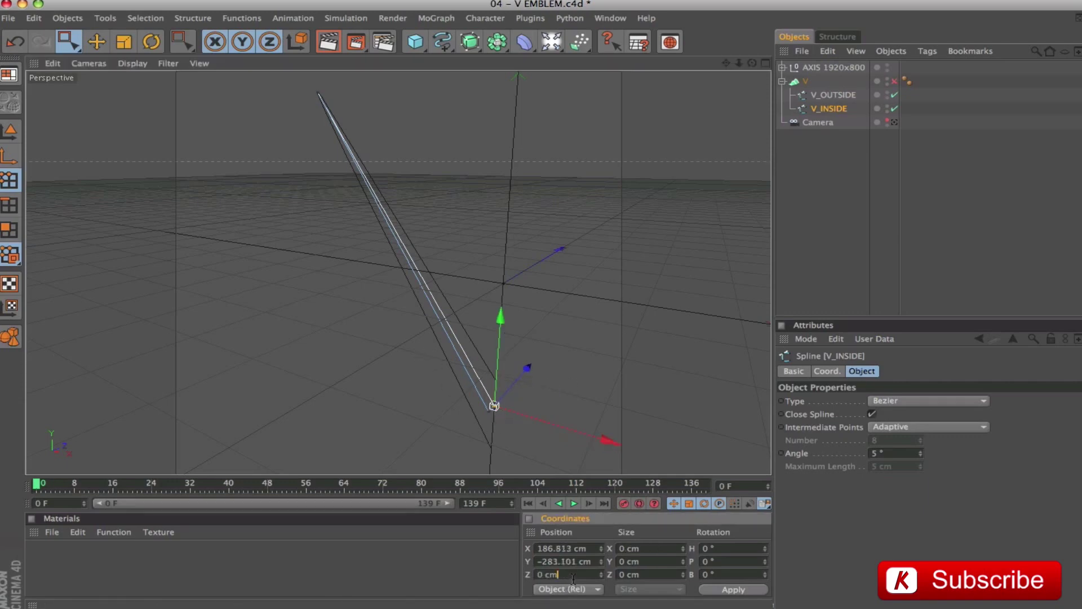
type("-25")
key("Return")
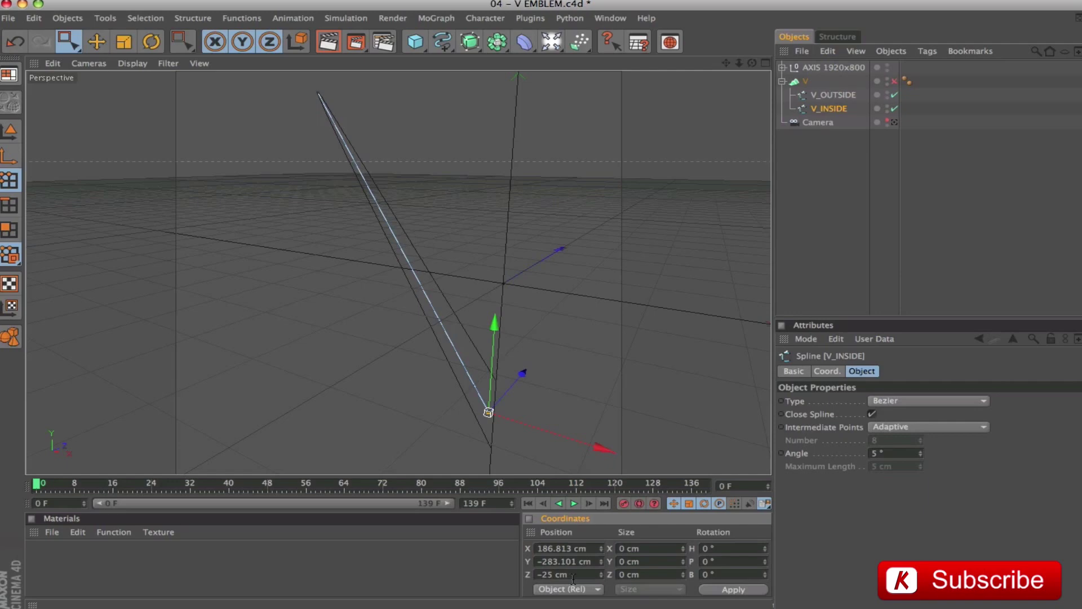
Re-enable the V loft, inspect its raised ridge, and return to the scene camera's view
left_click(894, 81)
left_click_drag(398, 273, 451, 231, "alt")
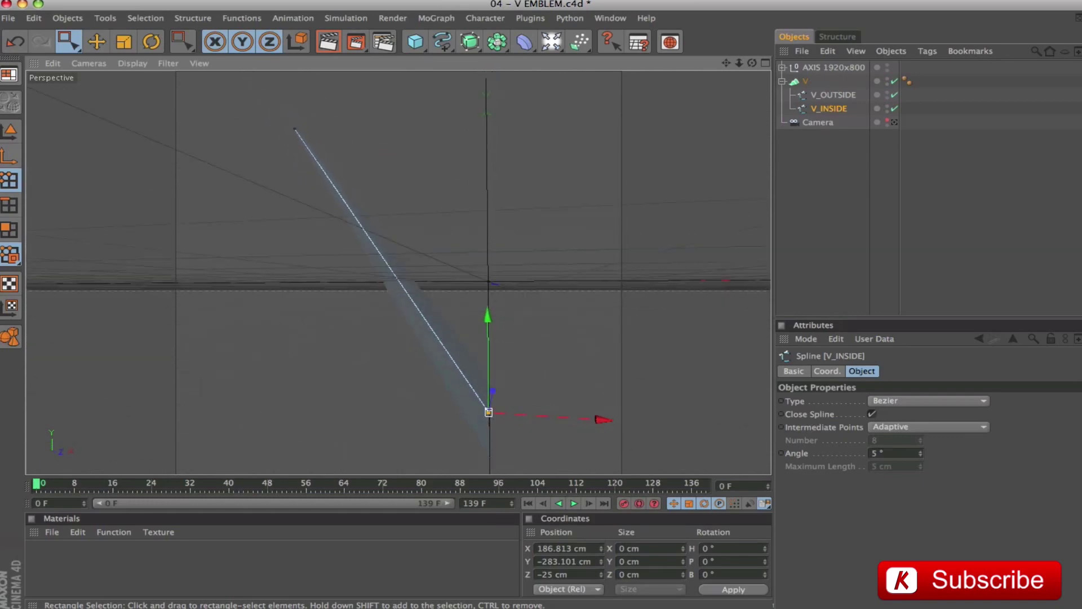
left_click(794, 82)
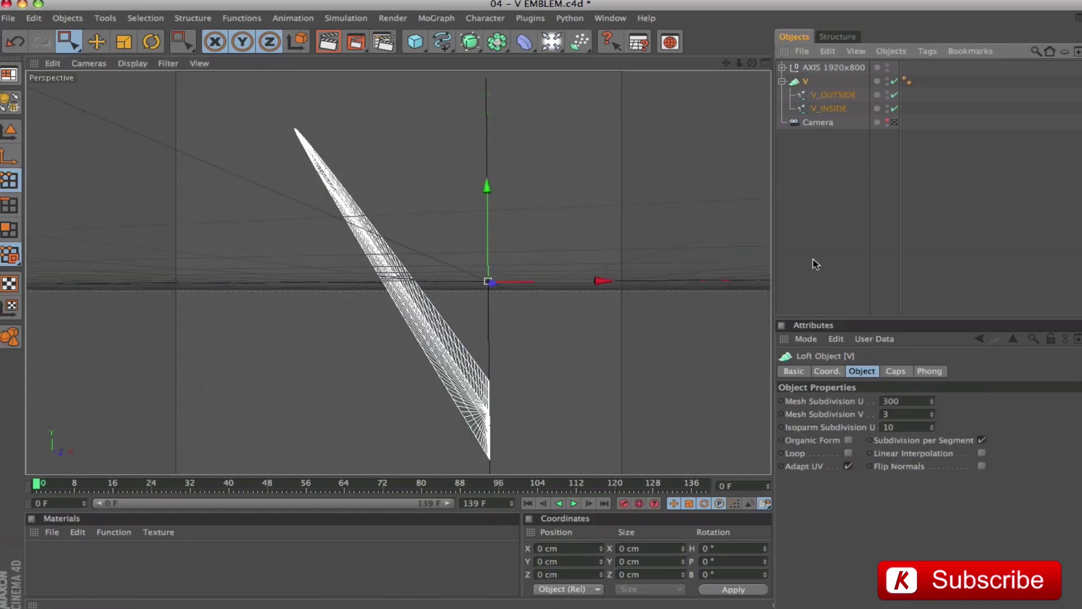
left_click(837, 186)
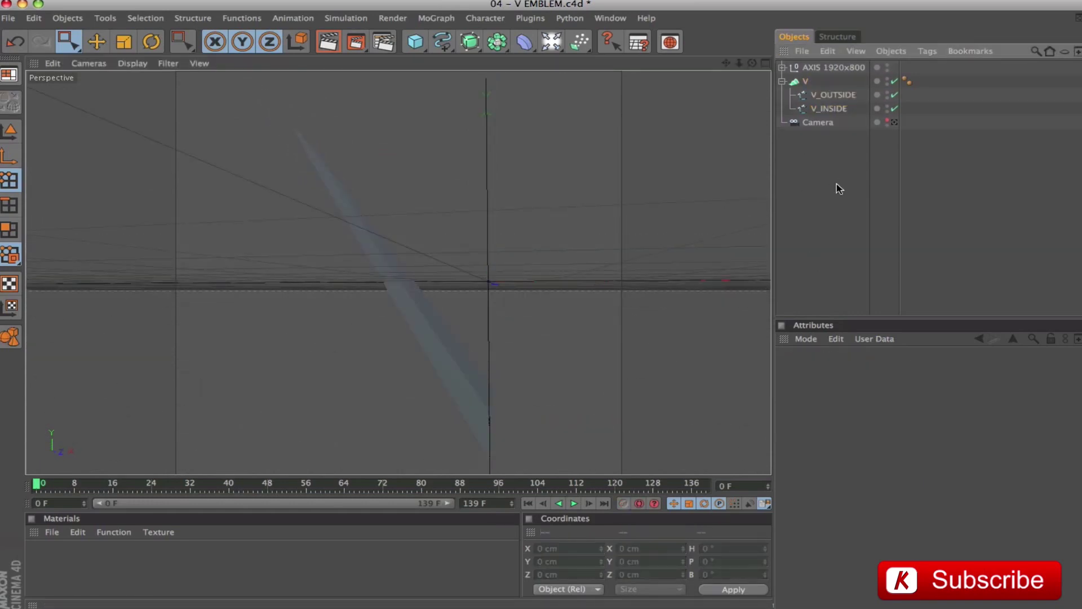
left_click(895, 122)
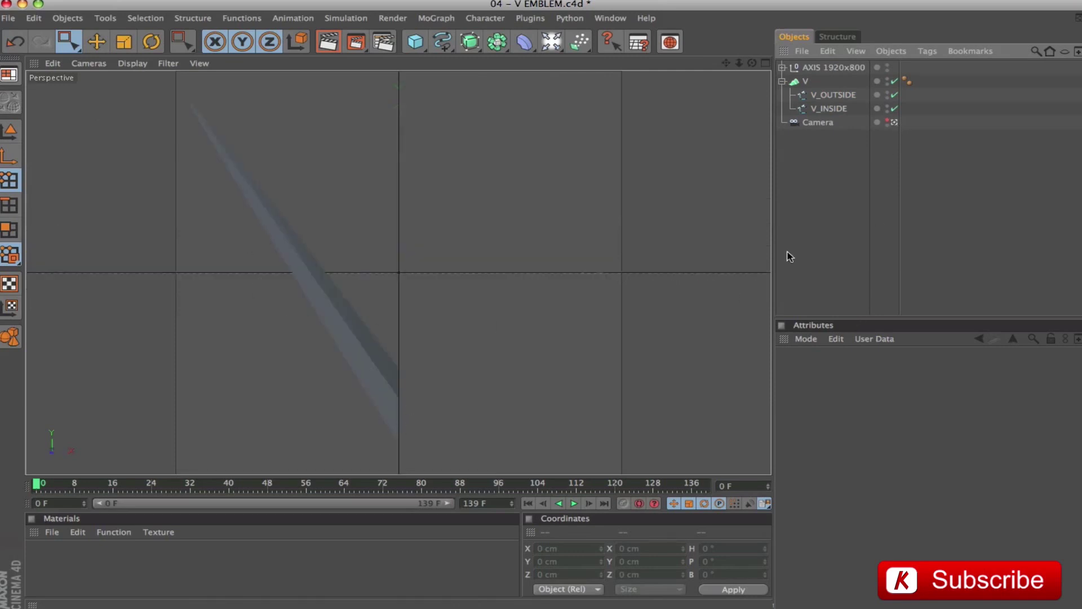
Nest the V loft inside a Symmetry object mirrored on the ZY plane and render a preview
left_click(804, 83)
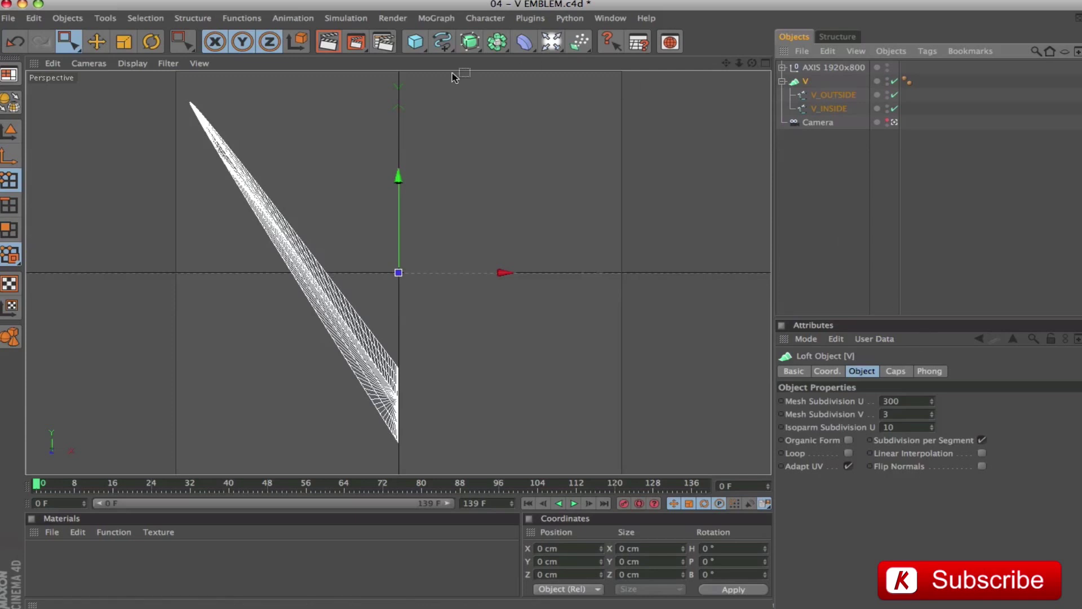
left_click(497, 41)
left_click(766, 74)
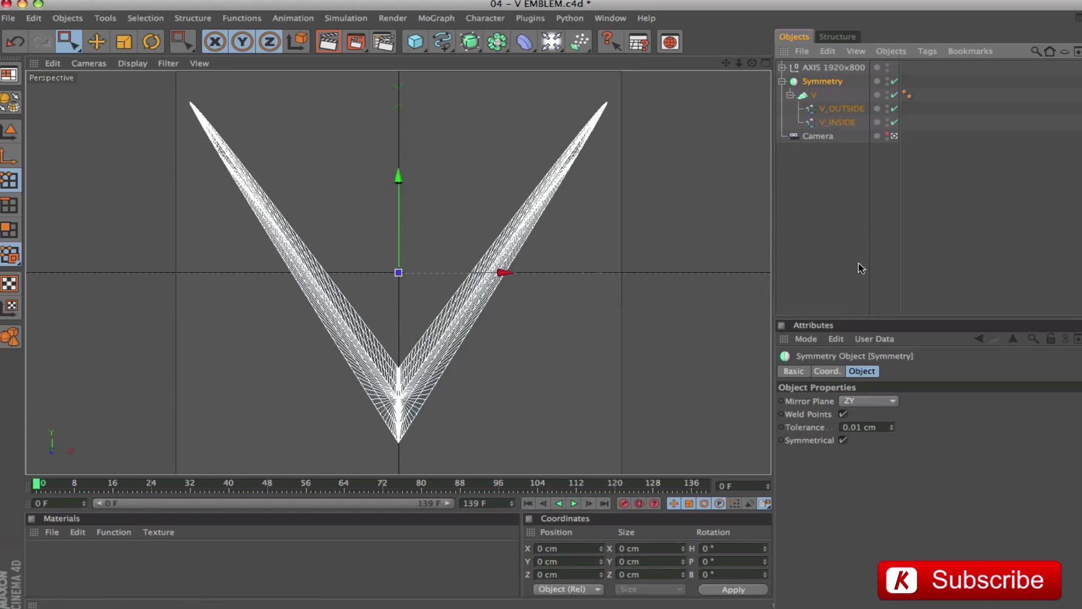
key("ctrl+r")
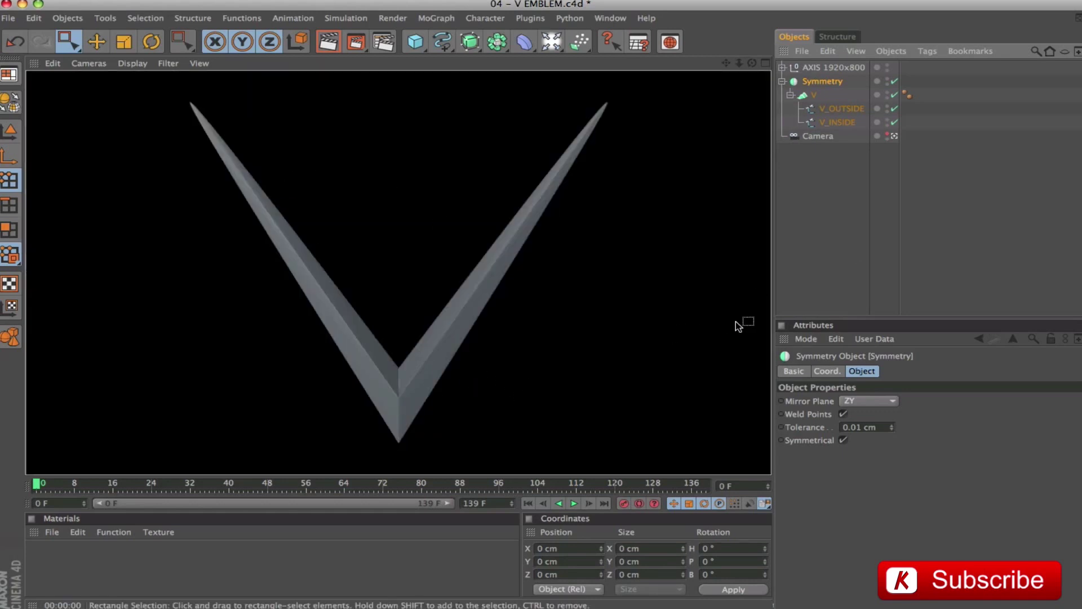
left_click(782, 82)
left_click(782, 81)
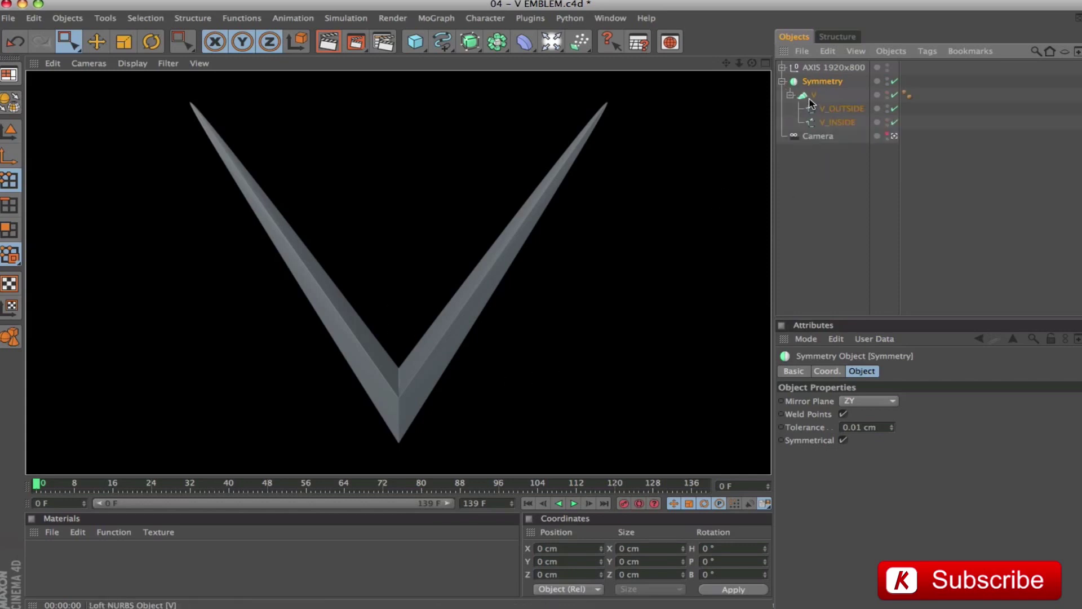
Nest the V loft inside a HyperNURBS object within the Symmetry and rename the HyperNURBS V
left_click(812, 96)
left_click(468, 44)
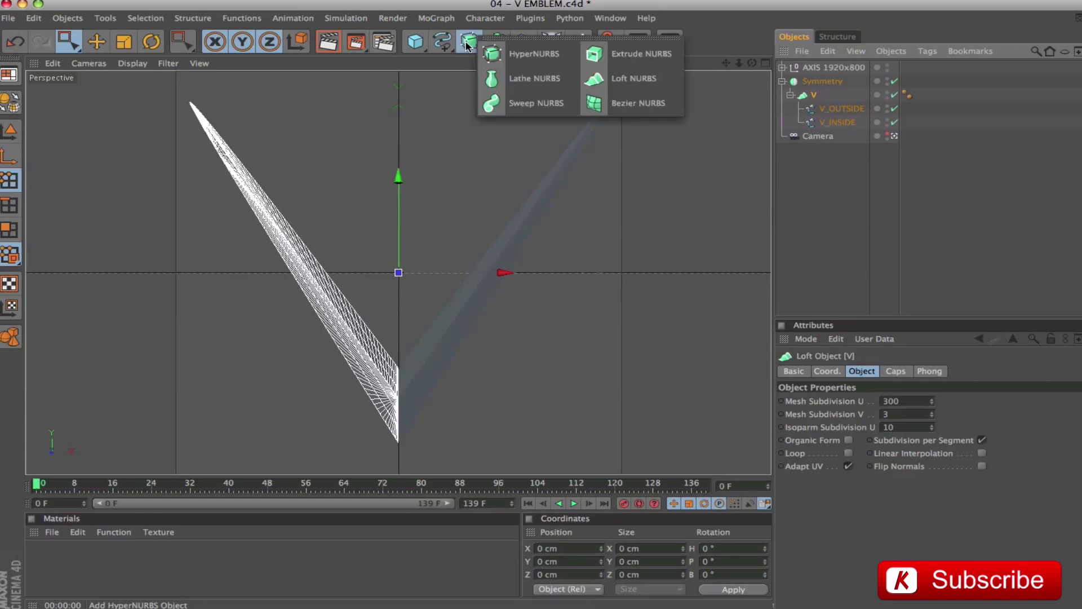
left_click(507, 54)
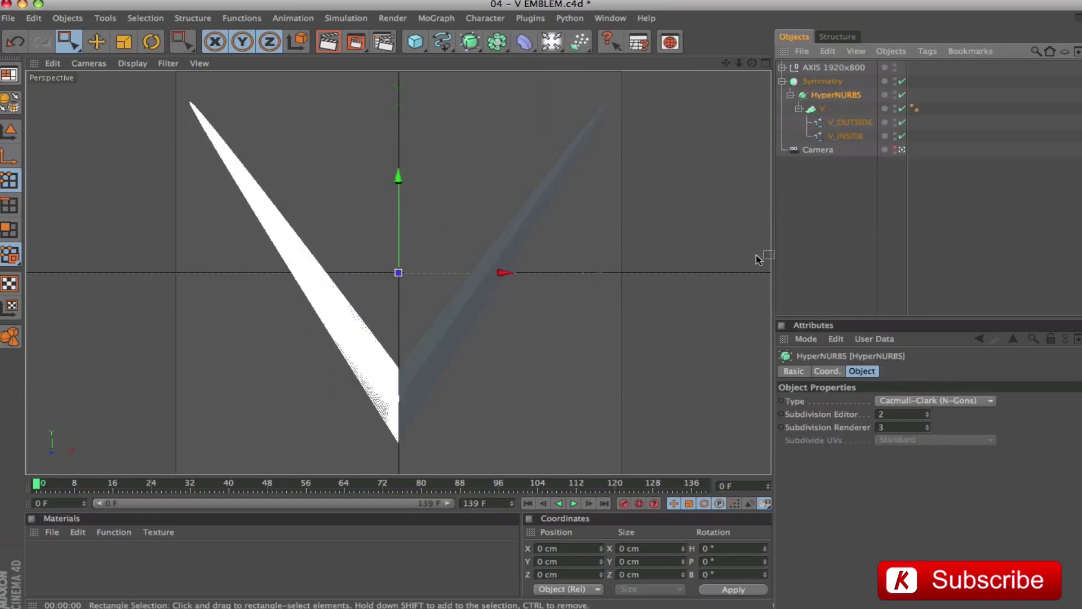
double_click(824, 94)
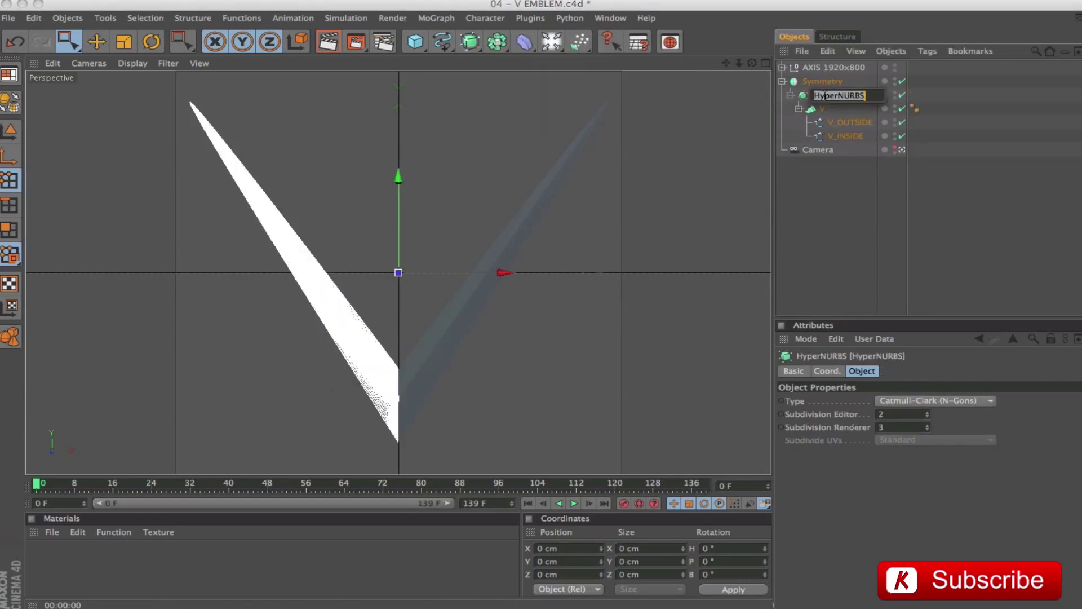
type("V")
key("Return")
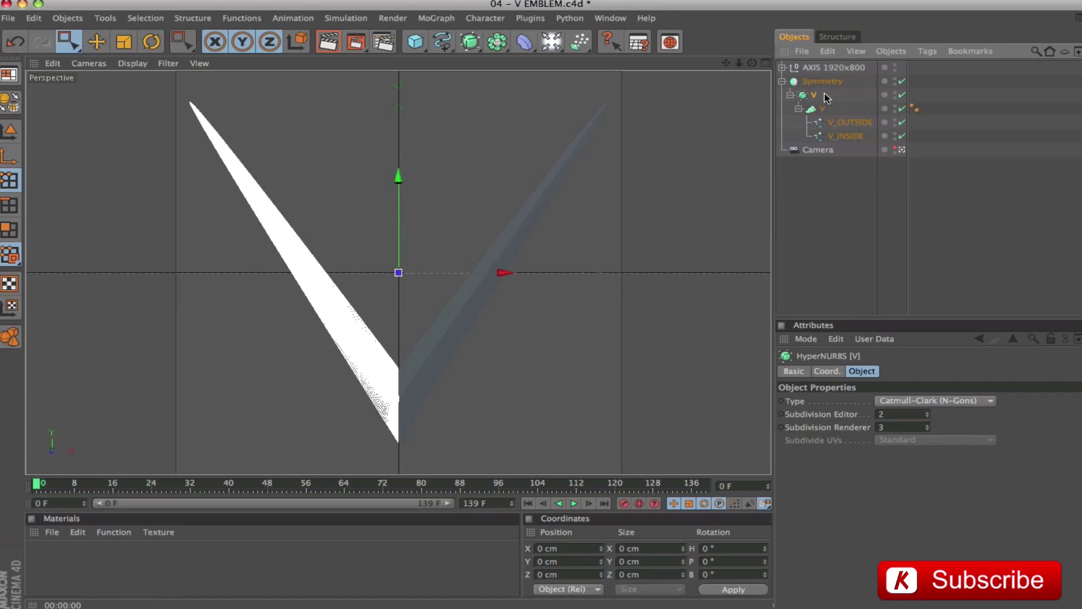
Nest the Symmetry object inside a Connect object and rename both the Connect and Symmetry objects V
left_click(783, 81)
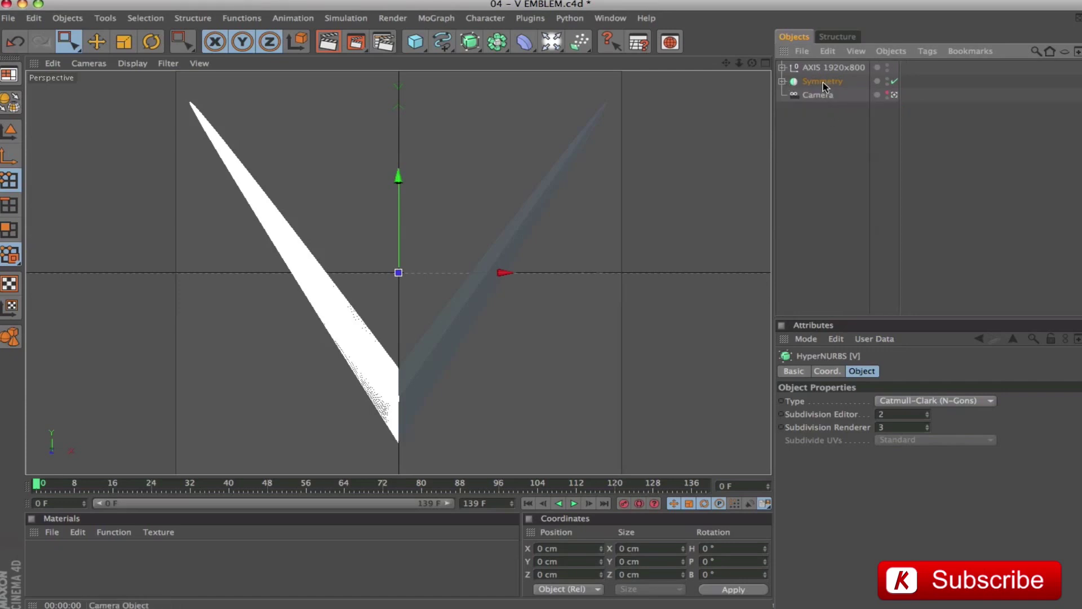
left_click(497, 42)
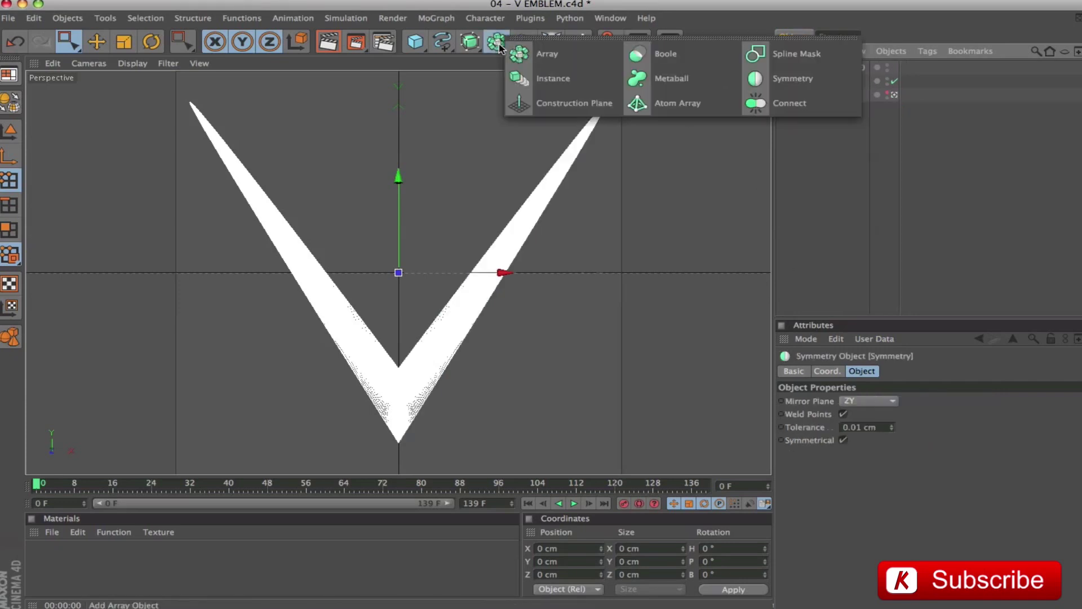
left_click(755, 103, "alt")
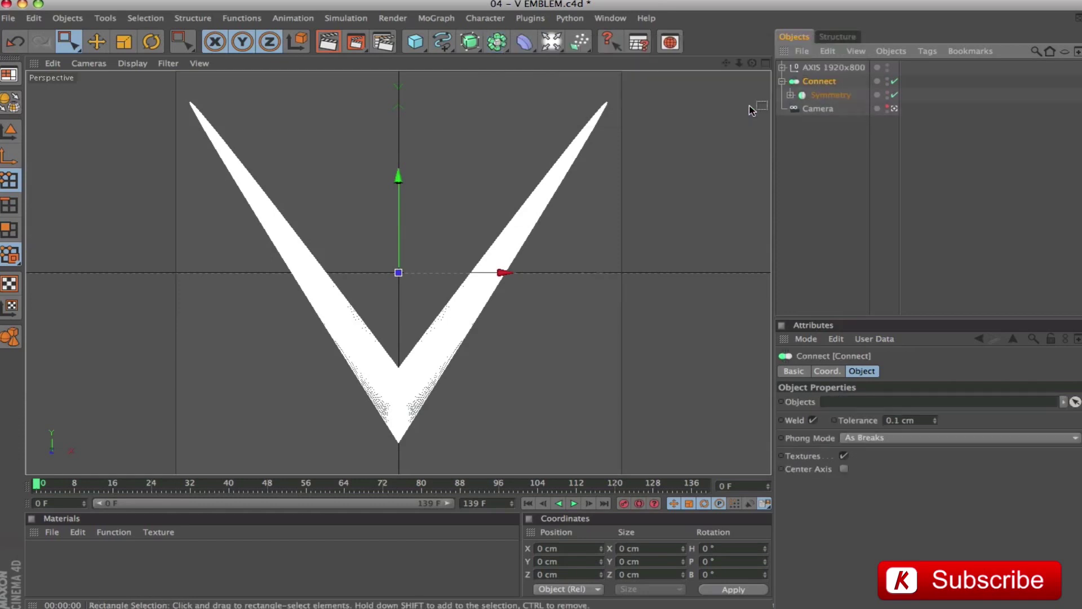
double_click(825, 83)
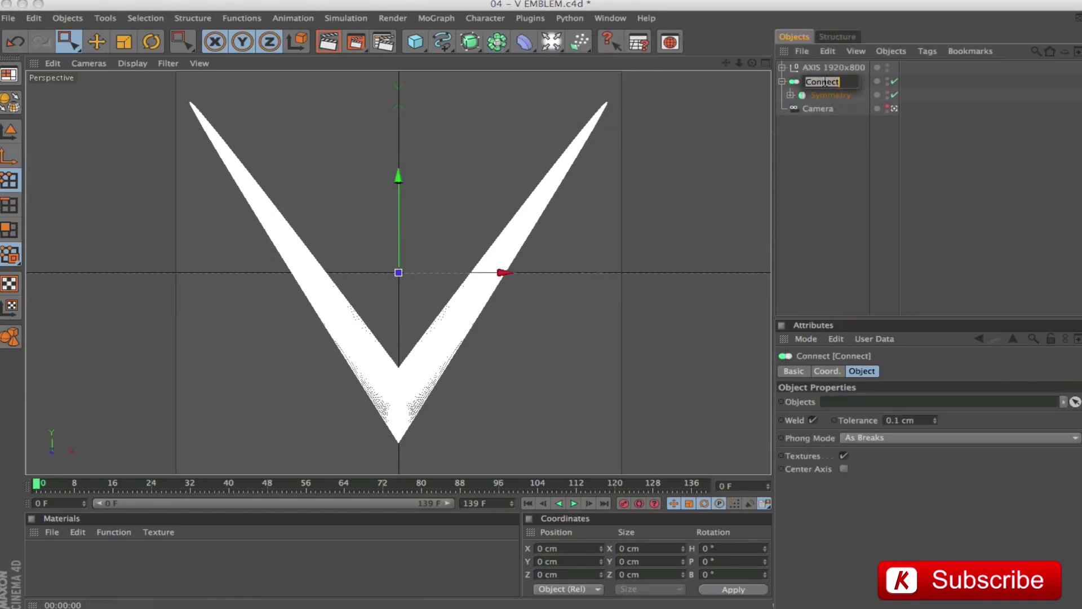
type("V")
key("Tab")
type("V")
key("Tab")
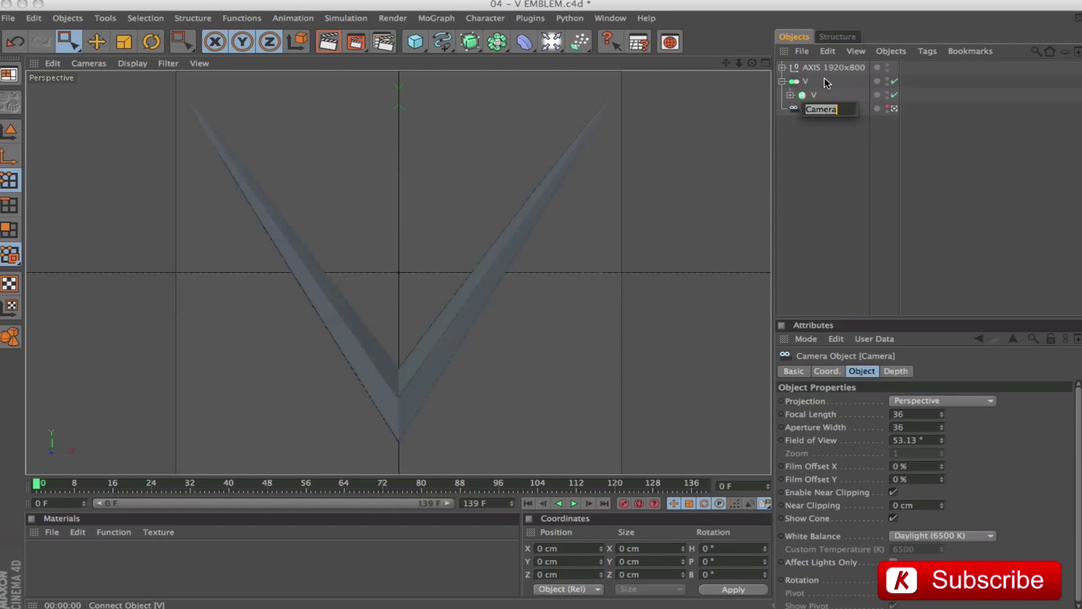
left_click(814, 195)
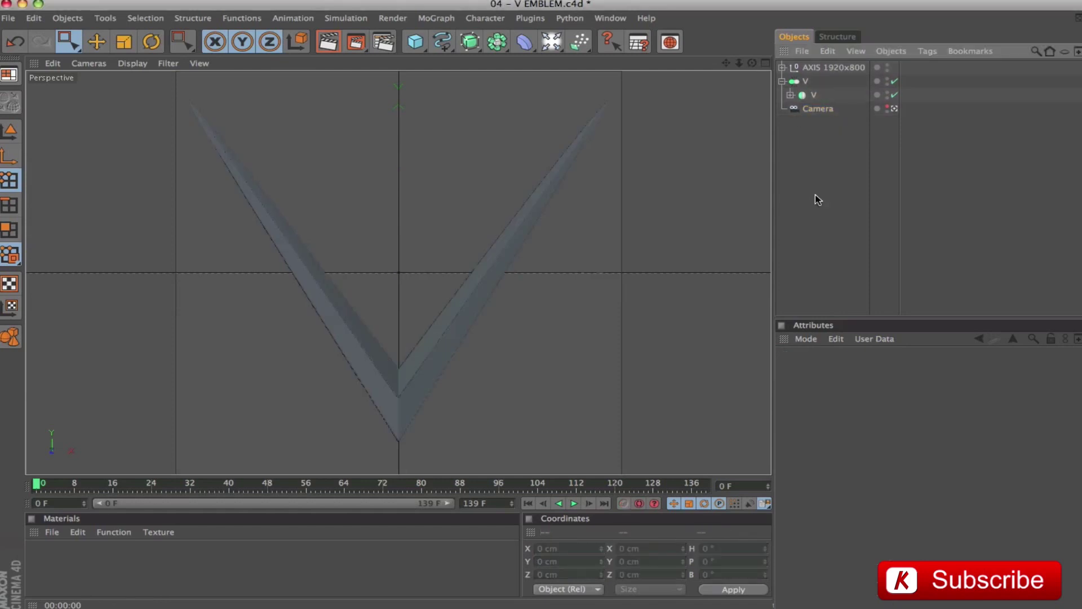
Preview-render the emblem and turn off Weld and Textures on the V Connect object
left_click(835, 329)
key("ctrl+r")
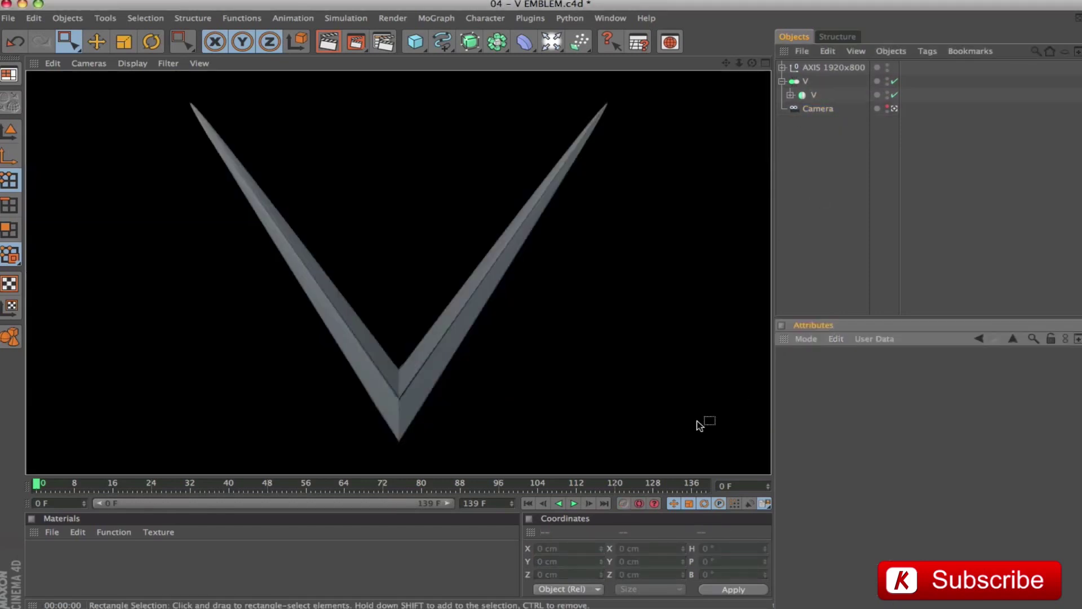
left_click(805, 81)
left_click(843, 456)
left_click(813, 421)
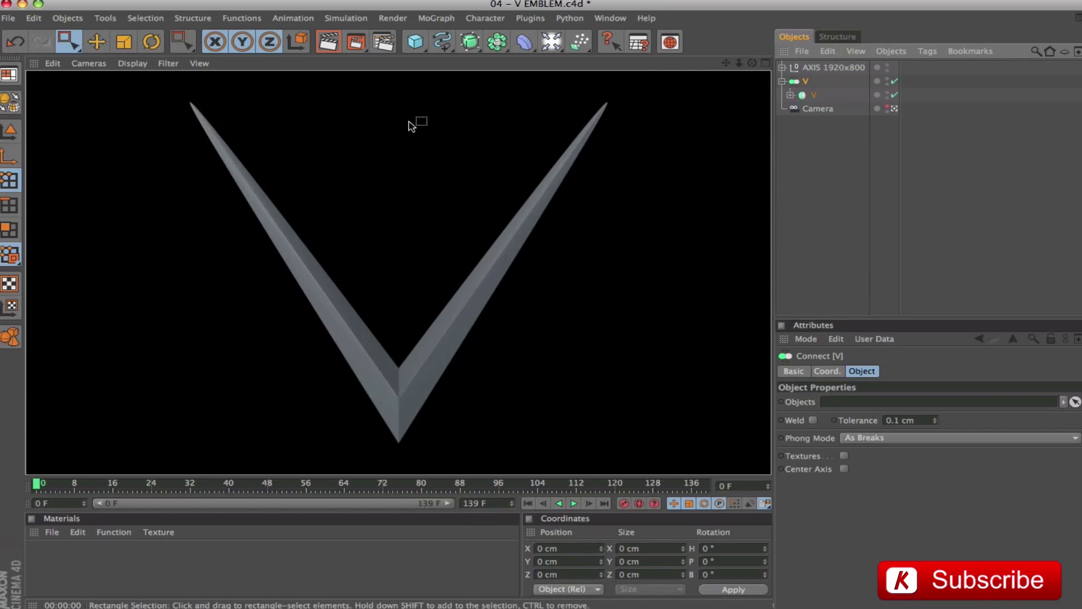
Save the V emblem scene as a new file named 04 – V EMBLEM_END.c4d in the CARS2 FILES folder
key("super+shift+s")
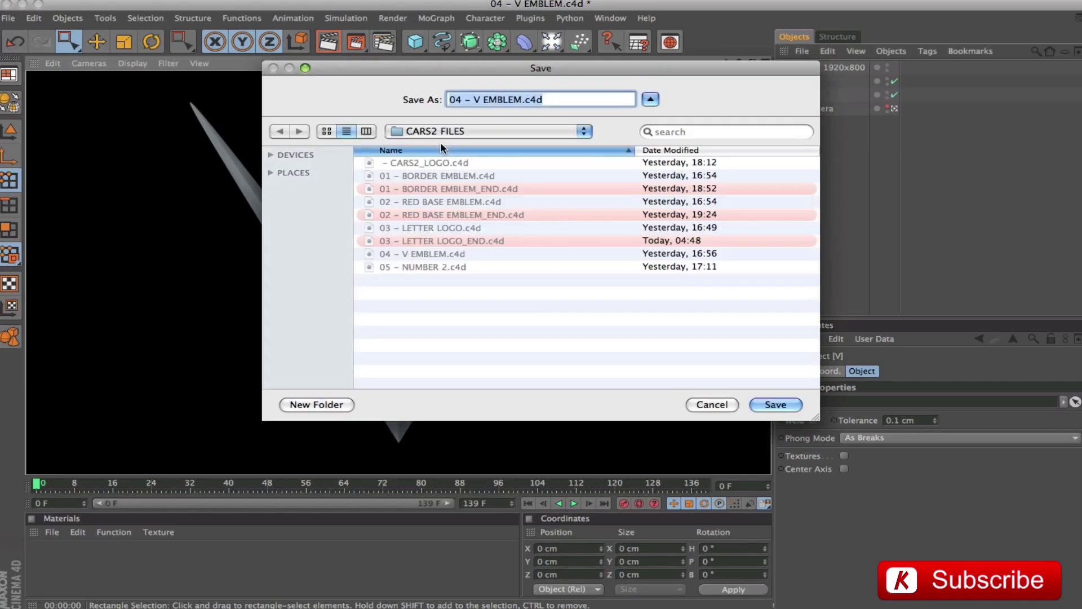
left_click(521, 100)
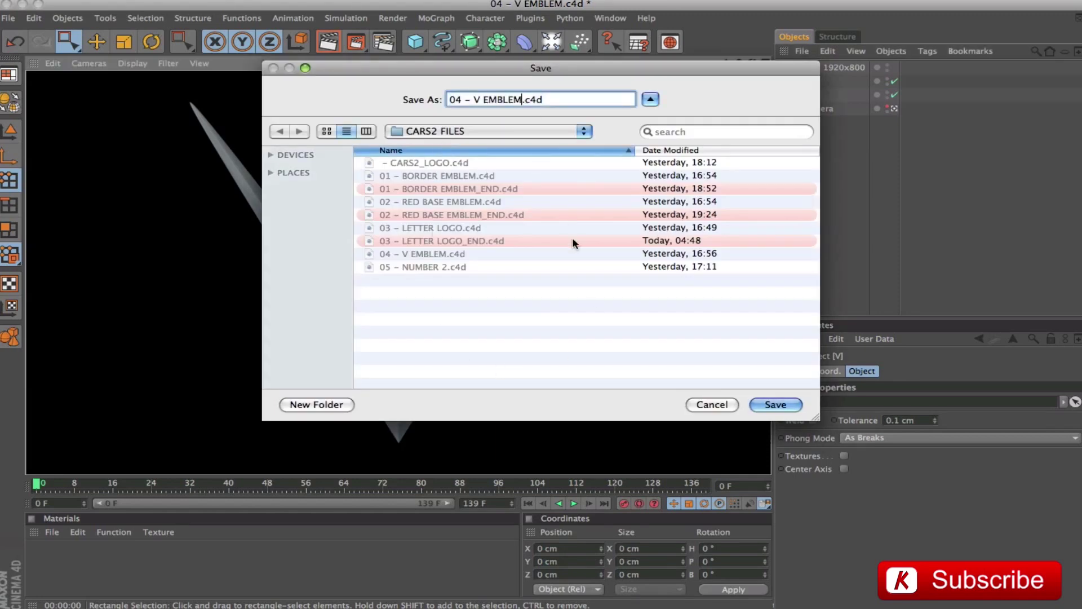
type("_END")
left_click(775, 404)
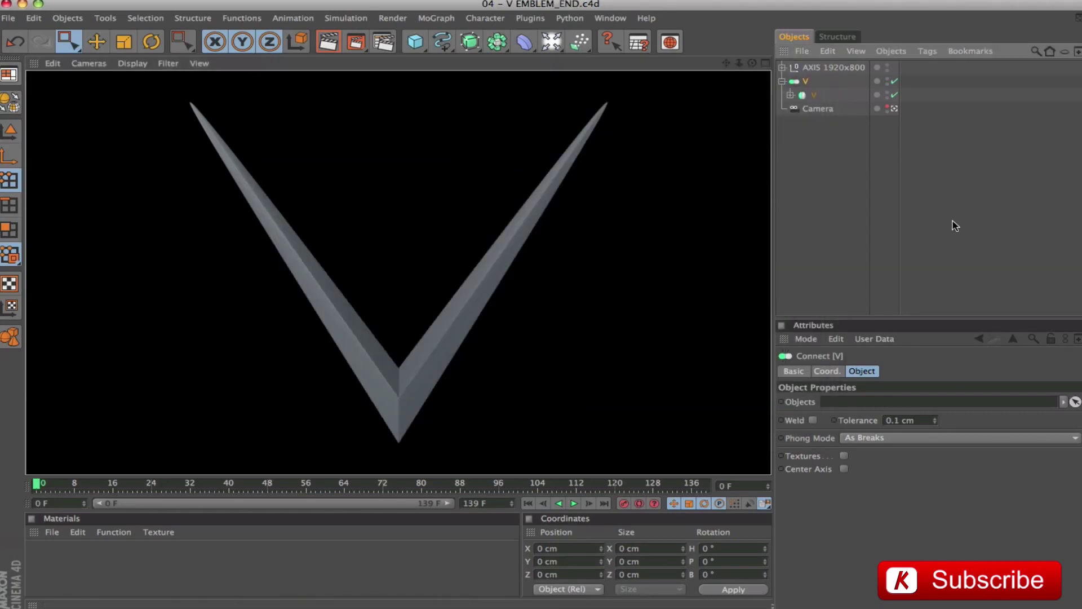
Open the file 05 – NUMBER 2.c4d from the CARS2 FILES folder
key("super+o")
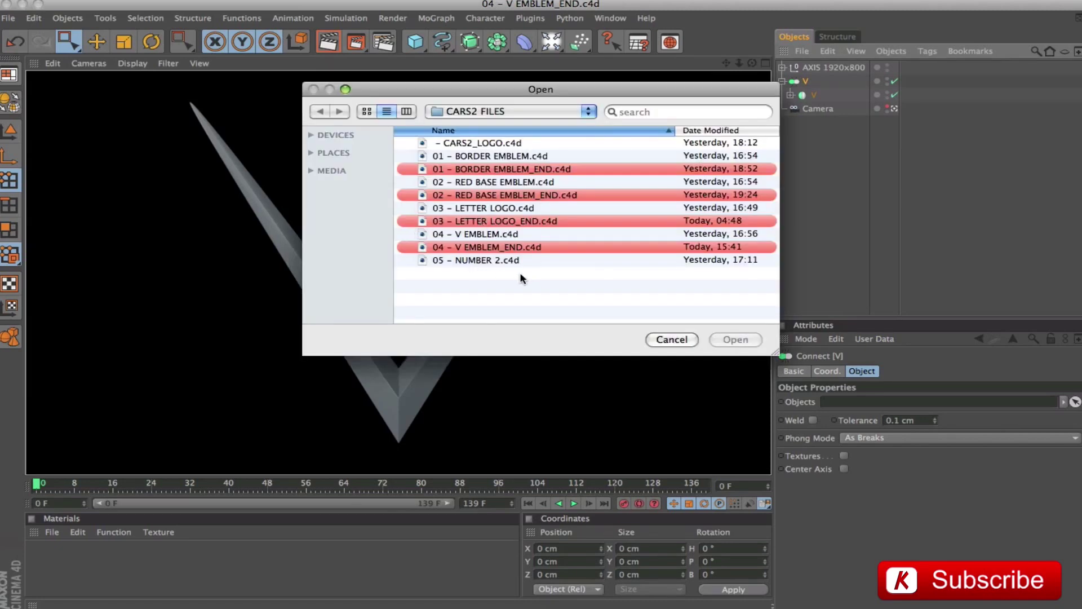
left_click(464, 261)
left_click(735, 340)
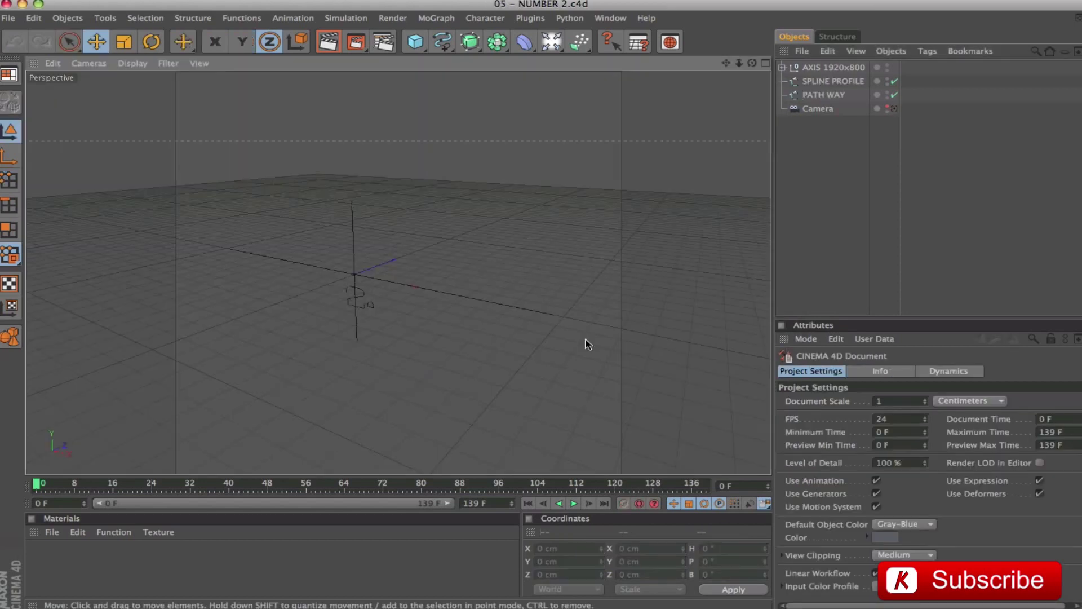
Frame the SPLINE PROFILE and PATH WAY splines together and examine their shapes up close
left_click(833, 81)
left_click(823, 94, "shift")
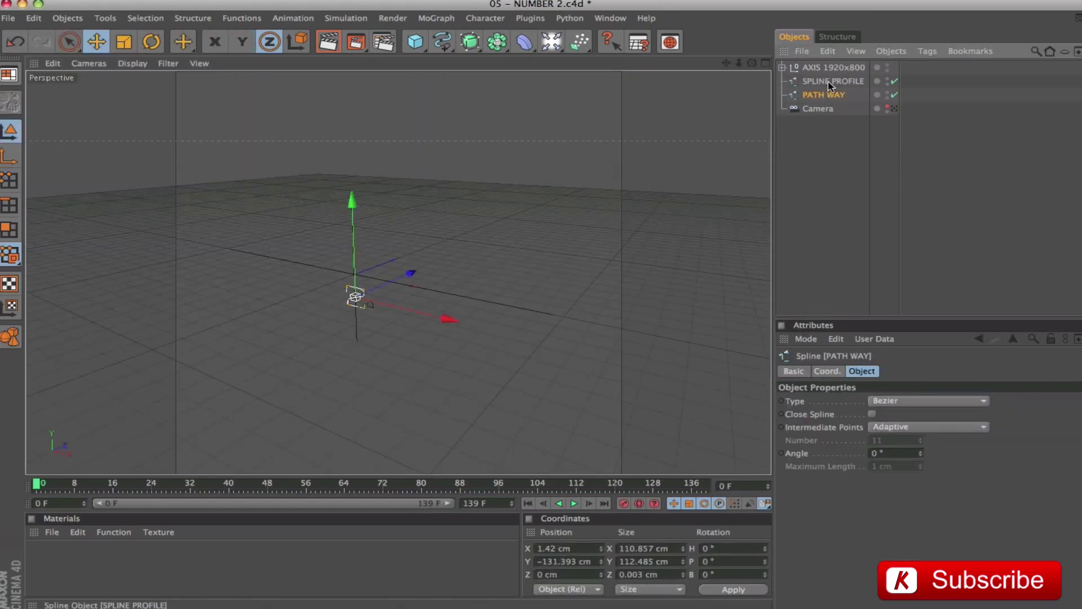
key("o")
left_click_drag(652, 316, 591, 198, "alt")
right_click_drag(583, 192, 507, 192, "alt")
left_click_drag(540, 308, 486, 332, "alt")
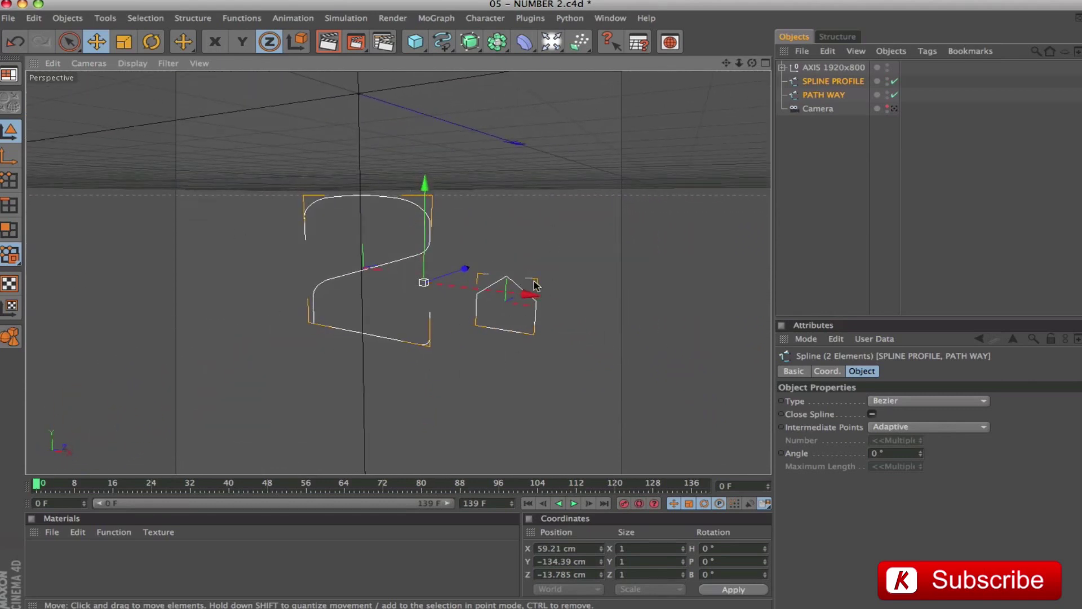
left_click(799, 194)
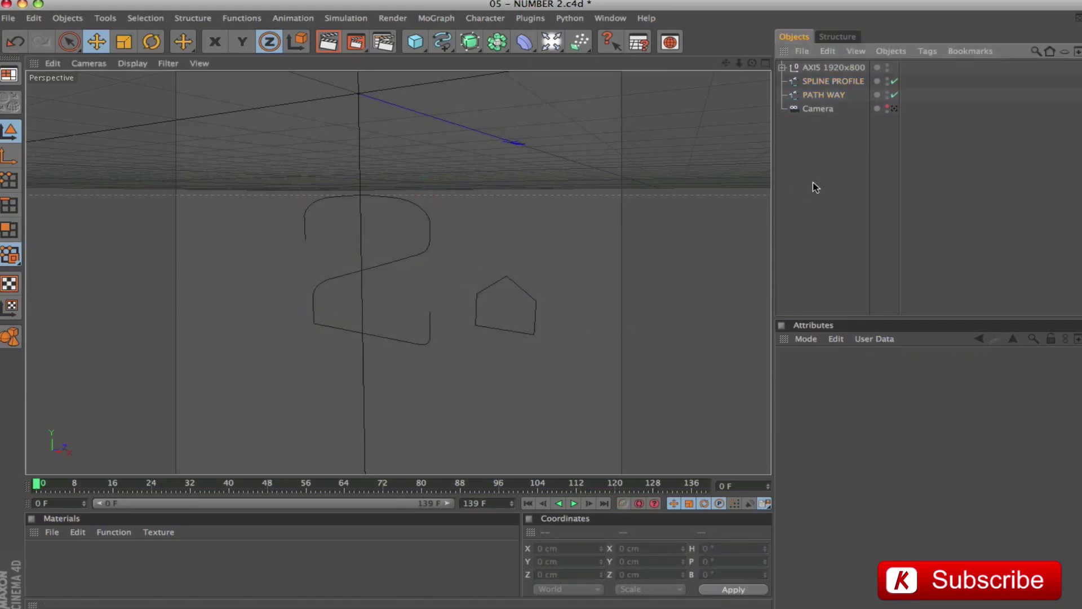
Add a Sweep NURBS object, place it directly below AXIS 1920x800 in the hierarchy and rename it 2
left_click(470, 42)
left_click(535, 105)
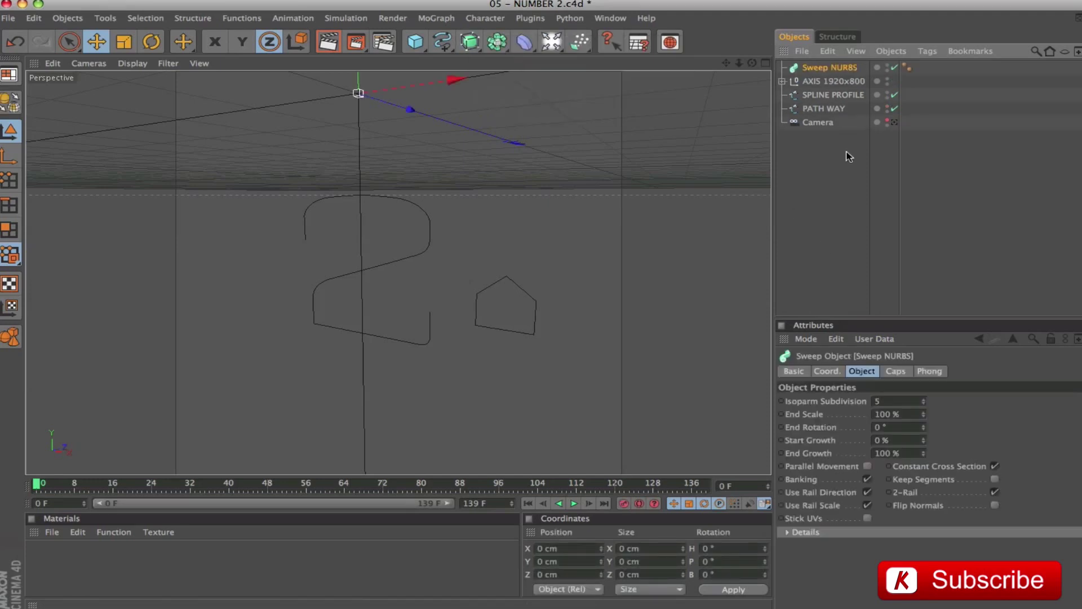
left_click_drag(827, 67, 829, 85)
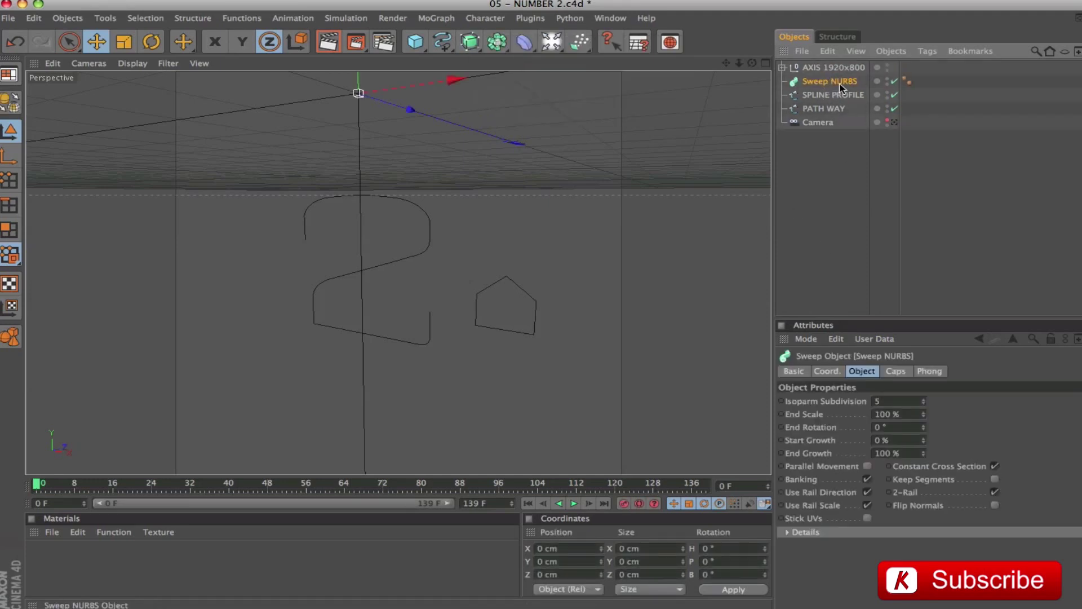
double_click(833, 82)
type("2")
key("Return")
Nest SPLINE PROFILE and PATH WAY, in that order, inside the 2 sweep and render a preview
left_click(807, 97)
mouse_move(807, 99)
left_mouse_down()
mouse_move(807, 86)
mouse_move(815, 108)
mouse_move(810, 100)
left_mouse_up()
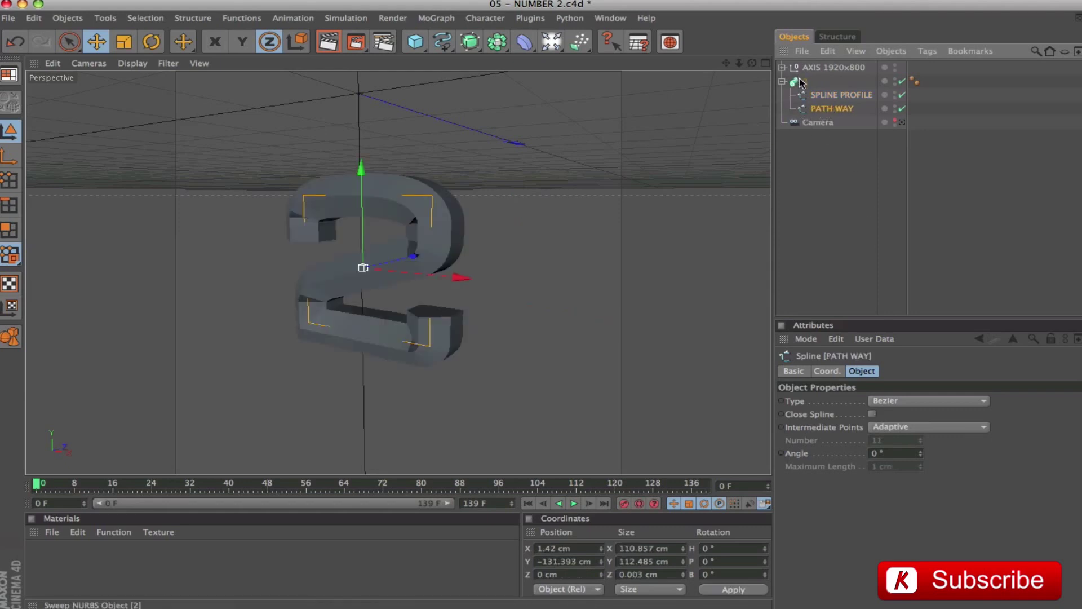
left_click(803, 82)
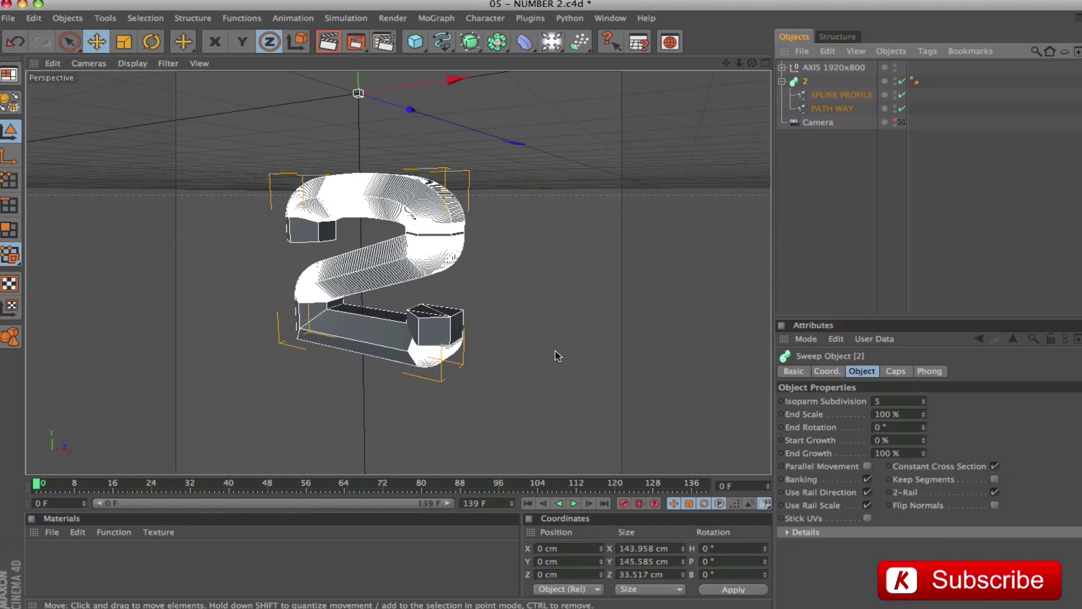
key("ctrl+r")
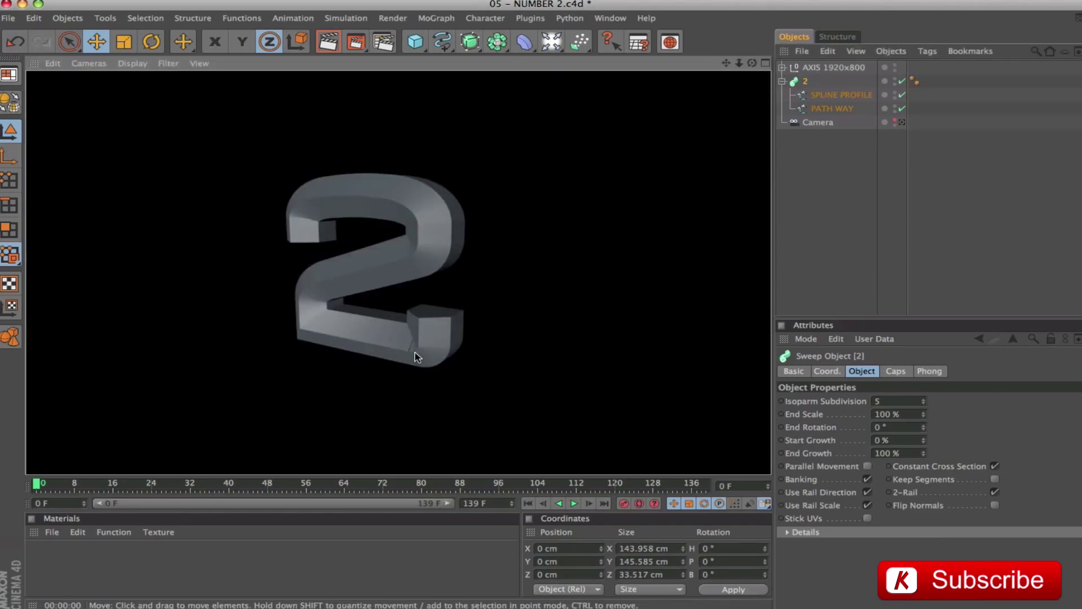
Frame the swept number 2 and examine its bends and end caps from a closer, lower angle
left_click(806, 83)
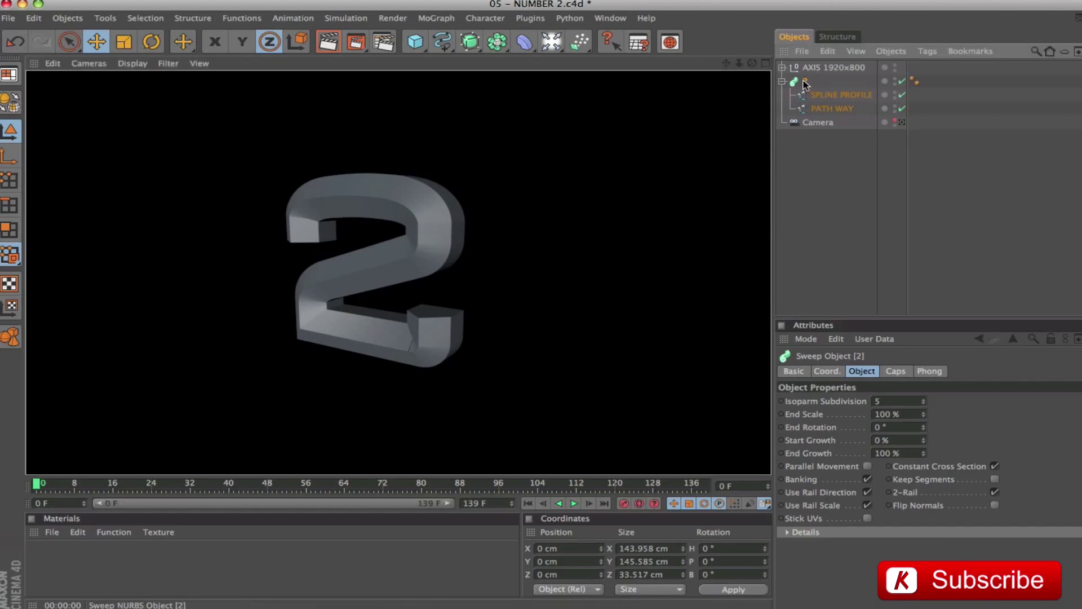
key("o")
left_click_drag(606, 273, 559, 288, "alt")
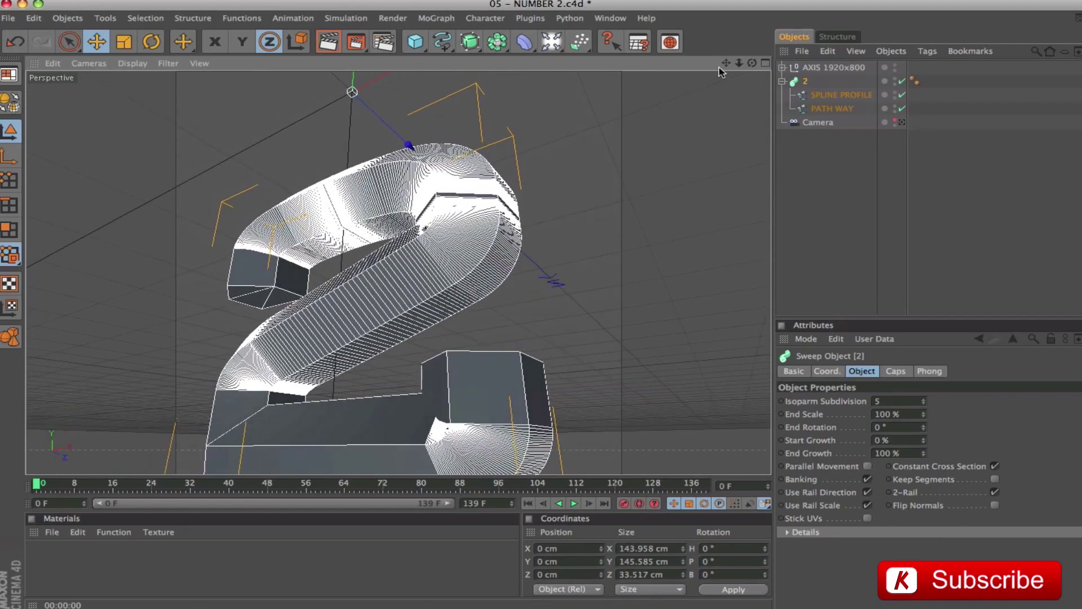
left_click_drag(670, 138, 557, 236, "alt")
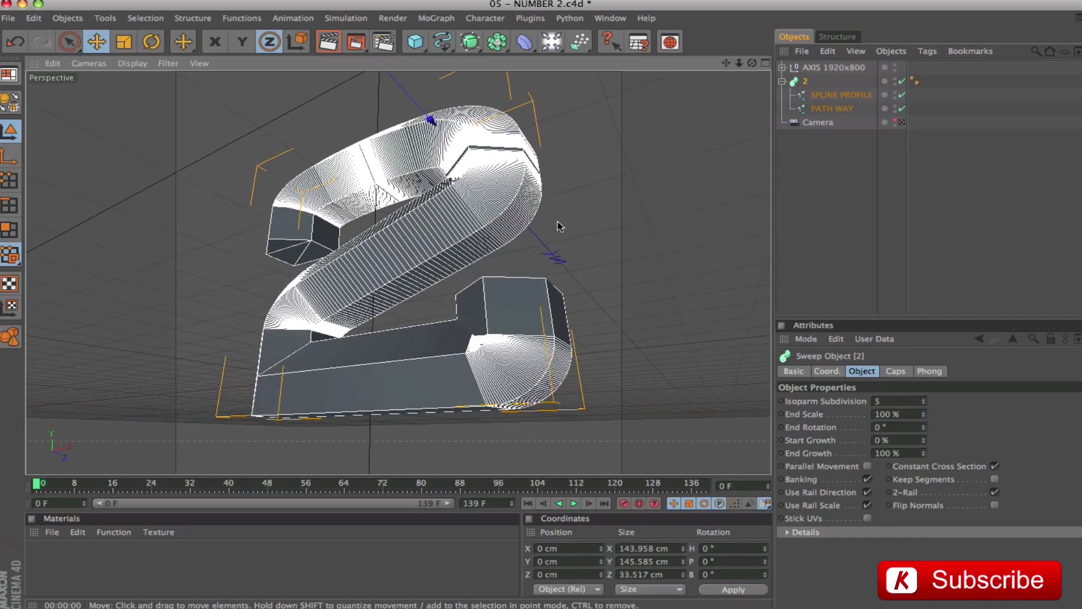
left_click_drag(727, 62, 709, 76)
left_click_drag(551, 254, 550, 263, "alt")
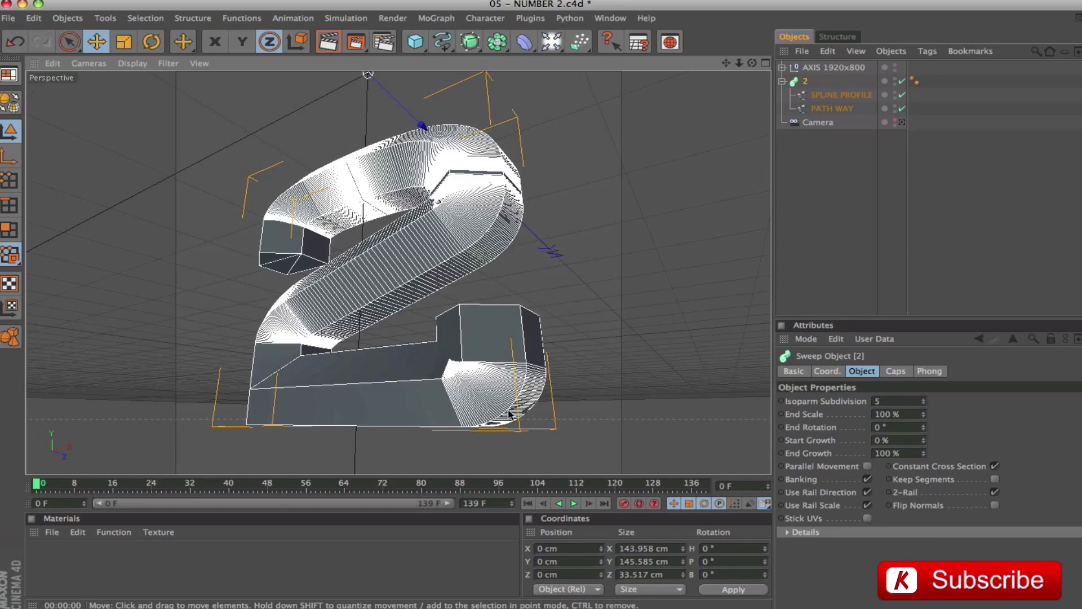
Chamfer the peak point of SPLINE PROFILE with a 0.5 cm radius and render a preview of the sweep
left_click(848, 96)
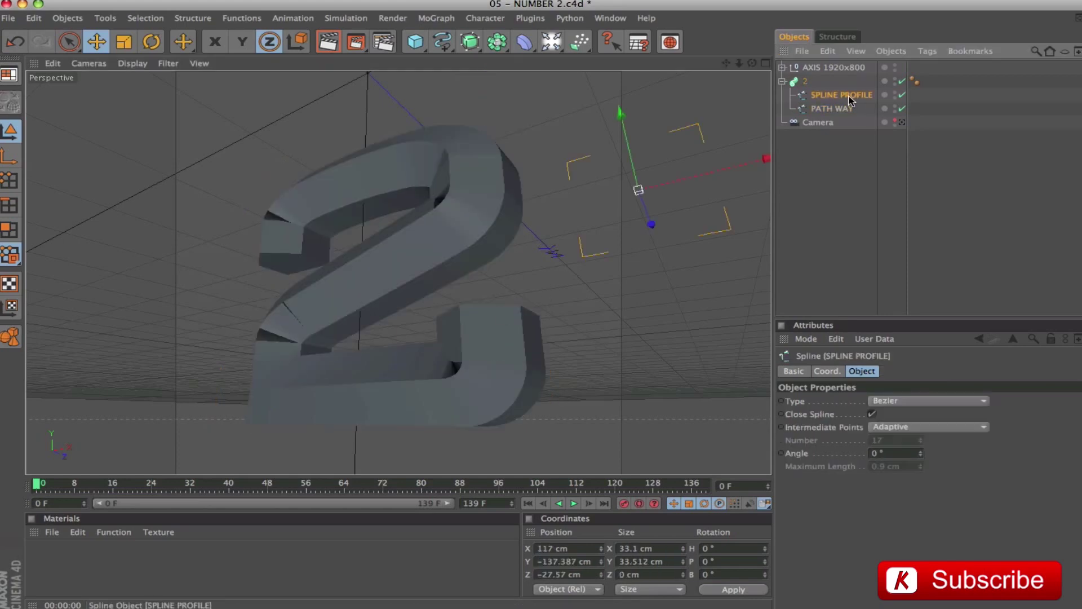
left_click(10, 181)
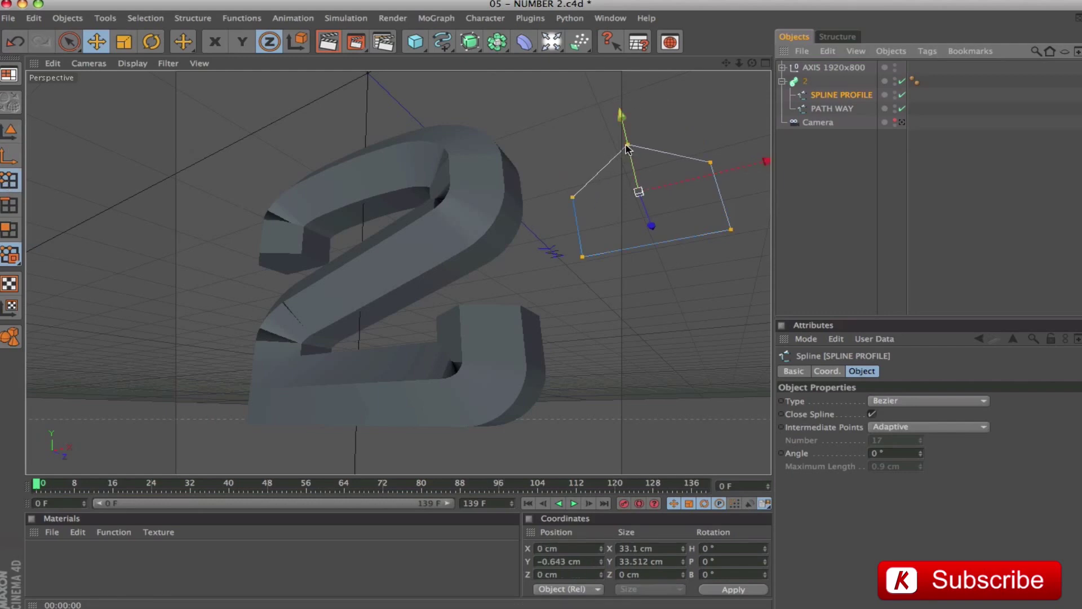
left_click(74, 46)
left_click(710, 163)
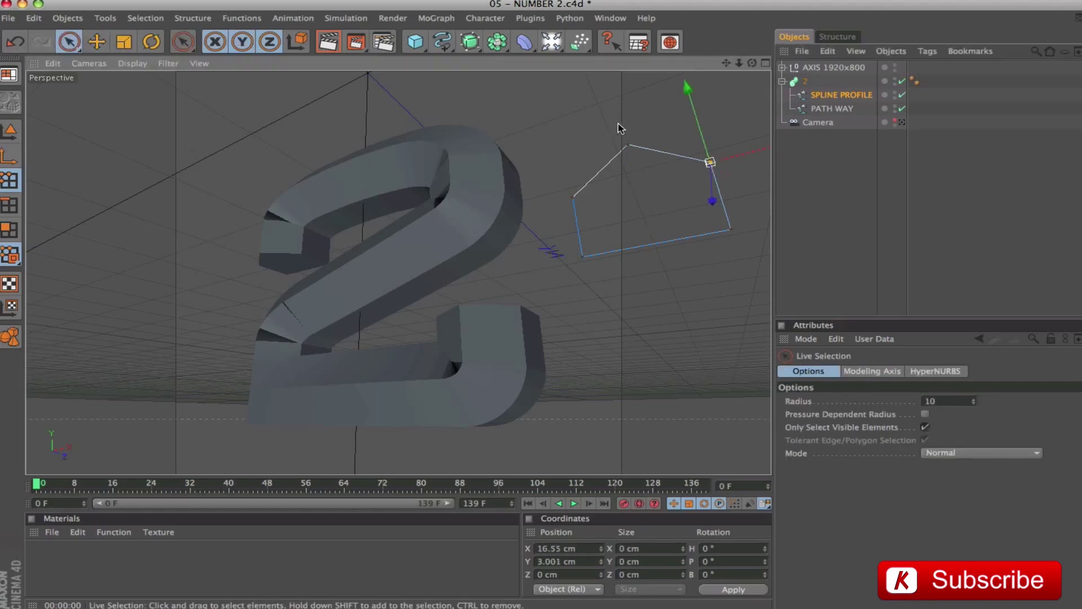
left_click(628, 147)
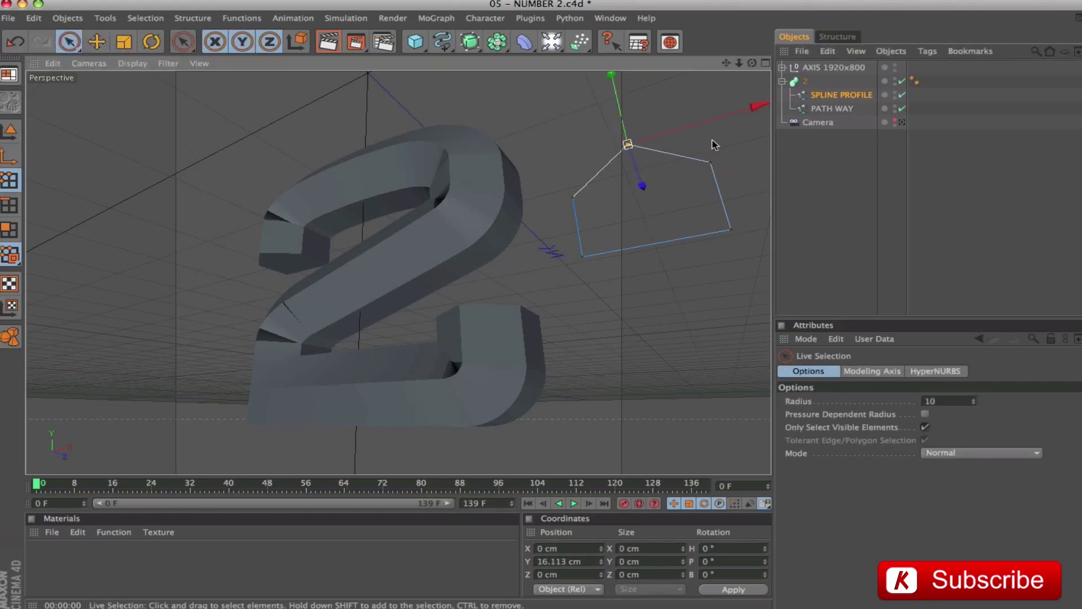
right_click(519, 141)
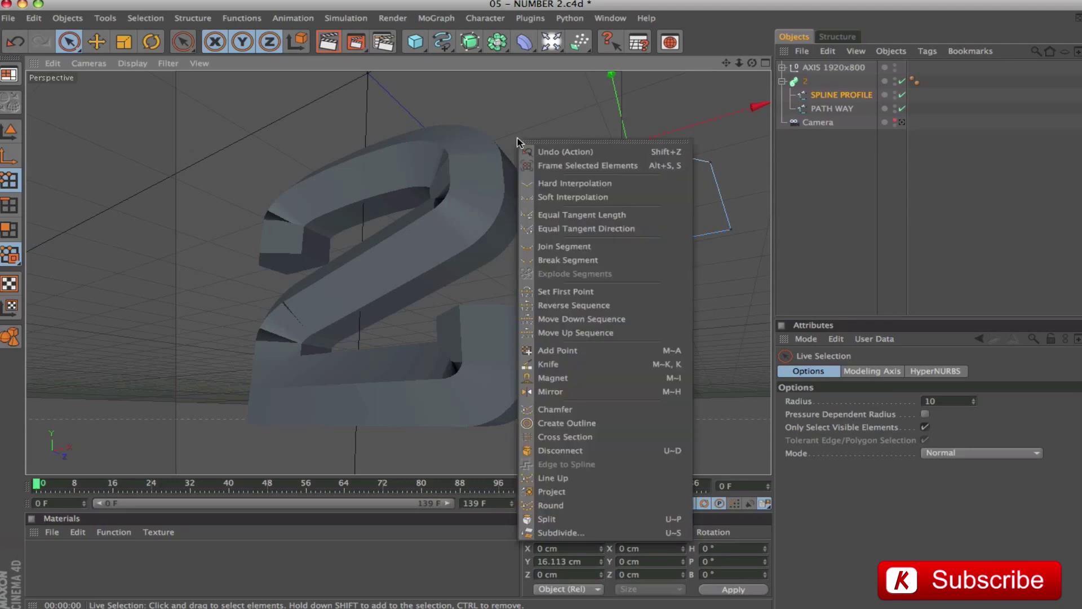
left_click(569, 409)
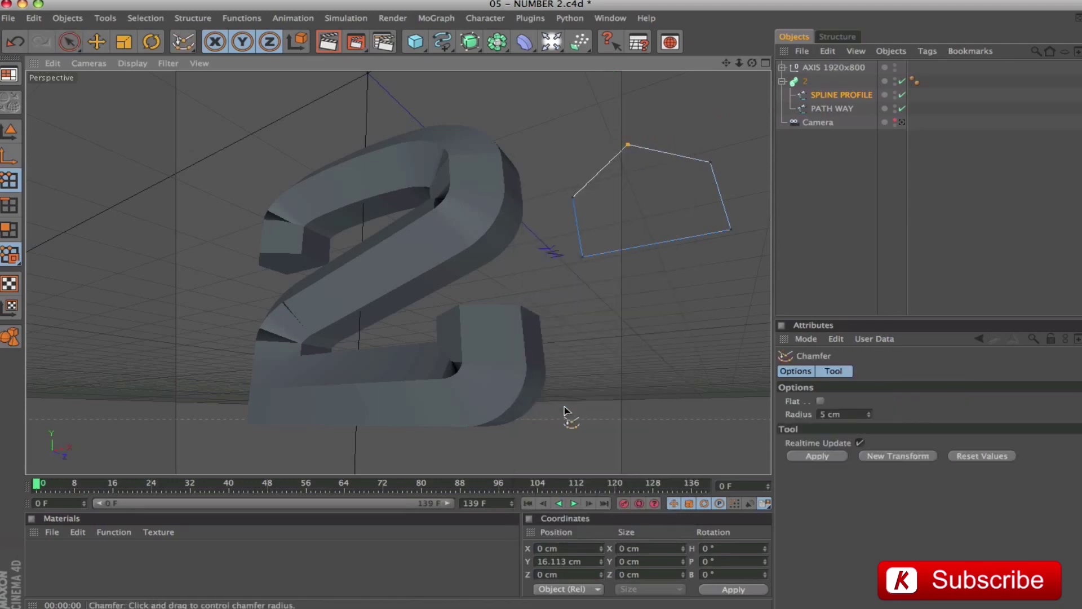
left_click(851, 415)
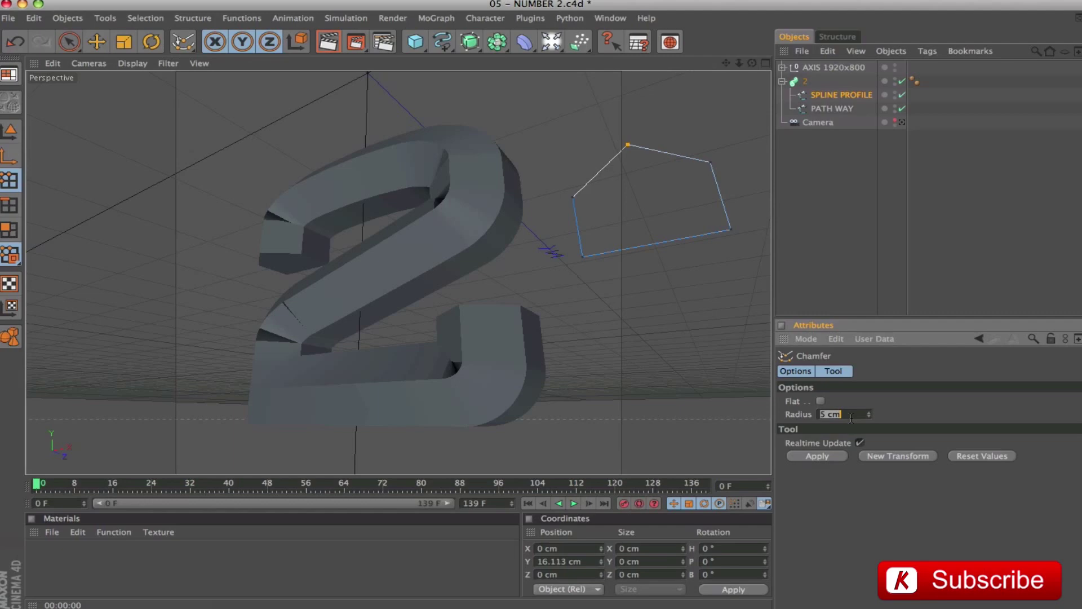
type("0,5")
left_click(818, 456)
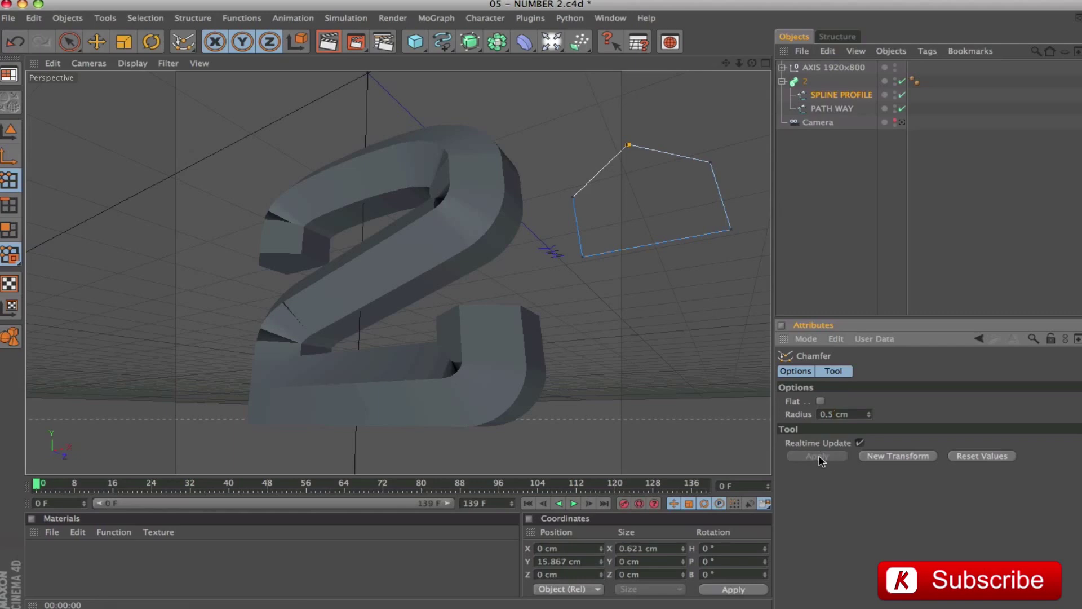
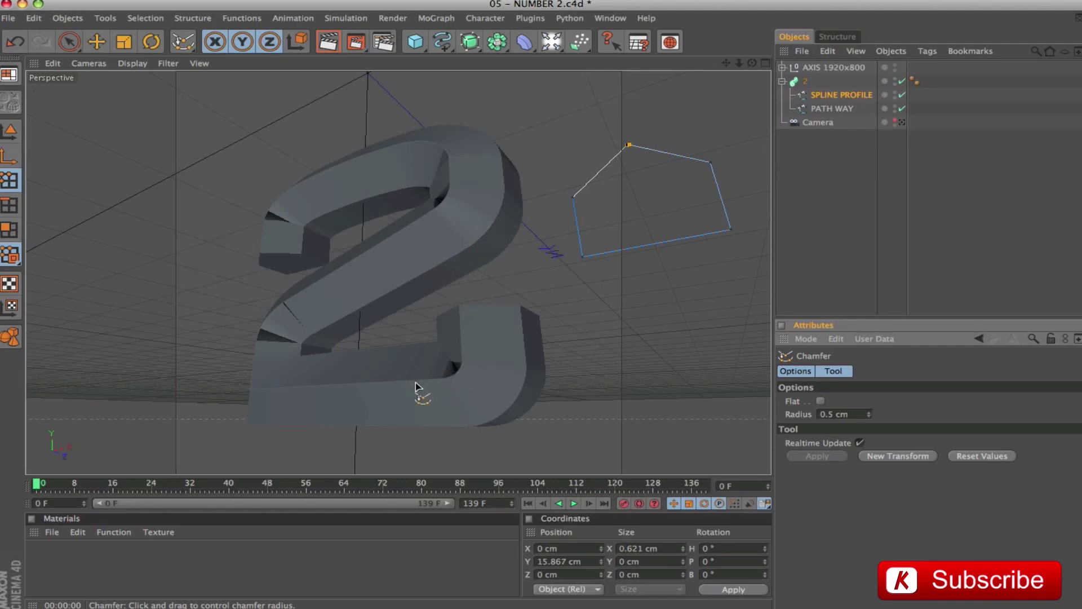
key("ctrl+r")
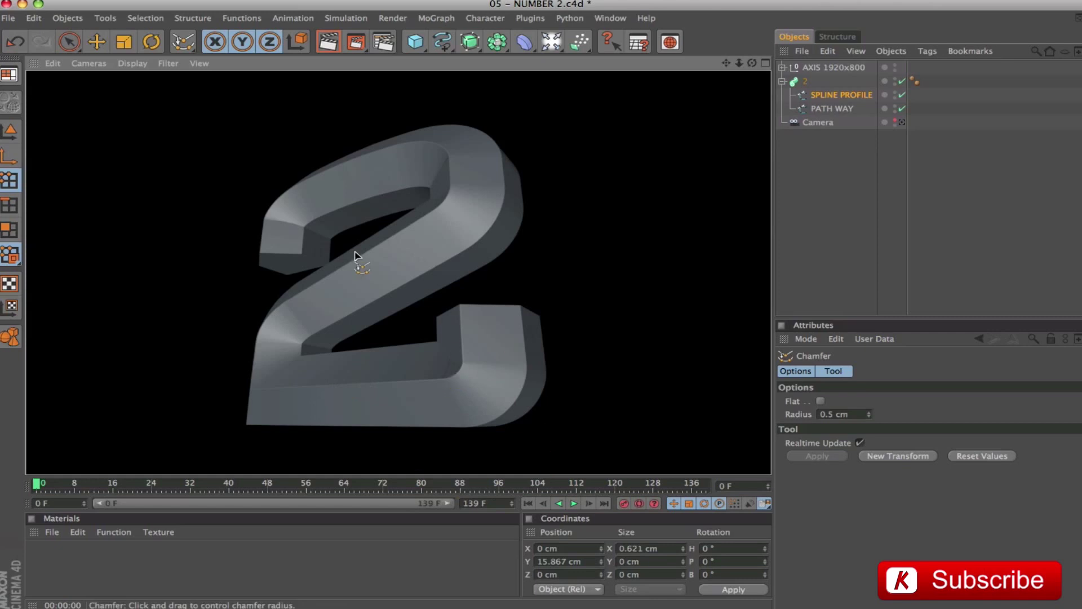
Delete the Phong tag from the 2 sweep and preview-render the number from two different angles
left_click(915, 82)
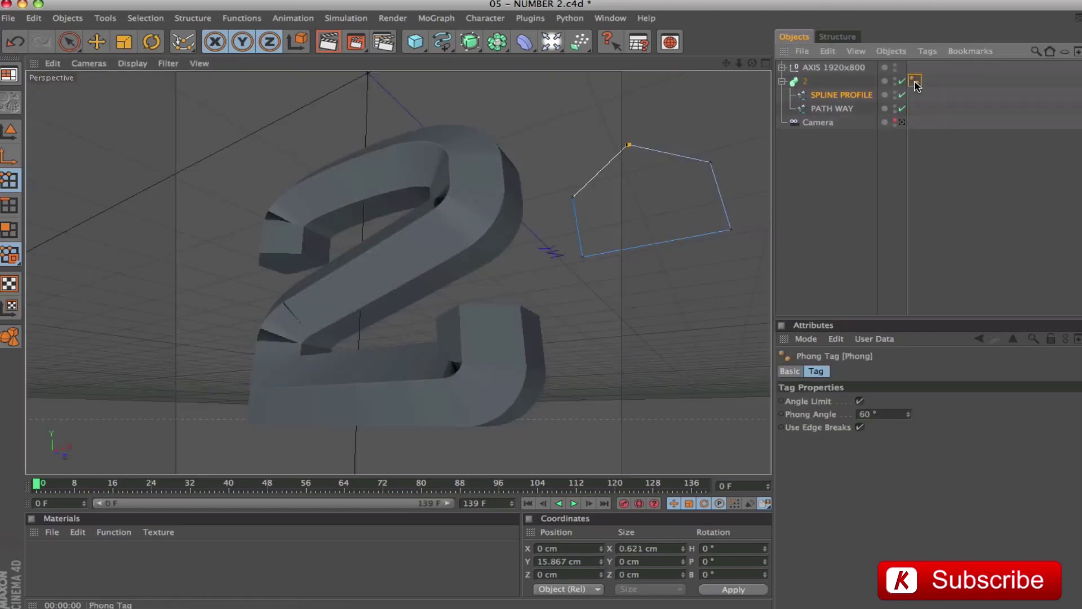
key("Delete")
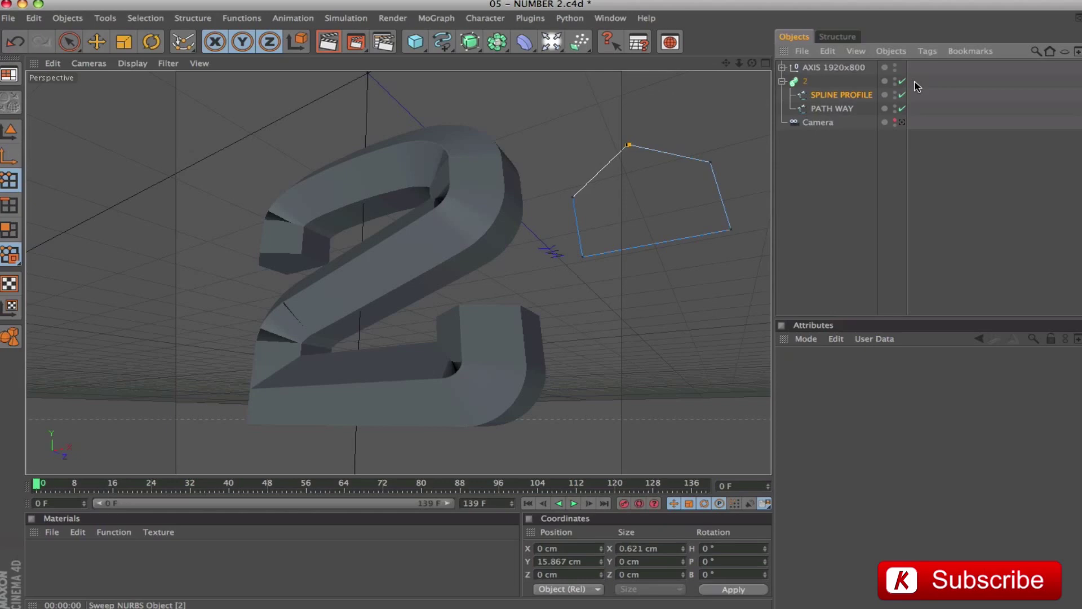
key("ctrl+r")
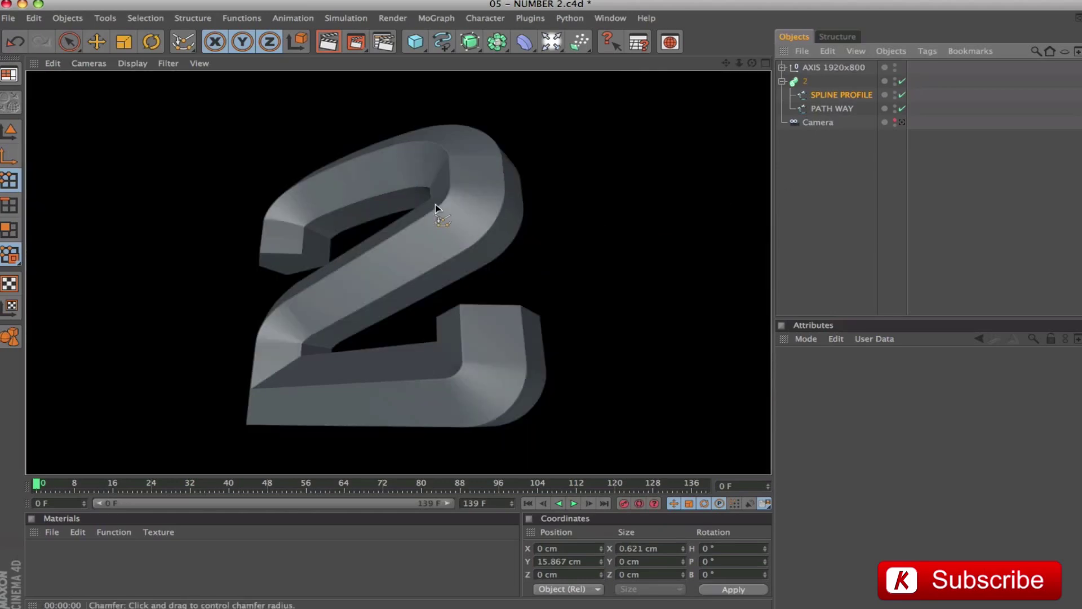
left_click_drag(577, 249, 615, 208, "alt")
left_click_drag(727, 62, 802, 109)
right_click_drag(537, 162, 486, 276, "alt")
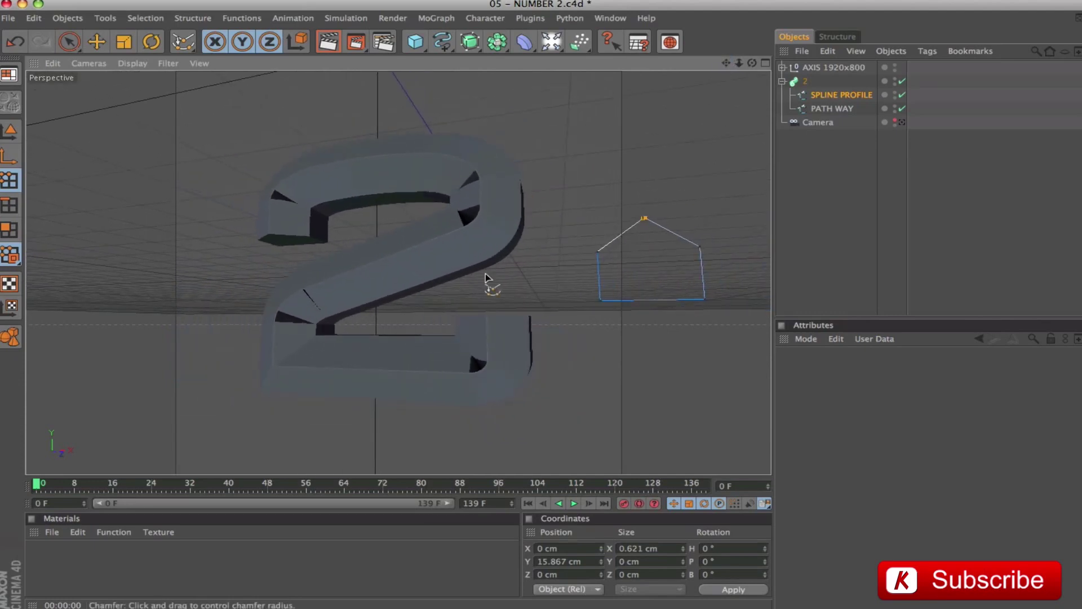
key("super+r")
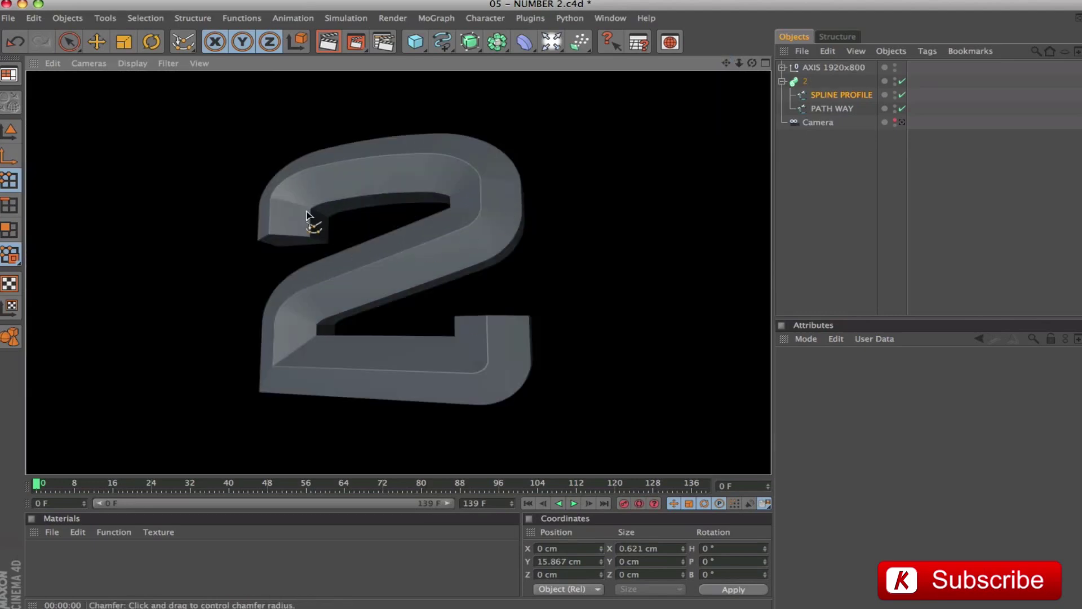
Chamfer the four points below the peak of SPLINE PROFILE with a 1 cm radius
left_click(827, 95)
left_click_drag(68, 41, 123, 52)
left_click_drag(570, 244, 726, 319)
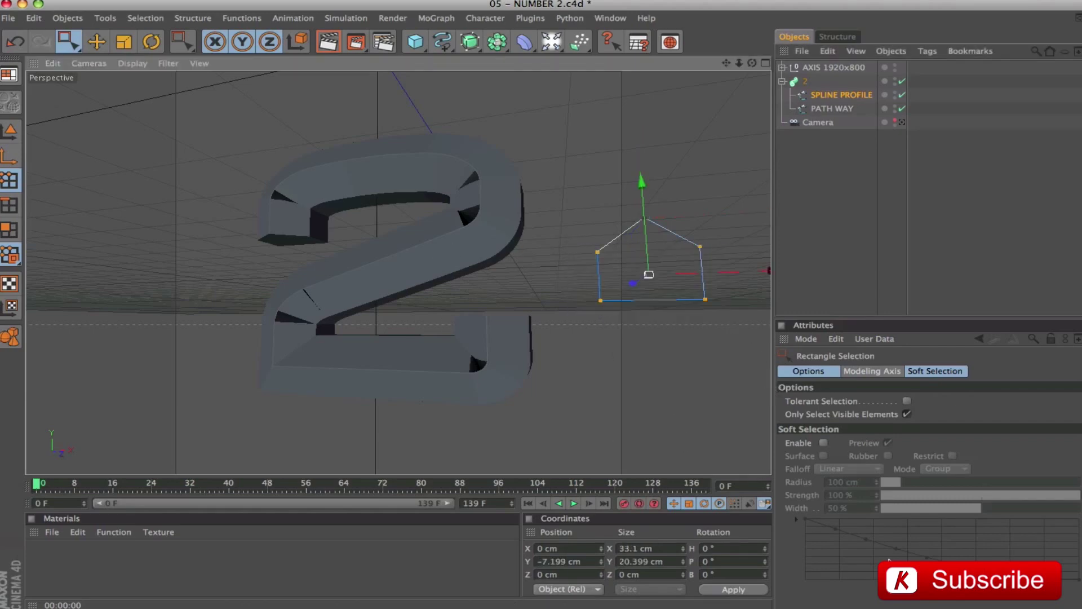
right_click(547, 320)
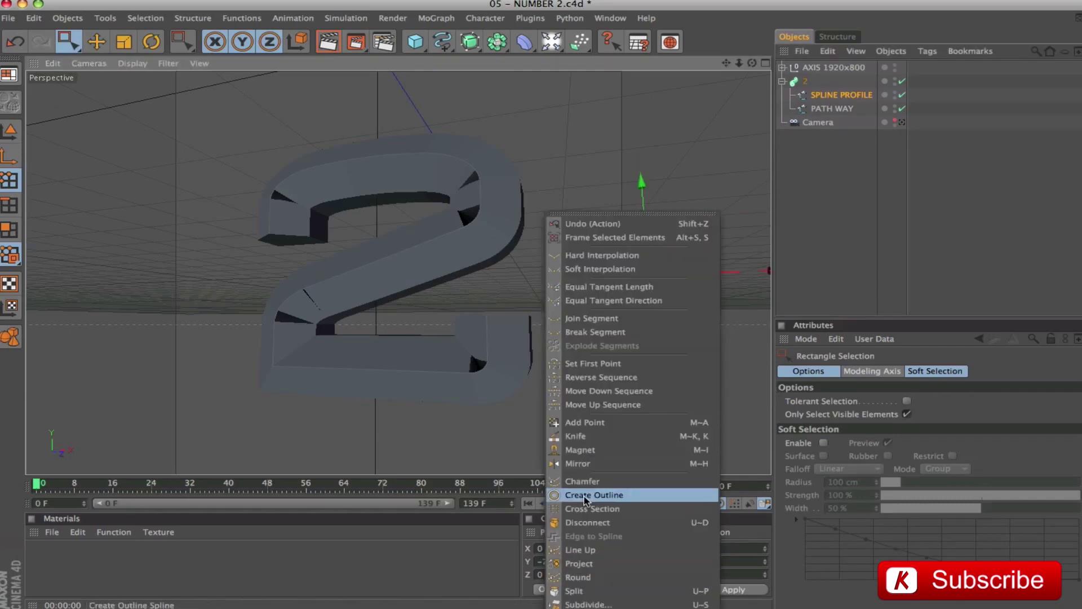
left_click(582, 482)
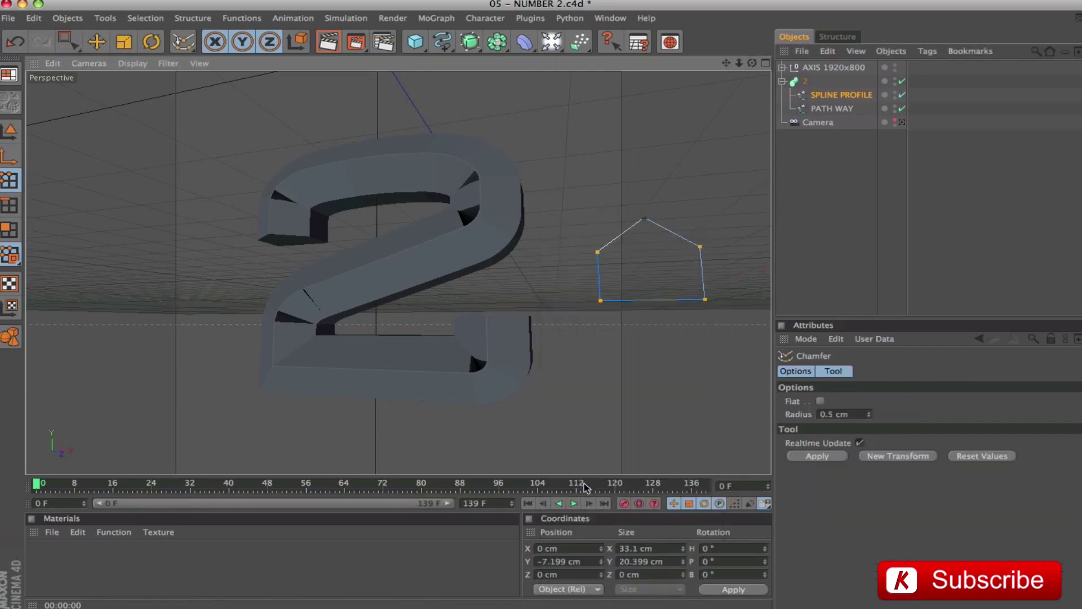
left_click(857, 414)
type("1")
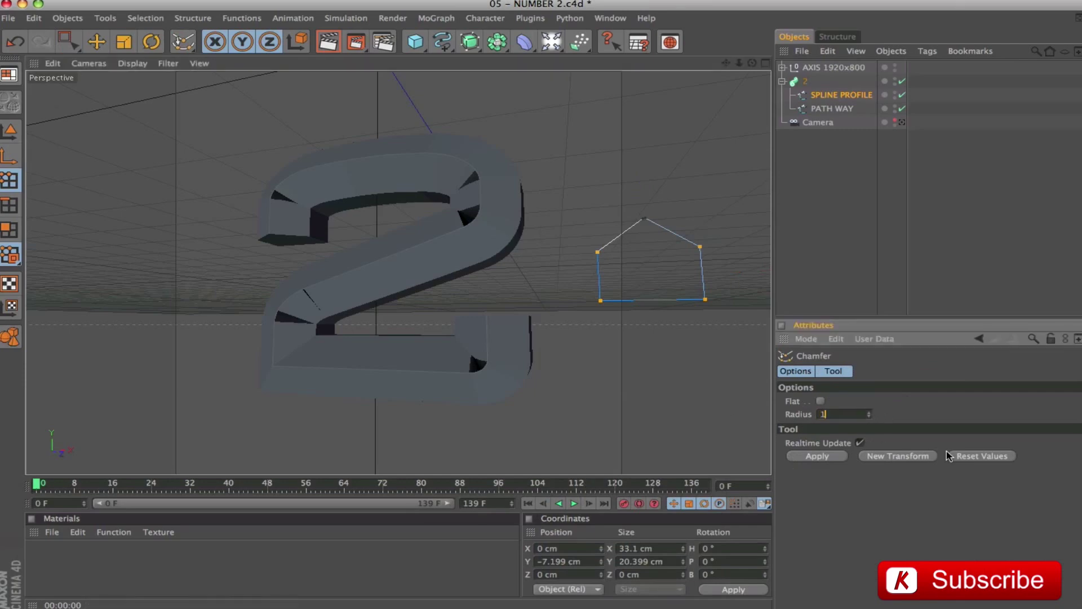
key("Return")
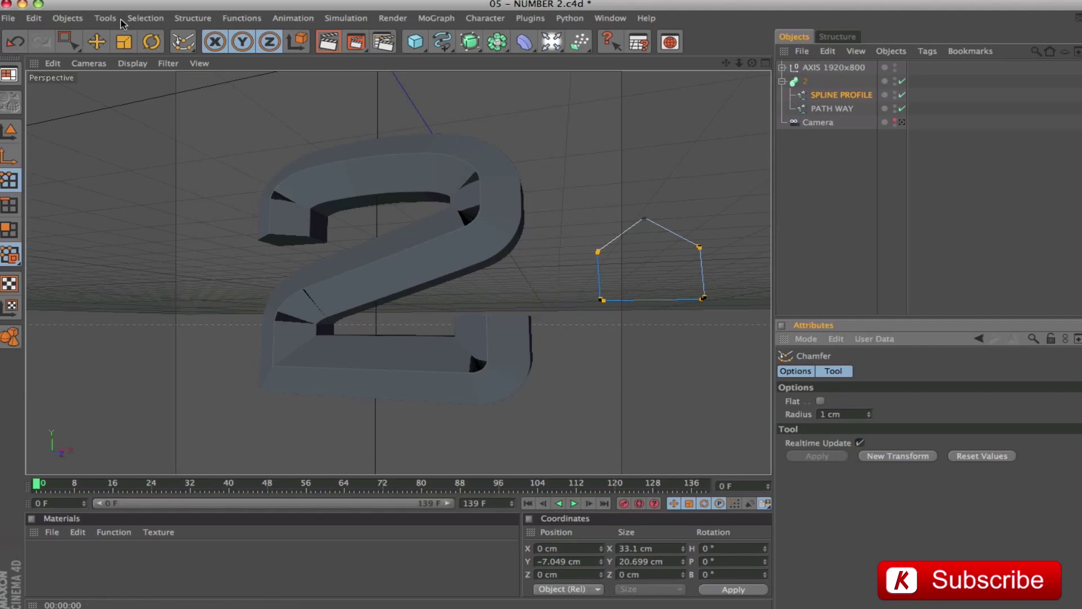
Preview-render the swept number from a more sideways angle and examine its bends from a lower angle
left_click(100, 39)
left_click_drag(503, 316, 551, 228, "alt")
left_click_drag(648, 274, 527, 350, "alt")
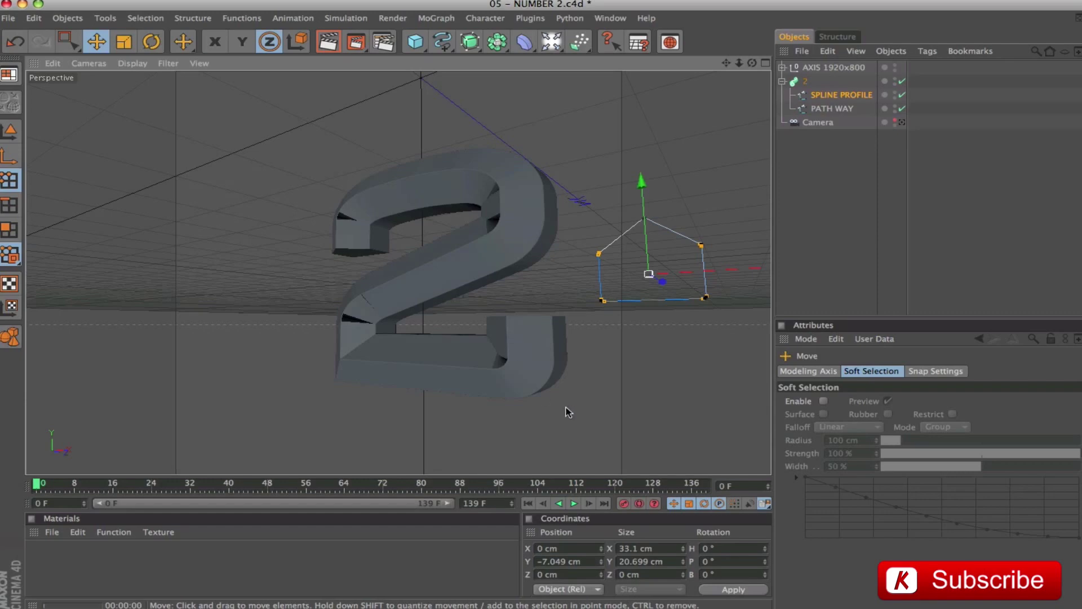
key("ctrl+r")
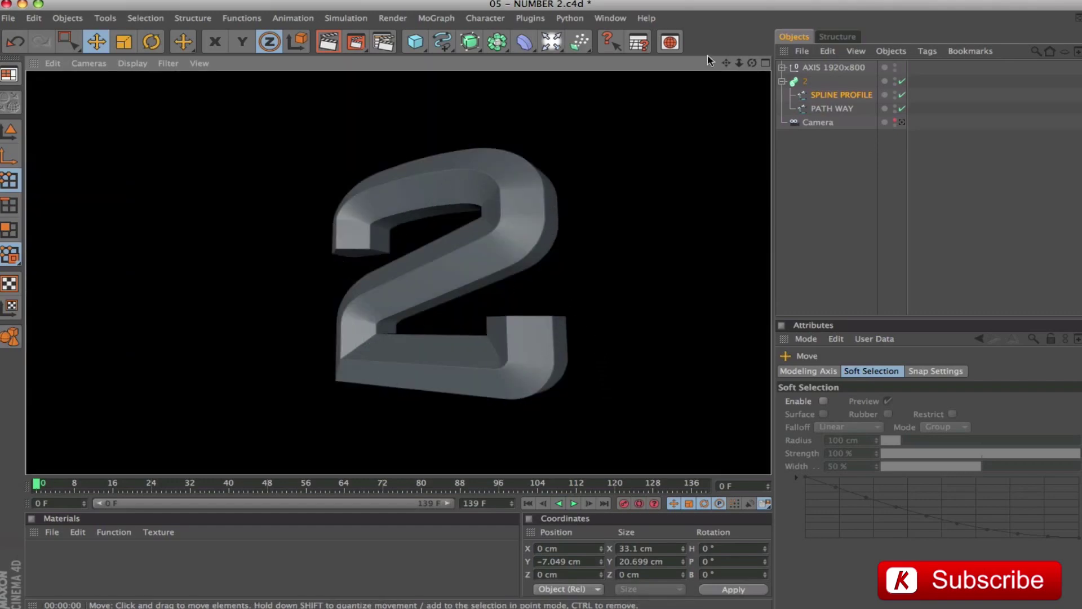
left_click_drag(727, 62, 662, 63)
mouse_move(574, 170)
left_mouse_down("alt")
mouse_move(524, 161)
mouse_move(590, 167)
left_mouse_up("alt")
left_click_drag(726, 62, 806, 93)
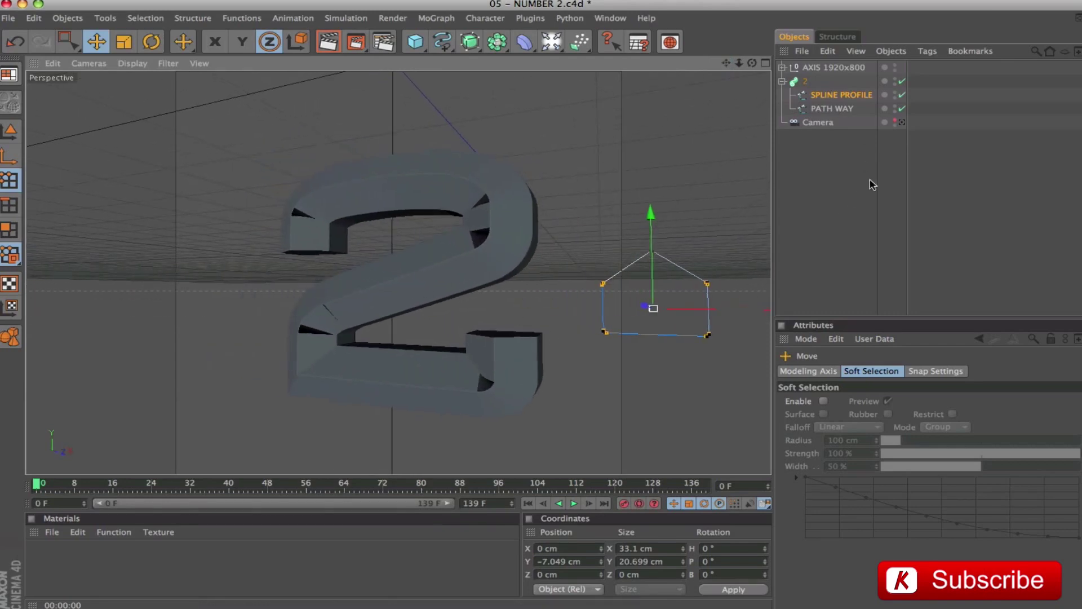
Add a point near the end of the 2 sweep's Scale curve and lower the curve's end point slightly
left_click(801, 83)
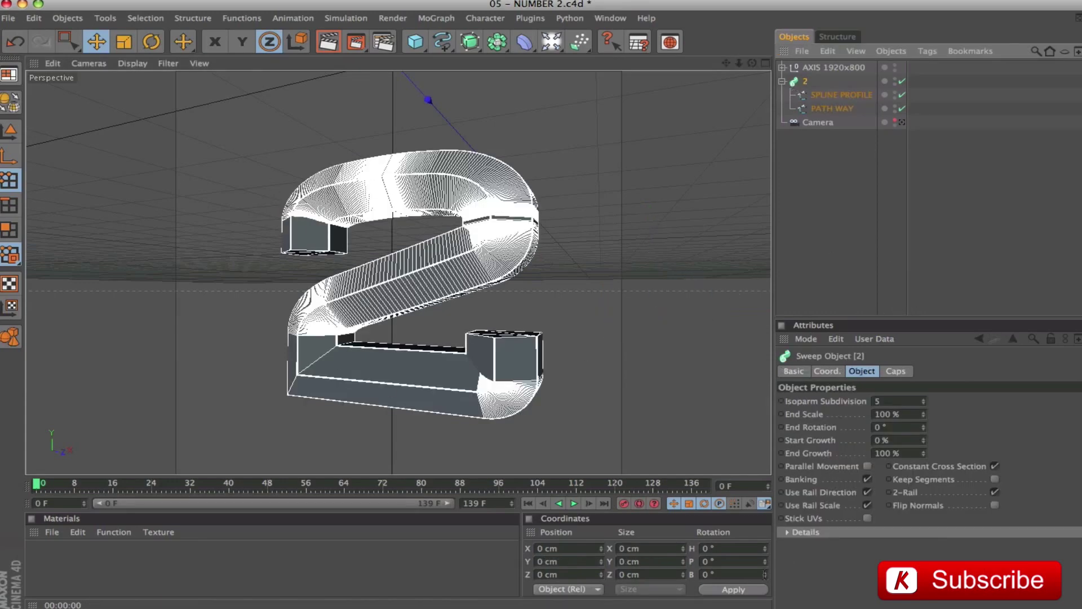
left_click(787, 532)
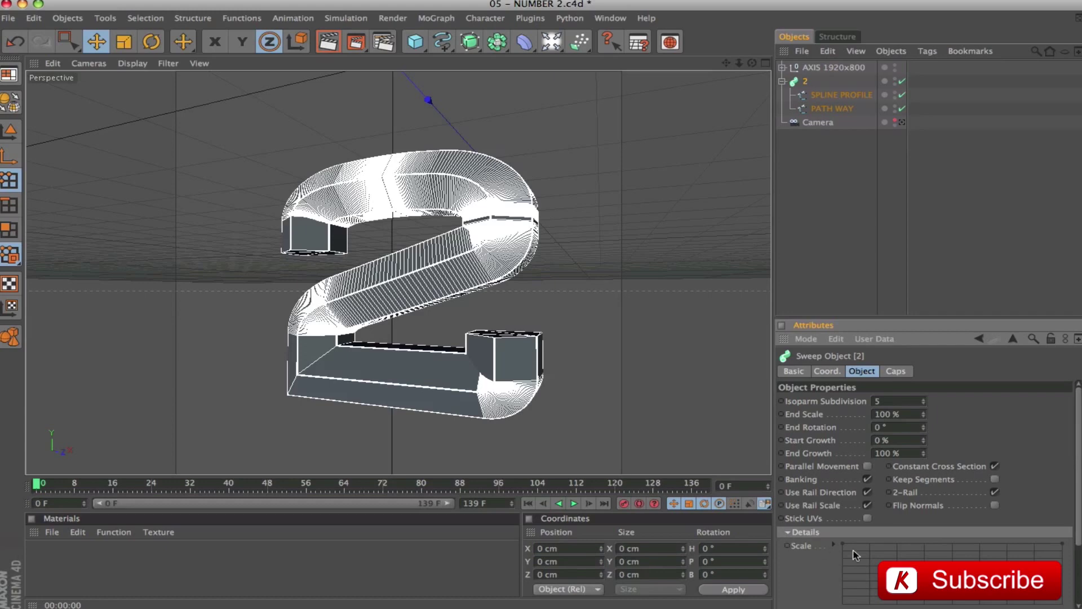
left_click_drag(1077, 460, 1074, 519)
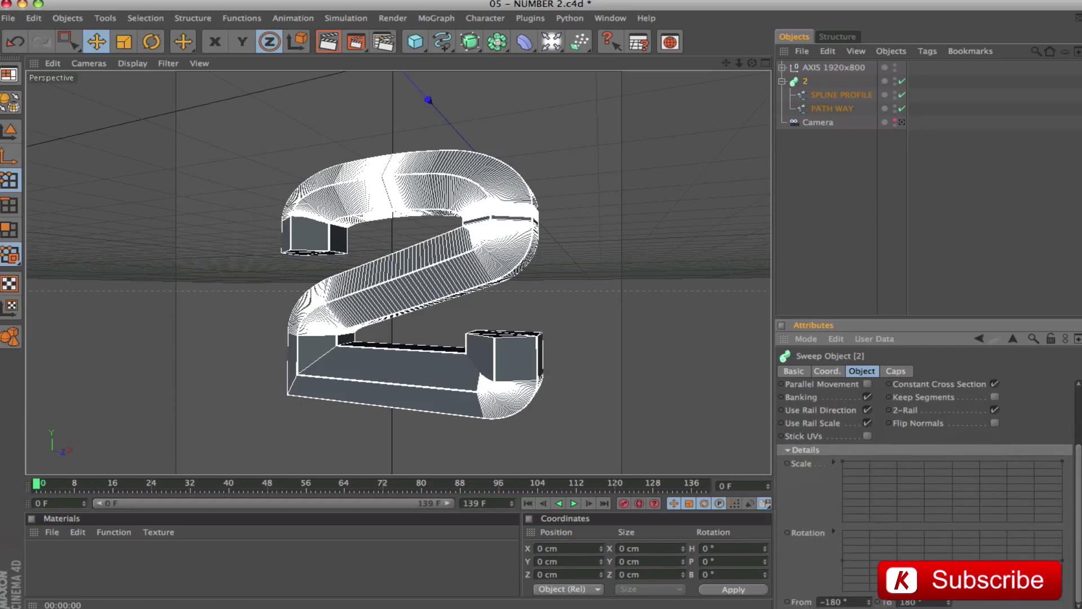
left_click_drag(1065, 463, 1072, 546)
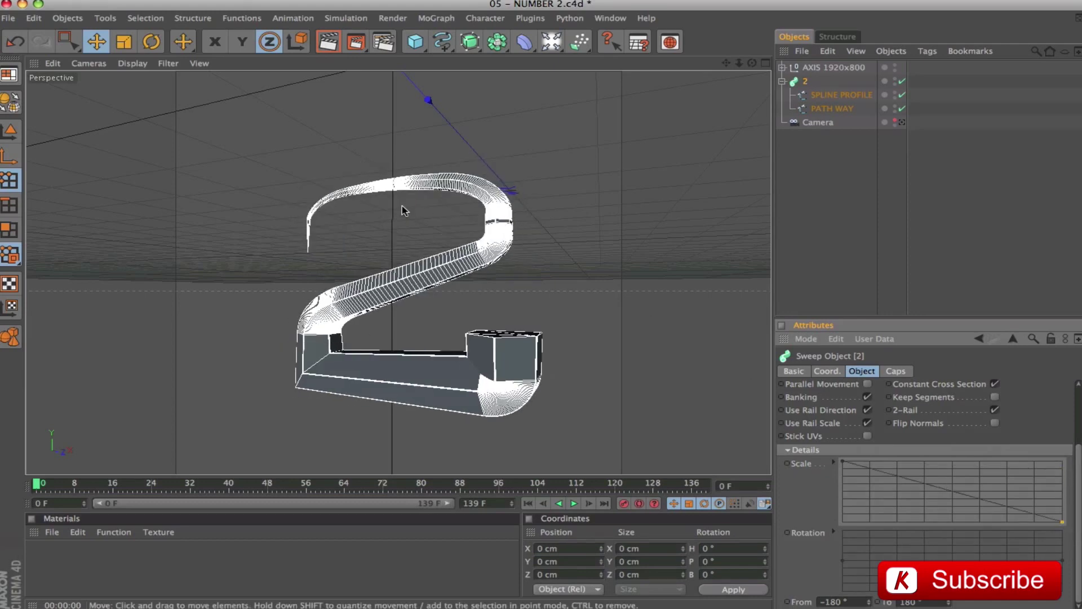
left_click_drag(1062, 524, 1063, 461)
left_click(1002, 461, "ctrl")
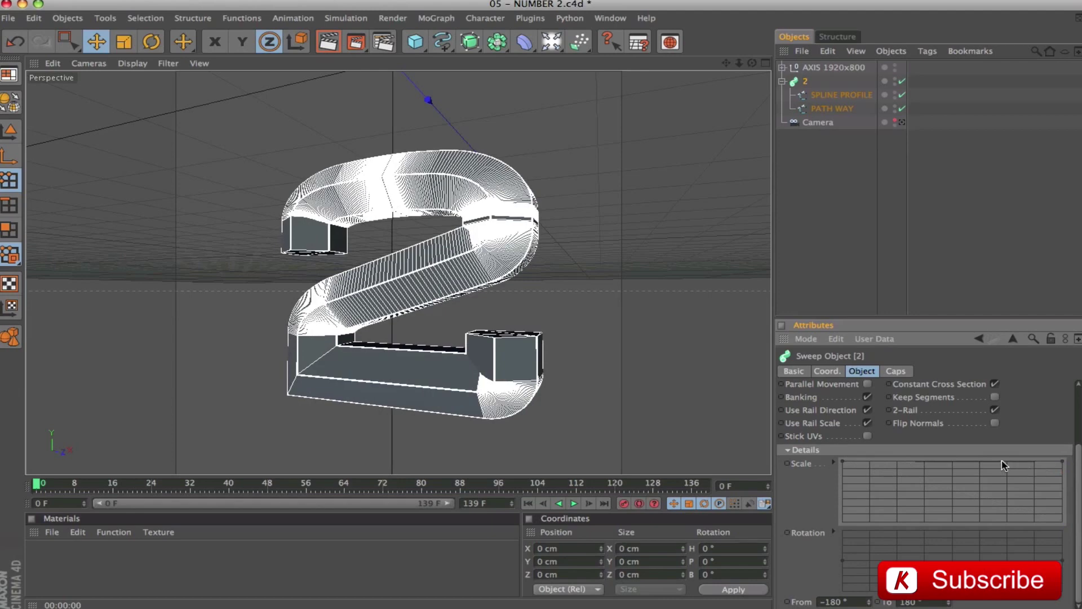
left_click(842, 462)
left_click_drag(1064, 465, 1067, 471)
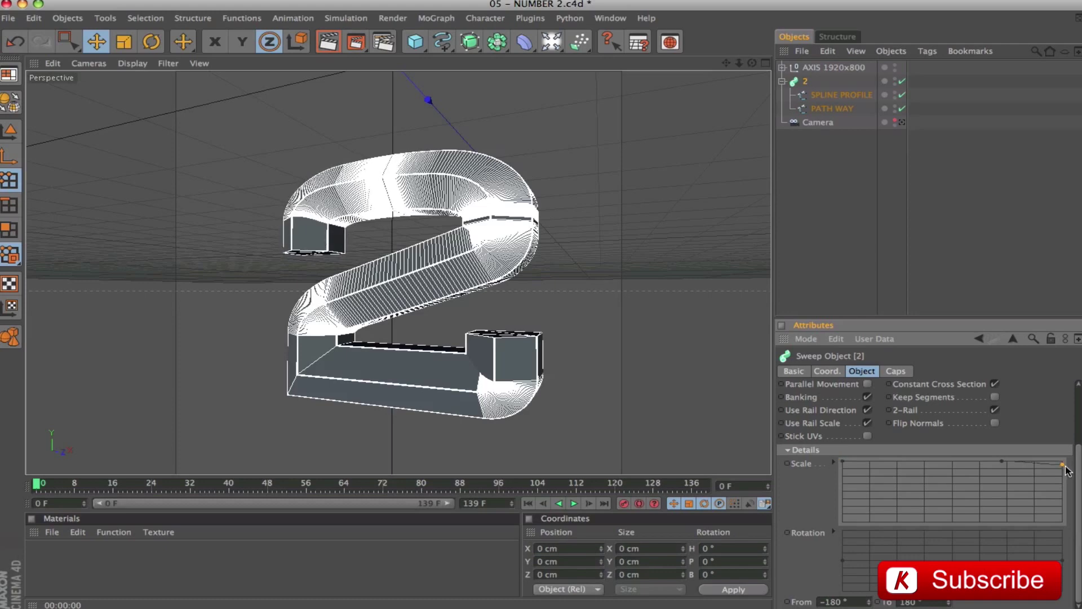
Raise the Scale curve's end point a touch, comparing preview renders through the scene camera before and after
left_click(902, 123)
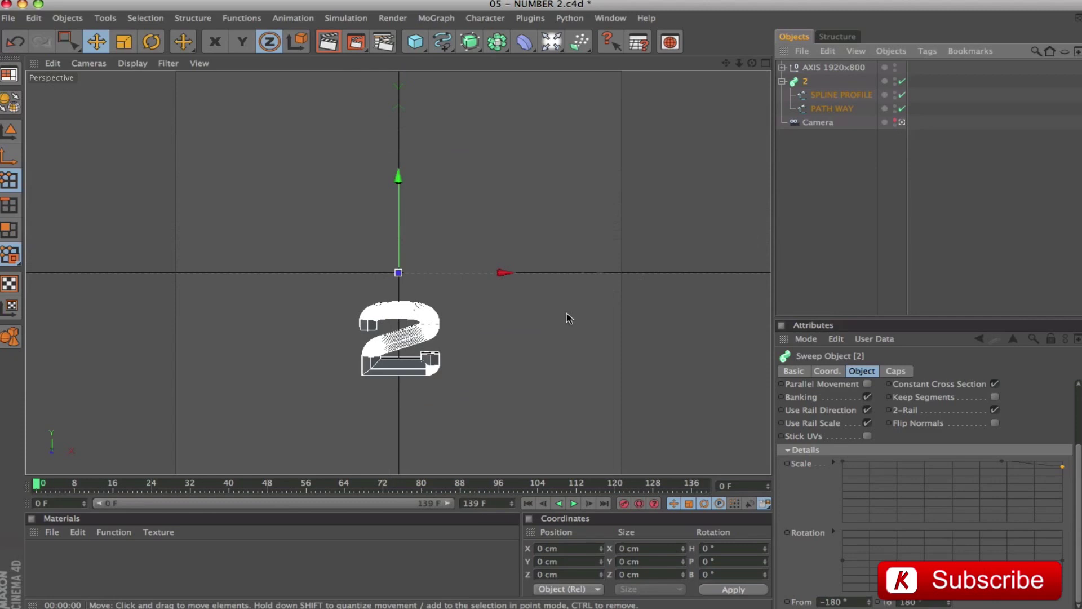
key("super+r")
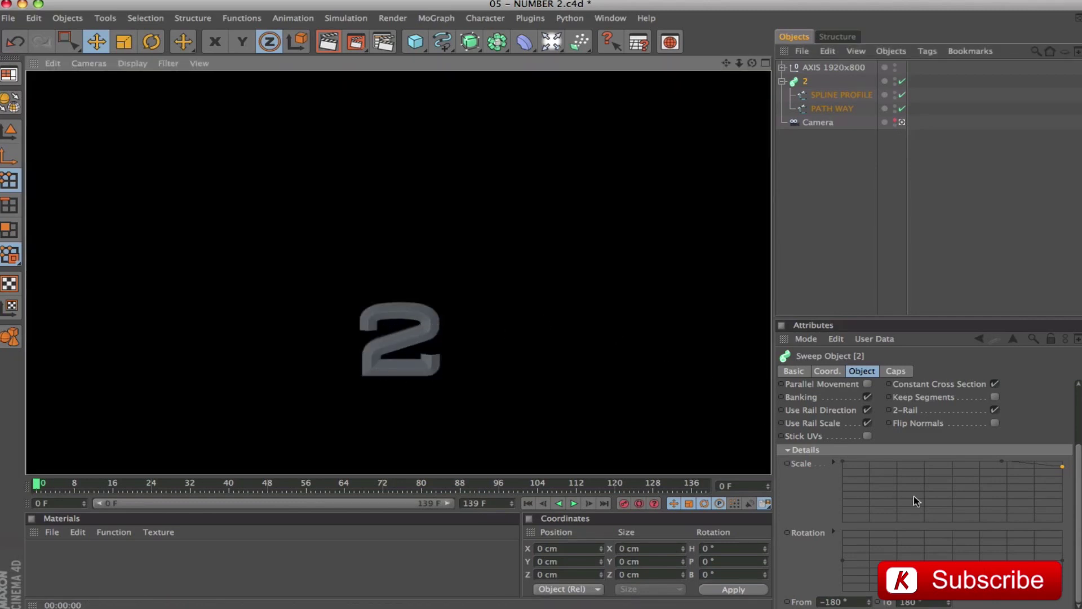
left_click(1063, 470)
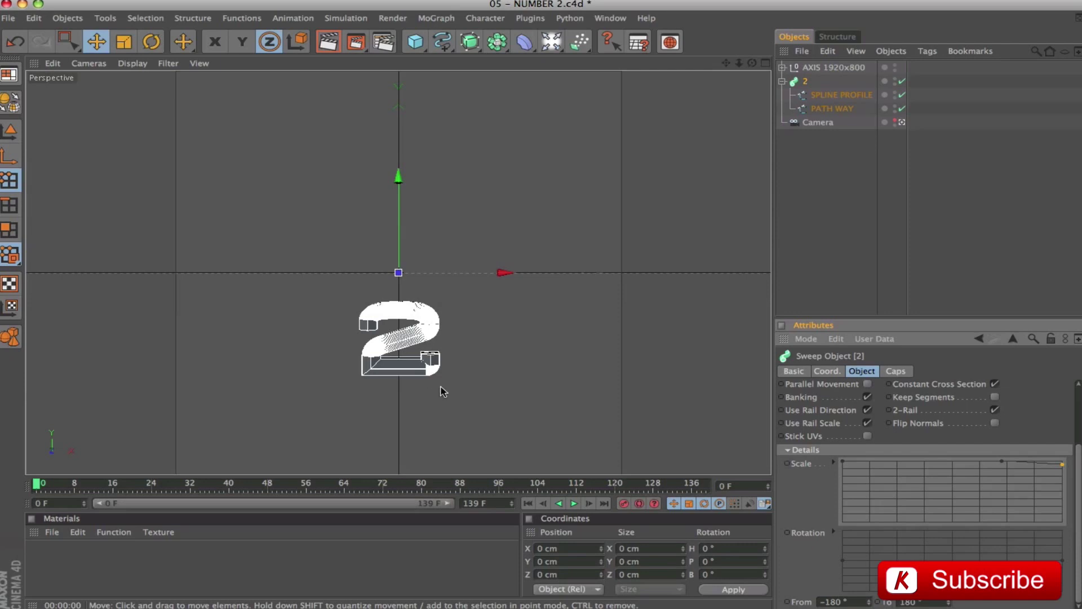
key("super+r")
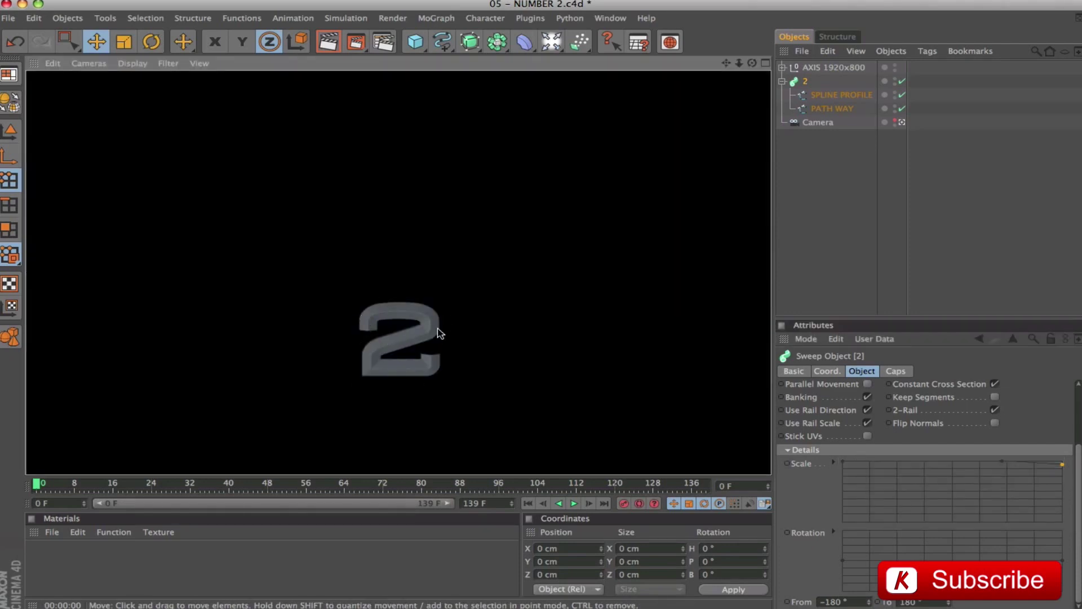
left_click(902, 122)
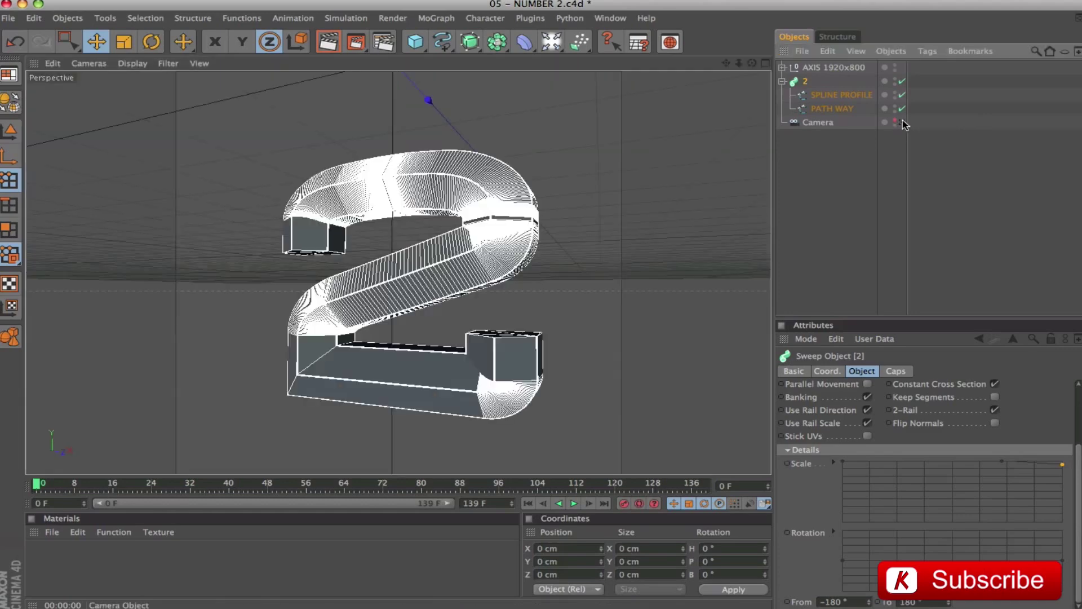
Set both the start and end of the 2 sweep to Fillet Cap and enable Constrain
left_click_drag(637, 333, 570, 266, "alt")
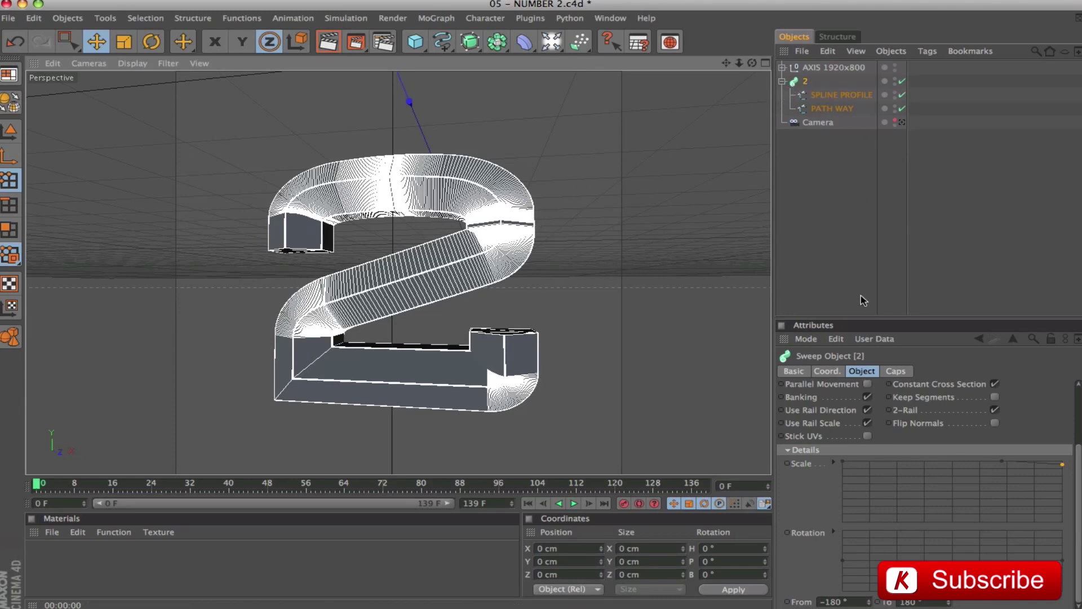
left_click(898, 371)
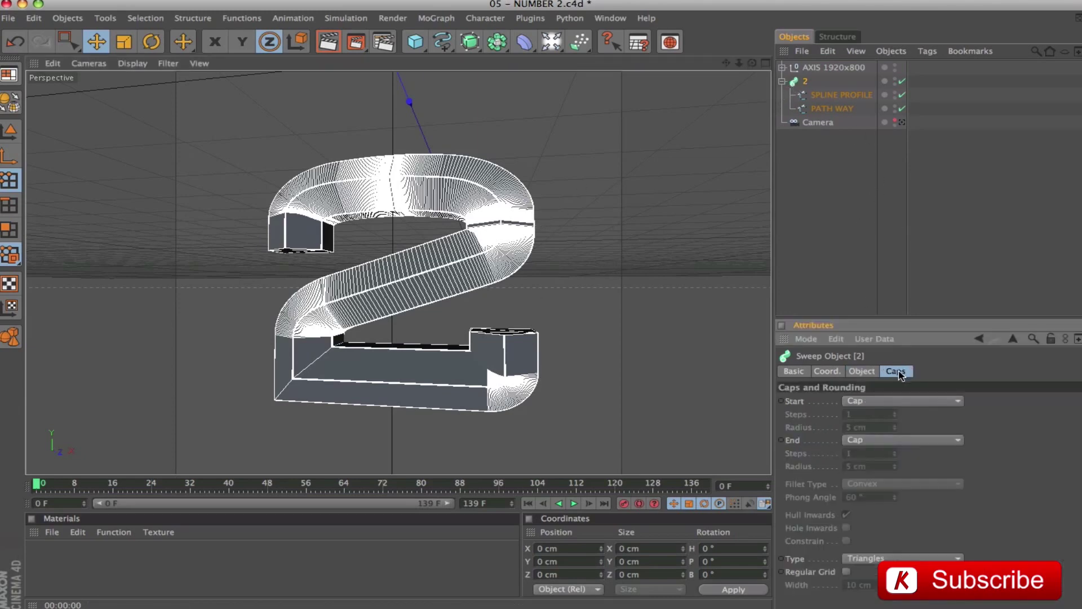
left_click(890, 401)
left_click(863, 456)
left_click(904, 440)
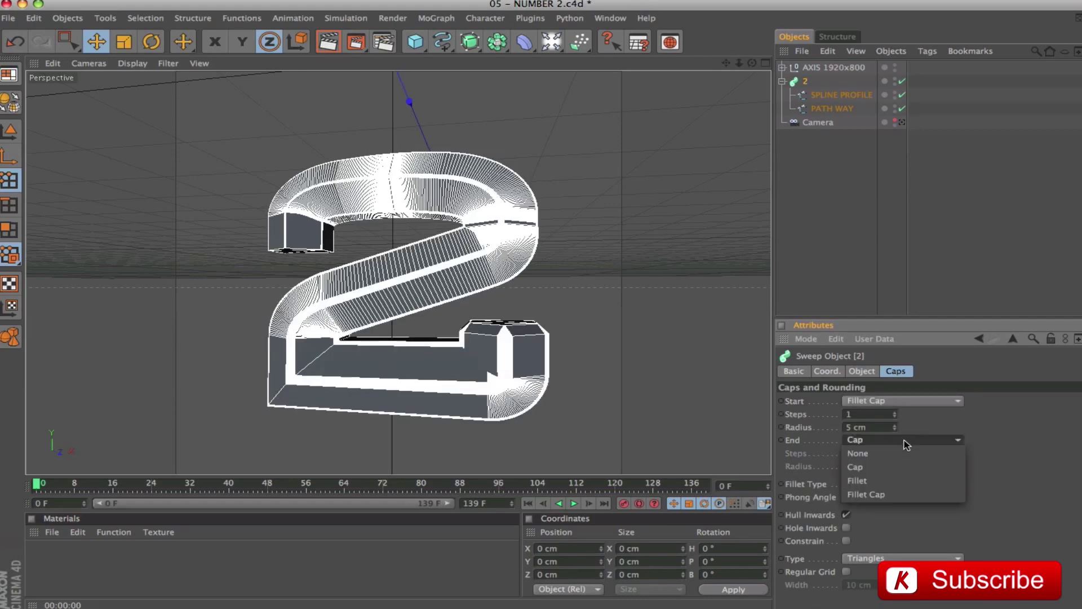
left_click(882, 494)
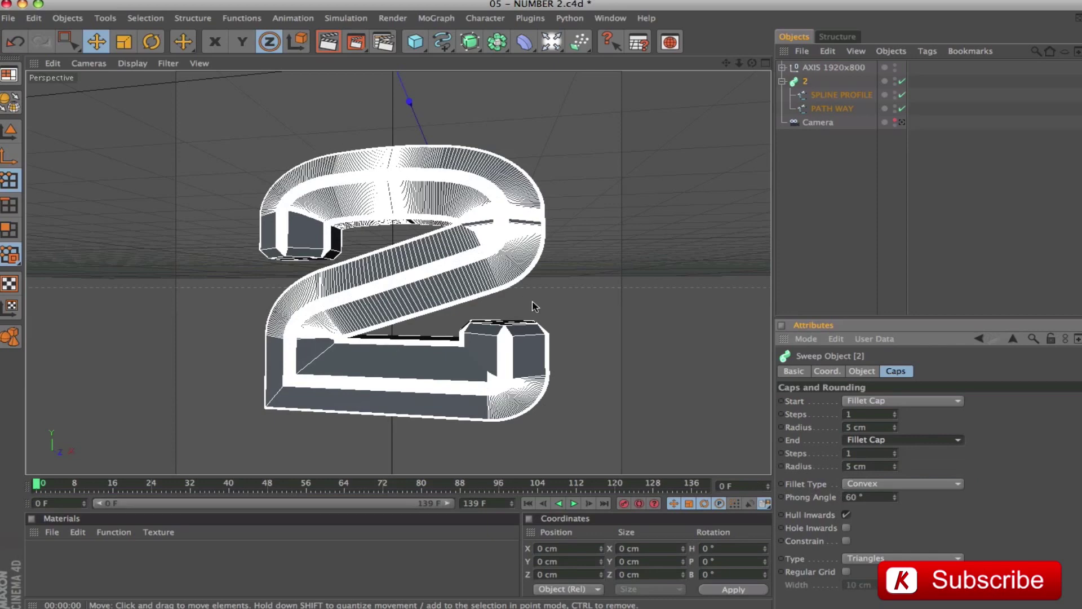
left_click(846, 541)
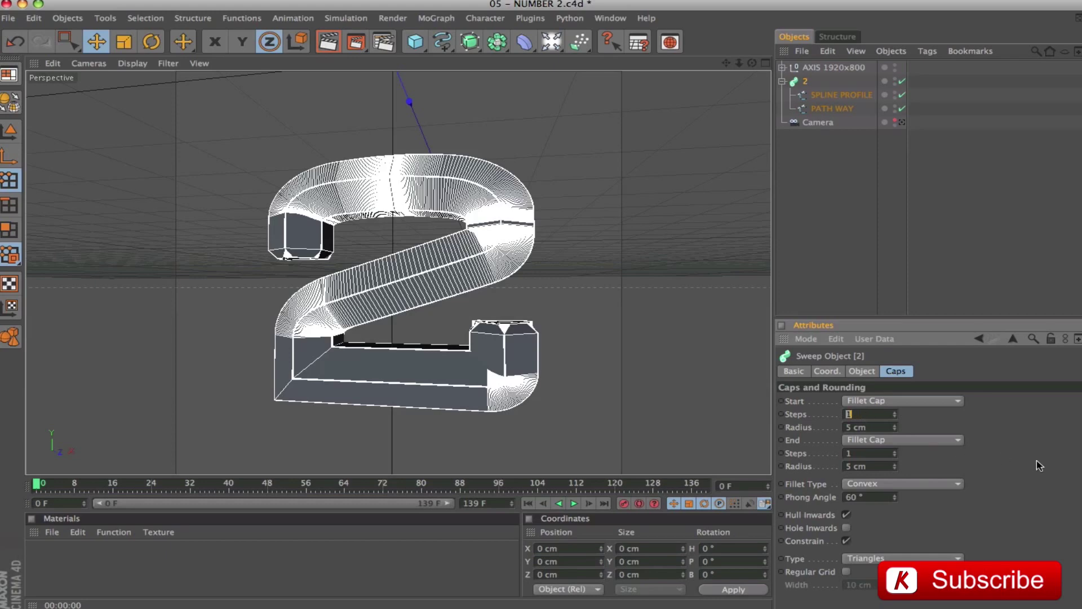
Give the start and end fillet caps 4 steps and a 0.5 cm radius each
key("Tab")
type("0")
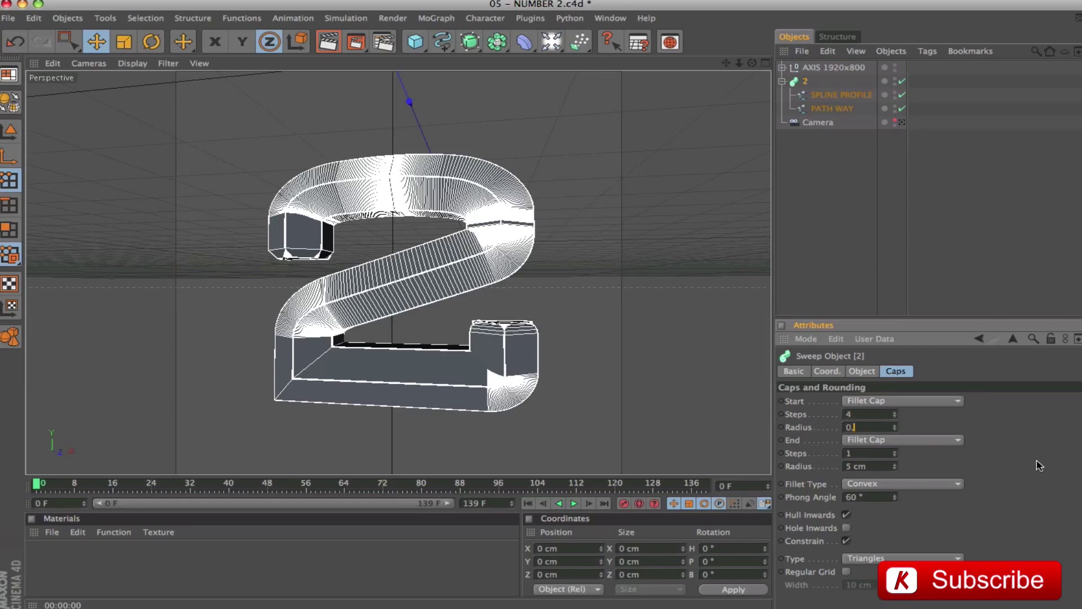
type(",5")
key("Tab")
key("Tab")
type("4")
key("Tab")
type("0,")
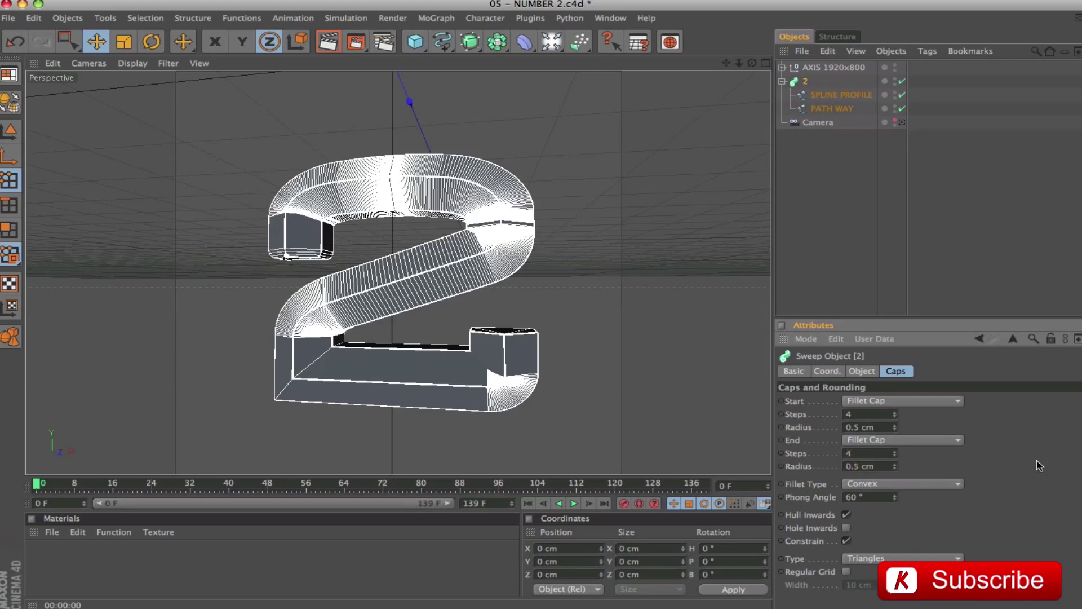
Preview-render the number 2 from a closer angled view and save the file
mouse_move(516, 281)
left_mouse_down("alt")
mouse_move(490, 282)
mouse_move(482, 301)
mouse_move(514, 286)
left_mouse_up("alt")
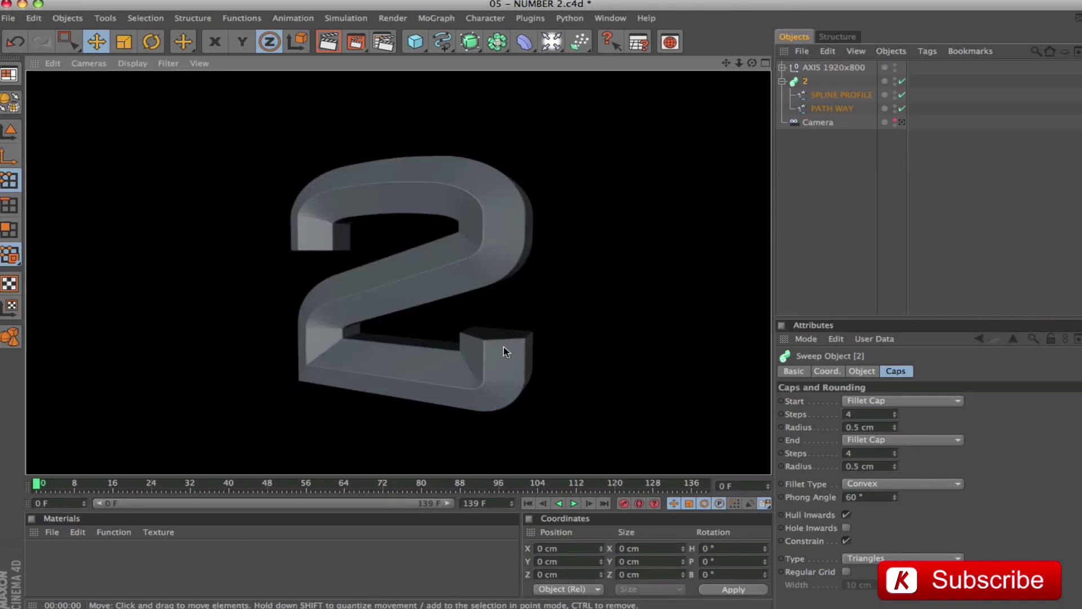
right_click_drag(545, 324, 591, 324, "alt")
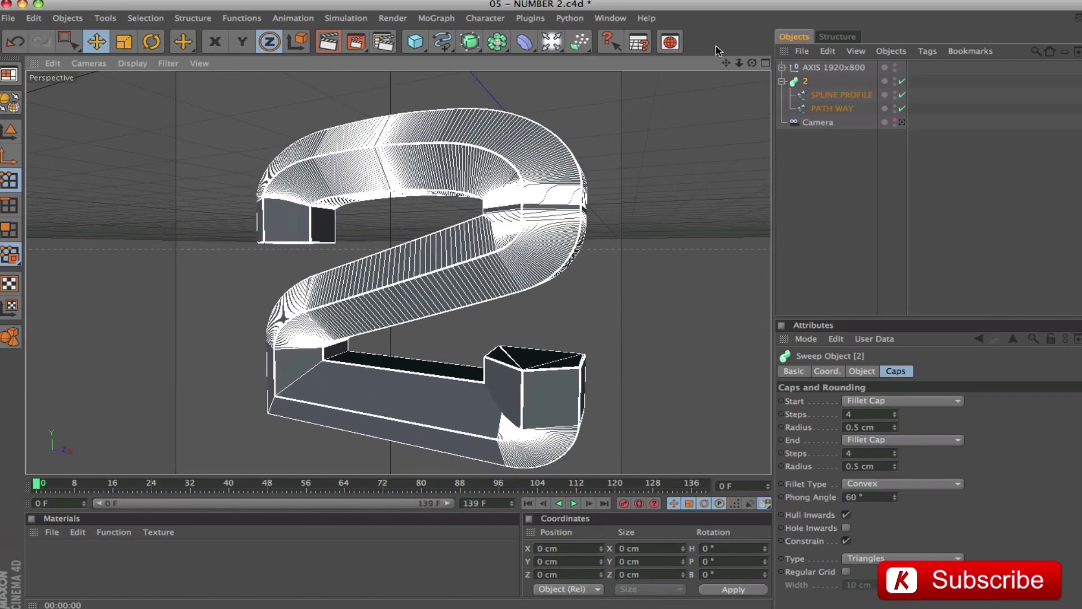
mouse_move(725, 63)
left_mouse_down()
mouse_move(713, 63)
mouse_move(723, 65)
left_mouse_up()
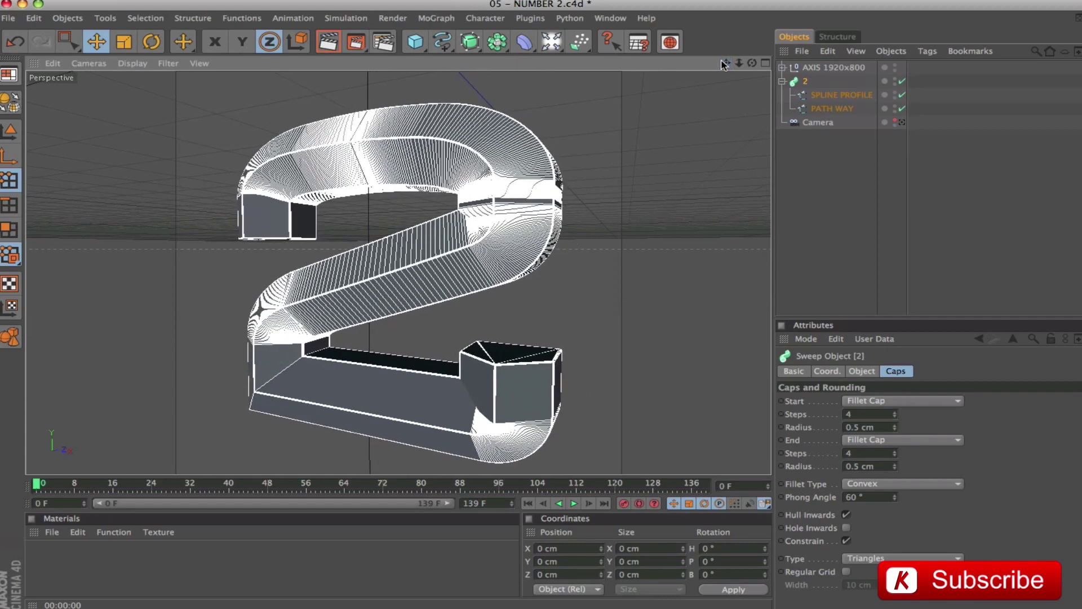
key("ctrl+r")
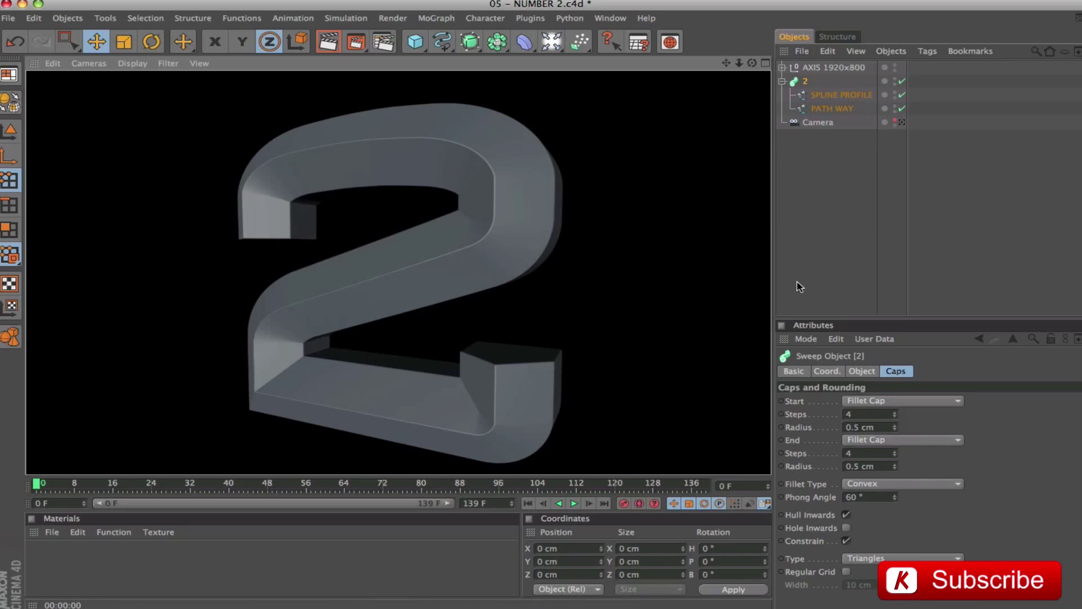
key("super+s")
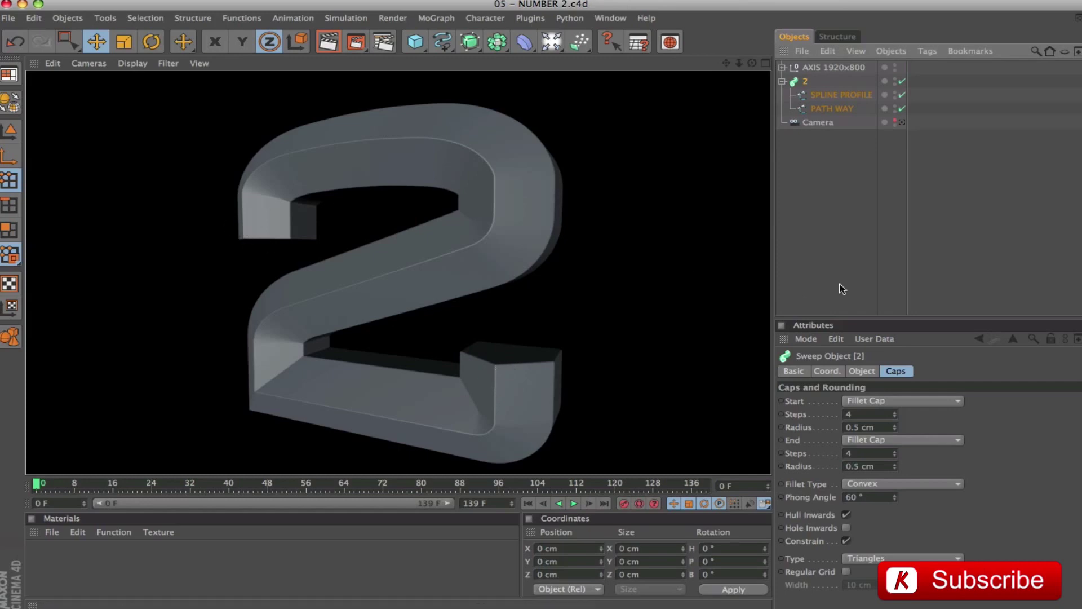
Select the 2 sweep together with its child splines and make it editable as a polygon object
left_click(799, 81)
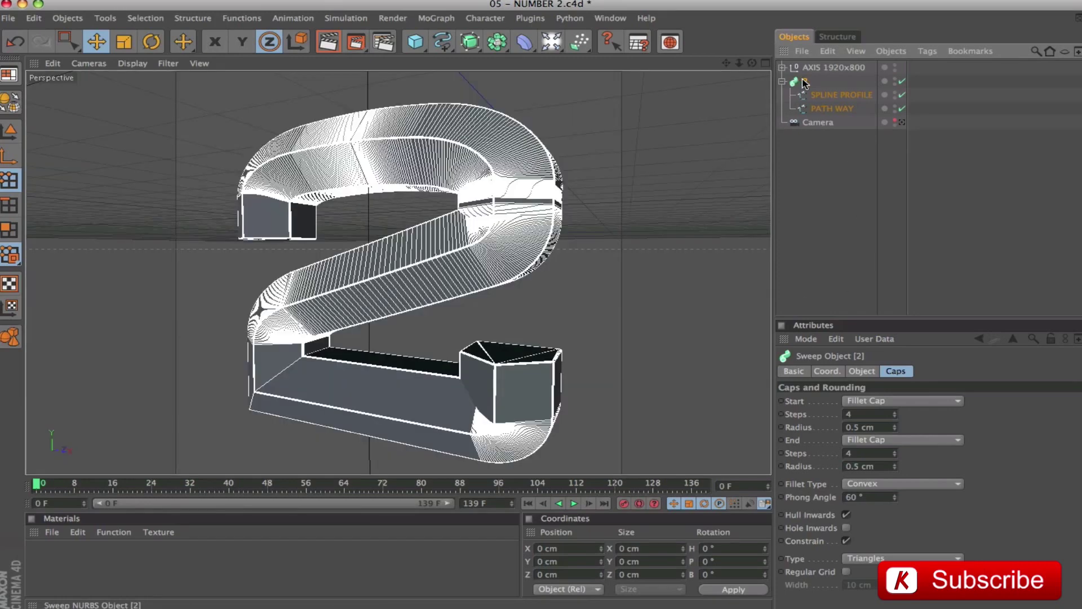
right_click(805, 83)
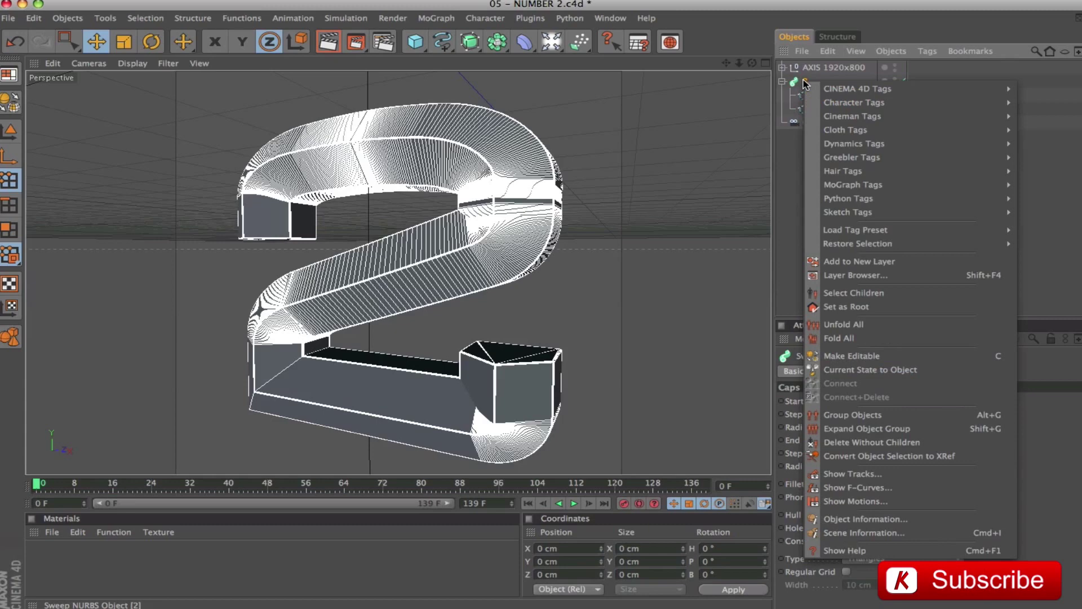
left_click(885, 294)
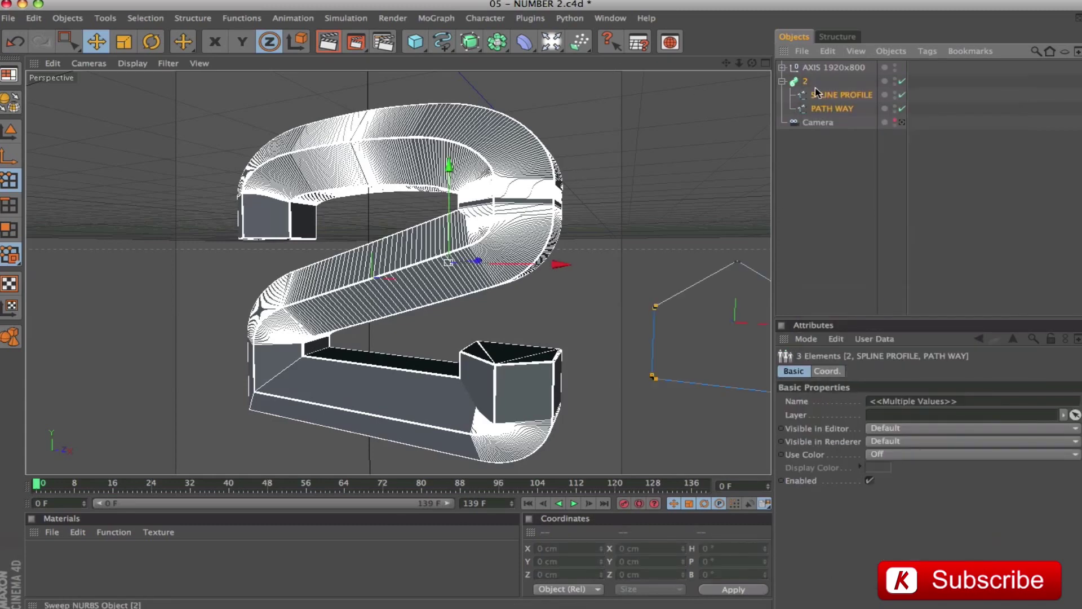
key("c")
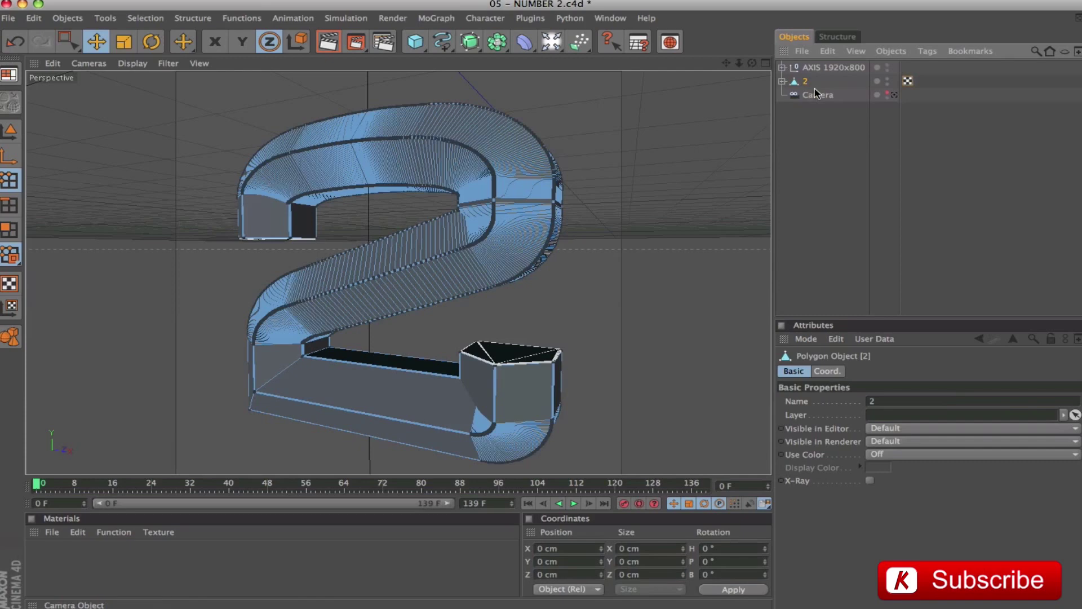
Hide the polygon object 2 and move Cap 1 and Cap 2 out of its rounding hierarchy to the top level
left_click(782, 81)
left_click(790, 94)
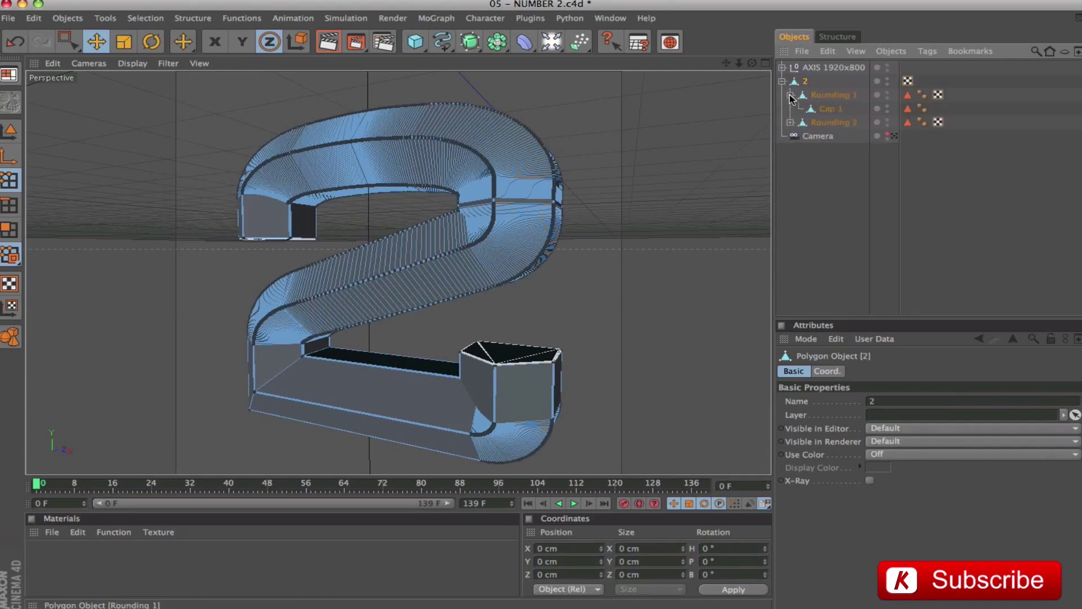
left_click(791, 121)
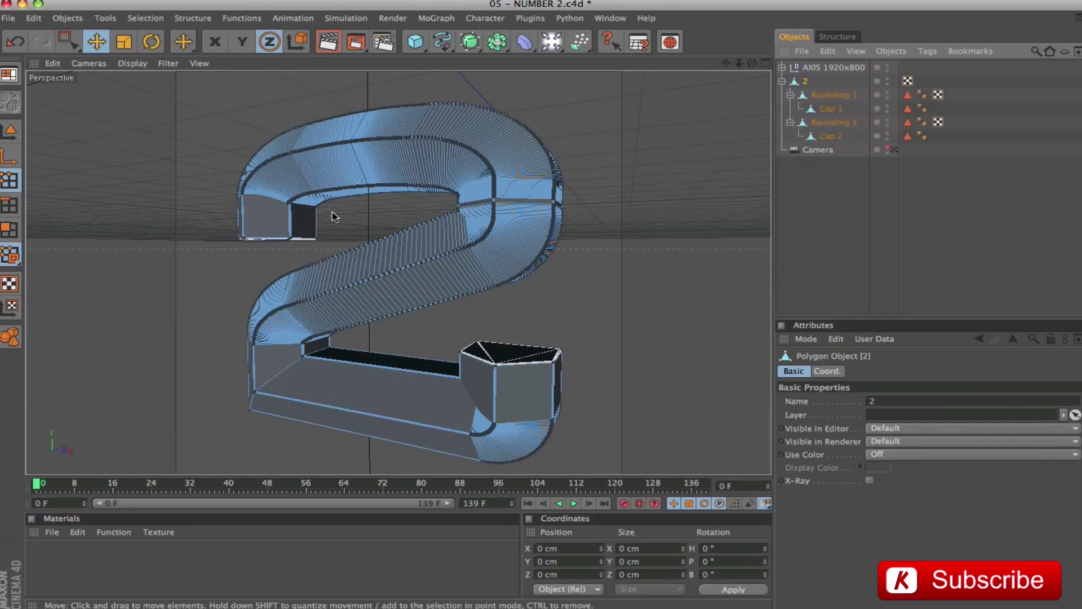
left_click(830, 136)
left_click(826, 108)
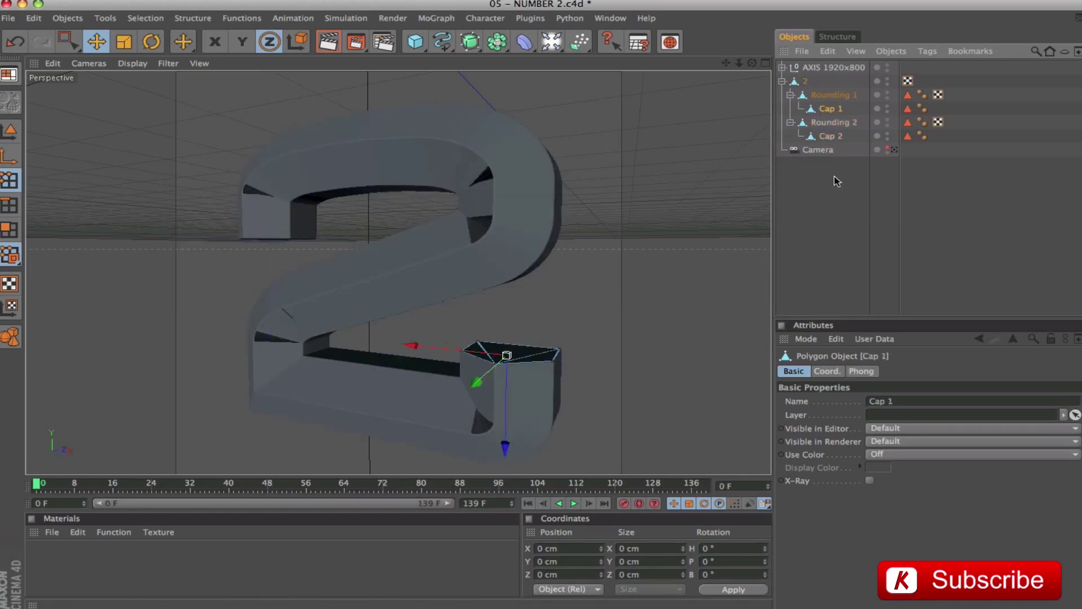
left_click(887, 80)
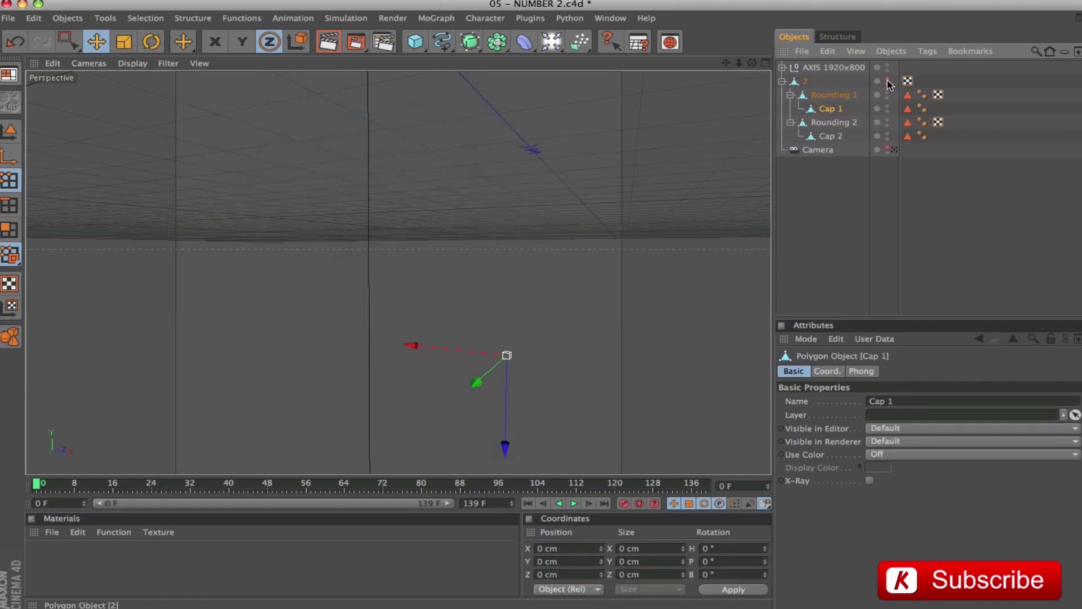
left_click(827, 137, "ctrl")
left_click_drag(827, 137, 827, 80)
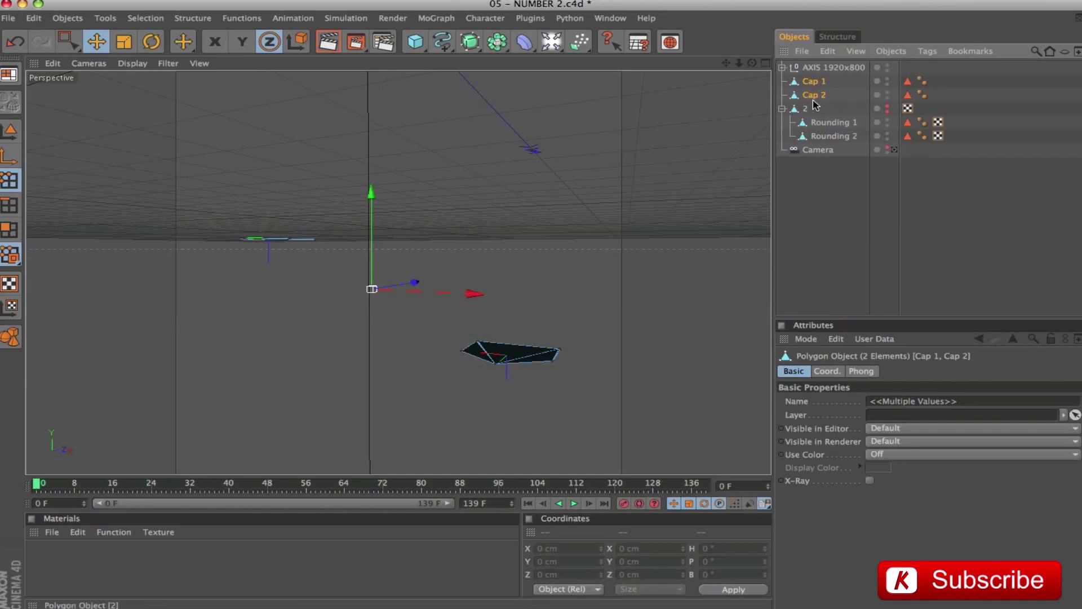
Select all polygons of Cap 1, including hidden ones, with Rectangle Selection and dissolve them into a single face
left_click(815, 82)
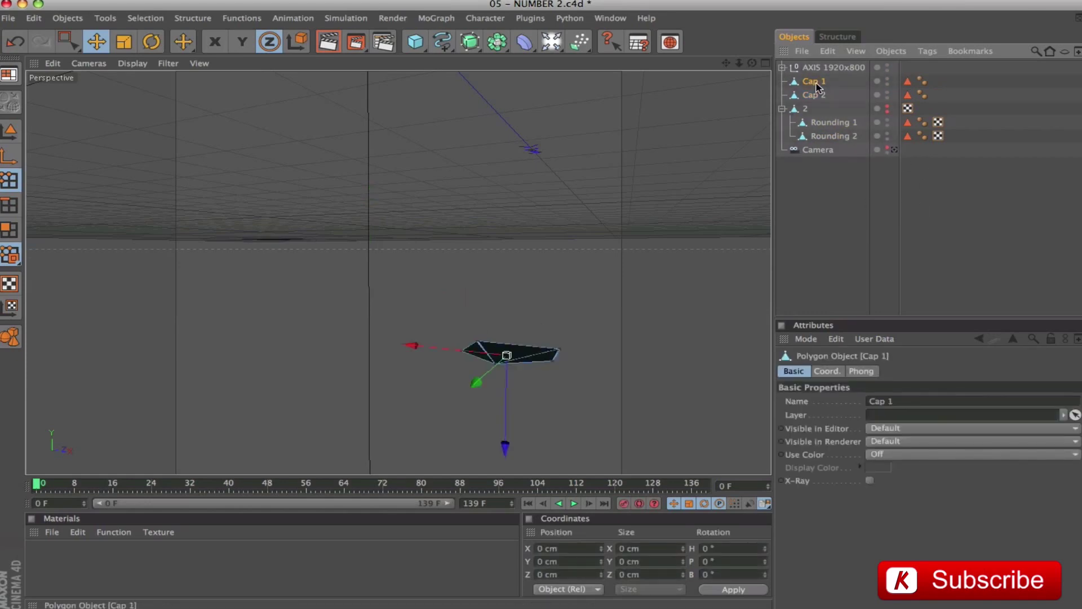
key("o")
left_click_drag(552, 281, 417, 255, "alt")
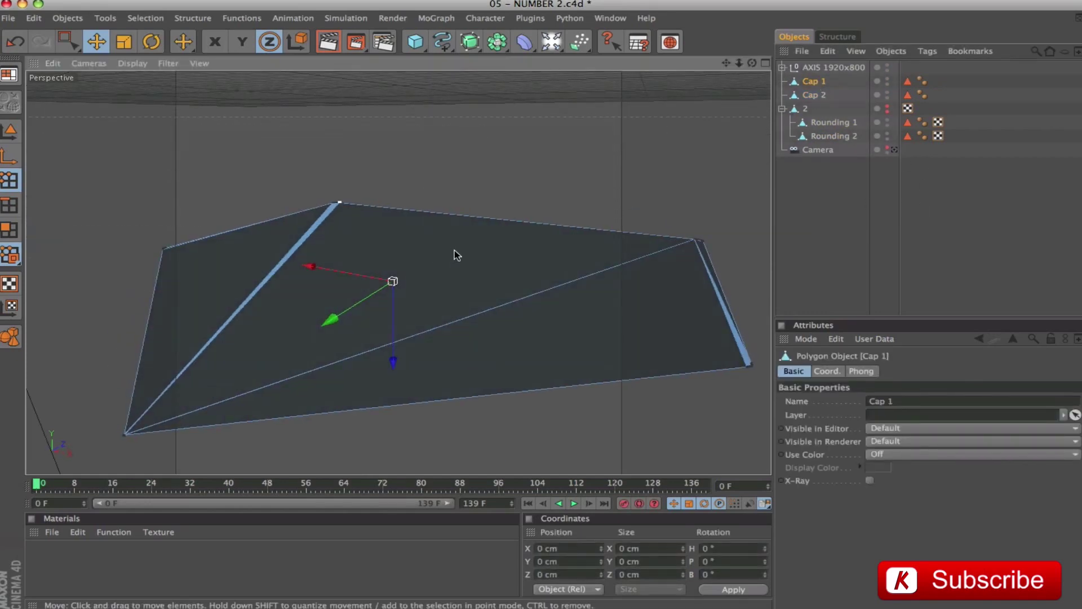
mouse_move(482, 249)
right_mouse_down("alt")
mouse_move(395, 250)
mouse_move(483, 250)
right_mouse_up("alt")
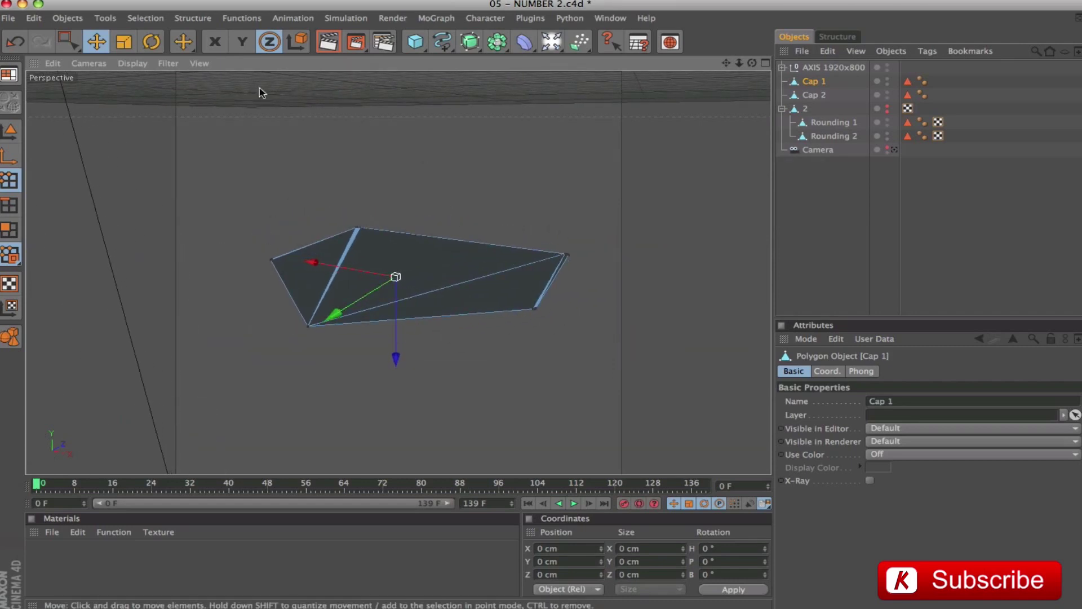
left_click(97, 42)
left_click(68, 41)
left_click(7, 230)
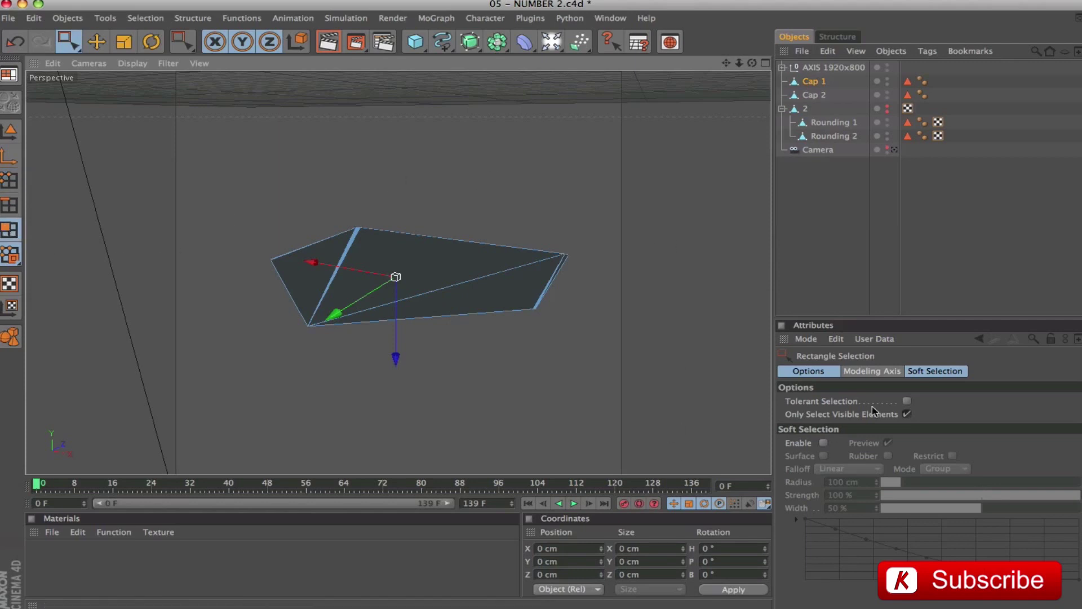
left_click(906, 414)
left_click_drag(232, 157, 637, 377)
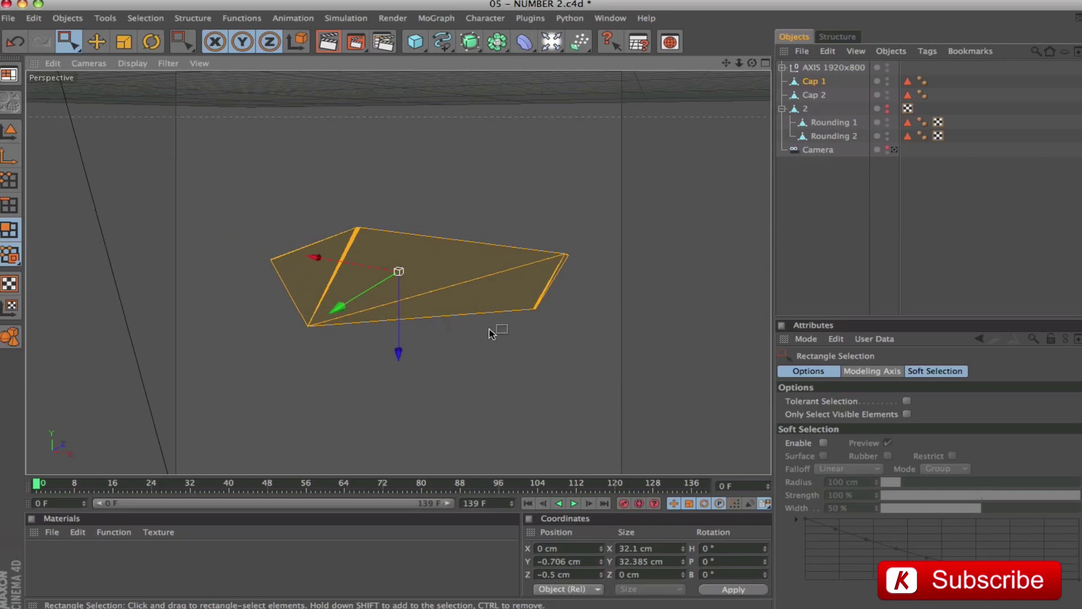
right_click(441, 253)
left_click(496, 189)
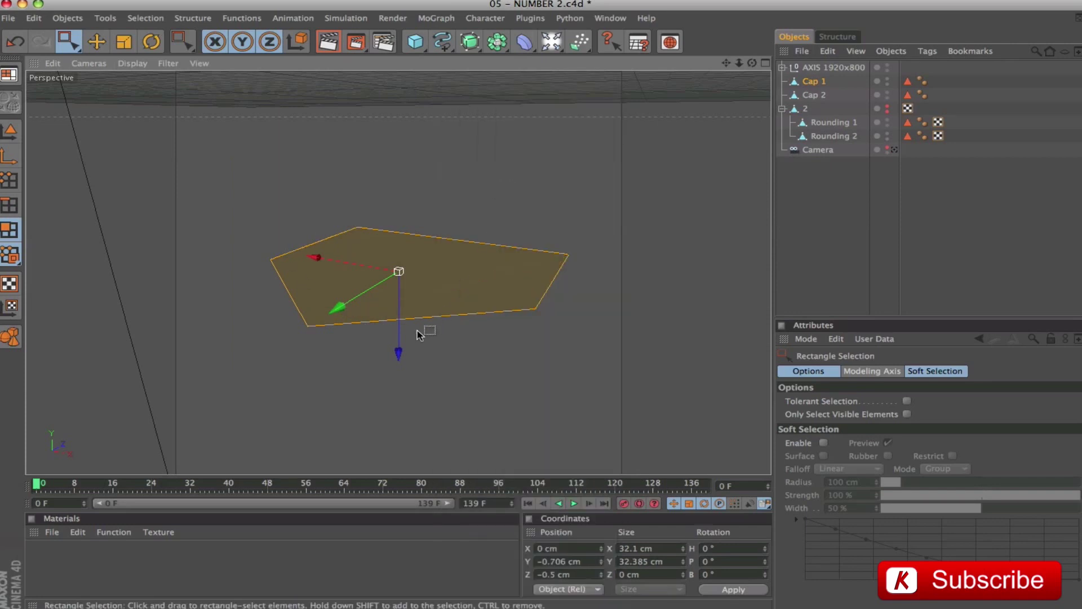
mouse_move(512, 331)
left_mouse_down("alt")
mouse_move(510, 367)
mouse_move(521, 332)
mouse_move(510, 318)
left_mouse_up("alt")
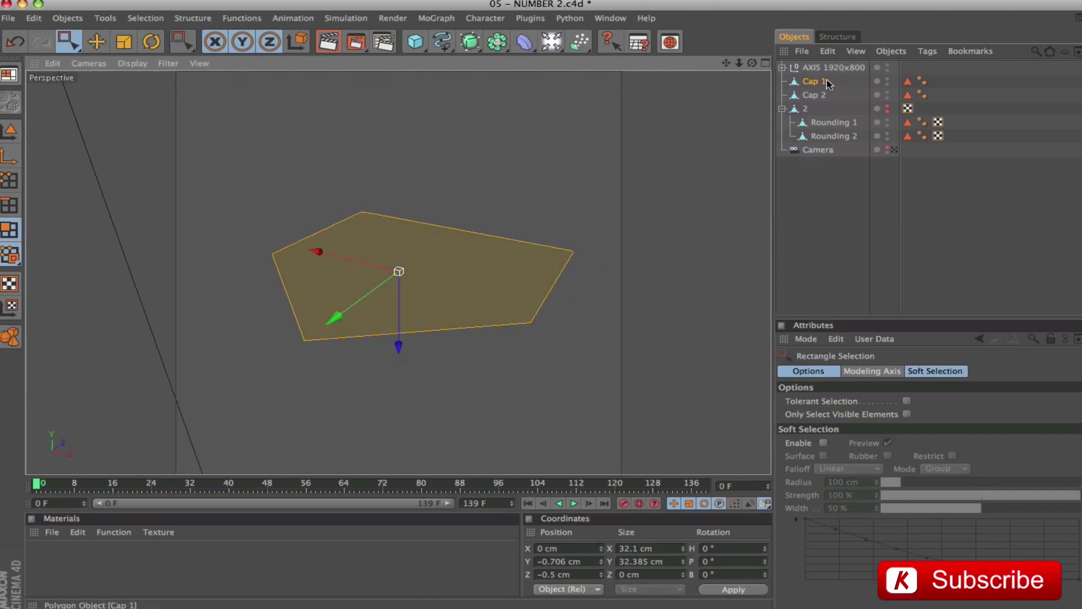
Select all polygons of Cap 2 and dissolve them into a single face, and frame both caps together
left_click(814, 94)
left_click(520, 221)
key("o")
mouse_move(522, 167)
left_mouse_down("alt")
mouse_move(521, 126)
mouse_move(515, 176)
left_mouse_up("alt")
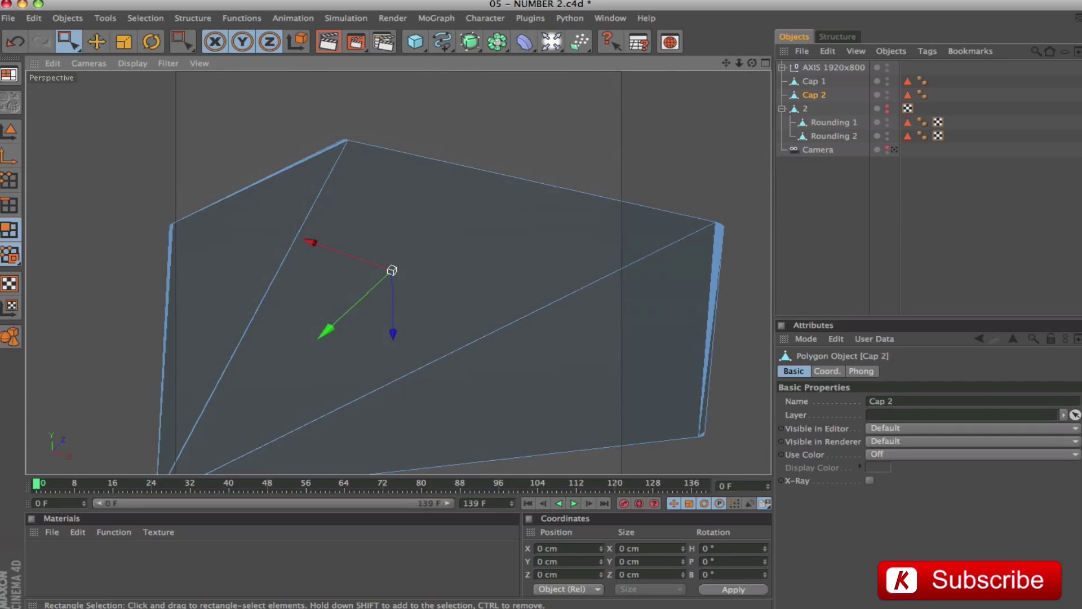
right_click_drag(507, 185, 384, 185, "alt")
left_click_drag(313, 202, 490, 333)
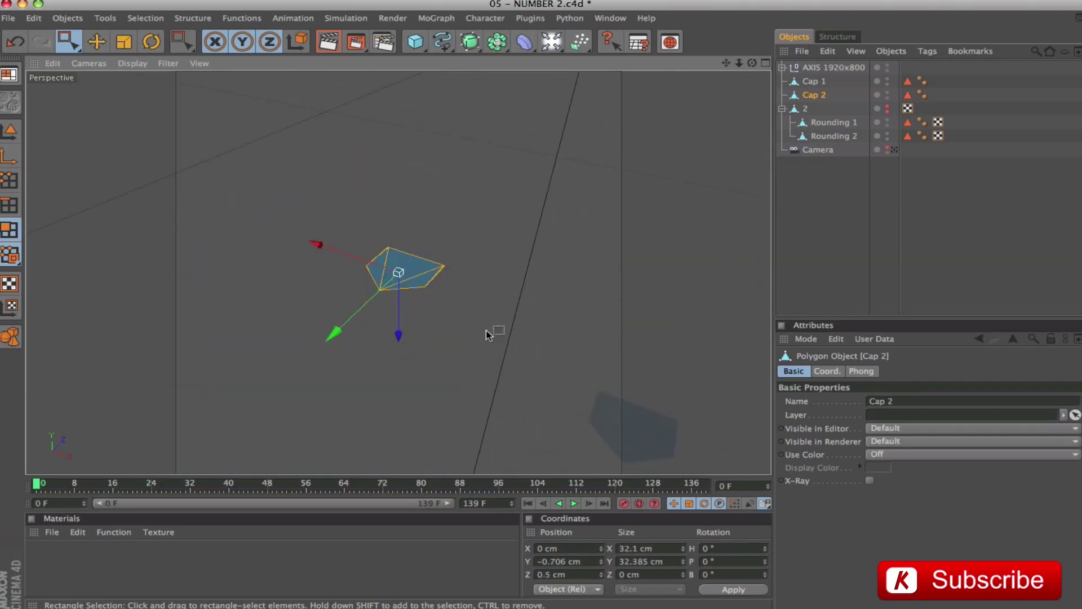
right_click(406, 271)
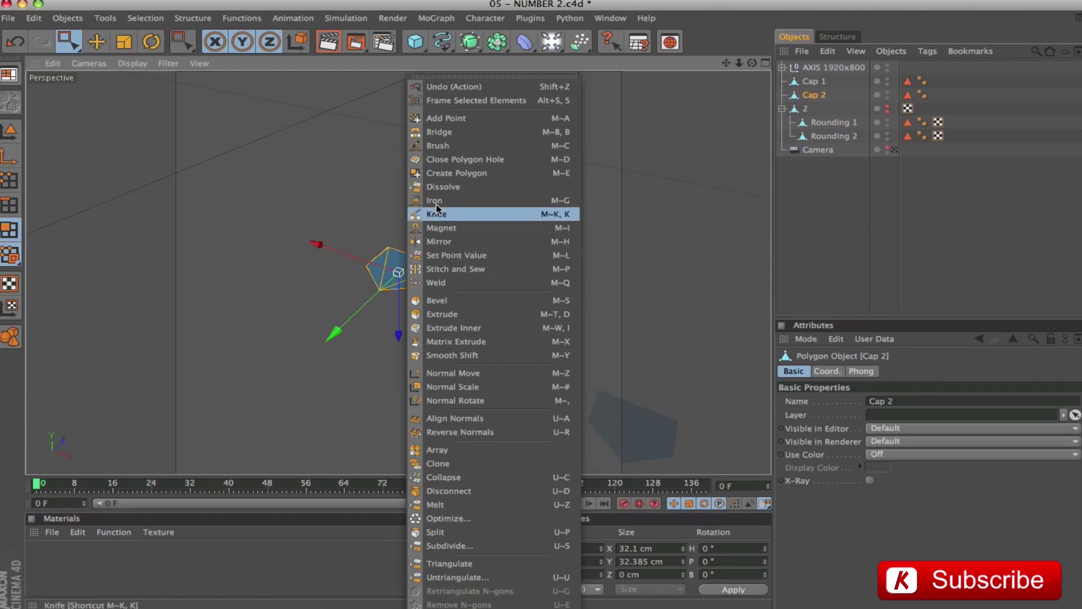
left_click(443, 186)
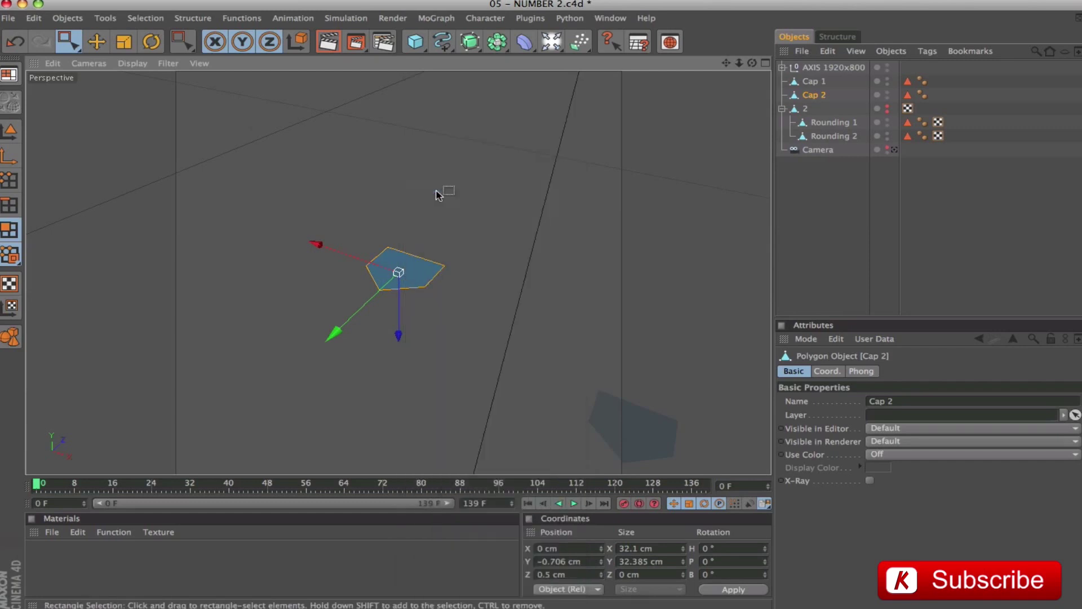
left_click(812, 82, "shift")
key("o")
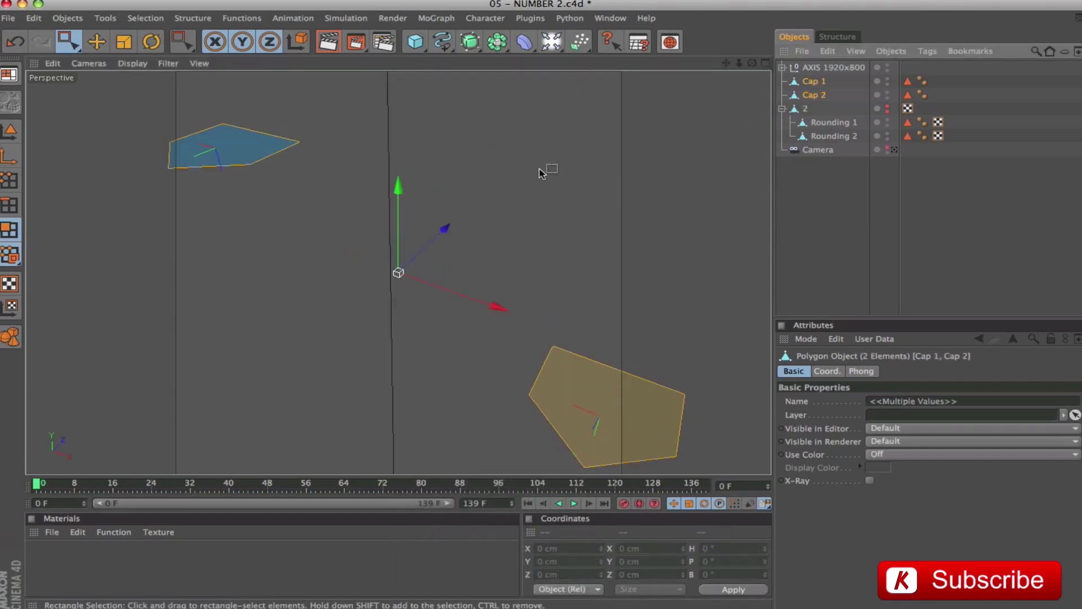
scroll(539, 173, "down", 3)
mouse_move(538, 172)
left_mouse_down("alt")
mouse_move(538, 90)
mouse_move(538, 181)
mouse_move(522, 159)
left_mouse_up("alt")
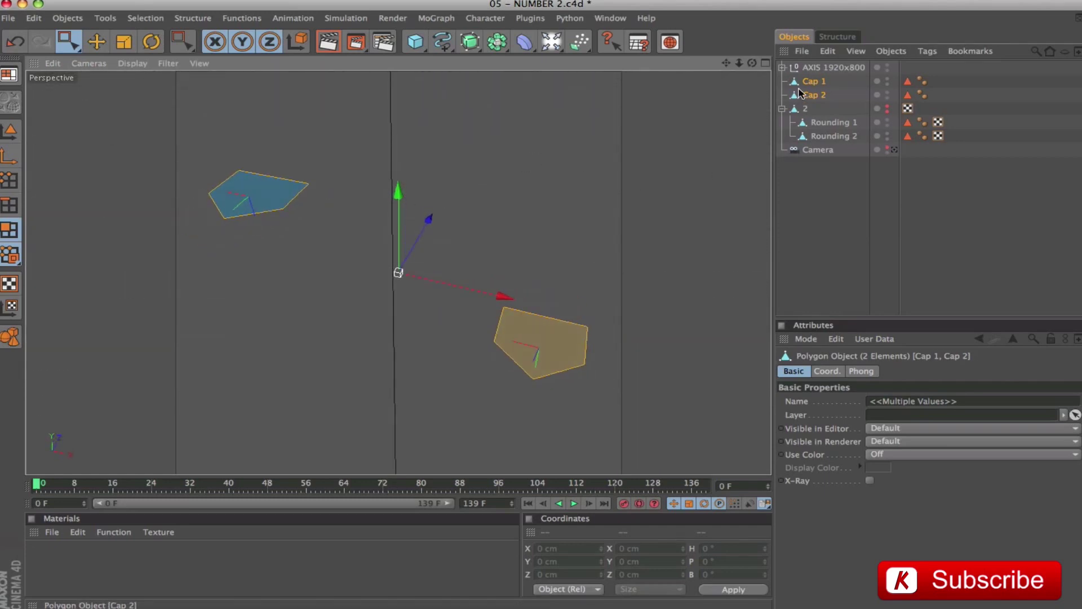
Frame Cap 1 alone in point mode and start the Knife tool for a line cut
left_click(818, 81)
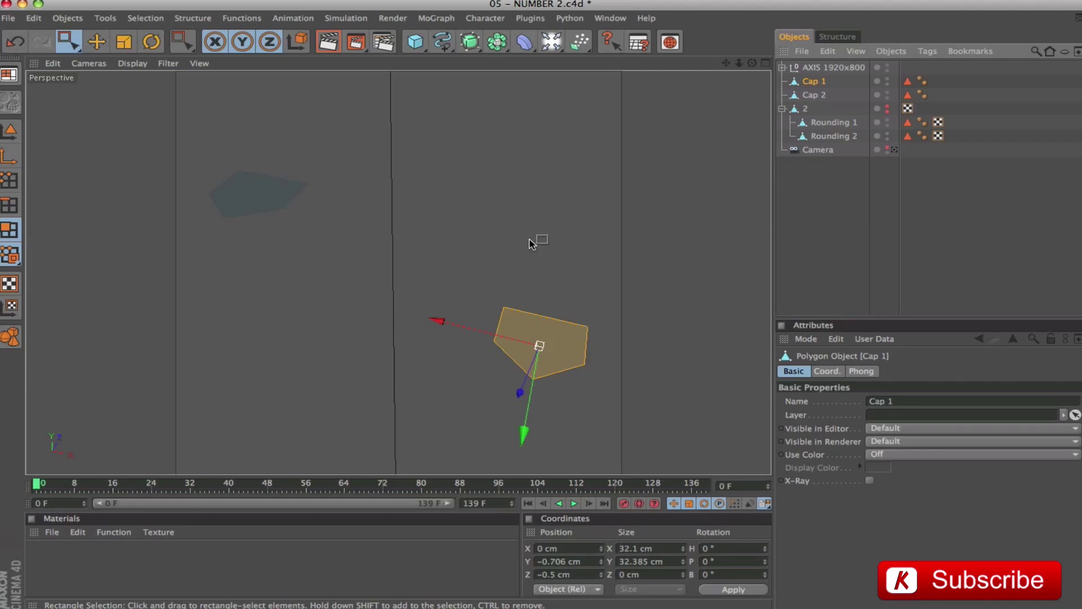
key("o")
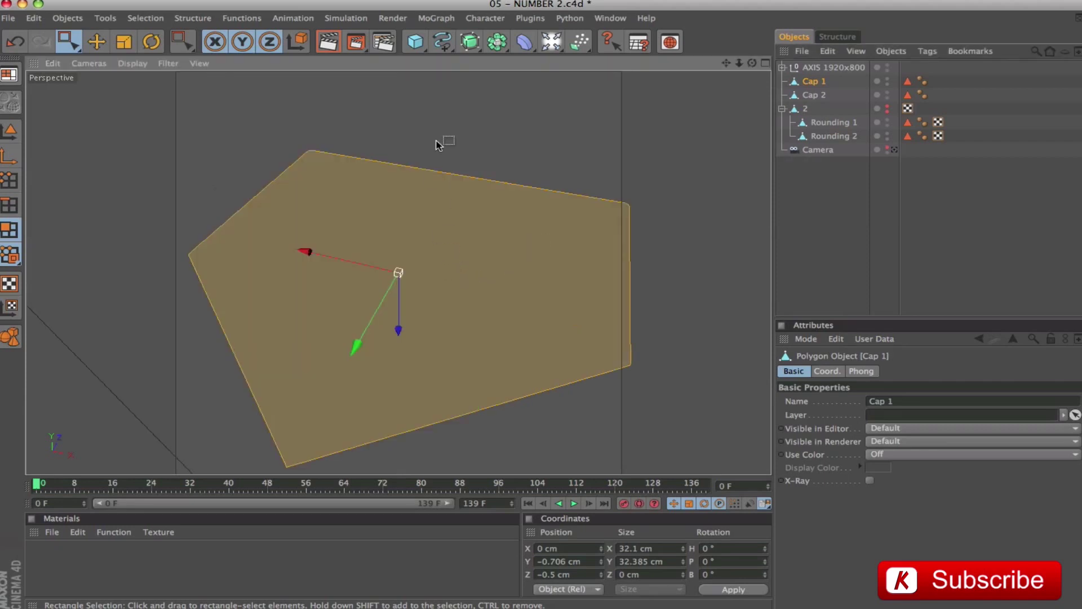
left_click(9, 180)
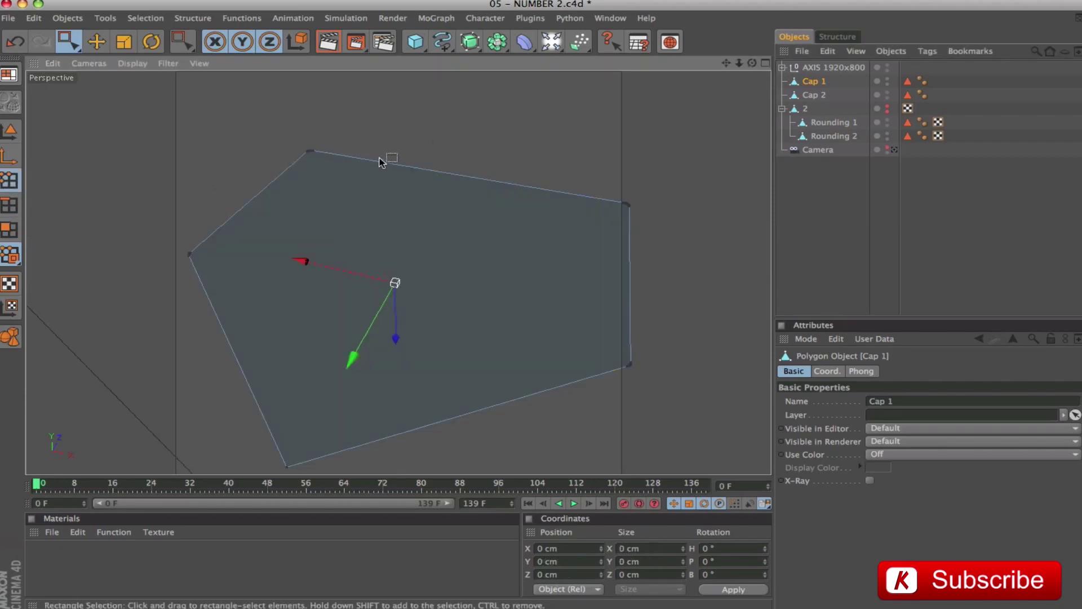
right_click(459, 109)
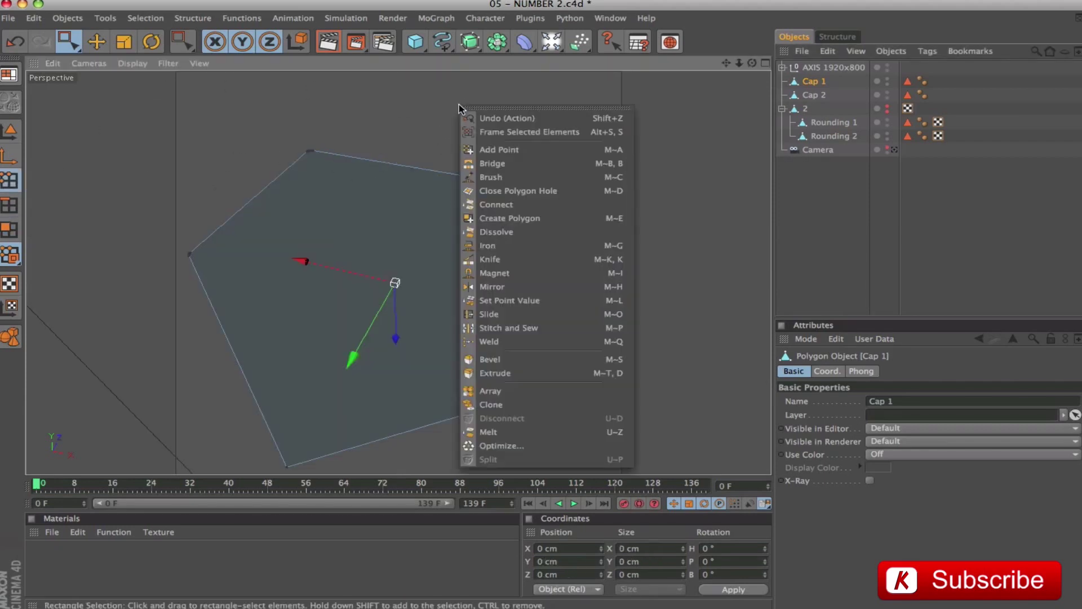
left_click(490, 259)
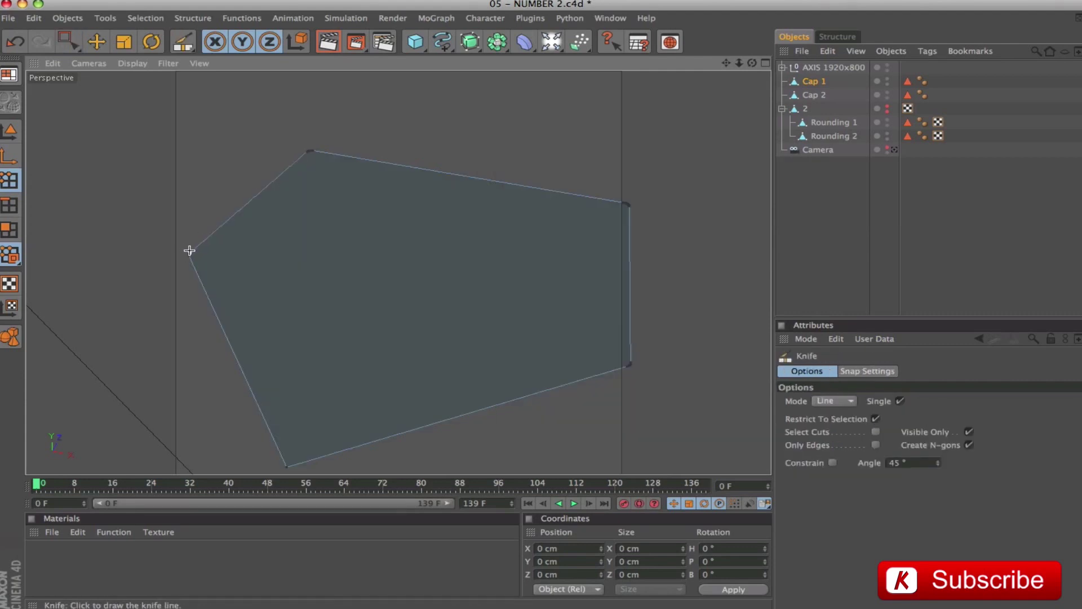
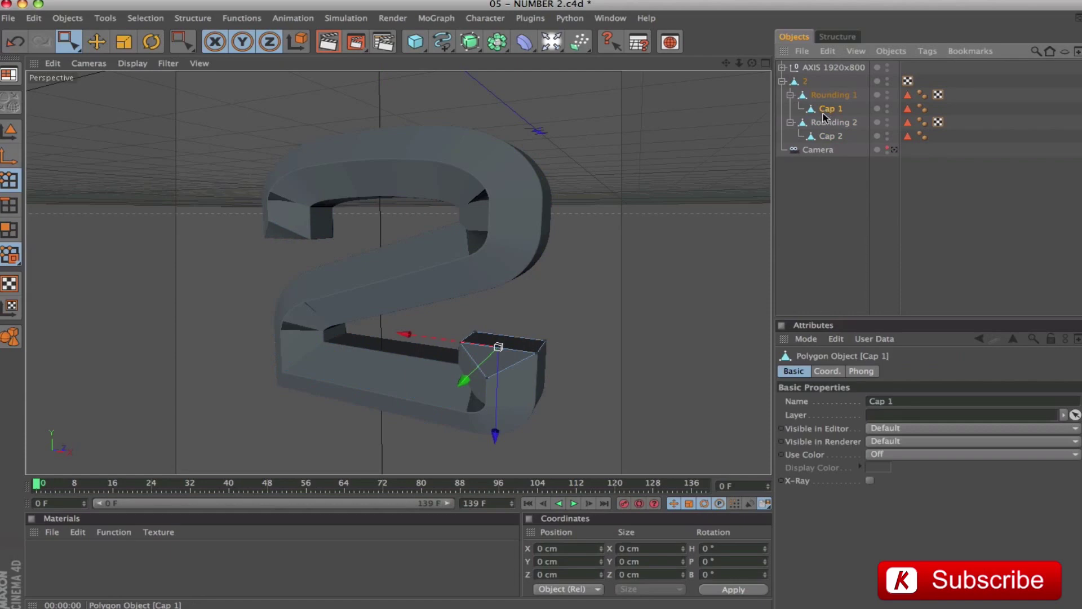
Bevel the edge dividing Cap 1 with a 0.3 cm inner offset, 4 subdivisions and Convex type, and preview-render it
key("o")
scroll(429, 236, "down", 4)
left_click_drag(429, 236, 432, 260, "alt")
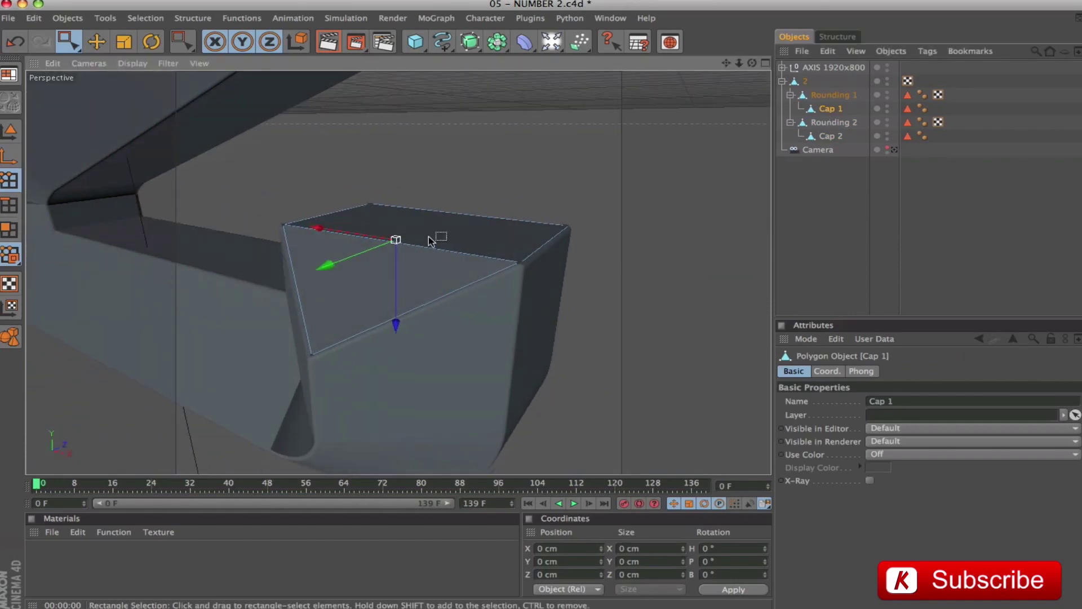
left_click(9, 205)
left_click_drag(67, 41, 93, 53)
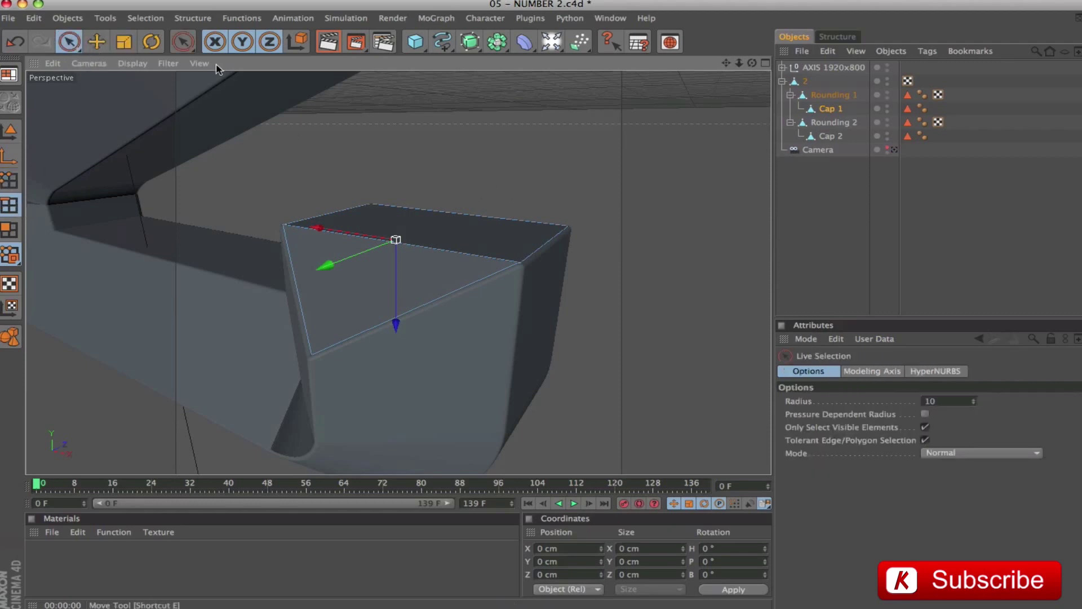
left_click(432, 247)
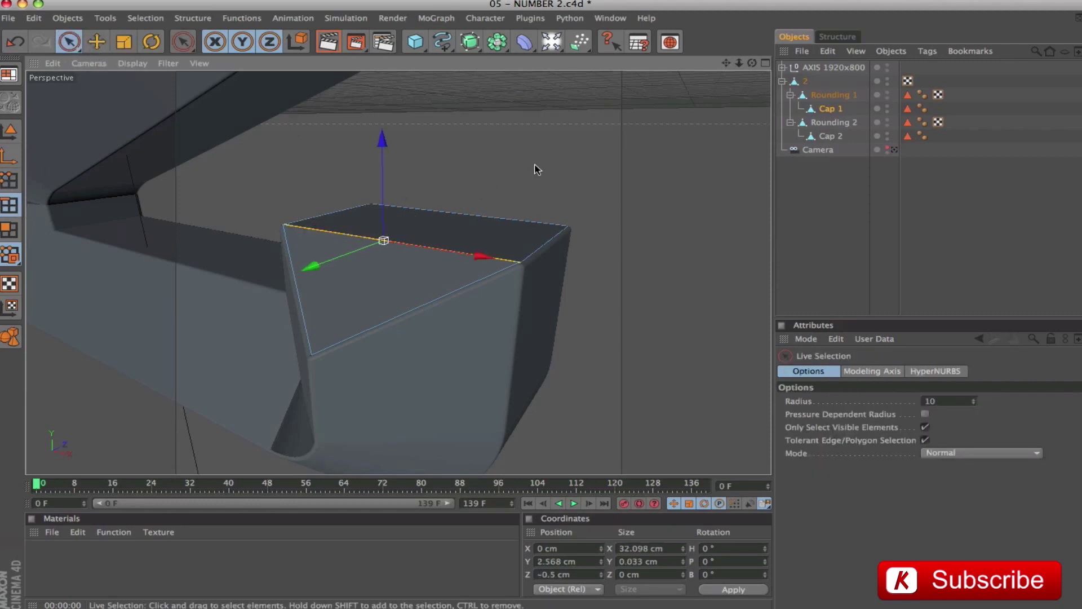
right_click(536, 169)
left_click(592, 429)
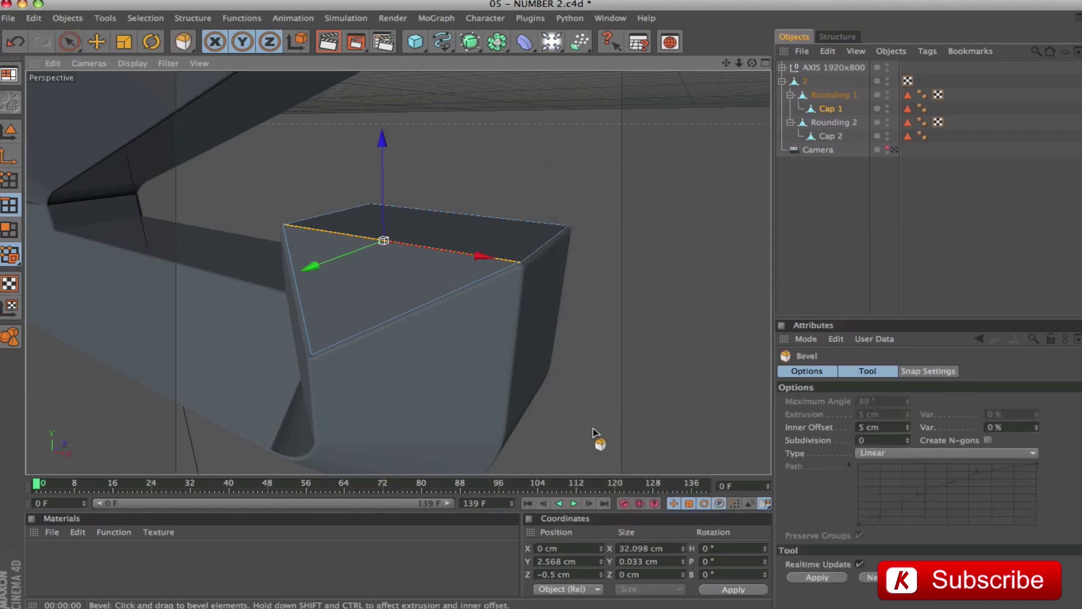
left_click(887, 428)
type("0.")
key("Tab")
key("Tab")
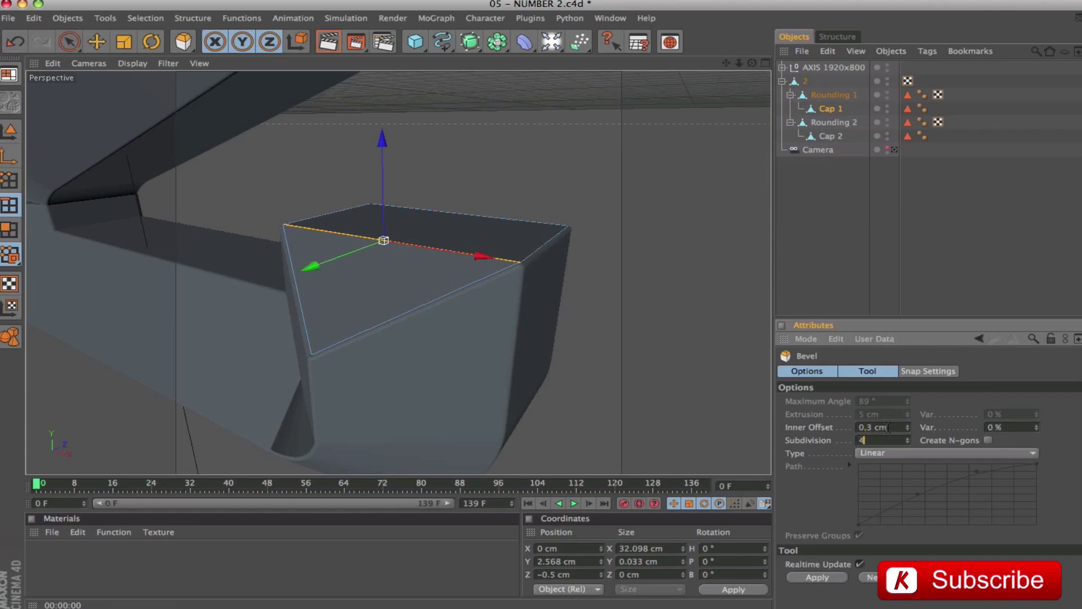
left_click(904, 455)
left_click(904, 479)
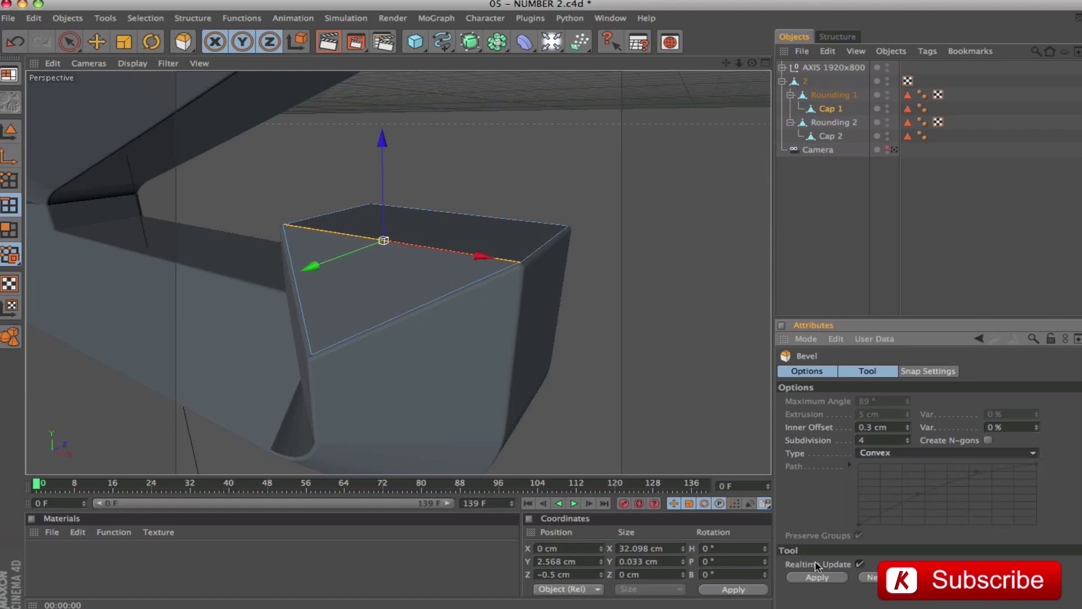
left_click(818, 577)
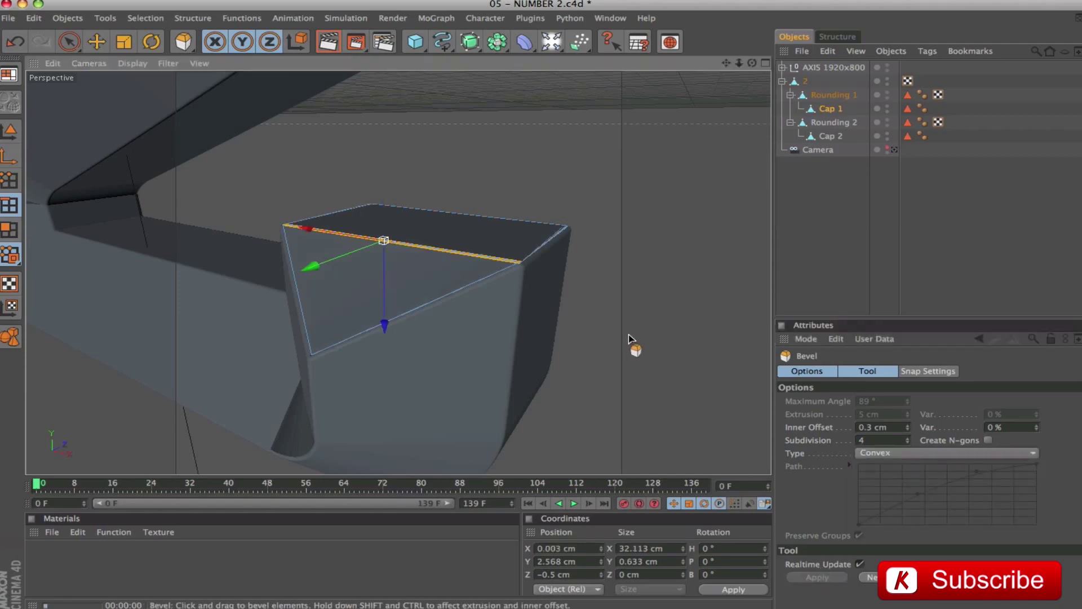
key("ctrl+r")
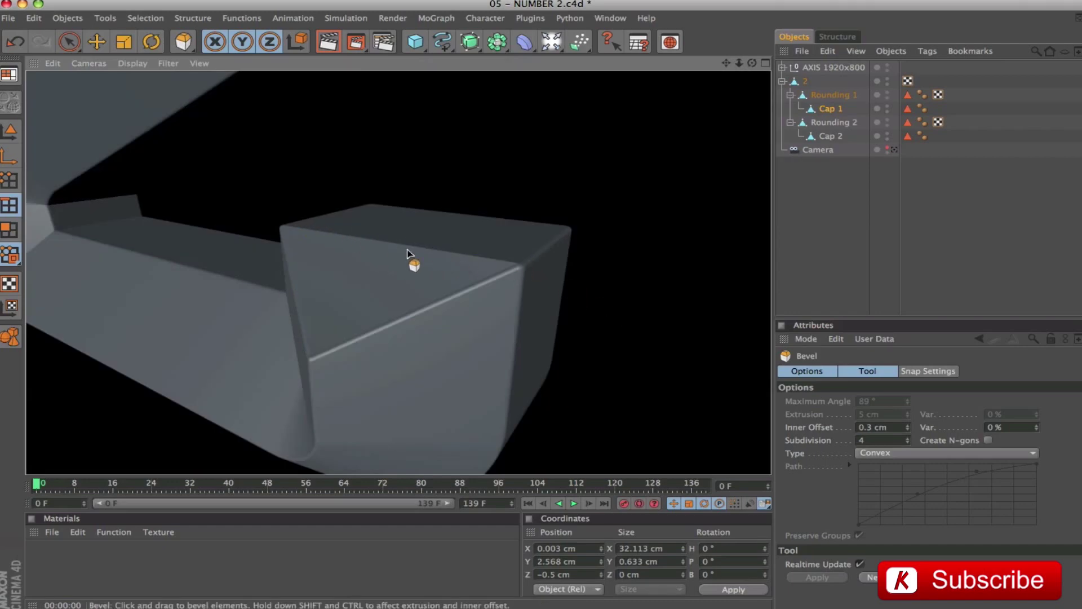
Bevel the edge dividing Cap 2 with a 0.3 cm inner offset, 4 subdivisions and Convex type, and preview-render it
left_click(825, 137)
key("s")
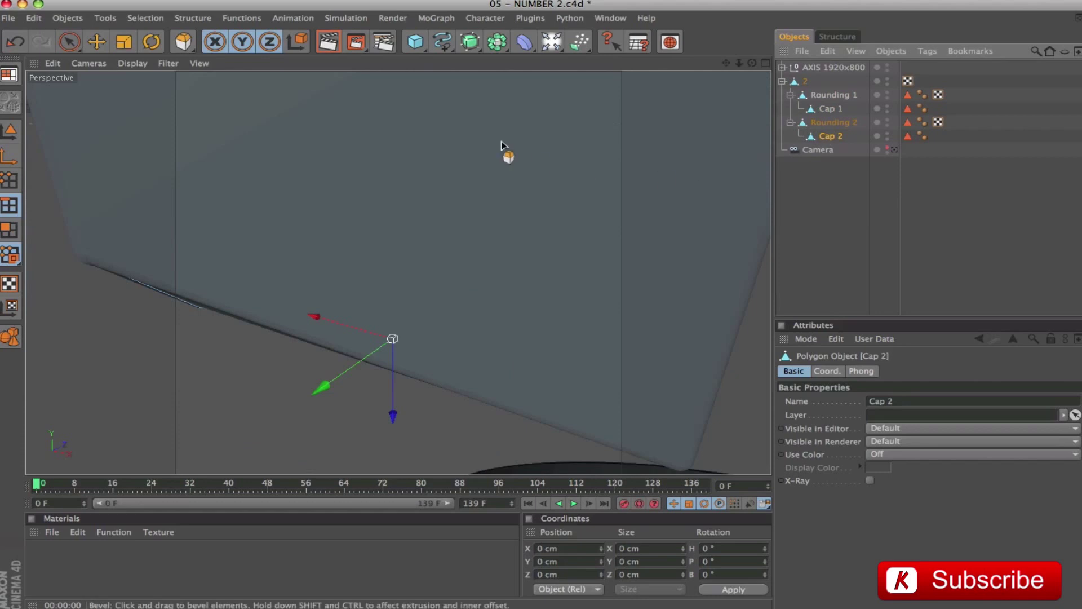
scroll(477, 173, "down", 5)
left_click_drag(476, 172, 520, 121, "alt")
left_click(447, 293)
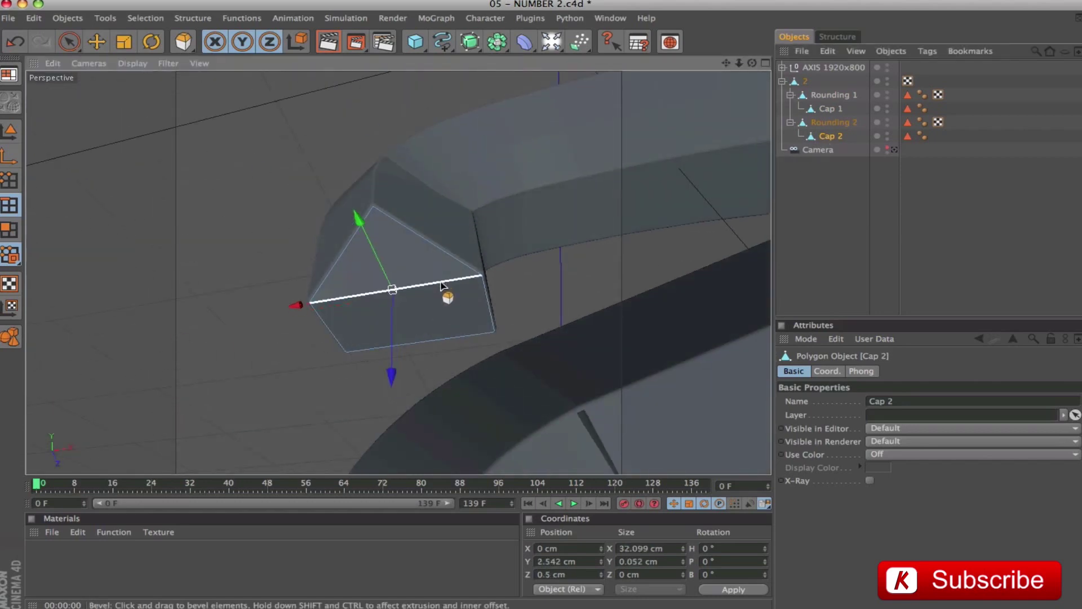
left_click(182, 46)
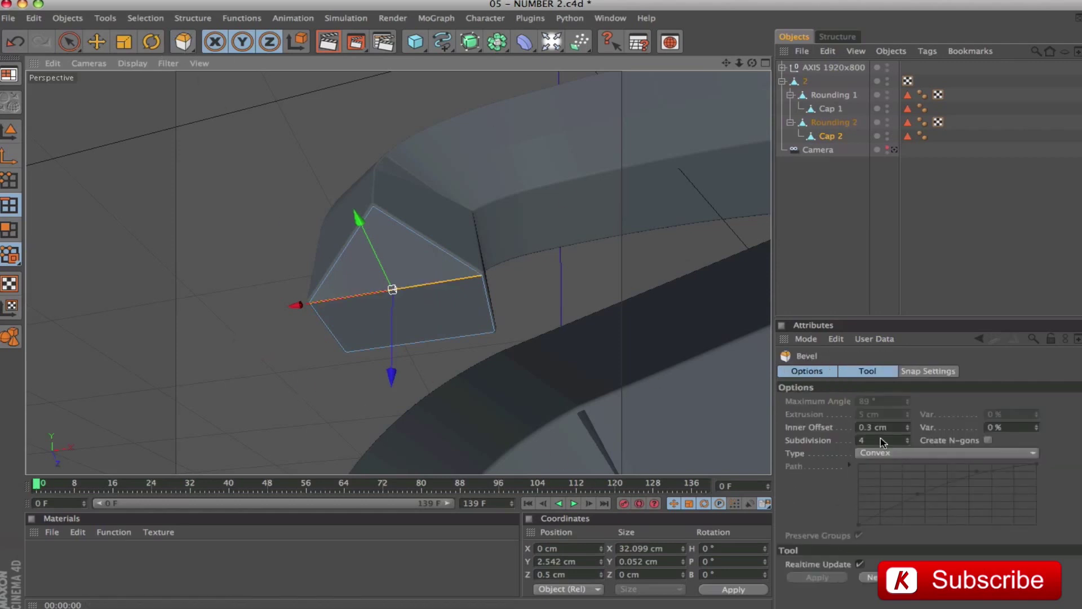
left_click_drag(869, 426, 894, 431)
type("3")
key("Return")
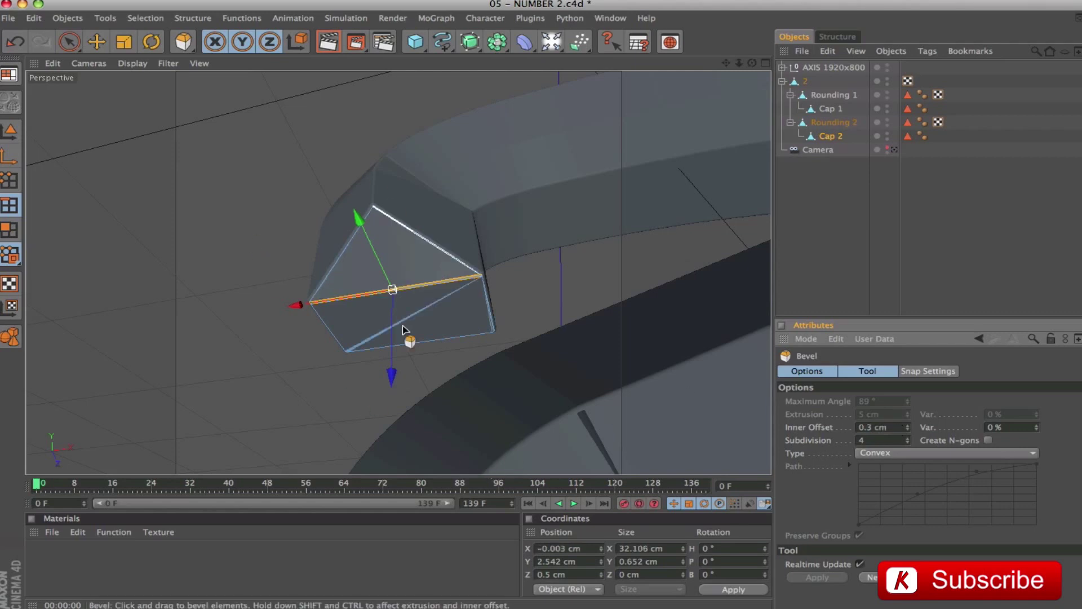
key("super+r")
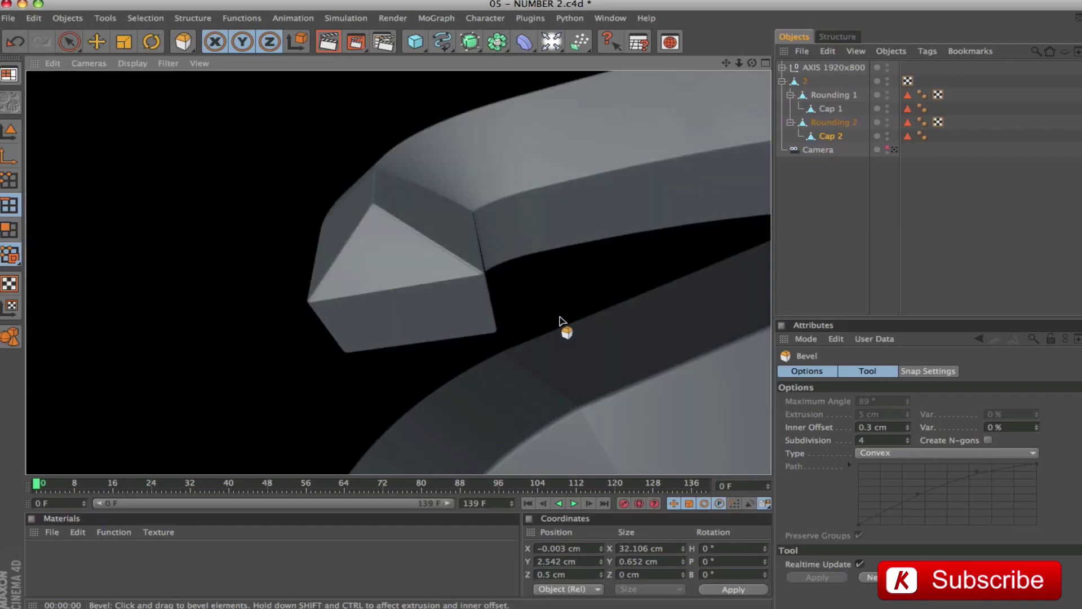
Frame the whole number 2, return to the scene camera's view and preview-render the number from there
left_click(796, 82)
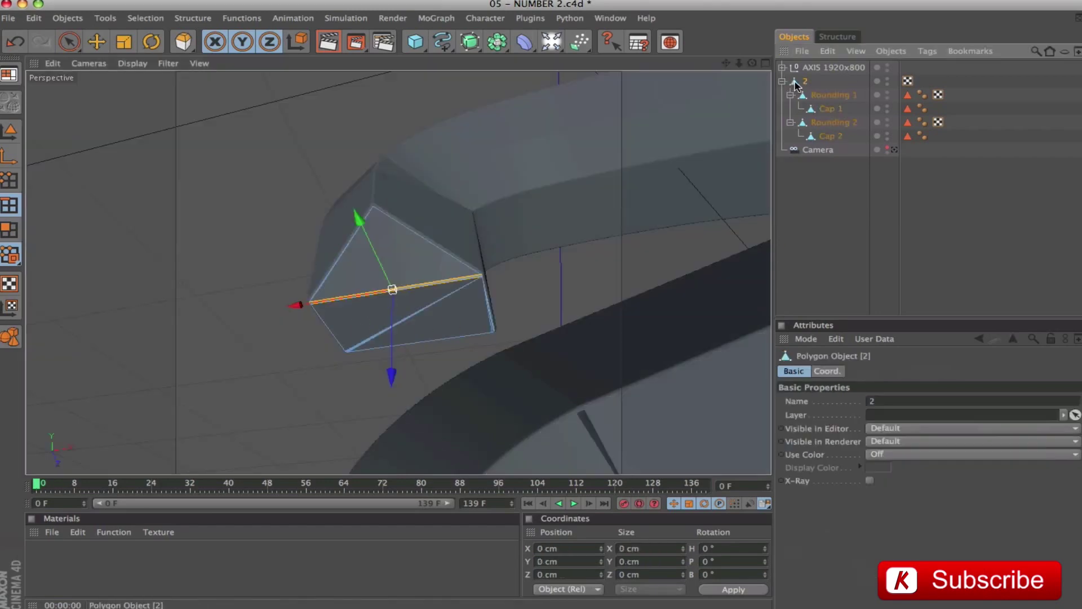
key("h")
left_click_drag(678, 229, 586, 235, "alt")
left_click_drag(606, 275, 623, 282, "alt")
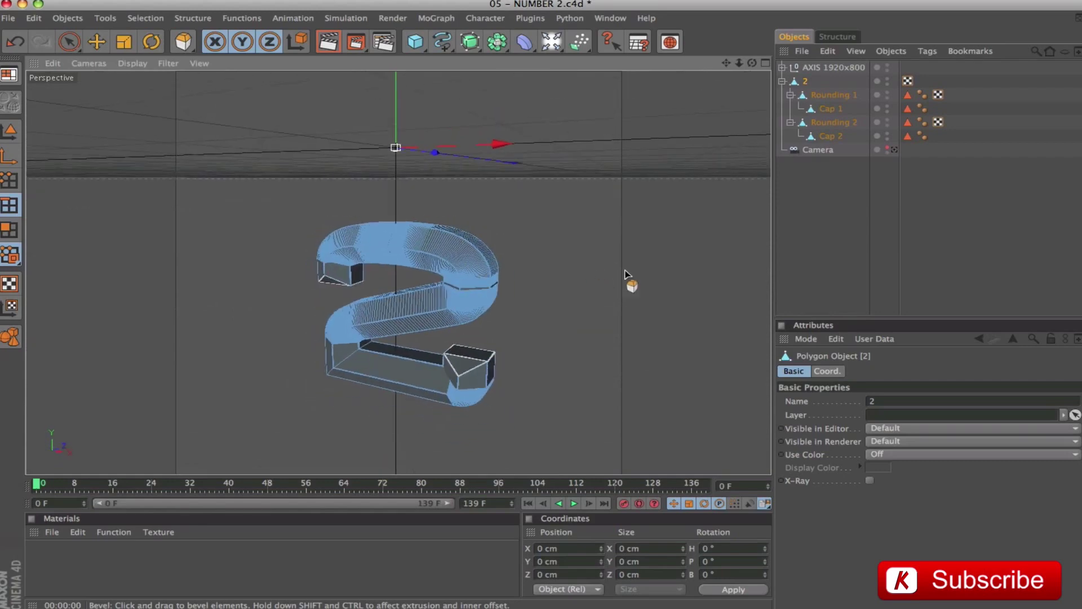
left_click(895, 150)
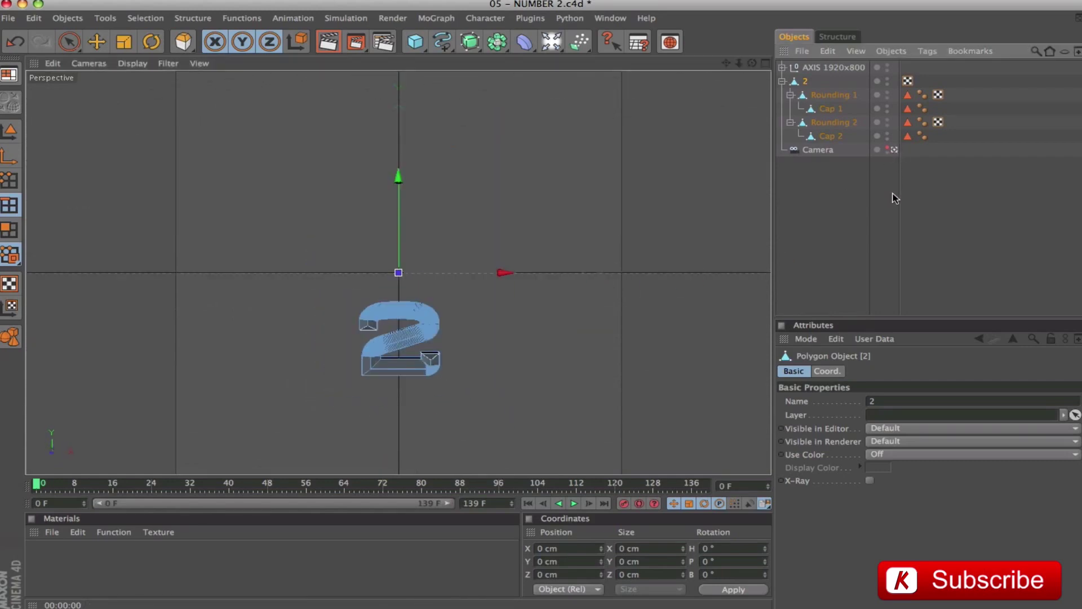
left_click(787, 224)
key("ctrl+r")
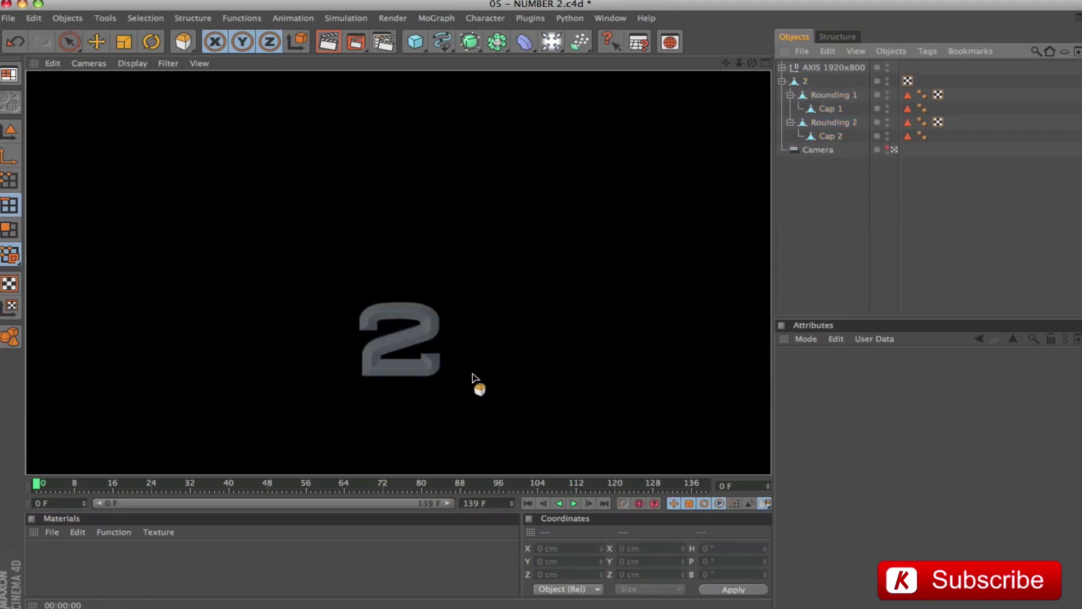
left_click(96, 41)
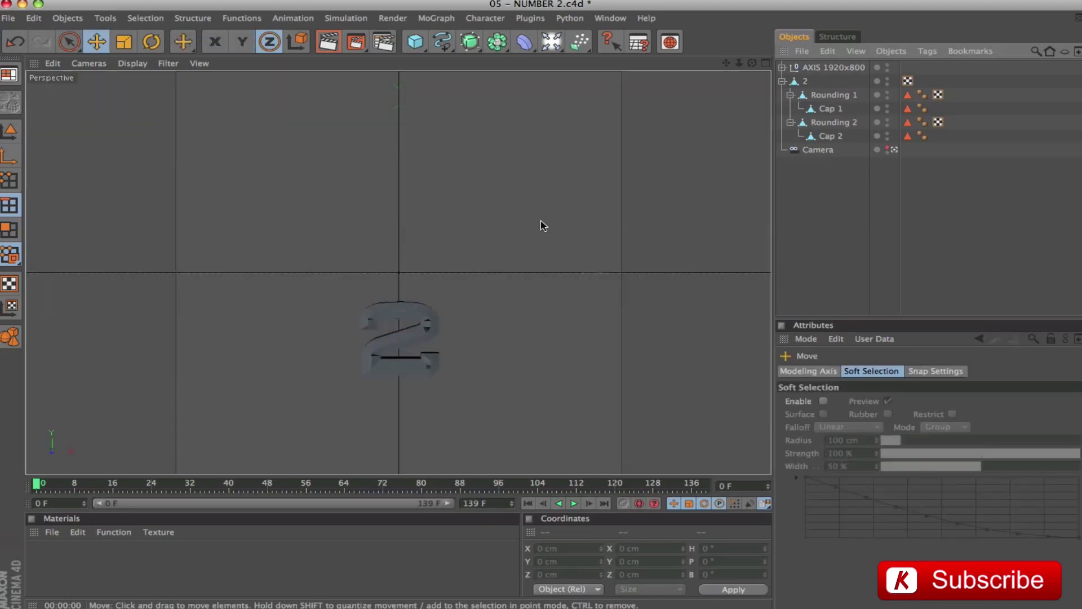
Save the project as a new file named 05 - NUMBER 2_END.c4d in the CARS2 FILES folder
key("super+shift+s")
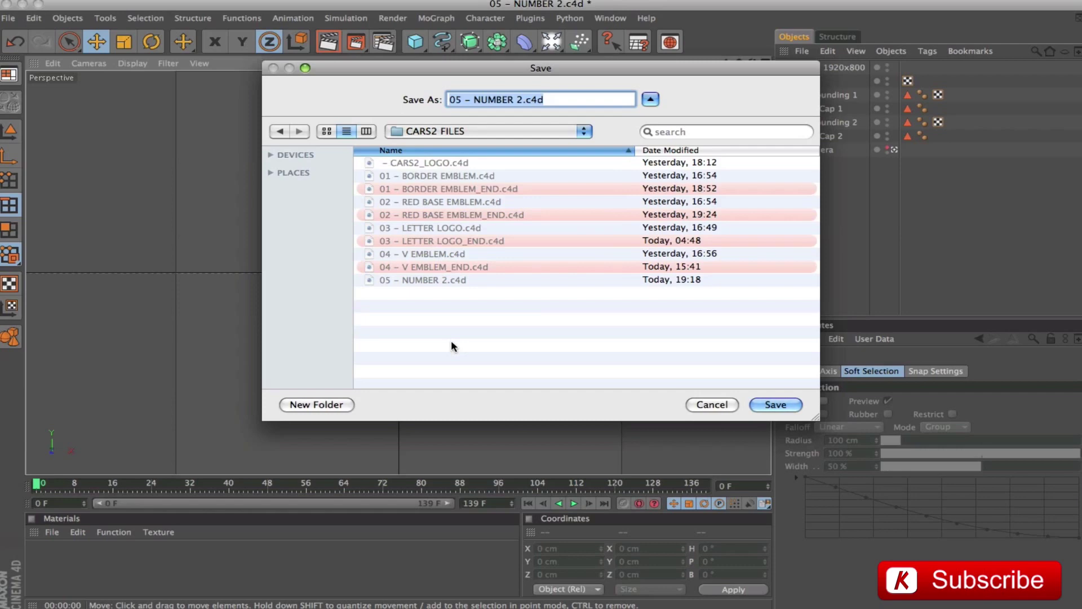
left_click(522, 100)
type("_END")
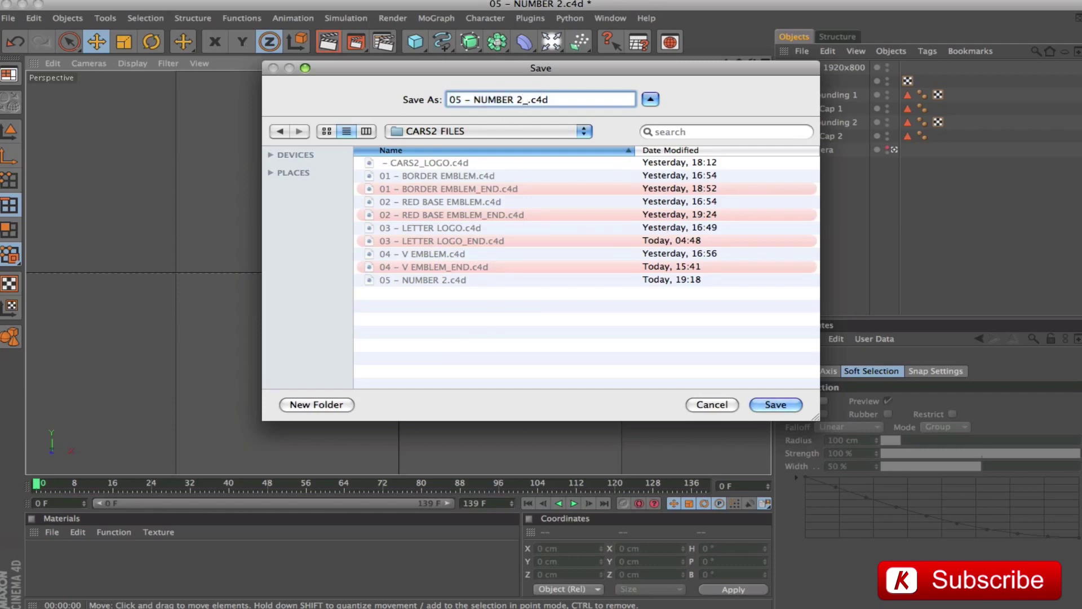
key("Return")
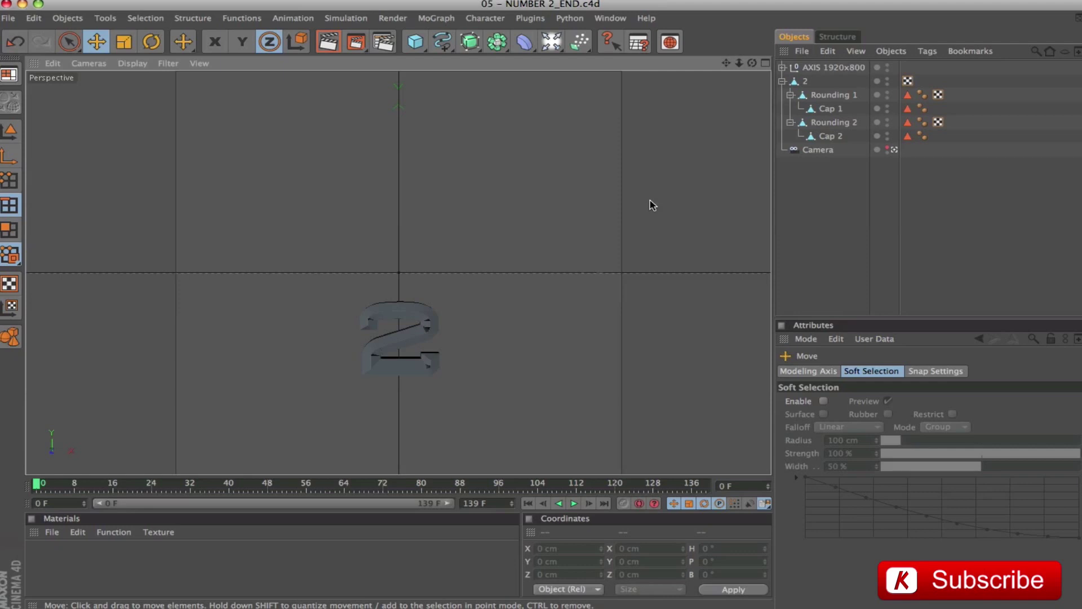
Copy the collapsed object 2 in model mode and paste it into the open project 02 - RED BASE EMBLEM_END.c4d
key("ctrl+d")
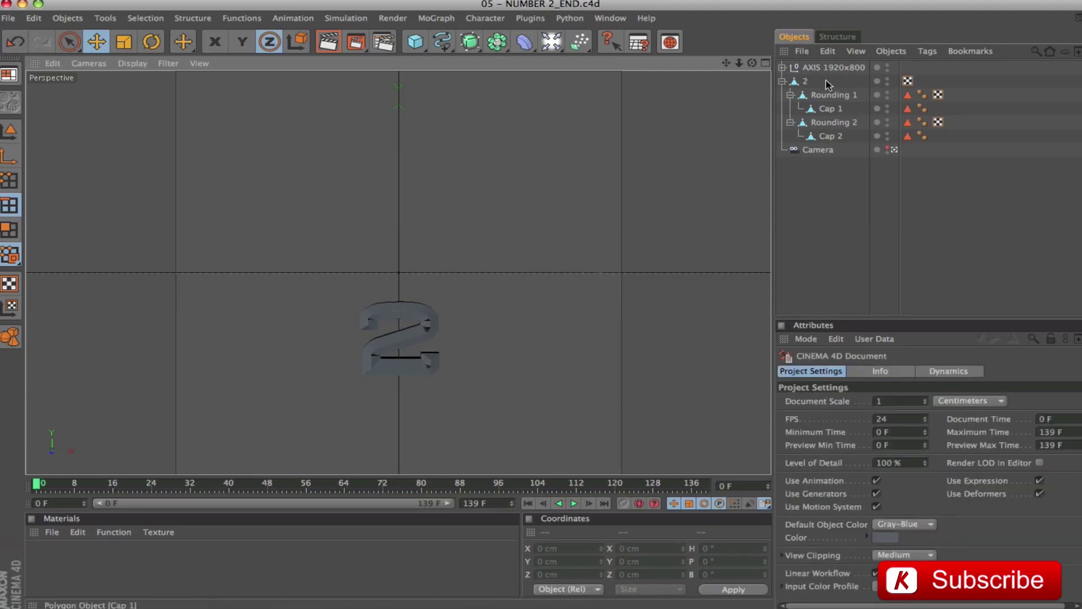
left_click(782, 81)
left_click(800, 83)
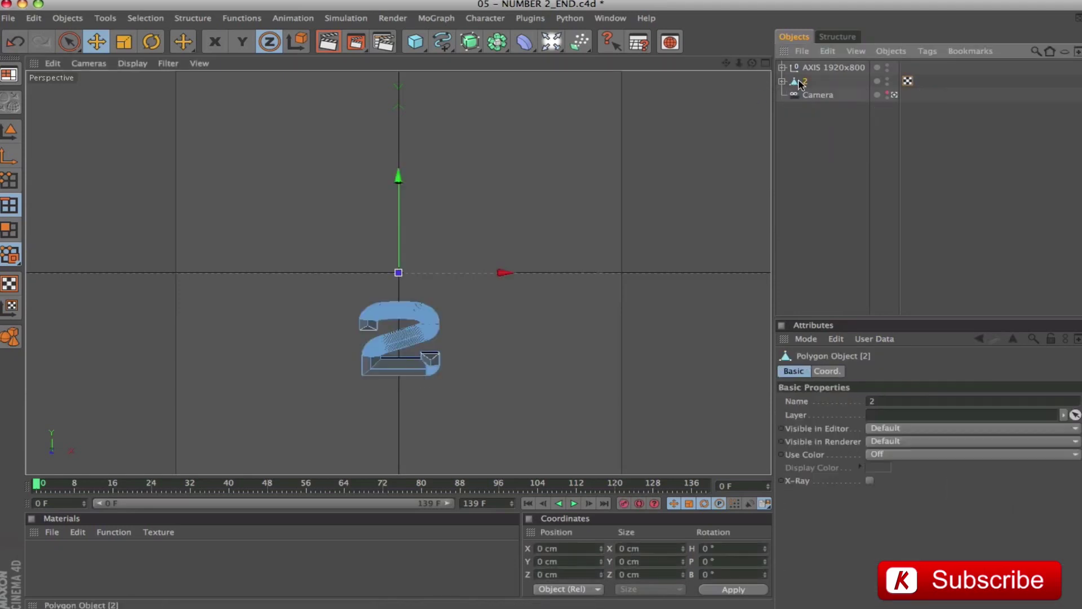
left_click(10, 130)
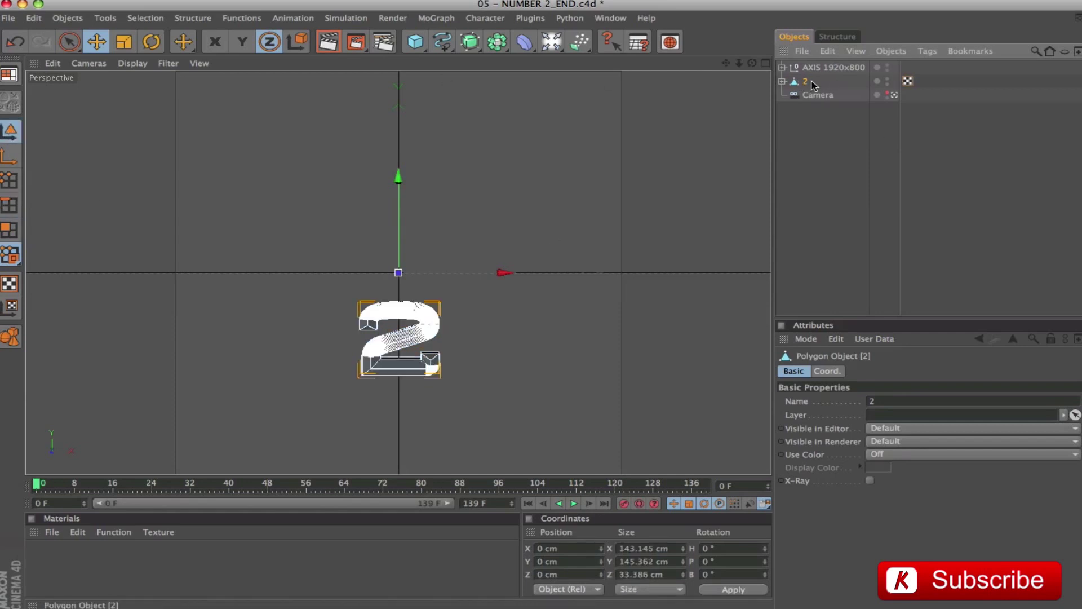
left_click(610, 18)
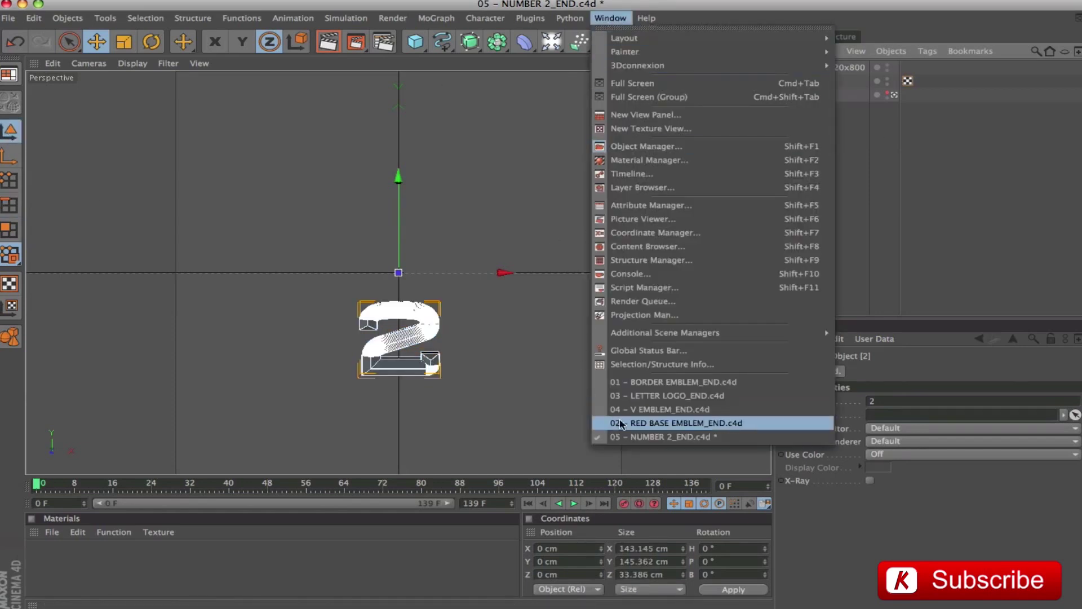
left_click(667, 423)
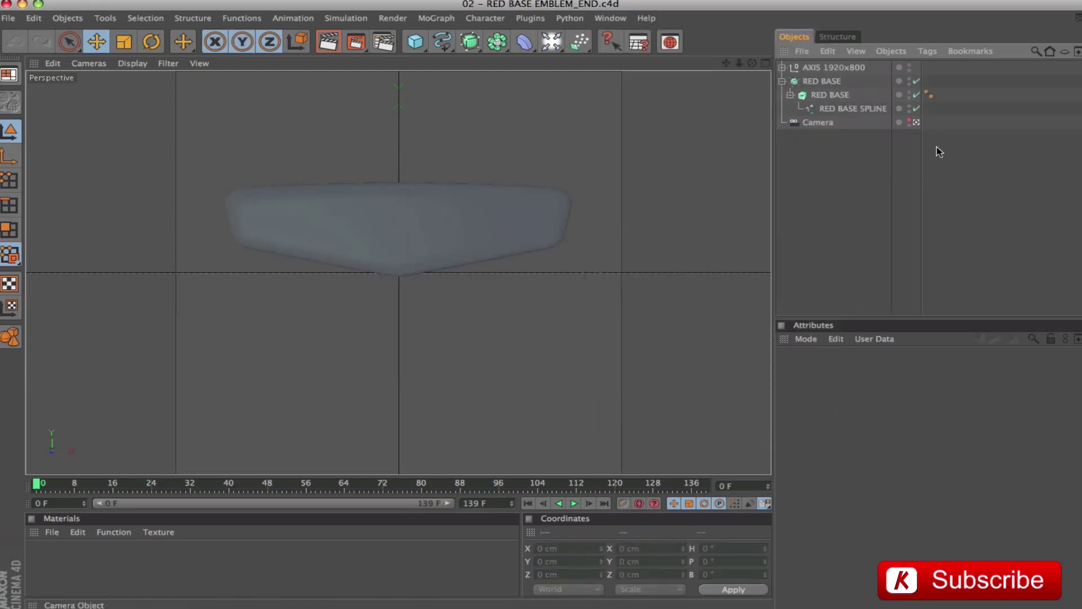
key("super+v")
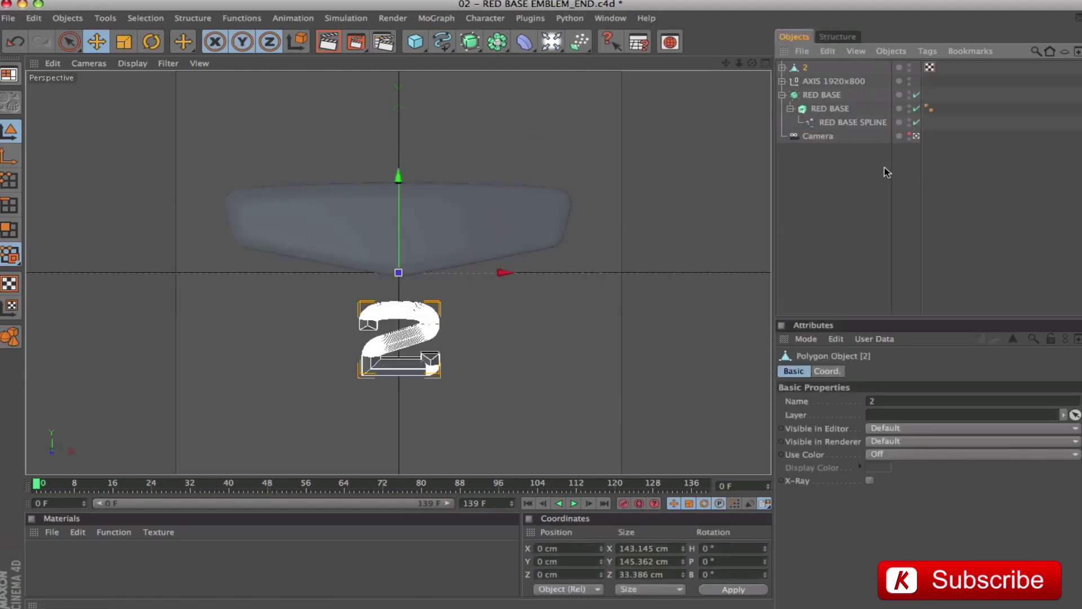
Copy the 2 and RED BASE objects together and paste them into the open project 04 - V EMBLEM_END.c4d
left_click(782, 95)
left_click(821, 95, "shift")
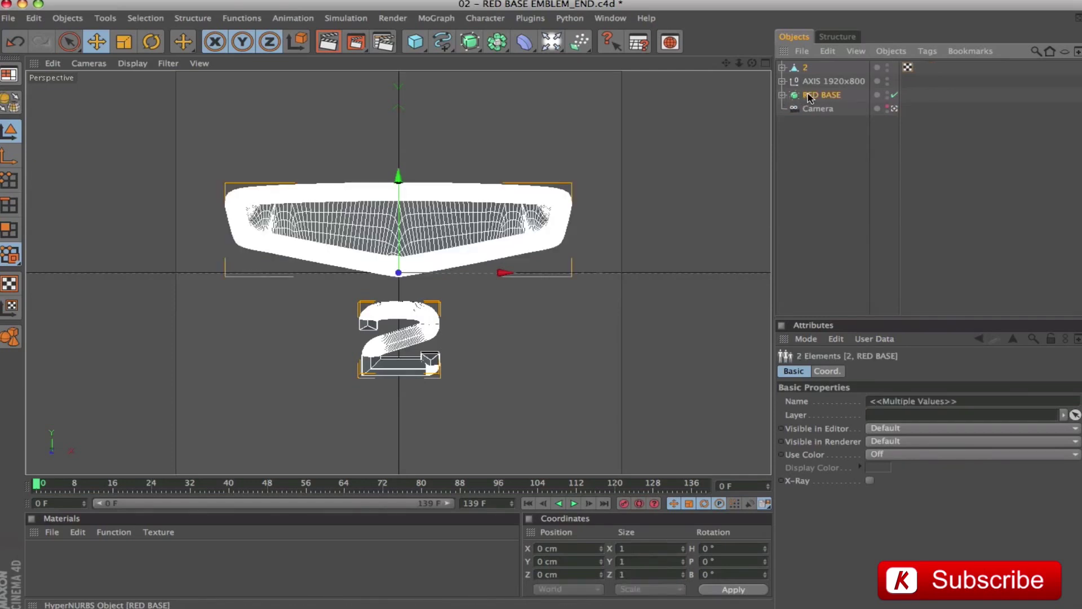
left_click(610, 18)
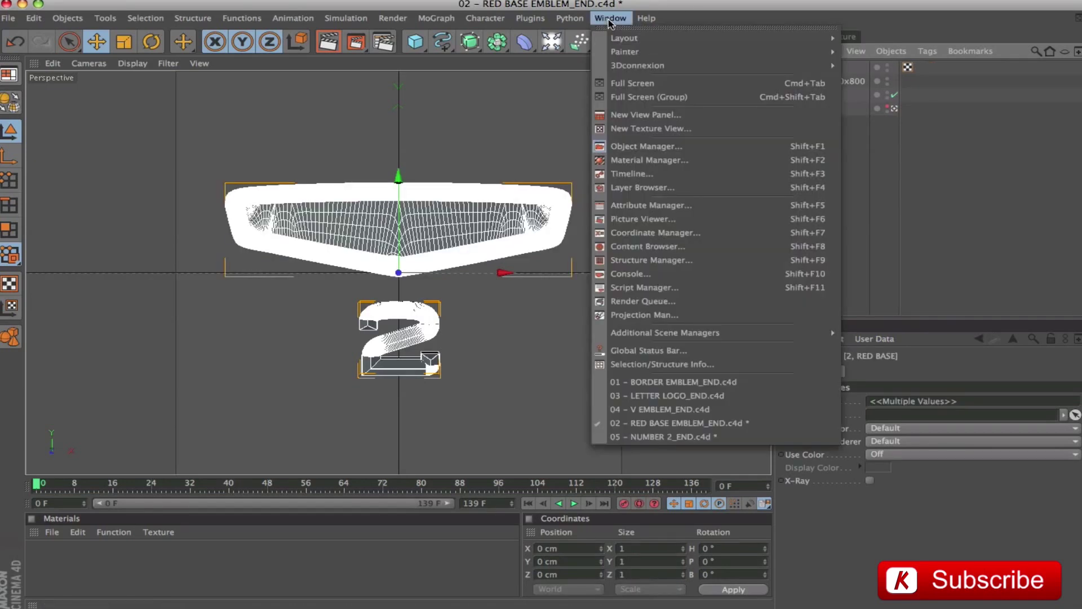
left_click(686, 410)
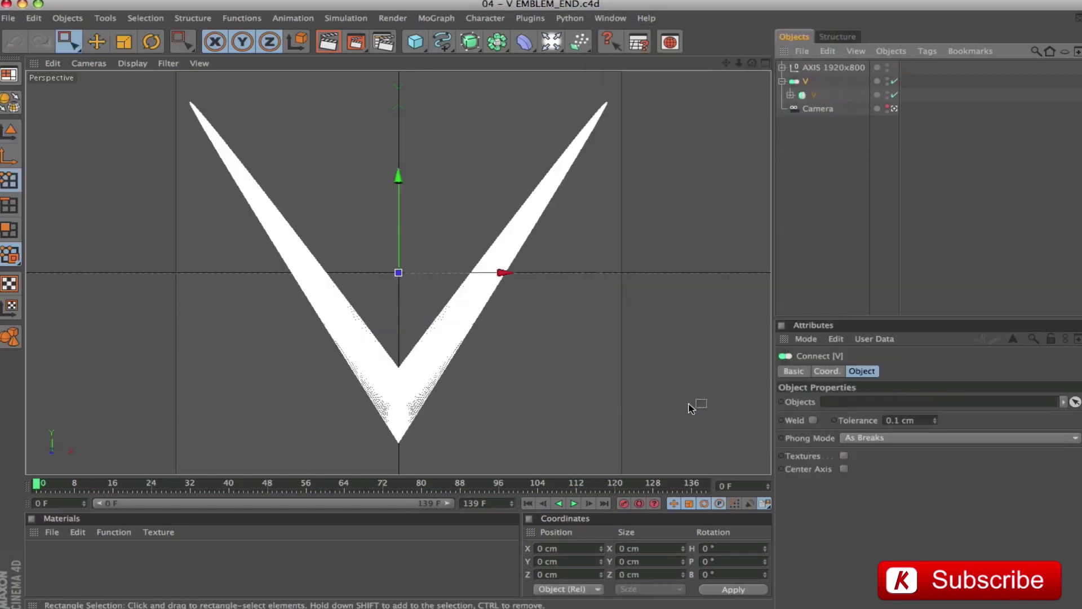
key("ctrl+v")
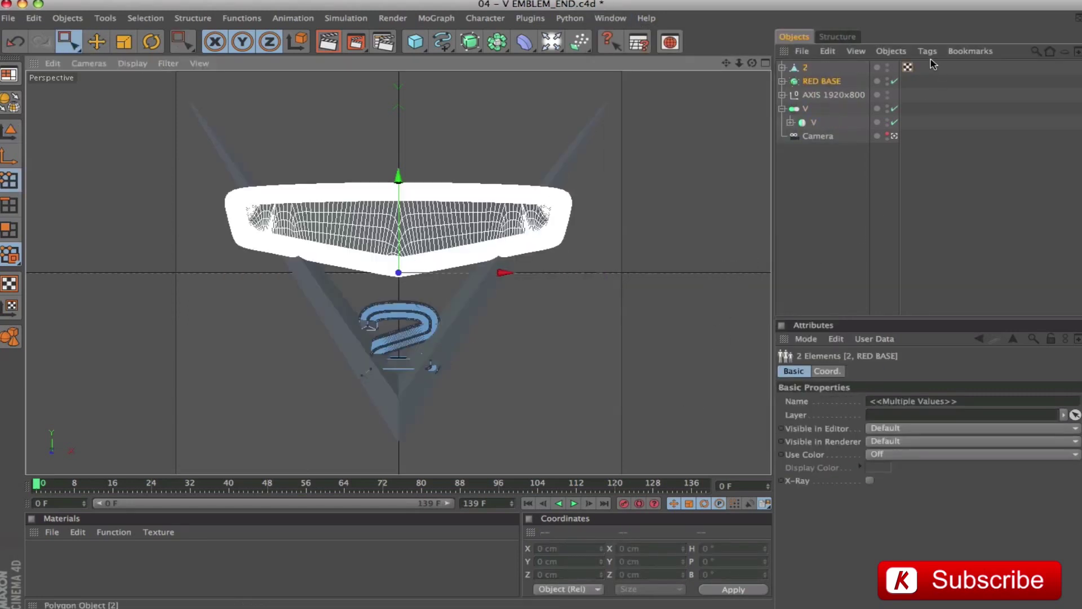
Add the V object to the selected 2 and RED BASE and copy all three into 03 - LETTER LOGO_END.c4d
left_click(800, 110, "ctrl")
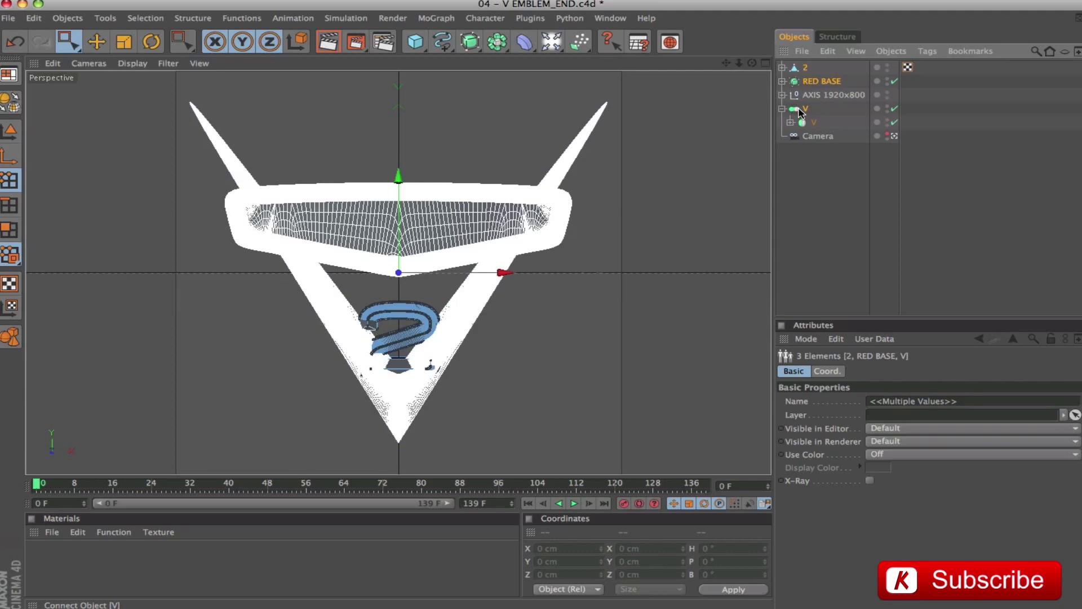
left_click(608, 19)
left_click(709, 394)
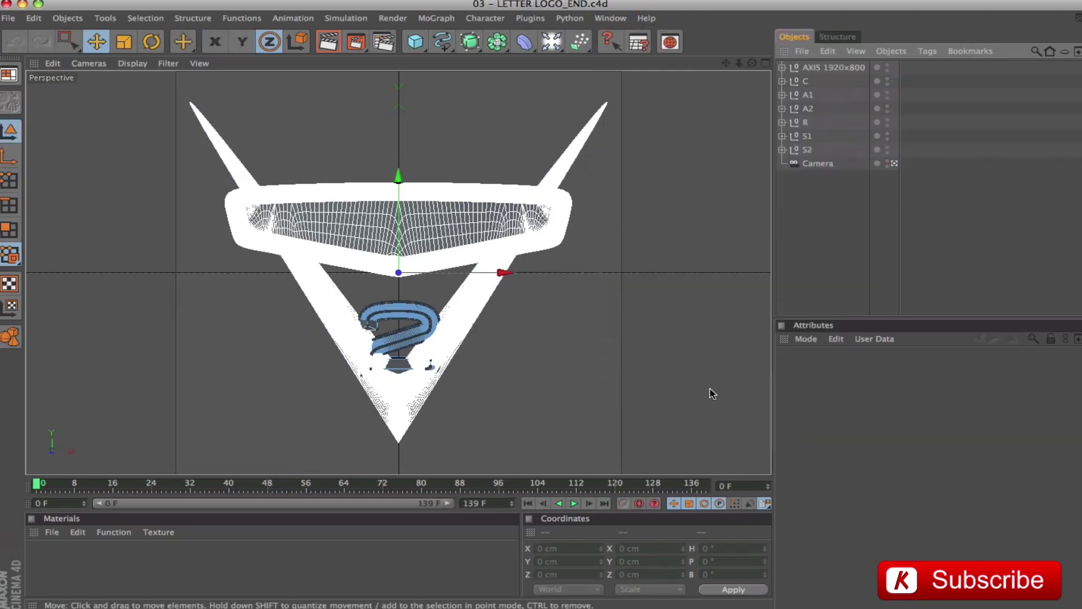
key("super+v")
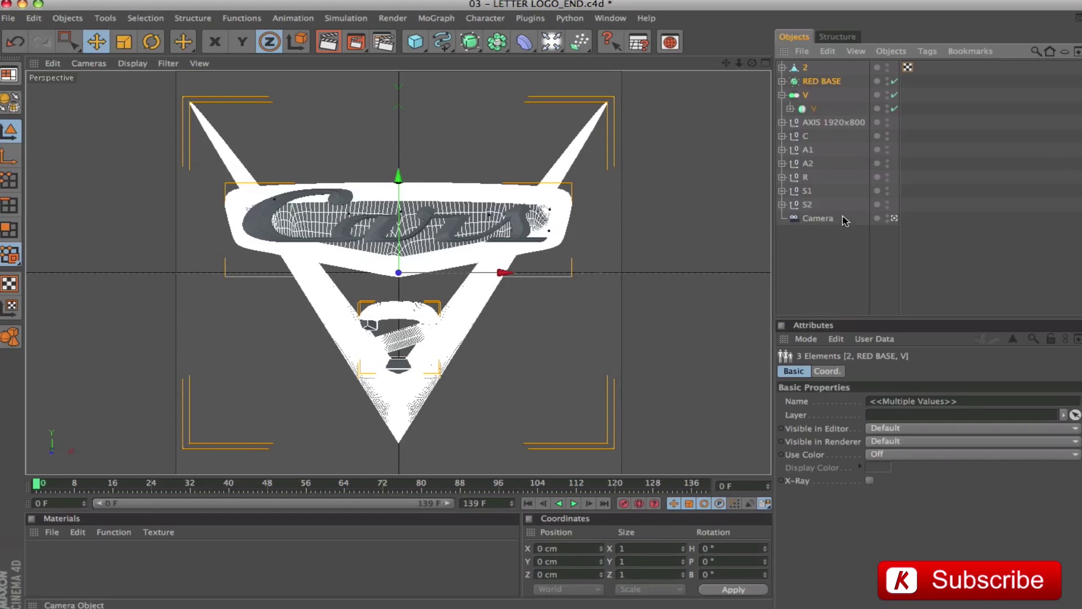
Copy 2, RED BASE, V and the letter groups C, A1, A2, R, S1 and S2, without AXIS 1920x800, into 01 - BORDER EMBLEM_END.c4d
left_click(807, 141, "shift")
left_click(812, 199, "shift")
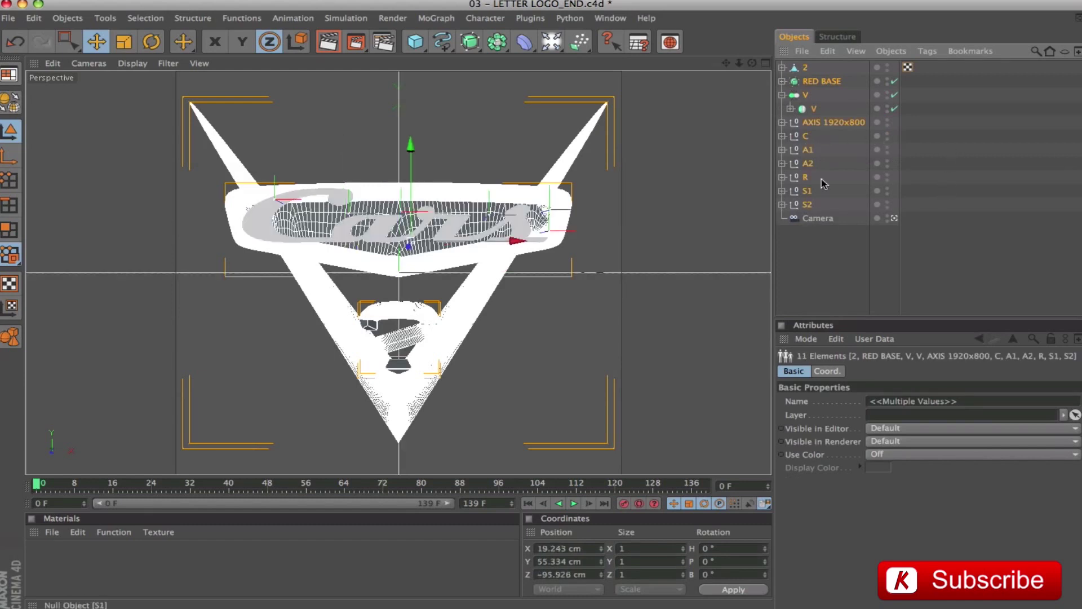
left_click(830, 123, "ctrl")
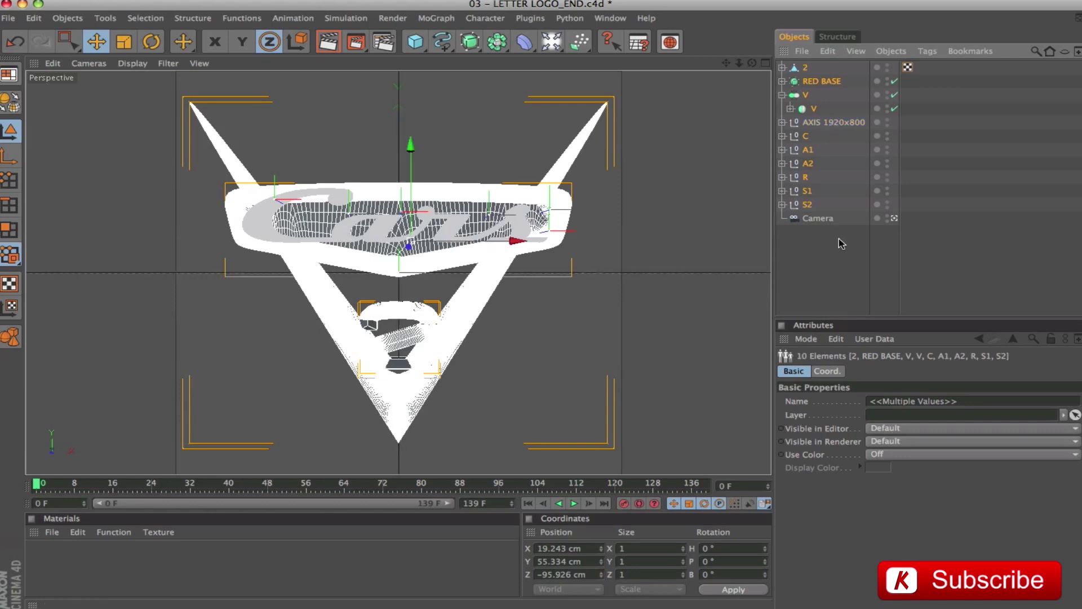
left_click(620, 18)
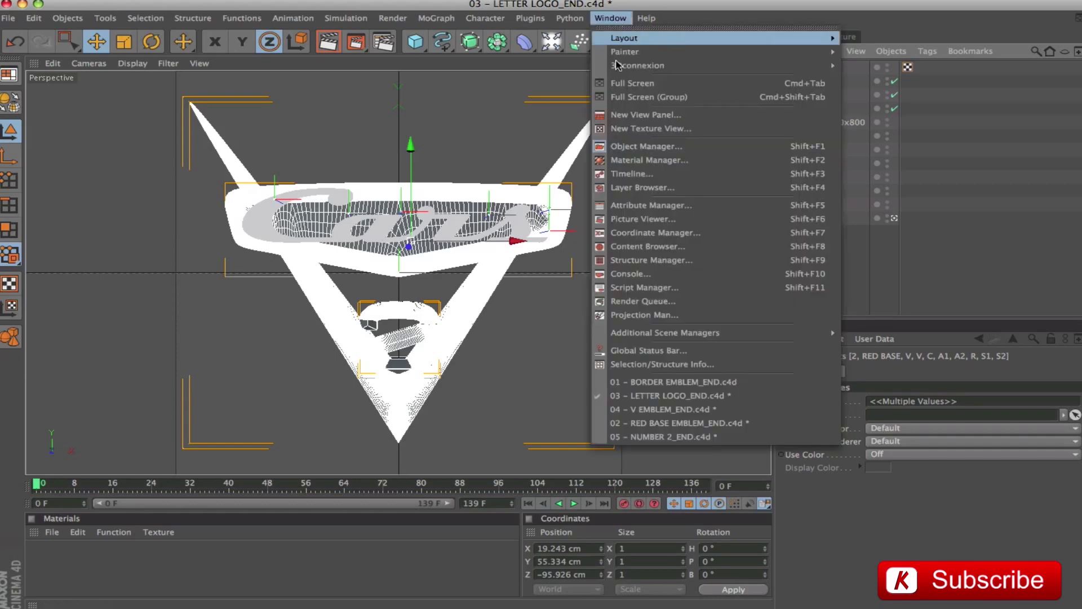
left_click(679, 382)
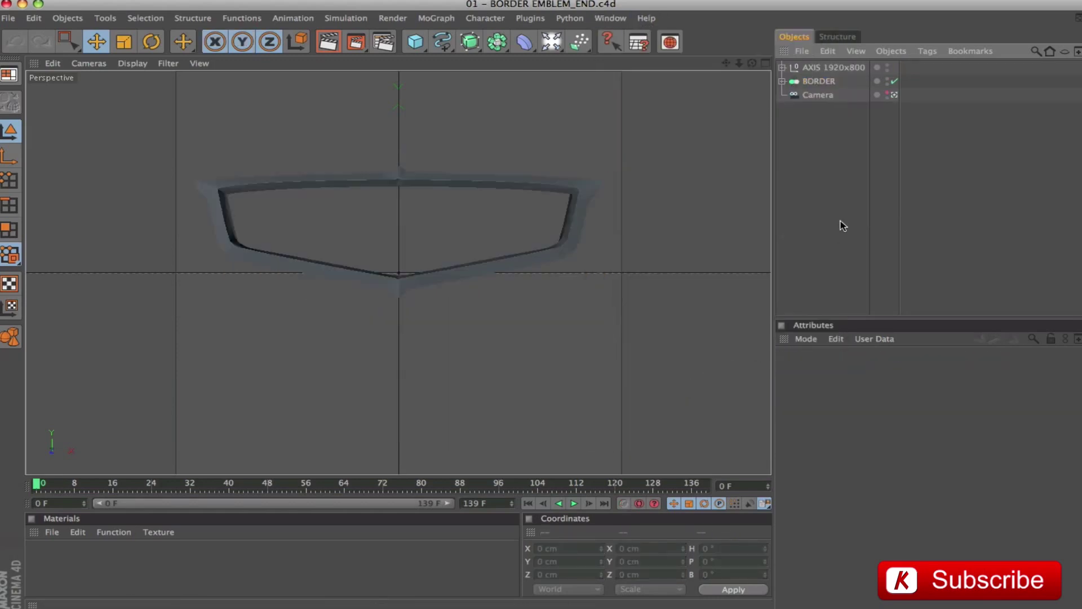
key("super+v")
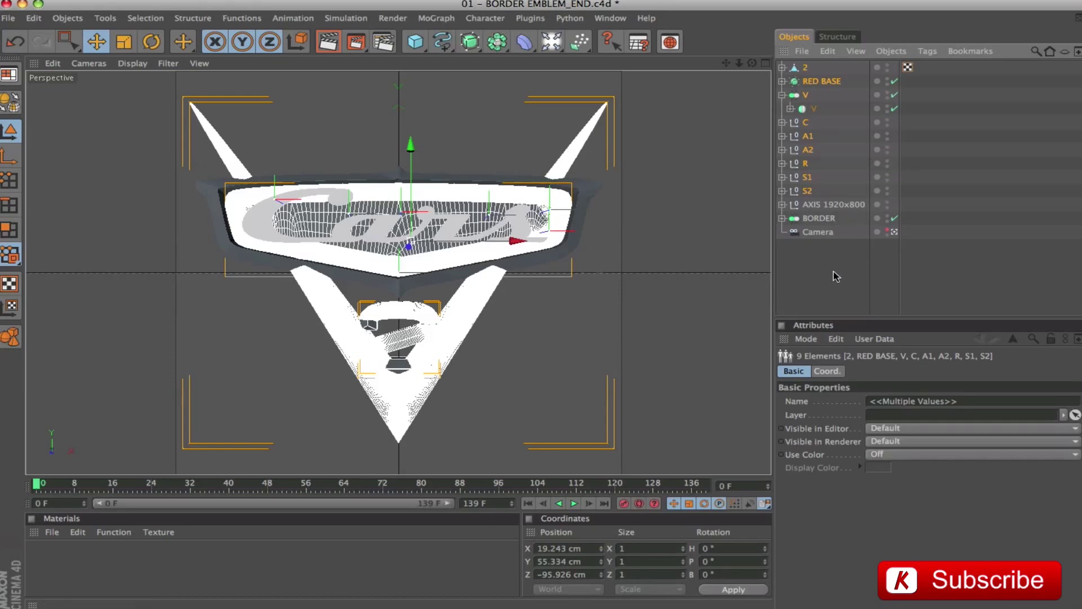
left_click(832, 277)
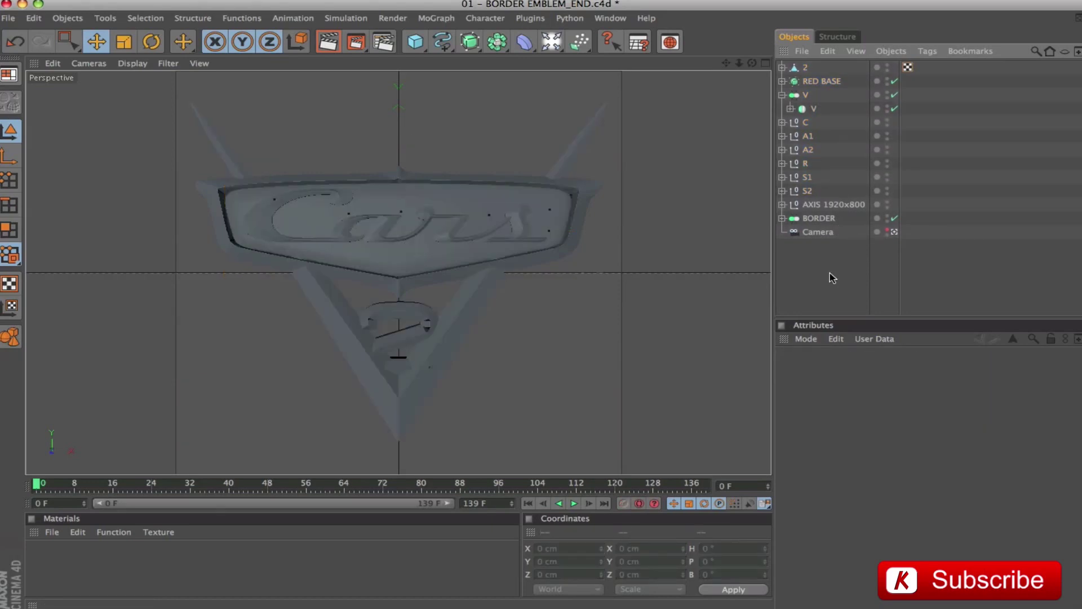
Leave the camera view and save the assembled project under the new name - CARS2_LOGO_END.c4d in the CARS2 FILES folder
key("z")
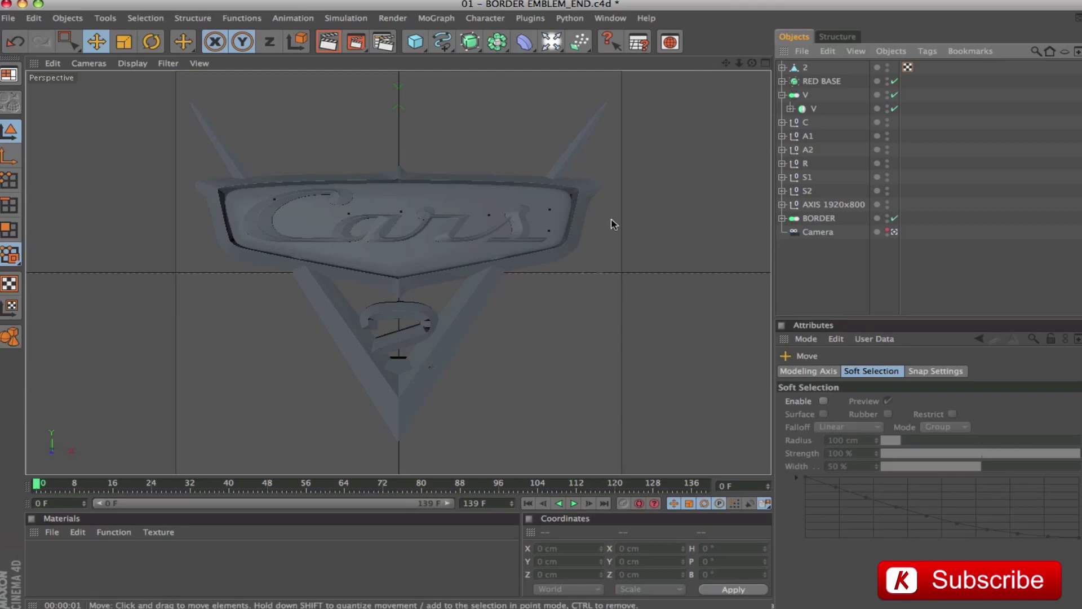
left_click(894, 232)
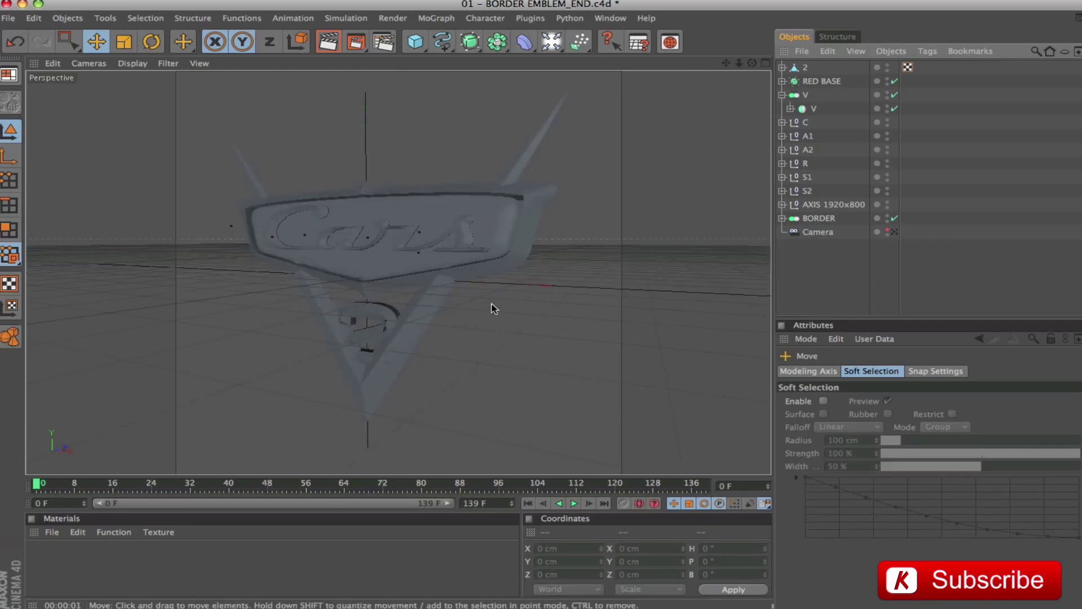
key("super+shift+s")
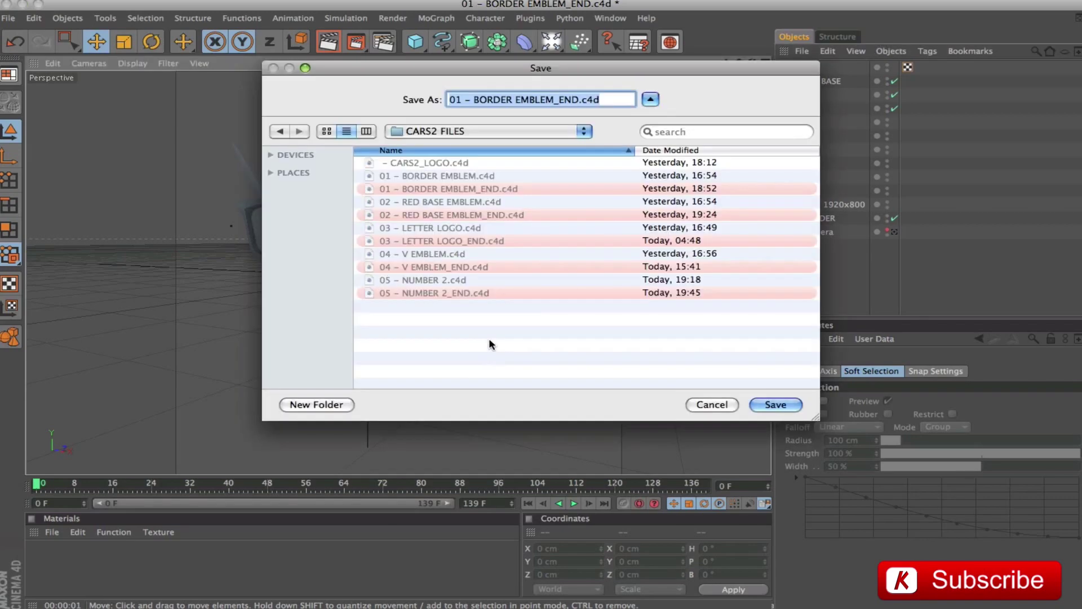
left_click(406, 163)
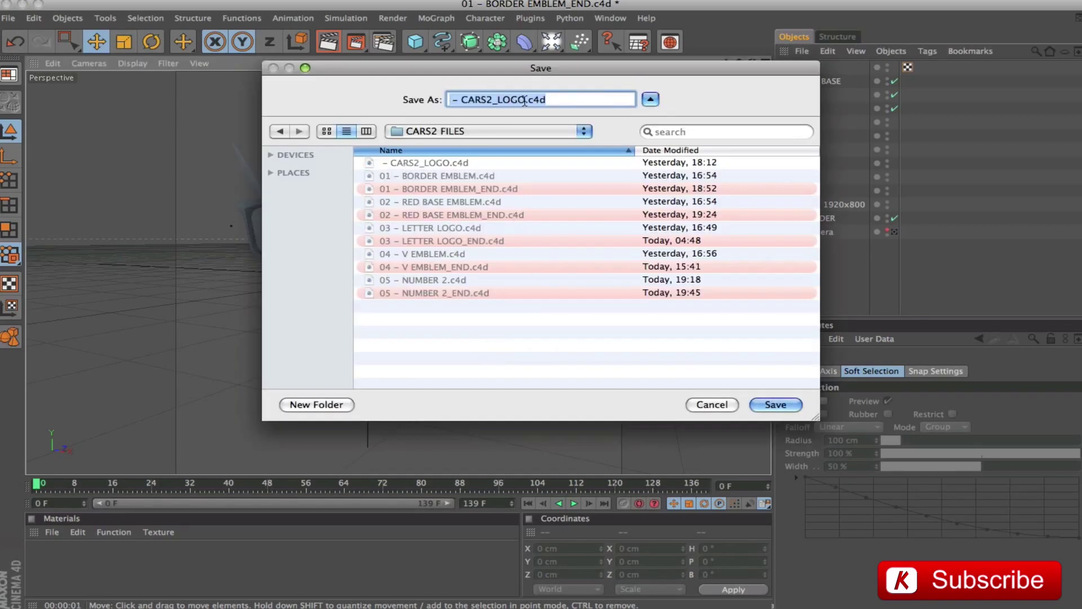
type("_END")
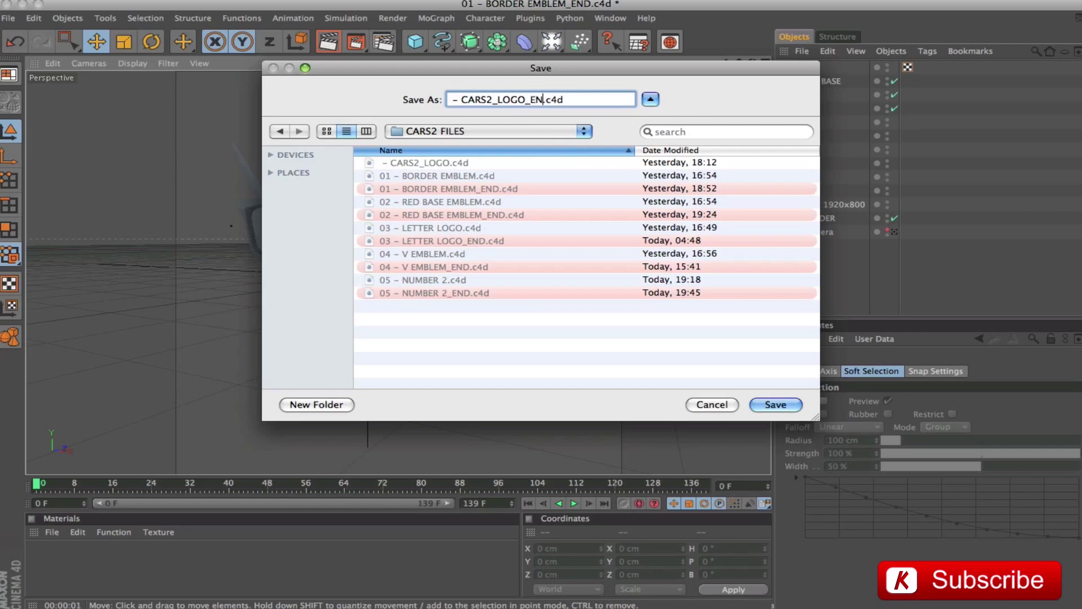
key("Return")
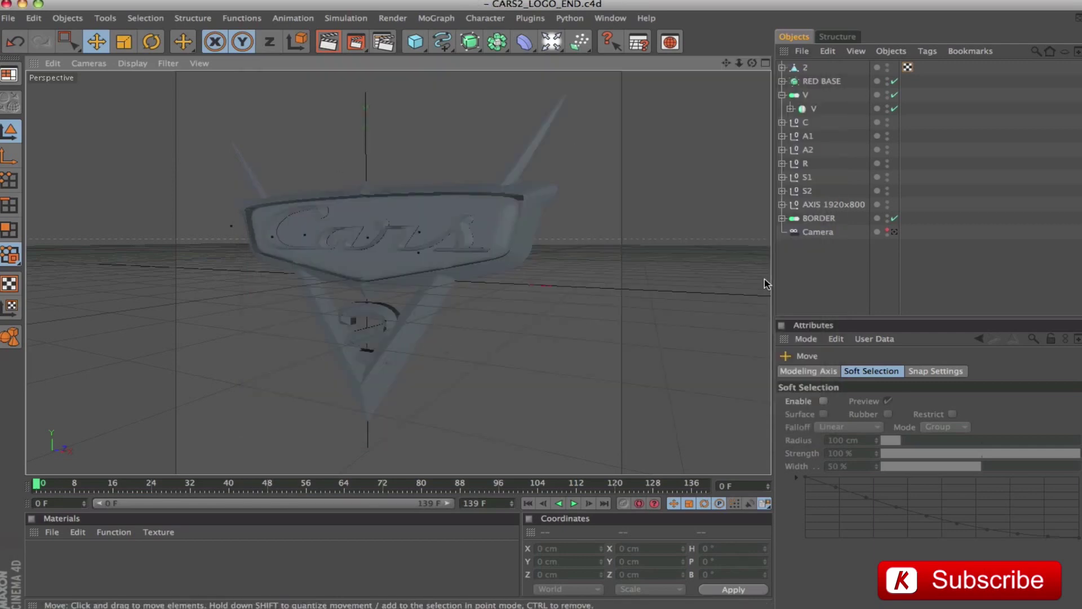
Set the Z position of the object 2 to -33 cm
left_click(805, 67)
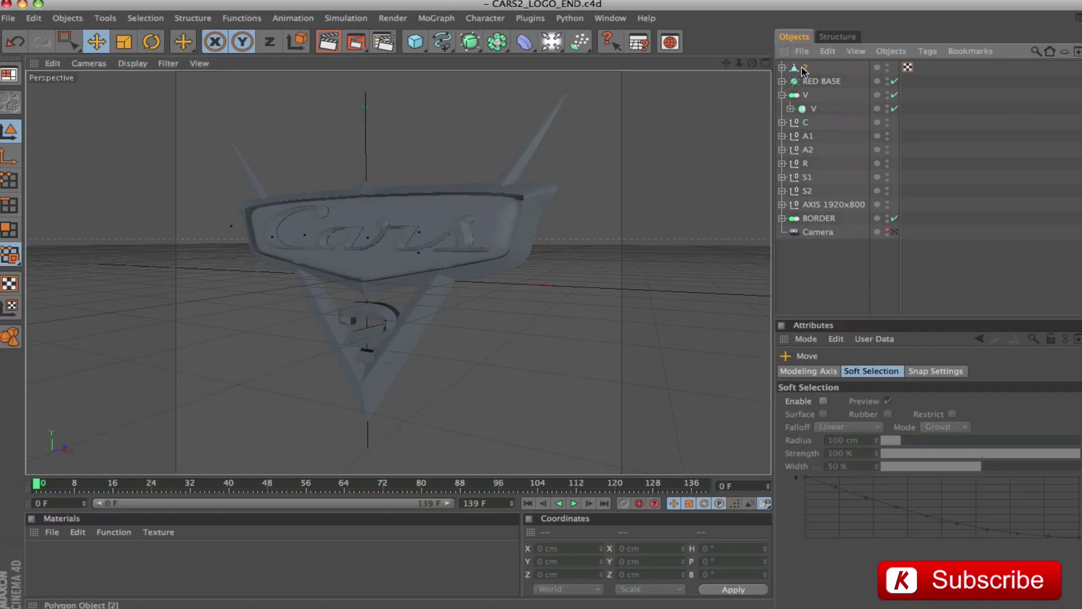
left_click_drag(473, 338, 338, 296, "alt")
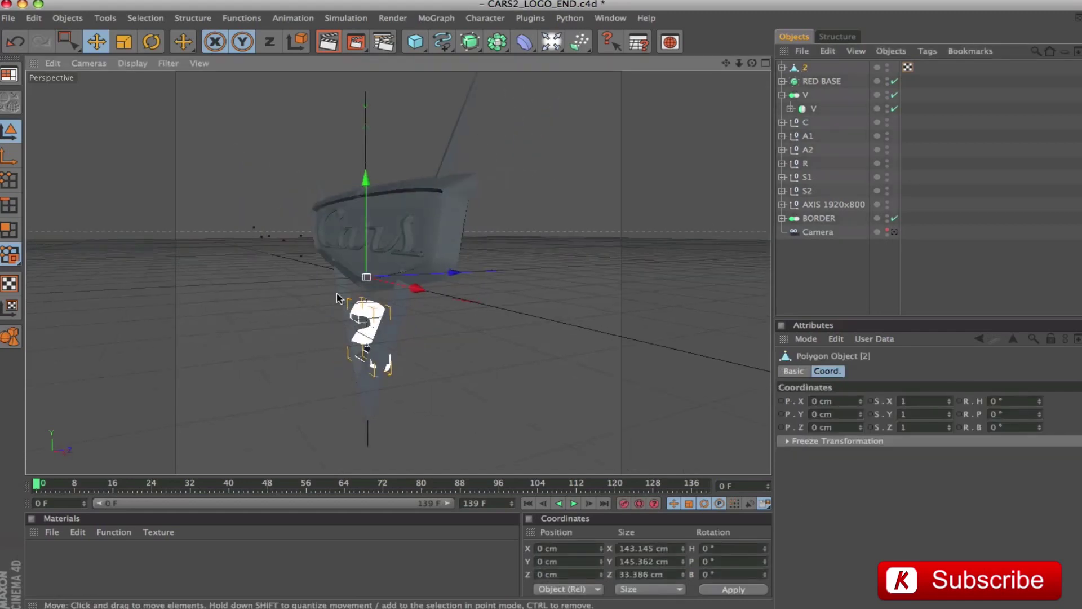
left_click(851, 426)
type("-33")
key("Return")
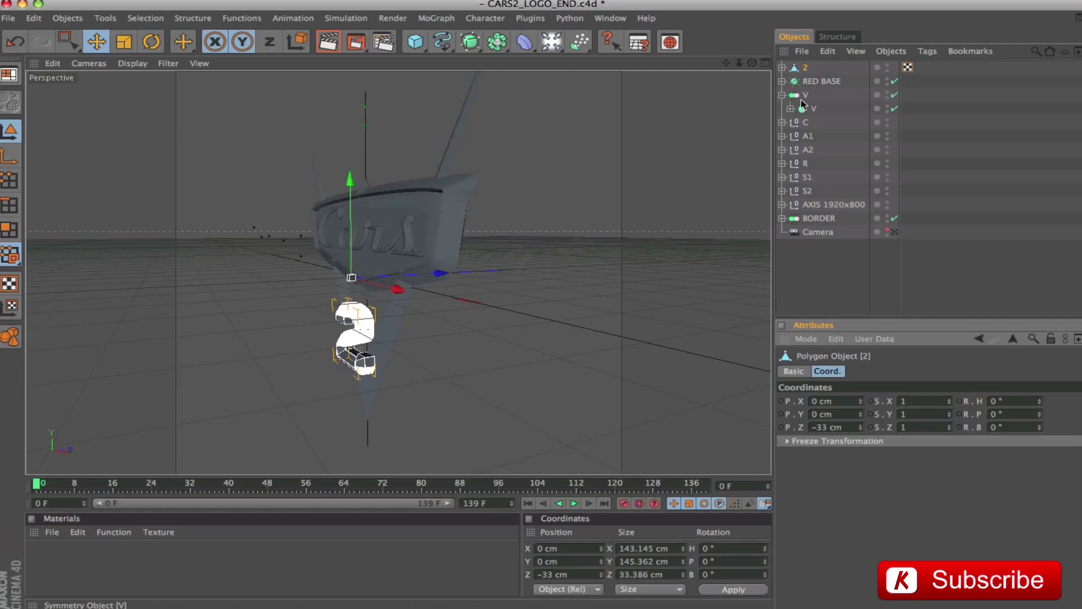
Collapse the V hierarchy and move RED BASE below V in the object list, directly above C
left_click(782, 95)
left_click(811, 82)
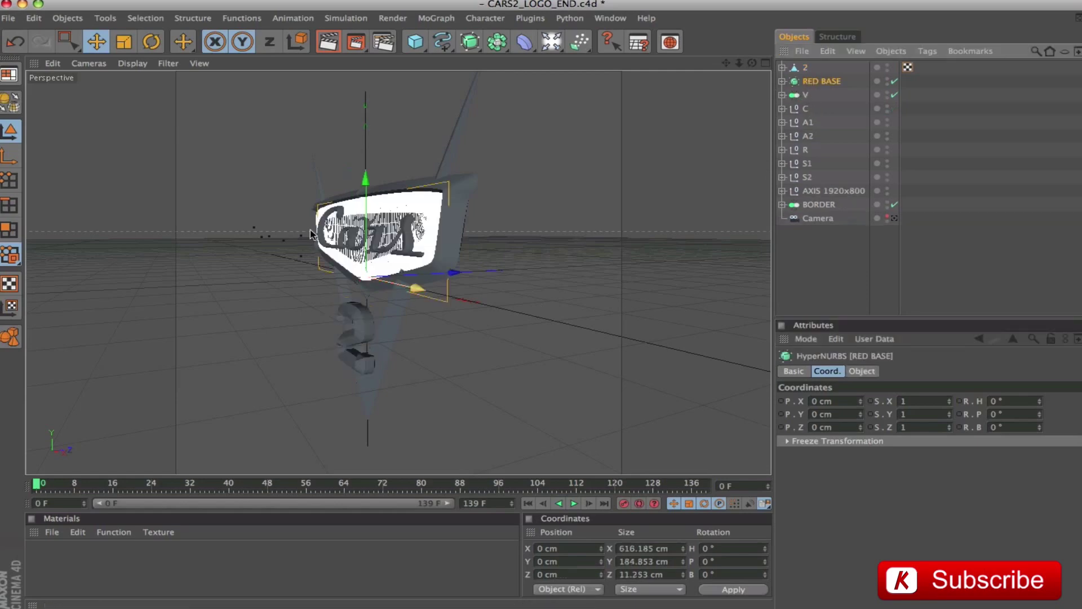
left_click_drag(824, 84, 808, 104)
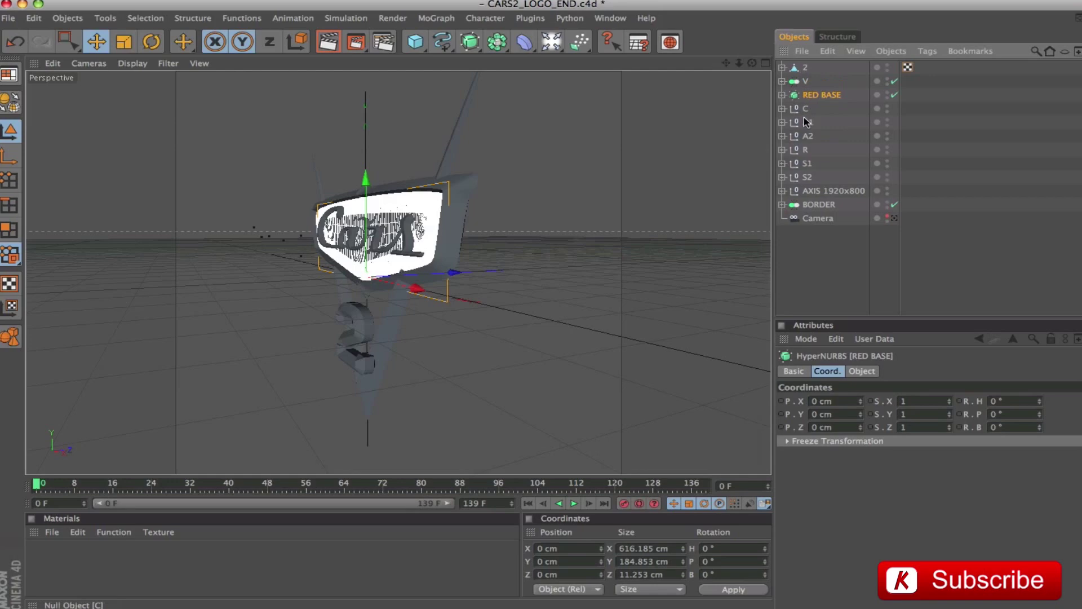
Group RED BASE with the letters C, A1, A2, R, S1 and S2, and name the group LOGO+RED BASE
left_click(808, 178, "shift")
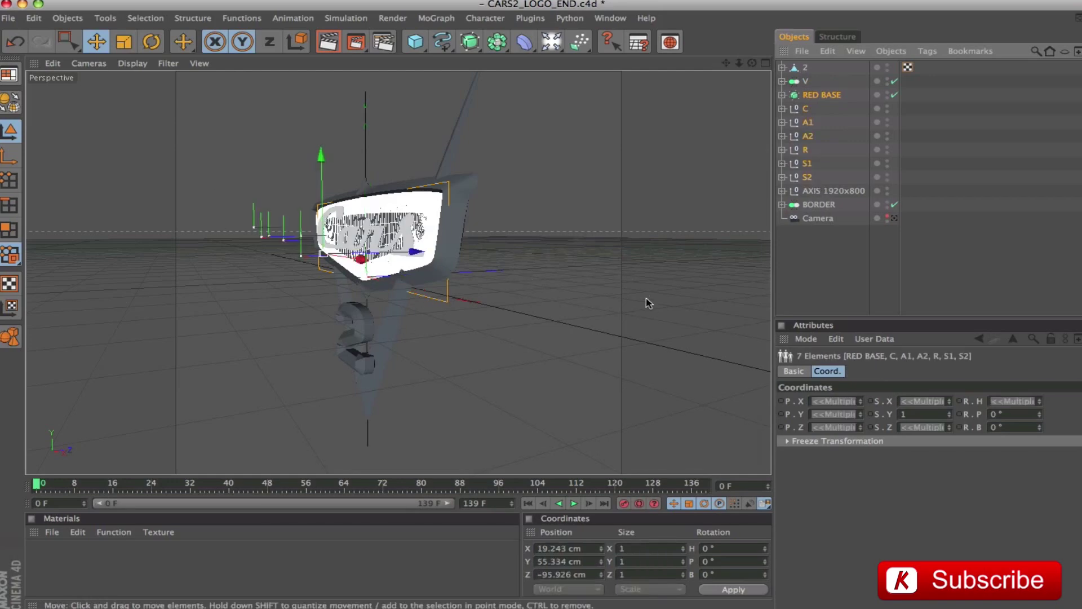
key("alt+g")
double_click(812, 94)
type("L")
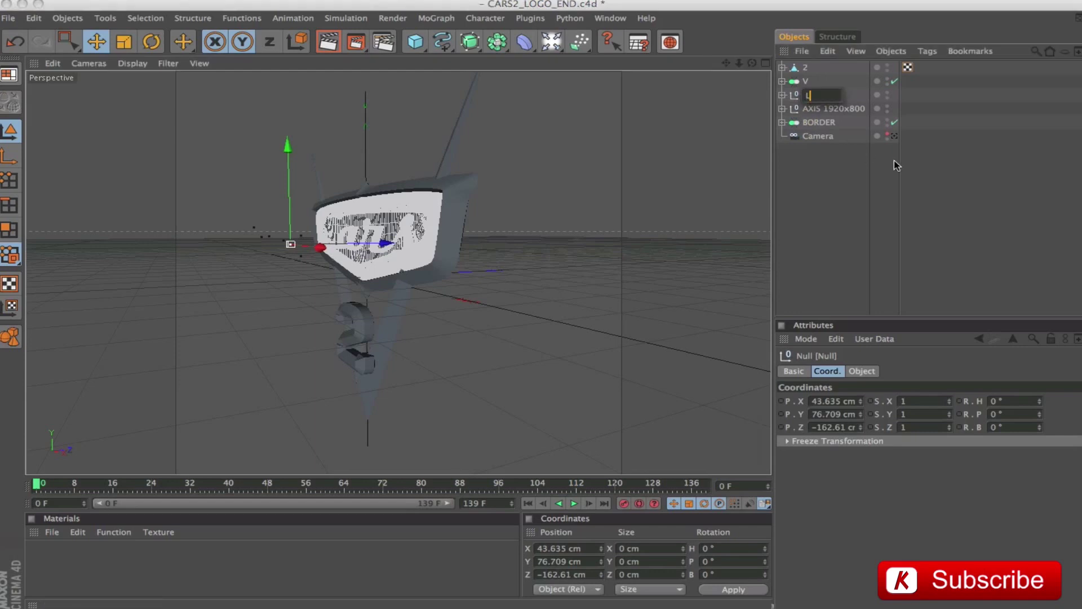
type("OGO+RED BASE")
key("Return")
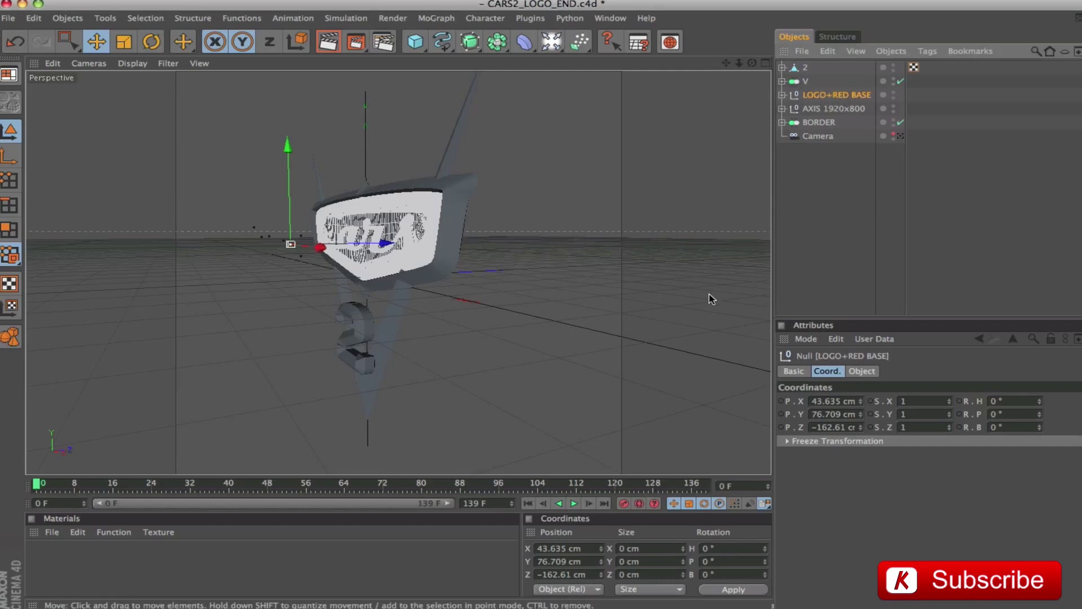
Set the Z position of the LOGO+RED BASE group to -175 cm
left_click_drag(827, 429, 922, 425)
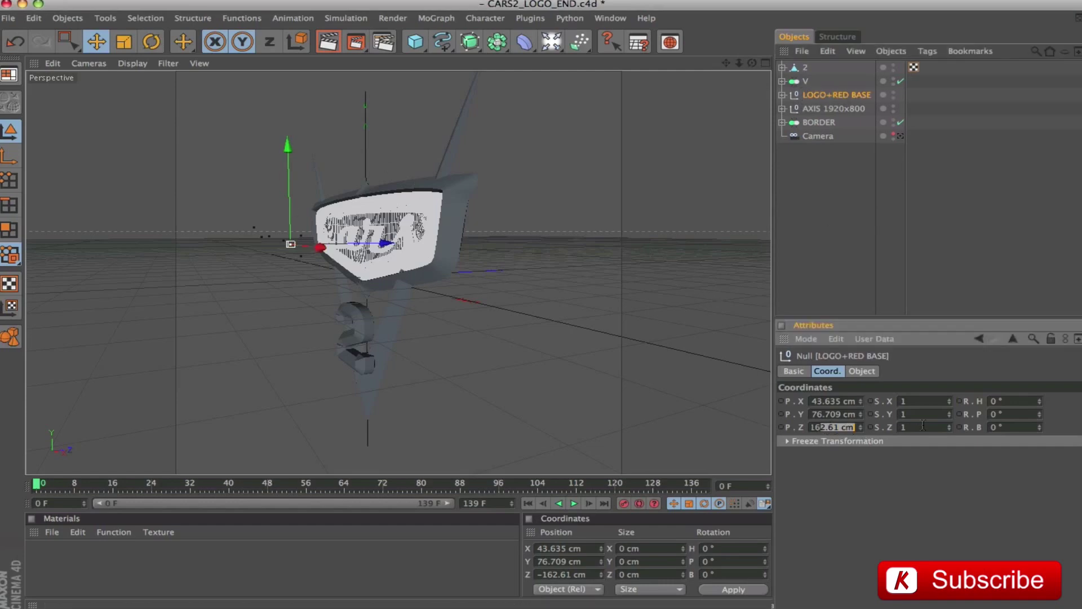
key("BackSpace")
key("Return")
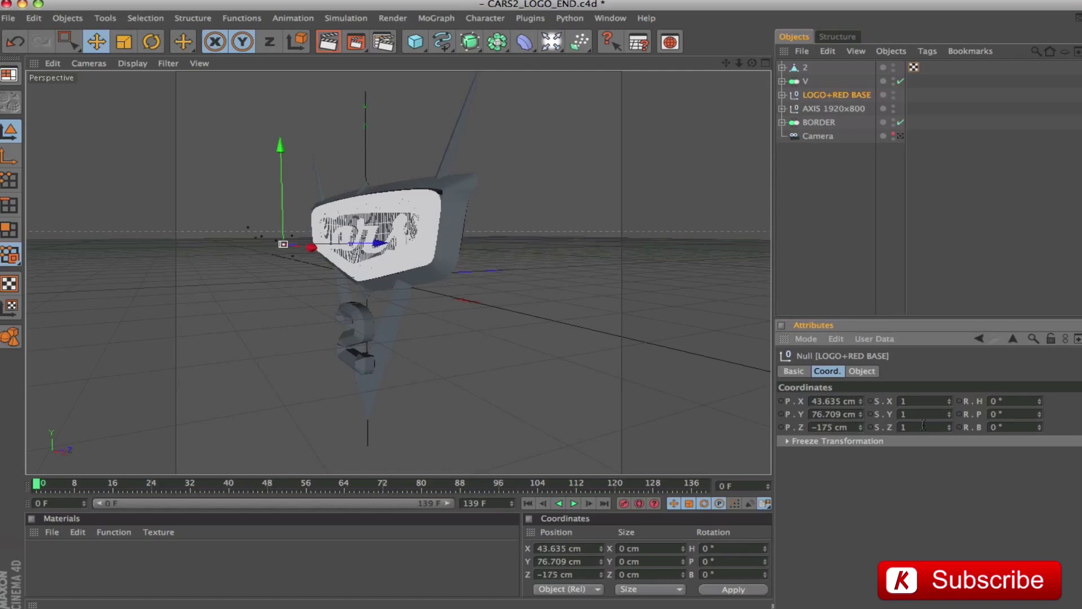
Deselect everything and render the assembled logo in the viewport through the scene camera
left_click(611, 274)
left_click_drag(479, 192, 409, 362, "alt")
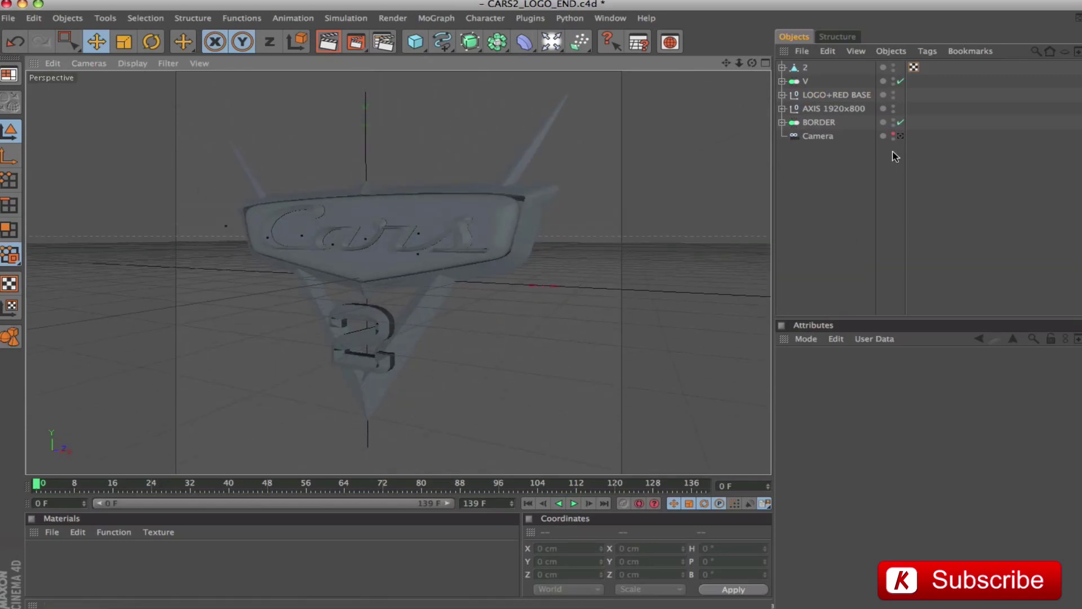
left_click(900, 136)
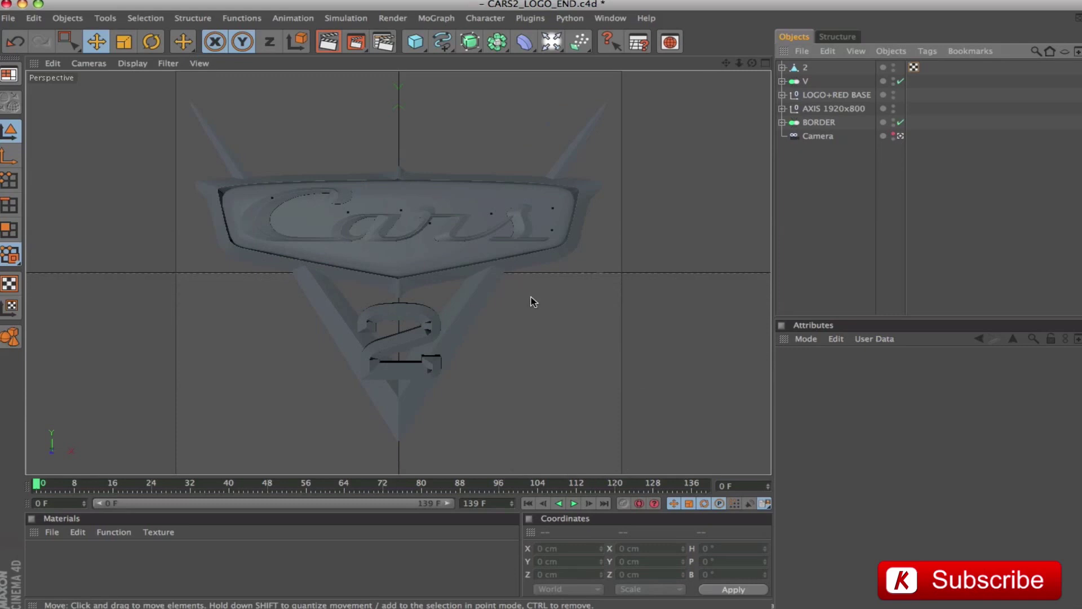
key("ctrl+r")
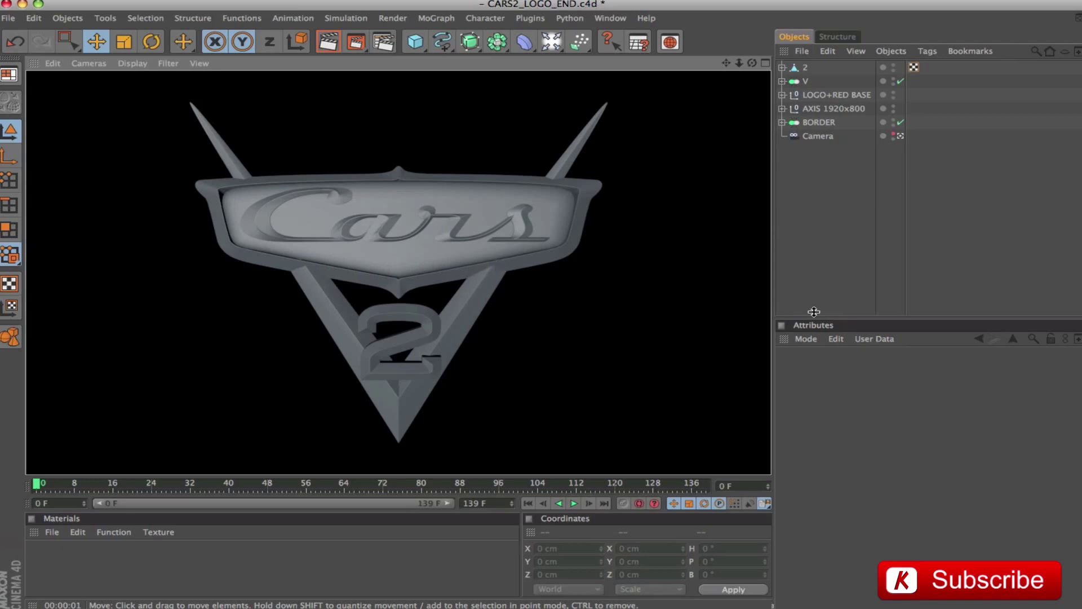
Set the Z position of the lowest point of the V_INSIDE spline to -23 cm, and return to model mode with V collapsed
left_click(804, 82)
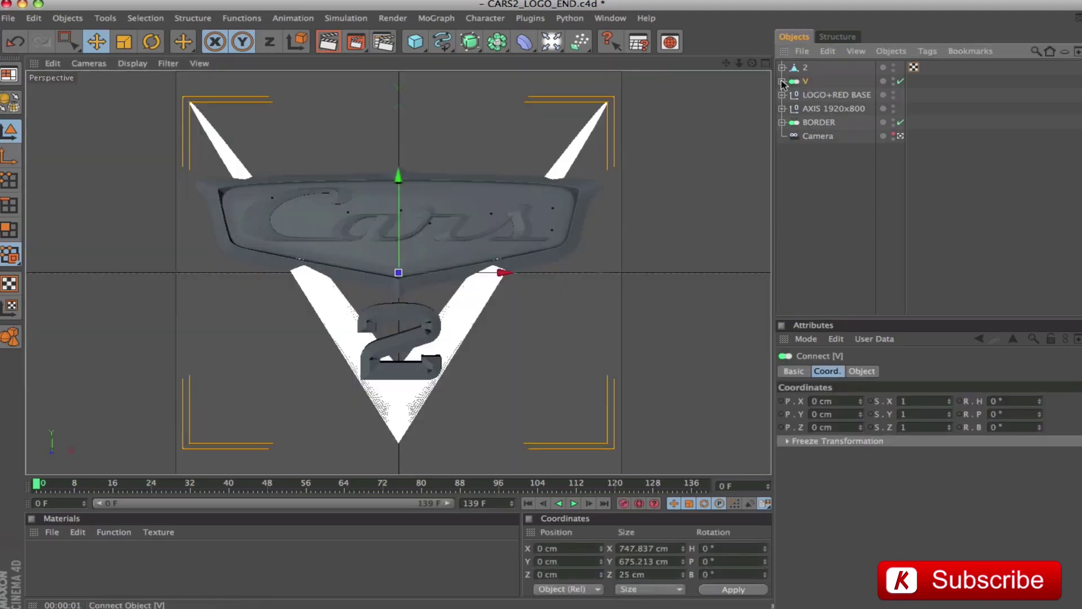
left_click(783, 81)
left_click(805, 96)
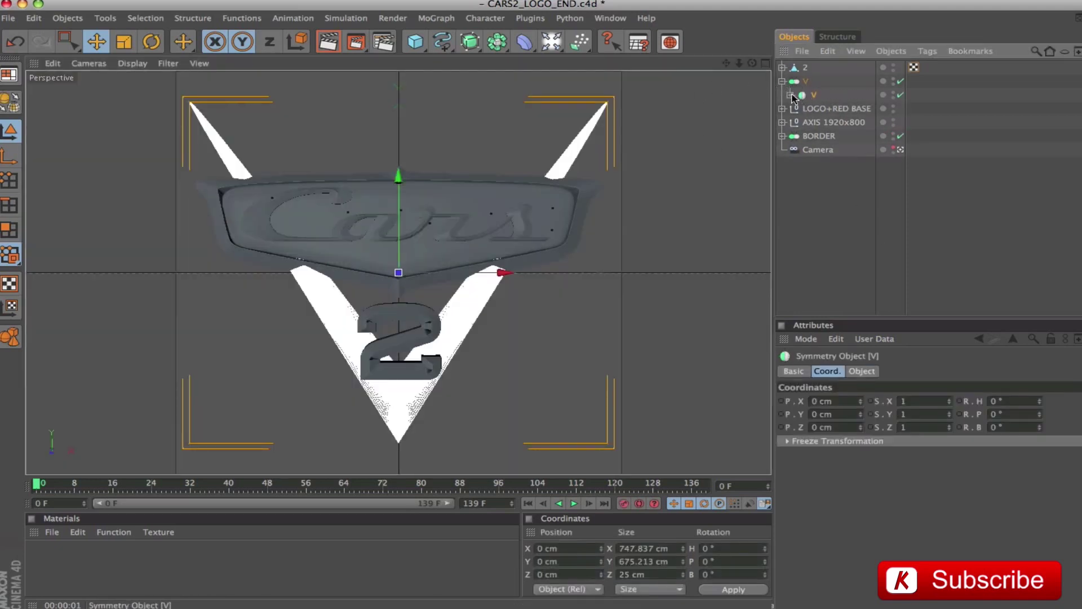
left_click(790, 95)
left_click(854, 150)
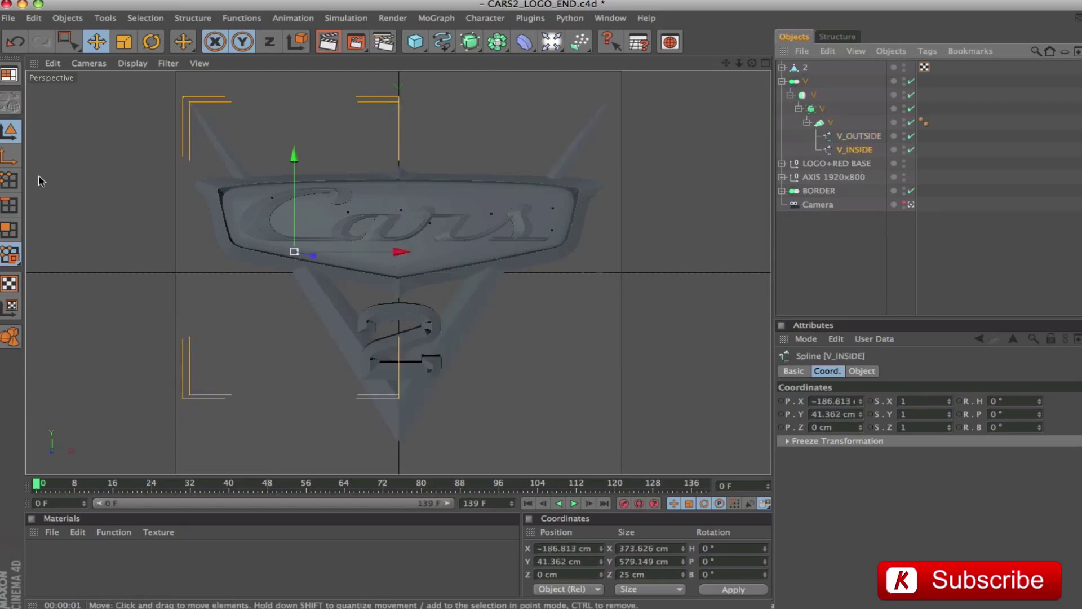
left_click(10, 179)
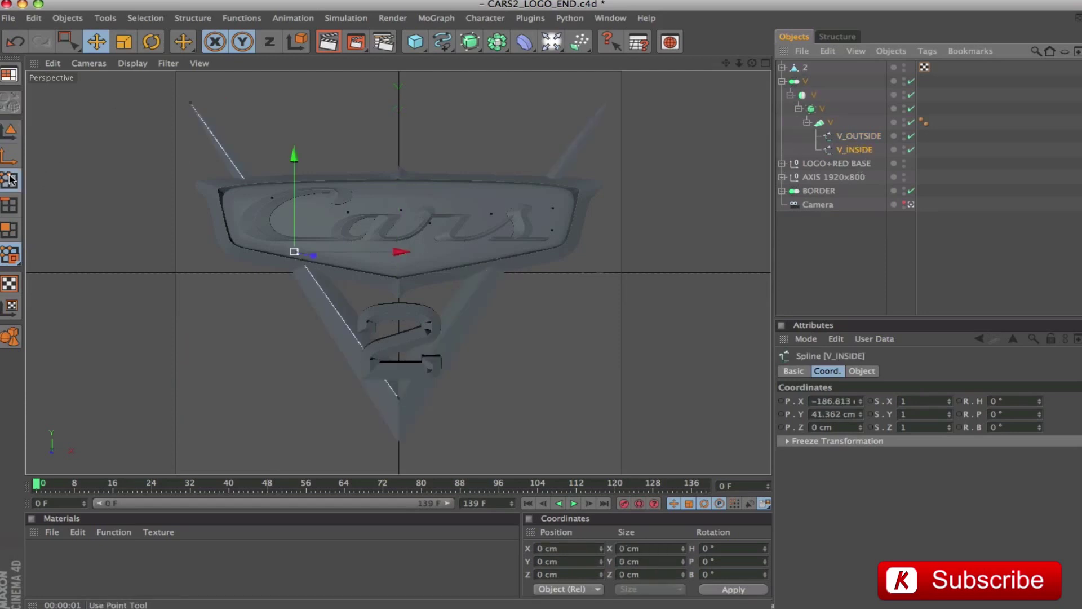
left_click(72, 42)
left_click_drag(446, 383, 389, 426)
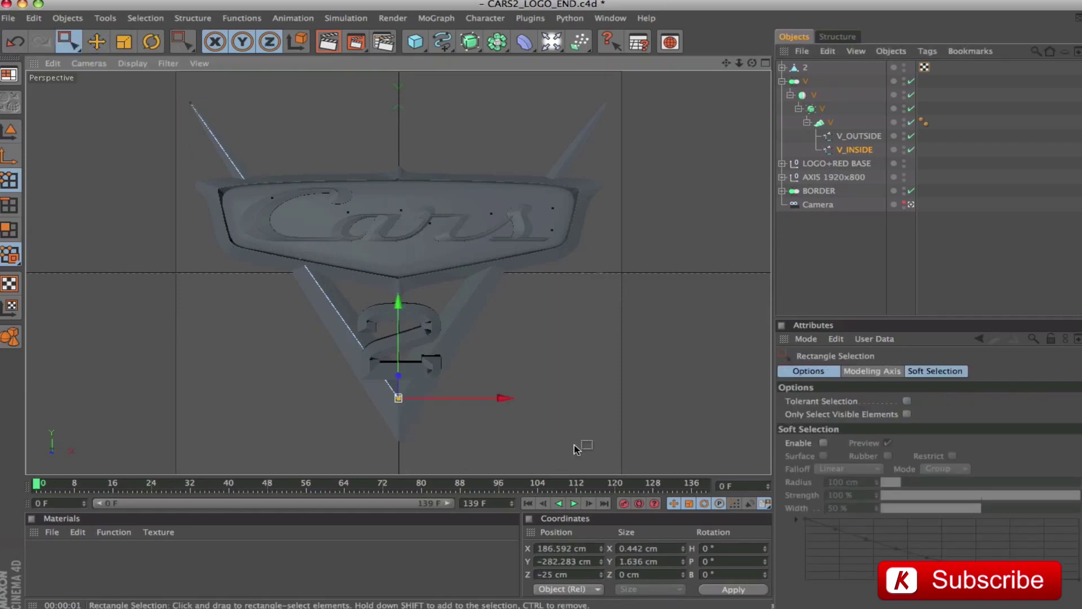
left_click(548, 574)
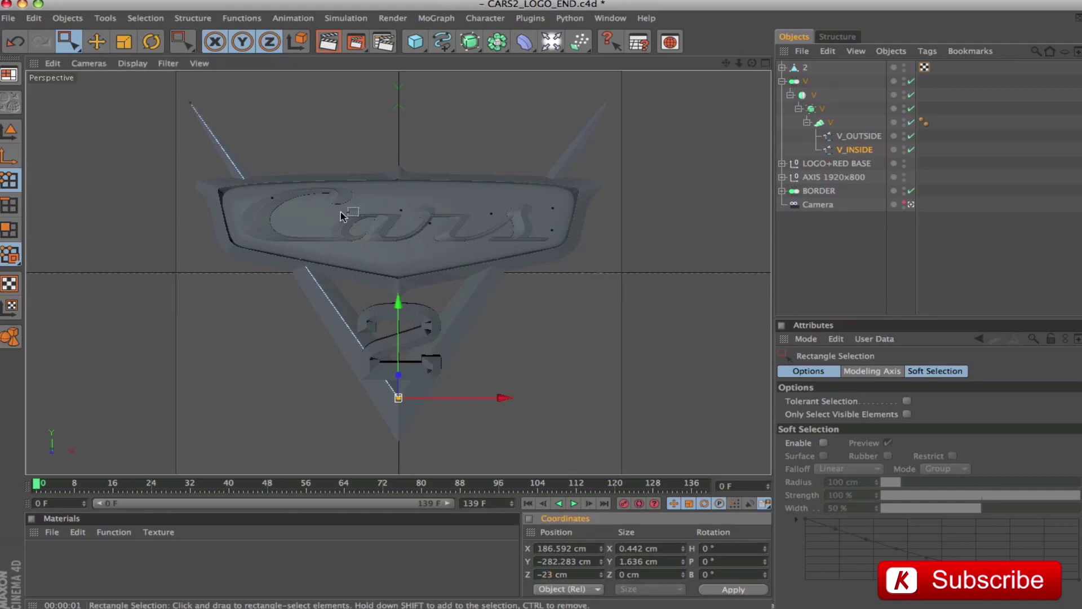
left_click(9, 130)
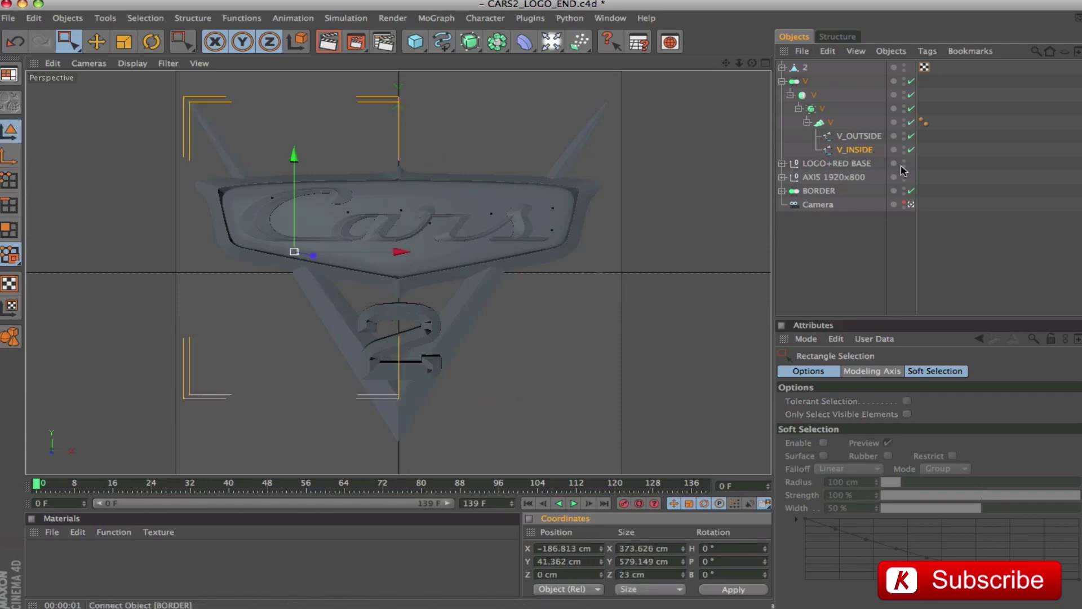
left_click(781, 81)
Render the logo through the scene camera and again from a low angle outside the camera to check the alignment
left_click(797, 180)
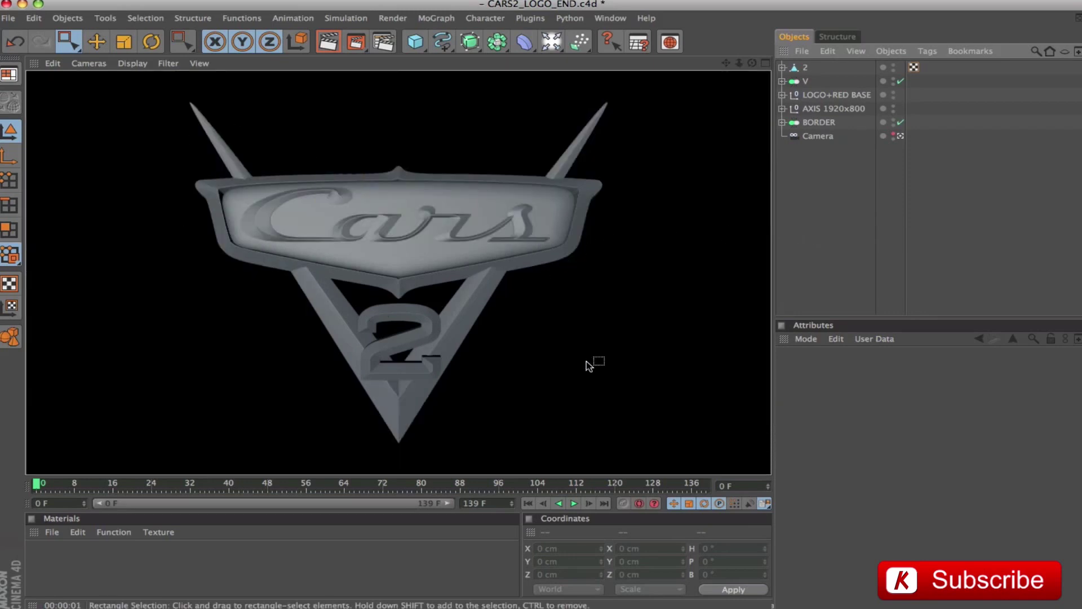
left_click(604, 359)
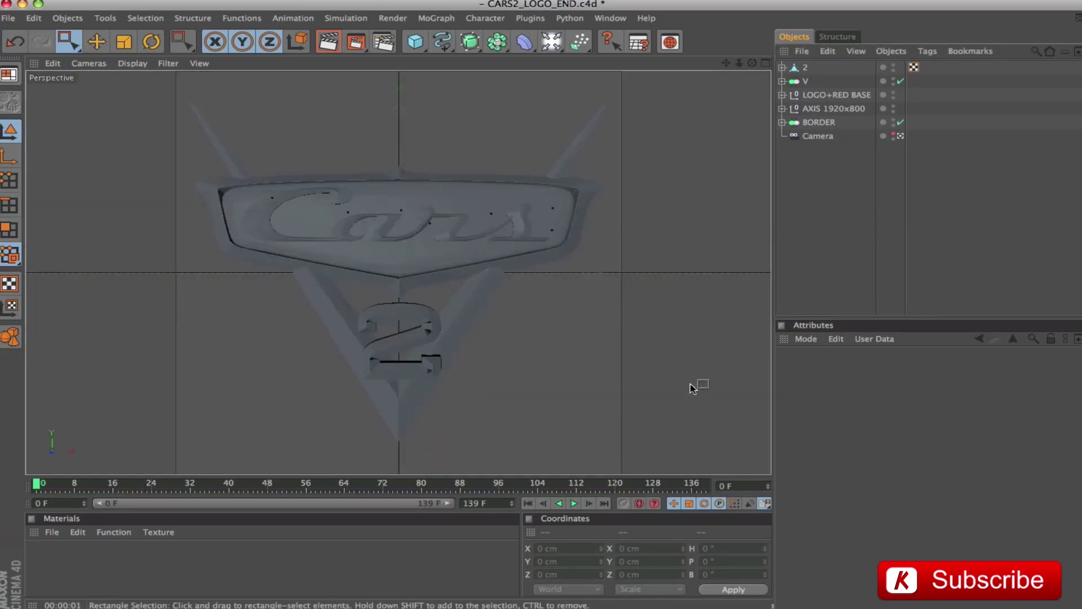
left_click(900, 136)
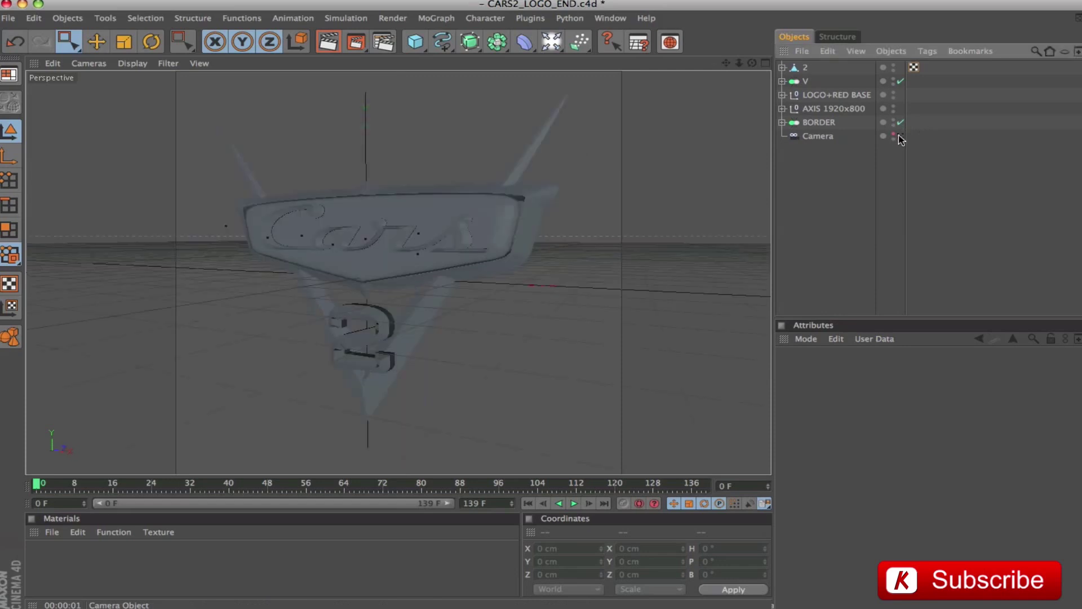
left_click_drag(525, 295, 501, 324, "alt")
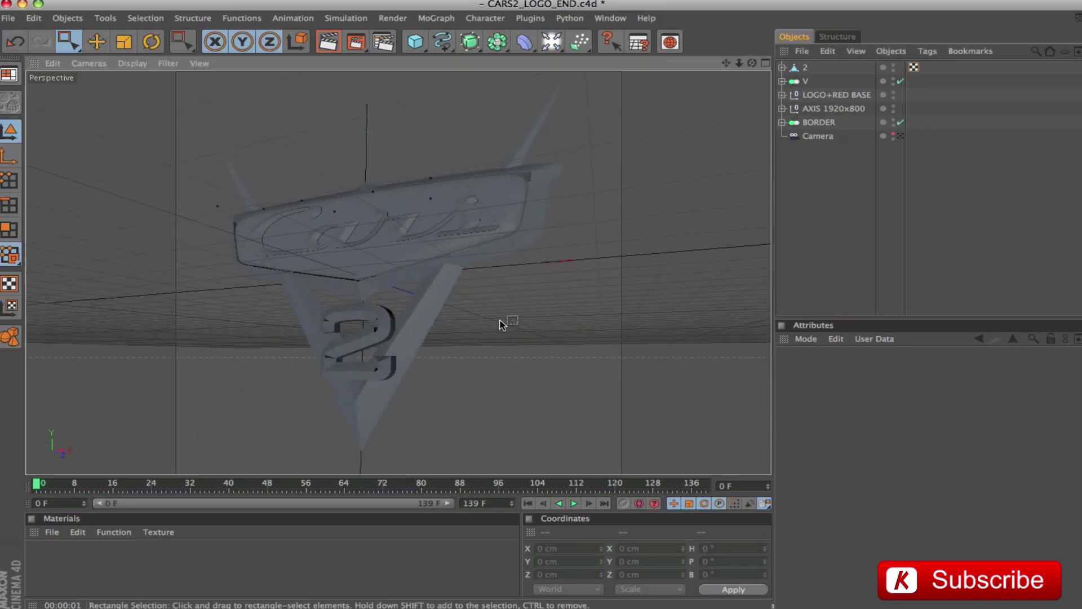
key("ctrl+r")
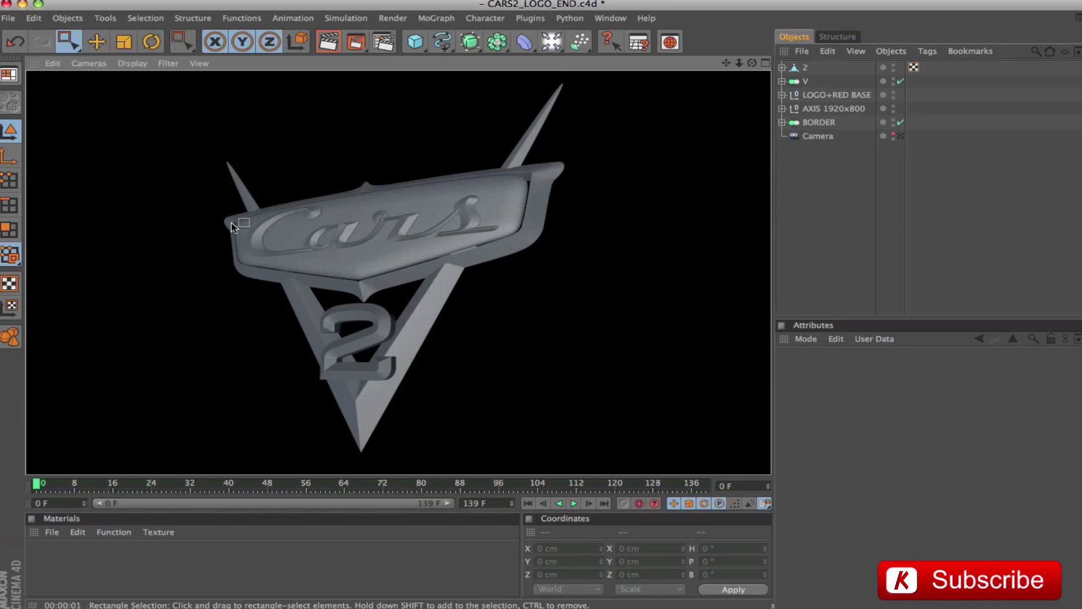
left_click_drag(559, 263, 608, 287, "alt")
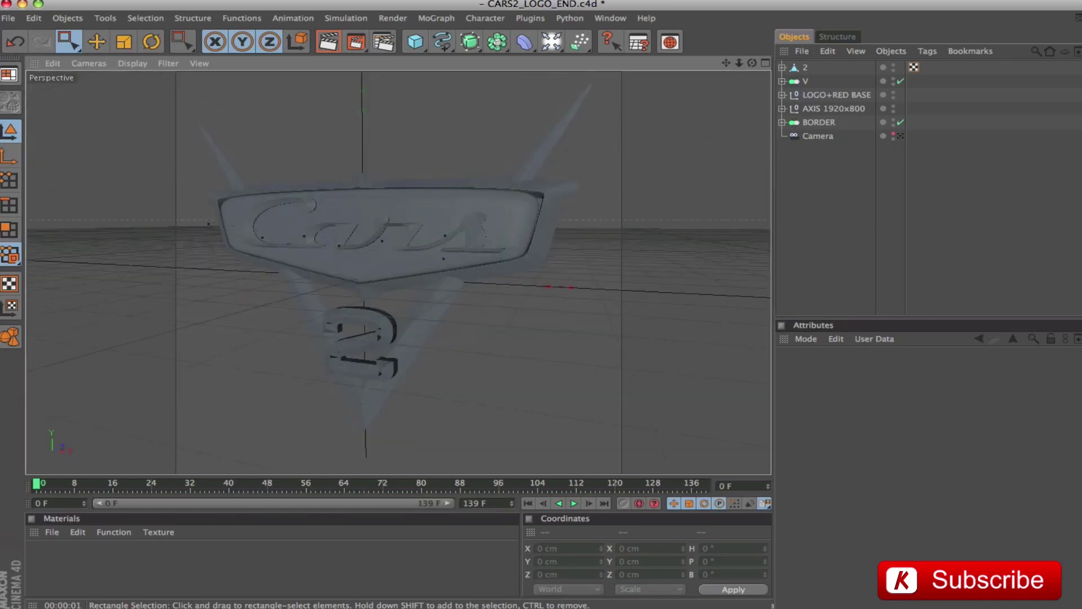
Move the RED BASE HyperNURBS out of the LOGO+RED BASE group to the top level and hide all other objects
left_click(900, 135)
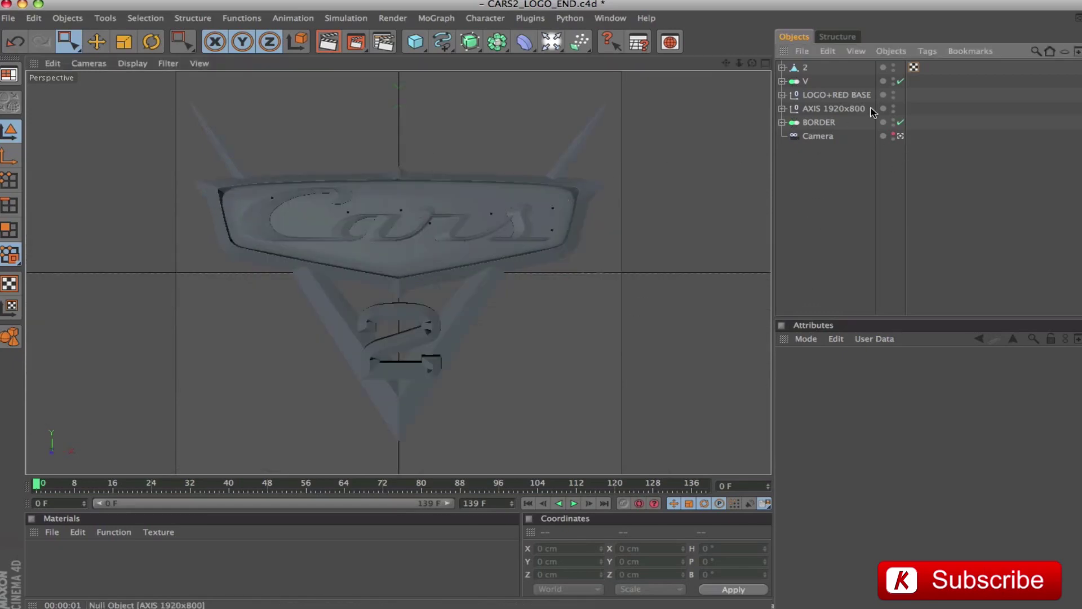
left_click(781, 95)
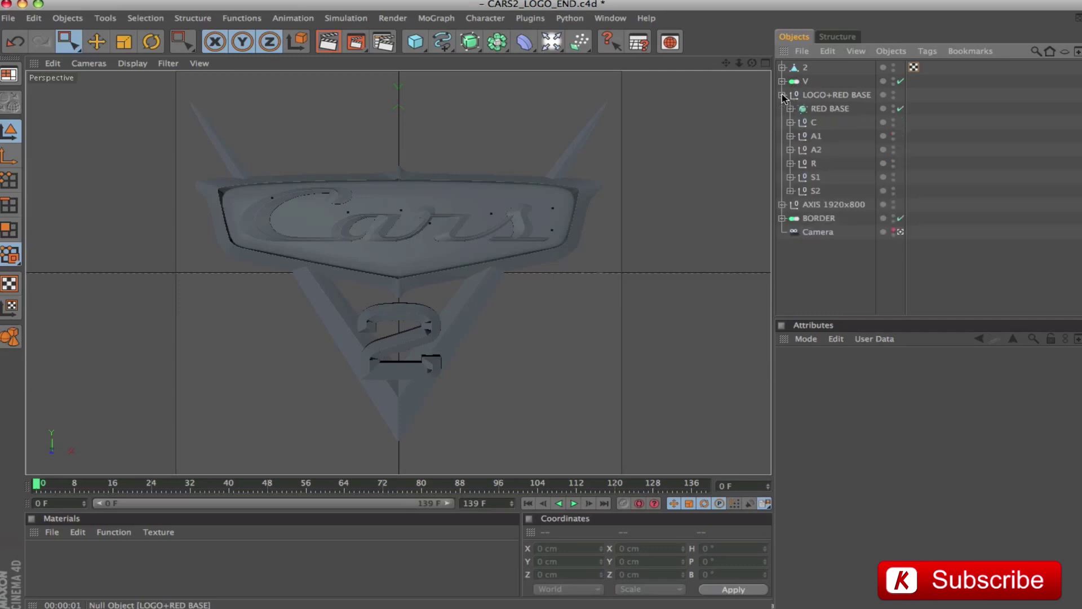
left_click(826, 109)
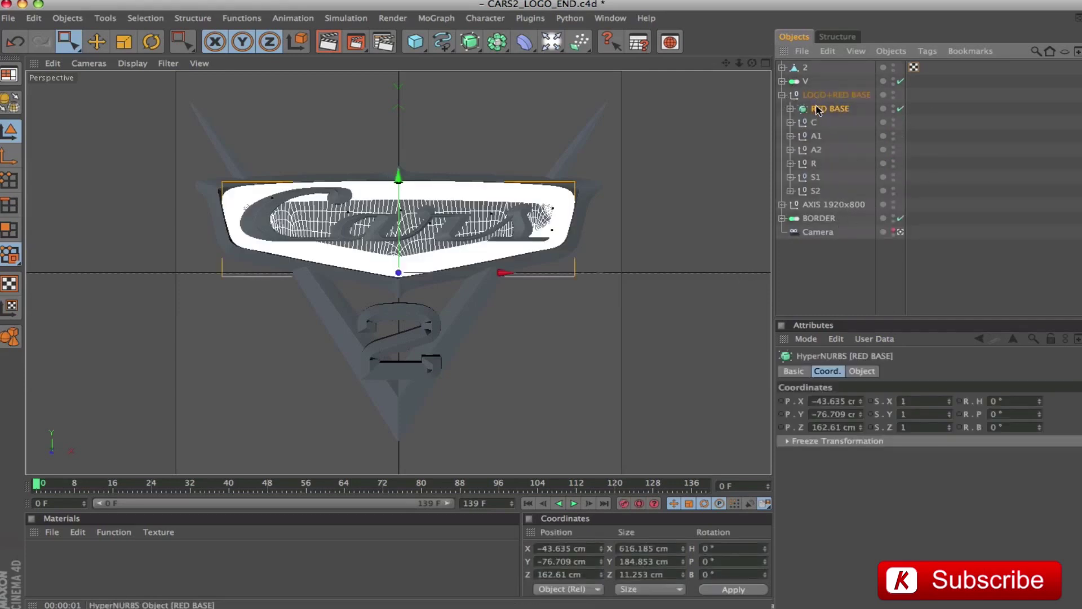
left_click_drag(811, 66, 810, 68)
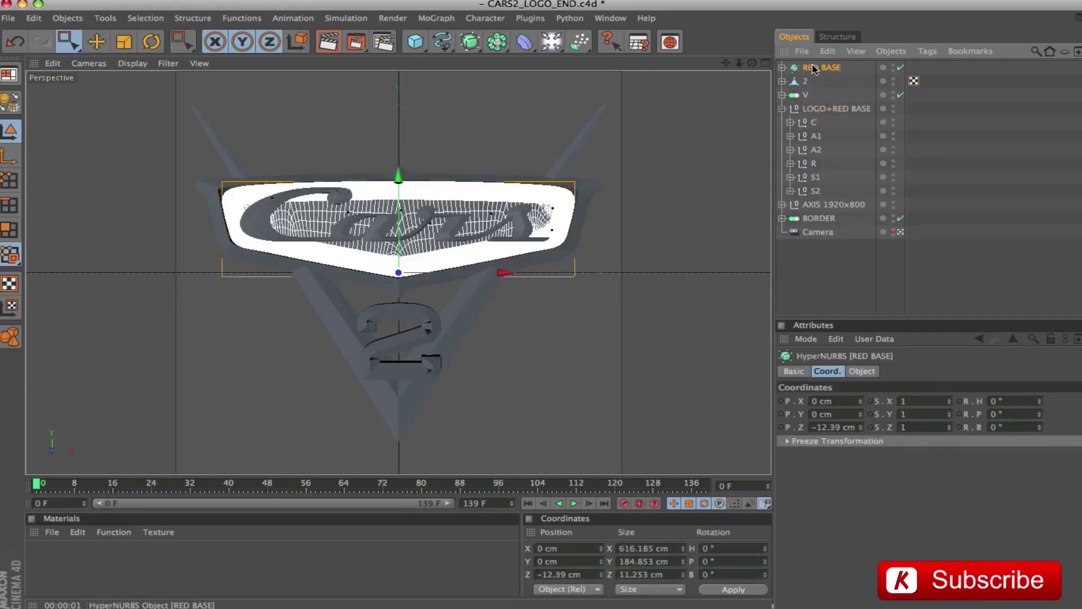
left_click(782, 108)
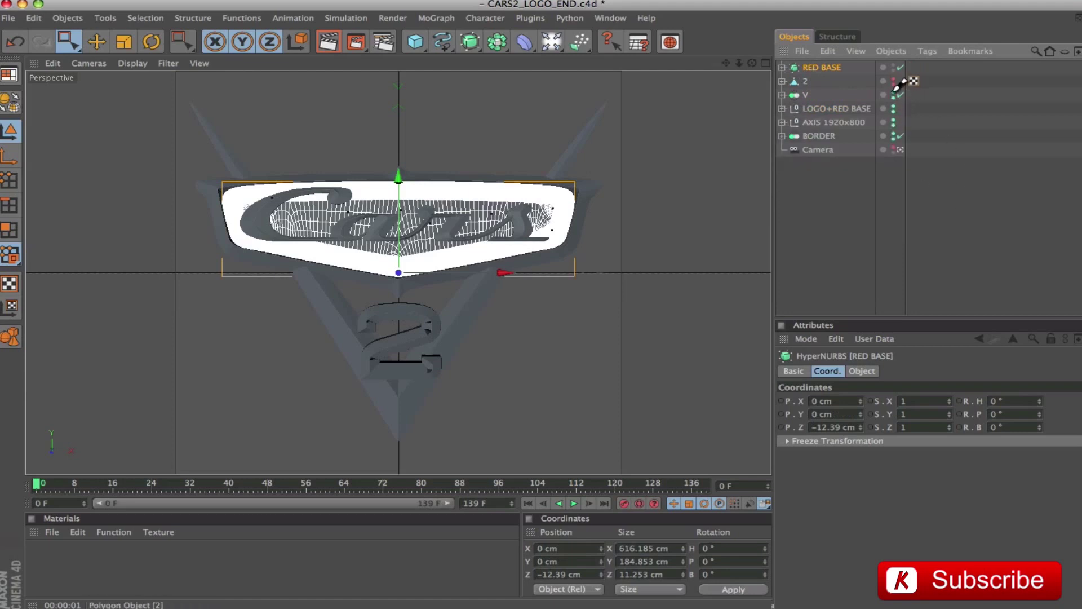
left_click_drag(894, 141, 893, 149, "alt")
Disable the RED BASE Extrude NURBS and open its RED BASE SPLINE for point editing
key("9")
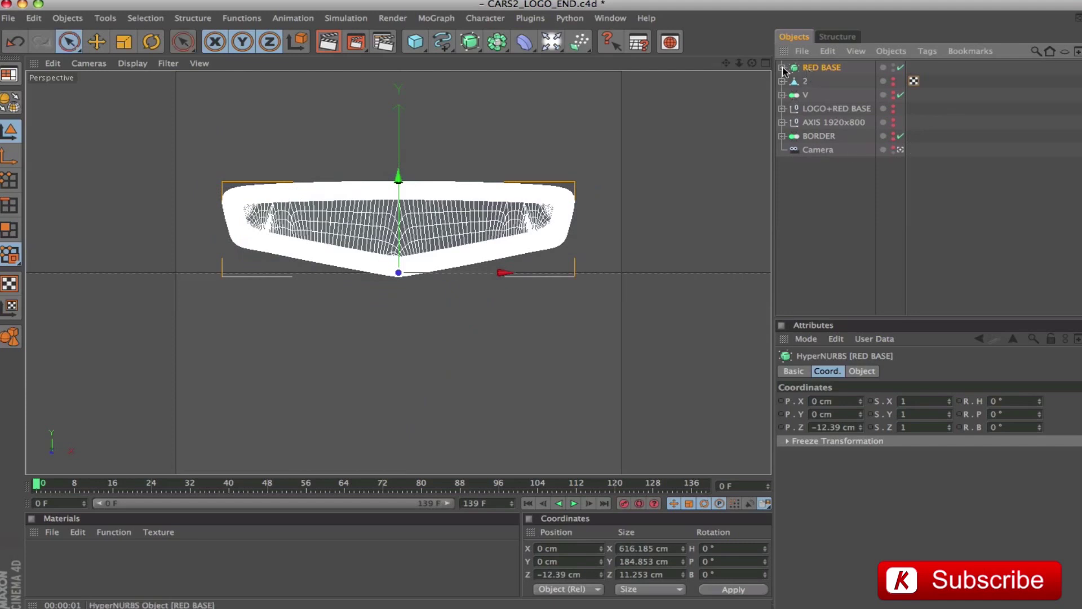
left_click(781, 68)
left_click(809, 83)
left_click(791, 83)
left_click(900, 81)
left_click(839, 95)
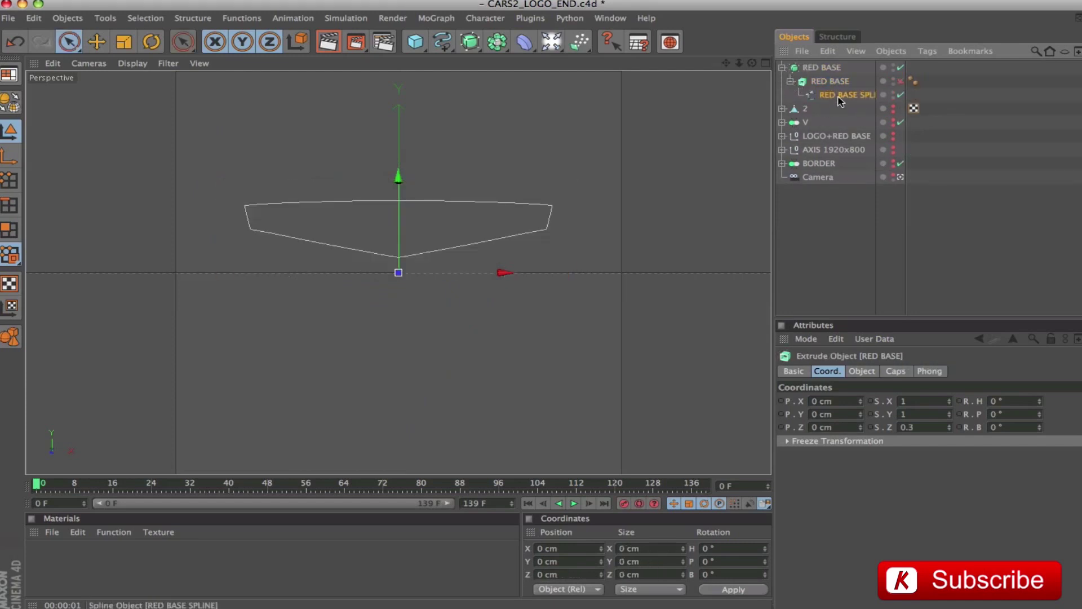
left_click(9, 180)
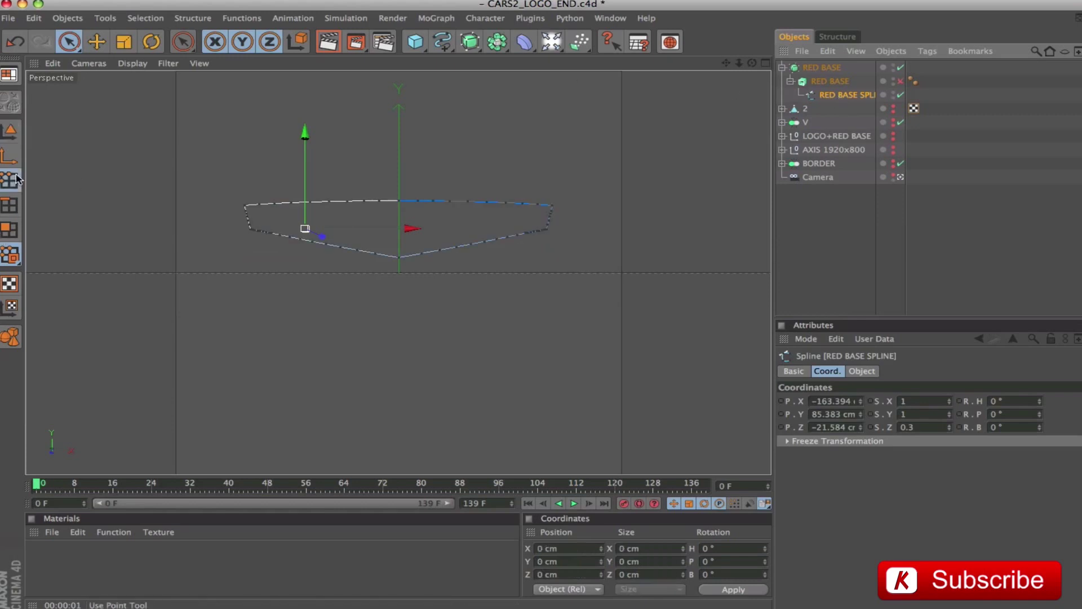
Add a point on each side of the upper-right corner of RED BASE SPLINE, very close to the corner
left_click(553, 206)
left_click(899, 178)
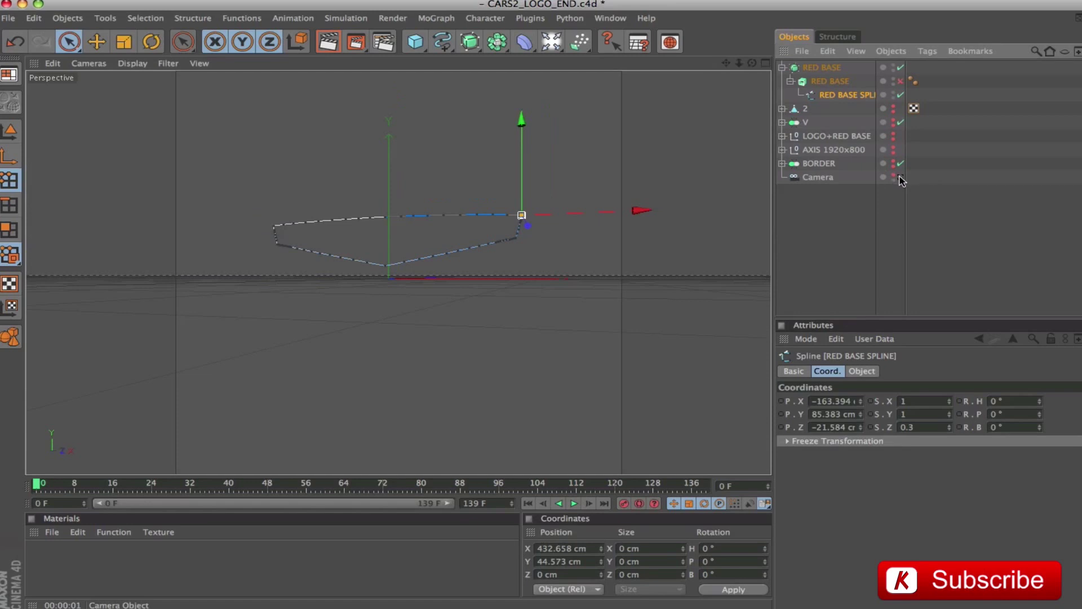
left_click(900, 178)
right_click_drag(527, 278, 620, 279, "alt")
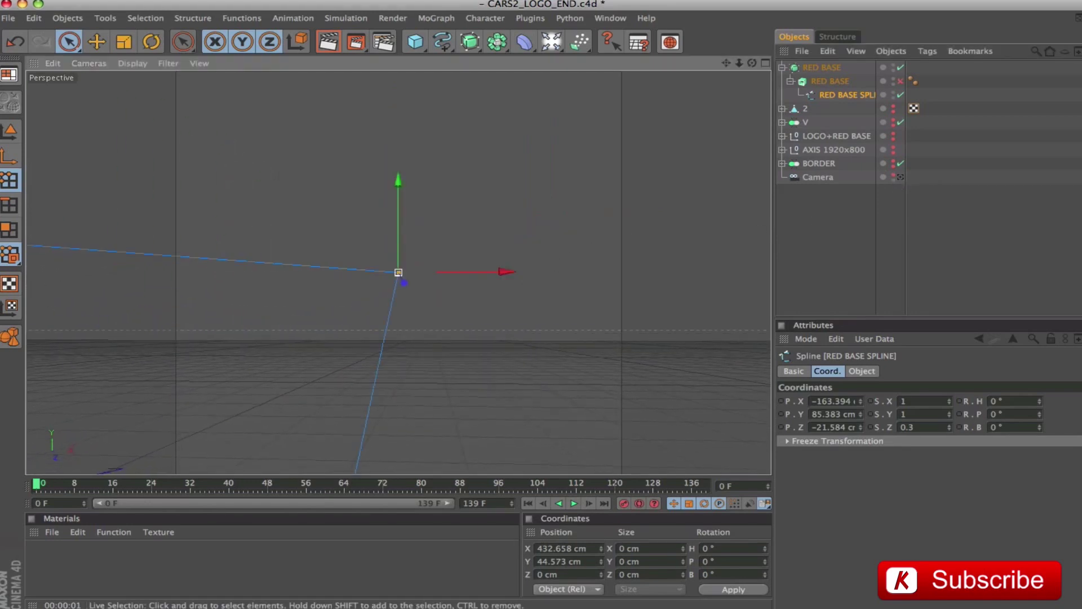
right_click(488, 229)
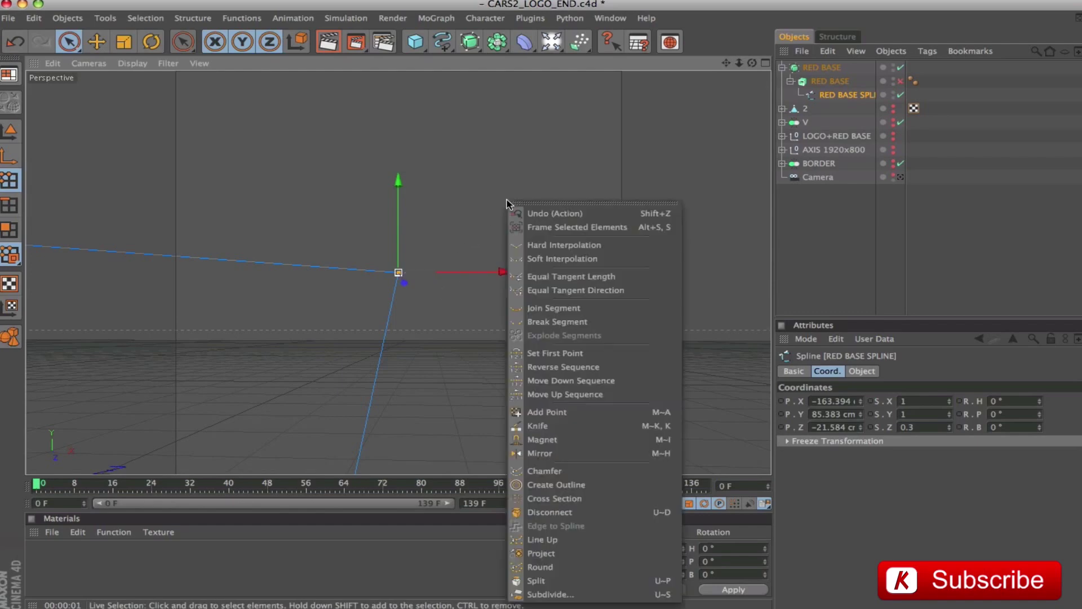
left_click(544, 412)
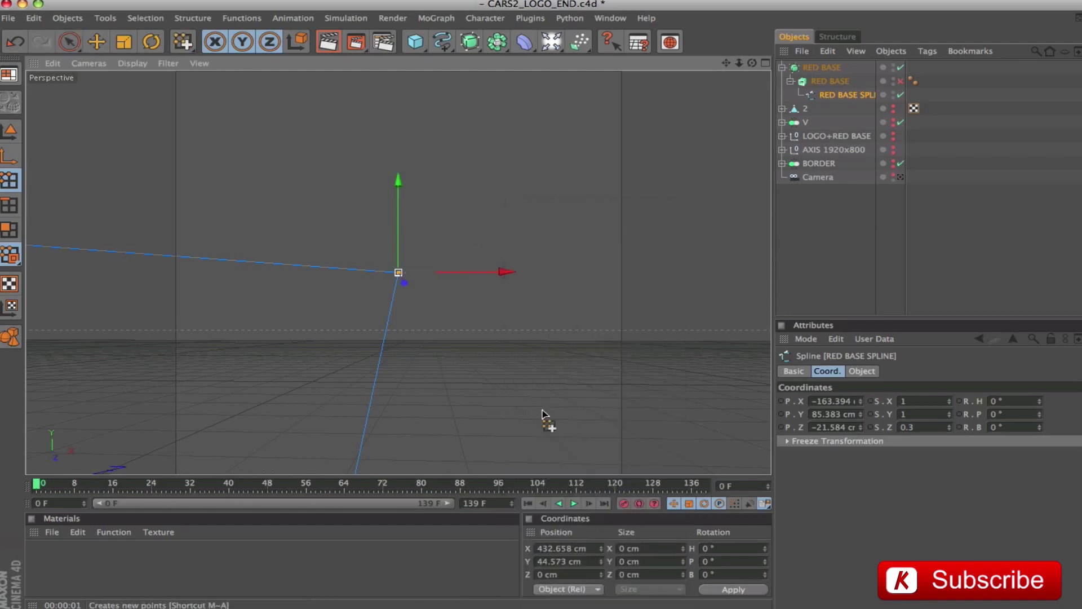
left_click(391, 273)
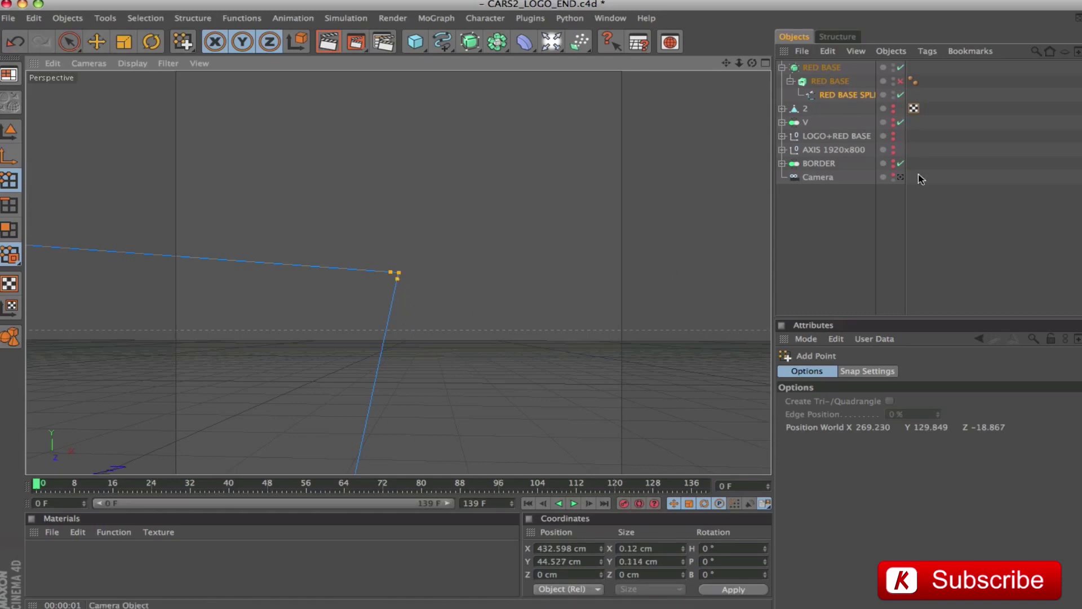
Add a point on each side of the upper-left corner of RED BASE SPLINE, very close to the corner
left_click(900, 177)
left_click(69, 41)
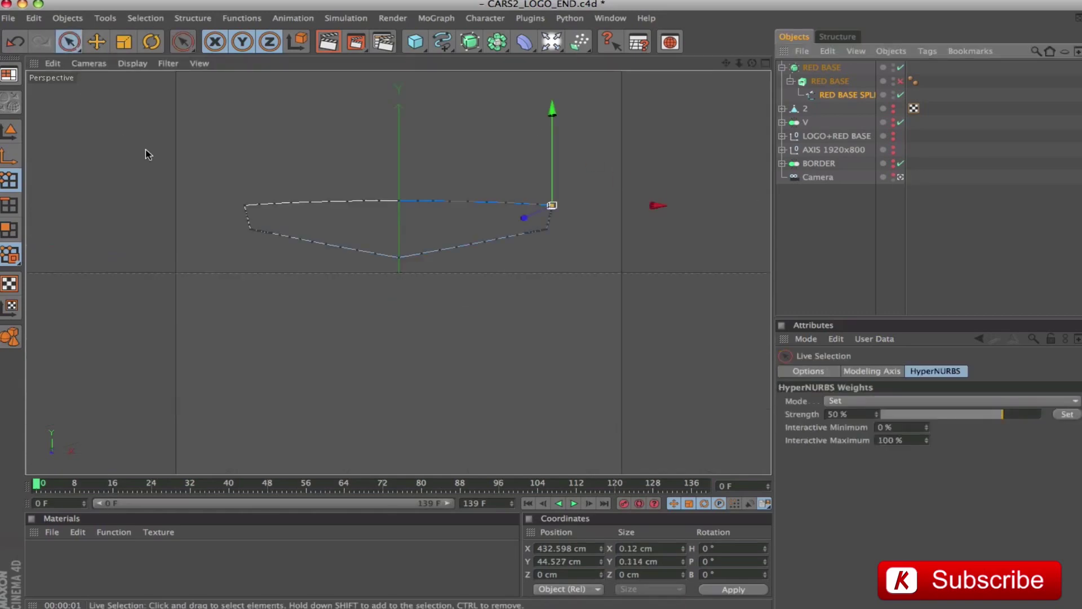
left_click(245, 204)
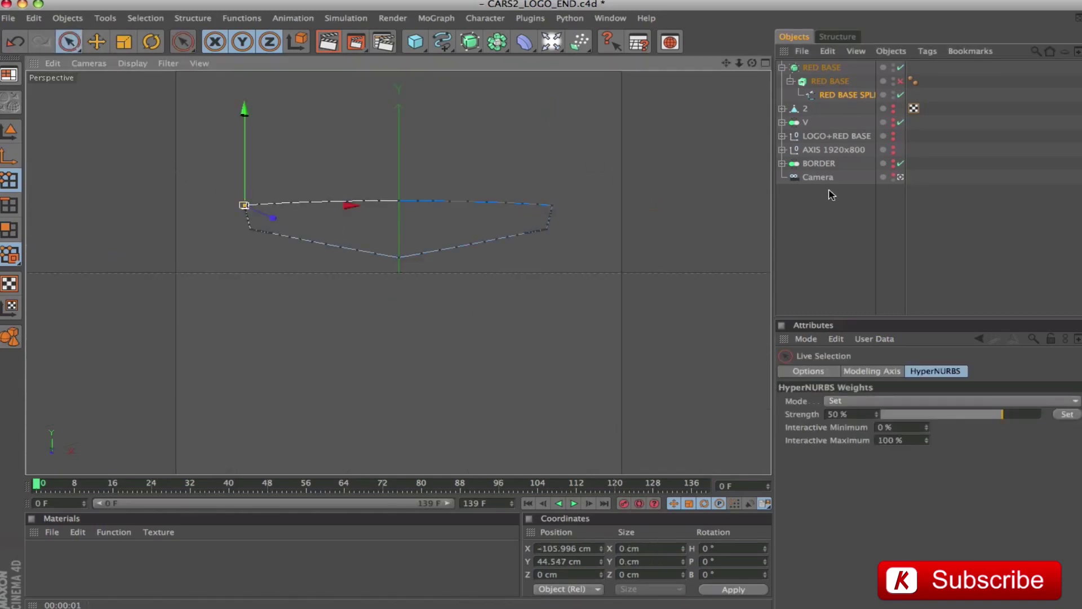
left_click(900, 177)
key("s")
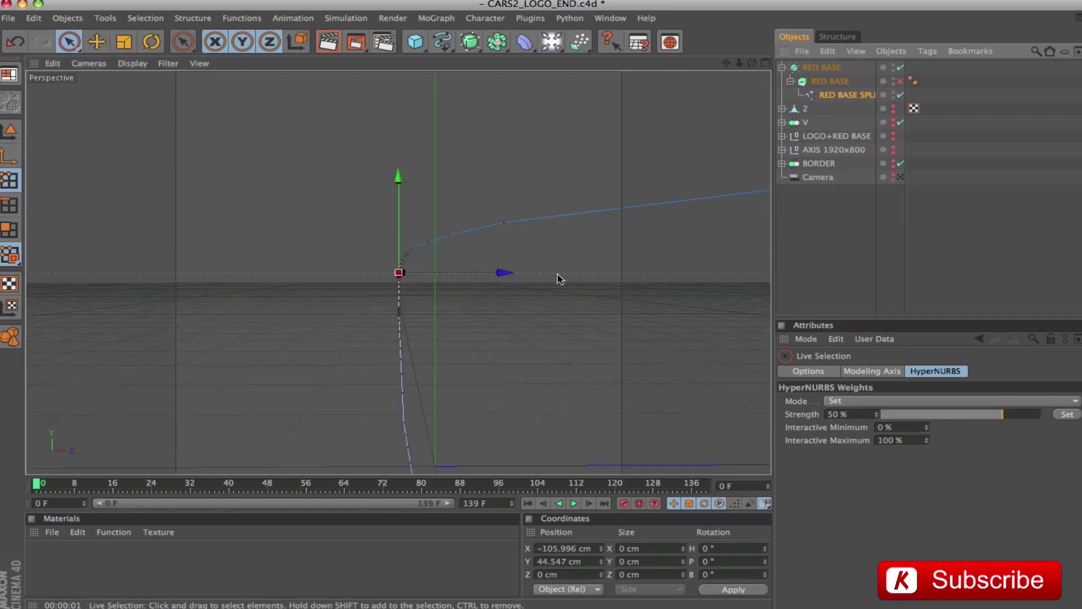
left_click_drag(581, 270, 707, 244, "alt")
right_click(550, 184)
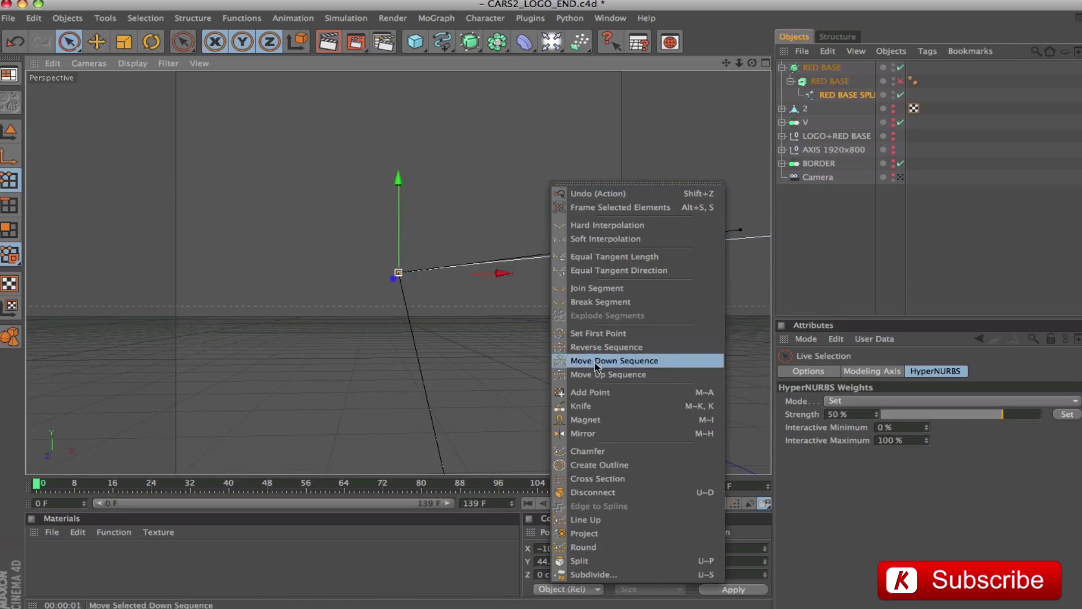
left_click(587, 393)
left_click(414, 272)
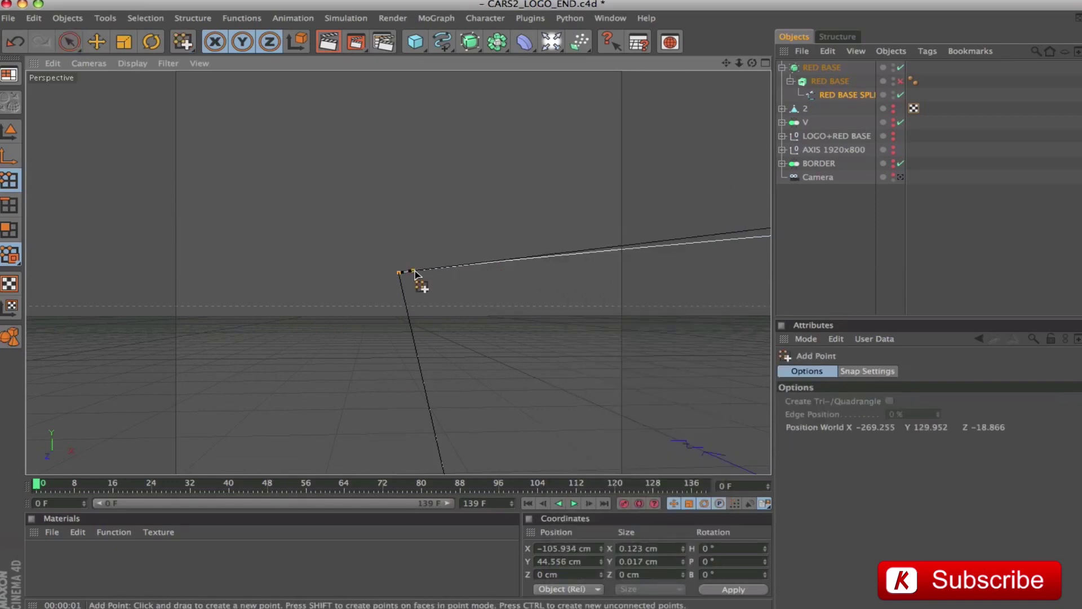
left_click(404, 297)
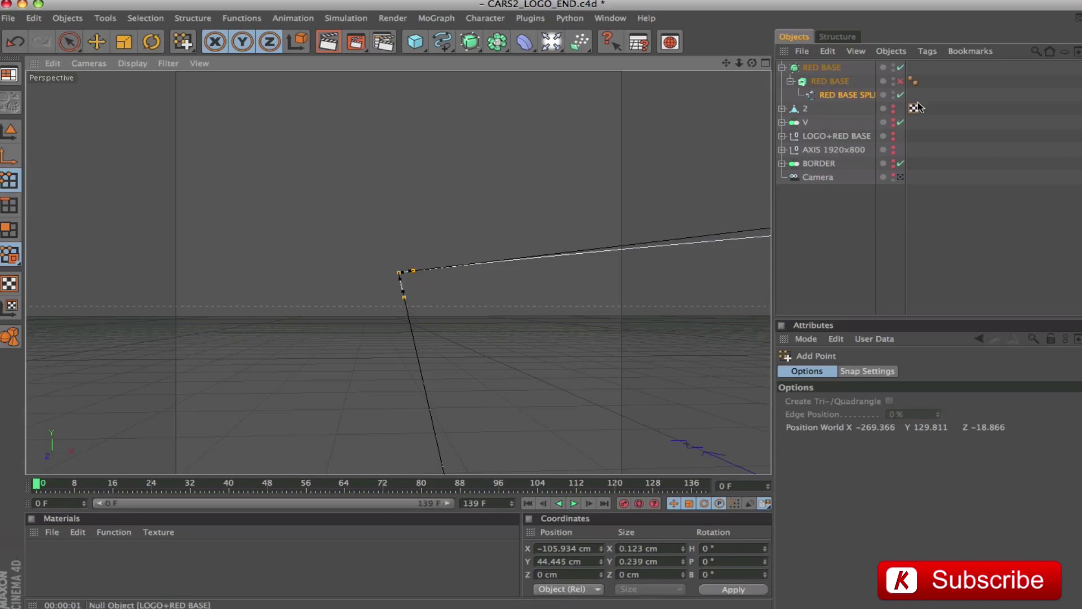
Re-enable the RED BASE Extrude NURBS and show BORDER around it again
left_click(900, 81)
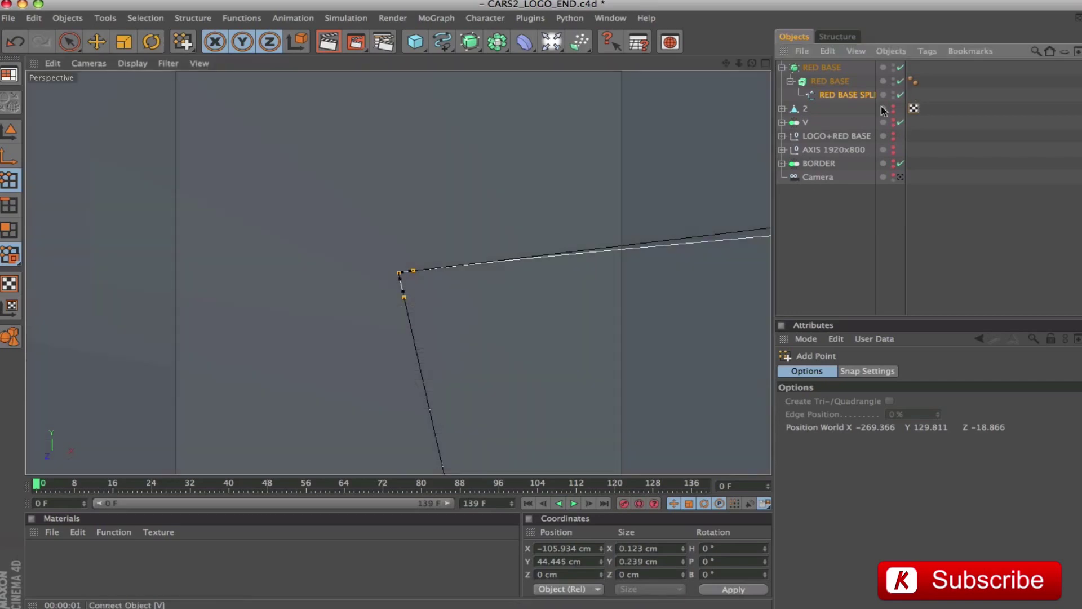
left_click(815, 67)
key("o")
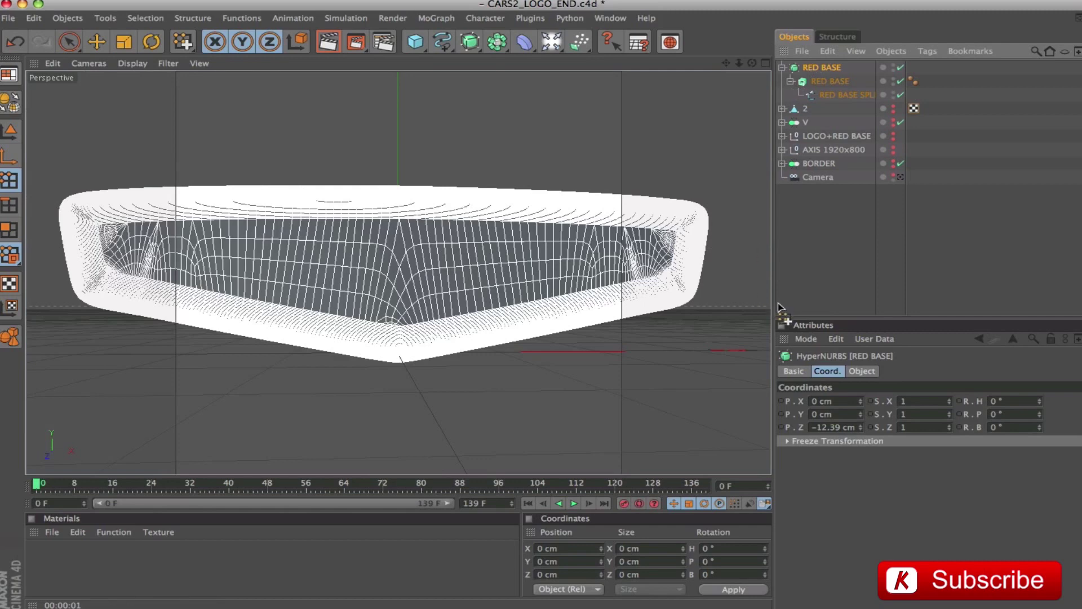
left_click(893, 162)
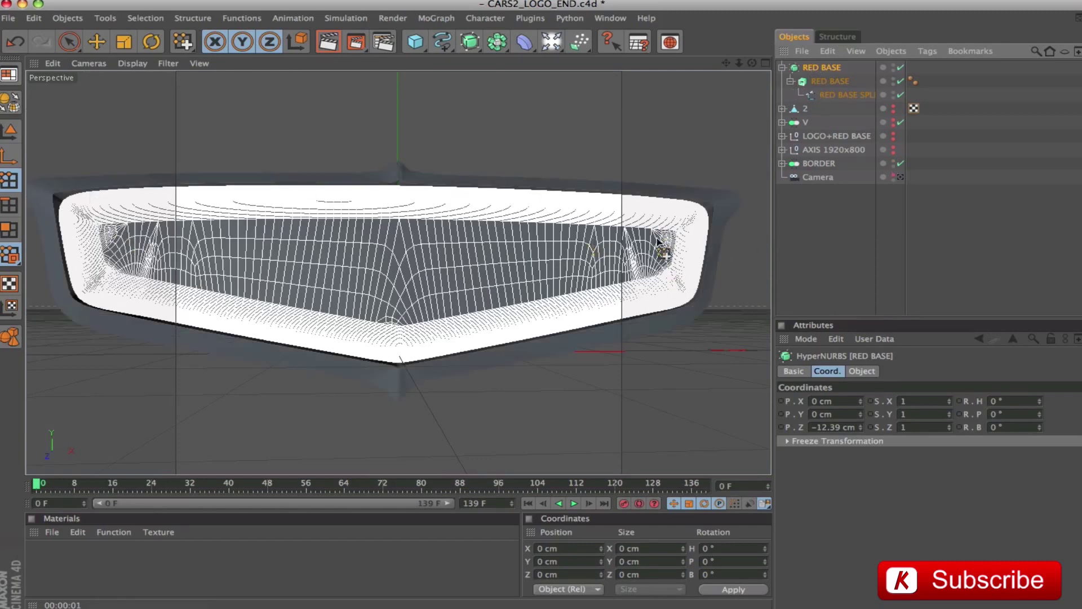
Render RED BASE with BORDER through the scene camera and save the file
left_click(900, 178)
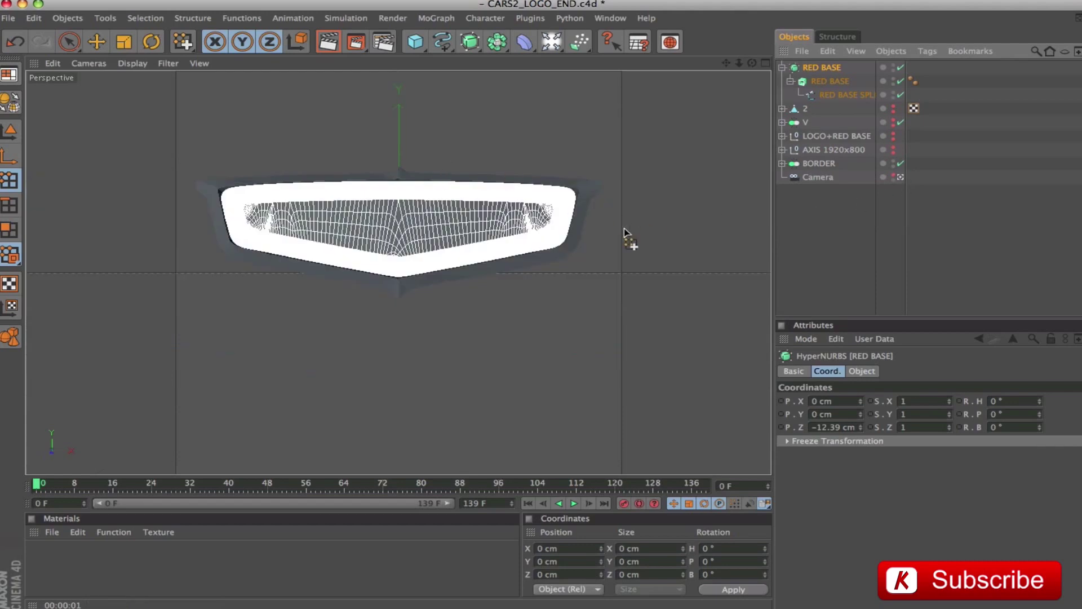
key("ctrl+r")
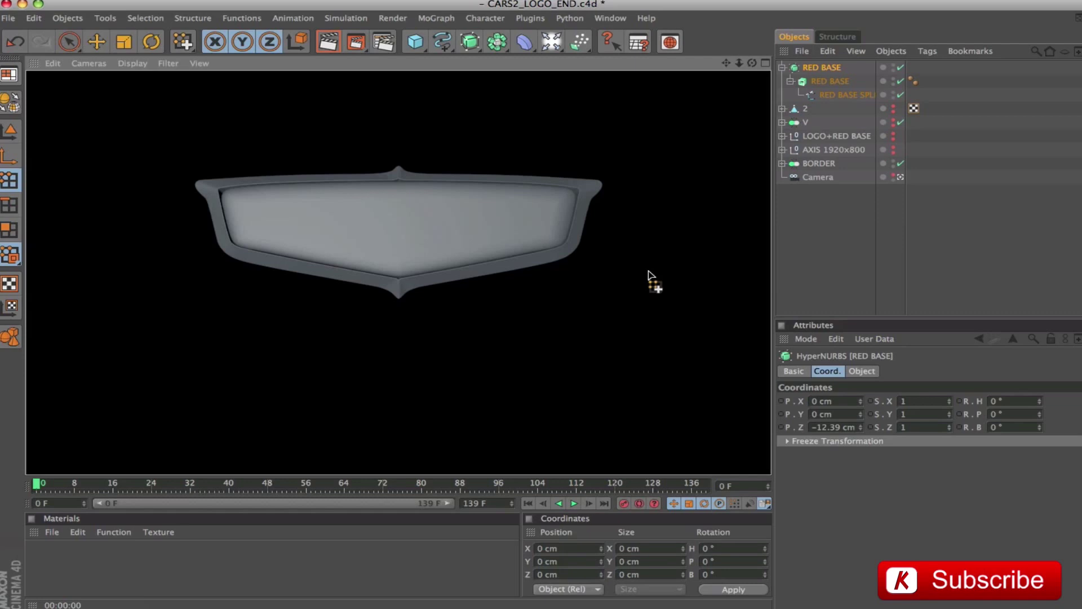
key("super+s")
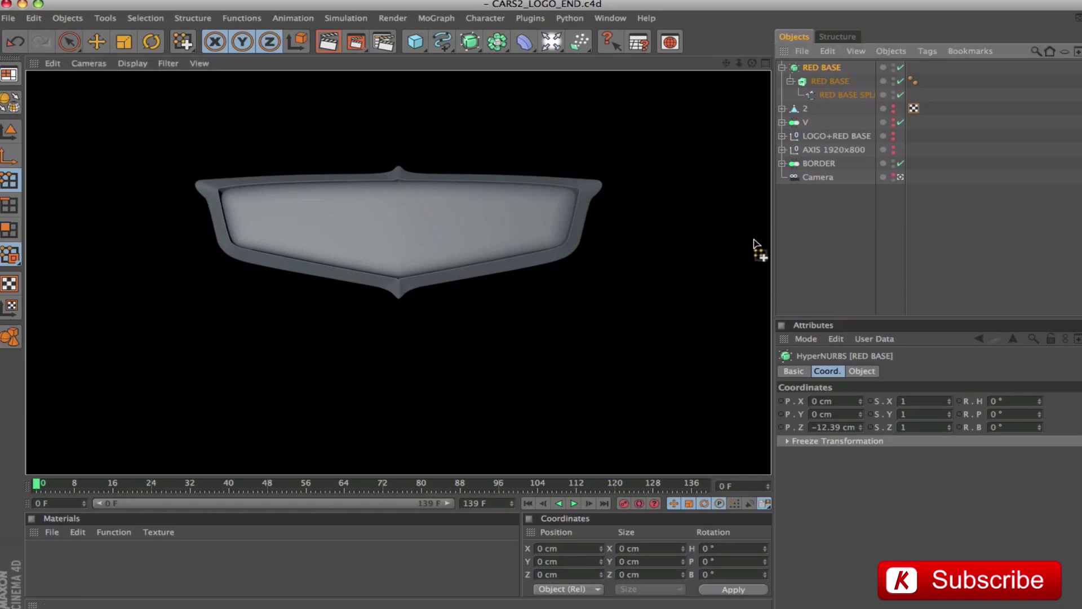
Convert the RED BASE extrude to an editable polygon object, expand its hierarchy and select Rounding 1
left_click(824, 82)
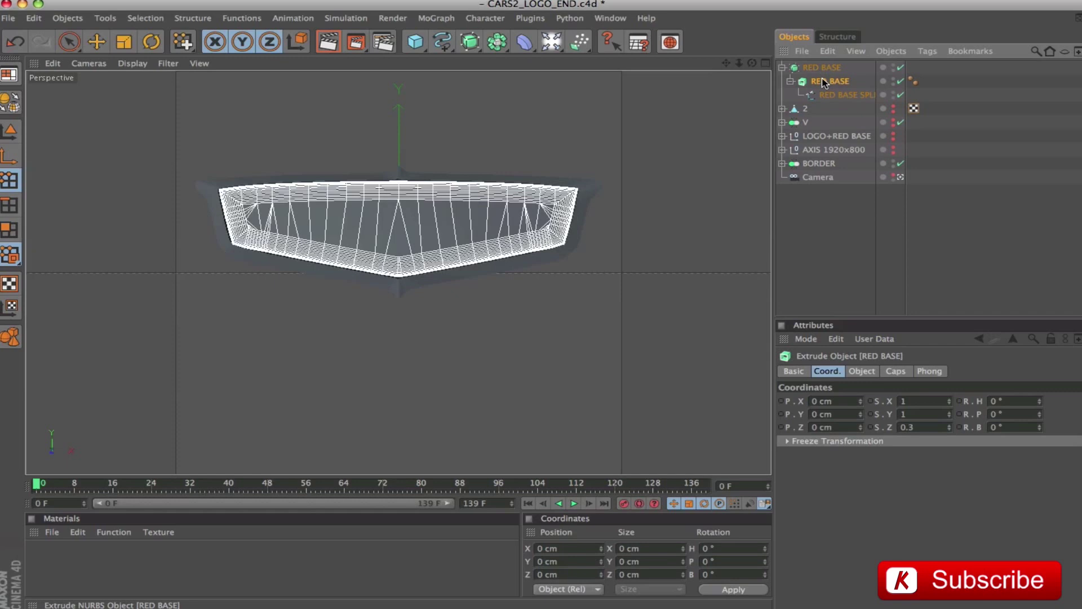
key("c")
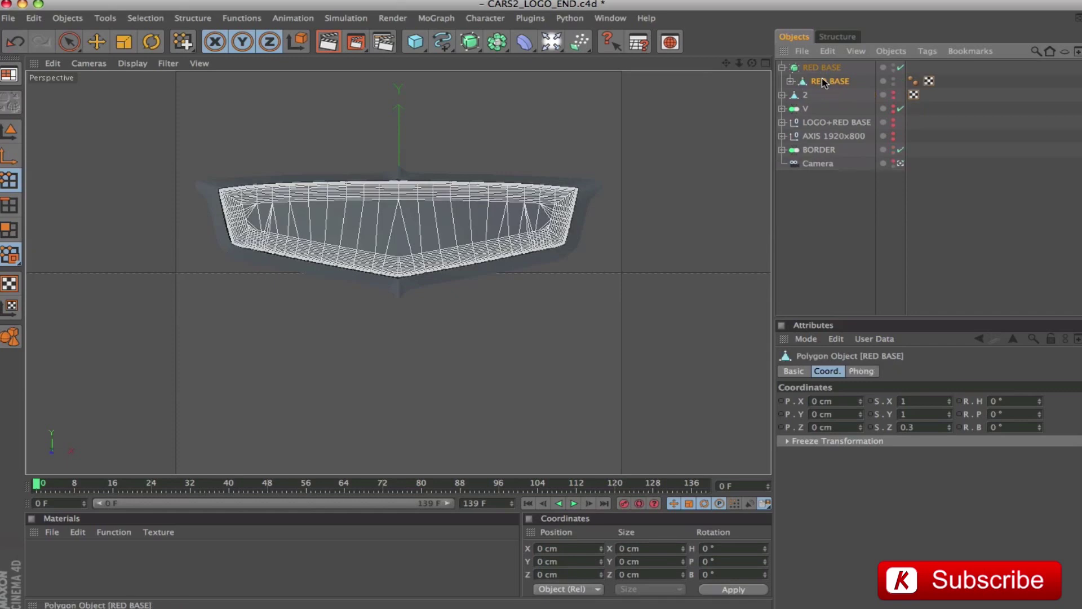
left_click(791, 81)
left_click(798, 95)
left_click(798, 122)
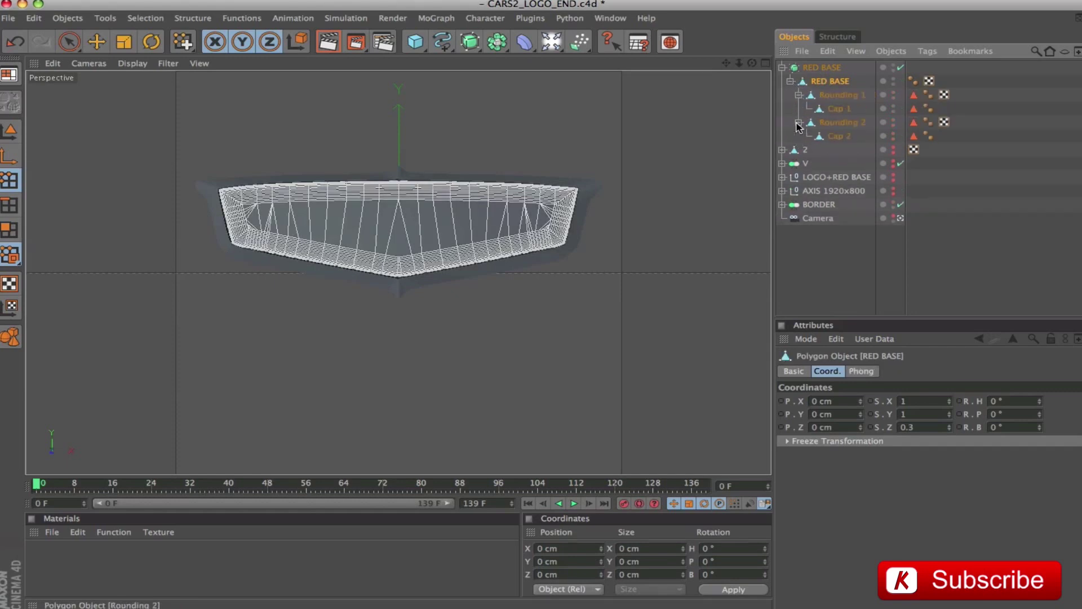
left_click(837, 96)
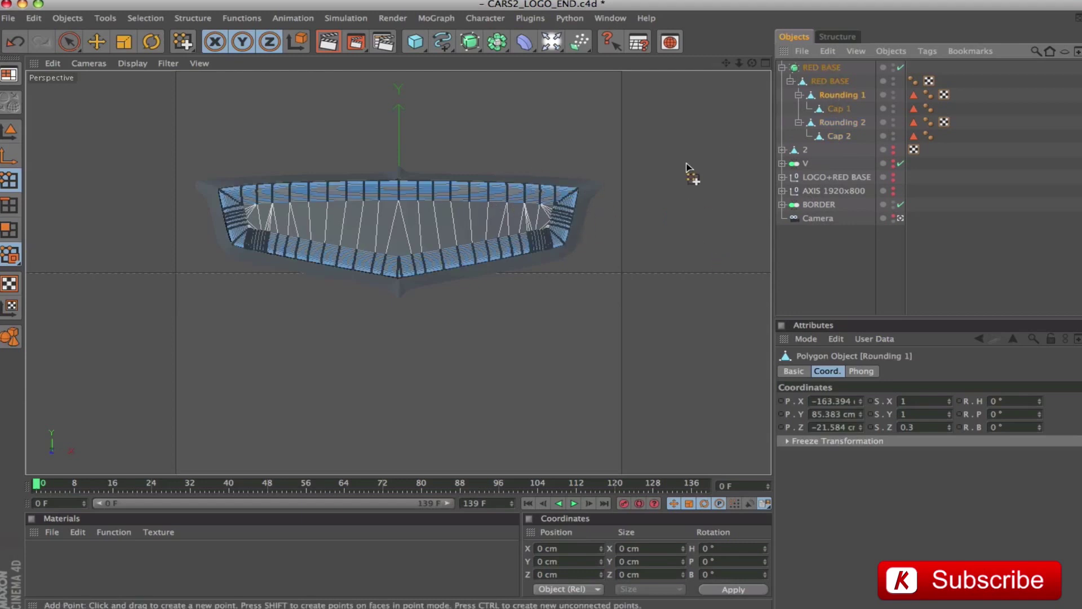
Switch Rounding 1 to edge editing, leave the scene camera and hide BORDER around its upper-right corner
left_click(9, 205)
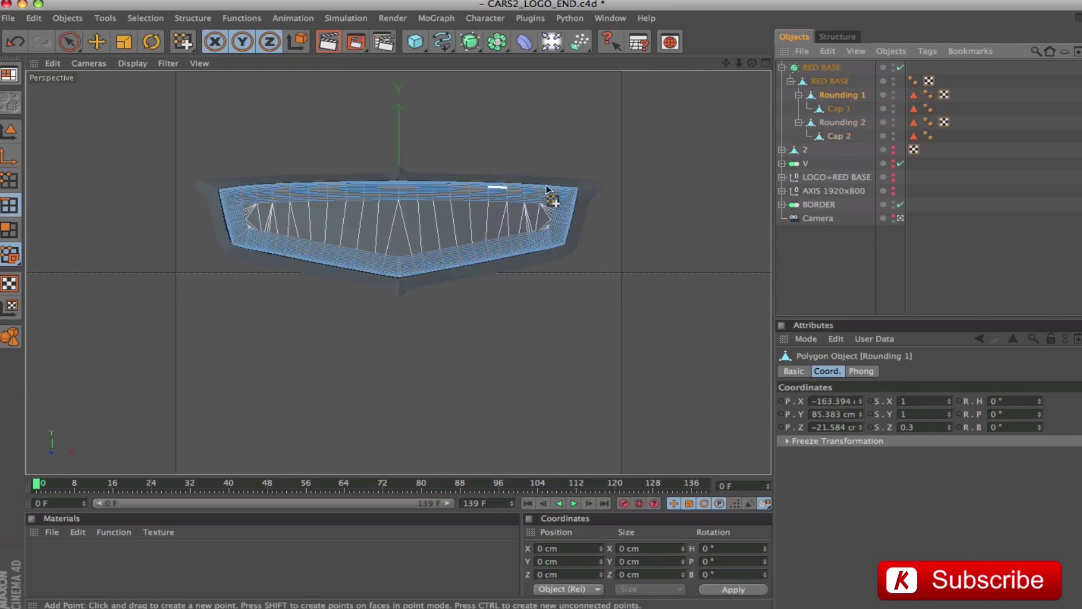
left_click(899, 219)
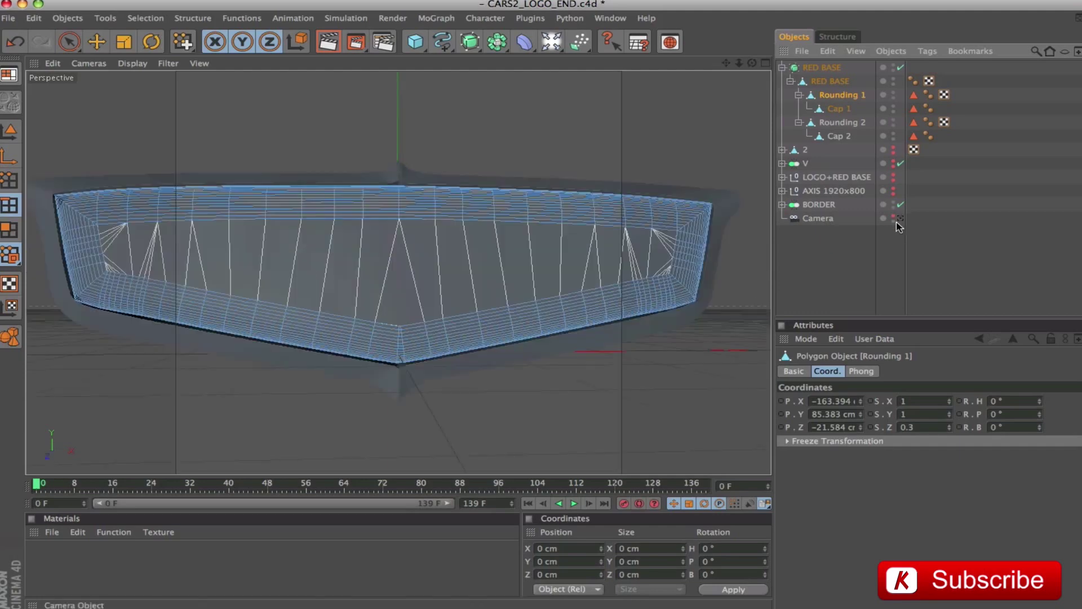
left_click_drag(541, 189, 479, 195, "alt")
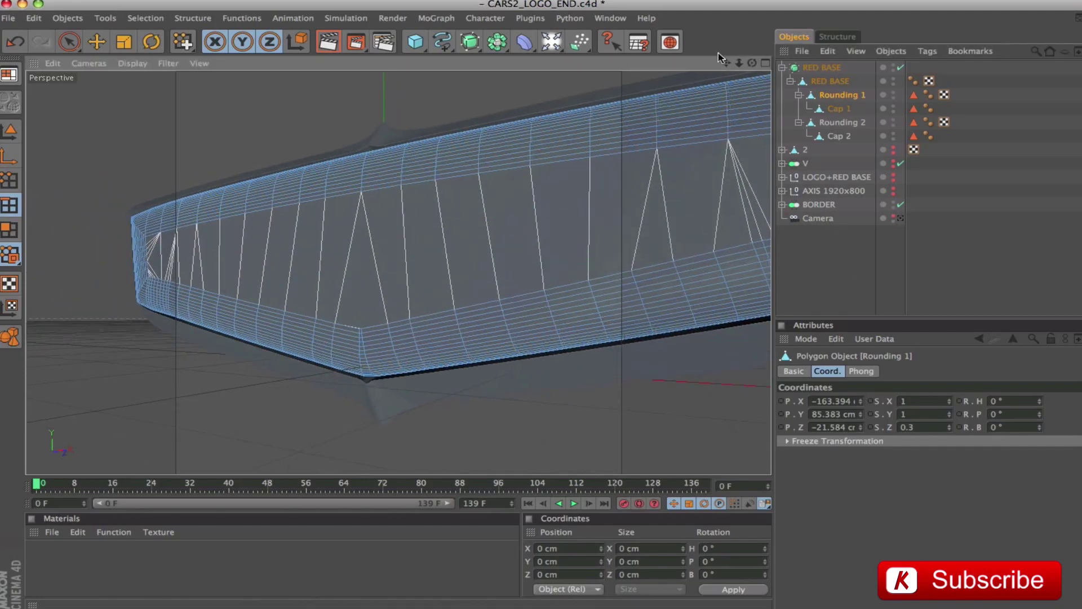
left_click_drag(726, 63, 466, 150)
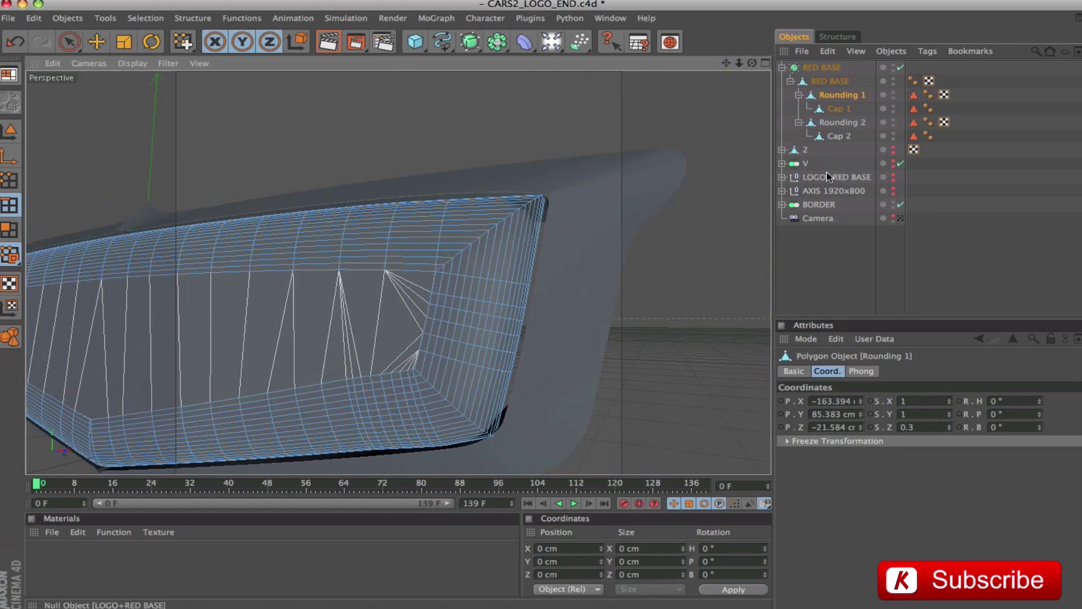
left_click(893, 204, "alt")
left_click(893, 203, "alt")
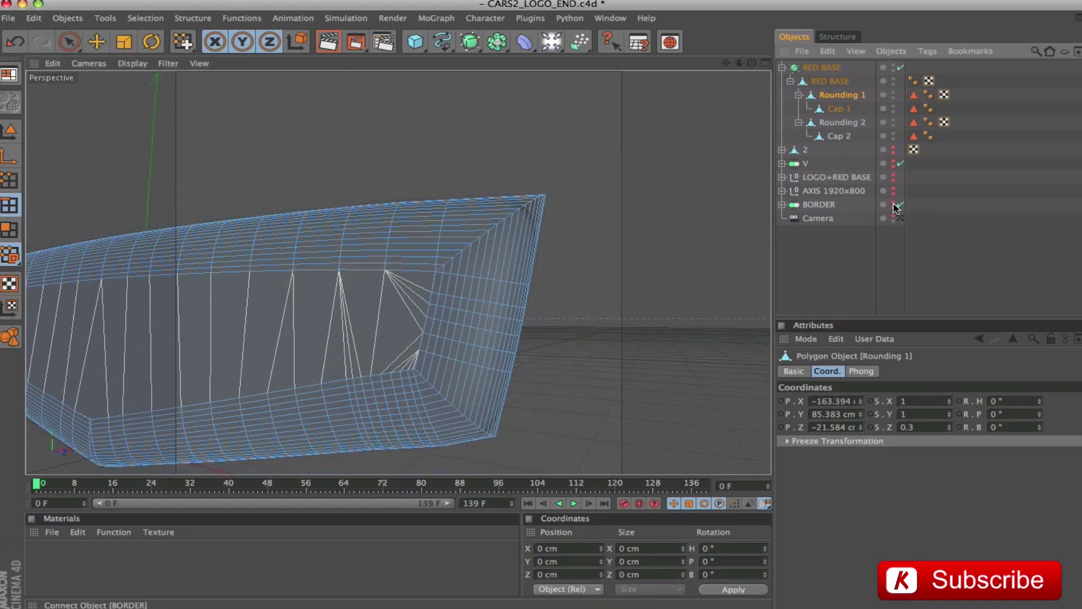
With the RED BASE HyperNURBS disabled, loop-select Rounding 1's upper-right corner edges and deselect the extra ones, keeping only the diagonal
left_click_drag(182, 41, 226, 102)
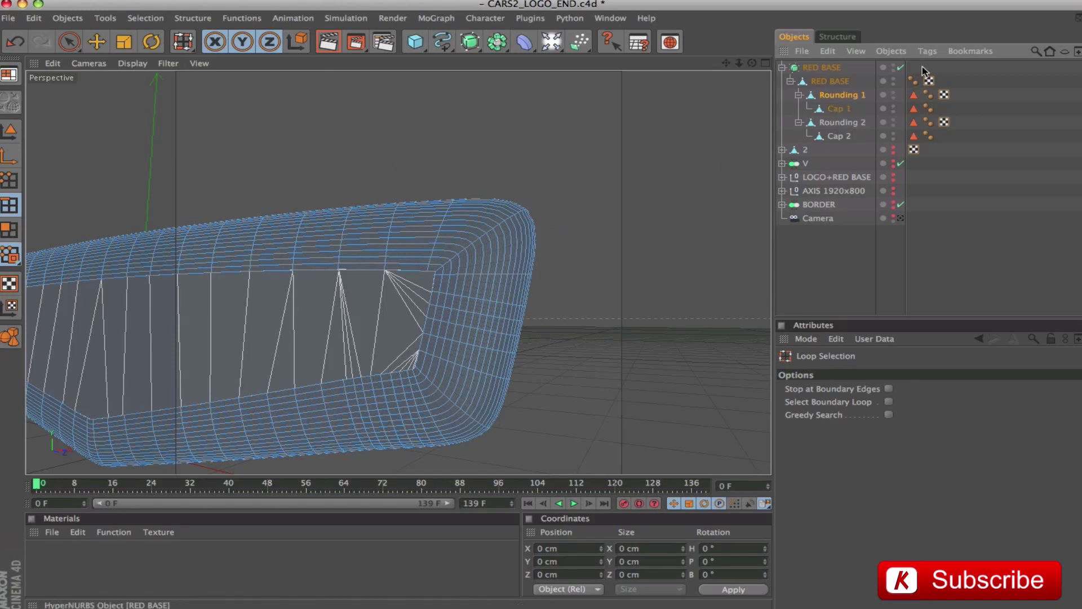
left_click(900, 67)
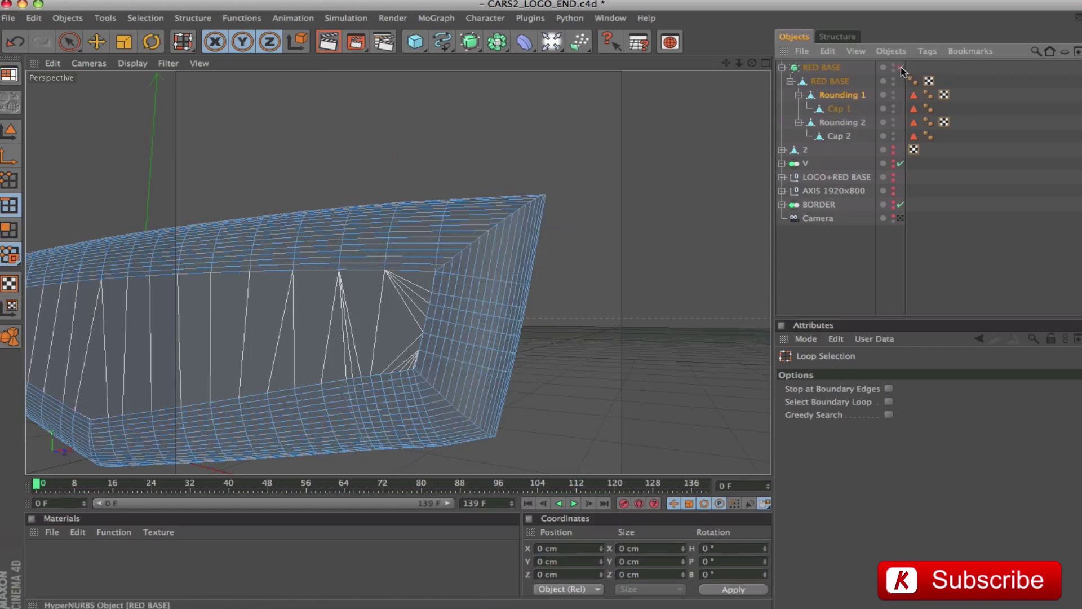
left_click(538, 199)
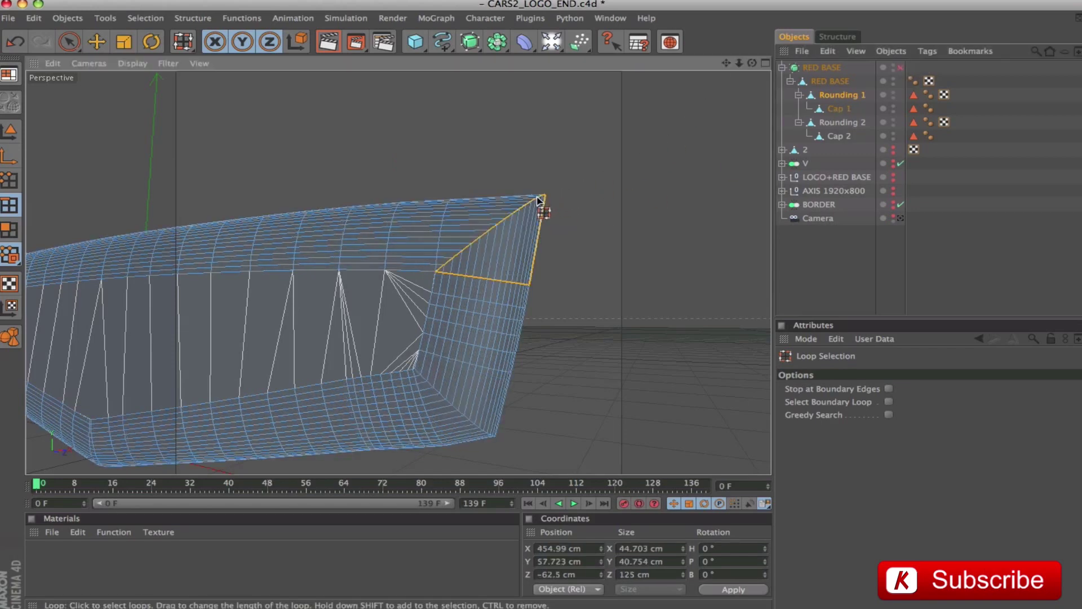
left_click_drag(565, 156, 489, 145, "alt")
left_click(69, 41)
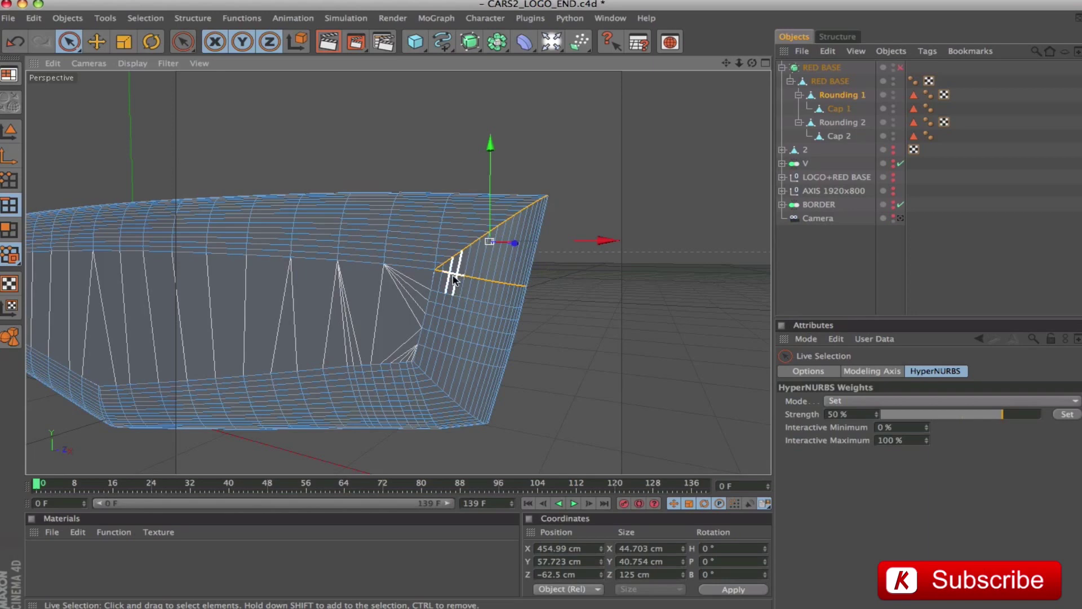
key("super+z")
left_click_drag(576, 240, 589, 222, "alt")
scroll(398, 272, "up", 10)
scroll(399, 273, "down", 3)
scroll(694, 134, "down", 10)
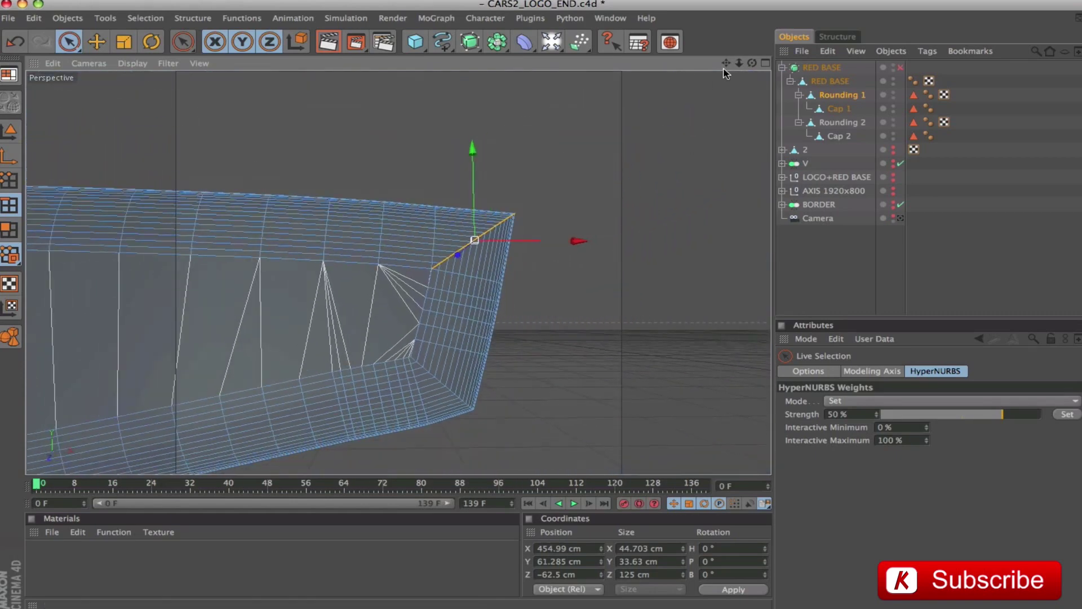
Add the diagonal edges at Rounding 1's upper-left corner to the selection and deselect the neighbouring loop edges
left_click_drag(726, 64, 1015, 34)
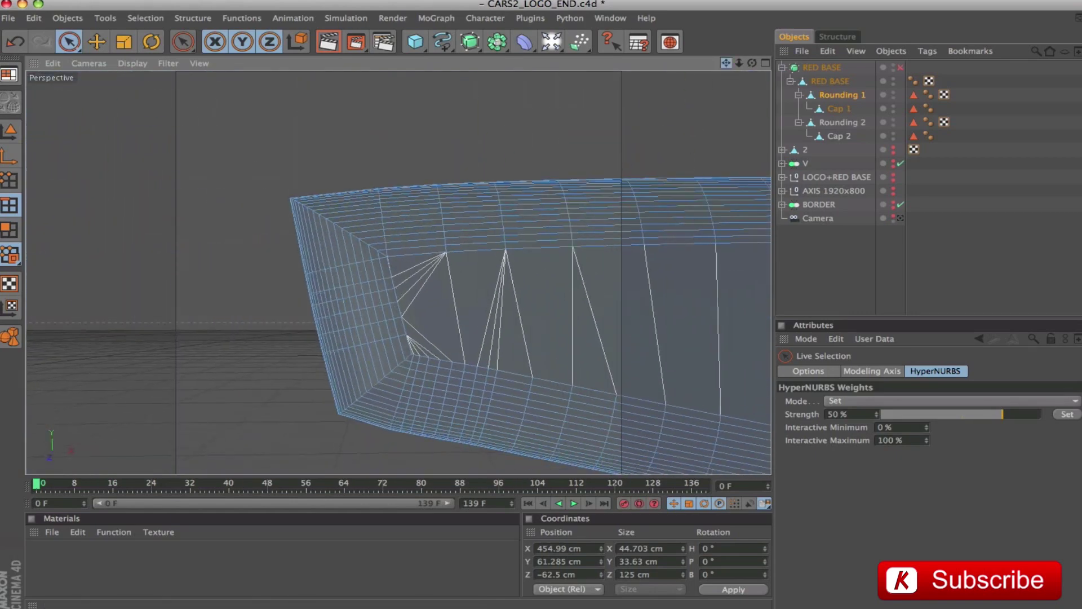
left_click_drag(182, 41, 243, 77)
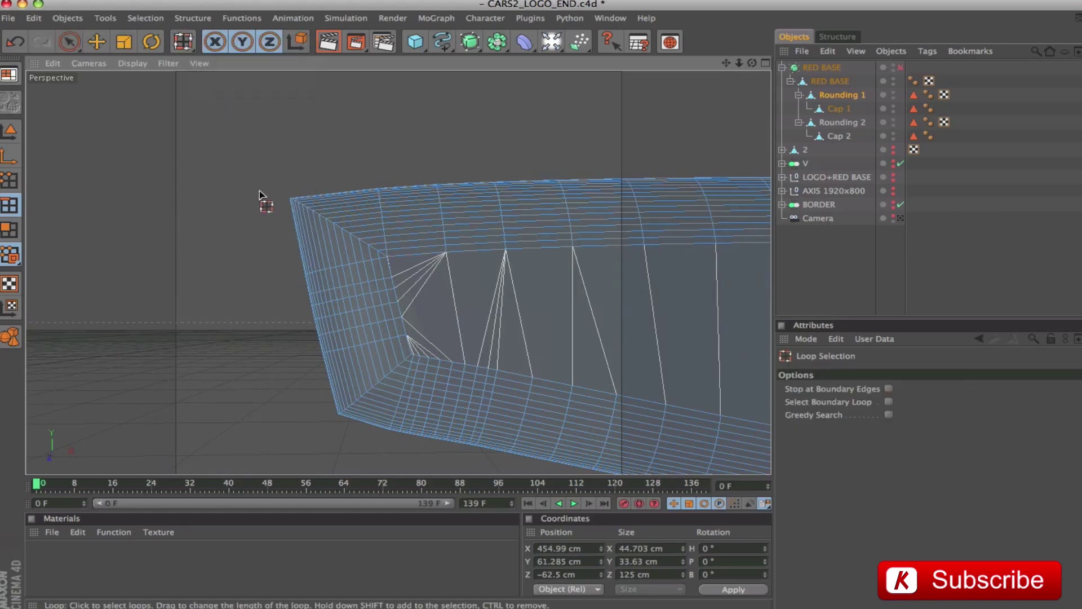
left_click(293, 201)
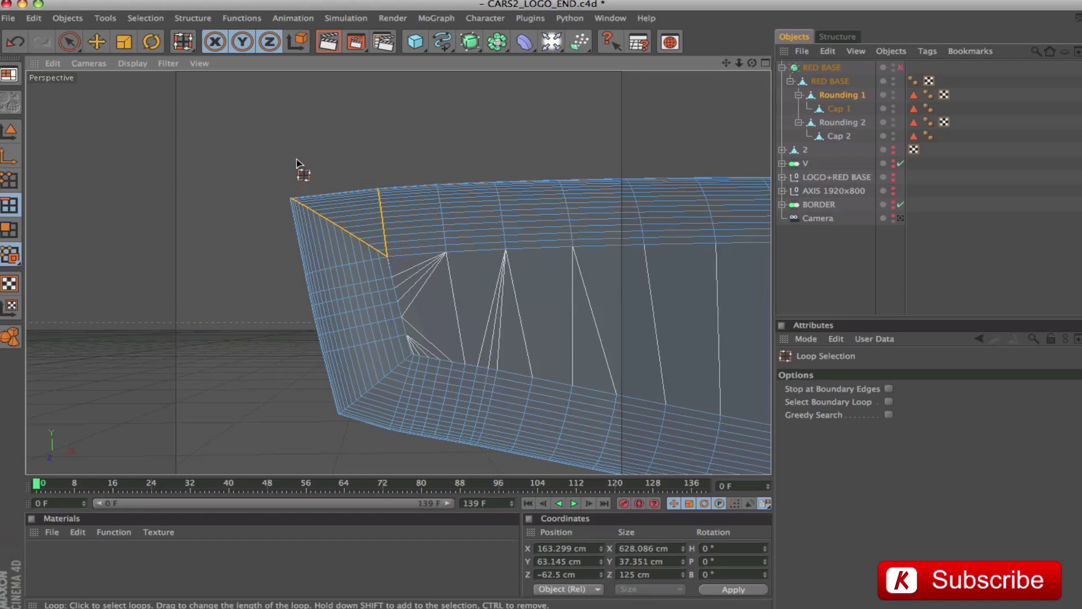
left_click(71, 44)
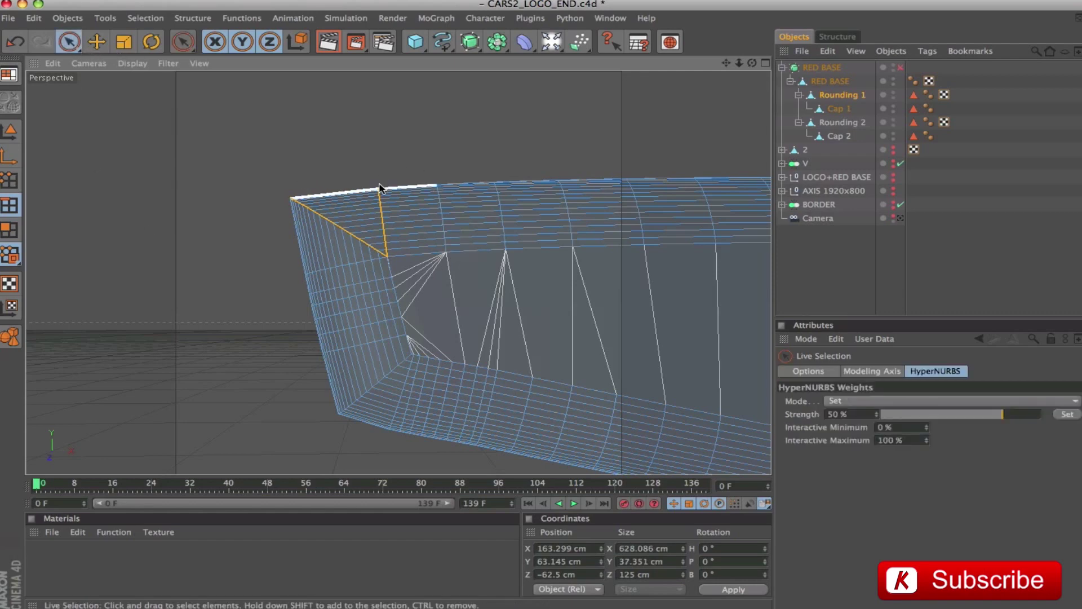
left_click_drag(393, 250, 390, 256, "ctrl")
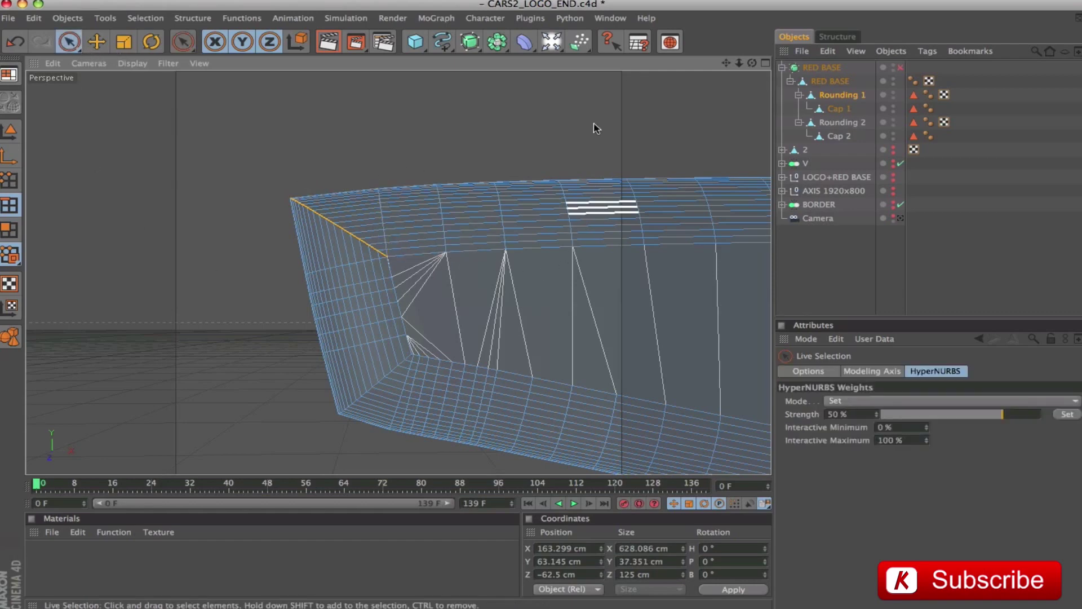
Inspect the edge selection at both upper corners of RED BASE from the front, side and back
left_click_drag(589, 180, 642, 236, "alt")
left_click_drag(451, 146, 474, 194, "alt")
left_click_drag(565, 144, 550, 164, "alt")
right_click_drag(550, 165, 507, 166, "alt")
scroll(548, 169, "down", 5)
left_click_drag(547, 169, 378, 169, "alt")
mouse_move(403, 256)
right_mouse_down("alt")
mouse_move(512, 261)
mouse_move(419, 269)
right_mouse_up("alt")
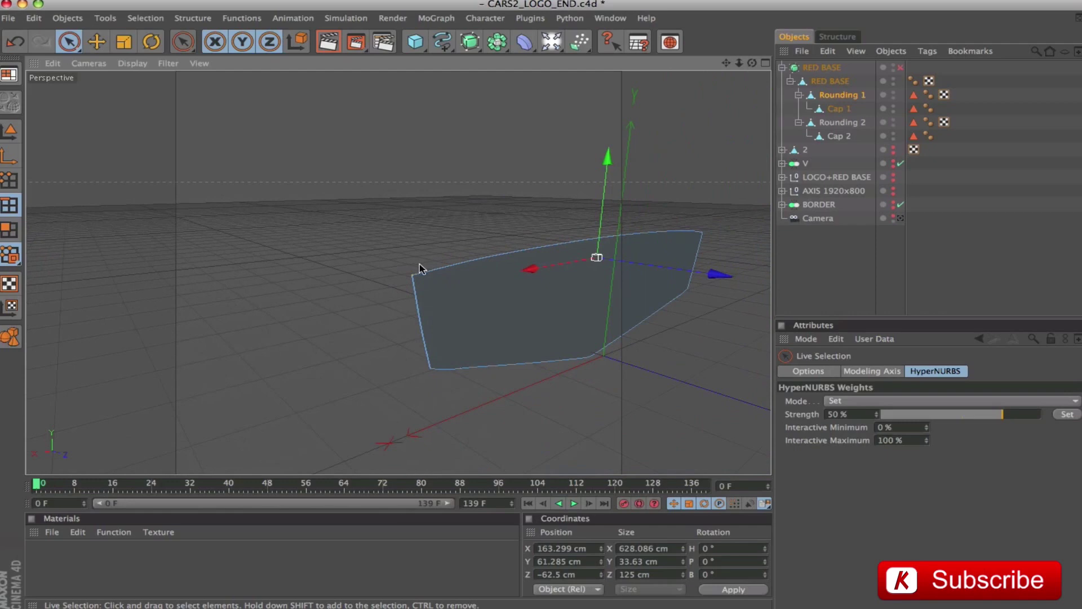
left_click_drag(576, 226, 389, 220, "alt")
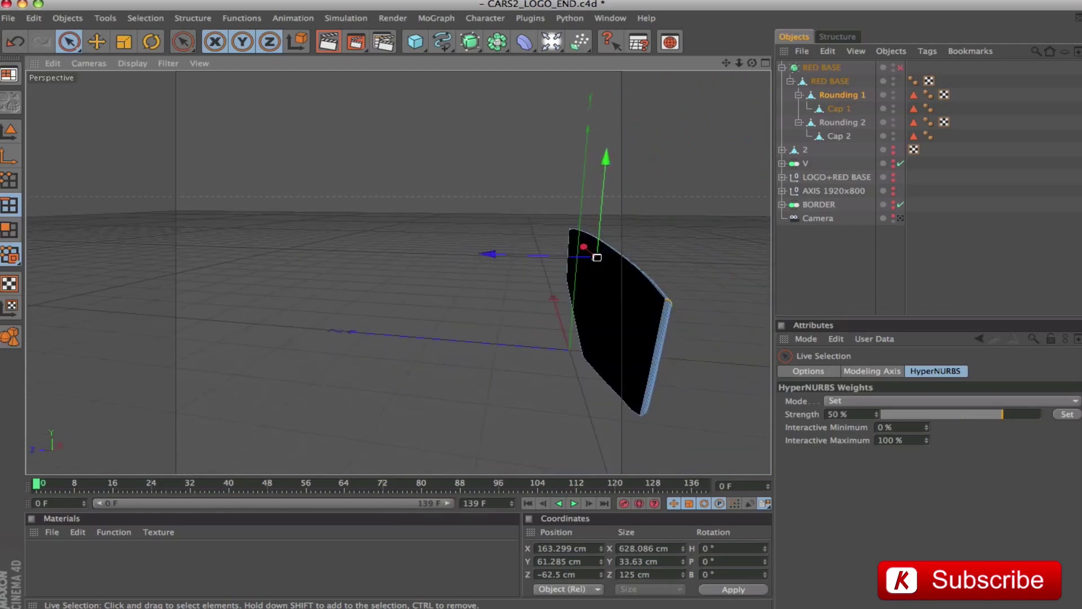
right_click_drag(703, 341, 738, 341, "alt")
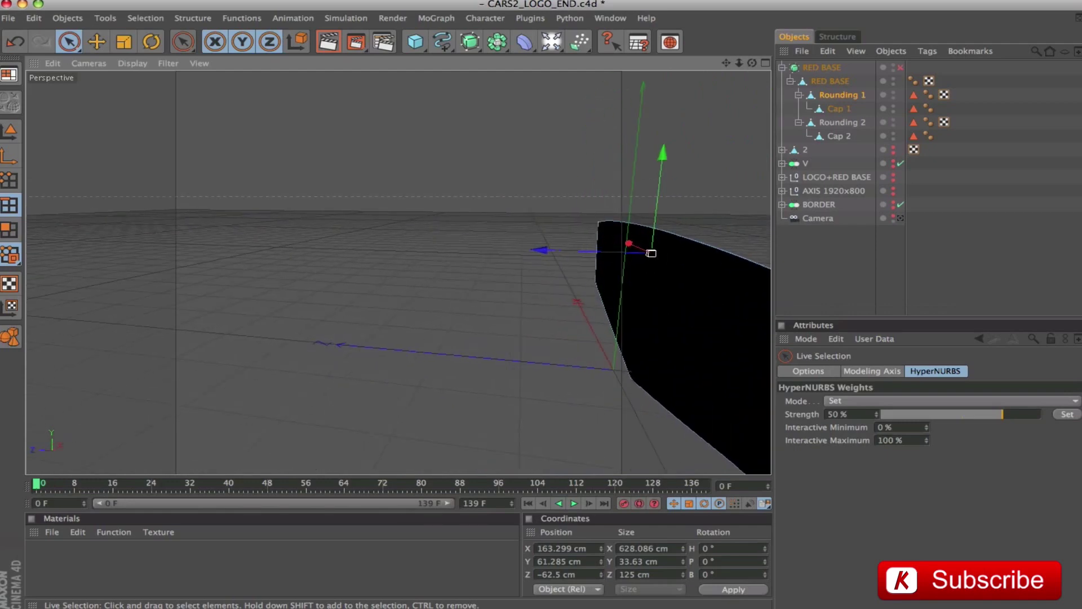
left_click_drag(727, 63, 704, 26)
right_click_drag(551, 251, 609, 251, "alt")
left_click_drag(457, 282, 541, 279, "alt")
left_click_drag(470, 251, 643, 251, "alt")
right_click_drag(497, 274, 445, 274, "alt")
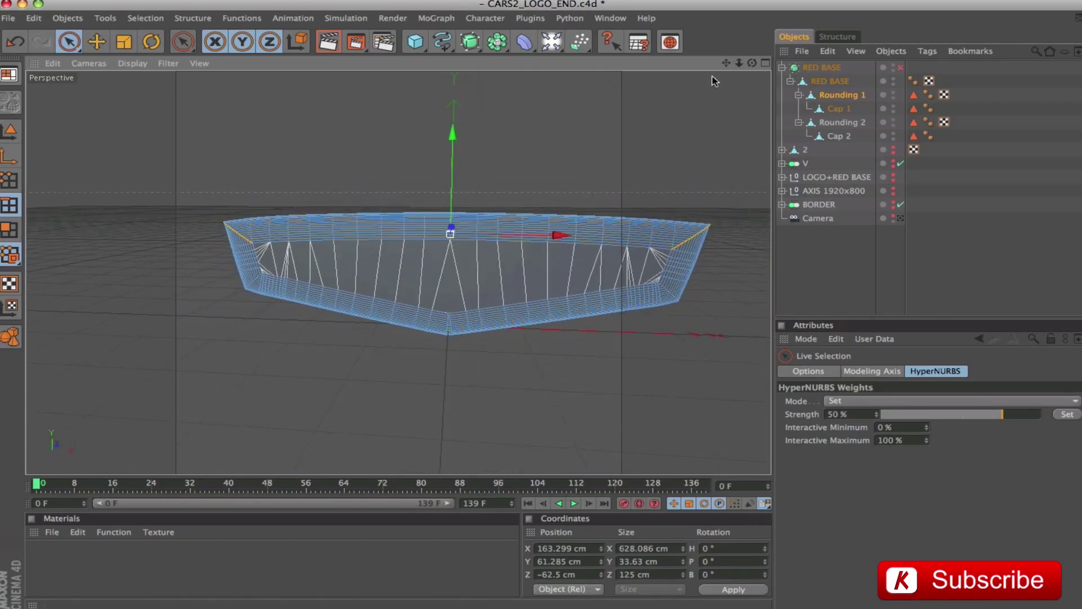
middle_click_drag(712, 79, 643, 99, "alt")
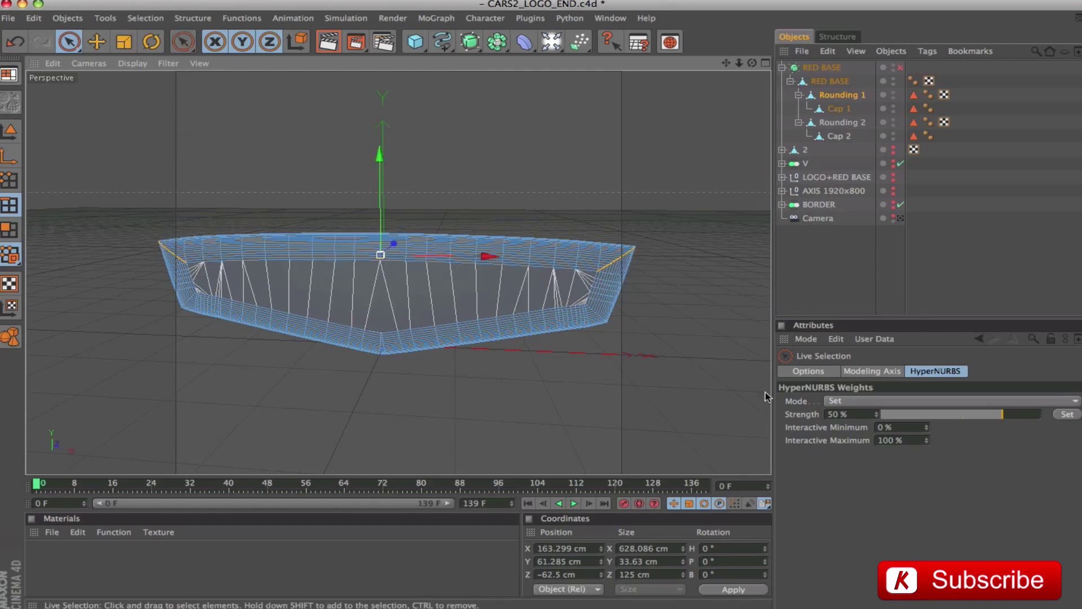
Apply a 50 % HyperNURBS weight to the selected corner edges and re-enable the RED BASE HyperNURBS
left_click_drag(1000, 418, 1078, 419)
left_click(846, 415)
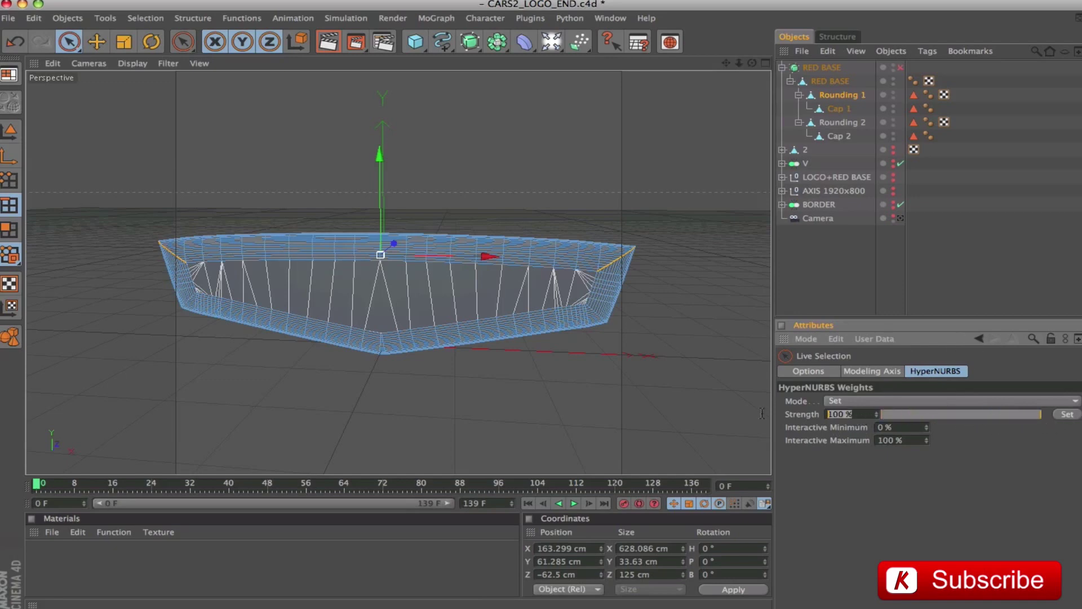
type("50")
left_click(1066, 415)
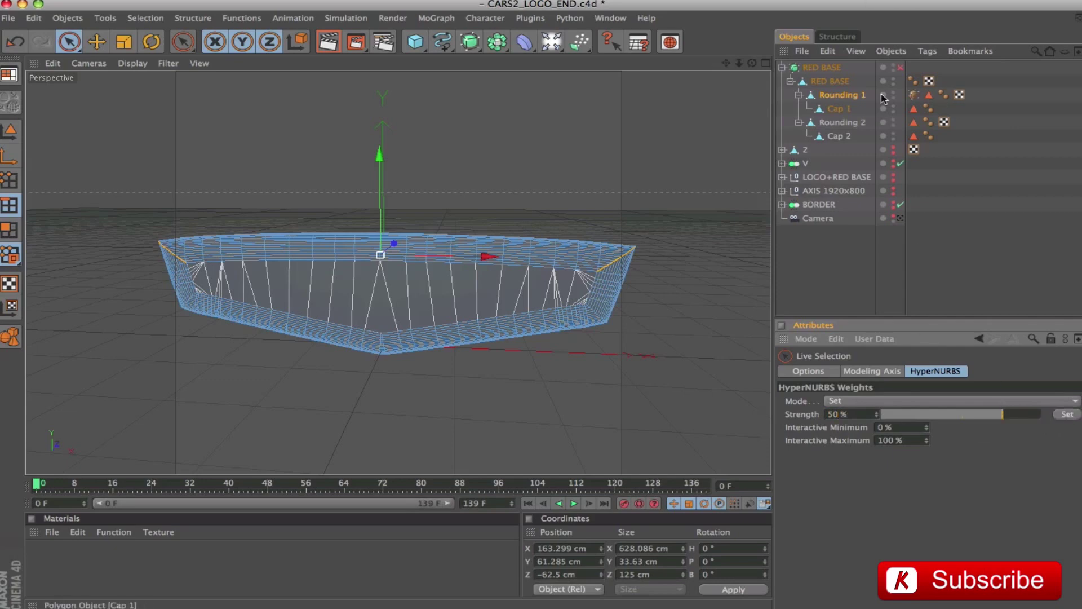
left_click(901, 66)
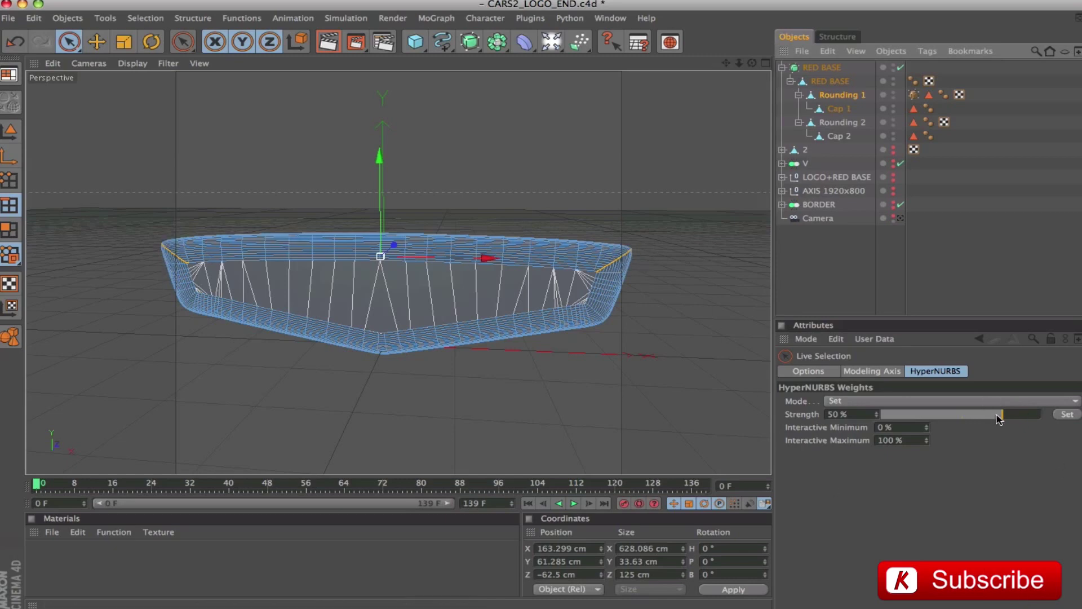
Try HyperNURBS weights of 0 % and 100 % on the selected corner edges
left_click_drag(1001, 414, 962, 420)
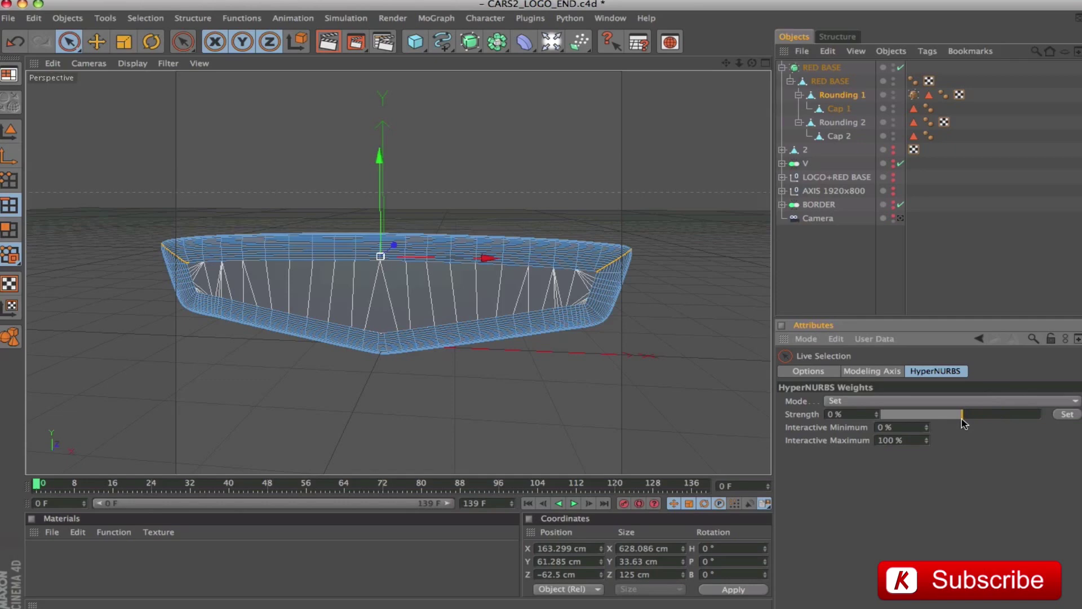
left_click(1071, 416)
left_click_drag(965, 420, 1042, 417)
left_click(1066, 417)
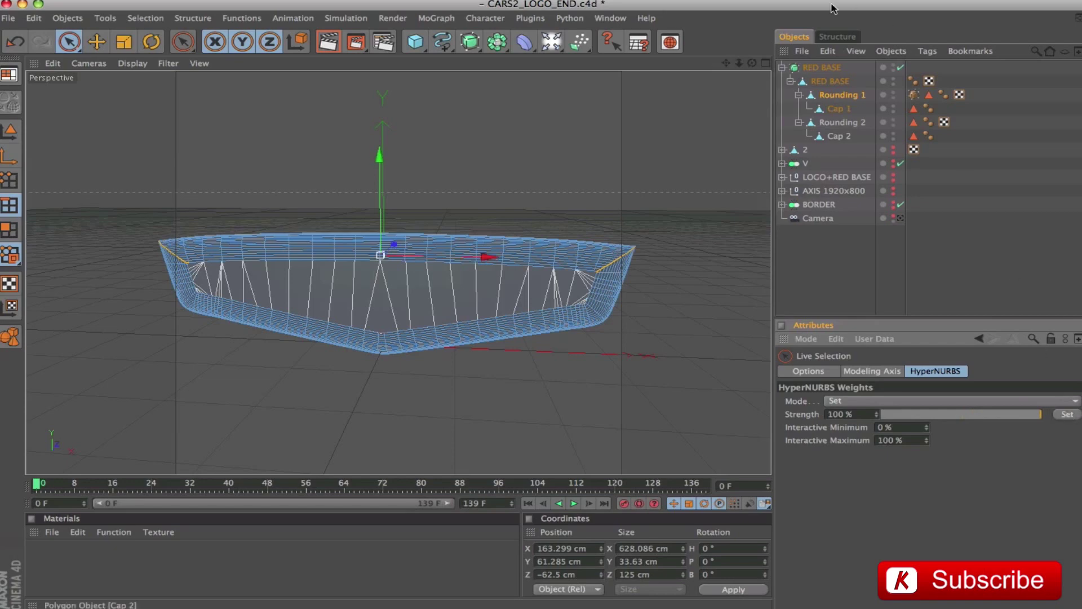
Deselect all objects and render RED BASE alone in the perspective view
left_click(826, 70)
left_click(840, 258)
key("super+r")
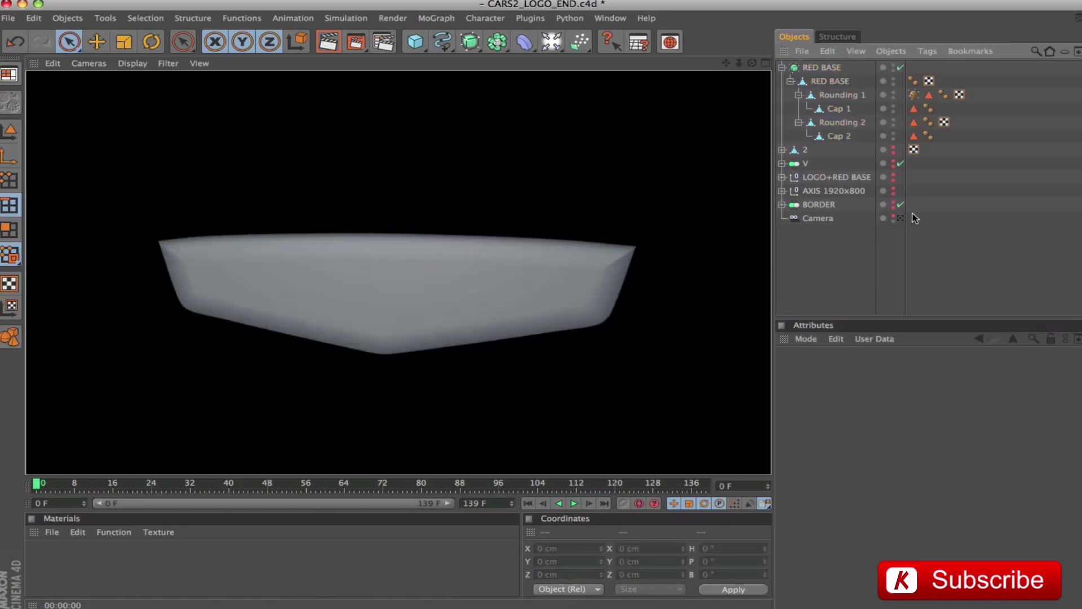
Reselect Rounding 1 and set the HyperNURBS weight of its selected corner edges to 50 %
left_click(829, 96)
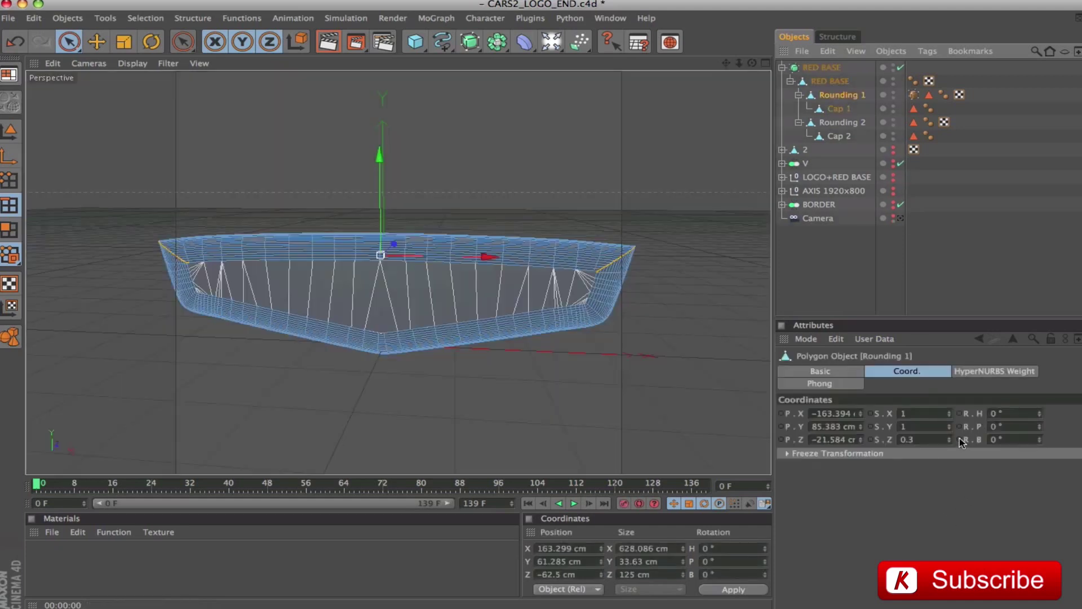
left_click(188, 47)
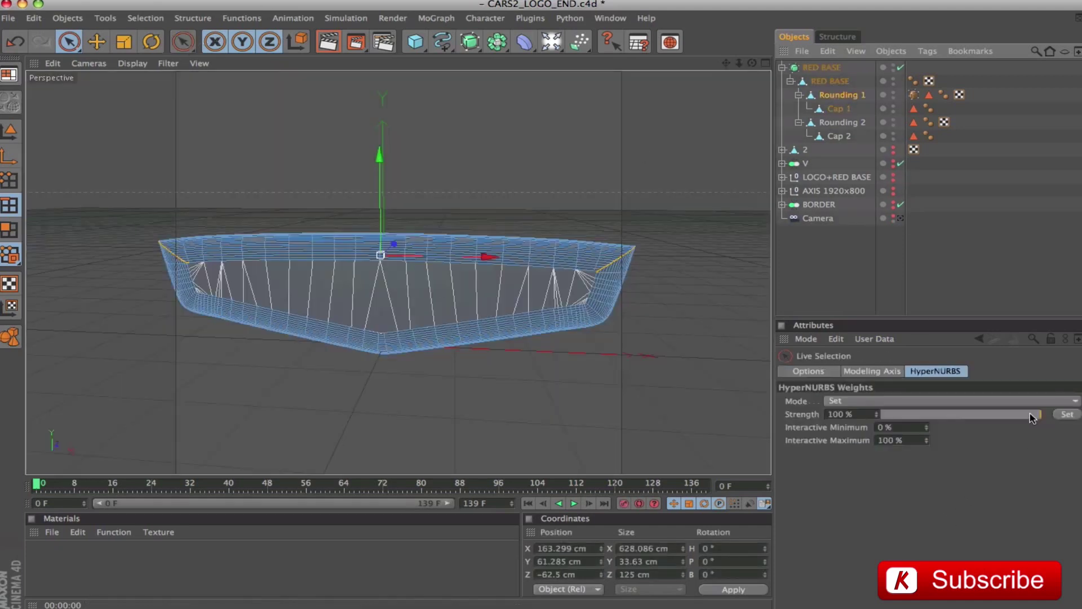
left_click(863, 415)
type("50")
key("Return")
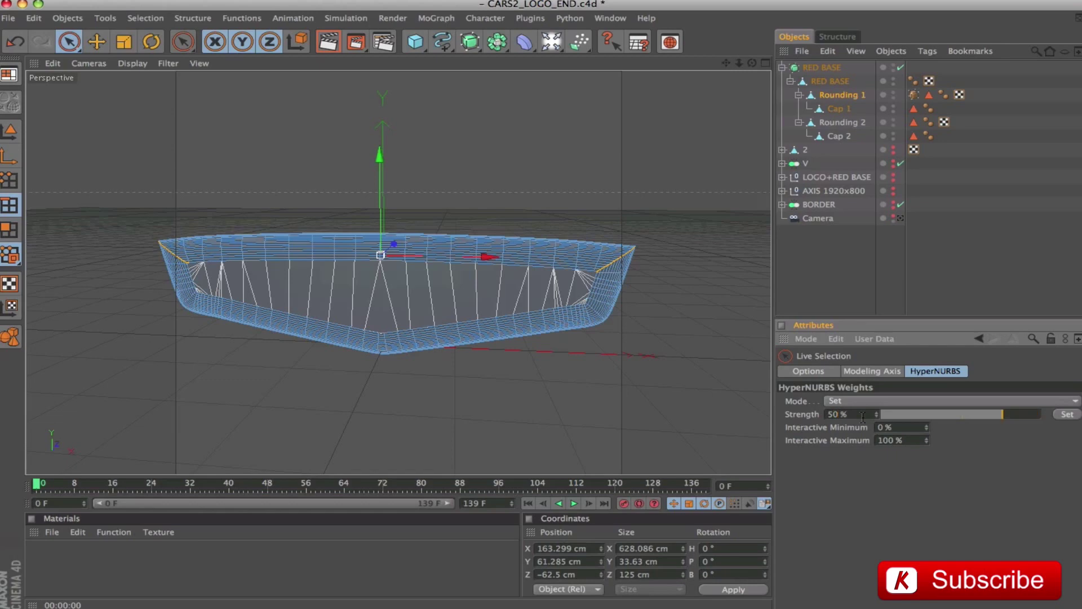
left_click(1073, 417)
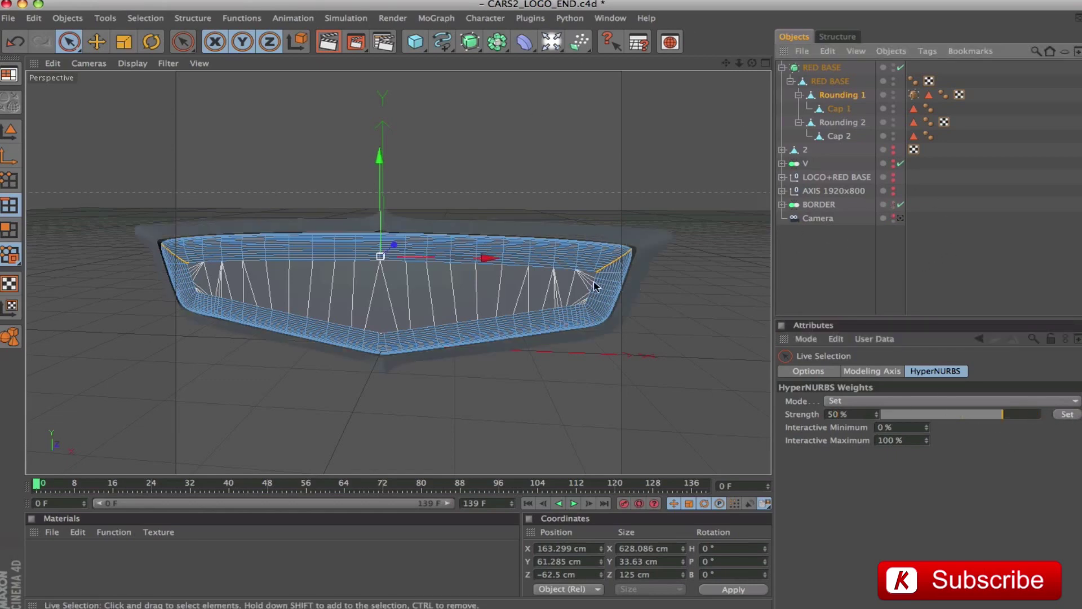
Return to the scene camera and render RED BASE together with BORDER
left_click(901, 218)
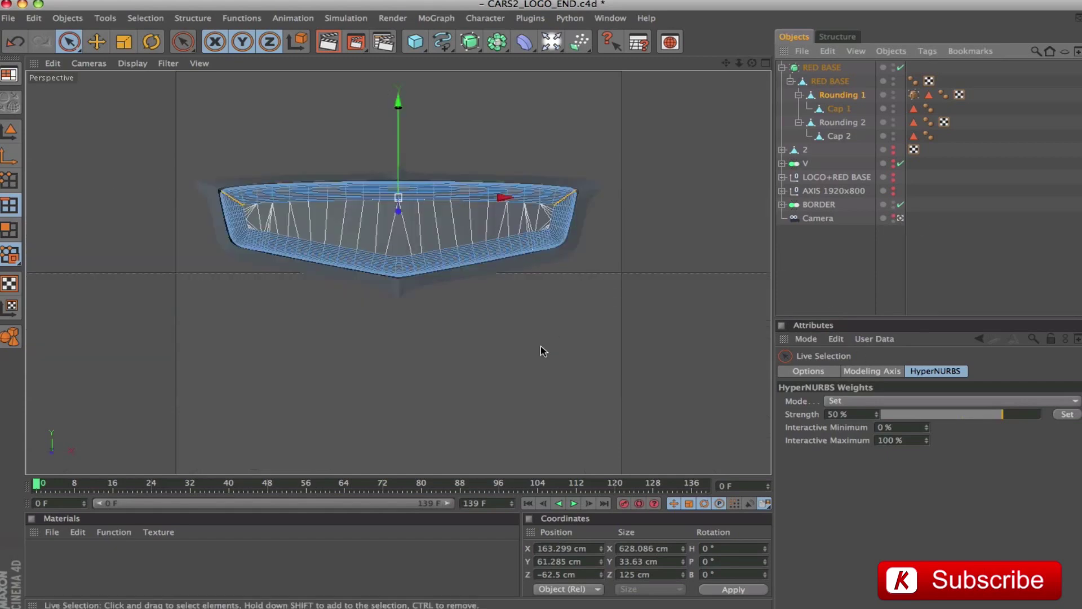
key("super+r")
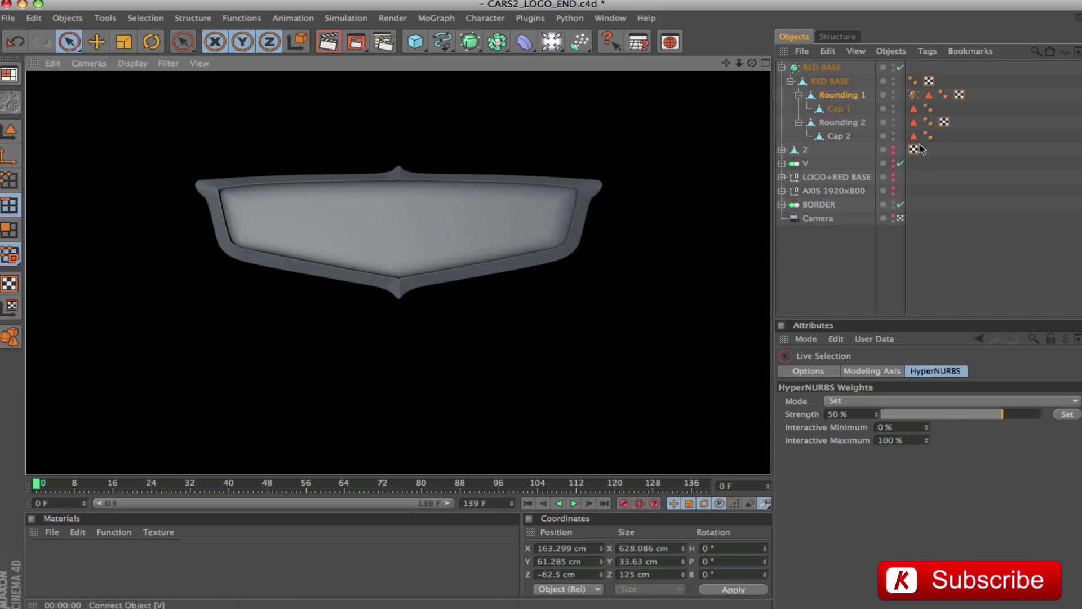
Collapse the RED BASE hierarchy, show 2, V and LOGO+RED BASE again, and return to model mode
left_click(782, 68)
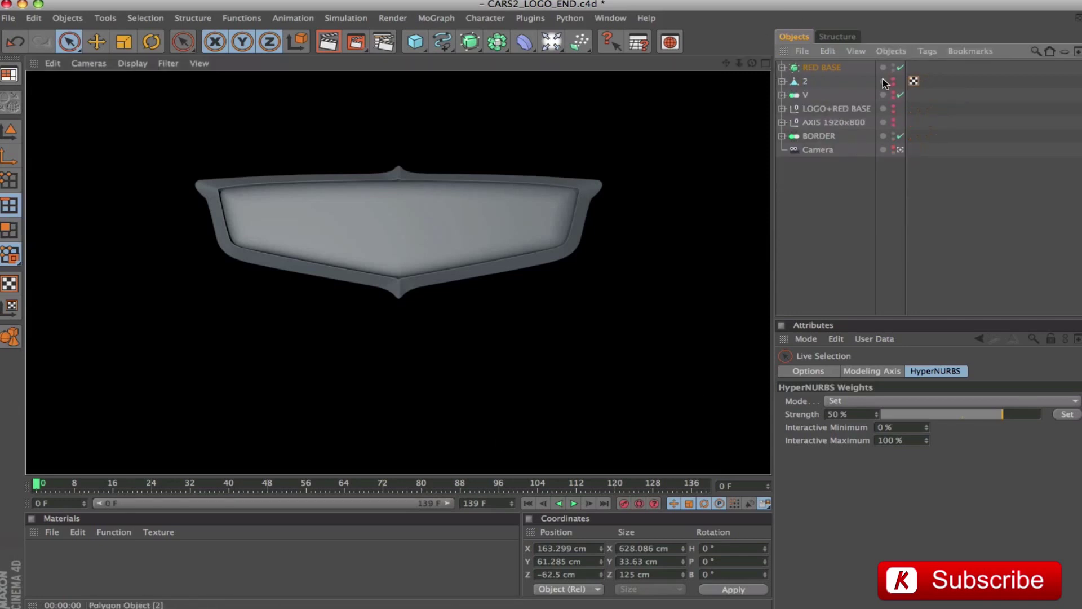
left_click_drag(892, 80, 895, 118)
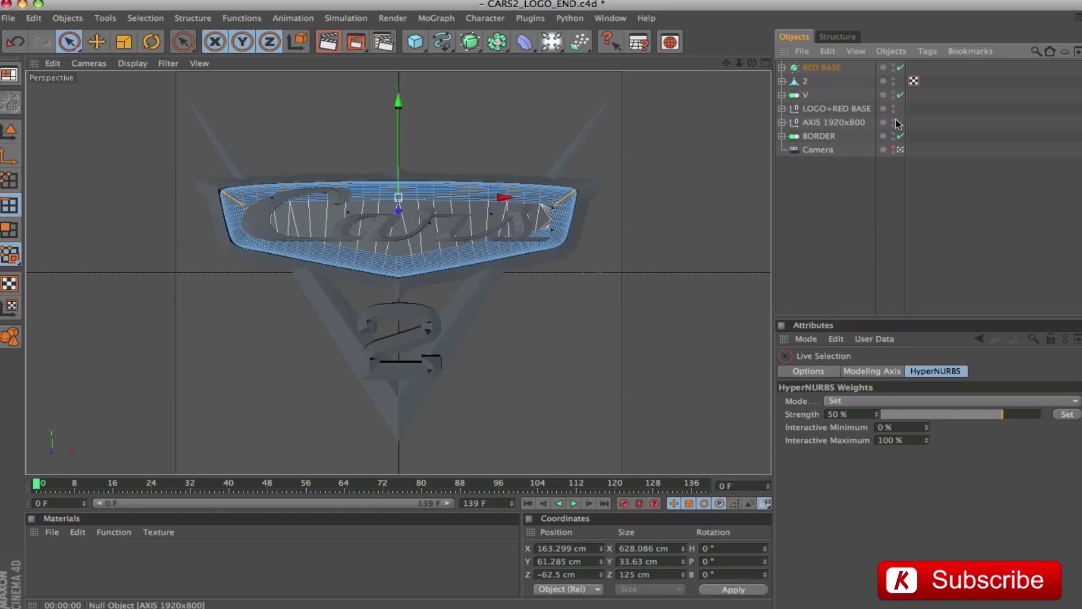
left_click(9, 131)
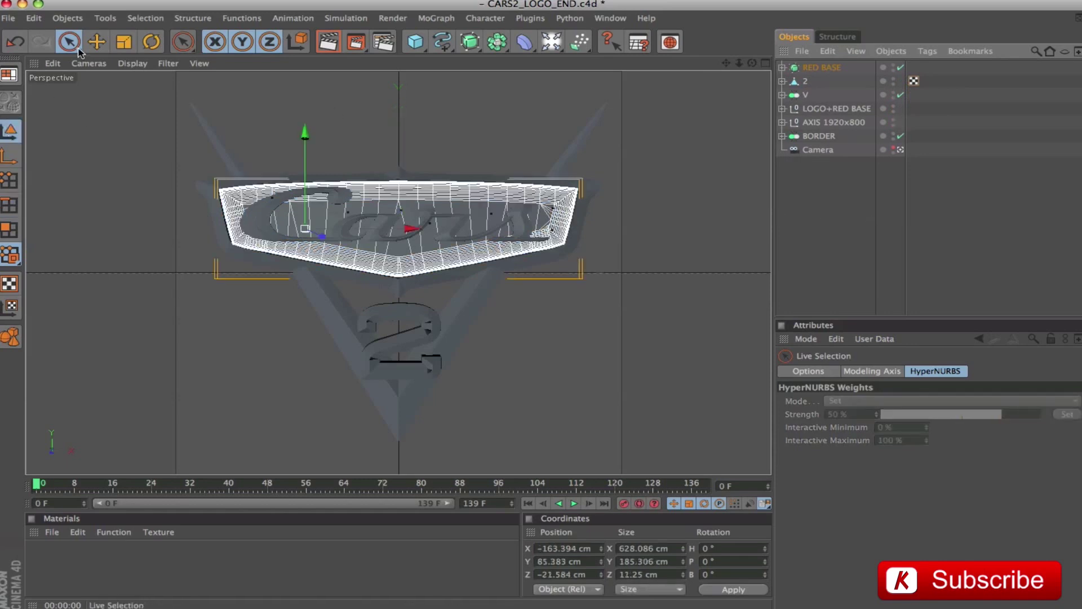
Switch to the Move tool, deselect all objects and render the complete logo through the scene camera
left_click(95, 43)
left_click(831, 204)
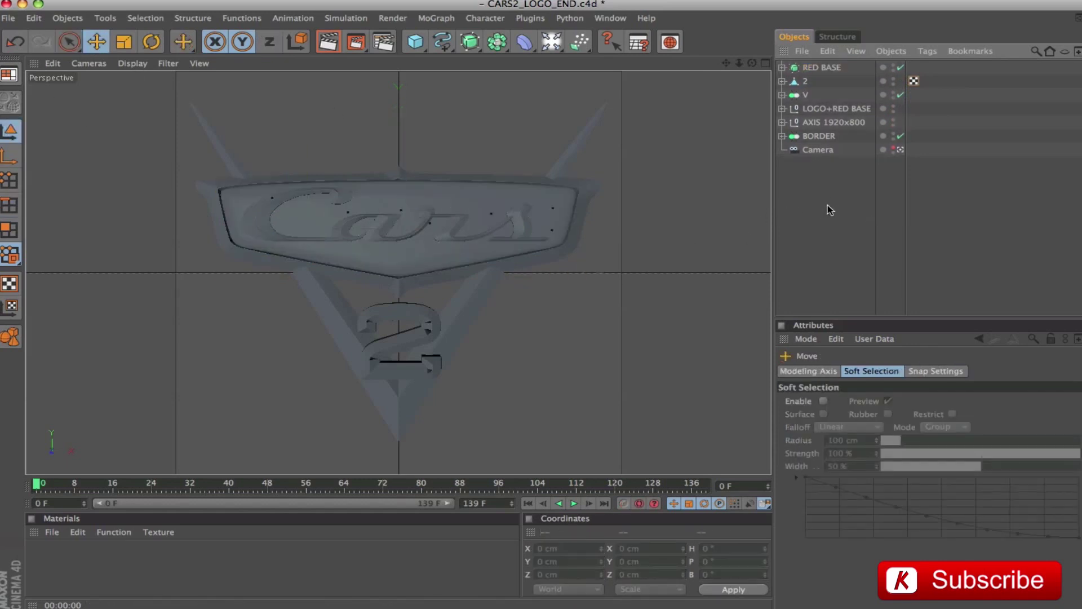
left_click(900, 151)
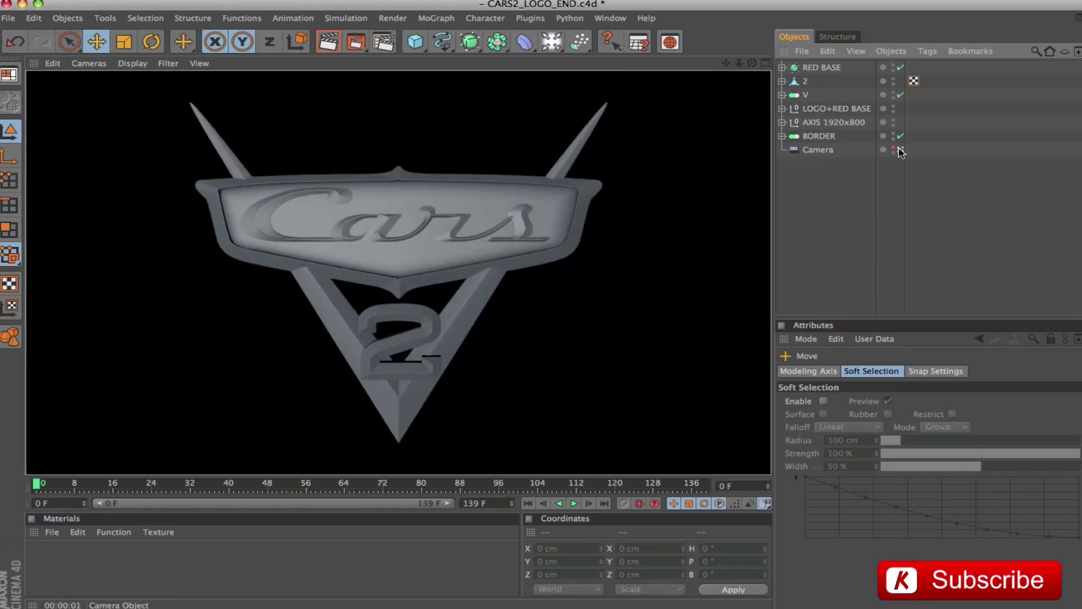
Leave the scene camera and render the whole logo from a slightly angled perspective view
left_click(900, 150)
left_click_drag(451, 225, 490, 268, "alt")
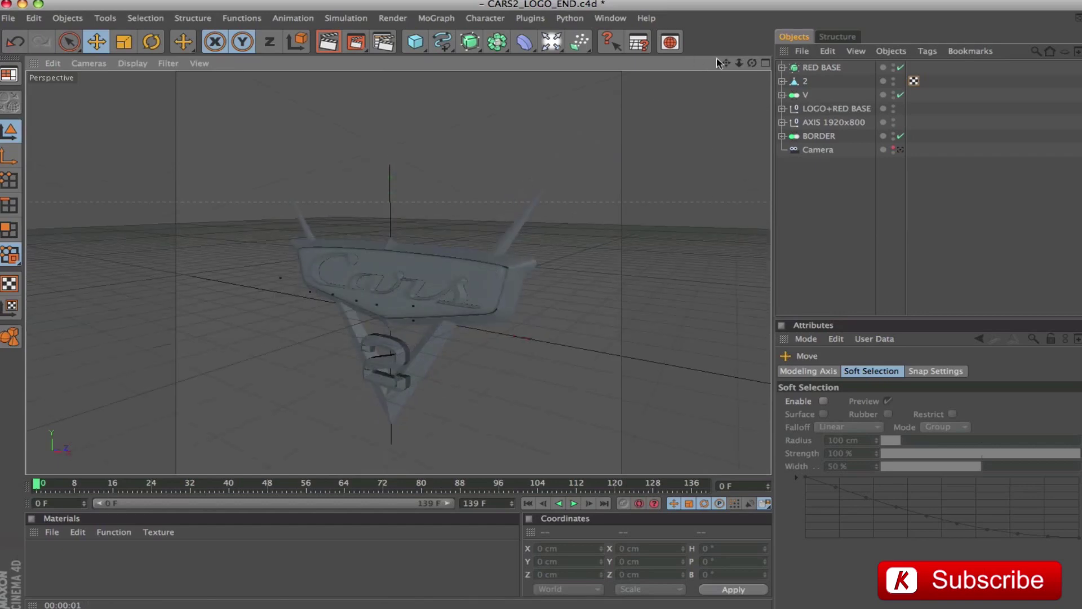
middle_click_drag(491, 268, 494, 239, "alt")
scroll(398, 273, "up", 3)
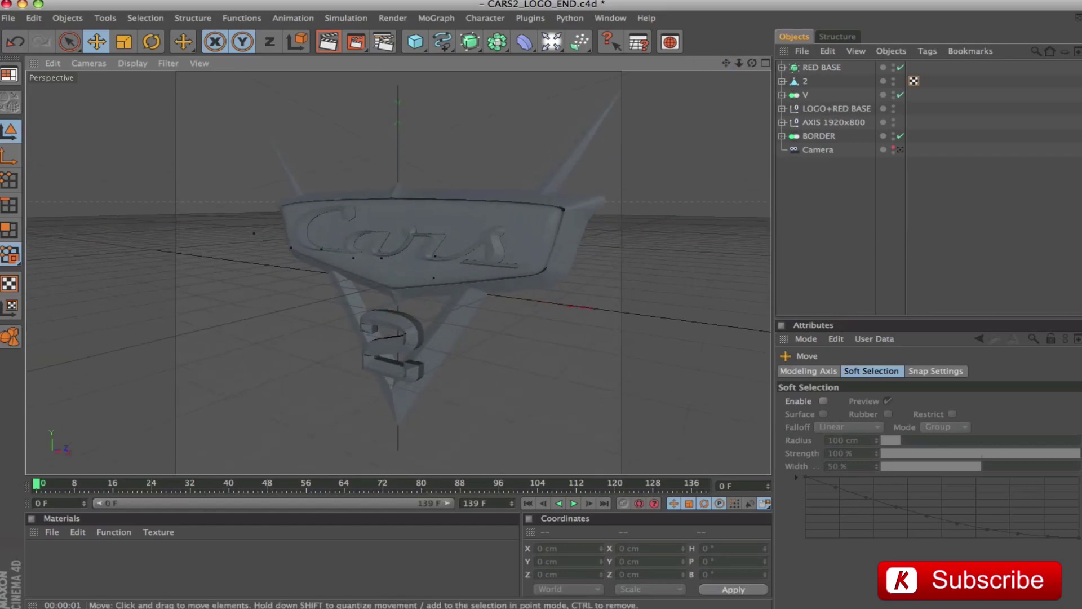
left_click_drag(555, 318, 588, 303, "alt")
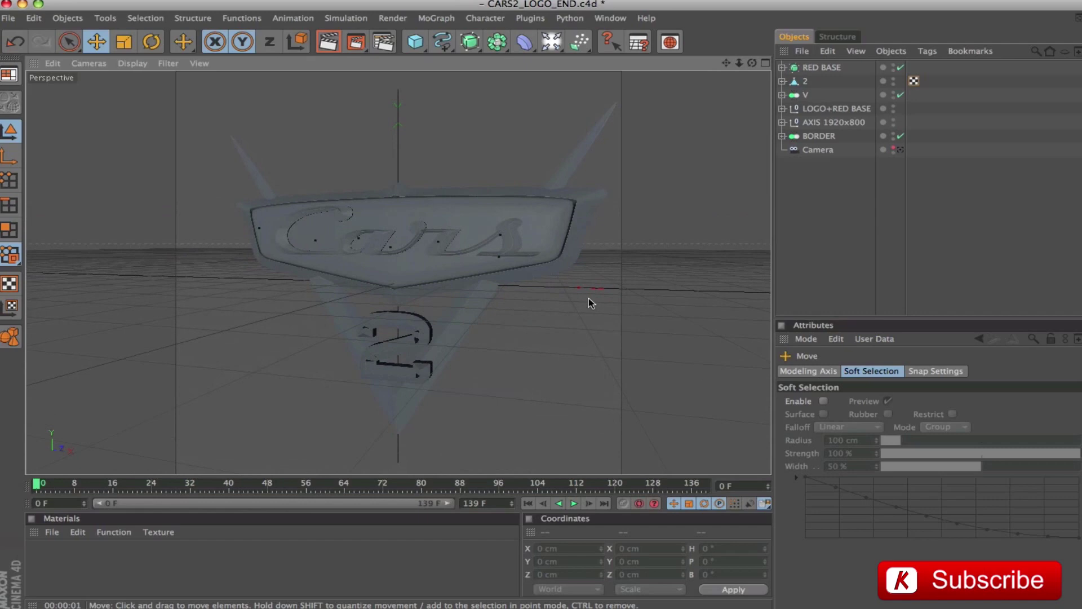
key("ctrl+r")
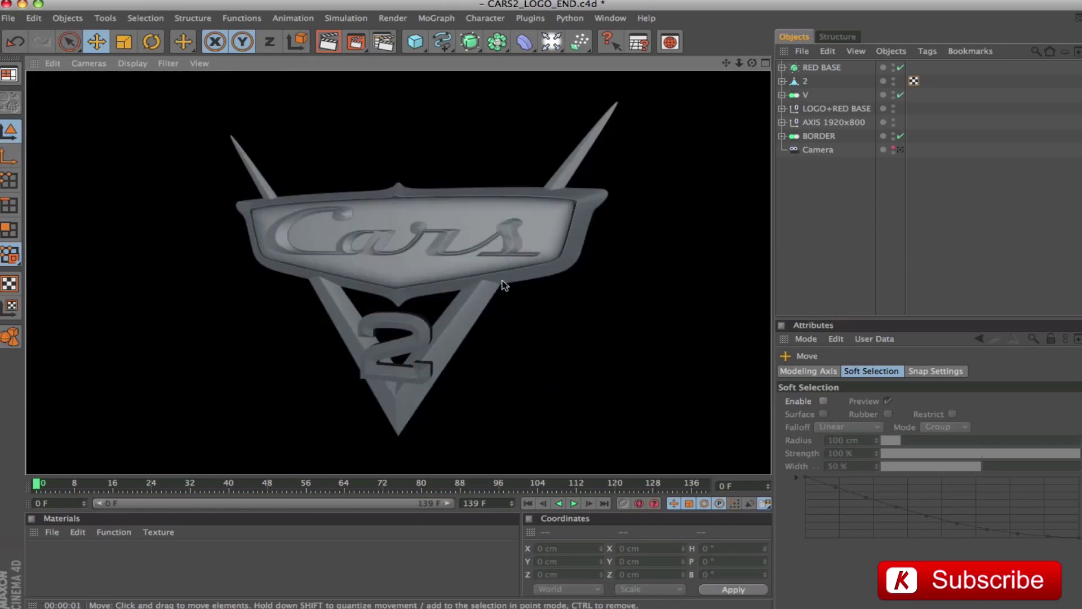